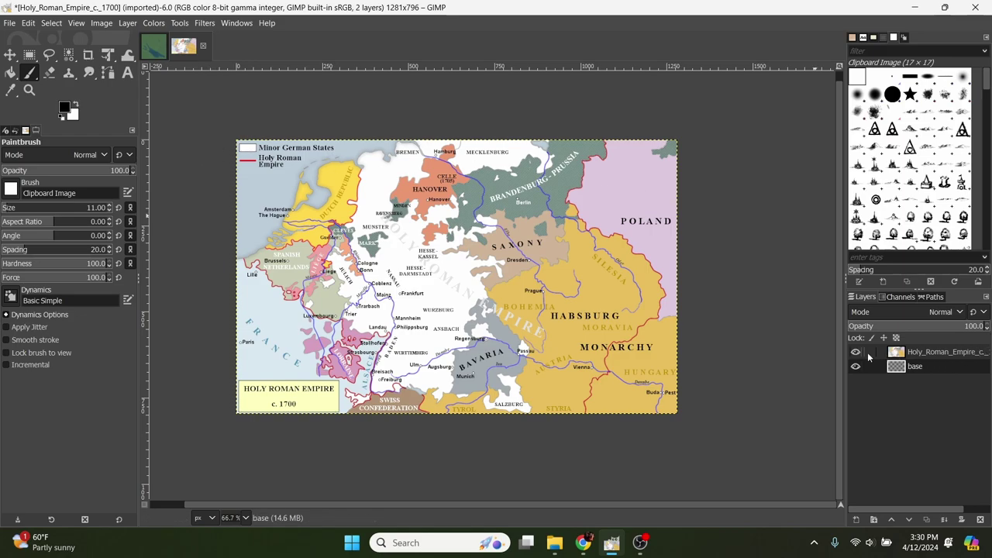
Create a new transparent layer named ocean at 1281 × 796 px above the base layer.
{"action": "left_click", "coordinate": [129, 23]}
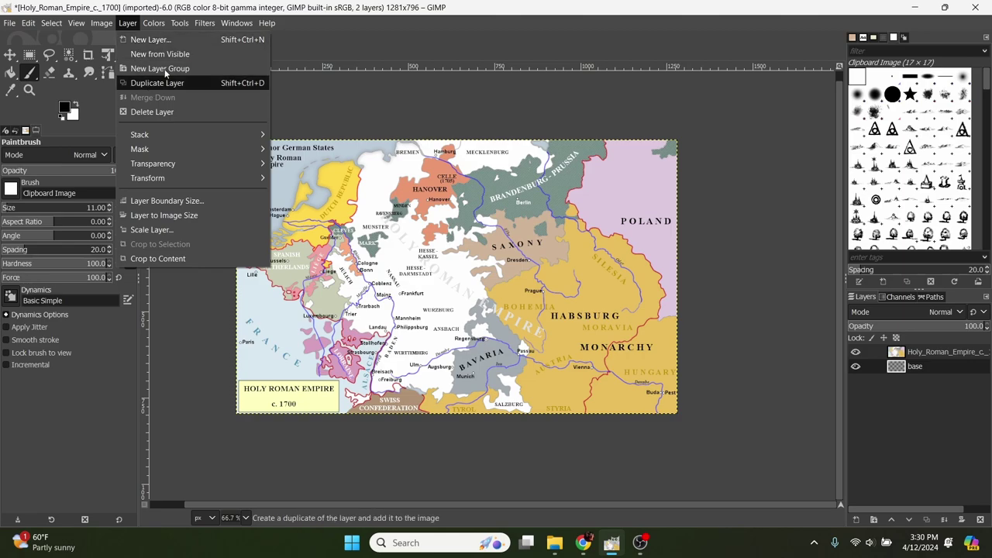
{"action": "left_click", "coordinate": [151, 37]}
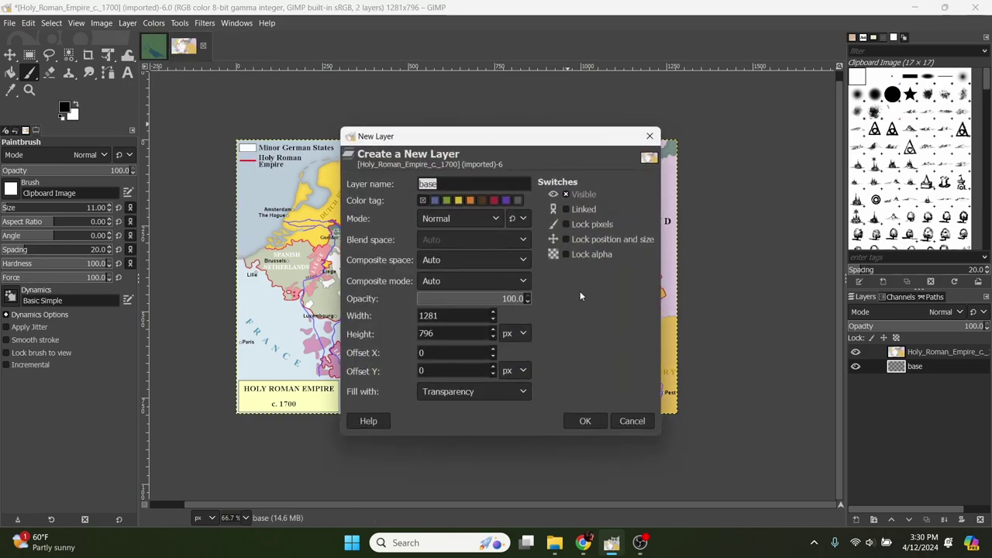
{"action": "type", "text": "ocean"}
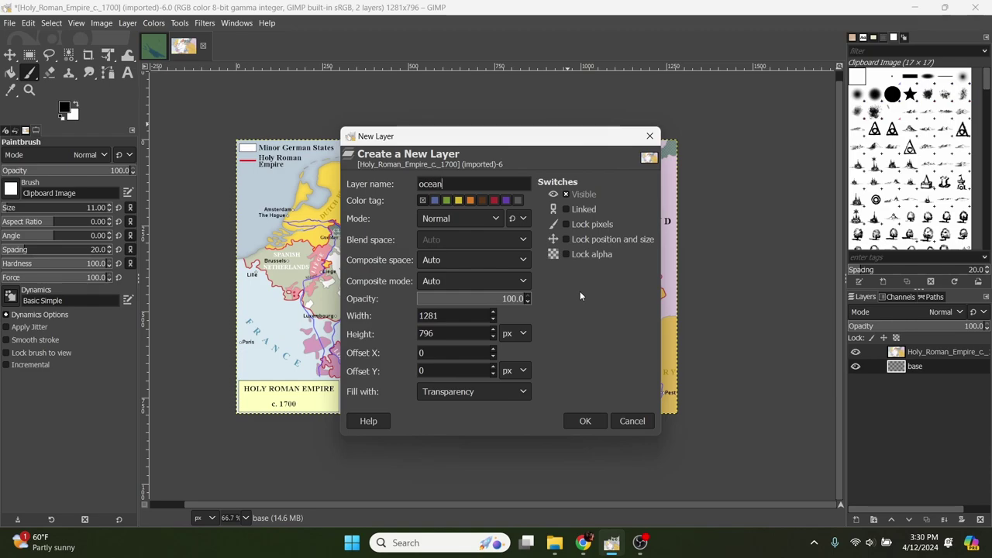
{"action": "left_click", "coordinate": [582, 422]}
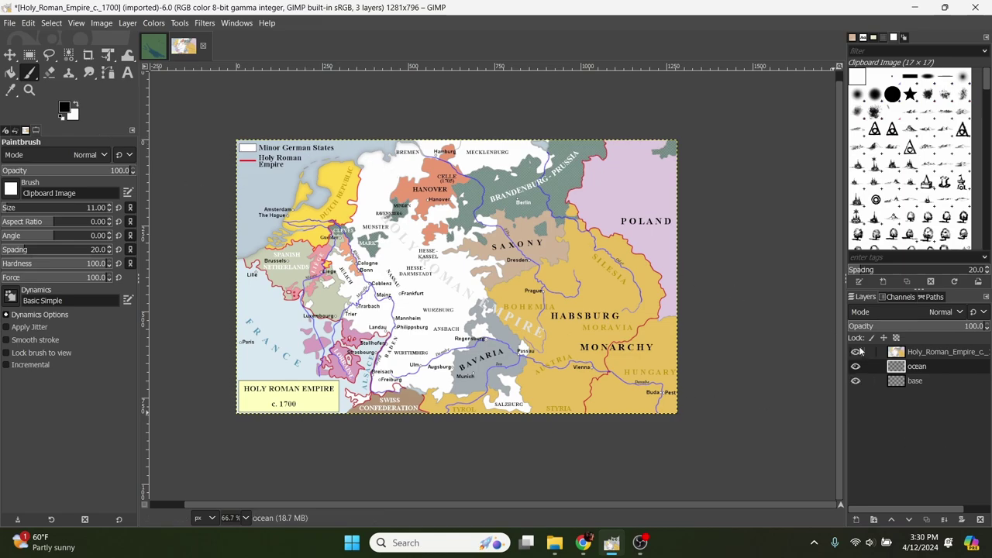
Hide the Holy Roman Empire reference map layer and make the ocean layer active.
{"action": "left_click", "coordinate": [918, 354]}
{"action": "left_click_drag", "start_coordinate": [918, 330], "coordinate": [988, 329]}
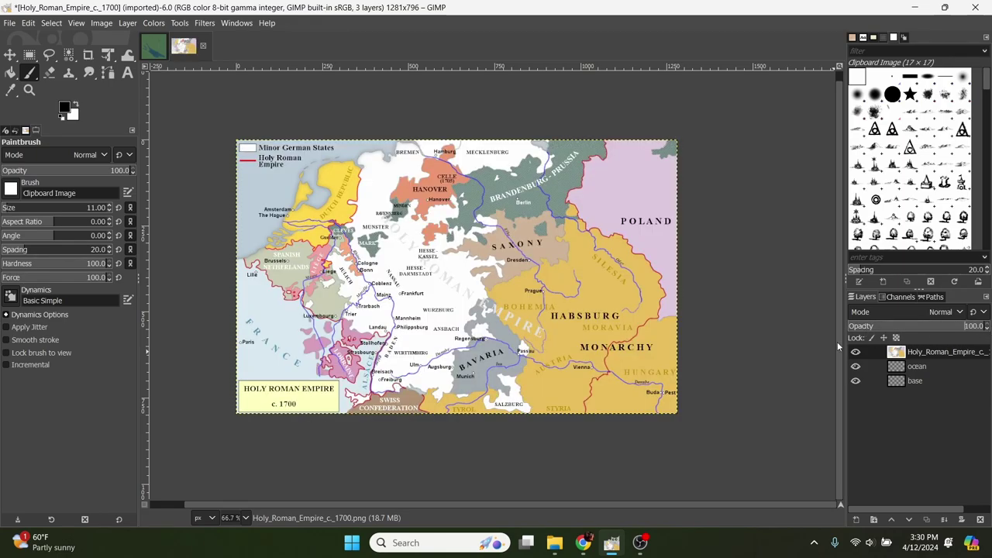
{"action": "left_click", "coordinate": [857, 353]}
{"action": "left_click", "coordinate": [916, 368]}
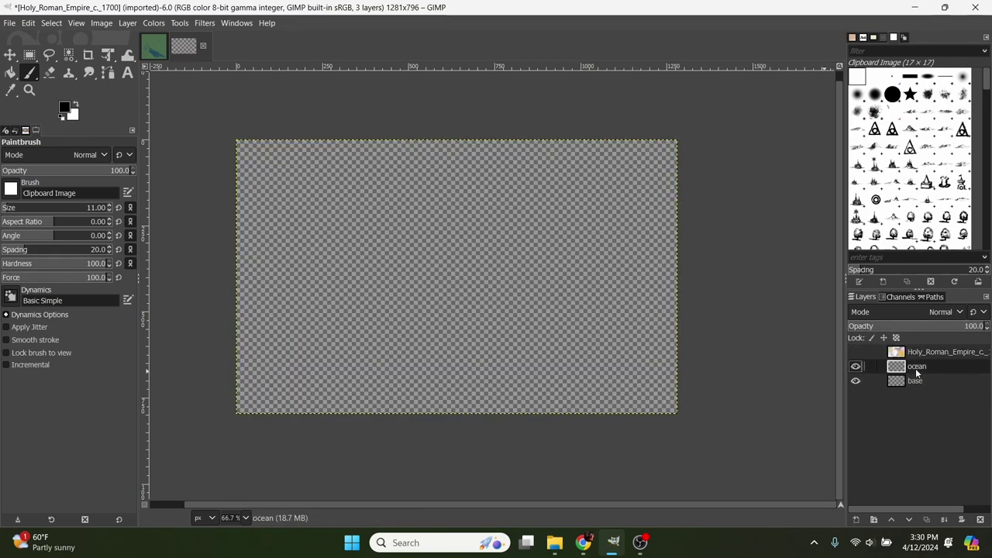
Fill the whole ocean layer with dark blue 033247 using Bucket Fill.
{"action": "left_click", "coordinate": [77, 103]}
{"action": "left_click", "coordinate": [66, 108]}
{"action": "left_click", "coordinate": [847, 183]}
{"action": "left_click_drag", "start_coordinate": [804, 166], "coordinate": [836, 211]}
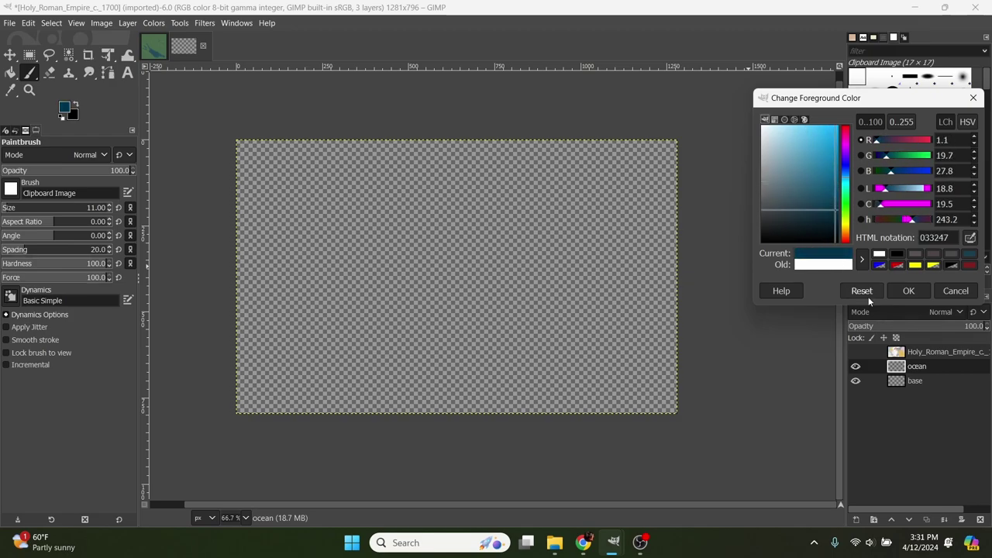
{"action": "left_click", "coordinate": [919, 291]}
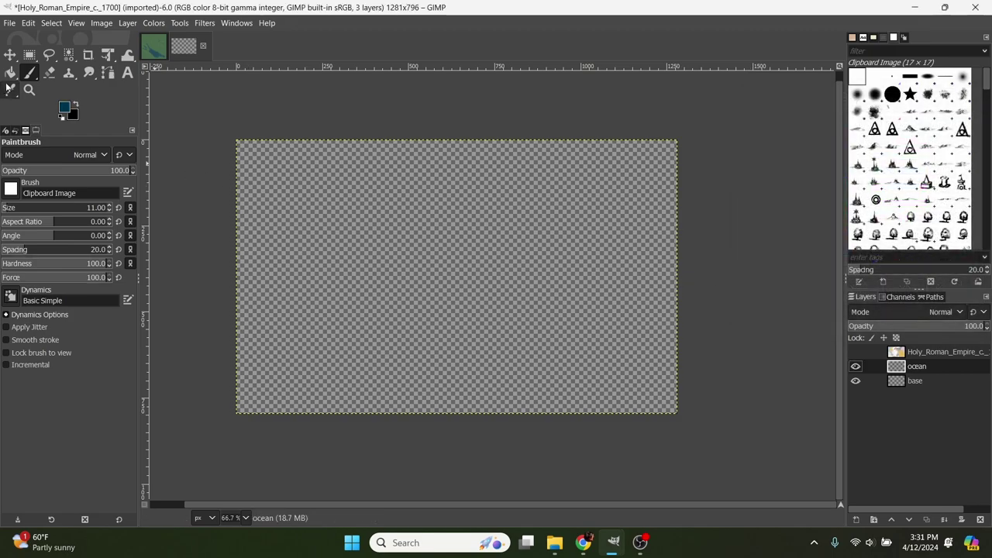
{"action": "left_click", "coordinate": [10, 72]}
{"action": "left_click", "coordinate": [470, 219]}
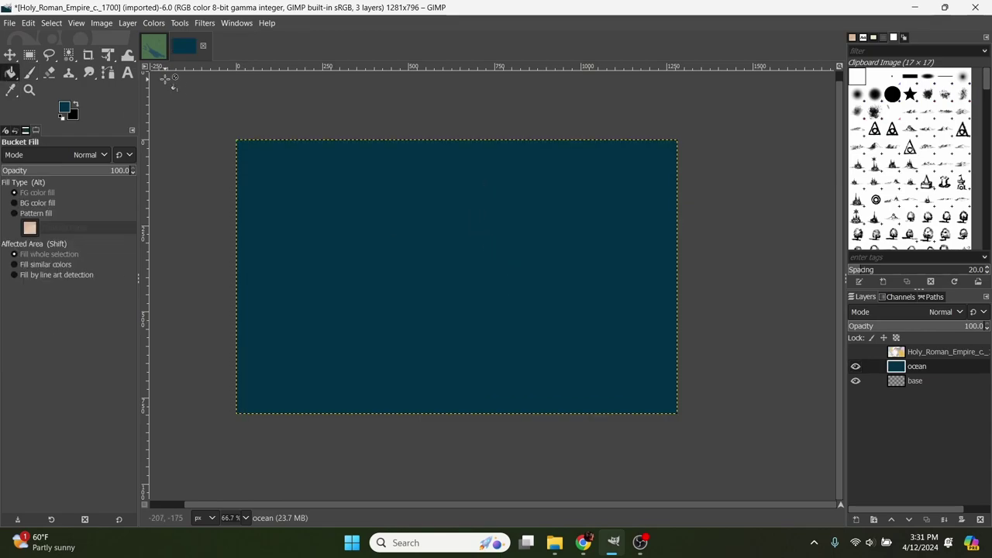
Look at the lake map in der boden see.xcf as an example and return to the Holy Roman Empire image.
{"action": "left_click", "coordinate": [154, 46]}
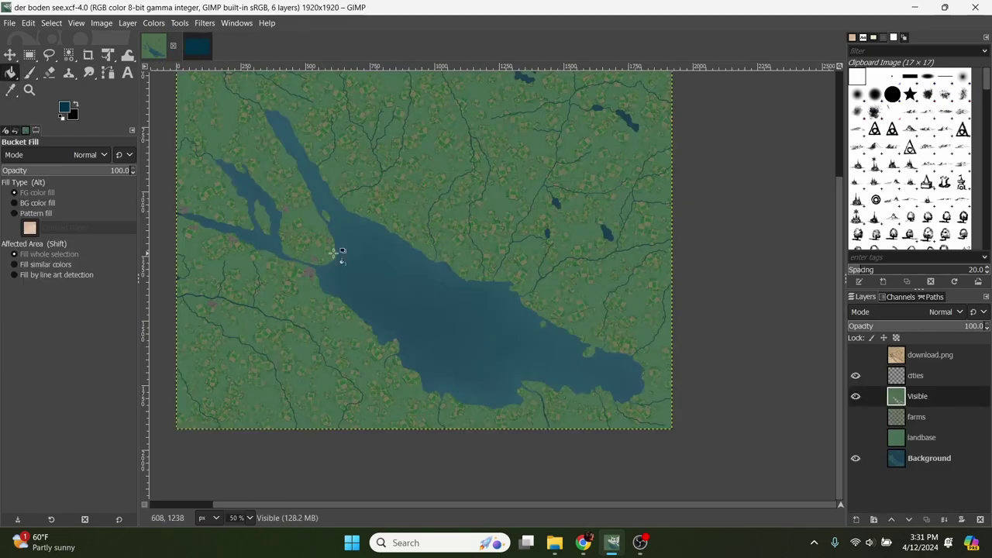
{"action": "left_click", "coordinate": [197, 50]}
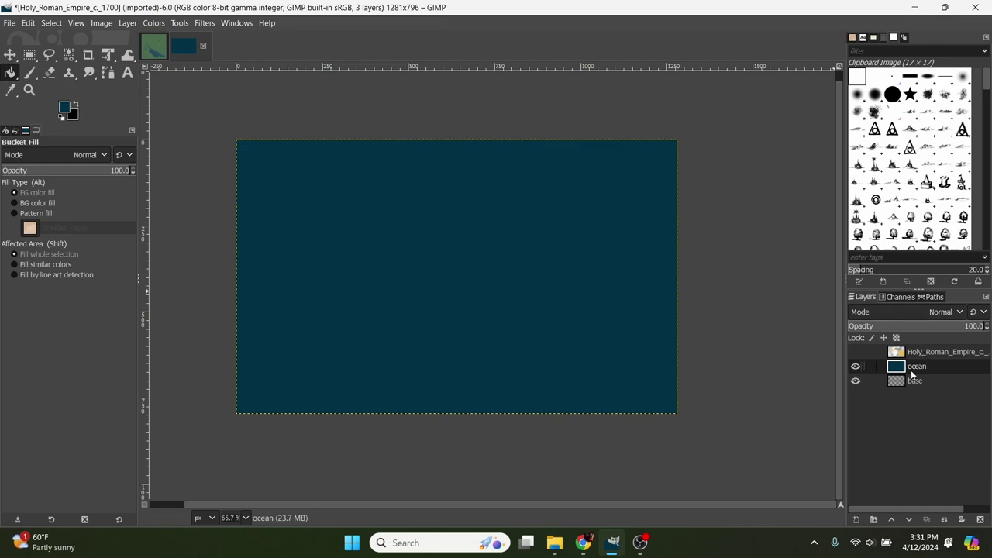
Show the reference map layer and add a new transparent layer named landmass directly above the ocean layer.
{"action": "left_click", "coordinate": [856, 352]}
{"action": "left_click", "coordinate": [897, 352]}
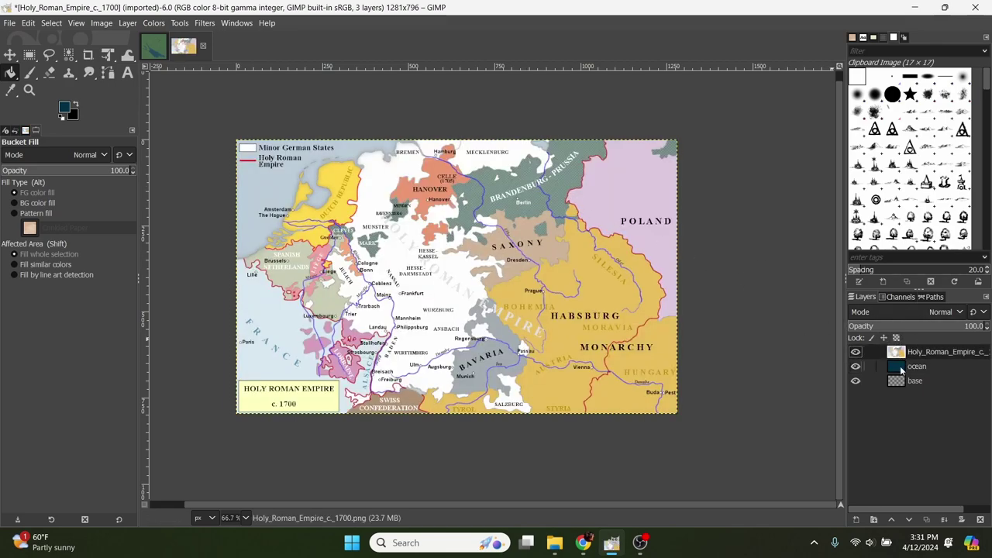
{"action": "left_click", "coordinate": [904, 372]}
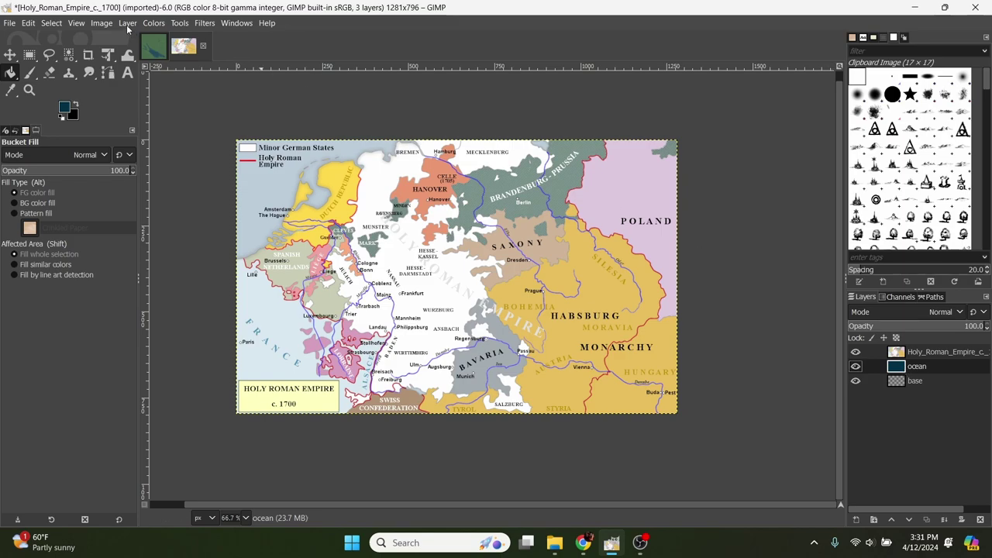
{"action": "left_click", "coordinate": [128, 23]}
{"action": "left_click", "coordinate": [144, 37]}
{"action": "type", "text": "landmass"}
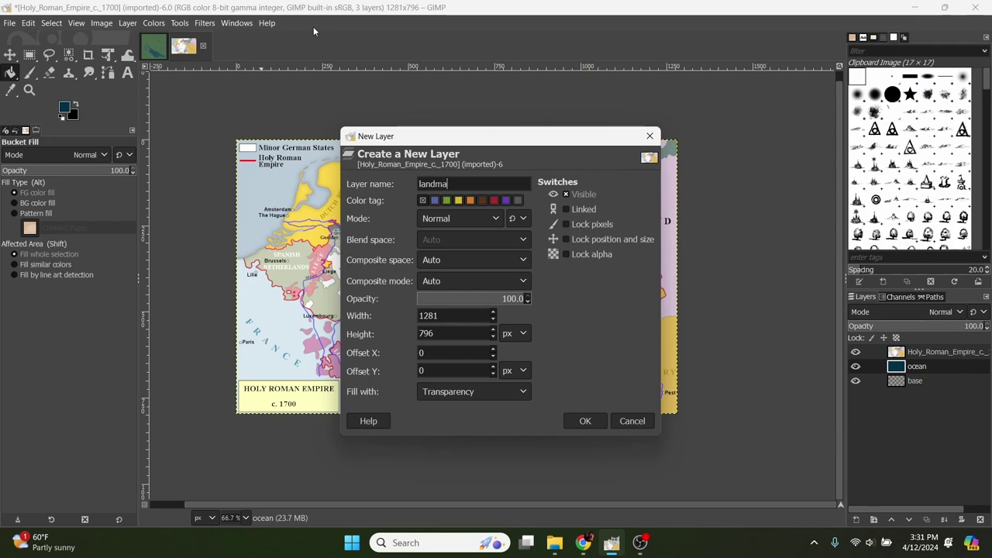
{"action": "left_click", "coordinate": [595, 422]}
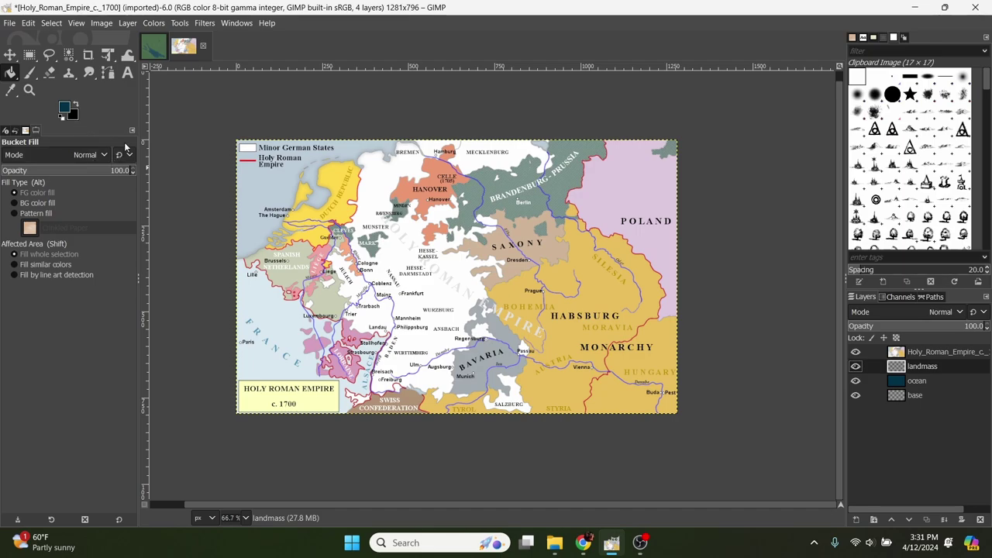
Fill the landmass layer with pale beige cbc396, with the reference map layer hidden.
{"action": "left_click", "coordinate": [65, 109]}
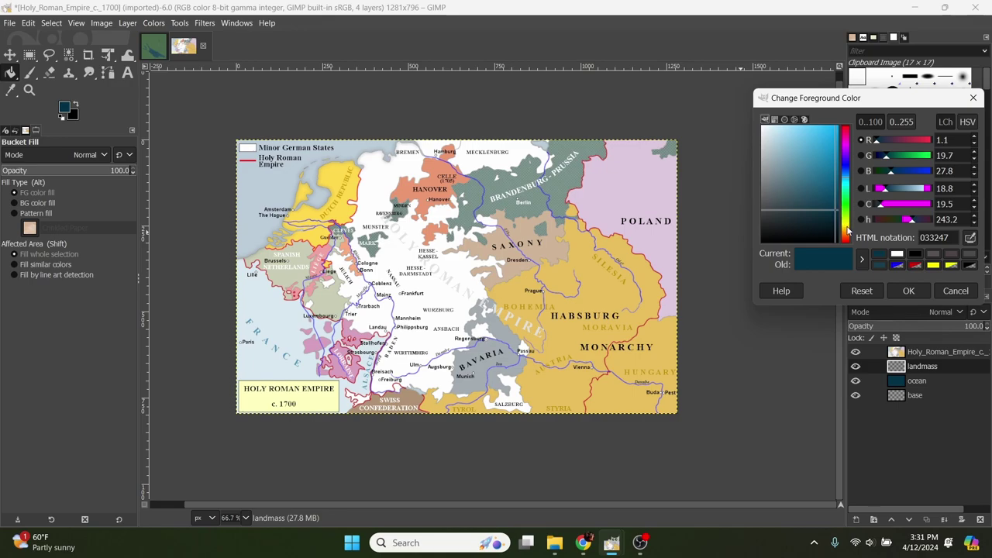
{"action": "left_click", "coordinate": [846, 230]}
{"action": "left_click_drag", "start_coordinate": [836, 221], "coordinate": [784, 172]}
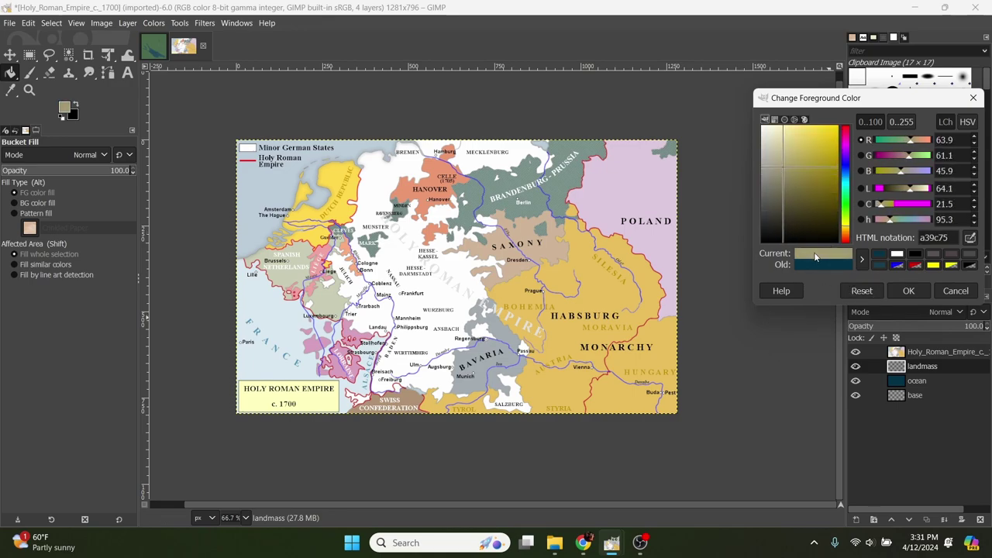
{"action": "left_click_drag", "start_coordinate": [799, 182], "coordinate": [783, 152]}
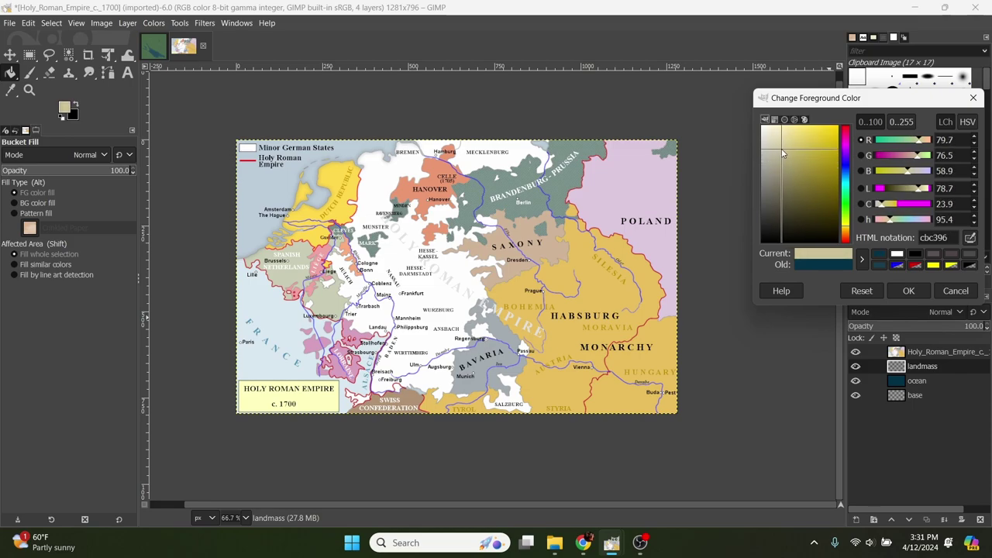
{"action": "left_click", "coordinate": [906, 291]}
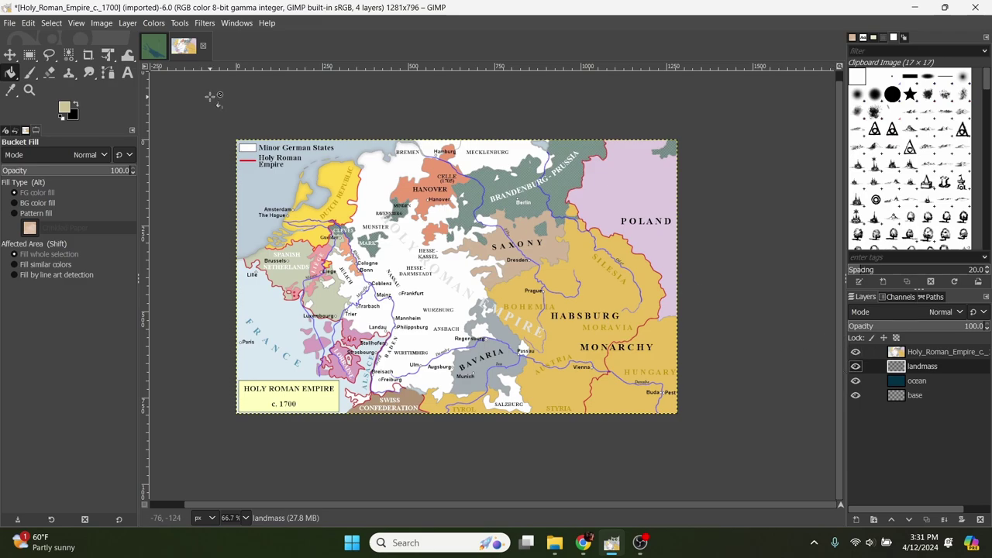
{"action": "left_click", "coordinate": [856, 352]}
{"action": "left_click", "coordinate": [441, 303]}
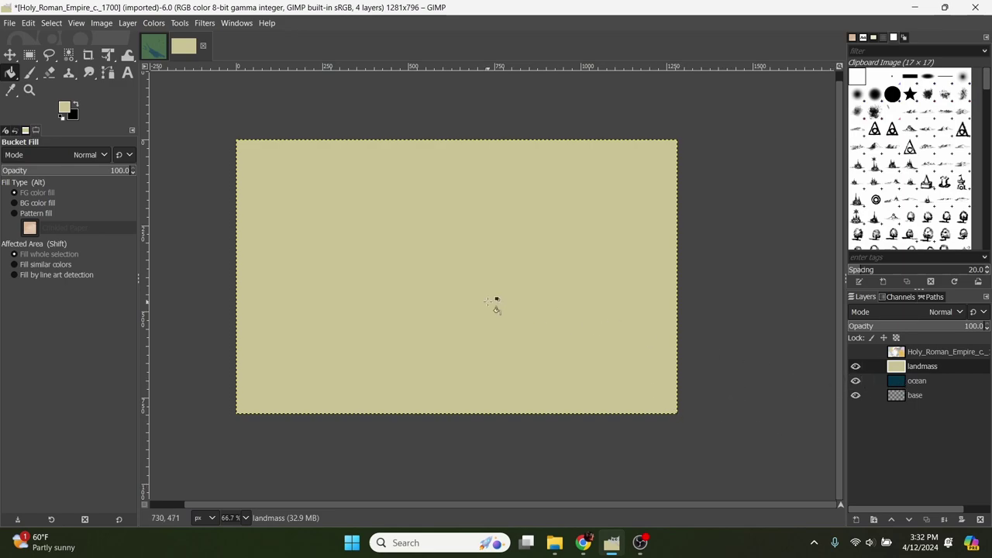
Set up the Eraser with the 2. Hardness 075 brush at size 10.
{"action": "left_click", "coordinate": [49, 72]}
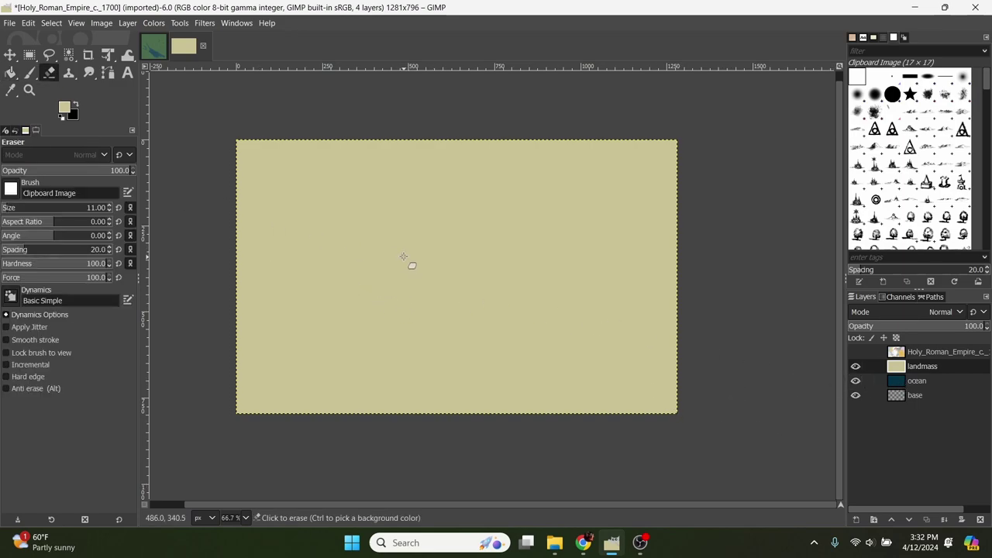
{"action": "left_click", "coordinate": [875, 94]}
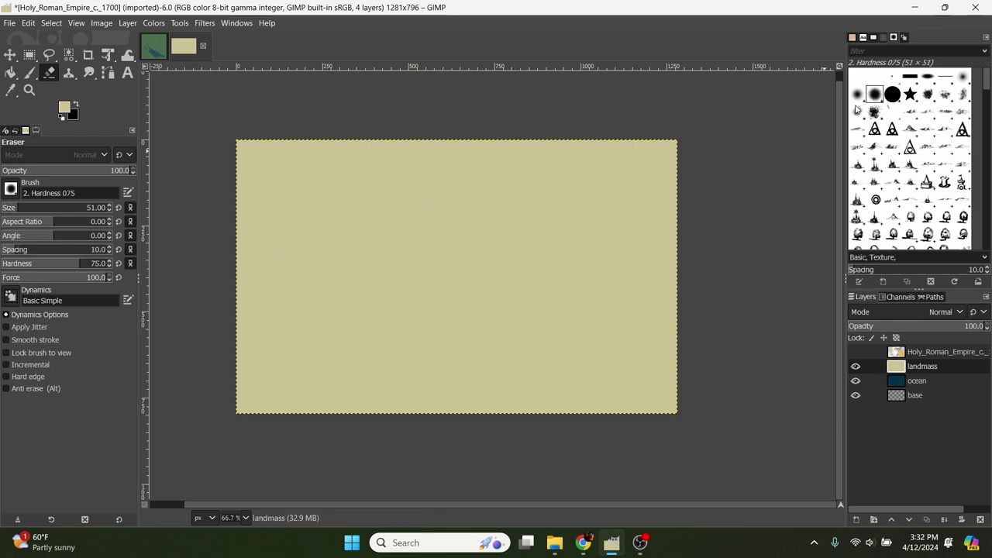
{"action": "left_click_drag", "start_coordinate": [7, 210], "coordinate": [6, 210]}
Show the reference map layer at 36% opacity and make the landmass layer active.
{"action": "left_click", "coordinate": [890, 355]}
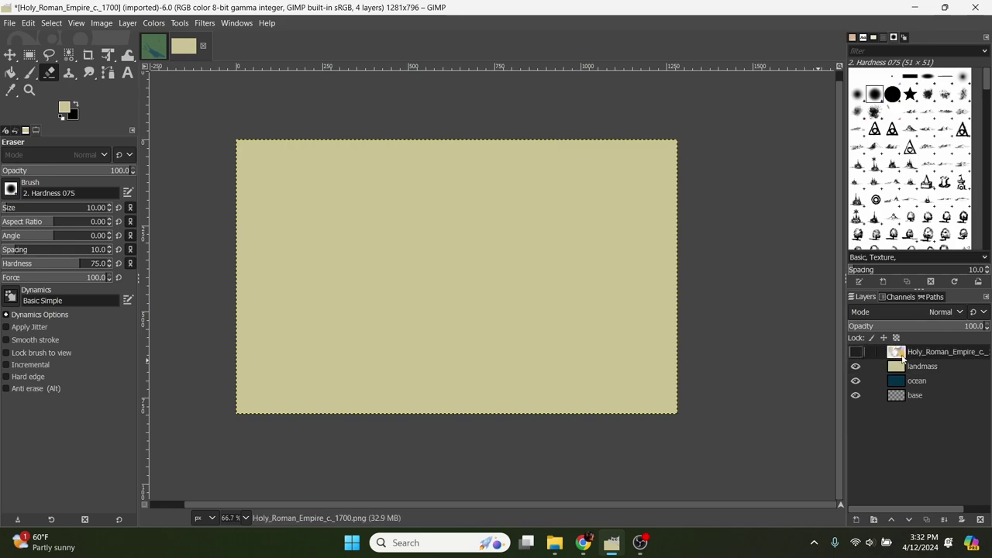
{"action": "left_click", "coordinate": [908, 327]}
{"action": "left_click", "coordinate": [856, 352]}
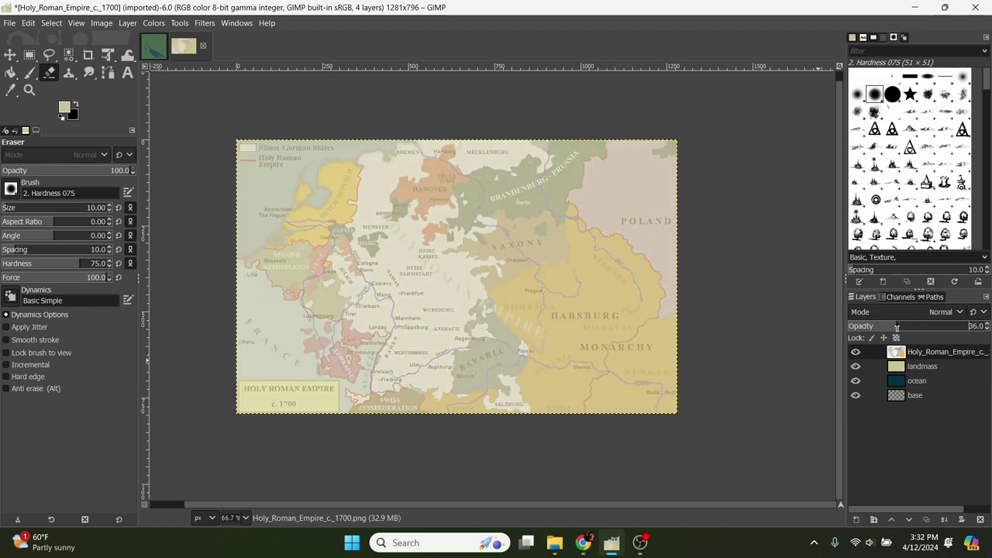
{"action": "left_click", "coordinate": [901, 369]}
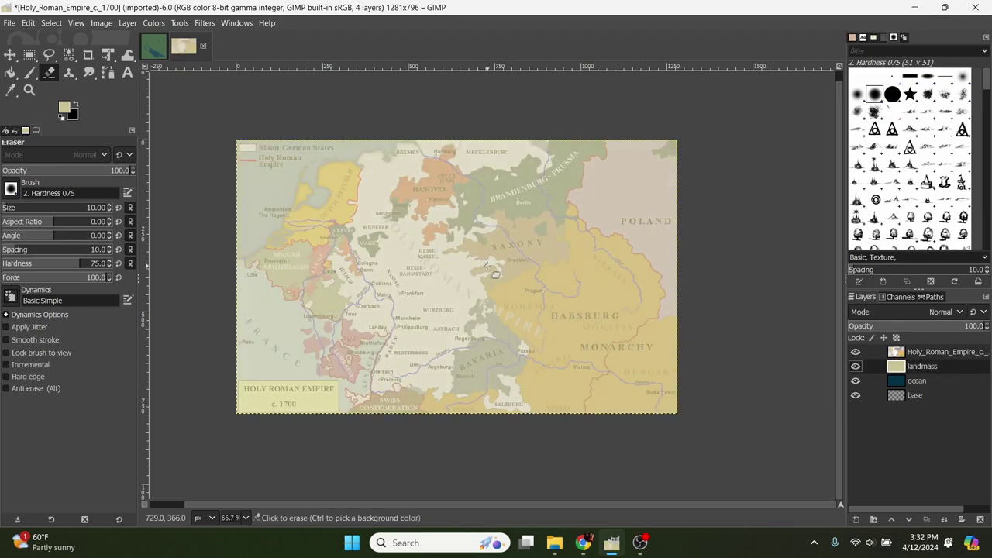
Examine the coastline and rivers on the faded reference map, from the Dutch delta across the empire.
{"action": "scroll", "coordinate": [488, 268], "scroll_direction": "left", "scroll_amount": 4}
{"action": "scroll", "coordinate": [406, 263], "scroll_direction": "up", "scroll_amount": 6}
{"action": "scroll", "coordinate": [394, 251], "scroll_direction": "up", "scroll_amount": 5}
{"action": "scroll", "coordinate": [421, 248], "scroll_direction": "right", "scroll_amount": 4}
{"action": "left_click_drag", "start_coordinate": [398, 298], "coordinate": [326, 338]}
{"action": "left_click_drag", "start_coordinate": [470, 321], "coordinate": [444, 303]}
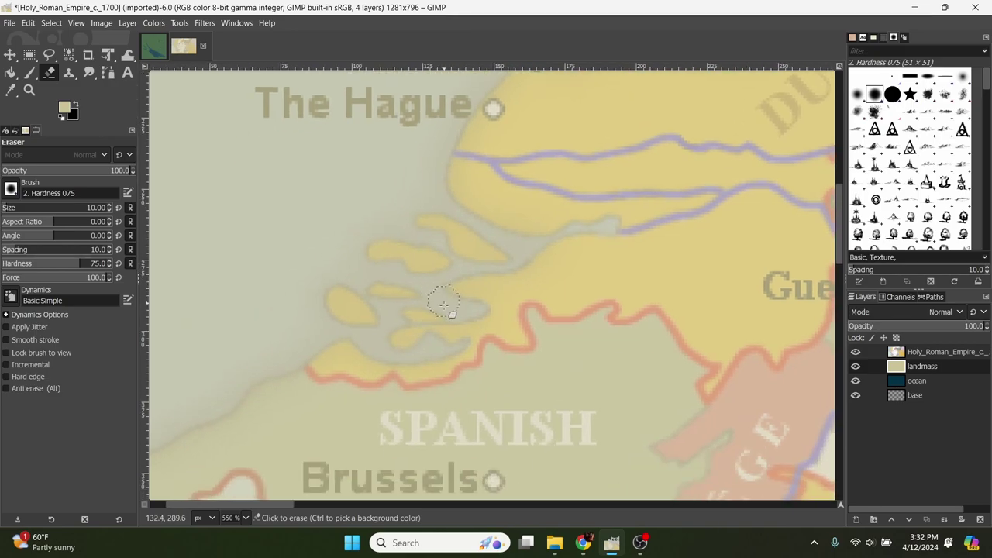
{"action": "scroll", "coordinate": [444, 303], "scroll_direction": "down", "scroll_amount": 5}
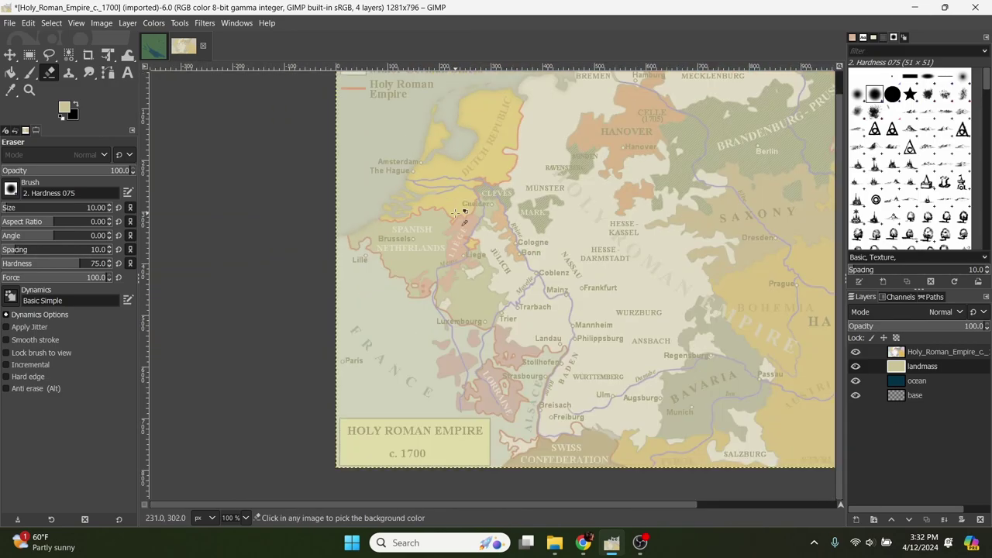
{"action": "scroll", "coordinate": [456, 206], "scroll_direction": "up", "scroll_amount": 2}
{"action": "scroll", "coordinate": [426, 295], "scroll_direction": "right", "scroll_amount": 6}
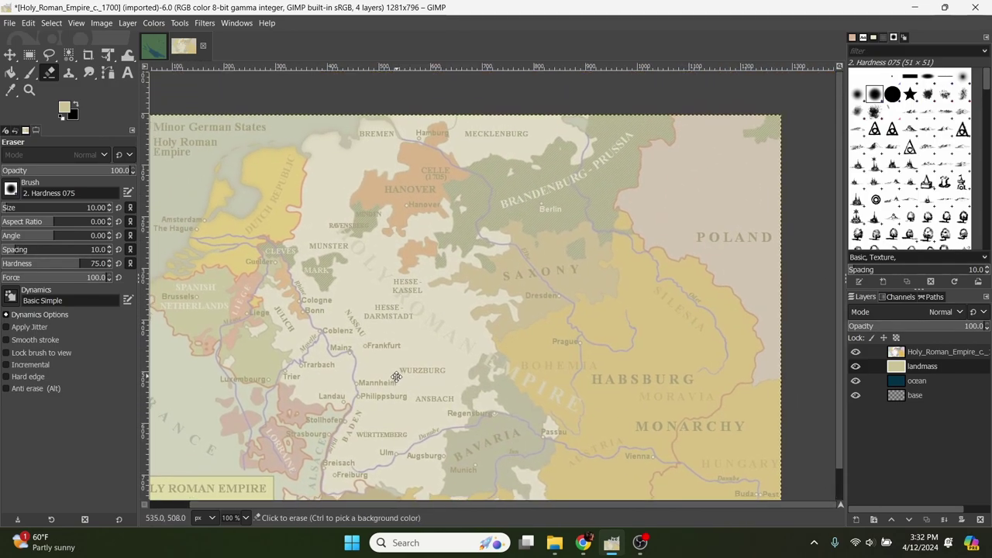
{"action": "scroll", "coordinate": [402, 357], "scroll_direction": "left", "scroll_amount": 6}
{"action": "scroll", "coordinate": [405, 295], "scroll_direction": "down", "scroll_amount": 2}
Erase the landmass along the coastline from the map's western edge near Lille to the Dutch delta islands, with eraser size 4.
{"action": "scroll", "coordinate": [409, 228], "scroll_direction": "up", "scroll_amount": 6}
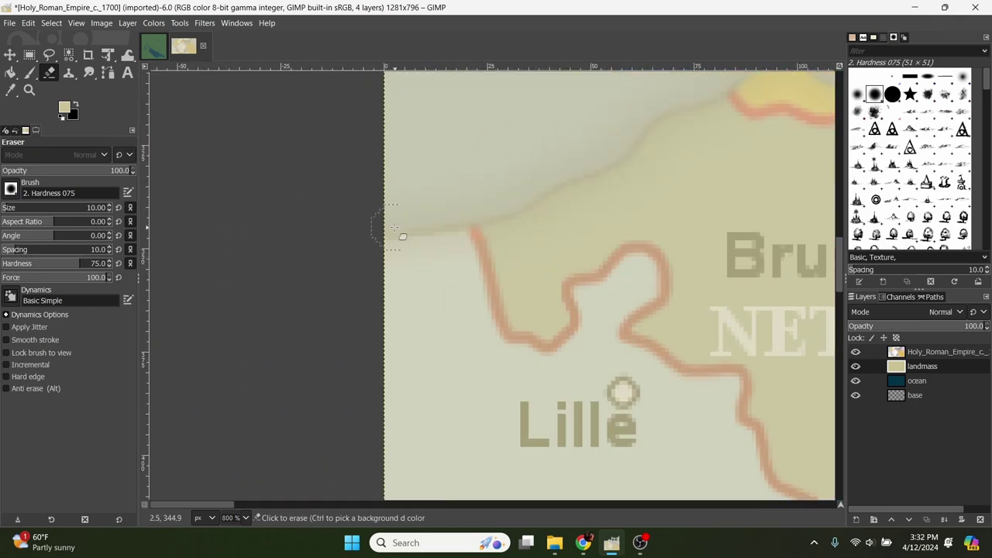
{"action": "scroll", "coordinate": [345, 227], "scroll_direction": "up", "scroll_amount": 1}
{"action": "scroll", "coordinate": [345, 227], "scroll_direction": "right", "scroll_amount": 1}
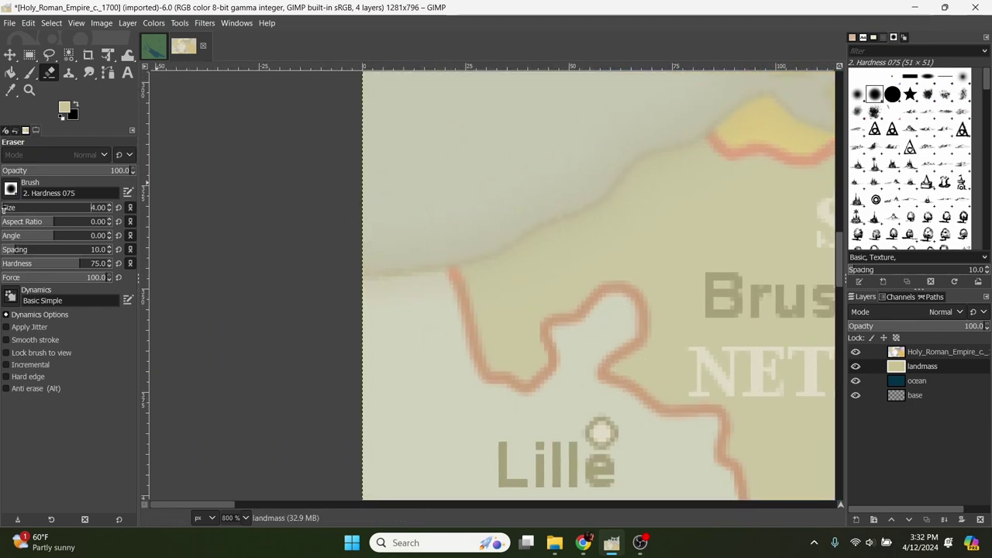
{"action": "mouse_move", "coordinate": [360, 259]}
{"action": "left_mouse_down"}
{"action": "mouse_move", "coordinate": [407, 258]}
{"action": "mouse_move", "coordinate": [373, 256]}
{"action": "left_mouse_up"}
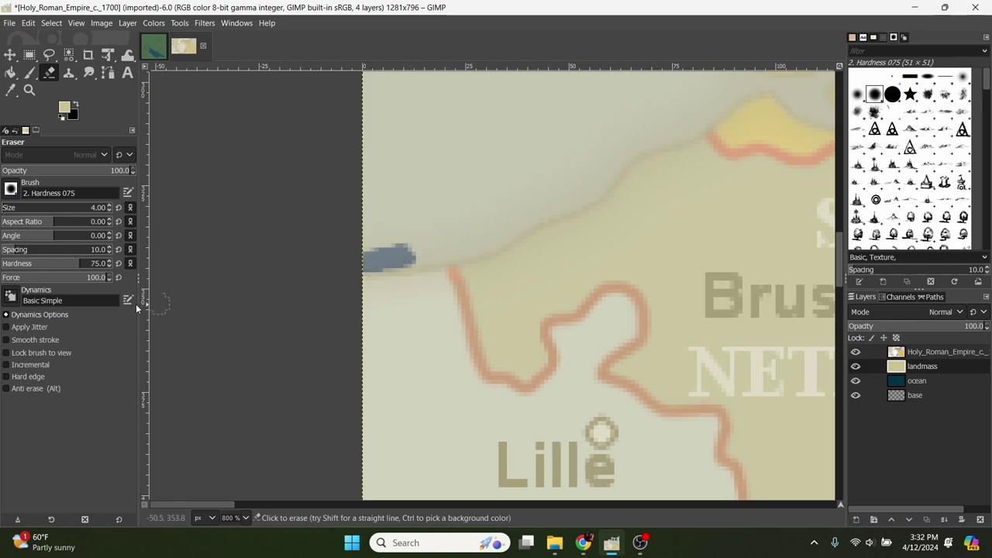
{"action": "mouse_move", "coordinate": [454, 269]}
{"action": "left_mouse_down"}
{"action": "mouse_move", "coordinate": [410, 262]}
{"action": "mouse_move", "coordinate": [508, 240]}
{"action": "mouse_move", "coordinate": [587, 197]}
{"action": "mouse_move", "coordinate": [619, 158]}
{"action": "mouse_move", "coordinate": [697, 132]}
{"action": "left_mouse_up"}
{"action": "mouse_move", "coordinate": [583, 184]}
{"action": "left_mouse_down"}
{"action": "mouse_move", "coordinate": [487, 245]}
{"action": "mouse_move", "coordinate": [400, 323]}
{"action": "left_mouse_up"}
{"action": "mouse_move", "coordinate": [508, 270]}
{"action": "left_mouse_down"}
{"action": "mouse_move", "coordinate": [576, 222]}
{"action": "mouse_move", "coordinate": [548, 193]}
{"action": "mouse_move", "coordinate": [581, 220]}
{"action": "mouse_move", "coordinate": [537, 191]}
{"action": "mouse_move", "coordinate": [555, 220]}
{"action": "mouse_move", "coordinate": [509, 256]}
{"action": "mouse_move", "coordinate": [541, 242]}
{"action": "mouse_move", "coordinate": [540, 198]}
{"action": "mouse_move", "coordinate": [520, 242]}
{"action": "mouse_move", "coordinate": [460, 266]}
{"action": "mouse_move", "coordinate": [539, 222]}
{"action": "mouse_move", "coordinate": [561, 241]}
{"action": "mouse_move", "coordinate": [486, 255]}
{"action": "left_mouse_up"}
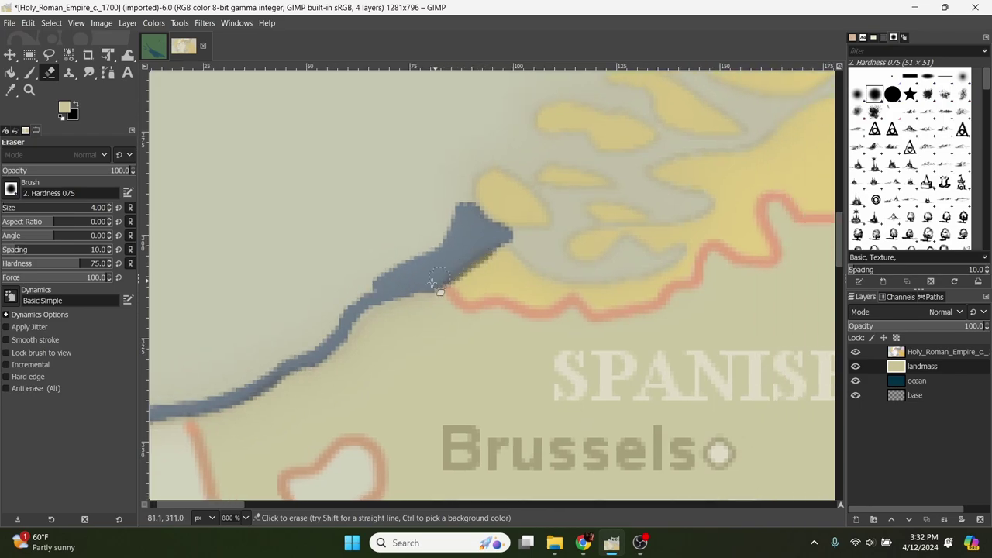
{"action": "left_click_drag", "start_coordinate": [439, 279], "coordinate": [382, 295]}
{"action": "left_click_drag", "start_coordinate": [501, 263], "coordinate": [468, 305]}
{"action": "scroll", "coordinate": [470, 297], "scroll_direction": "down", "scroll_amount": 2}
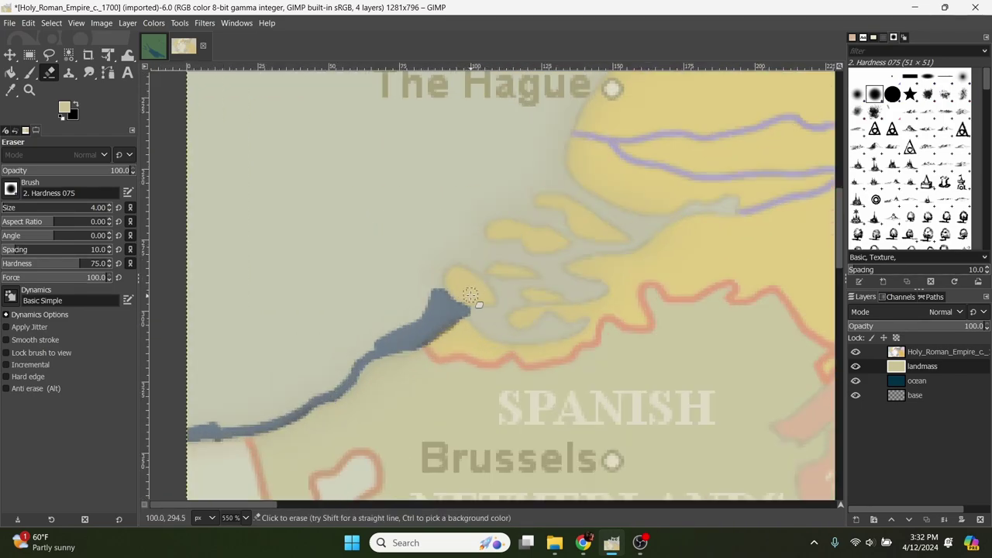
{"action": "left_click_drag", "start_coordinate": [455, 308], "coordinate": [441, 292]}
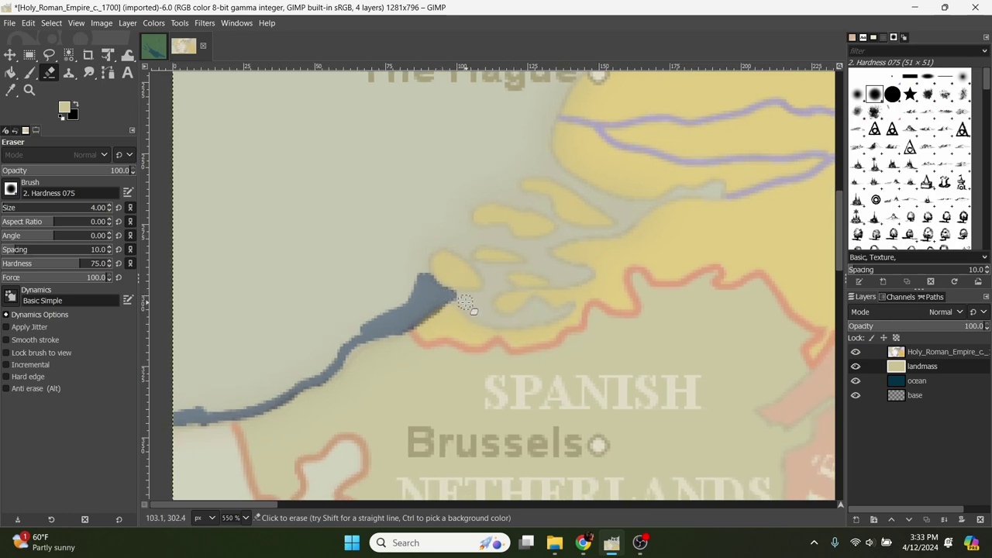
Resize the eraser and continue erasing the landmass along the Dutch coast.
{"action": "scroll", "coordinate": [358, 303], "scroll_direction": "left", "scroll_amount": 3}
{"action": "scroll", "coordinate": [358, 302], "scroll_direction": "down", "scroll_amount": 2}
{"action": "left_click", "coordinate": [109, 205]}
{"action": "left_click_drag", "start_coordinate": [298, 247], "coordinate": [460, 213]}
{"action": "mouse_move", "coordinate": [421, 292]}
{"action": "left_mouse_down"}
{"action": "mouse_move", "coordinate": [435, 297]}
{"action": "mouse_move", "coordinate": [603, 231]}
{"action": "left_mouse_up"}
{"action": "left_click_drag", "start_coordinate": [487, 75], "coordinate": [140, 161]}
Reduce the eraser size to 3 and erase the landmass along the river running south through the pink territory above the title box.
{"action": "double_click", "coordinate": [110, 210]}
{"action": "scroll", "coordinate": [419, 290], "scroll_direction": "up", "scroll_amount": 2}
{"action": "mouse_move", "coordinate": [326, 281]}
{"action": "left_mouse_down"}
{"action": "mouse_move", "coordinate": [472, 287]}
{"action": "mouse_move", "coordinate": [428, 255]}
{"action": "left_mouse_up"}
{"action": "mouse_move", "coordinate": [428, 255]}
{"action": "left_mouse_down"}
{"action": "mouse_move", "coordinate": [449, 372]}
{"action": "mouse_move", "coordinate": [288, 276]}
{"action": "left_mouse_up"}
{"action": "mouse_move", "coordinate": [288, 276]}
{"action": "left_mouse_down"}
{"action": "mouse_move", "coordinate": [253, 343]}
{"action": "mouse_move", "coordinate": [507, 310]}
{"action": "mouse_move", "coordinate": [377, 273]}
{"action": "left_mouse_up"}
{"action": "mouse_move", "coordinate": [377, 272]}
{"action": "left_mouse_down"}
{"action": "mouse_move", "coordinate": [485, 259]}
{"action": "mouse_move", "coordinate": [597, 181]}
{"action": "left_mouse_up"}
{"action": "mouse_move", "coordinate": [596, 181]}
{"action": "left_mouse_down"}
{"action": "mouse_move", "coordinate": [409, 250]}
{"action": "mouse_move", "coordinate": [246, 283]}
{"action": "left_mouse_up"}
{"action": "mouse_move", "coordinate": [447, 358]}
{"action": "left_mouse_down"}
{"action": "mouse_move", "coordinate": [572, 316]}
{"action": "mouse_move", "coordinate": [725, 433]}
{"action": "left_mouse_up"}
{"action": "left_click_drag", "start_coordinate": [442, 284], "coordinate": [432, 337]}
{"action": "key", "text": "bracketleft"}
{"action": "left_click_drag", "start_coordinate": [780, 439], "coordinate": [356, 284]}
{"action": "mouse_move", "coordinate": [372, 288]}
{"action": "left_mouse_down"}
{"action": "mouse_move", "coordinate": [589, 224]}
{"action": "mouse_move", "coordinate": [583, 121]}
{"action": "mouse_move", "coordinate": [411, 337]}
{"action": "mouse_move", "coordinate": [465, 315]}
{"action": "mouse_move", "coordinate": [659, 421]}
{"action": "mouse_move", "coordinate": [504, 343]}
{"action": "left_mouse_up"}
{"action": "scroll", "coordinate": [591, 129], "scroll_direction": "down", "scroll_amount": 10}
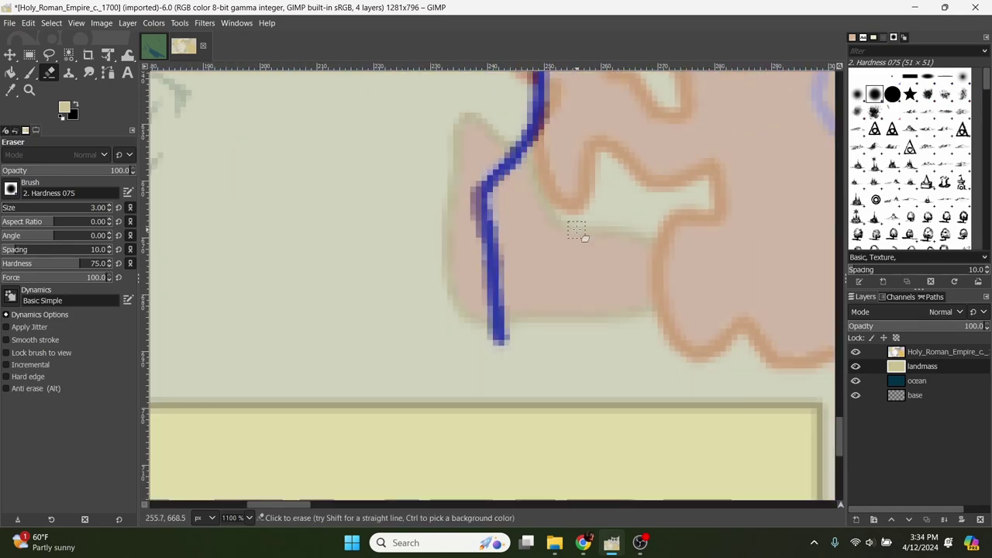
Erase the landmass along the Meuse and down the Rhine to Cologne with eraser size 3.
{"action": "scroll", "coordinate": [499, 337], "scroll_direction": "up", "scroll_amount": 15}
{"action": "left_click_drag", "start_coordinate": [404, 209], "coordinate": [674, 306]}
{"action": "scroll", "coordinate": [674, 306], "scroll_direction": "right", "scroll_amount": 4}
{"action": "left_click_drag", "start_coordinate": [256, 228], "coordinate": [652, 199]}
{"action": "scroll", "coordinate": [652, 199], "scroll_direction": "down", "scroll_amount": 8}
{"action": "mouse_move", "coordinate": [383, 77]}
{"action": "left_mouse_down"}
{"action": "mouse_move", "coordinate": [465, 160]}
{"action": "mouse_move", "coordinate": [599, 465]}
{"action": "left_mouse_up"}
{"action": "scroll", "coordinate": [599, 465], "scroll_direction": "down", "scroll_amount": 5}
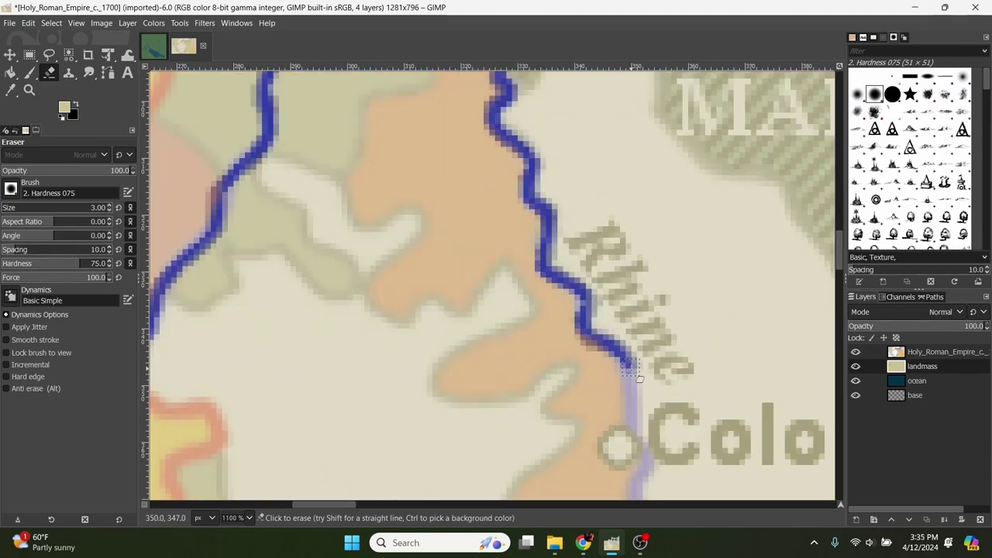
Continue erasing the landmass along the Rhine upstream from Cologne.
{"action": "scroll", "coordinate": [616, 347], "scroll_direction": "down", "scroll_amount": 4}
{"action": "mouse_move", "coordinate": [615, 347]}
{"action": "left_mouse_down"}
{"action": "mouse_move", "coordinate": [602, 190]}
{"action": "mouse_move", "coordinate": [344, 297]}
{"action": "left_mouse_up"}
{"action": "scroll", "coordinate": [343, 297], "scroll_direction": "down", "scroll_amount": 2}
{"action": "left_click_drag", "start_coordinate": [349, 78], "coordinate": [528, 359]}
{"action": "scroll", "coordinate": [528, 359], "scroll_direction": "down", "scroll_amount": 2}
{"action": "mouse_move", "coordinate": [268, 116]}
{"action": "left_mouse_down"}
{"action": "mouse_move", "coordinate": [549, 461]}
{"action": "mouse_move", "coordinate": [510, 171]}
{"action": "mouse_move", "coordinate": [372, 461]}
{"action": "left_mouse_up"}
{"action": "scroll", "coordinate": [567, 107], "scroll_direction": "down", "scroll_amount": 6}
{"action": "scroll", "coordinate": [372, 460], "scroll_direction": "down", "scroll_amount": 3}
{"action": "scroll", "coordinate": [372, 460], "scroll_direction": "down", "scroll_amount": 5}
Erase the landmass along the river courses further upstream, adjusting the eraser size for the thin lines.
{"action": "mouse_move", "coordinate": [153, 321]}
{"action": "left_mouse_down"}
{"action": "mouse_move", "coordinate": [319, 290]}
{"action": "mouse_move", "coordinate": [478, 235]}
{"action": "mouse_move", "coordinate": [627, 308]}
{"action": "mouse_move", "coordinate": [647, 361]}
{"action": "left_mouse_up"}
{"action": "scroll", "coordinate": [319, 290], "scroll_direction": "right", "scroll_amount": 2}
{"action": "key", "text": "bracketright"}
{"action": "scroll", "coordinate": [647, 361], "scroll_direction": "down", "scroll_amount": 3}
{"action": "key", "text": "bracketleft"}
{"action": "left_click_drag", "start_coordinate": [589, 137], "coordinate": [558, 231]}
{"action": "scroll", "coordinate": [558, 231], "scroll_direction": "down", "scroll_amount": 3}
{"action": "left_click_drag", "start_coordinate": [644, 78], "coordinate": [522, 150]}
{"action": "scroll", "coordinate": [523, 150], "scroll_direction": "down", "scroll_amount": 3}
{"action": "mouse_move", "coordinate": [582, 75]}
{"action": "left_mouse_down"}
{"action": "mouse_move", "coordinate": [482, 395]}
{"action": "mouse_move", "coordinate": [437, 477]}
{"action": "left_mouse_up"}
{"action": "scroll", "coordinate": [437, 477], "scroll_direction": "down", "scroll_amount": 6}
{"action": "left_click_drag", "start_coordinate": [376, 122], "coordinate": [571, 416]}
{"action": "scroll", "coordinate": [571, 417], "scroll_direction": "down", "scroll_amount": 4}
{"action": "scroll", "coordinate": [321, 232], "scroll_direction": "up", "scroll_amount": 5}
Enlarge the eraser to size 7 and erase the landmass along the Dutch coast and the inlet at Amsterdam.
{"action": "left_click", "coordinate": [109, 205]}
{"action": "scroll", "coordinate": [319, 372], "scroll_direction": "up", "scroll_amount": 2}
{"action": "mouse_move", "coordinate": [303, 488]}
{"action": "left_mouse_down"}
{"action": "mouse_move", "coordinate": [429, 314]}
{"action": "mouse_move", "coordinate": [431, 228]}
{"action": "mouse_move", "coordinate": [345, 328]}
{"action": "left_mouse_up"}
{"action": "scroll", "coordinate": [428, 313], "scroll_direction": "up", "scroll_amount": 5}
{"action": "scroll", "coordinate": [432, 228], "scroll_direction": "up", "scroll_amount": 3}
{"action": "mouse_move", "coordinate": [436, 305]}
{"action": "left_mouse_down"}
{"action": "mouse_move", "coordinate": [466, 262]}
{"action": "mouse_move", "coordinate": [521, 268]}
{"action": "mouse_move", "coordinate": [337, 345]}
{"action": "mouse_move", "coordinate": [411, 266]}
{"action": "mouse_move", "coordinate": [522, 257]}
{"action": "left_mouse_up"}
{"action": "scroll", "coordinate": [465, 263], "scroll_direction": "up", "scroll_amount": 3}
{"action": "scroll", "coordinate": [523, 258], "scroll_direction": "right", "scroll_amount": 2}
{"action": "scroll", "coordinate": [414, 264], "scroll_direction": "down", "scroll_amount": 1}
{"action": "left_click_drag", "start_coordinate": [687, 248], "coordinate": [430, 310]}
{"action": "scroll", "coordinate": [430, 310], "scroll_direction": "down", "scroll_amount": 3}
{"action": "scroll", "coordinate": [429, 310], "scroll_direction": "left", "scroll_amount": 2}
{"action": "mouse_move", "coordinate": [360, 307]}
{"action": "left_mouse_down"}
{"action": "mouse_move", "coordinate": [473, 339]}
{"action": "mouse_move", "coordinate": [390, 228]}
{"action": "left_mouse_up"}
{"action": "scroll", "coordinate": [390, 228], "scroll_direction": "down", "scroll_amount": 5}
{"action": "left_click_drag", "start_coordinate": [450, 159], "coordinate": [388, 239]}
{"action": "scroll", "coordinate": [388, 239], "scroll_direction": "left", "scroll_amount": 5}
{"action": "scroll", "coordinate": [388, 239], "scroll_direction": "down", "scroll_amount": 3}
{"action": "left_click_drag", "start_coordinate": [616, 121], "coordinate": [485, 266]}
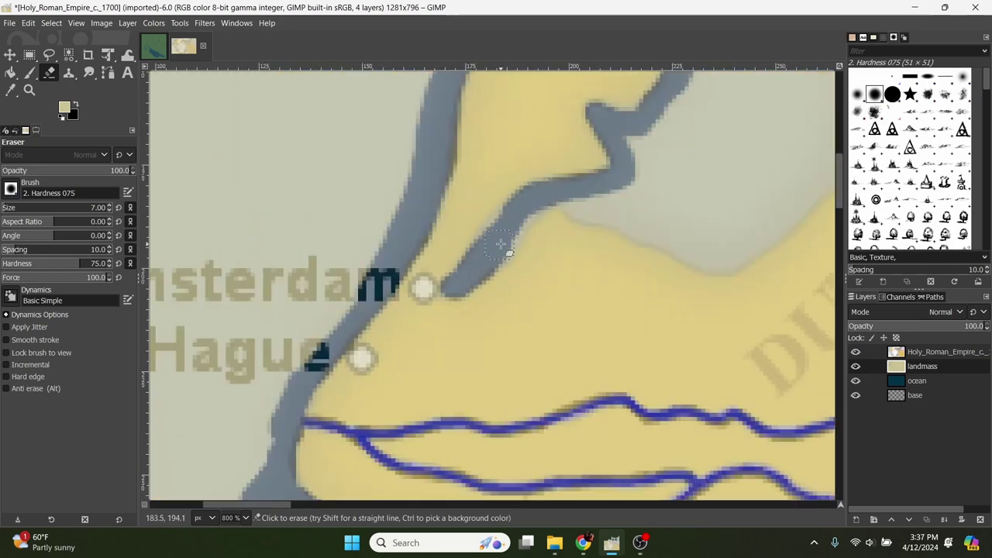
Erase the landmass inside the large inland bay northeast of Amsterdam.
{"action": "scroll", "coordinate": [485, 266], "scroll_direction": "right", "scroll_amount": 6}
{"action": "left_click_drag", "start_coordinate": [228, 282], "coordinate": [566, 179]}
{"action": "scroll", "coordinate": [565, 179], "scroll_direction": "up", "scroll_amount": 4}
{"action": "left_click_drag", "start_coordinate": [545, 366], "coordinate": [436, 247]}
{"action": "left_click_drag", "start_coordinate": [347, 414], "coordinate": [432, 403]}
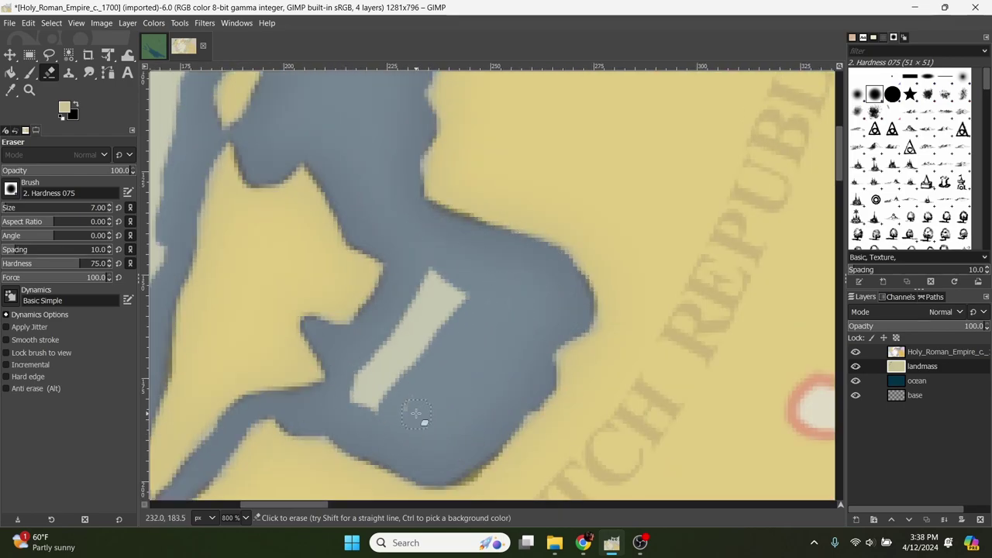
Clear the rest of the inland bay and erase the landmass along the northern coast towards Bremen.
{"action": "scroll", "coordinate": [432, 403], "scroll_direction": "down", "scroll_amount": 3, "text": "ctrl"}
{"action": "scroll", "coordinate": [458, 204], "scroll_direction": "up", "scroll_amount": 3, "text": "ctrl"}
{"action": "mouse_move", "coordinate": [377, 255]}
{"action": "left_mouse_down"}
{"action": "mouse_move", "coordinate": [628, 349]}
{"action": "mouse_move", "coordinate": [620, 171]}
{"action": "left_mouse_up"}
{"action": "scroll", "coordinate": [380, 248], "scroll_direction": "right", "scroll_amount": 5}
{"action": "scroll", "coordinate": [380, 248], "scroll_direction": "up", "scroll_amount": 2}
{"action": "left_click_drag", "start_coordinate": [231, 266], "coordinate": [627, 199]}
{"action": "mouse_move", "coordinate": [572, 246]}
{"action": "left_mouse_down"}
{"action": "mouse_move", "coordinate": [554, 286]}
{"action": "mouse_move", "coordinate": [634, 203]}
{"action": "left_mouse_up"}
{"action": "scroll", "coordinate": [633, 203], "scroll_direction": "up", "scroll_amount": 2}
{"action": "scroll", "coordinate": [540, 229], "scroll_direction": "right", "scroll_amount": 2}
{"action": "left_click_drag", "start_coordinate": [376, 266], "coordinate": [494, 267]}
{"action": "left_click_drag", "start_coordinate": [631, 298], "coordinate": [314, 240]}
Reduce the eraser size to 4 and erase the narrowing river mouth between Bremen and Hamburg.
{"action": "key", "text": "["}
{"action": "key", "text": "["}
{"action": "key", "text": "["}
{"action": "left_click_drag", "start_coordinate": [411, 380], "coordinate": [315, 240]}
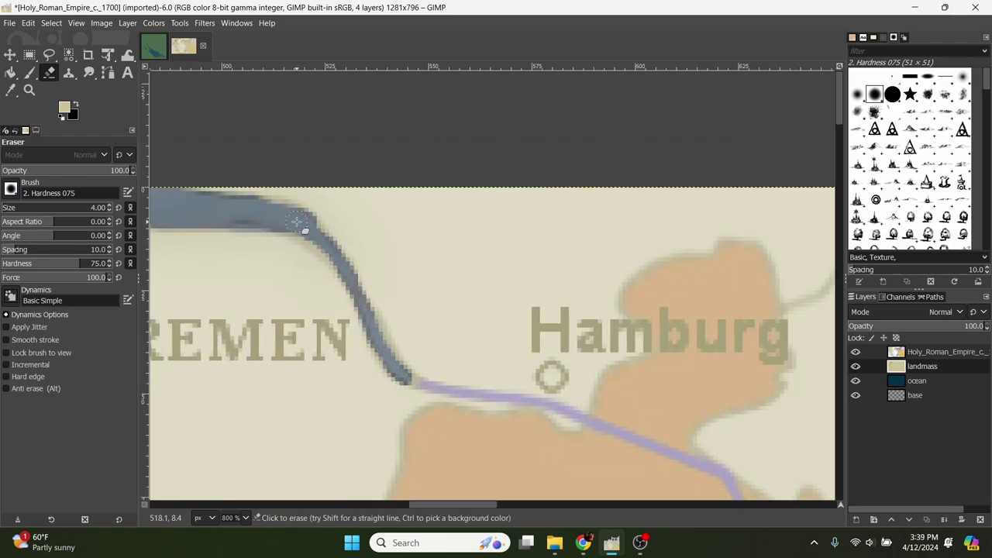
Reduce the eraser size to 3 and erase the landmass along the river past Hamburg and the Danube through Hungary.
{"action": "scroll", "coordinate": [367, 239], "scroll_direction": "down", "scroll_amount": 4, "text": "ctrl"}
{"action": "scroll", "coordinate": [366, 238], "scroll_direction": "up", "scroll_amount": 4, "text": "ctrl"}
{"action": "key", "text": "["}
{"action": "left_click_drag", "start_coordinate": [403, 172], "coordinate": [754, 327]}
{"action": "left_click_drag", "start_coordinate": [754, 327], "coordinate": [724, 317]}
{"action": "mouse_move", "coordinate": [571, 320]}
{"action": "left_mouse_down"}
{"action": "mouse_move", "coordinate": [776, 407]}
{"action": "mouse_move", "coordinate": [590, 338]}
{"action": "mouse_move", "coordinate": [422, 169]}
{"action": "mouse_move", "coordinate": [570, 408]}
{"action": "mouse_move", "coordinate": [413, 261]}
{"action": "mouse_move", "coordinate": [497, 328]}
{"action": "mouse_move", "coordinate": [312, 282]}
{"action": "mouse_move", "coordinate": [650, 192]}
{"action": "mouse_move", "coordinate": [399, 339]}
{"action": "mouse_move", "coordinate": [355, 325]}
{"action": "mouse_move", "coordinate": [557, 167]}
{"action": "mouse_move", "coordinate": [374, 247]}
{"action": "mouse_move", "coordinate": [526, 225]}
{"action": "mouse_move", "coordinate": [496, 300]}
{"action": "mouse_move", "coordinate": [350, 284]}
{"action": "mouse_move", "coordinate": [727, 156]}
{"action": "mouse_move", "coordinate": [438, 150]}
{"action": "mouse_move", "coordinate": [678, 320]}
{"action": "mouse_move", "coordinate": [487, 246]}
{"action": "mouse_move", "coordinate": [723, 344]}
{"action": "mouse_move", "coordinate": [666, 254]}
{"action": "left_mouse_up"}
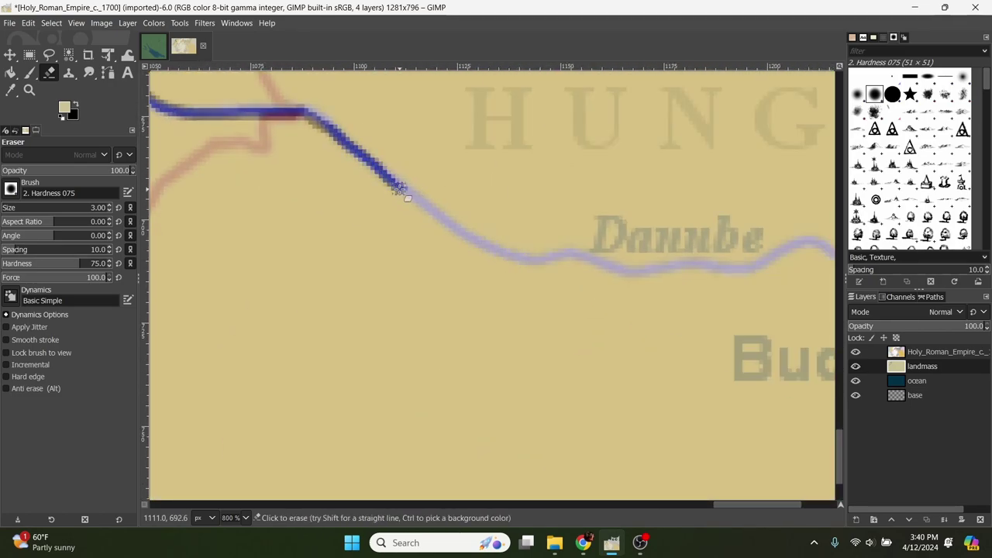
{"action": "mouse_move", "coordinate": [454, 179]}
{"action": "left_mouse_down"}
{"action": "mouse_move", "coordinate": [479, 361]}
{"action": "mouse_move", "coordinate": [575, 161]}
{"action": "mouse_move", "coordinate": [386, 292]}
{"action": "mouse_move", "coordinate": [533, 119]}
{"action": "mouse_move", "coordinate": [591, 199]}
{"action": "mouse_move", "coordinate": [464, 327]}
{"action": "mouse_move", "coordinate": [595, 265]}
{"action": "left_mouse_up"}
{"action": "scroll", "coordinate": [595, 265], "scroll_direction": "down", "scroll_amount": 5}
Erase the bay at the map's northern edge by Brandenburg-Prussia with eraser size 4, and the river running south from it with size 3.
{"action": "scroll", "coordinate": [508, 127], "scroll_direction": "up", "scroll_amount": 4}
{"action": "left_click_drag", "start_coordinate": [497, 370], "coordinate": [389, 162]}
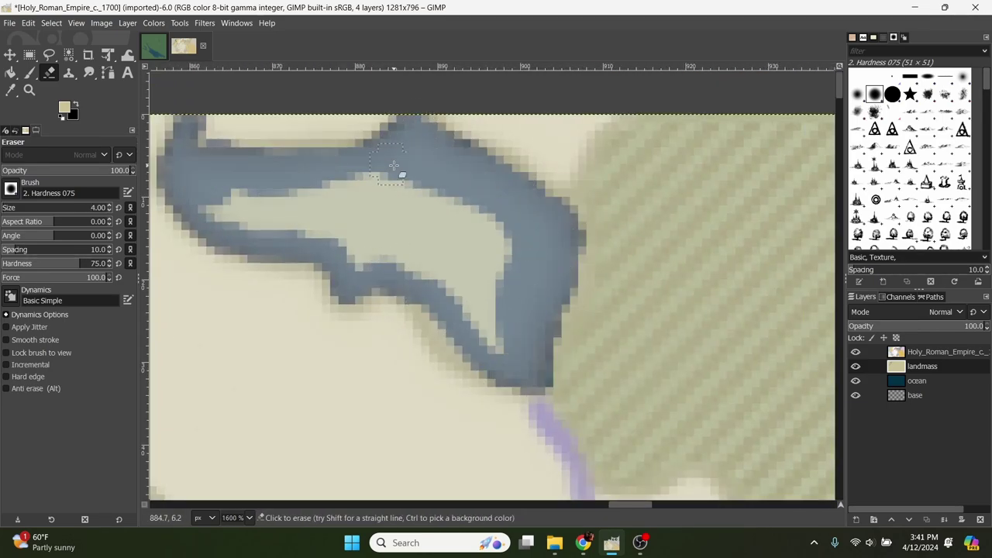
{"action": "key", "text": "bracketleft"}
{"action": "left_click_drag", "start_coordinate": [499, 73], "coordinate": [542, 168]}
{"action": "left_click_drag", "start_coordinate": [721, 73], "coordinate": [558, 334]}
{"action": "left_click_drag", "start_coordinate": [676, 73], "coordinate": [605, 122]}
{"action": "mouse_move", "coordinate": [155, 203]}
{"action": "left_mouse_down"}
{"action": "mouse_move", "coordinate": [336, 236]}
{"action": "mouse_move", "coordinate": [339, 308]}
{"action": "left_mouse_up"}
{"action": "left_click_drag", "start_coordinate": [365, 73], "coordinate": [523, 188]}
{"action": "left_click_drag", "start_coordinate": [412, 73], "coordinate": [582, 425]}
{"action": "left_click_drag", "start_coordinate": [742, 73], "coordinate": [576, 321]}
{"action": "scroll", "coordinate": [576, 321], "scroll_direction": "down", "scroll_amount": 8}
Erase the landmass along the remaining river stretches traced from the reference map.
{"action": "left_click_drag", "start_coordinate": [470, 314], "coordinate": [507, 307]}
{"action": "scroll", "coordinate": [508, 308], "scroll_direction": "down", "scroll_amount": 1}
{"action": "scroll", "coordinate": [532, 178], "scroll_direction": "up", "scroll_amount": 5}
{"action": "scroll", "coordinate": [469, 198], "scroll_direction": "up", "scroll_amount": 3}
{"action": "scroll", "coordinate": [429, 210], "scroll_direction": "down", "scroll_amount": 5}
{"action": "left_click_drag", "start_coordinate": [432, 215], "coordinate": [605, 107]}
{"action": "left_click_drag", "start_coordinate": [245, 360], "coordinate": [426, 277]}
{"action": "scroll", "coordinate": [428, 283], "scroll_direction": "down", "scroll_amount": 4}
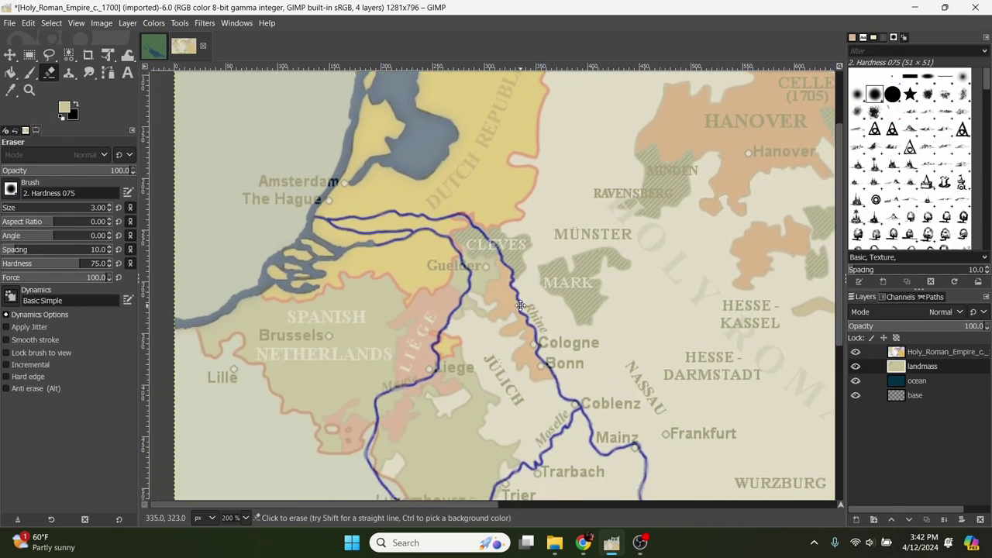
Examine the erased rivers and coastline across the whole map, checking them against the reference layer.
{"action": "scroll", "coordinate": [465, 291], "scroll_direction": "down", "scroll_amount": 2}
{"action": "scroll", "coordinate": [504, 296], "scroll_direction": "up", "scroll_amount": 4}
{"action": "scroll", "coordinate": [505, 296], "scroll_direction": "right", "scroll_amount": 5}
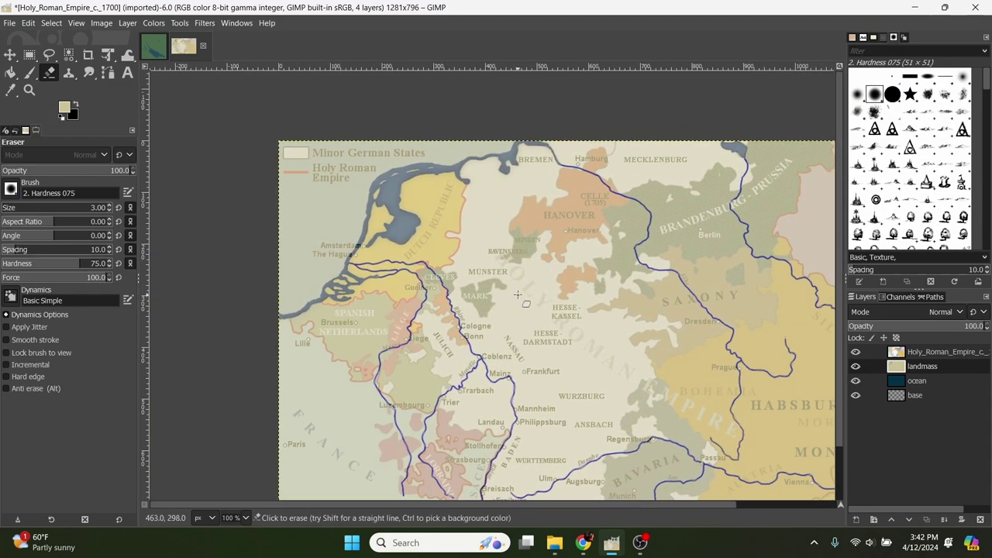
{"action": "scroll", "coordinate": [414, 303], "scroll_direction": "left", "scroll_amount": 3}
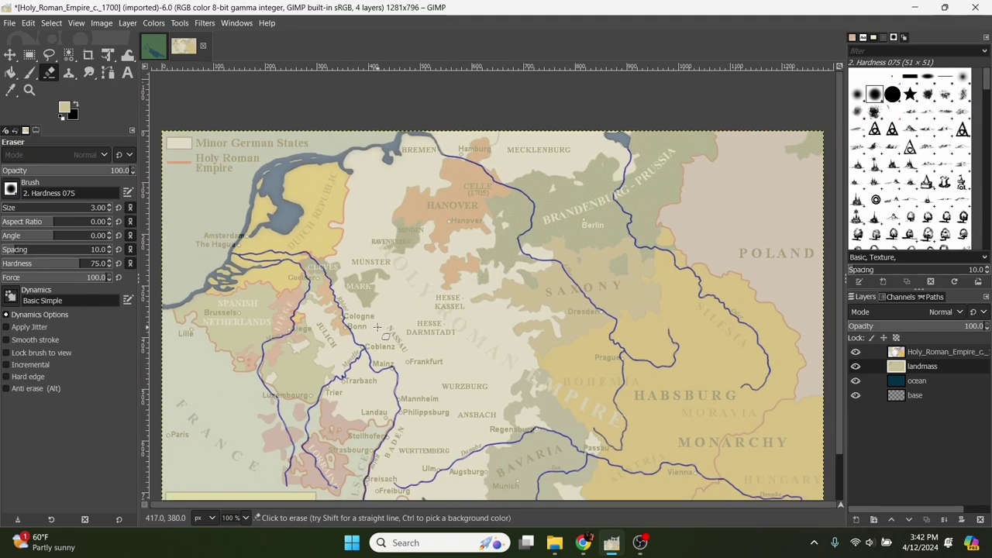
{"action": "scroll", "coordinate": [485, 297], "scroll_direction": "down", "scroll_amount": 1}
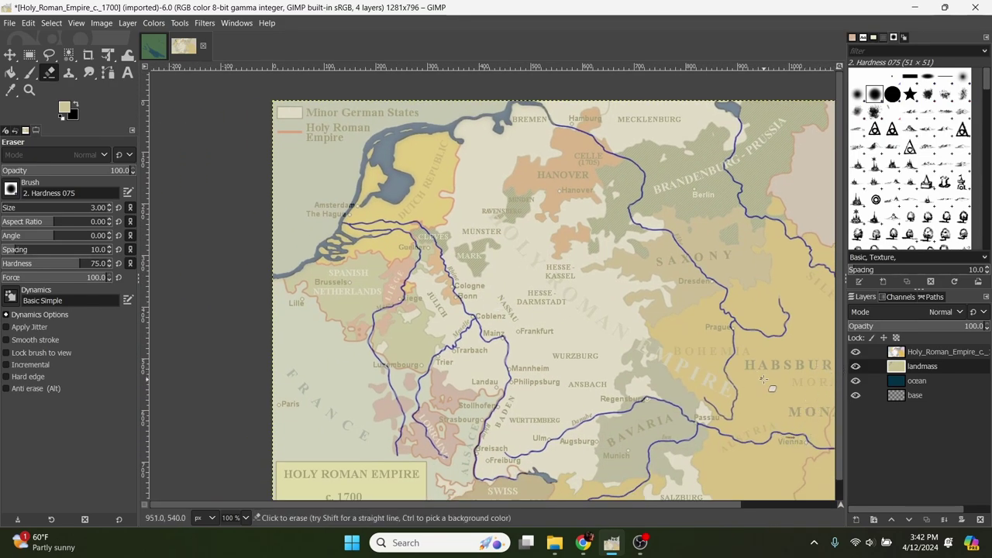
{"action": "scroll", "coordinate": [771, 384], "scroll_direction": "right", "scroll_amount": 6}
{"action": "scroll", "coordinate": [535, 329], "scroll_direction": "down", "scroll_amount": 3}
{"action": "key", "text": "2"}
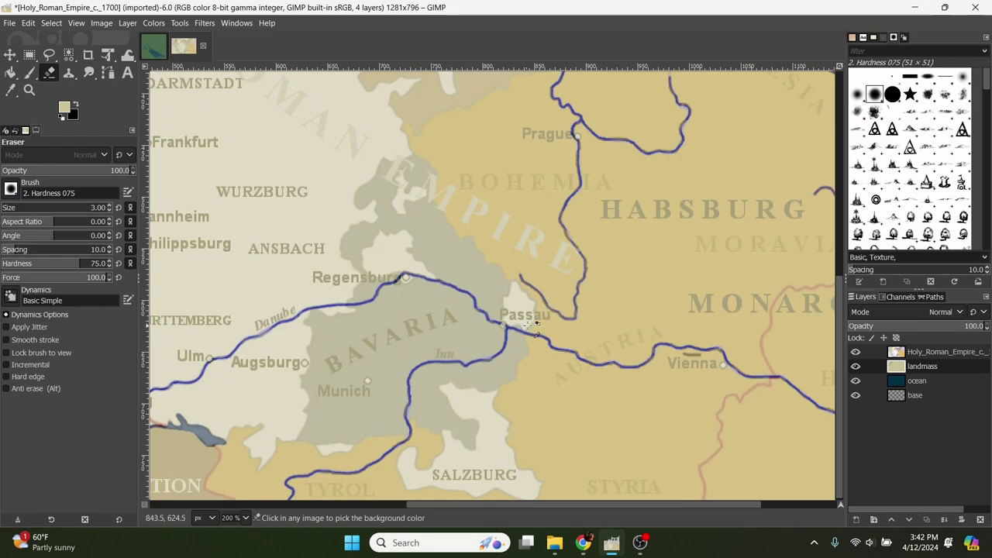
{"action": "left_click", "coordinate": [856, 352]}
{"action": "left_click", "coordinate": [856, 352]}
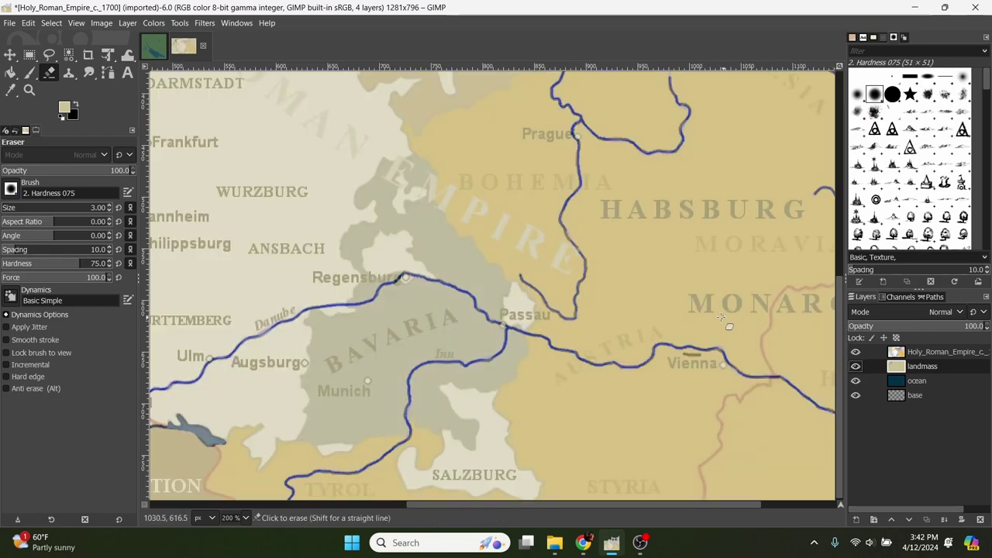
{"action": "scroll", "coordinate": [454, 223], "scroll_direction": "down", "scroll_amount": 3}
{"action": "scroll", "coordinate": [457, 223], "scroll_direction": "up", "scroll_amount": 2}
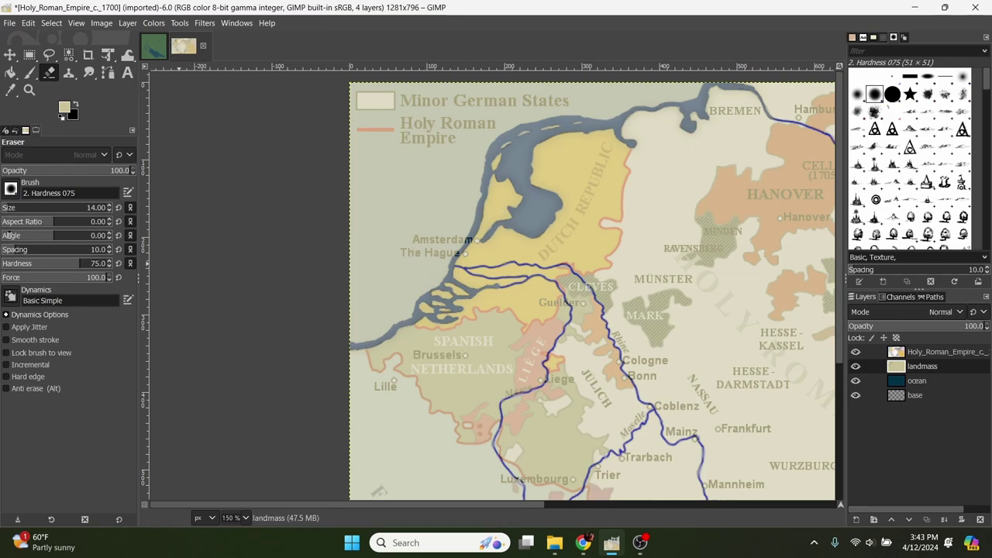
Pick the 2. Hardness 100 brush at size 51, hide the reference map layer, and erase the landmass over the sea off the Dutch coast.
{"action": "left_click", "coordinate": [893, 94]}
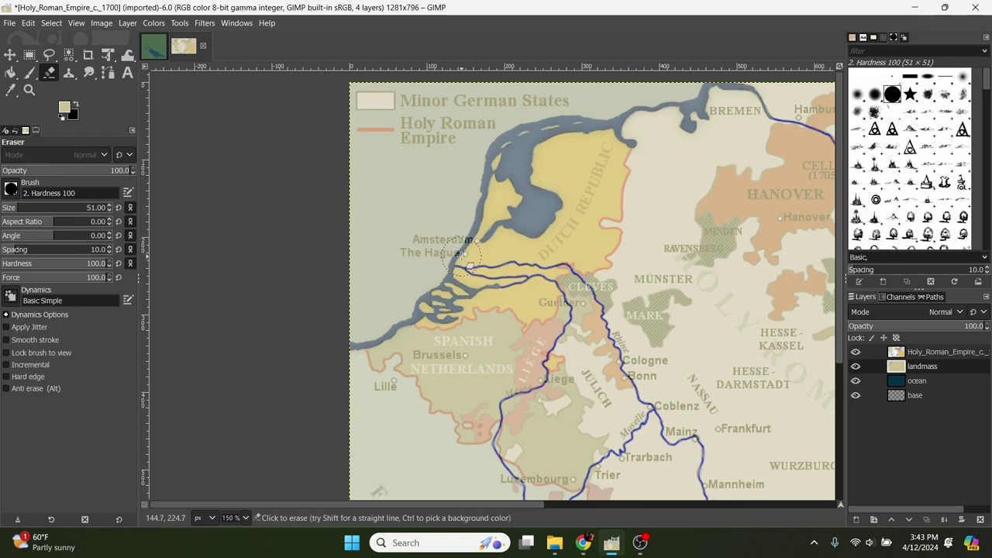
{"action": "scroll", "coordinate": [450, 257], "scroll_direction": "up", "scroll_amount": 3, "text": "ctrl"}
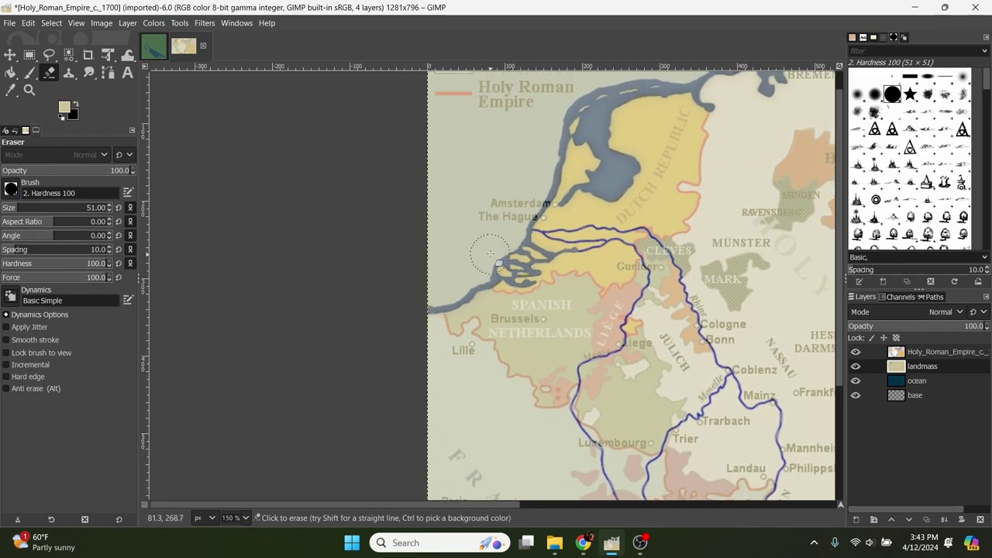
{"action": "left_click", "coordinate": [856, 352]}
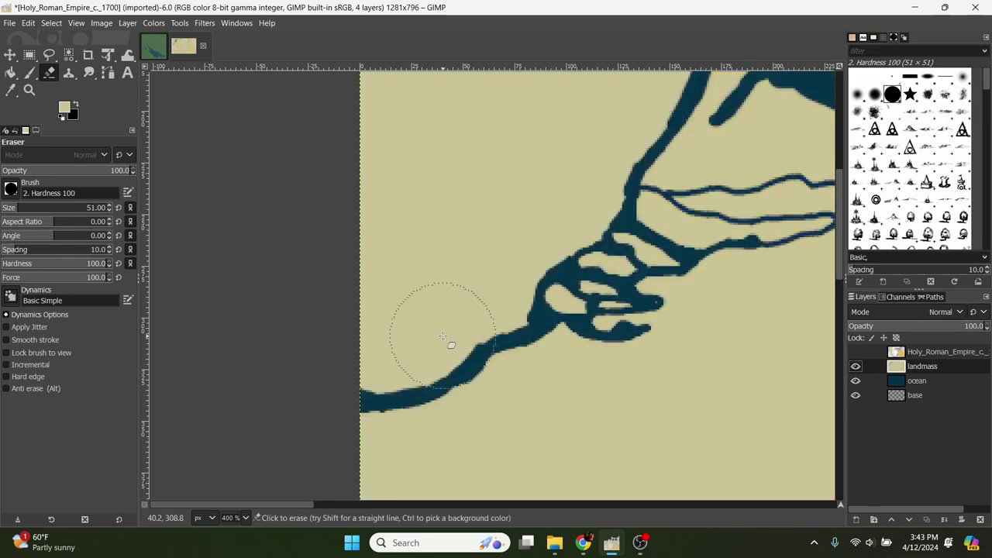
{"action": "mouse_move", "coordinate": [453, 308]}
{"action": "left_mouse_down"}
{"action": "mouse_move", "coordinate": [432, 334]}
{"action": "mouse_move", "coordinate": [385, 354]}
{"action": "mouse_move", "coordinate": [481, 302]}
{"action": "mouse_move", "coordinate": [509, 237]}
{"action": "mouse_move", "coordinate": [563, 204]}
{"action": "mouse_move", "coordinate": [556, 215]}
{"action": "mouse_move", "coordinate": [559, 204]}
{"action": "mouse_move", "coordinate": [505, 232]}
{"action": "mouse_move", "coordinate": [503, 250]}
{"action": "mouse_move", "coordinate": [558, 141]}
{"action": "mouse_move", "coordinate": [527, 204]}
{"action": "mouse_move", "coordinate": [465, 278]}
{"action": "left_mouse_up"}
{"action": "mouse_move", "coordinate": [500, 147]}
{"action": "left_mouse_down"}
{"action": "mouse_move", "coordinate": [474, 257]}
{"action": "mouse_move", "coordinate": [490, 173]}
{"action": "mouse_move", "coordinate": [449, 184]}
{"action": "mouse_move", "coordinate": [434, 259]}
{"action": "mouse_move", "coordinate": [373, 265]}
{"action": "mouse_move", "coordinate": [434, 217]}
{"action": "mouse_move", "coordinate": [513, 193]}
{"action": "mouse_move", "coordinate": [659, 179]}
{"action": "left_mouse_up"}
Erase the rest of the landmass over the sea up to the map's northern and western edges, keeping the thin barrier islands.
{"action": "scroll", "coordinate": [465, 179], "scroll_direction": "up", "scroll_amount": 4}
{"action": "scroll", "coordinate": [465, 178], "scroll_direction": "right", "scroll_amount": 2}
{"action": "scroll", "coordinate": [443, 201], "scroll_direction": "up", "scroll_amount": 4}
{"action": "scroll", "coordinate": [443, 202], "scroll_direction": "right", "scroll_amount": 2}
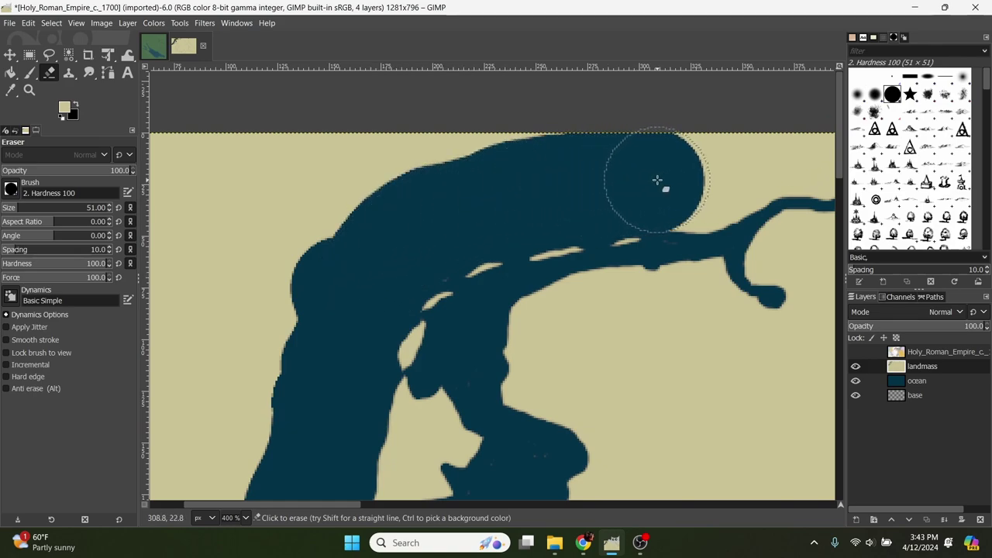
{"action": "scroll", "coordinate": [427, 206], "scroll_direction": "up", "scroll_amount": 2}
{"action": "scroll", "coordinate": [426, 206], "scroll_direction": "right", "scroll_amount": 3}
{"action": "mouse_move", "coordinate": [426, 205]}
{"action": "left_mouse_down"}
{"action": "mouse_move", "coordinate": [468, 222]}
{"action": "mouse_move", "coordinate": [492, 201]}
{"action": "mouse_move", "coordinate": [583, 171]}
{"action": "mouse_move", "coordinate": [689, 166]}
{"action": "mouse_move", "coordinate": [652, 159]}
{"action": "mouse_move", "coordinate": [579, 173]}
{"action": "mouse_move", "coordinate": [608, 150]}
{"action": "left_mouse_up"}
{"action": "key", "text": "1"}
{"action": "mouse_move", "coordinate": [536, 142]}
{"action": "left_mouse_down"}
{"action": "mouse_move", "coordinate": [442, 186]}
{"action": "mouse_move", "coordinate": [490, 185]}
{"action": "mouse_move", "coordinate": [472, 201]}
{"action": "mouse_move", "coordinate": [341, 206]}
{"action": "mouse_move", "coordinate": [332, 340]}
{"action": "mouse_move", "coordinate": [385, 295]}
{"action": "mouse_move", "coordinate": [413, 219]}
{"action": "mouse_move", "coordinate": [349, 219]}
{"action": "mouse_move", "coordinate": [347, 329]}
{"action": "mouse_move", "coordinate": [387, 242]}
{"action": "mouse_move", "coordinate": [377, 234]}
{"action": "mouse_move", "coordinate": [370, 274]}
{"action": "left_mouse_up"}
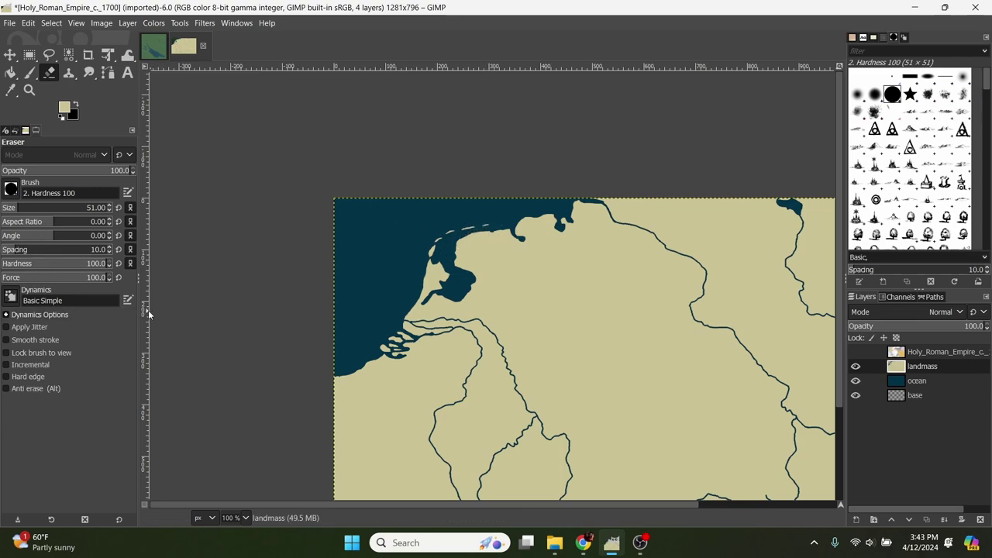
Hide the ocean and base layers and create a new layer from the visible landmass.
{"action": "left_click_drag", "start_coordinate": [341, 346], "coordinate": [203, 229]}
{"action": "left_click_drag", "start_coordinate": [310, 333], "coordinate": [436, 282]}
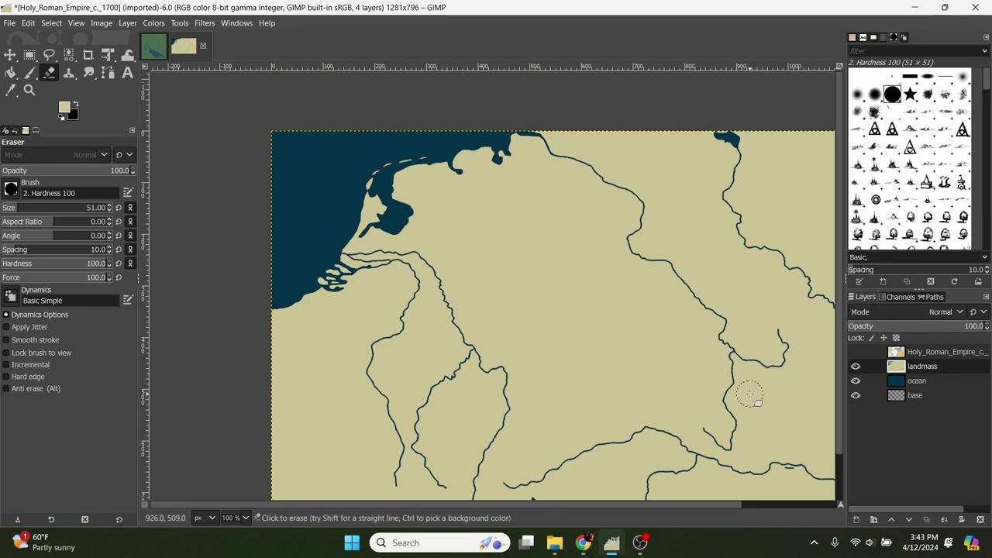
{"action": "left_click", "coordinate": [898, 383]}
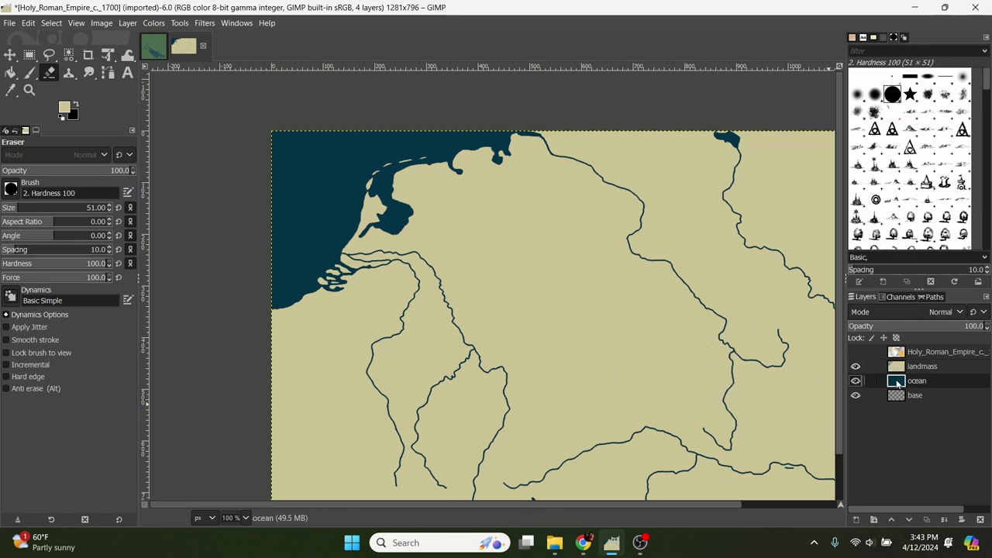
{"action": "left_click", "coordinate": [857, 381]}
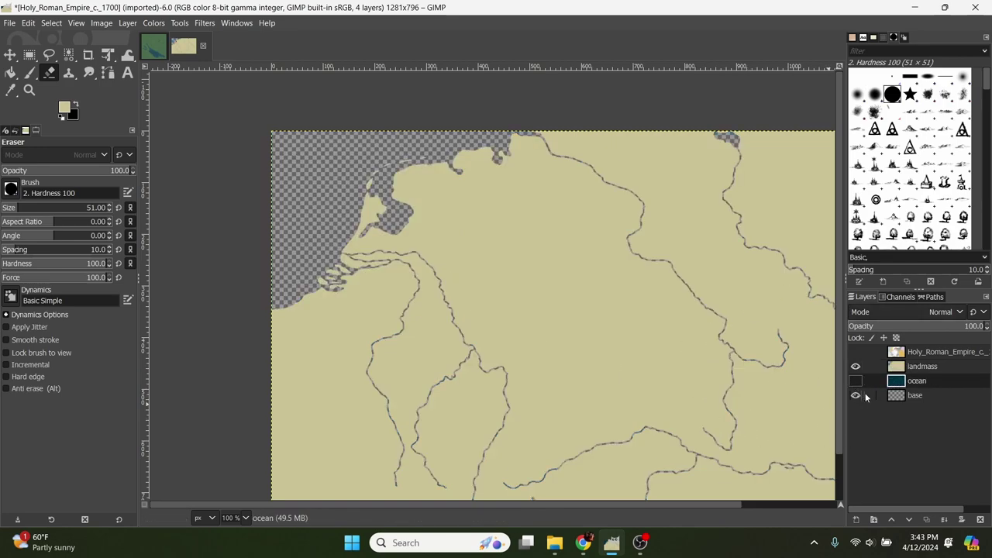
{"action": "key", "text": "minus"}
{"action": "key", "text": "minus"}
{"action": "key", "text": "minus"}
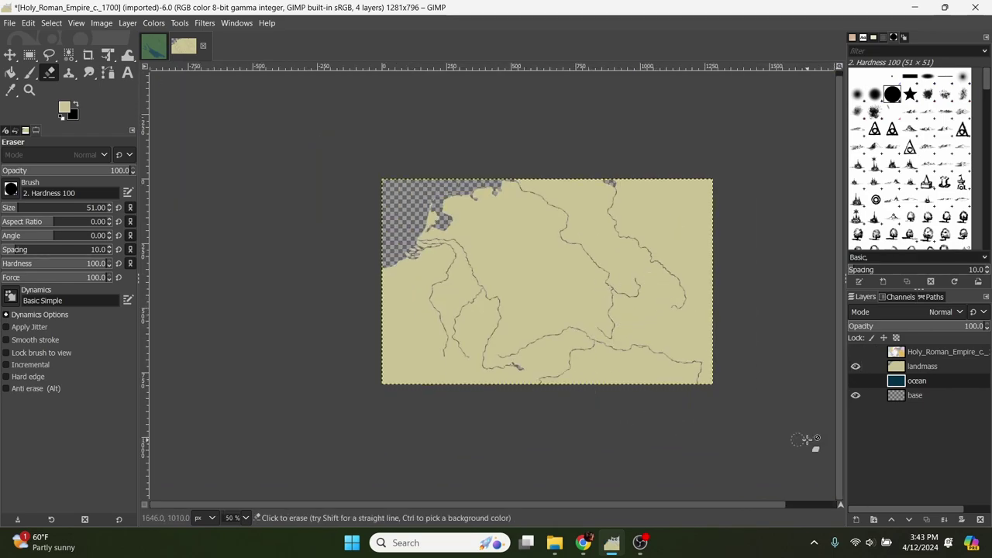
{"action": "left_click", "coordinate": [923, 366]}
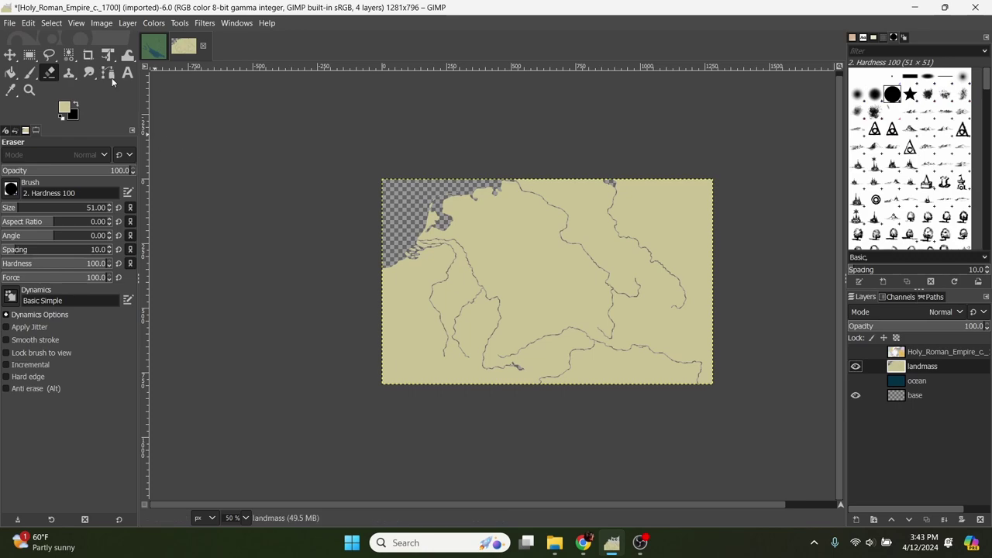
{"action": "left_click", "coordinate": [855, 397]}
{"action": "left_click", "coordinate": [127, 22]}
{"action": "left_click", "coordinate": [171, 53]}
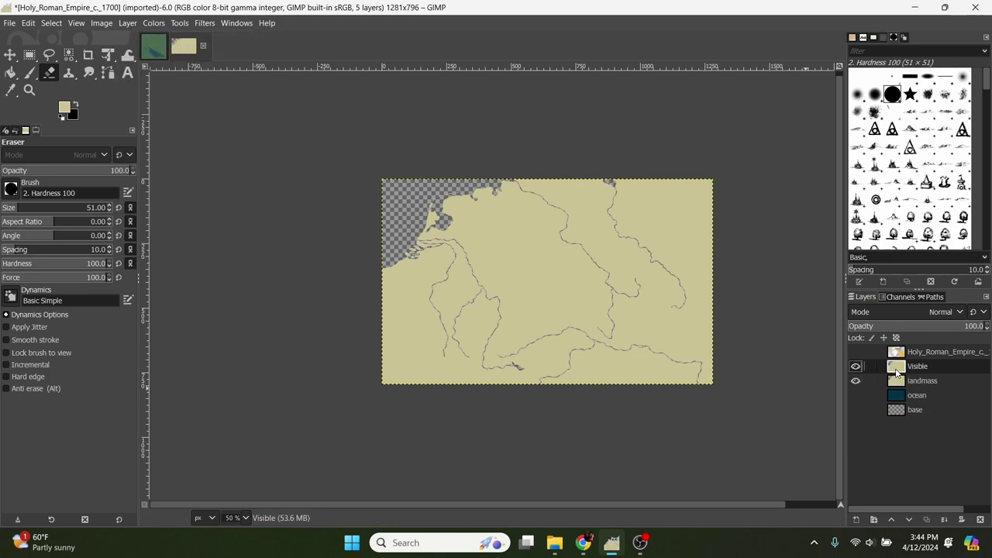
Show the ocean and base layers again and delete the base layer.
{"action": "left_click", "coordinate": [856, 396]}
{"action": "left_click", "coordinate": [856, 410]}
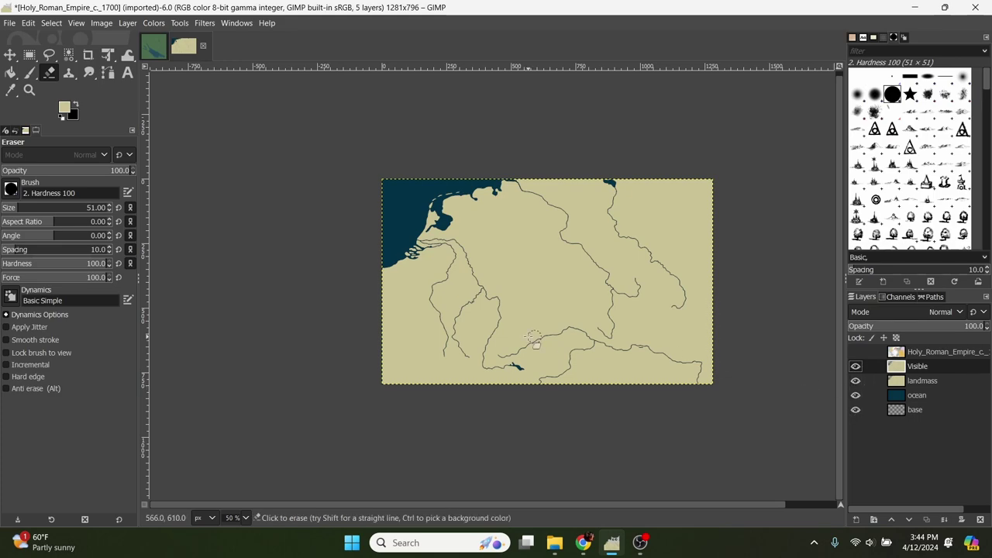
{"action": "left_click", "coordinate": [915, 411]}
{"action": "right_click", "coordinate": [915, 410]}
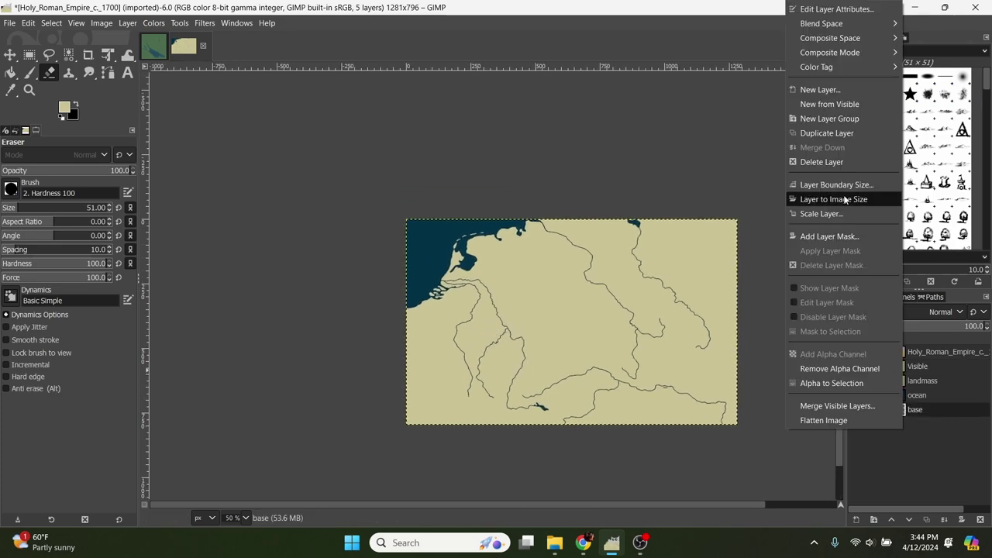
{"action": "left_click", "coordinate": [821, 162]}
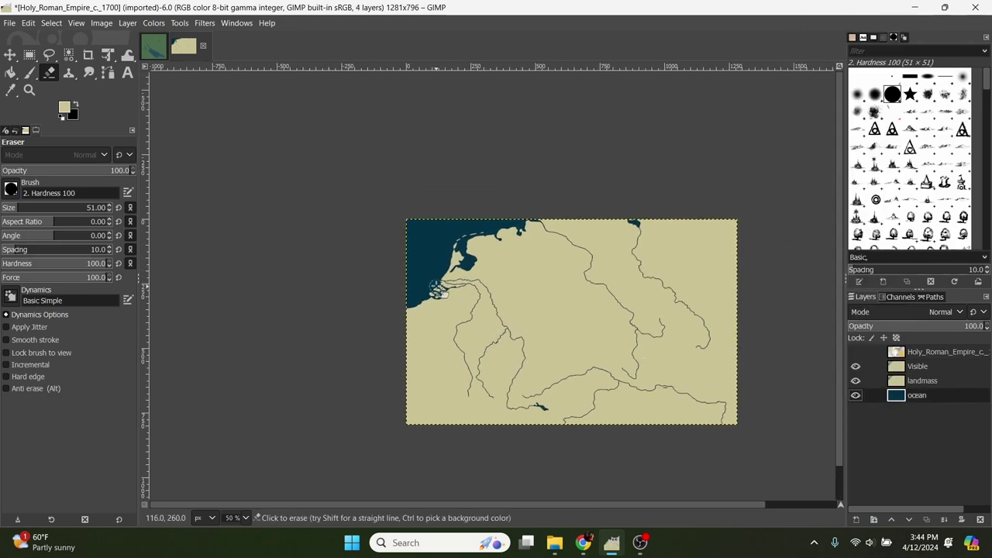
Hide the original landmass layer and start a Drop Shadow filter on the Visible layer.
{"action": "key", "text": "1"}
{"action": "left_click", "coordinate": [899, 371]}
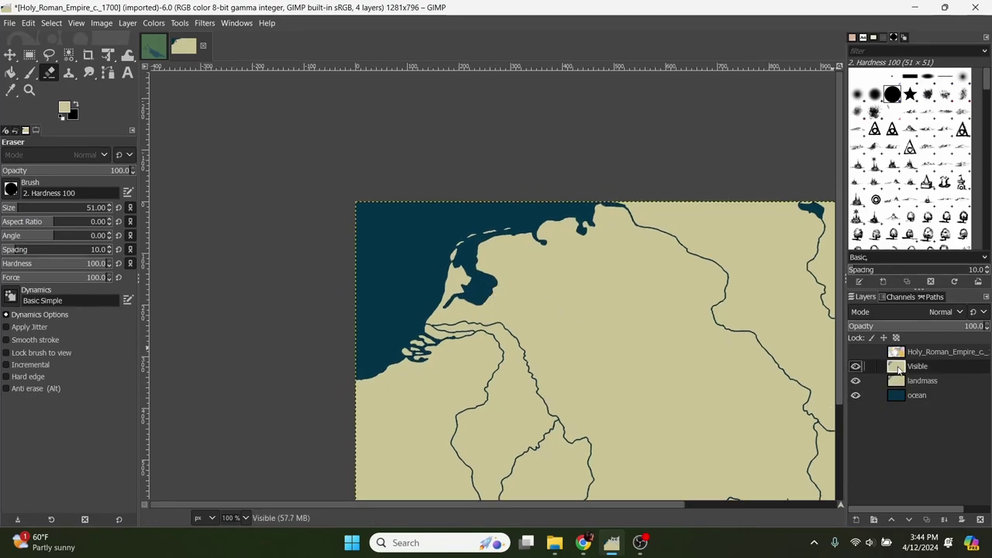
{"action": "left_click", "coordinate": [857, 382]}
{"action": "left_click", "coordinate": [205, 24]}
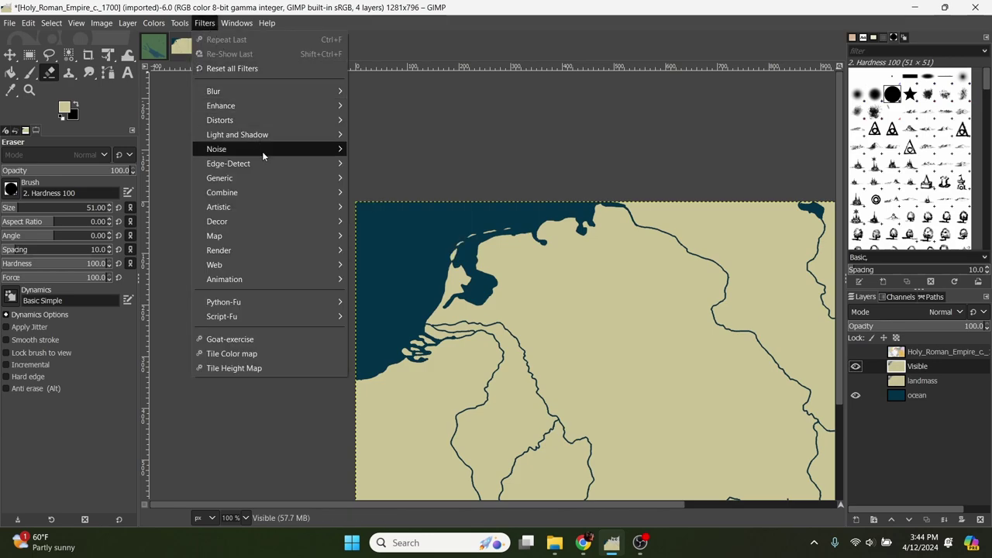
{"action": "mouse_move", "coordinate": [266, 137]}
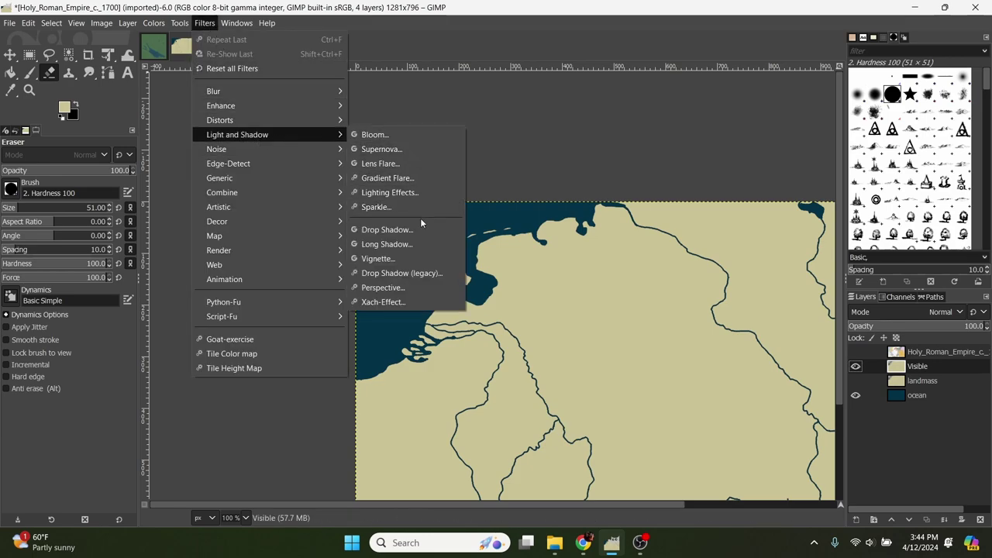
{"action": "left_click", "coordinate": [404, 230]}
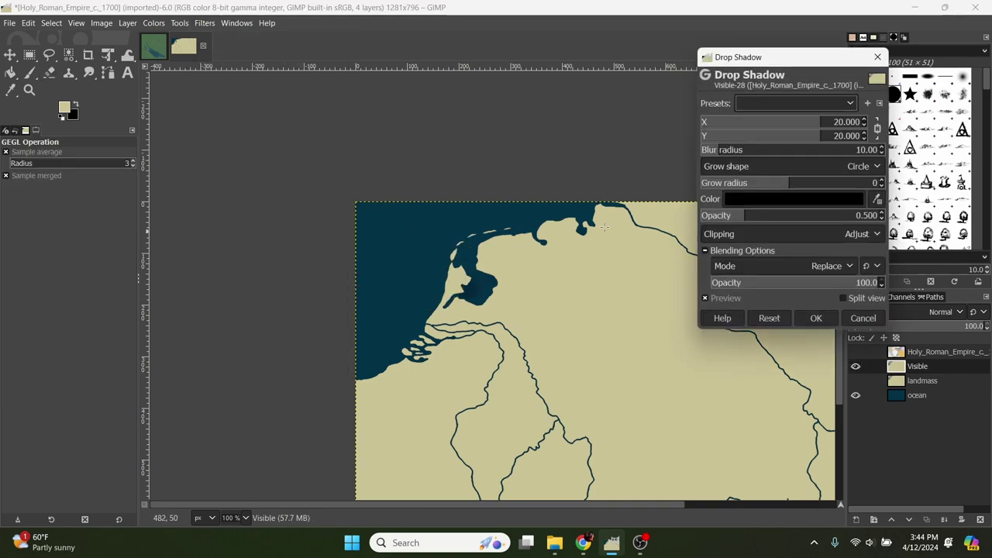
Try a black drop shadow on the landmass with opacity 2 and X and Y offsets of about -0.77.
{"action": "left_click_drag", "start_coordinate": [520, 193], "coordinate": [483, 177]}
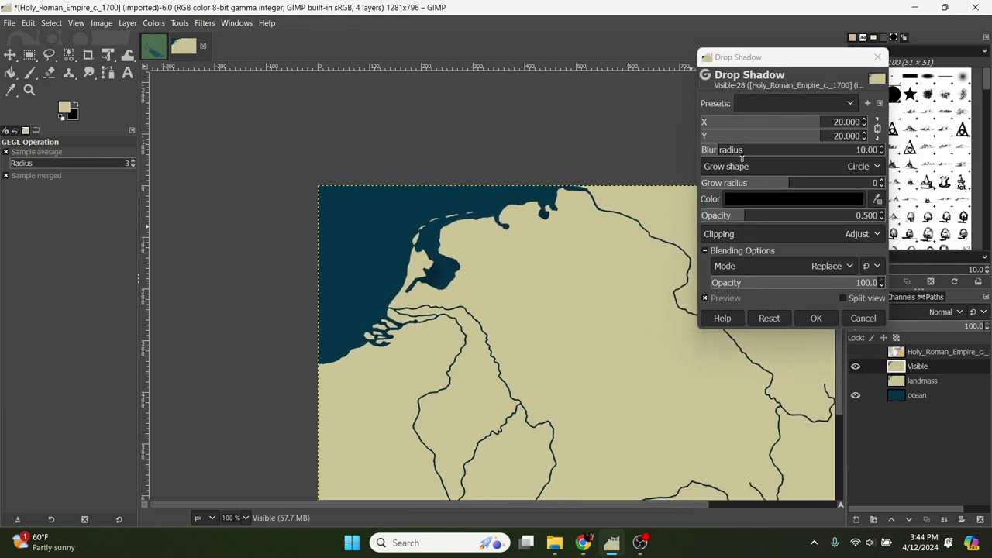
{"action": "left_click_drag", "start_coordinate": [729, 214], "coordinate": [892, 218]}
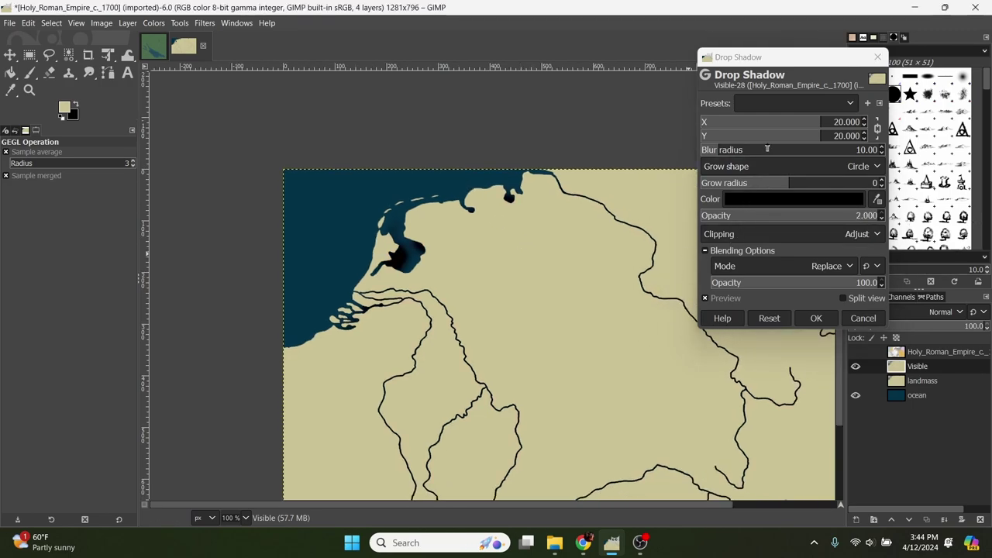
{"action": "left_click_drag", "start_coordinate": [818, 138], "coordinate": [780, 153]}
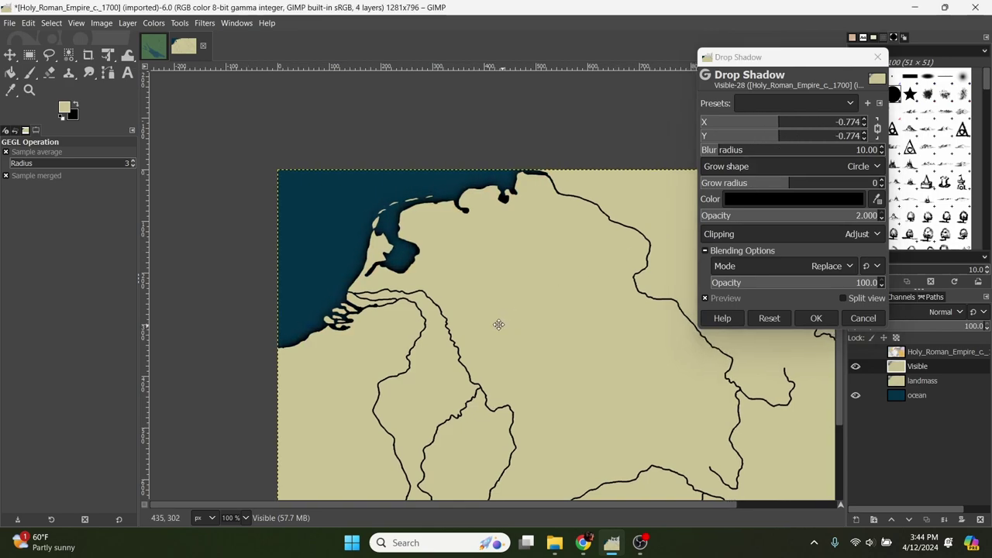
{"action": "scroll", "coordinate": [486, 356], "scroll_direction": "down", "scroll_amount": 2}
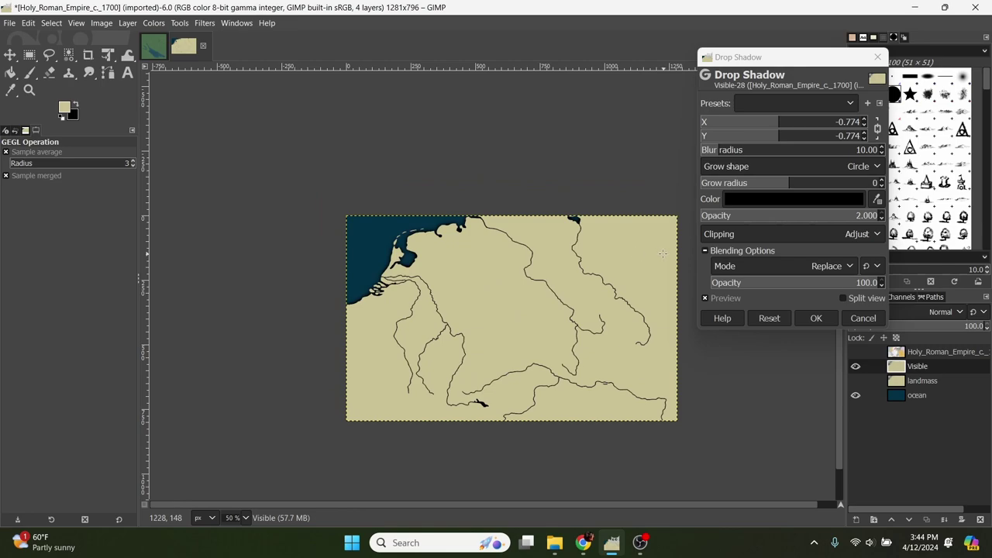
{"action": "scroll", "coordinate": [403, 238], "scroll_direction": "up", "scroll_amount": 3}
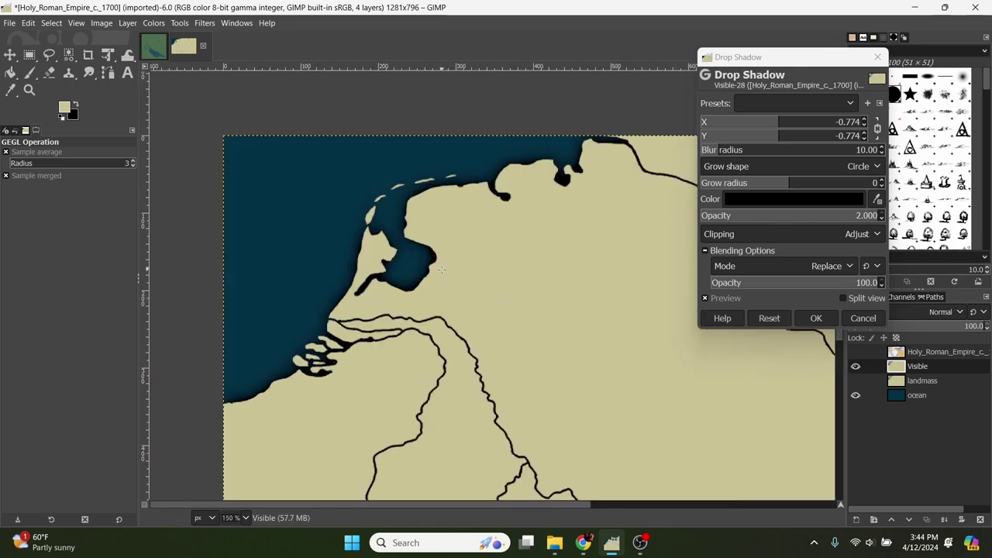
Examine the shoreline shading in the der boden see.xcf map and return to the Holy Roman Empire map.
{"action": "left_click", "coordinate": [154, 48]}
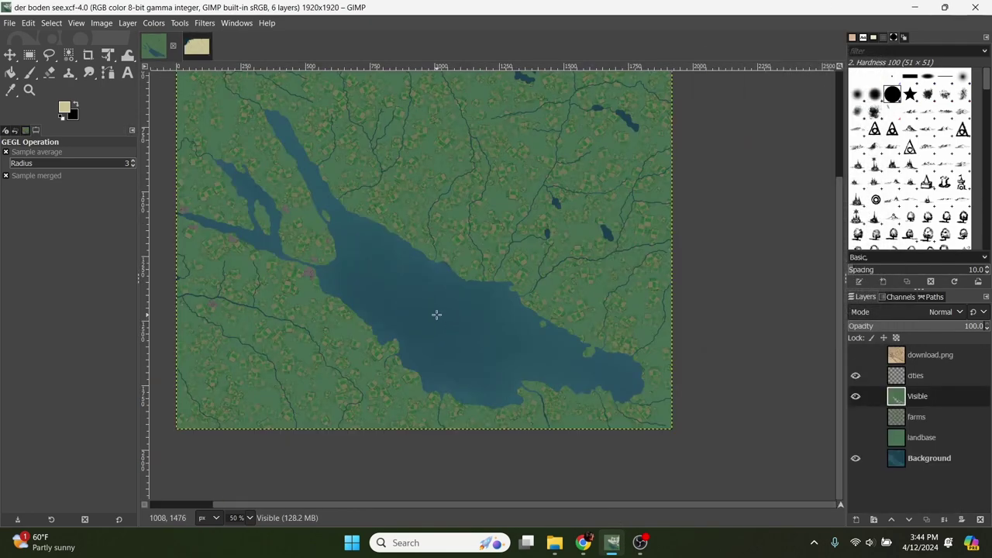
{"action": "scroll", "coordinate": [436, 314], "scroll_direction": "up", "scroll_amount": 3}
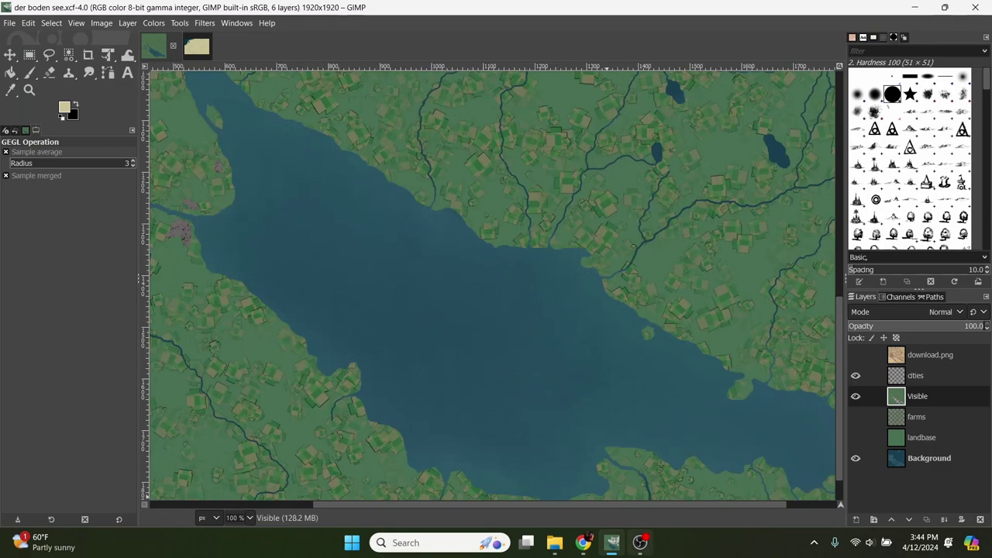
{"action": "left_click", "coordinate": [196, 48]}
{"action": "scroll", "coordinate": [306, 210], "scroll_direction": "up", "scroll_amount": 1}
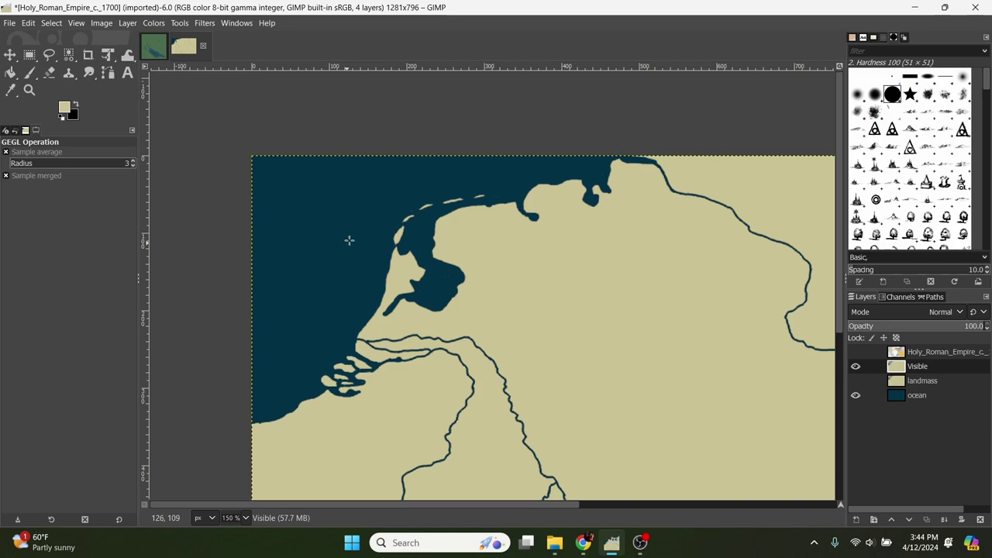
{"action": "left_click_drag", "start_coordinate": [783, 349], "coordinate": [762, 336]}
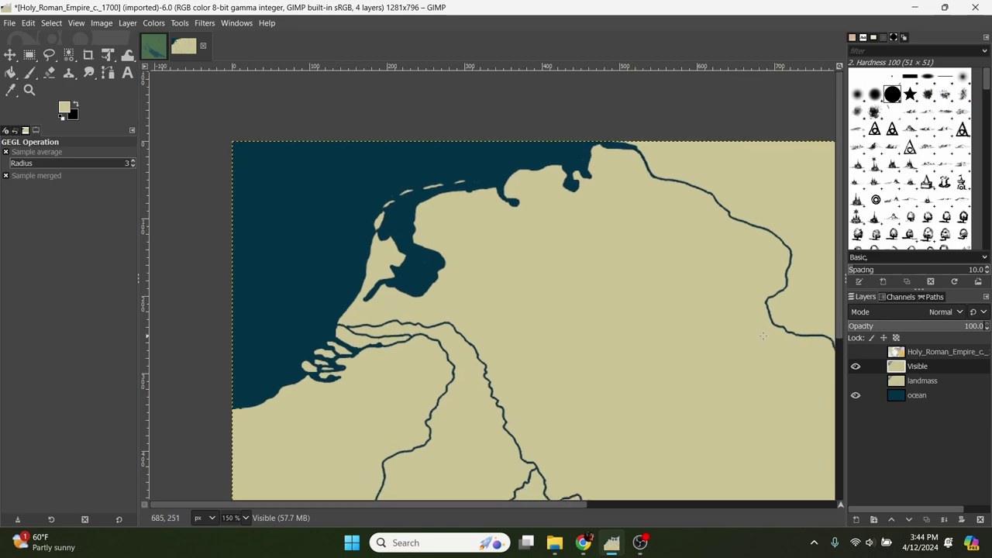
Undo the hiding of the landmass layer and the deletion of the base layer.
{"action": "left_click", "coordinate": [204, 23]}
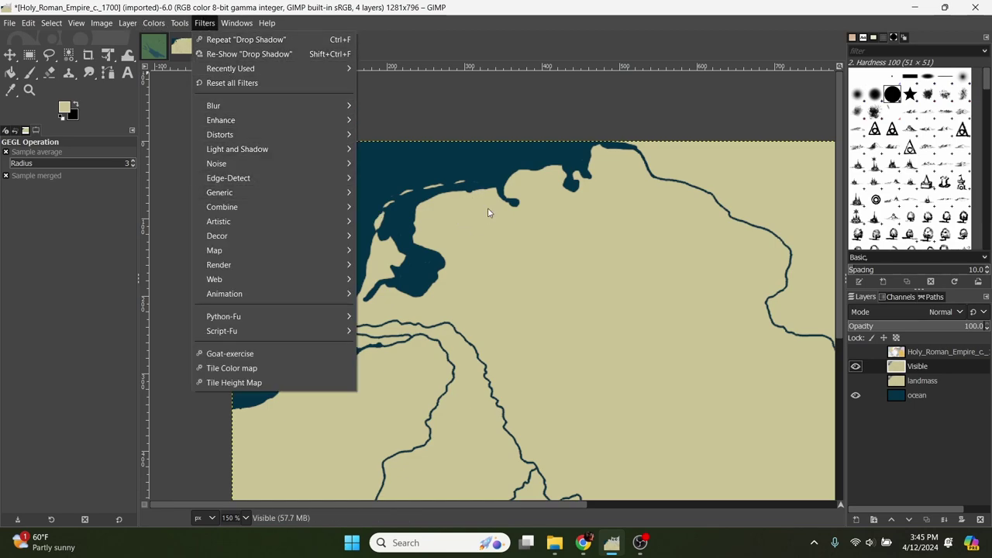
{"action": "left_click", "coordinate": [25, 24]}
{"action": "left_click", "coordinate": [26, 24]}
{"action": "left_click", "coordinate": [26, 24]}
{"action": "left_click", "coordinate": [26, 24]}
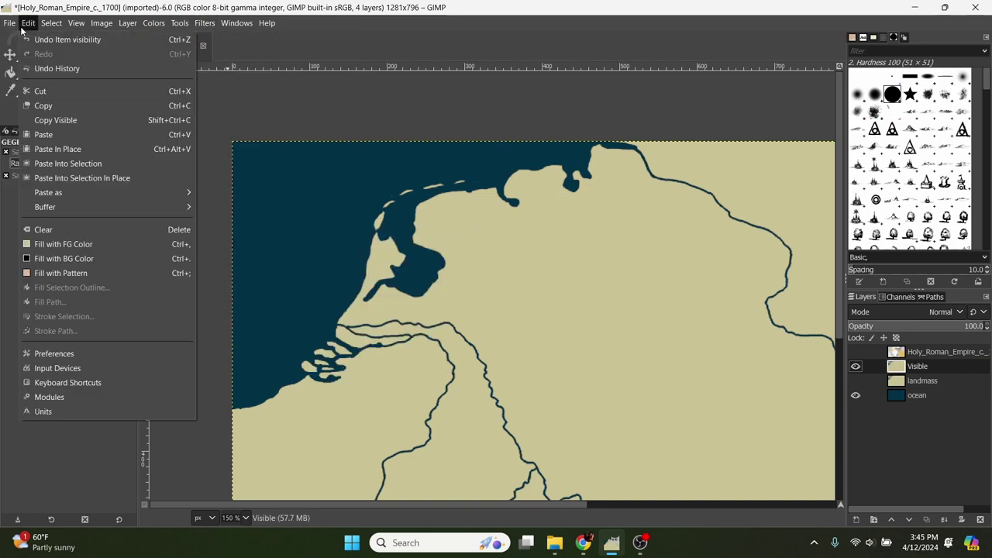
{"action": "left_click", "coordinate": [37, 39]}
{"action": "left_click", "coordinate": [28, 22]}
{"action": "left_click", "coordinate": [36, 39]}
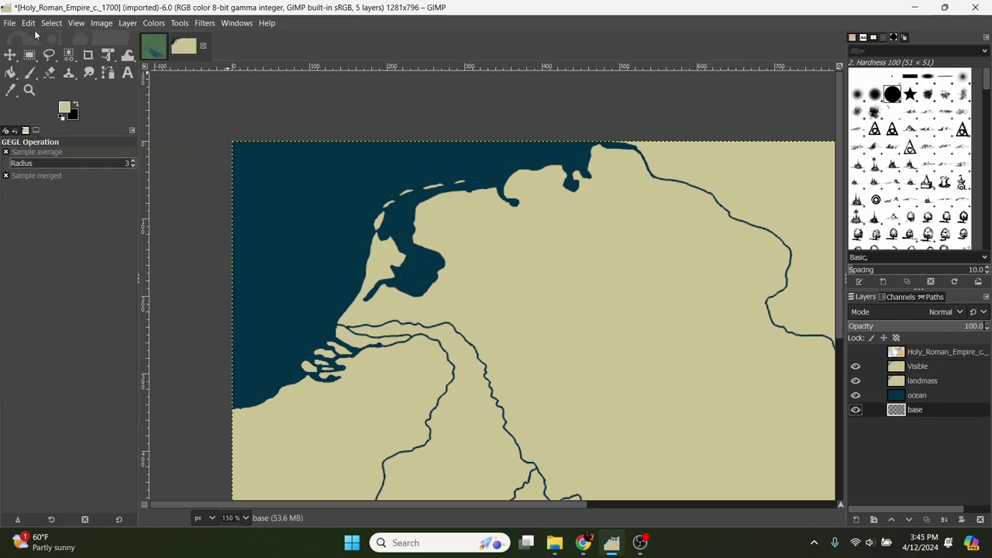
Delete the base layer, then hide the landmass layer and make the Visible layer active.
{"action": "right_click", "coordinate": [894, 409]}
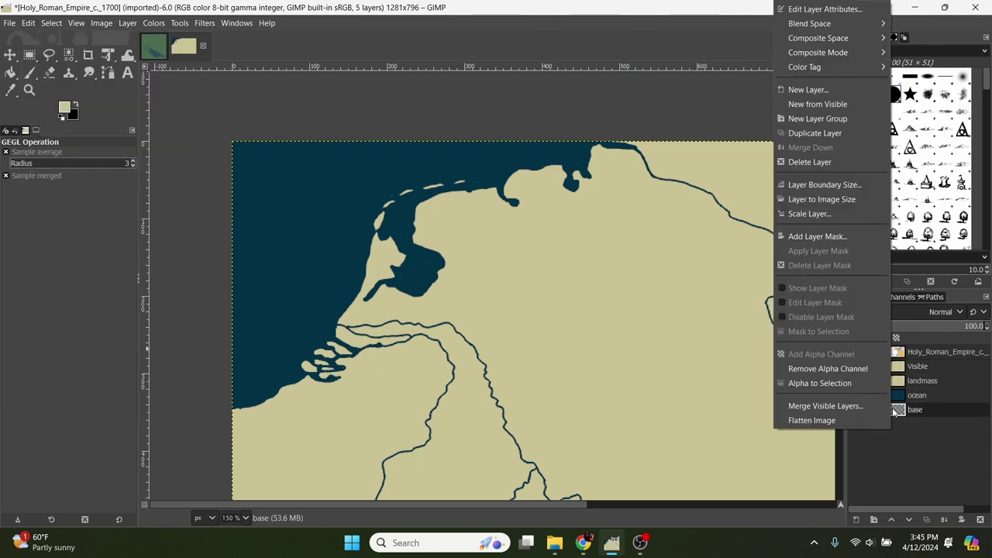
{"action": "left_click", "coordinate": [811, 165]}
{"action": "left_click", "coordinate": [880, 379]}
{"action": "left_click", "coordinate": [856, 381]}
{"action": "left_click", "coordinate": [899, 366]}
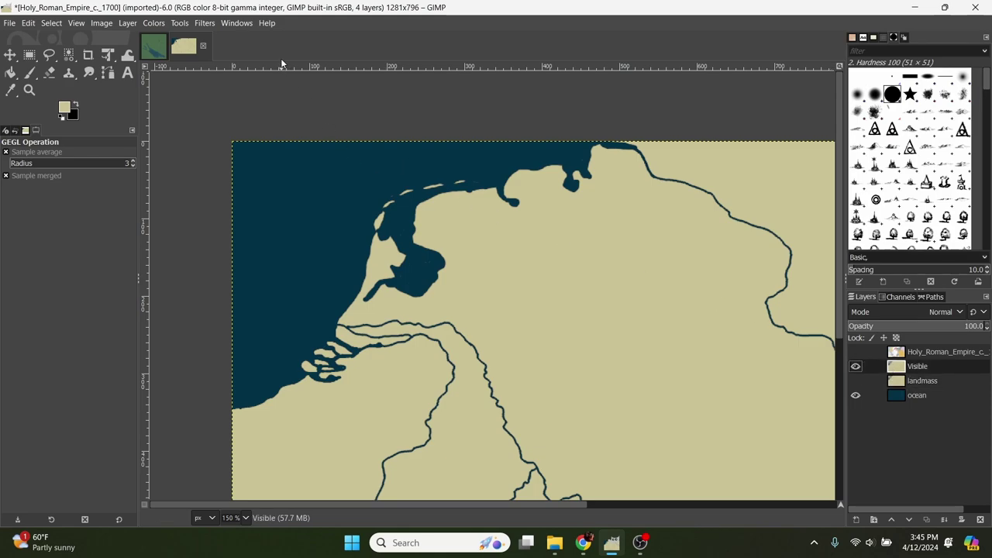
Start a Drop Shadow filter on the Visible layer and lighten the sampled ocean colour to 6fa0ae for the shadow.
{"action": "left_click", "coordinate": [205, 23]}
{"action": "mouse_move", "coordinate": [247, 152]}
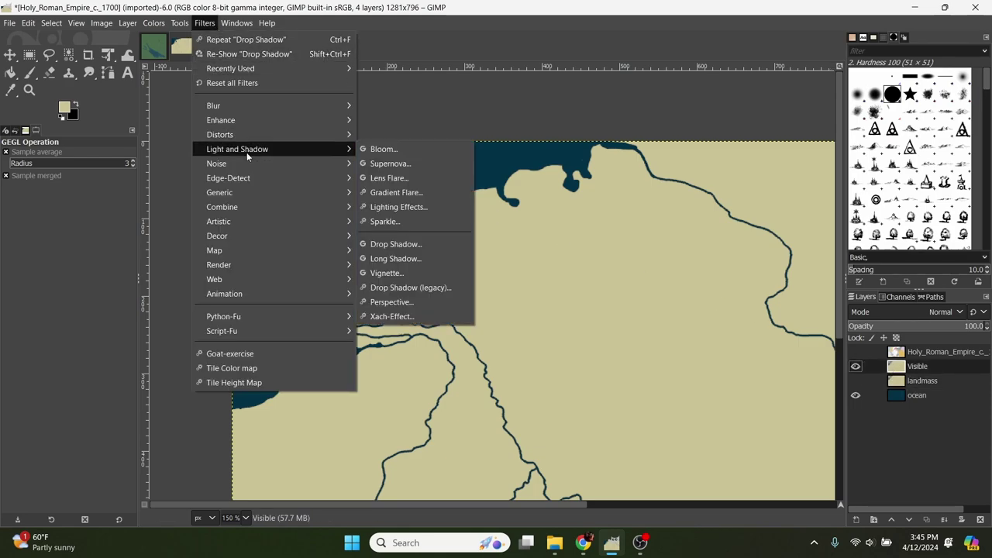
{"action": "left_click", "coordinate": [415, 243]}
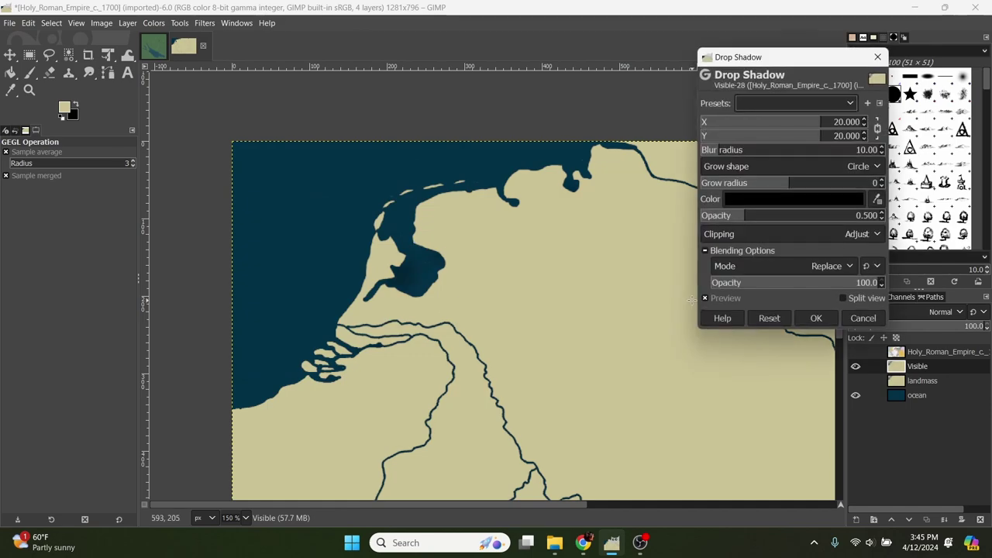
{"action": "left_click", "coordinate": [755, 201]}
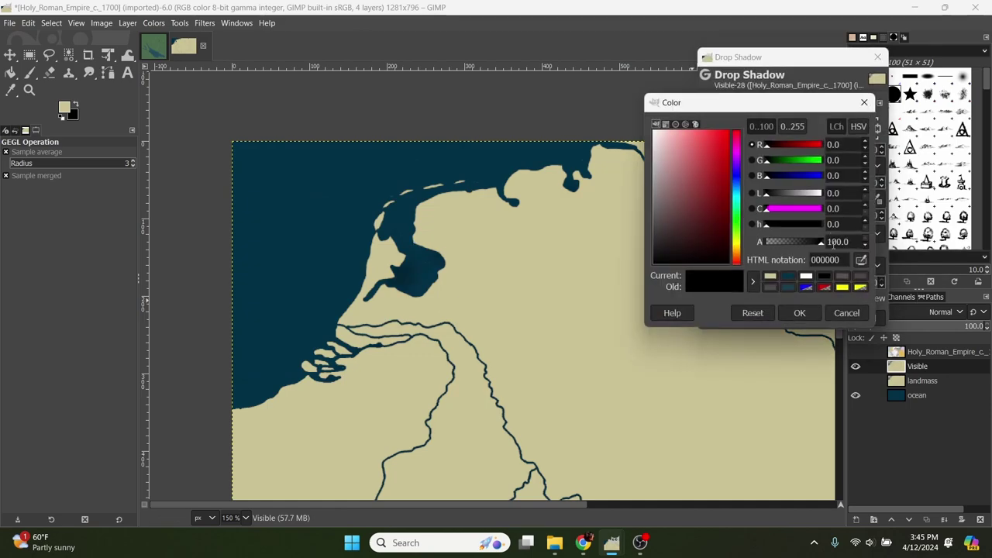
{"action": "left_click", "coordinate": [341, 212]}
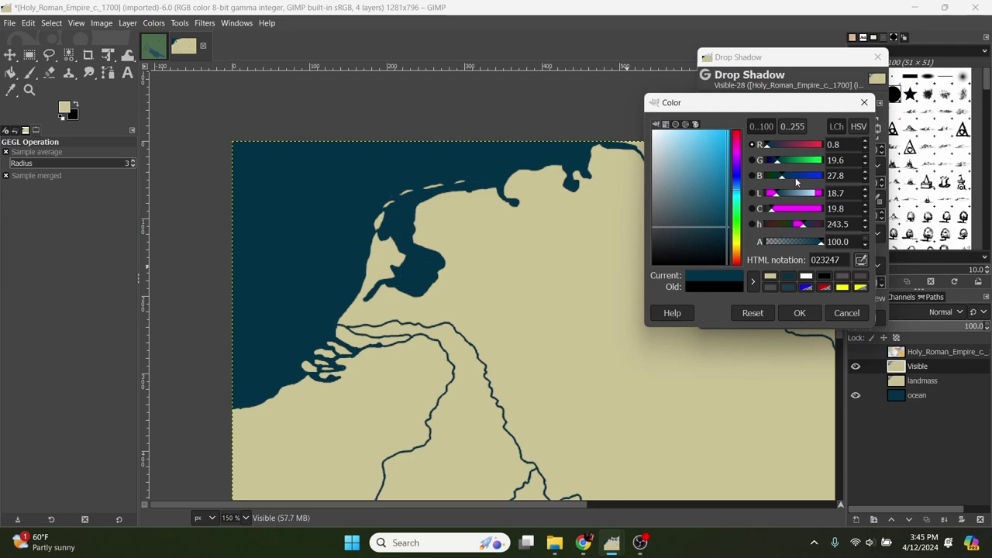
{"action": "left_click_drag", "start_coordinate": [782, 197], "coordinate": [803, 209]}
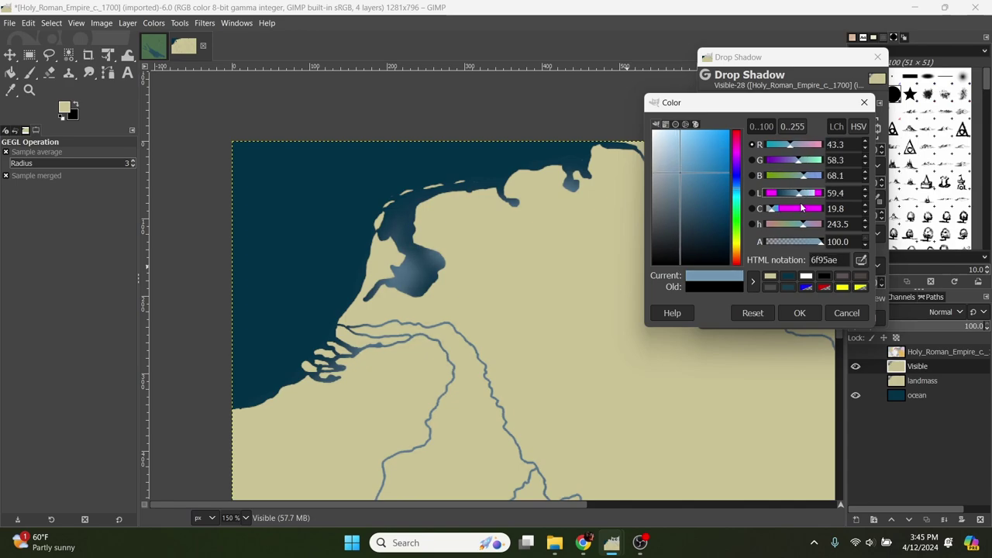
{"action": "left_click", "coordinate": [739, 200]}
{"action": "left_click_drag", "start_coordinate": [739, 199], "coordinate": [738, 196]}
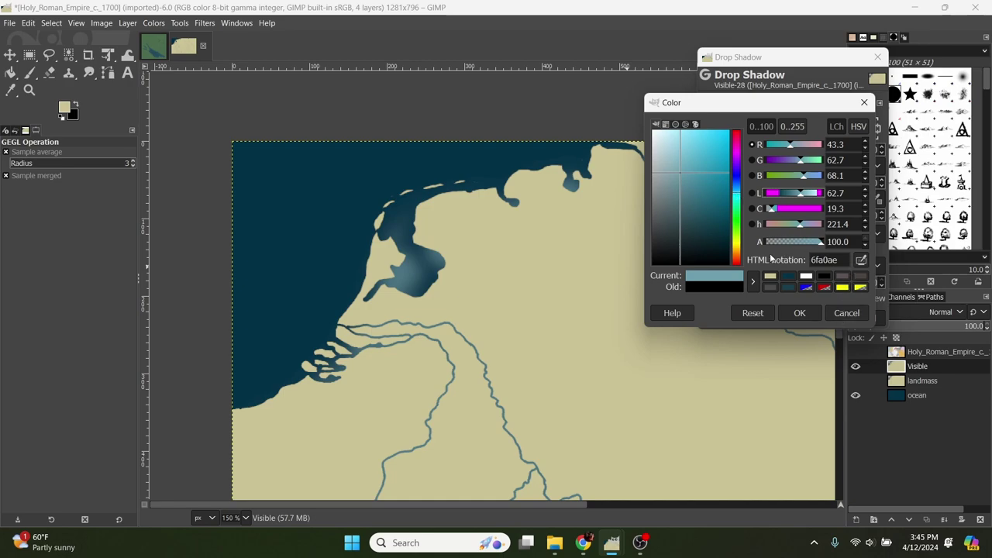
{"action": "left_click", "coordinate": [798, 313]}
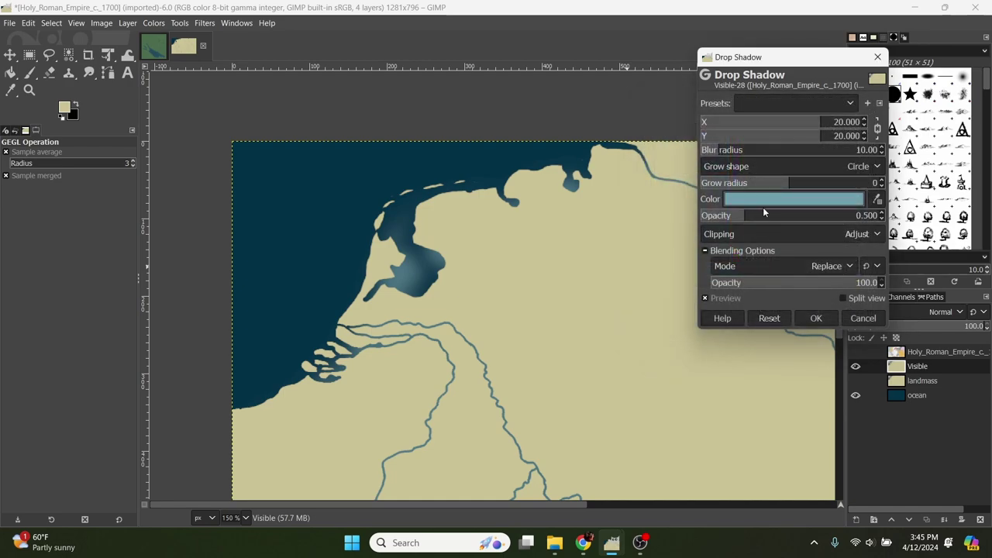
Set the drop shadow's X and Y offsets to 0.
{"action": "left_click", "coordinate": [843, 141]}
{"action": "double_click", "coordinate": [846, 138]}
{"action": "type", "text": "0"}
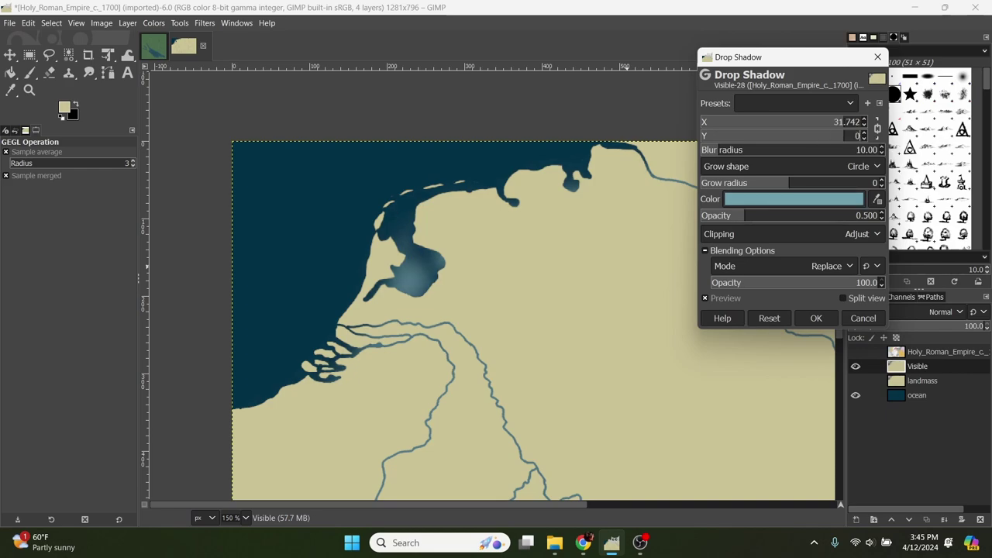
{"action": "key", "text": "Return"}
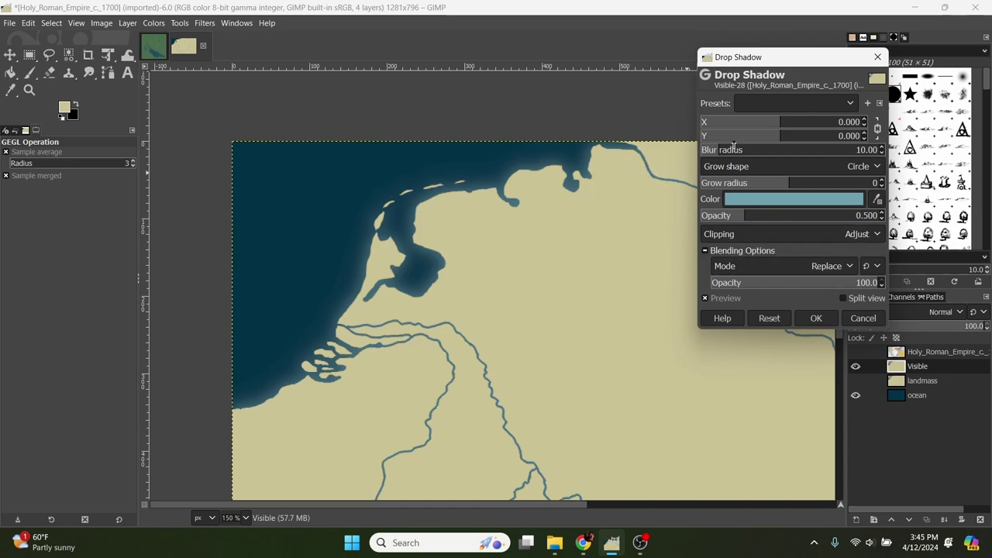
Set the shadow's opacity to 2, its grow radius to 13 and its blur radius to 66.50.
{"action": "left_click_drag", "start_coordinate": [751, 223], "coordinate": [973, 235]}
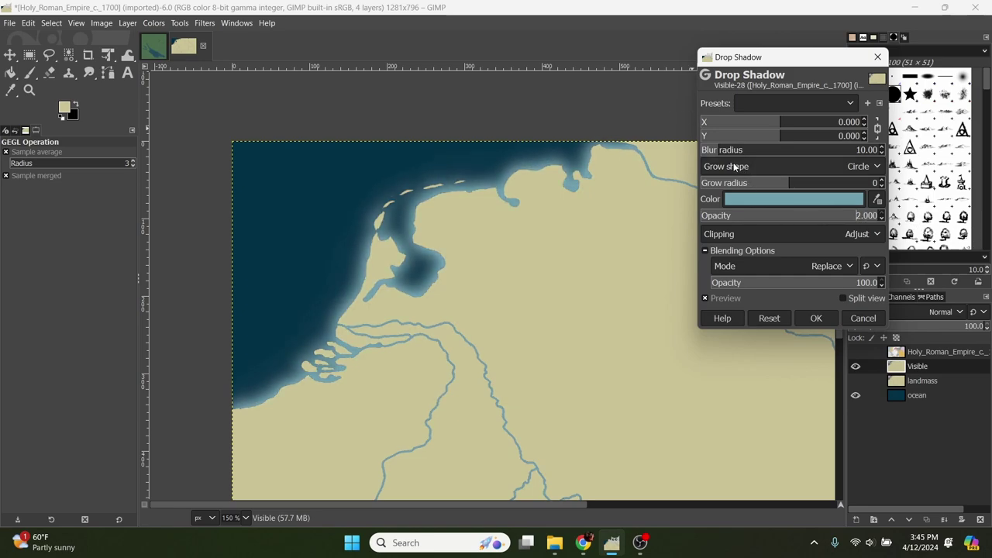
{"action": "left_click_drag", "start_coordinate": [772, 187], "coordinate": [826, 184]}
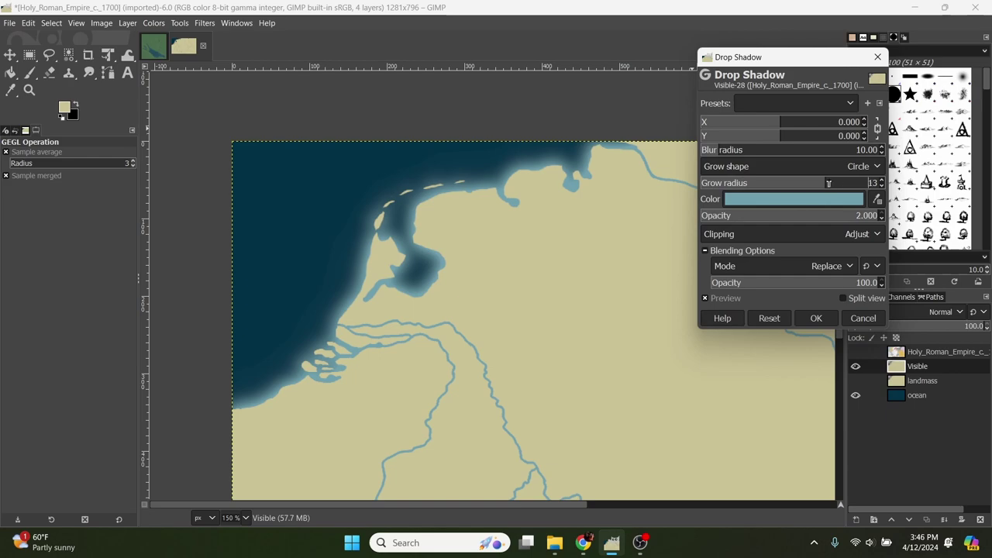
{"action": "left_click_drag", "start_coordinate": [723, 152], "coordinate": [765, 157]}
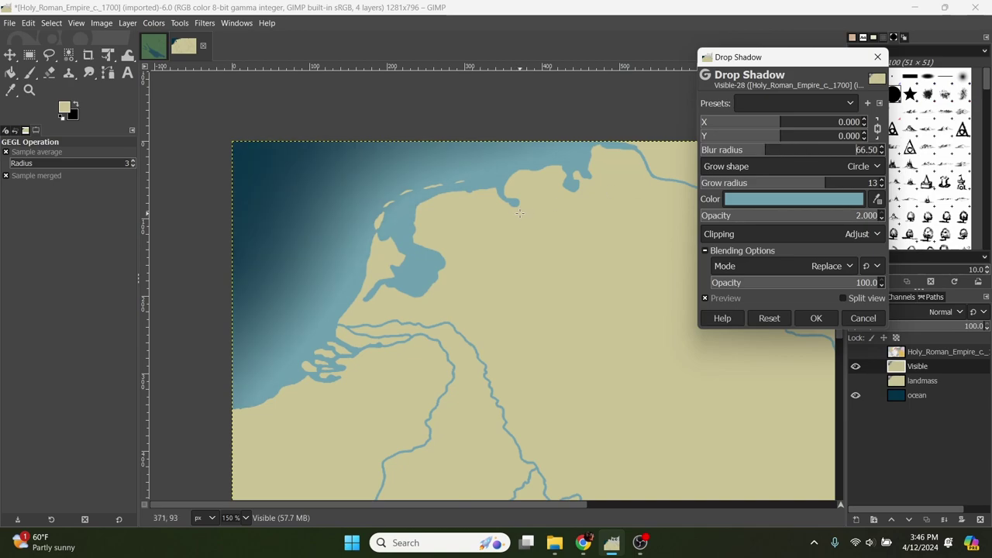
Soften the shadow with a grow radius of -49, a blur radius of 26.37 and an opacity of 0.791.
{"action": "left_click", "coordinate": [738, 182]}
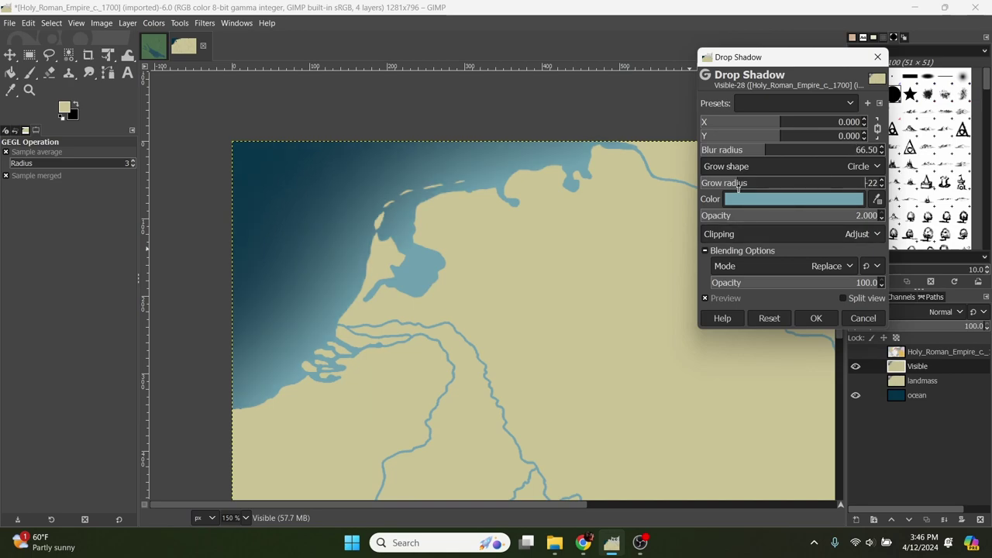
{"action": "left_click_drag", "start_coordinate": [708, 184], "coordinate": [705, 184]}
{"action": "left_click_drag", "start_coordinate": [734, 152], "coordinate": [735, 152]}
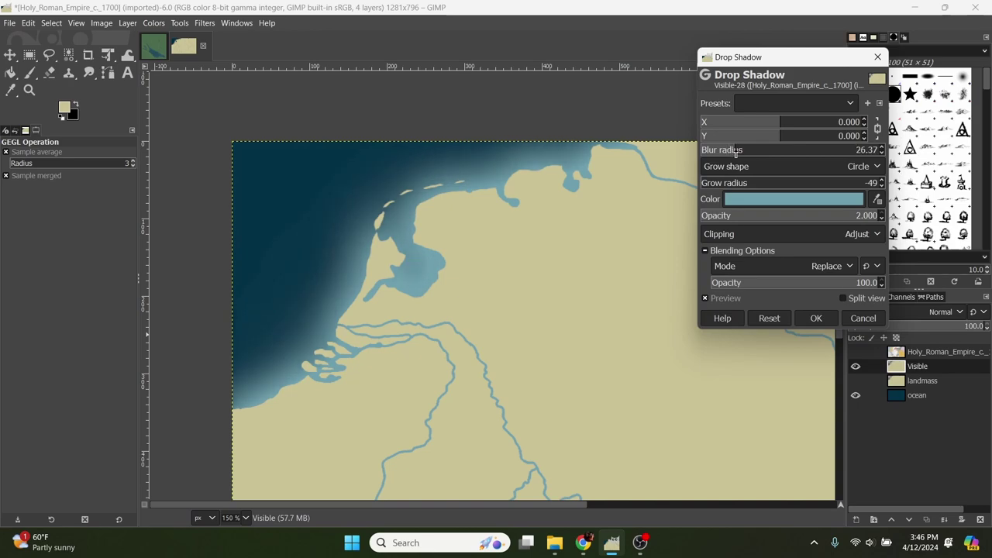
{"action": "left_click", "coordinate": [771, 222]}
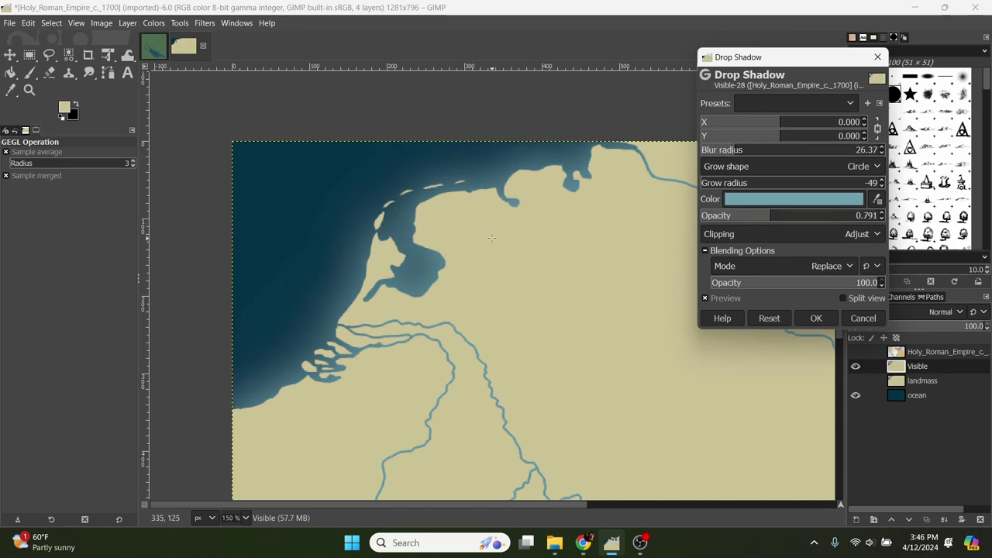
{"action": "scroll", "coordinate": [491, 238], "scroll_direction": "down", "scroll_amount": 3}
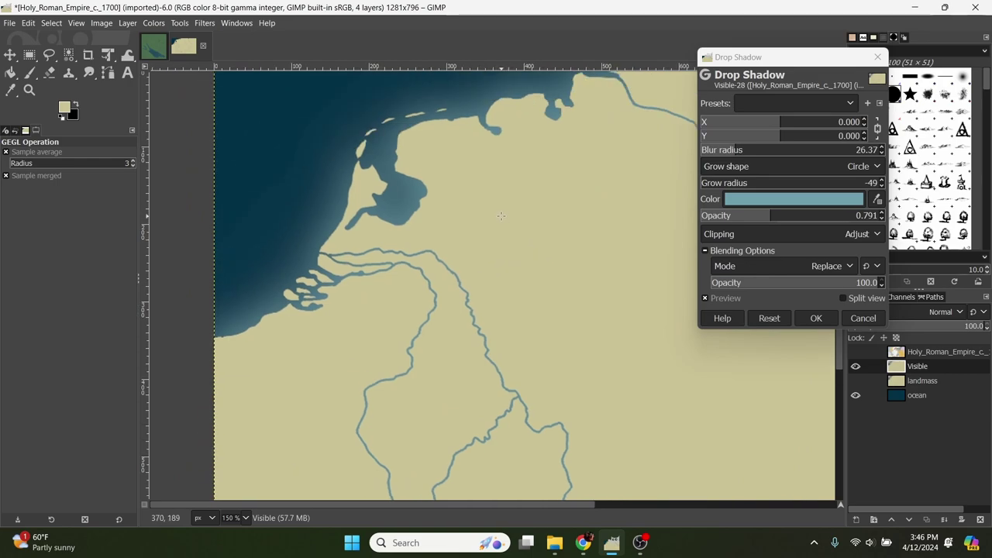
{"action": "scroll", "coordinate": [494, 218], "scroll_direction": "down", "scroll_amount": 3}
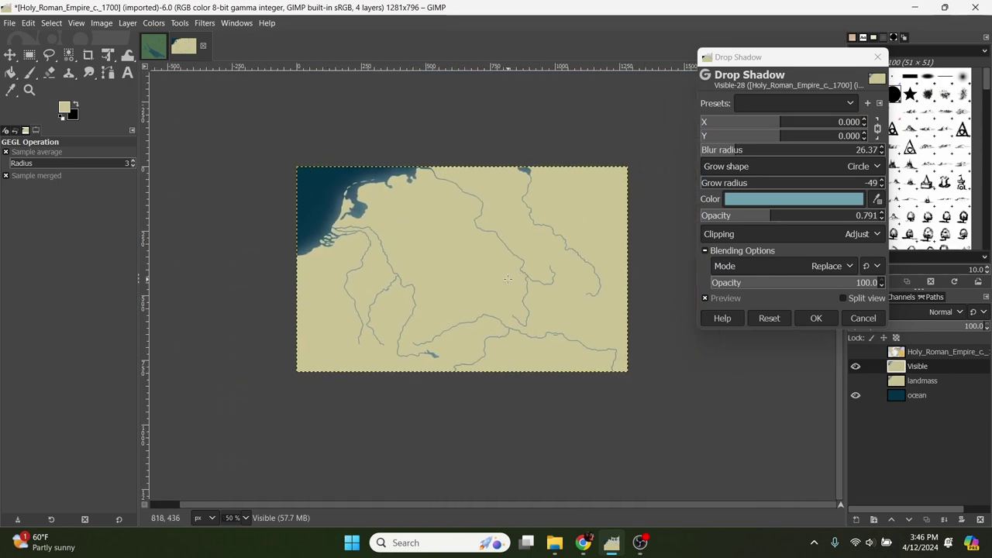
{"action": "scroll", "coordinate": [364, 218], "scroll_direction": "up", "scroll_amount": 3}
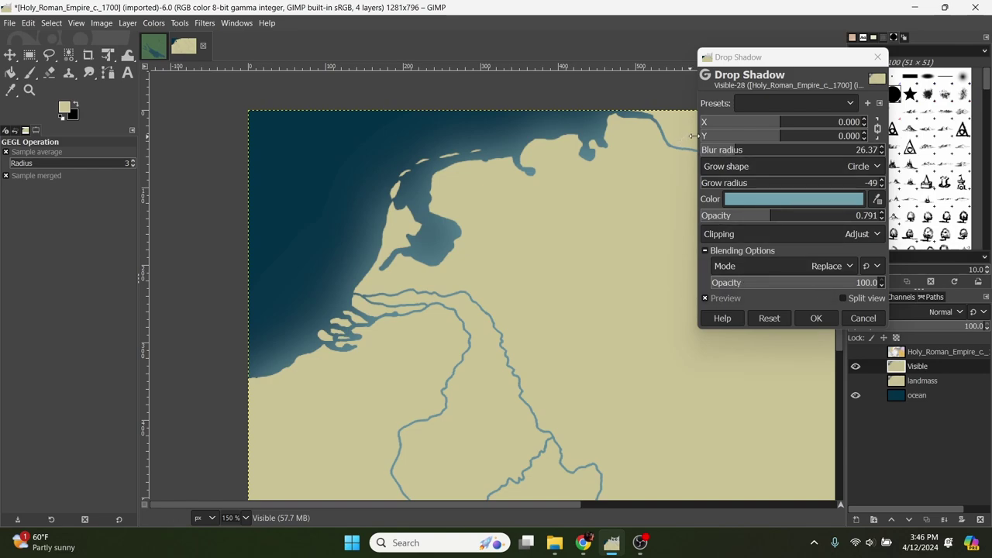
Offset the shadow by -12.903 in X and Y, set its opacity to 0.488 and apply the filter.
{"action": "mouse_move", "coordinate": [767, 143]}
{"action": "left_mouse_down"}
{"action": "mouse_move", "coordinate": [782, 140]}
{"action": "mouse_move", "coordinate": [732, 151]}
{"action": "mouse_move", "coordinate": [755, 153]}
{"action": "left_mouse_up"}
{"action": "left_click_drag", "start_coordinate": [630, 459], "coordinate": [503, 305]}
{"action": "scroll", "coordinate": [503, 306], "scroll_direction": "down", "scroll_amount": 6}
{"action": "left_click_drag", "start_coordinate": [564, 304], "coordinate": [517, 317]}
{"action": "scroll", "coordinate": [435, 292], "scroll_direction": "up", "scroll_amount": 3}
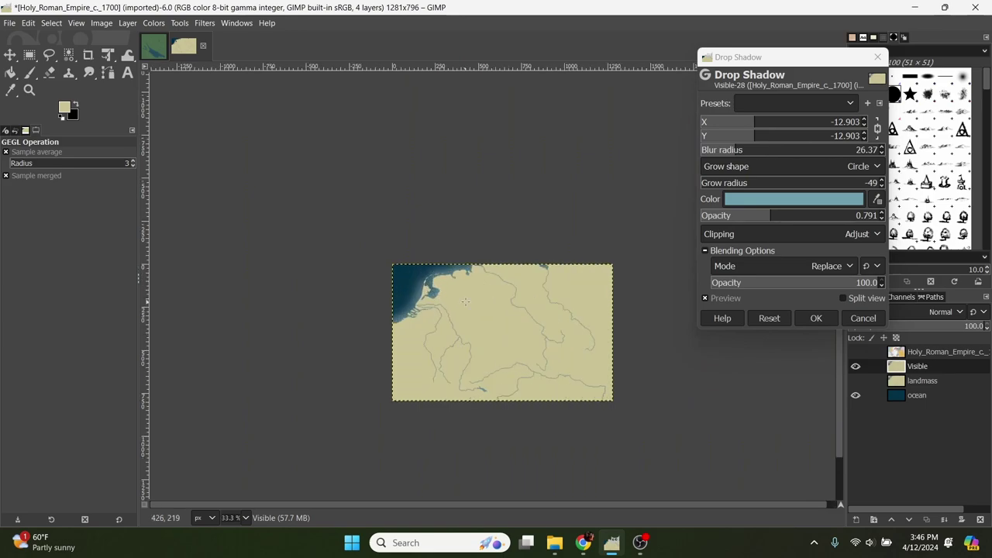
{"action": "left_click", "coordinate": [741, 218]}
{"action": "mouse_move", "coordinate": [742, 220]}
{"action": "left_mouse_down"}
{"action": "mouse_move", "coordinate": [753, 220]}
{"action": "mouse_move", "coordinate": [747, 226]}
{"action": "left_mouse_up"}
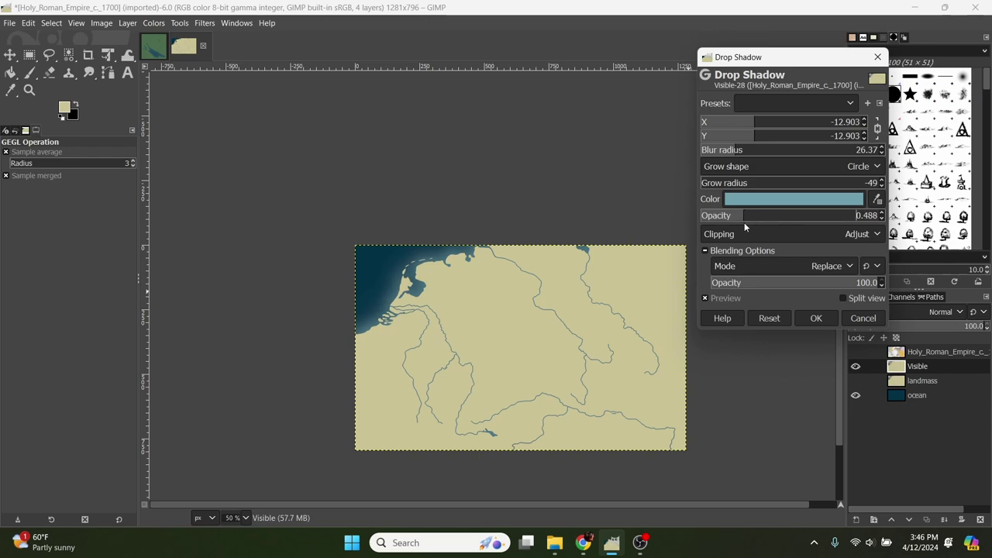
{"action": "left_click", "coordinate": [816, 321]}
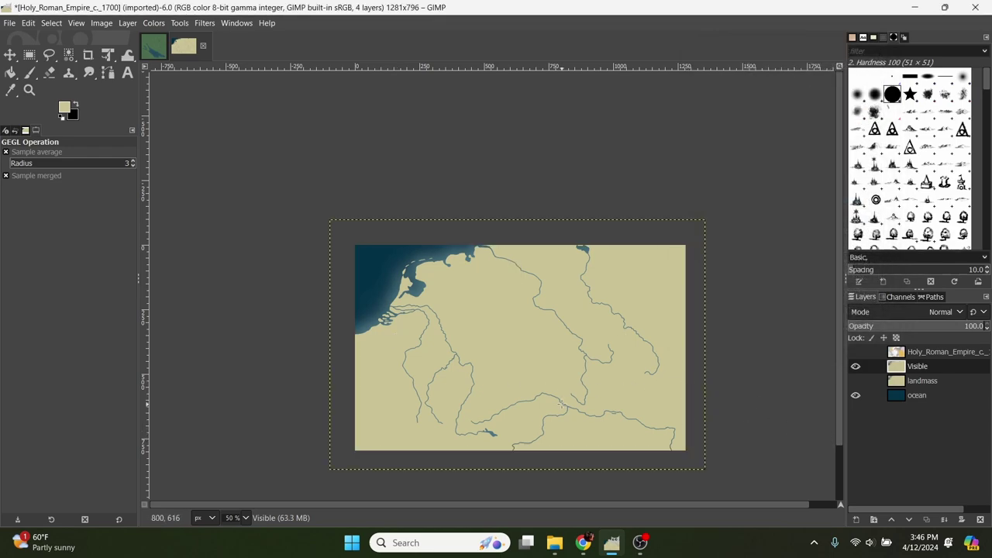
Make the landmass layer visible again beneath the coastal-shadowed Visible layer.
{"action": "left_click", "coordinate": [859, 368]}
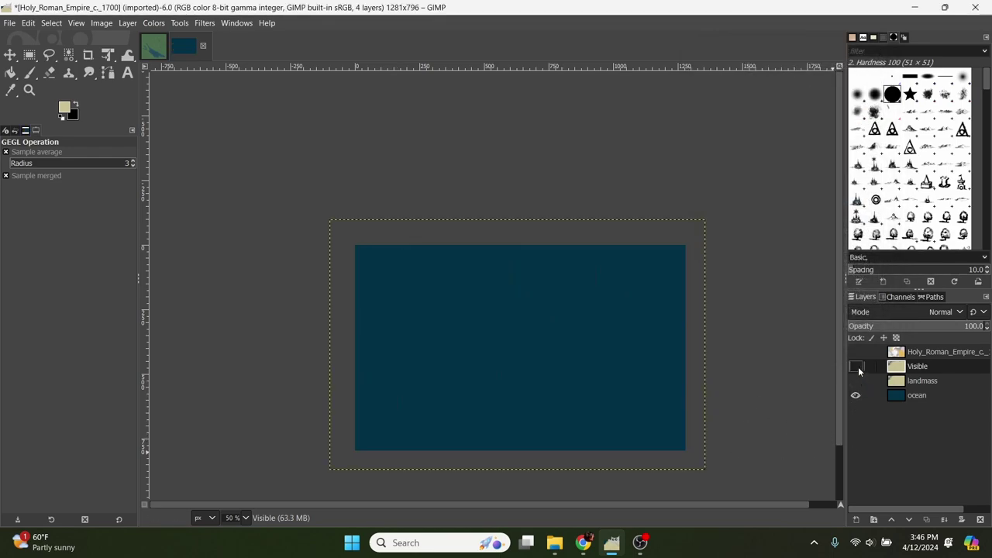
{"action": "left_click", "coordinate": [856, 381]}
{"action": "left_click", "coordinate": [855, 381]}
{"action": "left_click", "coordinate": [855, 381]}
{"action": "left_click", "coordinate": [856, 367]}
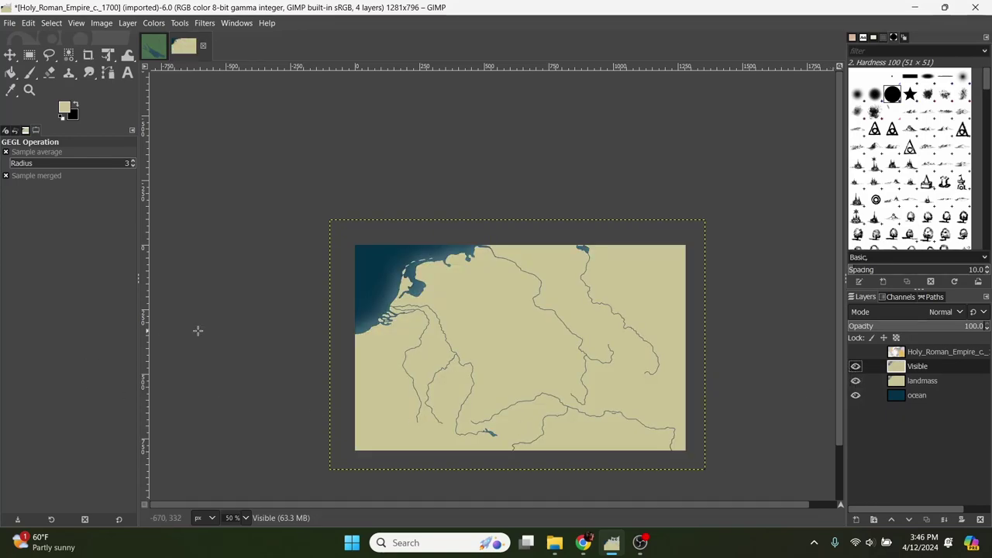
{"action": "left_click_drag", "start_coordinate": [238, 333], "coordinate": [264, 333]}
{"action": "left_click_drag", "start_coordinate": [228, 360], "coordinate": [158, 307]}
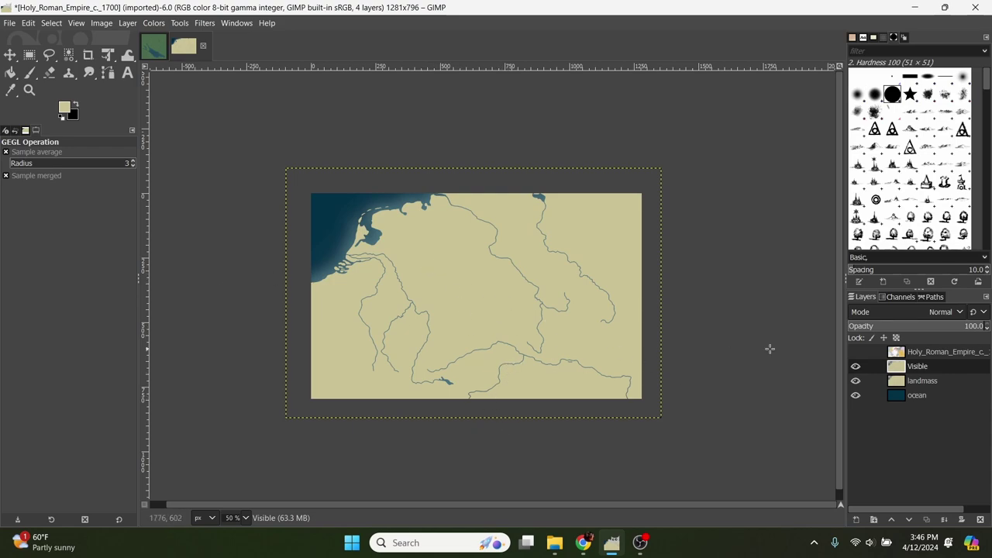
Show the Holy Roman Empire reference layer at 100 opacity and examine its national territories.
{"action": "left_click", "coordinate": [856, 353]}
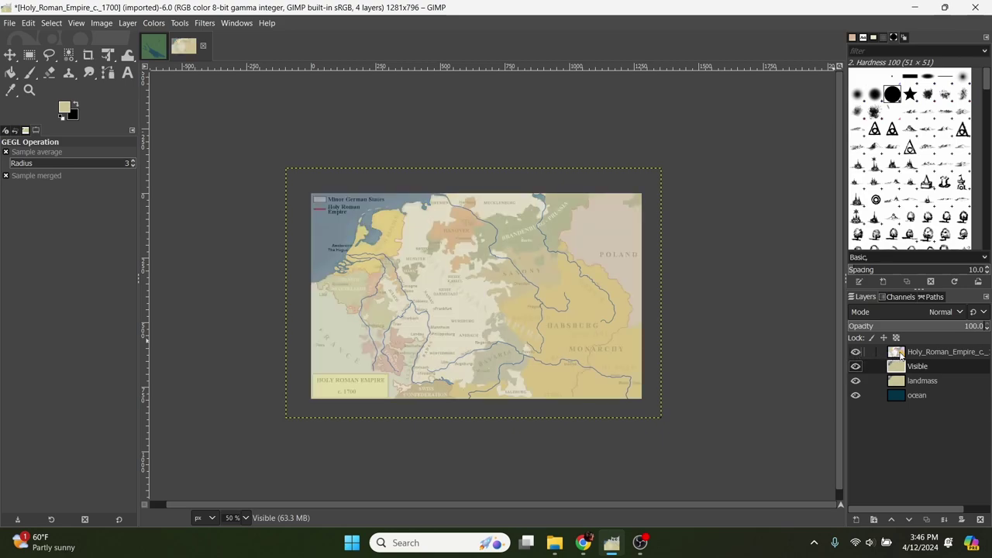
{"action": "left_click", "coordinate": [900, 353]}
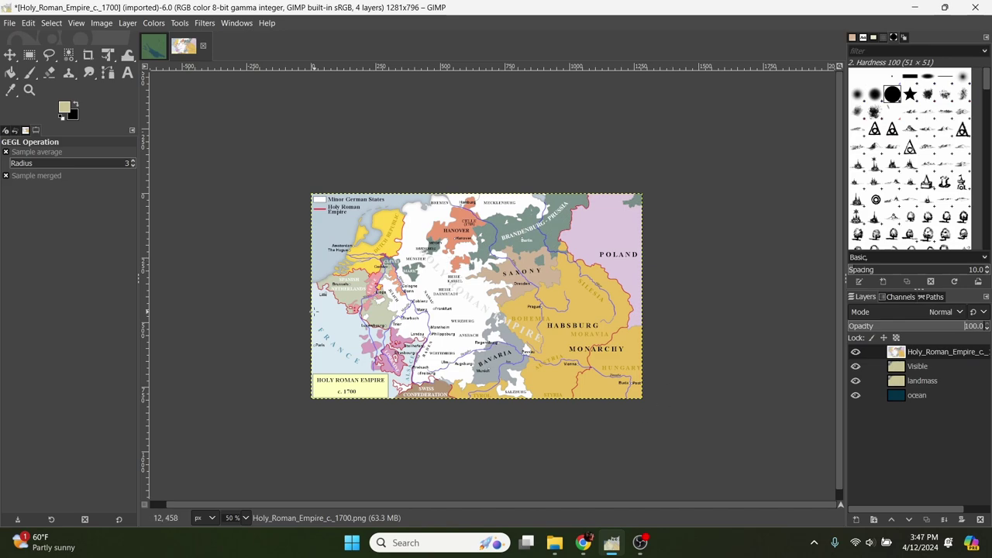
{"action": "left_click_drag", "start_coordinate": [478, 229], "coordinate": [600, 226]}
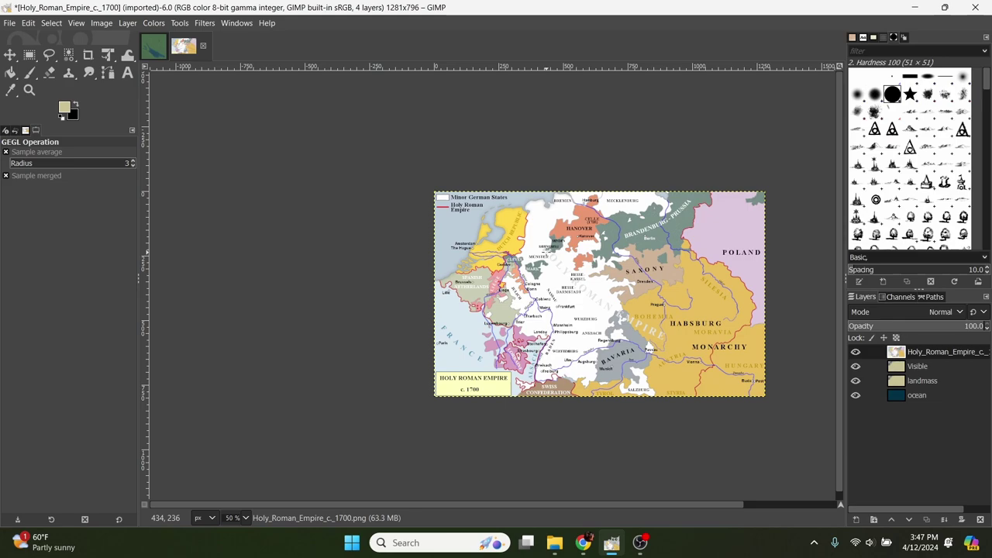
Create a transparent 1281 × 796 px layer named "nations" directly above the Visible layer.
{"action": "left_click", "coordinate": [906, 370]}
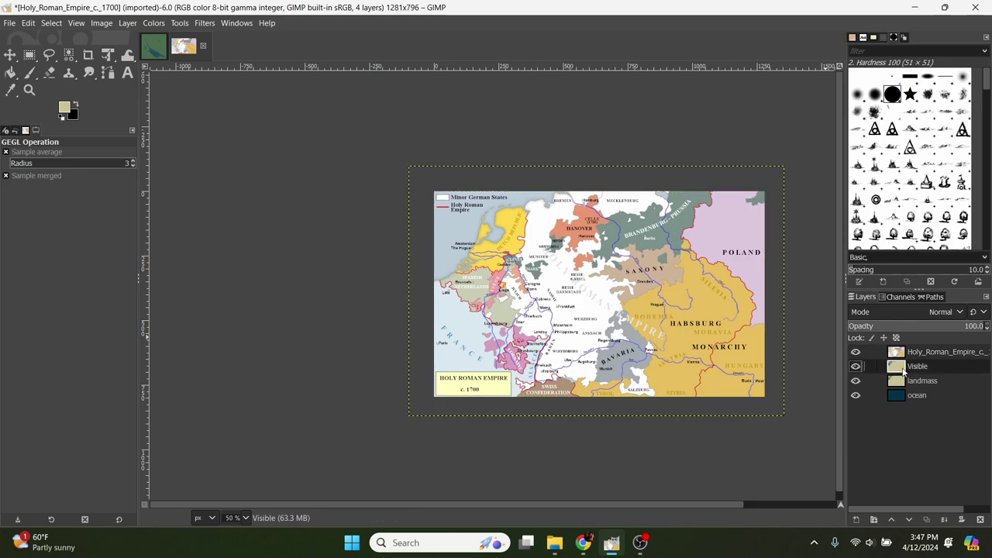
{"action": "left_click", "coordinate": [132, 25]}
{"action": "left_click", "coordinate": [138, 37]}
{"action": "type", "text": "nations"}
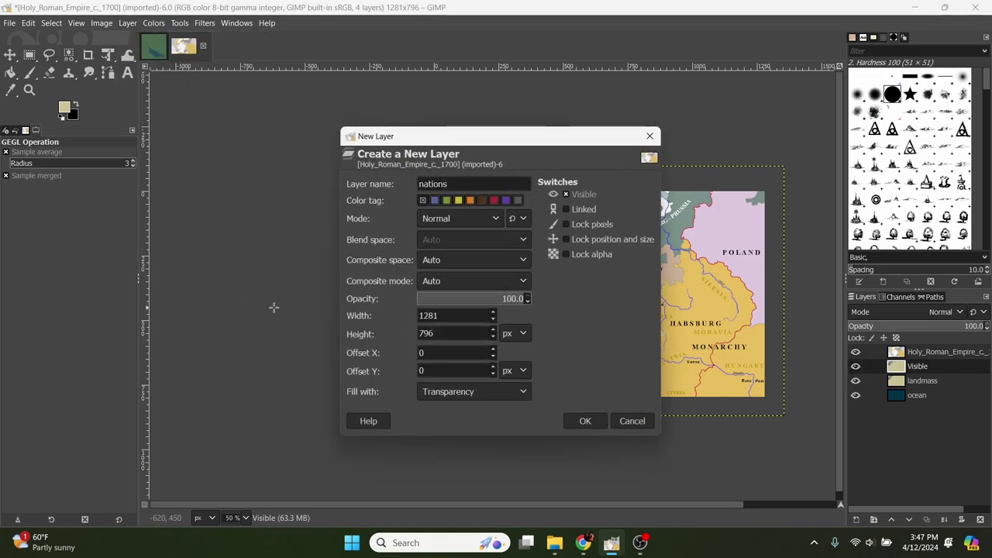
{"action": "left_click", "coordinate": [593, 422]}
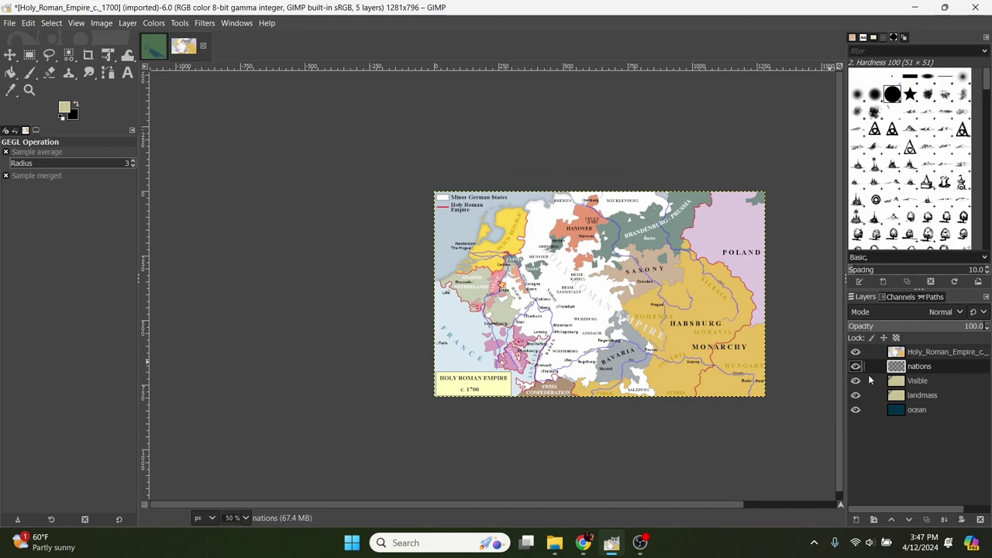
Set the reference map layer's opacity to 52.3 so the map shows through.
{"action": "left_click", "coordinate": [894, 354]}
{"action": "left_click_drag", "start_coordinate": [954, 328], "coordinate": [920, 327]}
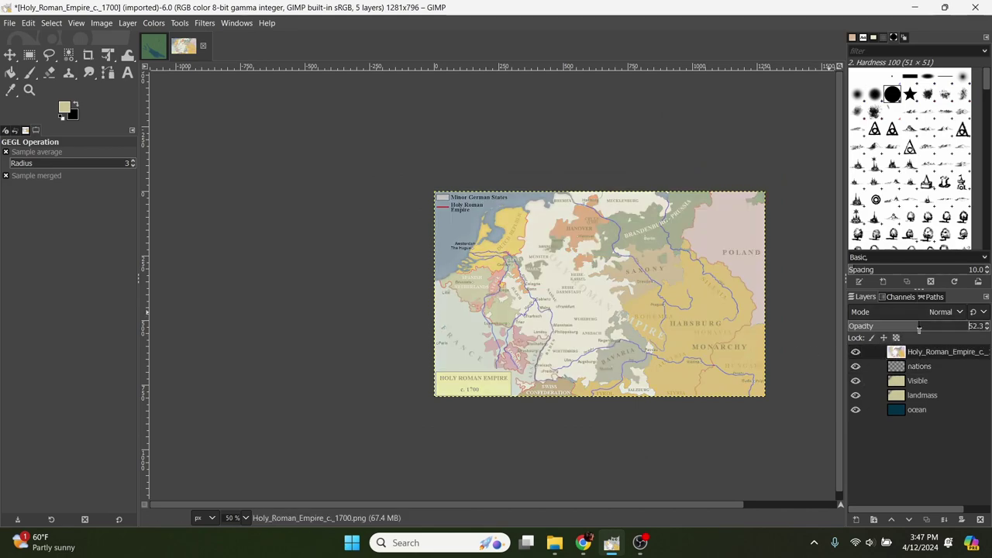
{"action": "scroll", "coordinate": [487, 280], "scroll_direction": "down", "scroll_amount": 2}
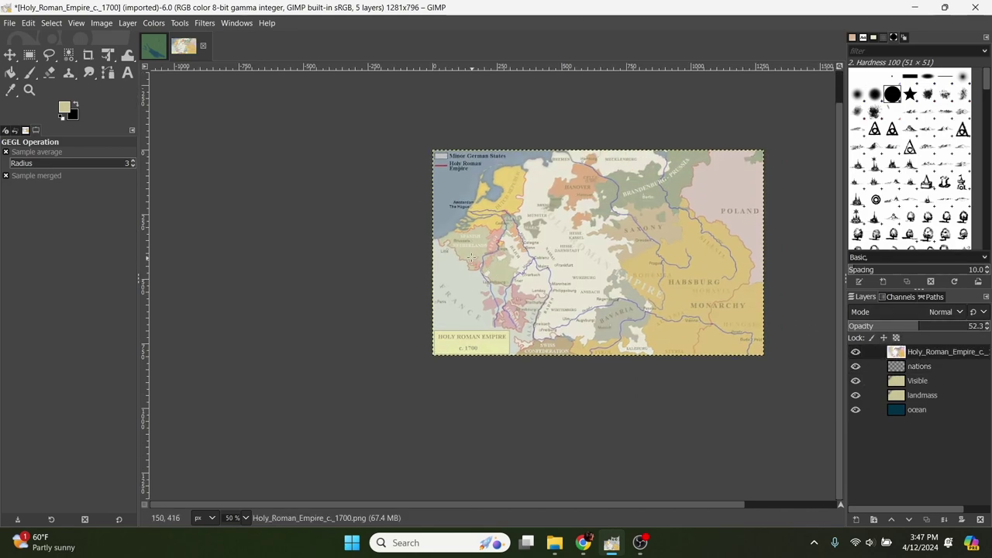
Hide the reference, nations, Visible and ocean layers, leaving only landmass shown, and make landmass the active layer.
{"action": "left_click", "coordinate": [898, 381]}
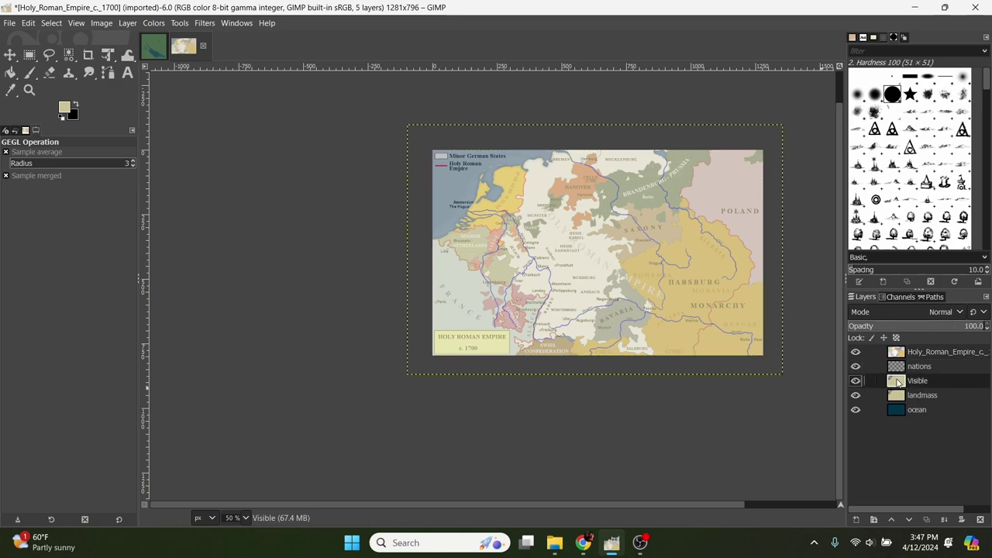
{"action": "left_click", "coordinate": [856, 352]}
{"action": "left_click", "coordinate": [856, 366]}
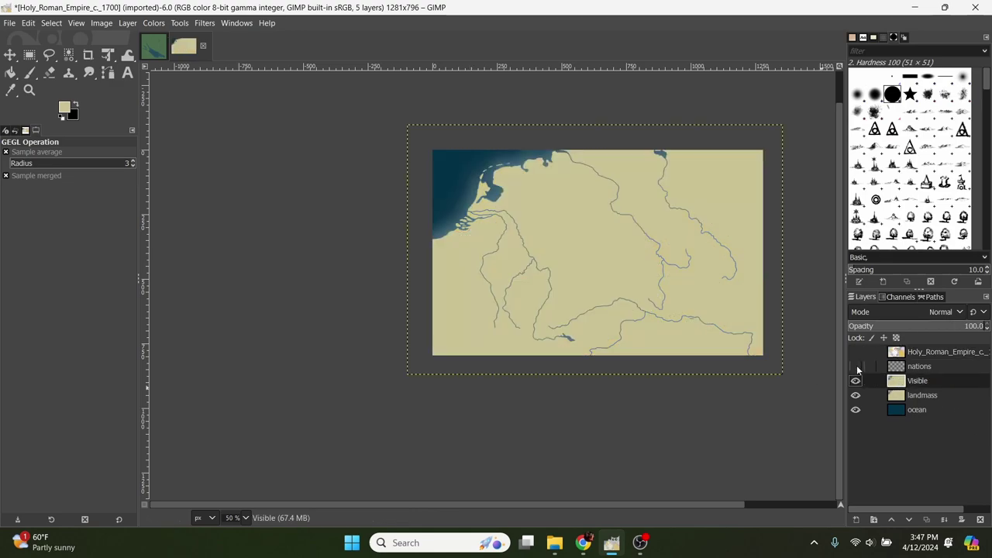
{"action": "left_click", "coordinate": [856, 380]}
{"action": "left_click", "coordinate": [856, 409]}
{"action": "left_click", "coordinate": [899, 396]}
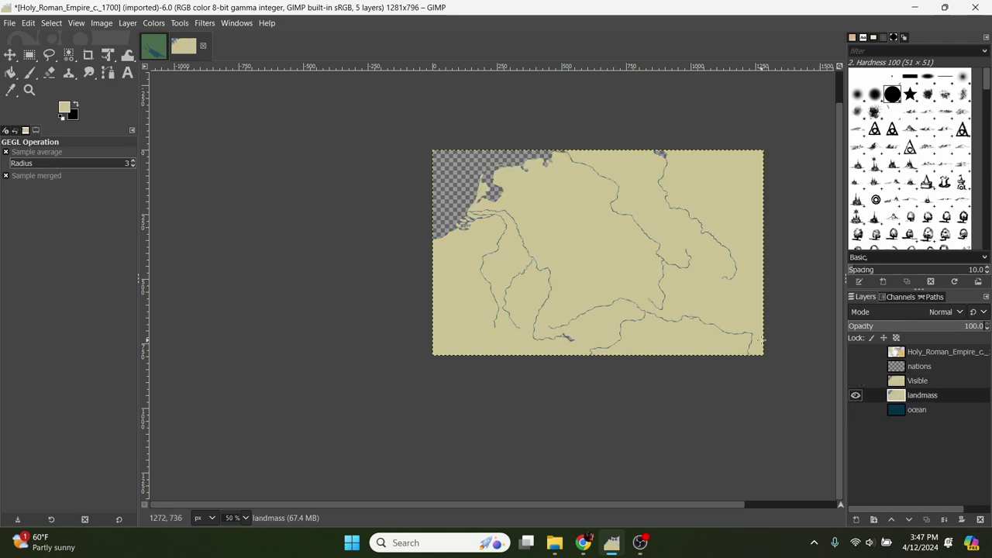
{"action": "scroll", "coordinate": [590, 245], "scroll_direction": "up", "scroll_amount": 4}
{"action": "scroll", "coordinate": [582, 244], "scroll_direction": "down", "scroll_amount": 3}
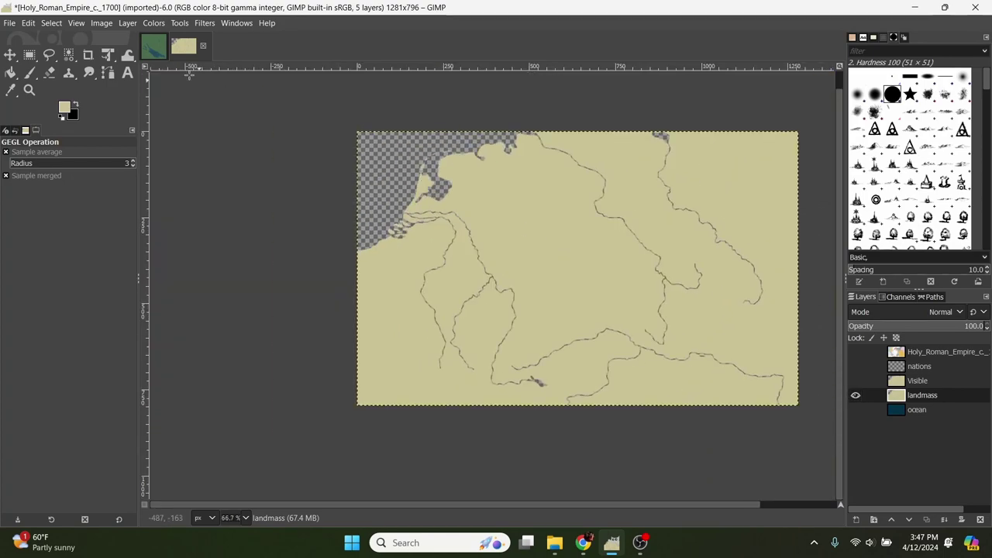
Select the beige landmass by color with a threshold of 4 and check the selection edges along the rivers.
{"action": "left_click", "coordinate": [52, 23]}
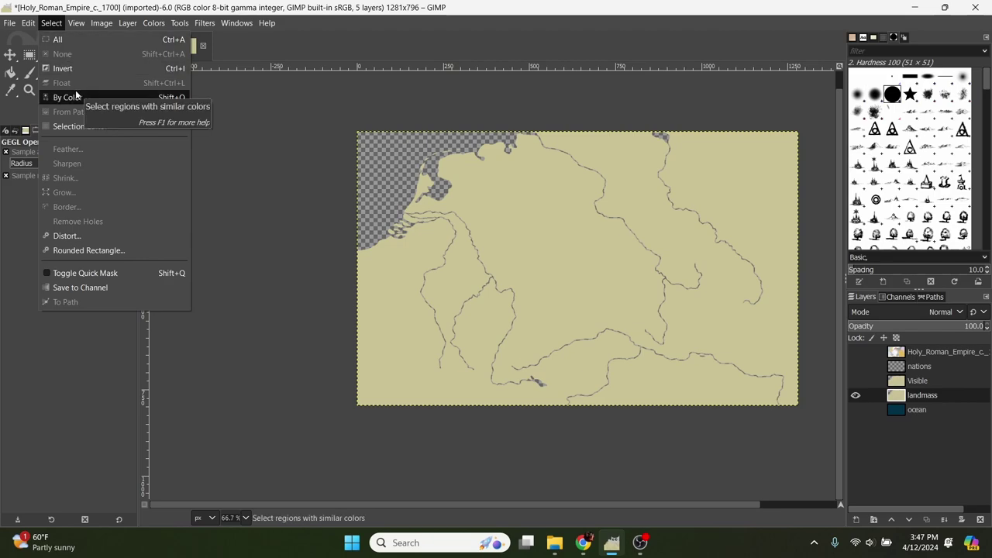
{"action": "left_click", "coordinate": [74, 97]}
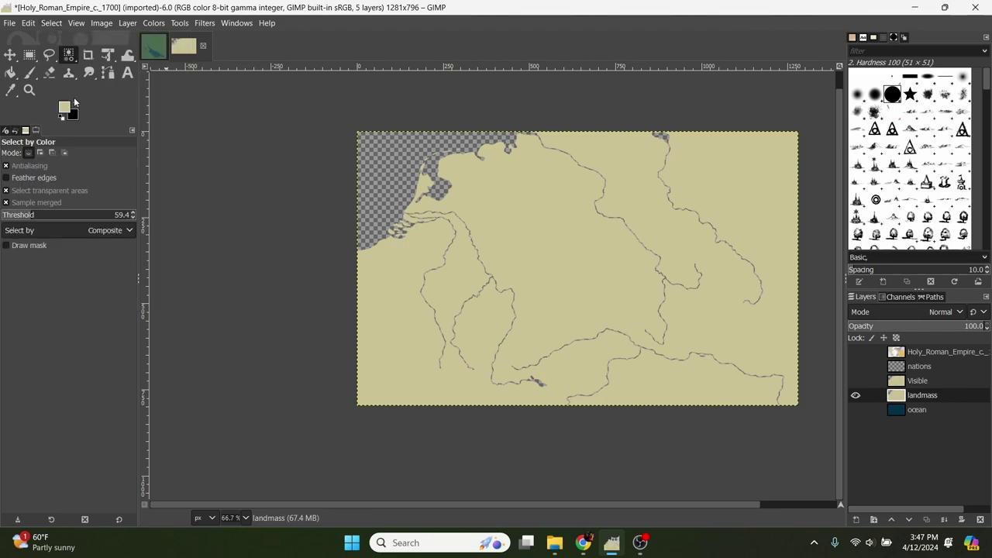
{"action": "left_click_drag", "start_coordinate": [31, 216], "coordinate": [1, 216]}
{"action": "left_click", "coordinate": [439, 218]}
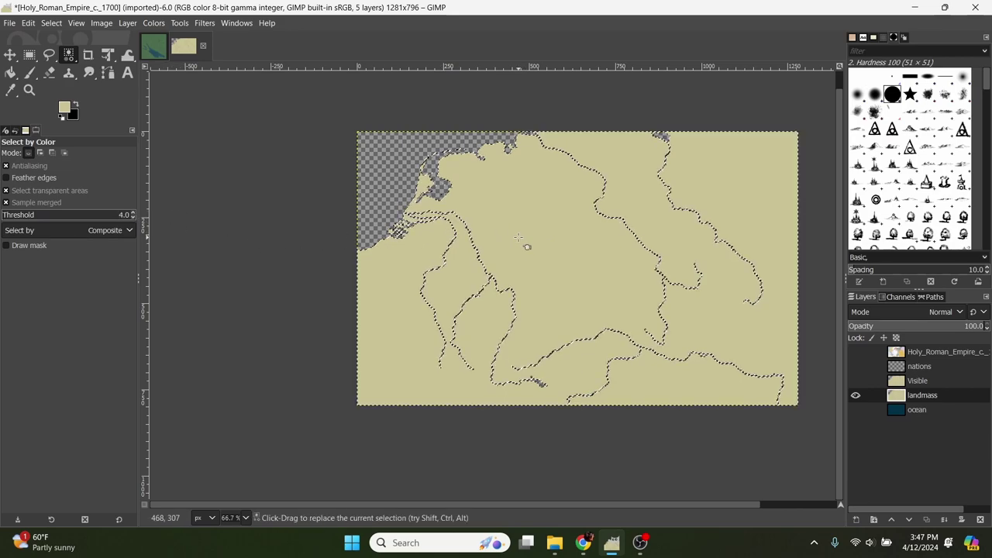
{"action": "scroll", "coordinate": [439, 217], "scroll_direction": "up", "scroll_amount": 4}
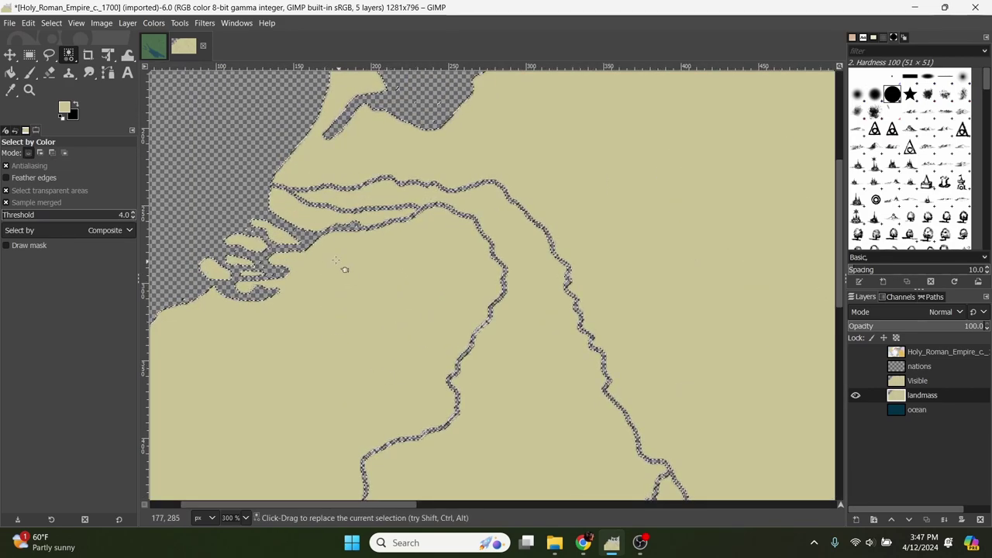
{"action": "scroll", "coordinate": [435, 287], "scroll_direction": "up", "scroll_amount": 8}
{"action": "scroll", "coordinate": [465, 264], "scroll_direction": "down", "scroll_amount": 1}
{"action": "left_click_drag", "start_coordinate": [288, 303], "coordinate": [546, 298]}
{"action": "scroll", "coordinate": [434, 288], "scroll_direction": "left", "scroll_amount": 2}
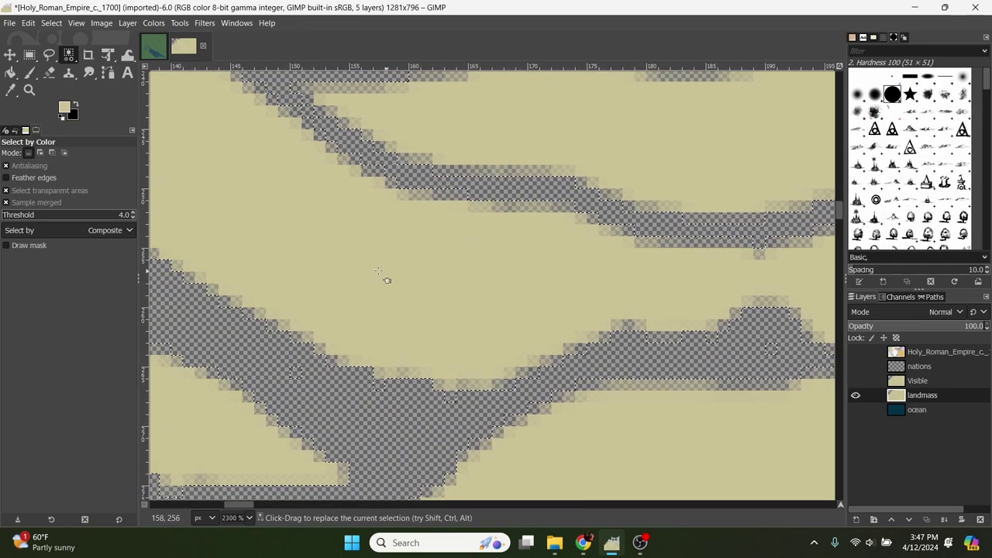
Try reselecting the landmass by color with thresholds of 2, 0 and 7.
{"action": "left_click", "coordinate": [133, 219]}
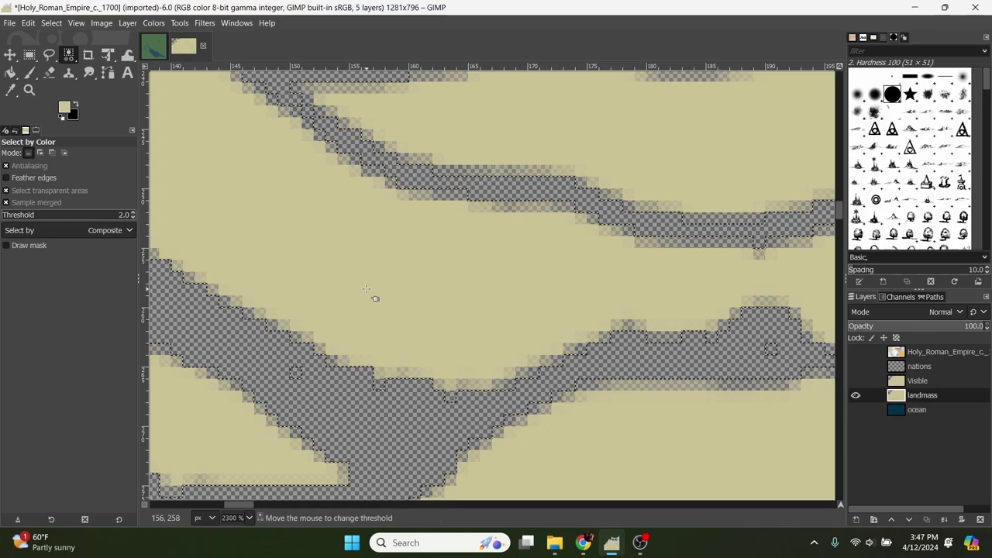
{"action": "scroll", "coordinate": [408, 294], "scroll_direction": "down", "scroll_amount": 3}
{"action": "left_click", "coordinate": [132, 217]}
{"action": "left_click", "coordinate": [132, 217]}
{"action": "scroll", "coordinate": [350, 204], "scroll_direction": "up", "scroll_amount": 3}
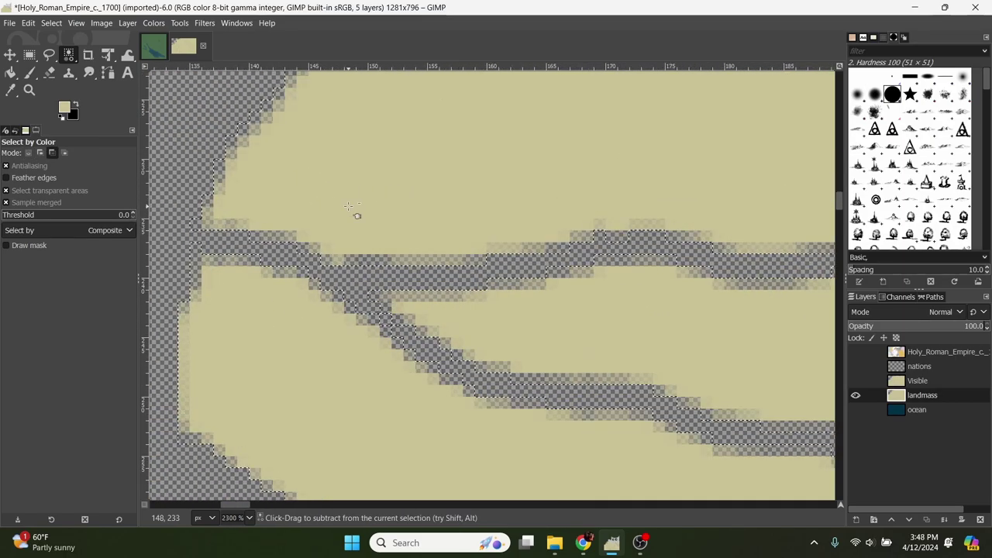
{"action": "scroll", "coordinate": [132, 218], "scroll_direction": "up", "scroll_amount": 4}
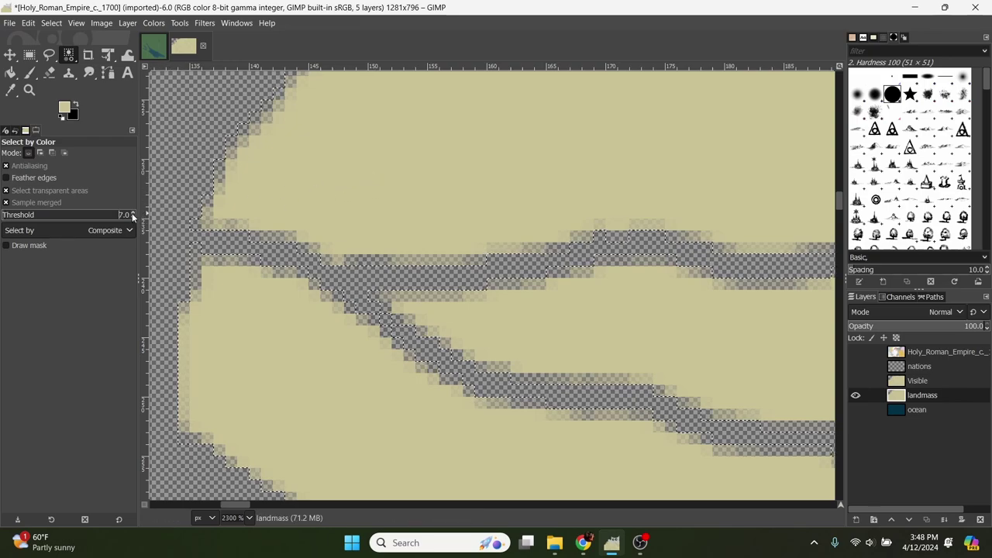
{"action": "left_click_drag", "start_coordinate": [364, 185], "coordinate": [375, 189]}
Reselect the landmass by color with a threshold of 2 and antialiasing turned off.
{"action": "left_click_drag", "start_coordinate": [22, 214], "coordinate": [1, 214]}
{"action": "left_click", "coordinate": [132, 213]}
{"action": "scroll", "coordinate": [430, 162], "scroll_direction": "down", "scroll_amount": 8}
{"action": "left_click_drag", "start_coordinate": [532, 180], "coordinate": [479, 279]}
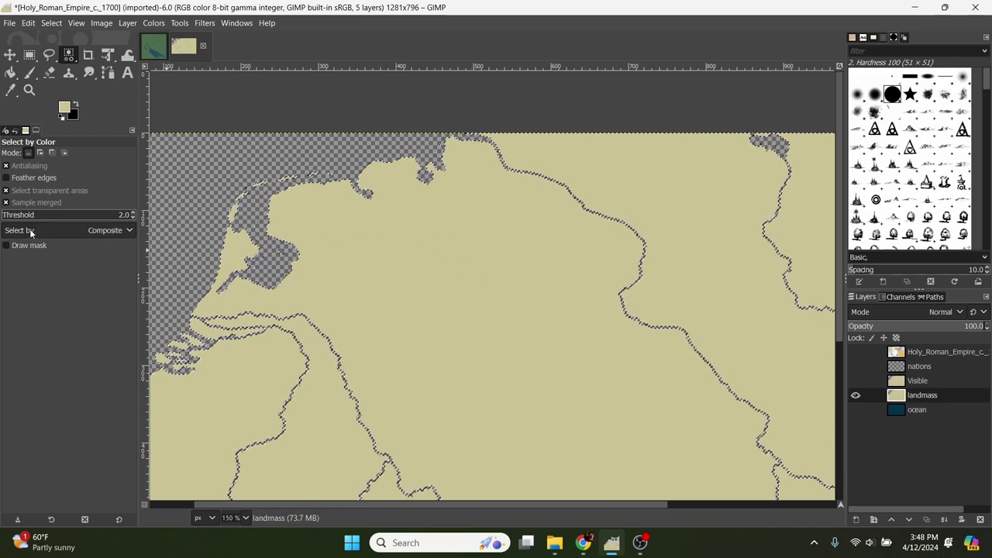
{"action": "left_click", "coordinate": [6, 166]}
{"action": "left_click_drag", "start_coordinate": [399, 233], "coordinate": [499, 248]}
{"action": "left_click", "coordinate": [499, 248]}
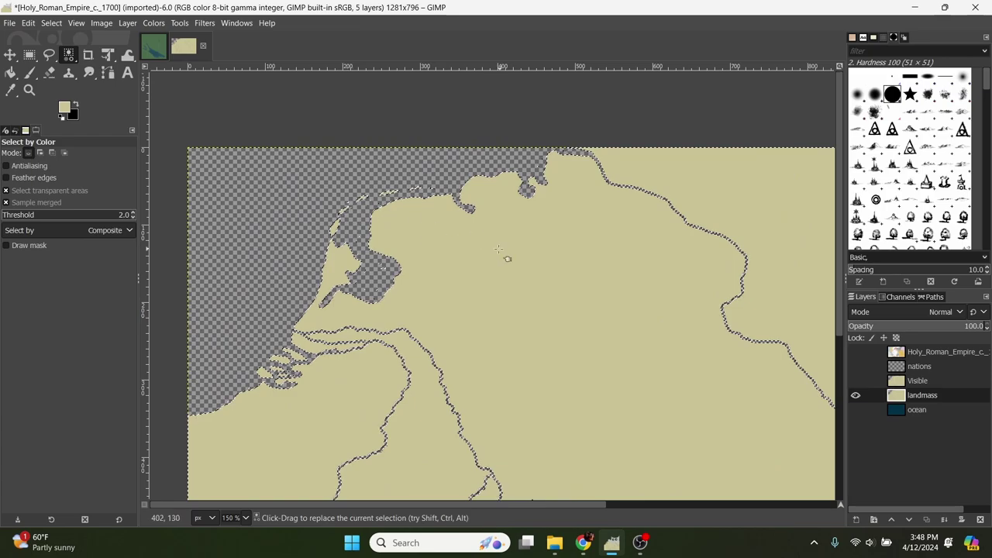
Examine the landmass selection outline along the coast, the islands and the rivers.
{"action": "scroll", "coordinate": [410, 224], "scroll_direction": "up", "scroll_amount": 3}
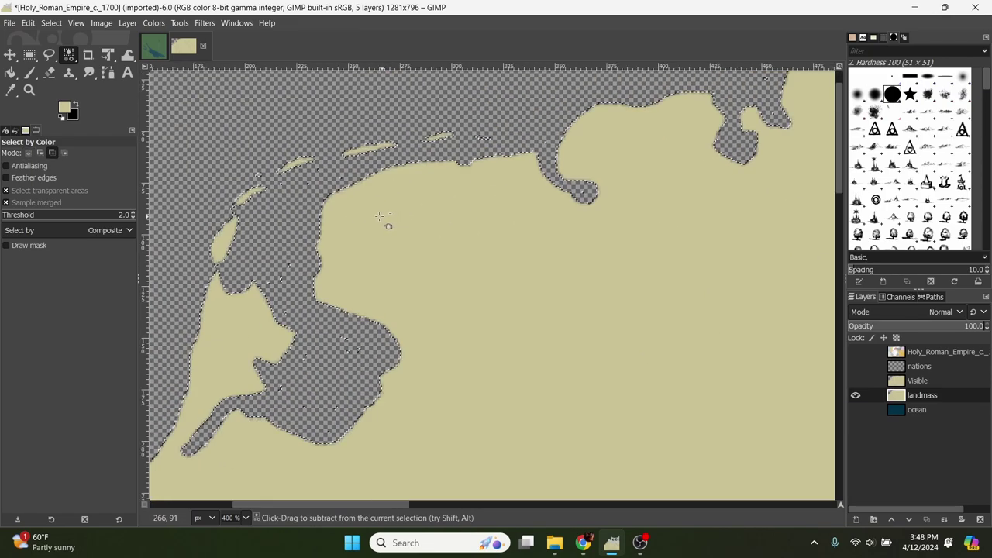
{"action": "left_click", "coordinate": [5, 203]}
{"action": "scroll", "coordinate": [461, 268], "scroll_direction": "down", "scroll_amount": 3}
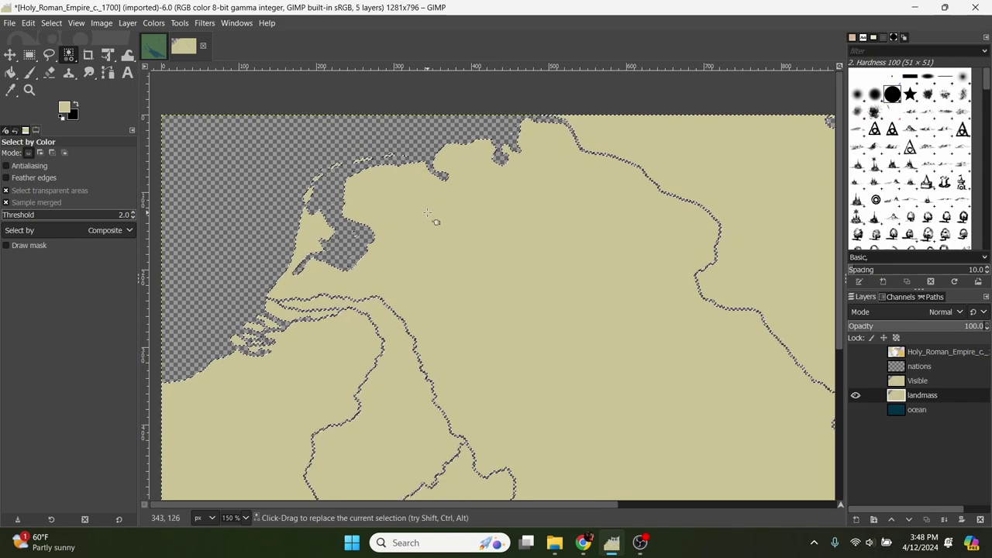
{"action": "scroll", "coordinate": [428, 207], "scroll_direction": "down", "scroll_amount": 3}
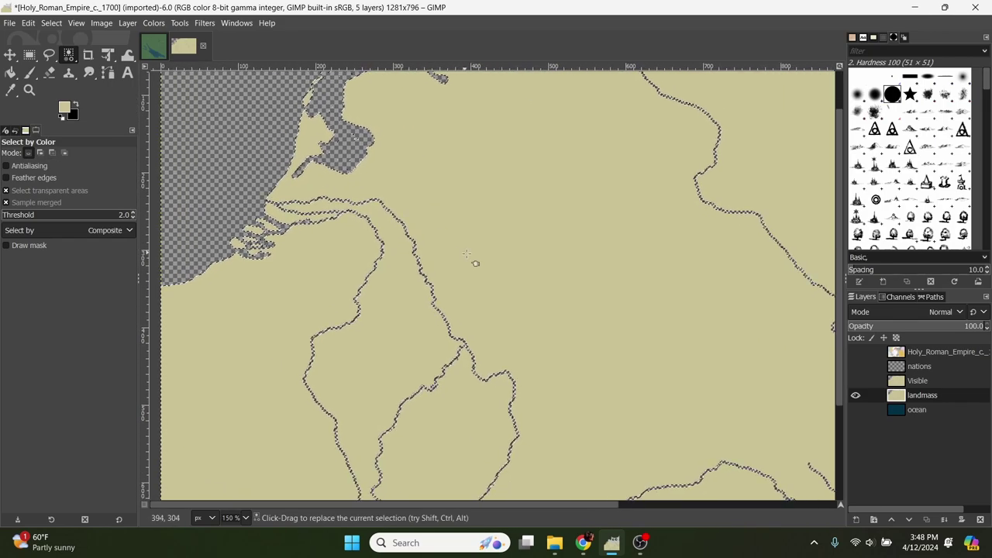
{"action": "scroll", "coordinate": [463, 316], "scroll_direction": "up", "scroll_amount": 3}
{"action": "scroll", "coordinate": [461, 314], "scroll_direction": "down", "scroll_amount": 3}
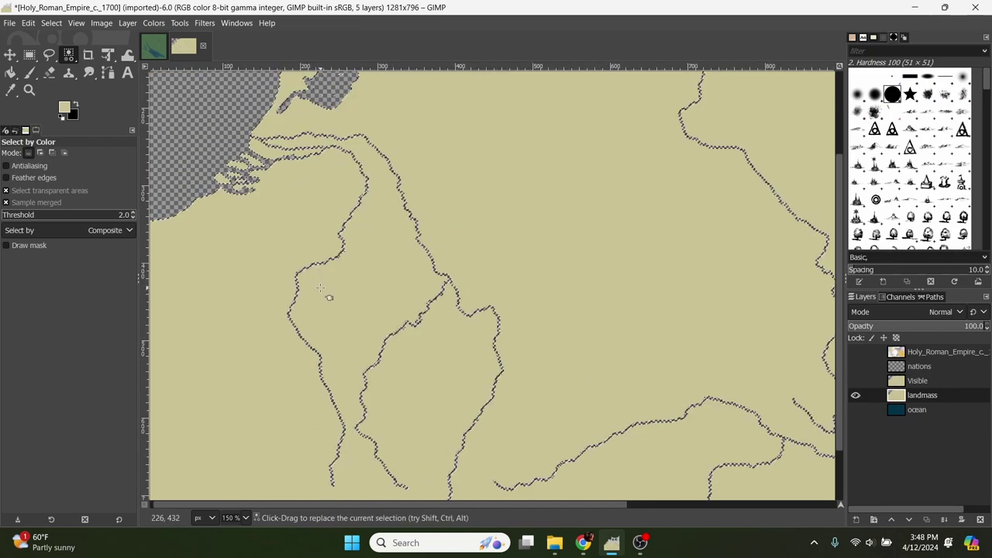
{"action": "left_click_drag", "start_coordinate": [273, 308], "coordinate": [424, 282]}
Make the nations, Visible and ocean layers visible again around the selected landmass.
{"action": "left_click_drag", "start_coordinate": [853, 381], "coordinate": [856, 366]}
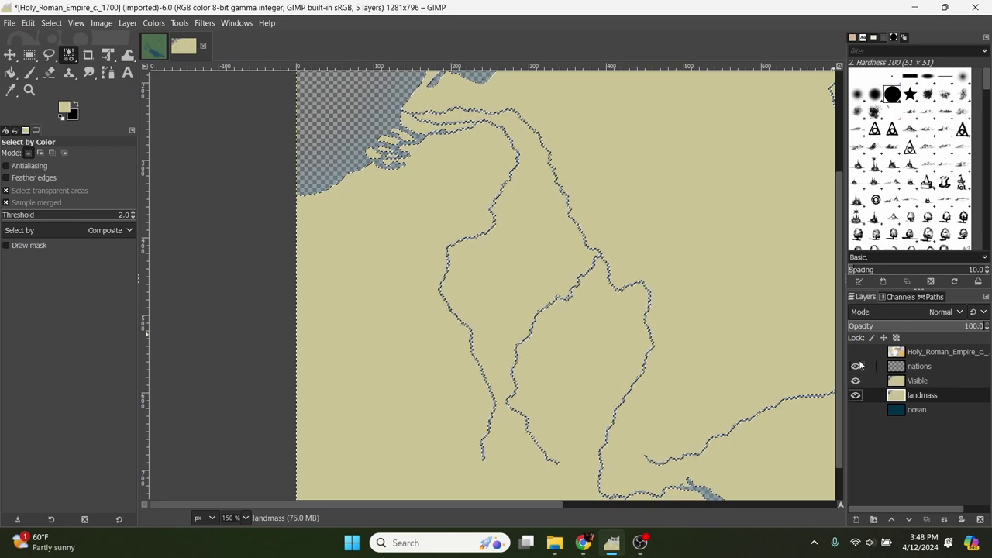
{"action": "left_click", "coordinate": [856, 409]}
{"action": "scroll", "coordinate": [546, 281], "scroll_direction": "down", "scroll_amount": 3}
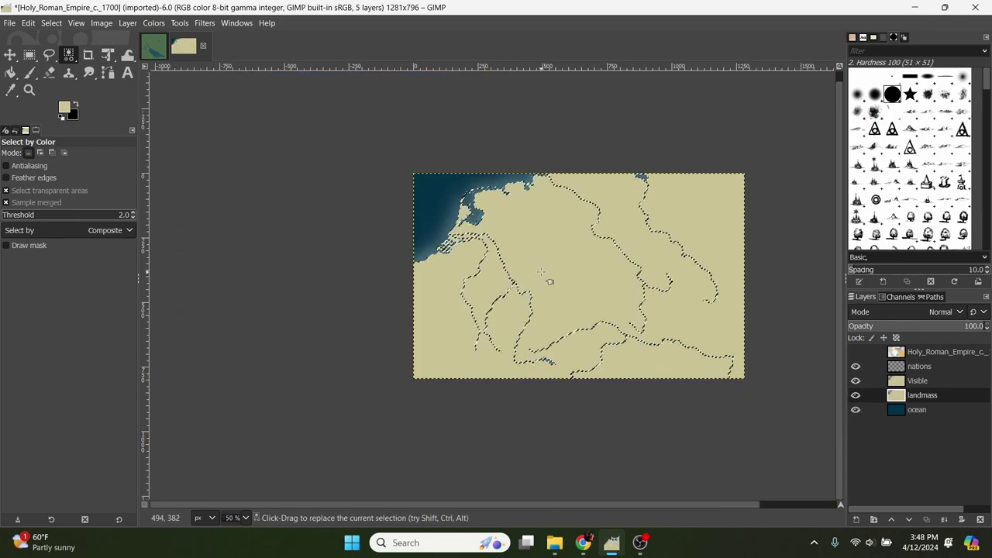
Overlay the reference map at 36.7 opacity and ready the Paintbrush with the nations layer active.
{"action": "left_click", "coordinate": [923, 366]}
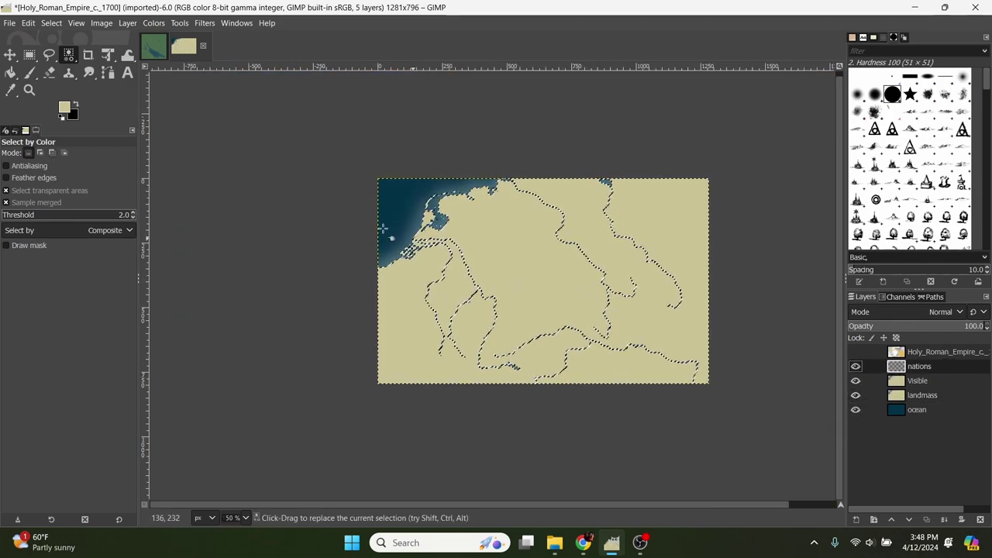
{"action": "key", "text": "p"}
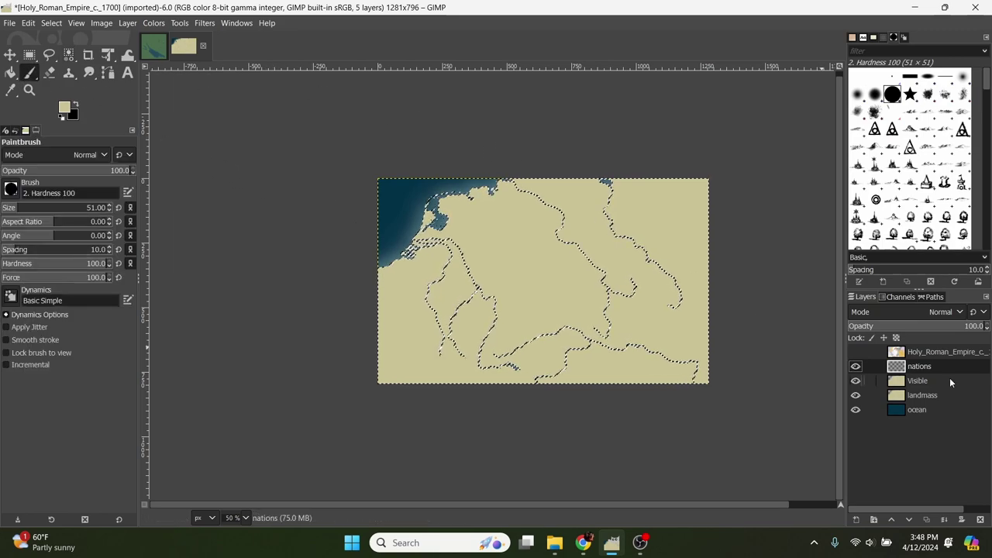
{"action": "left_click", "coordinate": [856, 352]}
{"action": "left_click_drag", "start_coordinate": [918, 325], "coordinate": [893, 326]}
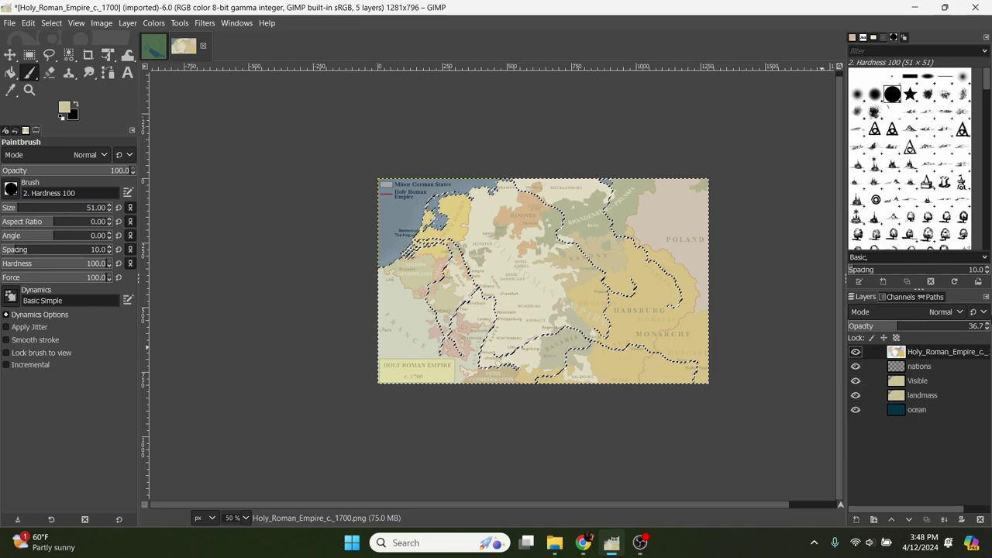
{"action": "left_click", "coordinate": [893, 366]}
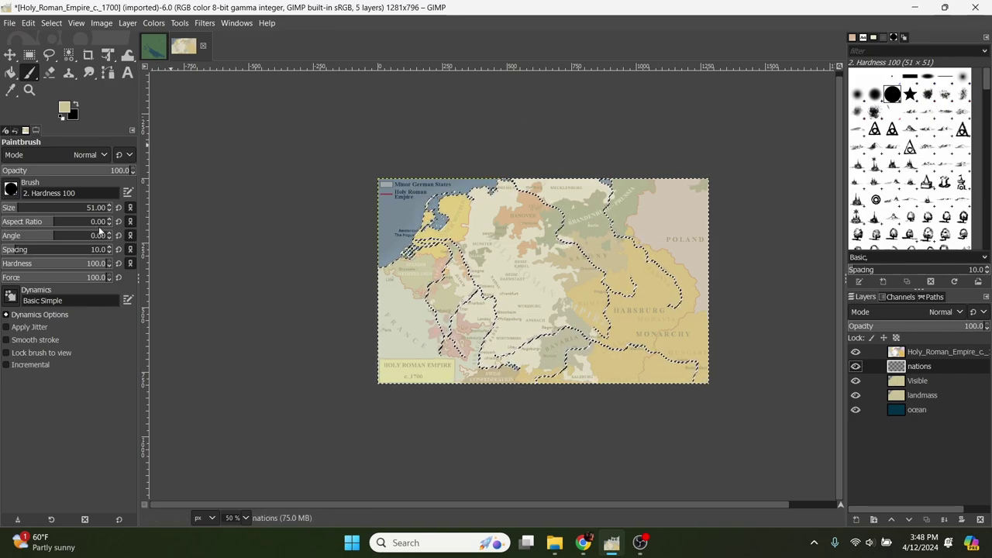
Set the Paintbrush size to 18 and the foreground color to white.
{"action": "left_click", "coordinate": [9, 207]}
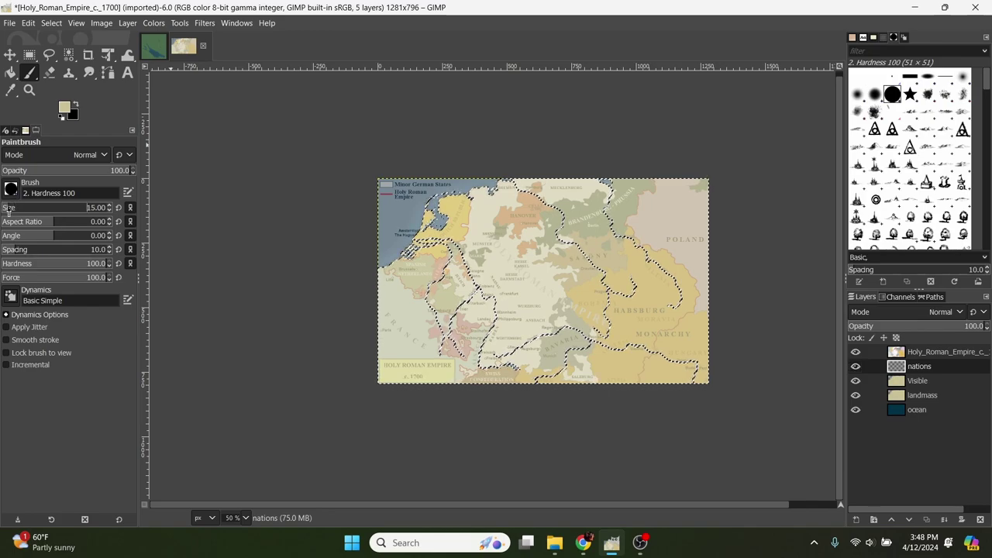
{"action": "left_click", "coordinate": [62, 108]}
{"action": "left_click_drag", "start_coordinate": [784, 161], "coordinate": [681, 115]}
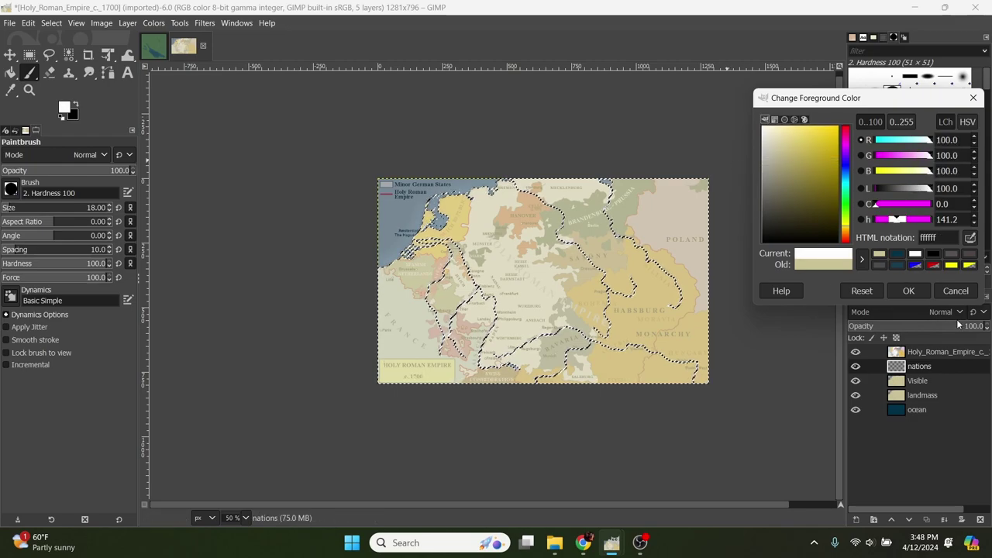
{"action": "left_click", "coordinate": [909, 290]}
{"action": "key", "text": "1"}
{"action": "scroll", "coordinate": [392, 324], "scroll_direction": "up", "scroll_amount": 1}
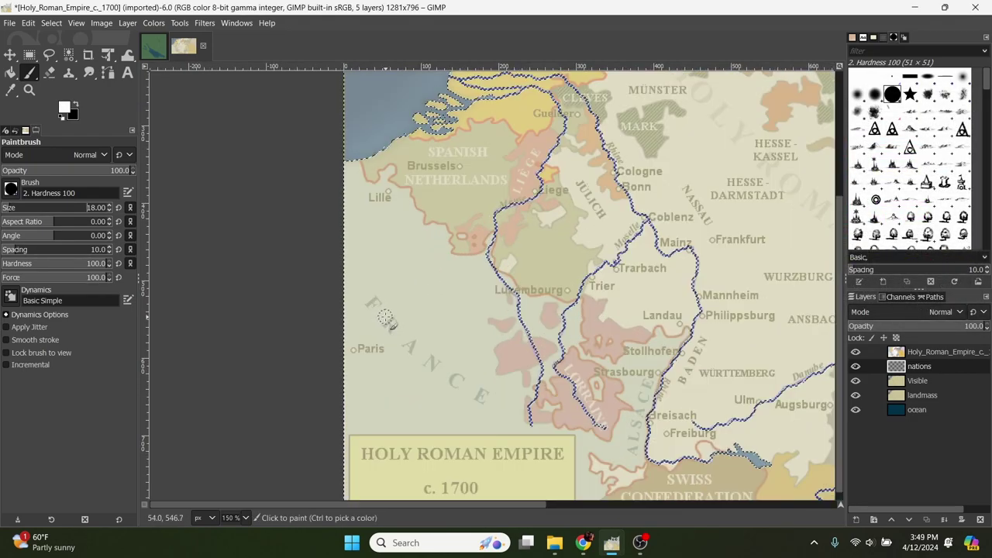
{"action": "left_click_drag", "start_coordinate": [392, 326], "coordinate": [383, 333]}
Change the foreground color to the pale blue-gray b2c6c5.
{"action": "left_click", "coordinate": [66, 108]}
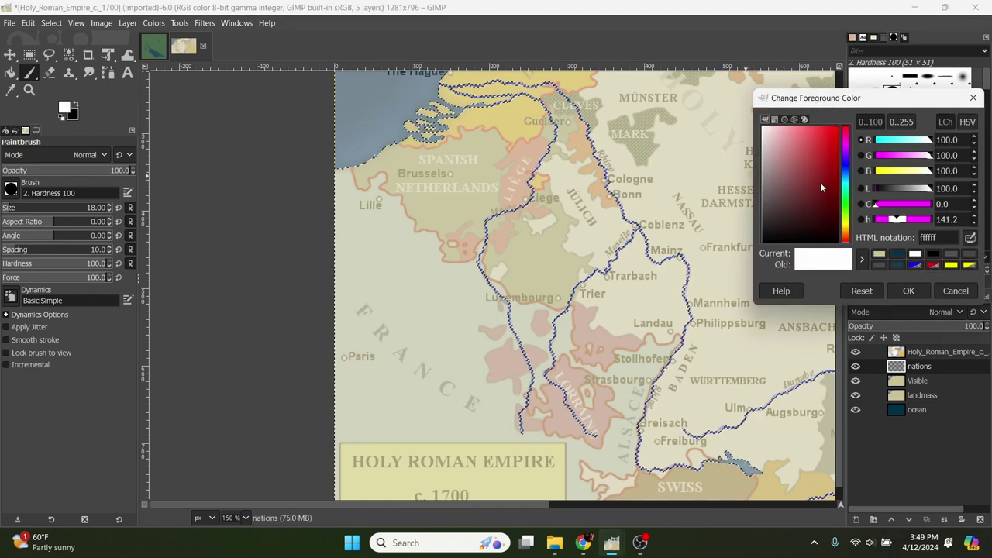
{"action": "left_click", "coordinate": [846, 191]}
{"action": "left_click_drag", "start_coordinate": [796, 153], "coordinate": [771, 152]}
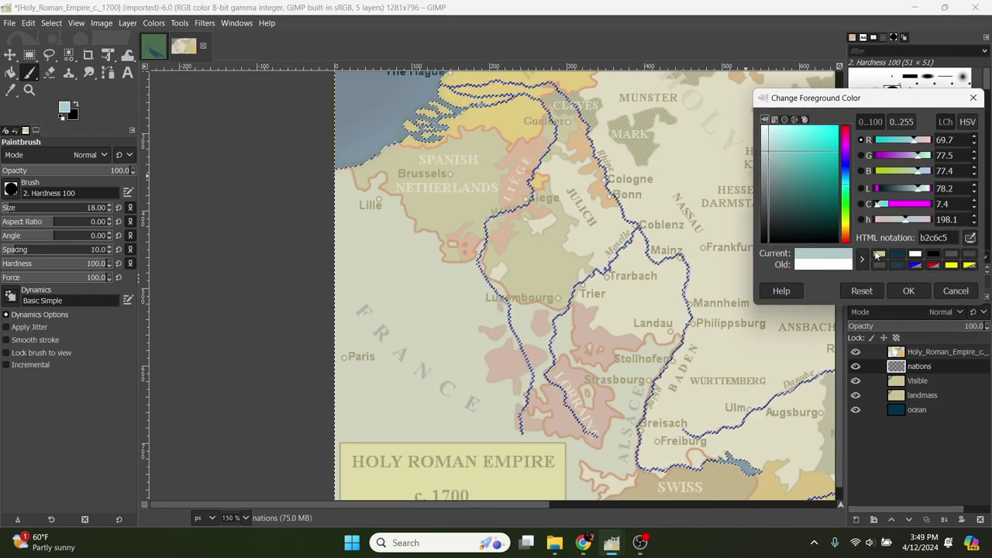
{"action": "left_click", "coordinate": [908, 291]}
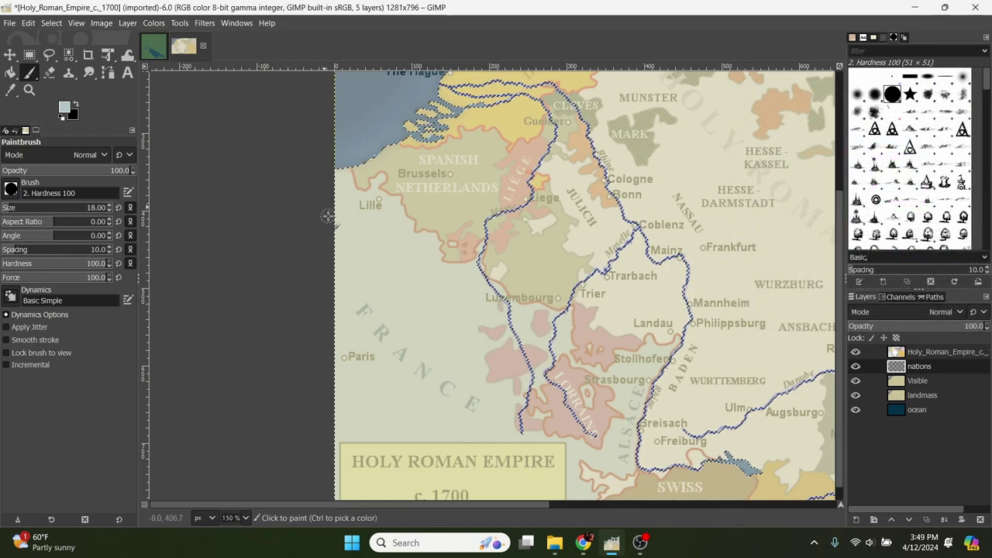
Paint the northern end of France around Lille, from the coast up to the Spanish Netherlands border.
{"action": "scroll", "coordinate": [327, 216], "scroll_direction": "up", "scroll_amount": 4, "text": "ctrl"}
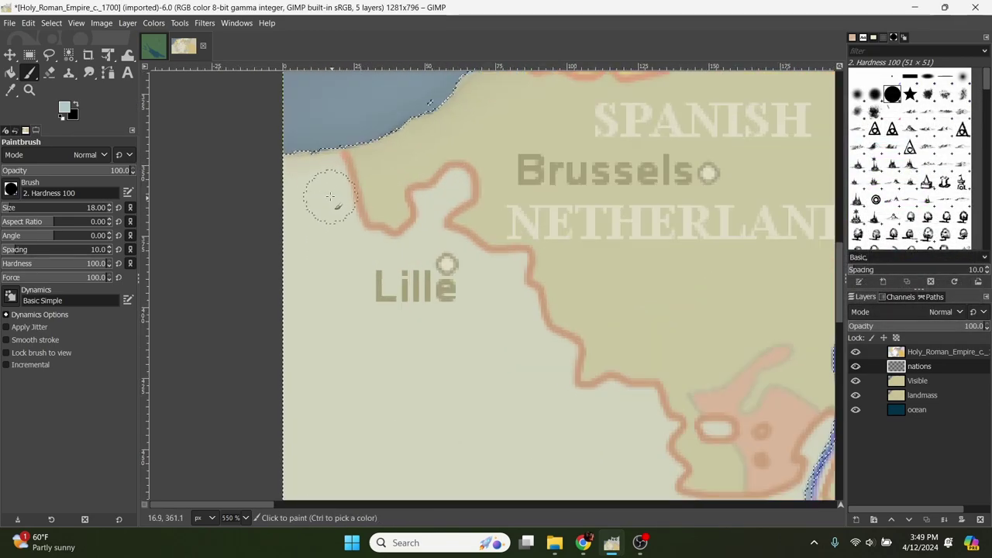
{"action": "left_click_drag", "start_coordinate": [304, 208], "coordinate": [259, 211]}
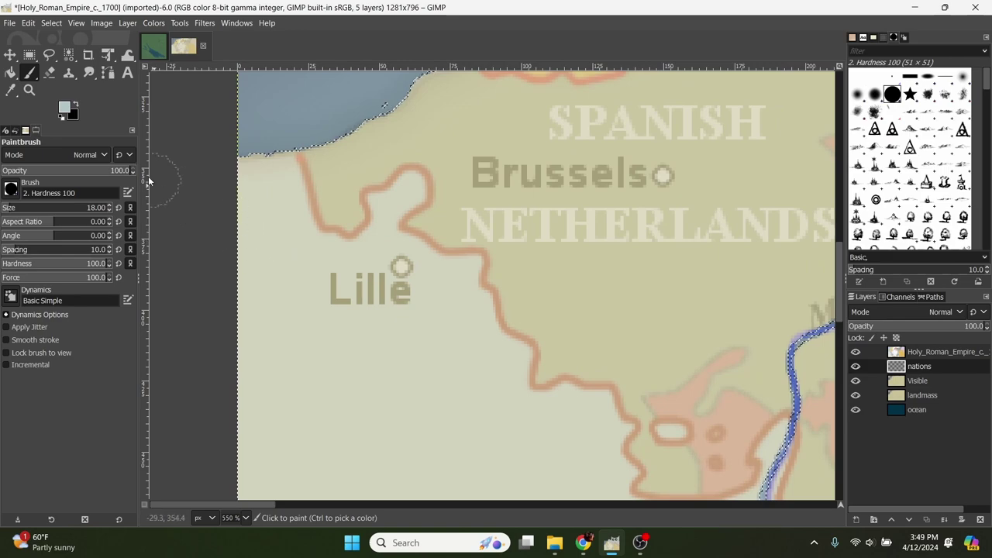
{"action": "left_click_drag", "start_coordinate": [261, 161], "coordinate": [262, 165]}
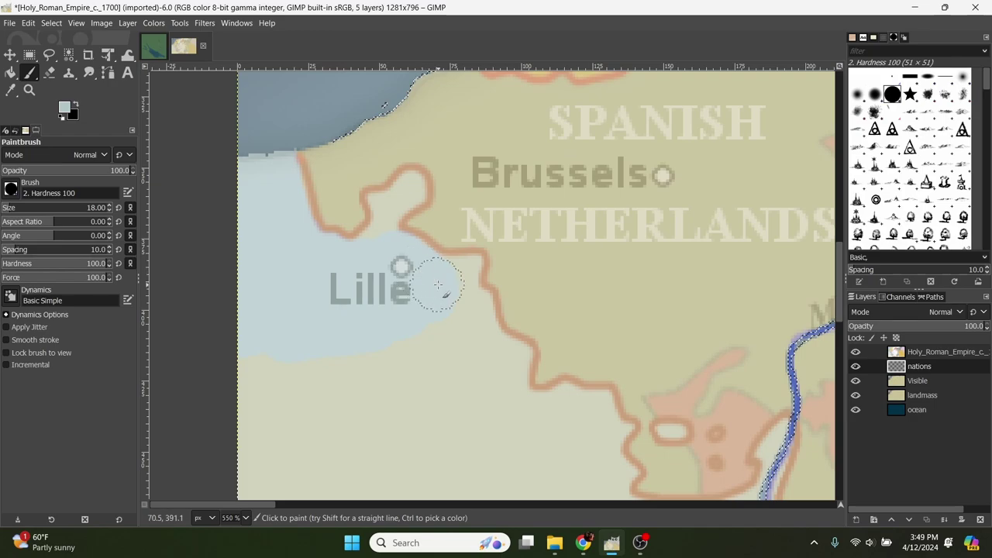
{"action": "left_click_drag", "start_coordinate": [429, 294], "coordinate": [407, 283]}
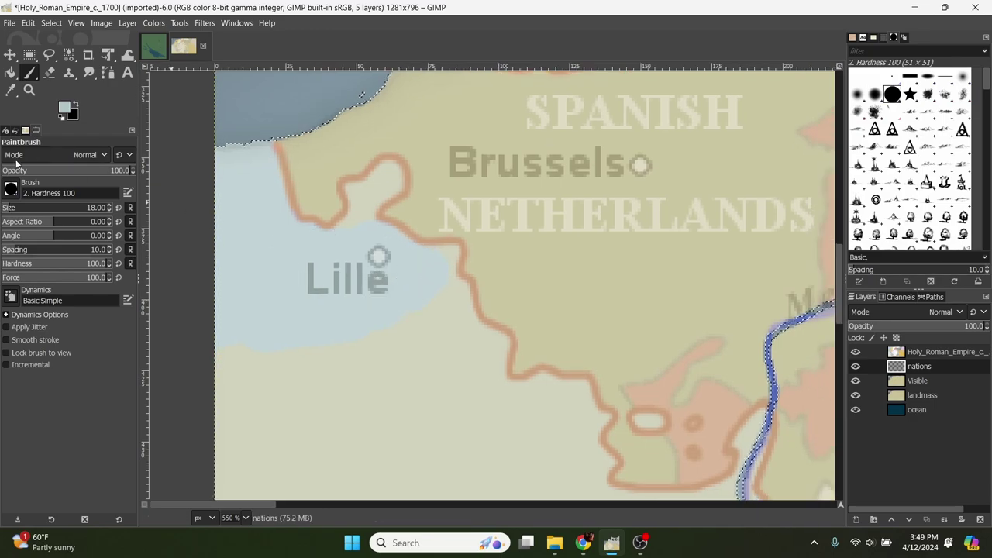
Reduce the brush size to 5 and paint France's side of the Spanish Netherlands border from Lille toward Luxembourg.
{"action": "left_click", "coordinate": [6, 208]}
{"action": "scroll", "coordinate": [372, 177], "scroll_direction": "up", "scroll_amount": 3}
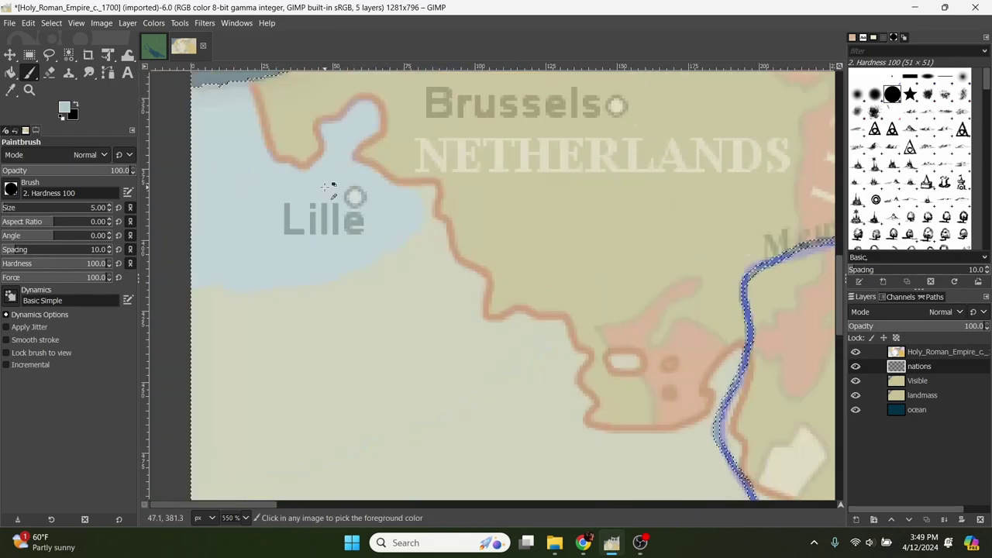
{"action": "scroll", "coordinate": [491, 293], "scroll_direction": "up", "scroll_amount": 3}
{"action": "left_click_drag", "start_coordinate": [354, 158], "coordinate": [577, 365]}
{"action": "mouse_move", "coordinate": [577, 366]}
{"action": "left_mouse_down"}
{"action": "mouse_move", "coordinate": [378, 203]}
{"action": "mouse_move", "coordinate": [421, 221]}
{"action": "left_mouse_up"}
{"action": "left_click_drag", "start_coordinate": [503, 232], "coordinate": [547, 233]}
{"action": "left_click", "coordinate": [660, 238]}
{"action": "left_click", "coordinate": [660, 326]}
{"action": "mouse_move", "coordinate": [256, 116]}
{"action": "left_mouse_down"}
{"action": "mouse_move", "coordinate": [526, 339]}
{"action": "mouse_move", "coordinate": [448, 397]}
{"action": "left_mouse_up"}
{"action": "mouse_move", "coordinate": [458, 397]}
{"action": "left_mouse_down"}
{"action": "mouse_move", "coordinate": [591, 434]}
{"action": "mouse_move", "coordinate": [444, 217]}
{"action": "left_mouse_up"}
{"action": "mouse_move", "coordinate": [683, 202]}
{"action": "left_mouse_down"}
{"action": "mouse_move", "coordinate": [624, 343]}
{"action": "mouse_move", "coordinate": [620, 380]}
{"action": "left_mouse_up"}
{"action": "scroll", "coordinate": [461, 235], "scroll_direction": "down", "scroll_amount": 6}
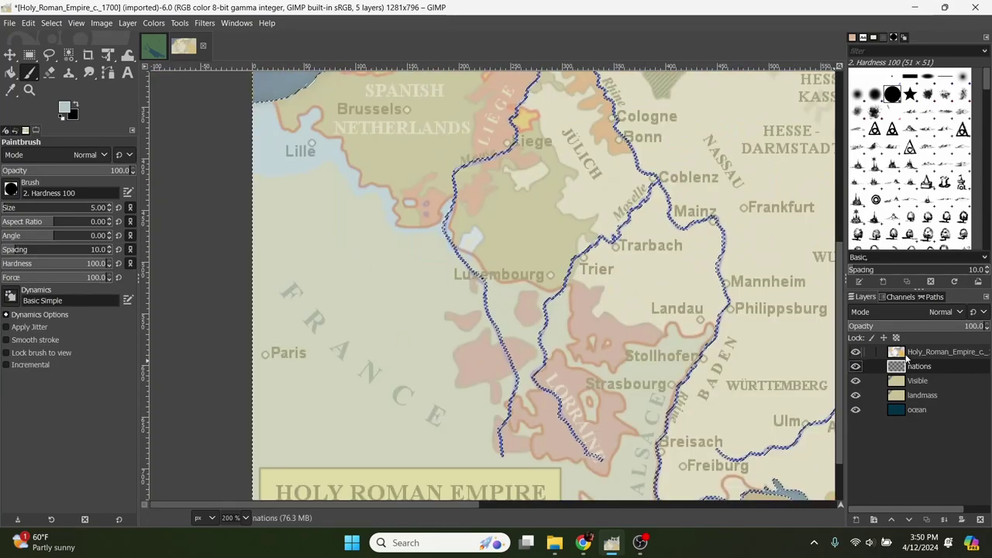
Try erasing part of the reference map near the Luxembourg label, and return to the Paintbrush on the nations layer.
{"action": "left_click", "coordinate": [935, 352]}
{"action": "scroll", "coordinate": [475, 234], "scroll_direction": "up", "scroll_amount": 5}
{"action": "left_click", "coordinate": [49, 73]}
{"action": "mouse_move", "coordinate": [410, 287]}
{"action": "left_mouse_down"}
{"action": "mouse_move", "coordinate": [500, 205]}
{"action": "mouse_move", "coordinate": [426, 279]}
{"action": "left_mouse_up"}
{"action": "key", "text": "ctrl+z"}
{"action": "left_click", "coordinate": [920, 366]}
{"action": "key", "text": "p"}
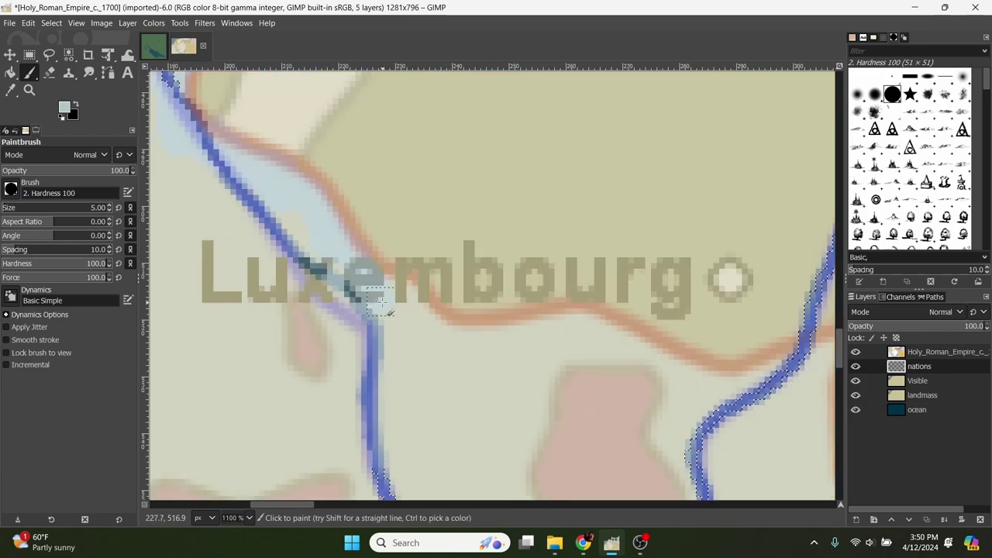
Paint the French strip along Luxembourg's southern border and check it with the reference map temporarily hidden.
{"action": "scroll", "coordinate": [244, 322], "scroll_direction": "down", "scroll_amount": 1}
{"action": "left_click_drag", "start_coordinate": [336, 357], "coordinate": [381, 395]}
{"action": "left_click_drag", "start_coordinate": [516, 281], "coordinate": [354, 255]}
{"action": "scroll", "coordinate": [423, 272], "scroll_direction": "down", "scroll_amount": 2}
{"action": "left_click", "coordinate": [856, 352]}
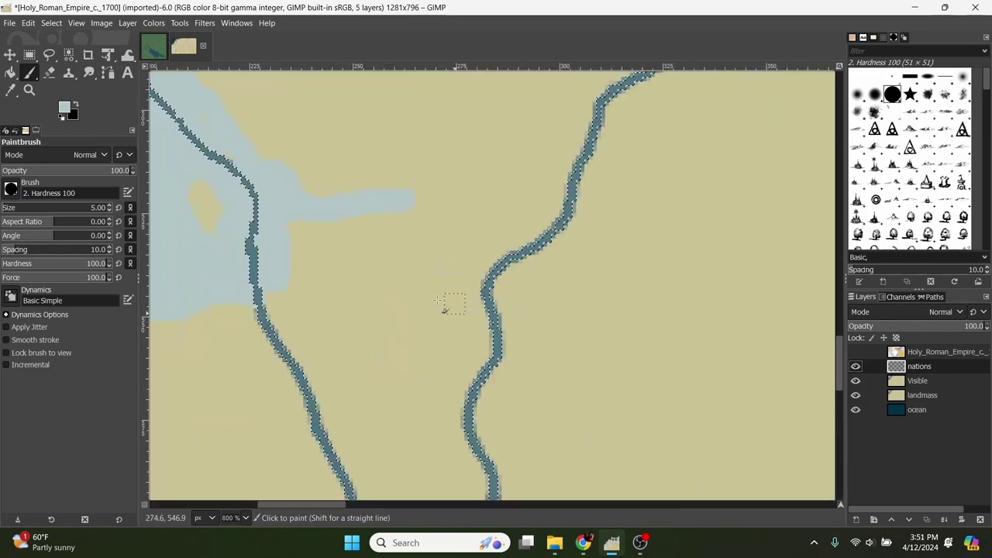
{"action": "left_click", "coordinate": [856, 352]}
Paint the French land around the western outlines of Lorraine's detached territories down to the river.
{"action": "scroll", "coordinate": [606, 307], "scroll_direction": "up", "scroll_amount": 5}
{"action": "left_click_drag", "start_coordinate": [179, 174], "coordinate": [557, 287]}
{"action": "scroll", "coordinate": [556, 286], "scroll_direction": "down", "scroll_amount": 4}
{"action": "scroll", "coordinate": [532, 257], "scroll_direction": "up", "scroll_amount": 2}
{"action": "left_click_drag", "start_coordinate": [328, 354], "coordinate": [291, 146]}
{"action": "mouse_move", "coordinate": [298, 174]}
{"action": "left_mouse_down"}
{"action": "mouse_move", "coordinate": [346, 330]}
{"action": "mouse_move", "coordinate": [502, 372]}
{"action": "left_mouse_up"}
{"action": "left_click_drag", "start_coordinate": [620, 314], "coordinate": [566, 181]}
{"action": "left_click_drag", "start_coordinate": [442, 349], "coordinate": [506, 406]}
{"action": "mouse_move", "coordinate": [506, 406]}
{"action": "left_mouse_down"}
{"action": "mouse_move", "coordinate": [472, 251]}
{"action": "mouse_move", "coordinate": [535, 217]}
{"action": "left_mouse_up"}
{"action": "scroll", "coordinate": [455, 271], "scroll_direction": "down", "scroll_amount": 1}
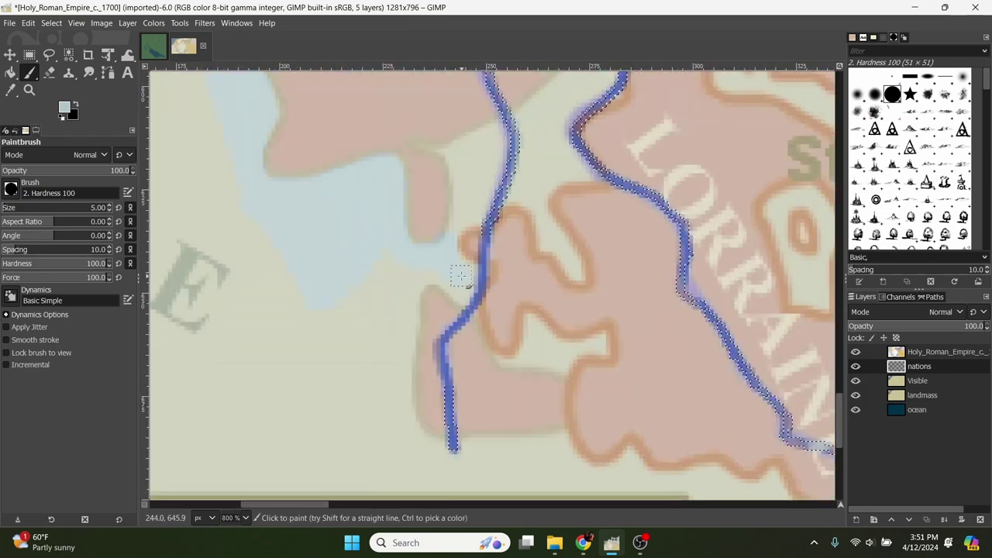
Paint the French gaps between the two rivers and around the northwestern side of Lorraine.
{"action": "scroll", "coordinate": [326, 380], "scroll_direction": "up", "scroll_amount": 1}
{"action": "mouse_move", "coordinate": [463, 205]}
{"action": "left_mouse_down"}
{"action": "mouse_move", "coordinate": [326, 379]}
{"action": "mouse_move", "coordinate": [534, 191]}
{"action": "mouse_move", "coordinate": [337, 295]}
{"action": "left_mouse_up"}
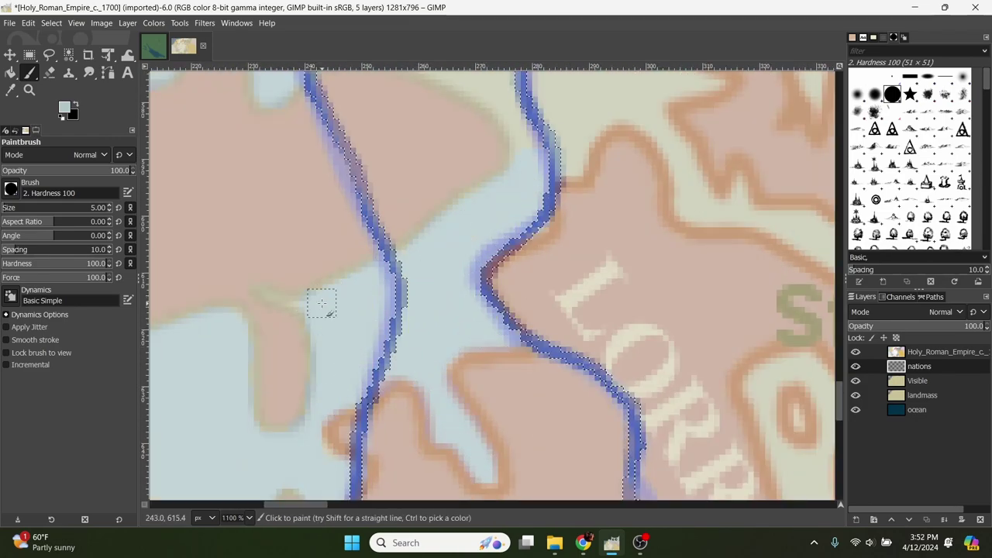
{"action": "left_click_drag", "start_coordinate": [475, 116], "coordinate": [356, 310]}
{"action": "scroll", "coordinate": [359, 305], "scroll_direction": "left", "scroll_amount": 2}
{"action": "scroll", "coordinate": [519, 319], "scroll_direction": "up", "scroll_amount": 1}
{"action": "left_click_drag", "start_coordinate": [549, 276], "coordinate": [462, 339]}
{"action": "mouse_move", "coordinate": [536, 225]}
{"action": "left_mouse_down"}
{"action": "mouse_move", "coordinate": [365, 199]}
{"action": "mouse_move", "coordinate": [419, 204]}
{"action": "mouse_move", "coordinate": [465, 386]}
{"action": "left_mouse_up"}
{"action": "scroll", "coordinate": [365, 199], "scroll_direction": "down", "scroll_amount": 1}
{"action": "left_click_drag", "start_coordinate": [465, 385], "coordinate": [366, 298]}
Adjust the reference layer's opacity, and on the nations layer paint France along the border above Stollhofen to the Rhine.
{"action": "left_click", "coordinate": [938, 352]}
{"action": "mouse_move", "coordinate": [899, 326]}
{"action": "left_mouse_down"}
{"action": "mouse_move", "coordinate": [988, 325]}
{"action": "mouse_move", "coordinate": [899, 326]}
{"action": "left_mouse_up"}
{"action": "scroll", "coordinate": [600, 303], "scroll_direction": "down", "scroll_amount": 5}
{"action": "left_click", "coordinate": [920, 366]}
{"action": "scroll", "coordinate": [644, 298], "scroll_direction": "up", "scroll_amount": 7}
{"action": "mouse_move", "coordinate": [290, 343]}
{"action": "left_mouse_down"}
{"action": "mouse_move", "coordinate": [418, 344]}
{"action": "mouse_move", "coordinate": [437, 263]}
{"action": "mouse_move", "coordinate": [547, 371]}
{"action": "mouse_move", "coordinate": [645, 324]}
{"action": "left_mouse_up"}
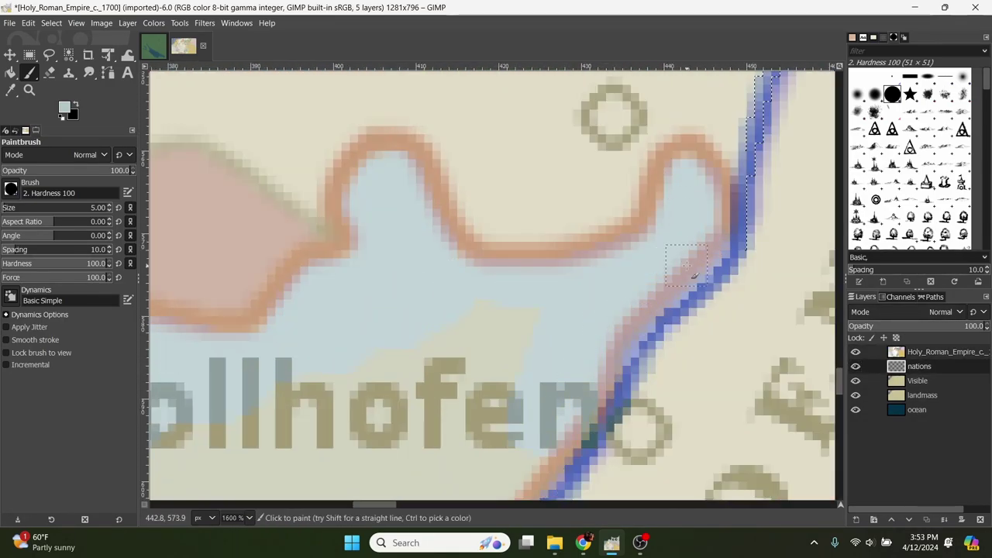
Paint the French pockets inside southern Lorraine and the outline of Alsace along the Rhine.
{"action": "scroll", "coordinate": [550, 256], "scroll_direction": "down", "scroll_amount": 7}
{"action": "scroll", "coordinate": [550, 257], "scroll_direction": "left", "scroll_amount": 6}
{"action": "scroll", "coordinate": [318, 259], "scroll_direction": "down", "scroll_amount": 1}
{"action": "scroll", "coordinate": [465, 274], "scroll_direction": "down", "scroll_amount": 3}
{"action": "scroll", "coordinate": [270, 328], "scroll_direction": "up", "scroll_amount": 4}
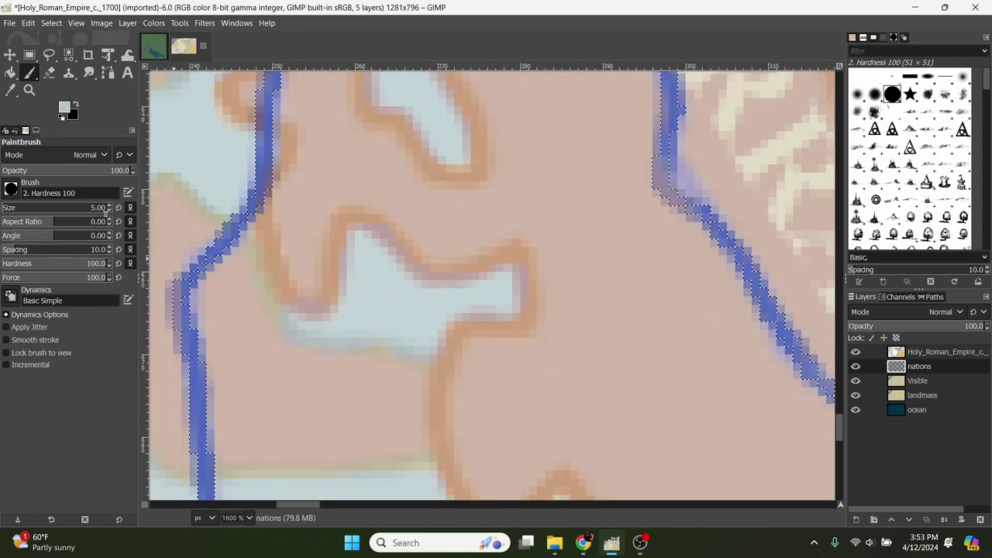
{"action": "scroll", "coordinate": [418, 235], "scroll_direction": "down", "scroll_amount": 3}
{"action": "scroll", "coordinate": [465, 233], "scroll_direction": "up", "scroll_amount": 2}
{"action": "left_click_drag", "start_coordinate": [312, 217], "coordinate": [445, 426]}
{"action": "mouse_move", "coordinate": [587, 143]}
{"action": "left_mouse_down"}
{"action": "mouse_move", "coordinate": [421, 241]}
{"action": "mouse_move", "coordinate": [554, 324]}
{"action": "left_mouse_up"}
{"action": "left_click_drag", "start_coordinate": [554, 324], "coordinate": [611, 154]}
{"action": "scroll", "coordinate": [392, 417], "scroll_direction": "down", "scroll_amount": 1}
{"action": "scroll", "coordinate": [429, 380], "scroll_direction": "up", "scroll_amount": 1}
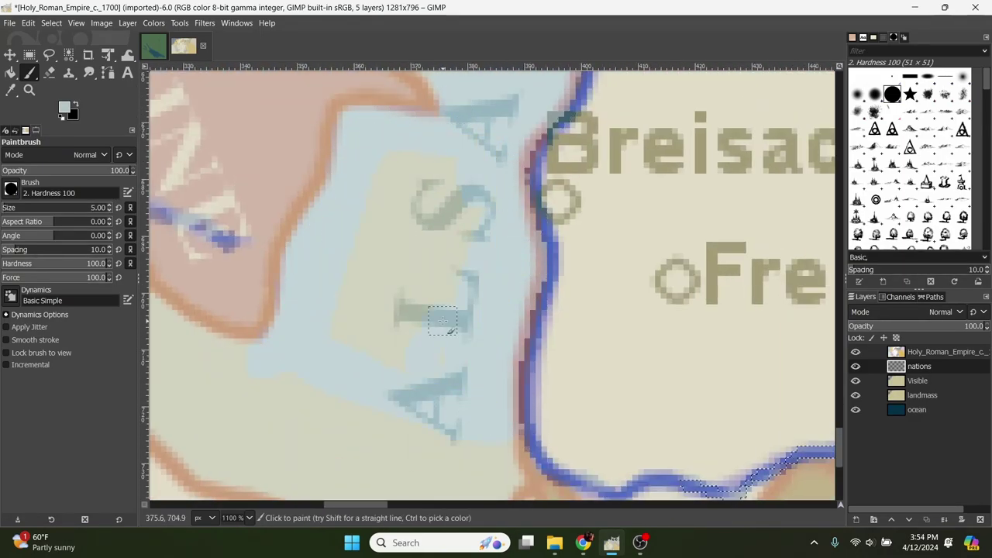
Fill in Alsace and paint the rest of France's border by the Swiss Confederation and southern Lorraine.
{"action": "scroll", "coordinate": [382, 257], "scroll_direction": "down", "scroll_amount": 4}
{"action": "left_click_drag", "start_coordinate": [543, 171], "coordinate": [465, 277]}
{"action": "scroll", "coordinate": [204, 161], "scroll_direction": "left", "scroll_amount": 4}
{"action": "scroll", "coordinate": [204, 161], "scroll_direction": "up", "scroll_amount": 3}
{"action": "scroll", "coordinate": [321, 204], "scroll_direction": "left", "scroll_amount": 2}
{"action": "mouse_move", "coordinate": [504, 237]}
{"action": "left_mouse_down"}
{"action": "mouse_move", "coordinate": [356, 231]}
{"action": "mouse_move", "coordinate": [527, 342]}
{"action": "left_mouse_up"}
{"action": "scroll", "coordinate": [527, 342], "scroll_direction": "right", "scroll_amount": 4}
{"action": "scroll", "coordinate": [332, 274], "scroll_direction": "down", "scroll_amount": 4}
{"action": "scroll", "coordinate": [321, 137], "scroll_direction": "left", "scroll_amount": 2}
{"action": "scroll", "coordinate": [478, 285], "scroll_direction": "down", "scroll_amount": 3}
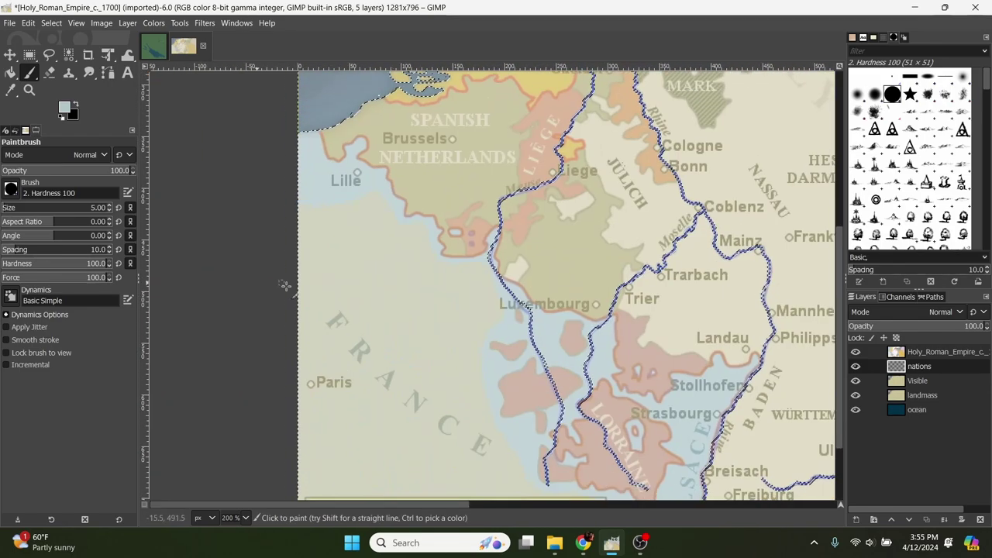
Hide the reference map and fill France's outer areas beside Lorraine with the brush enlarged to 21.
{"action": "scroll", "coordinate": [321, 372], "scroll_direction": "down", "scroll_amount": 3}
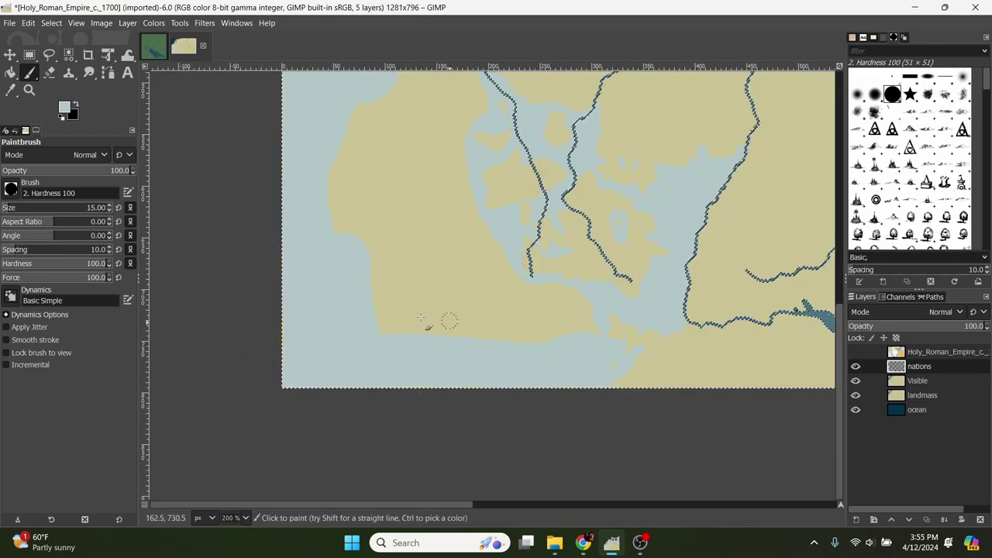
{"action": "scroll", "coordinate": [448, 321], "scroll_direction": "up", "scroll_amount": 2}
{"action": "left_click_drag", "start_coordinate": [444, 170], "coordinate": [403, 303]}
{"action": "scroll", "coordinate": [404, 303], "scroll_direction": "up", "scroll_amount": 5}
{"action": "scroll", "coordinate": [403, 303], "scroll_direction": "left", "scroll_amount": 1}
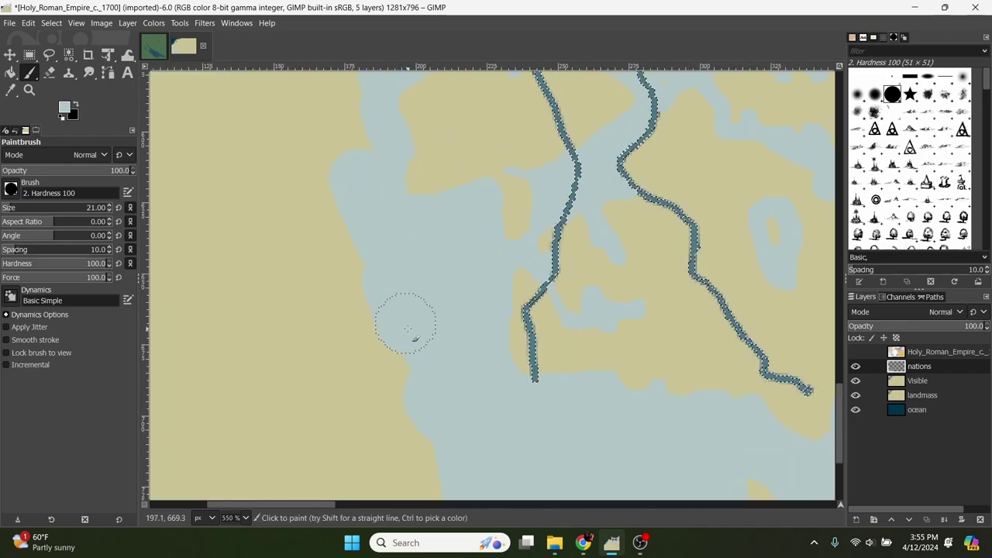
Enlarge the brush to 41 and fill the remaining interior of France.
{"action": "scroll", "coordinate": [403, 303], "scroll_direction": "down", "scroll_amount": 1}
{"action": "scroll", "coordinate": [454, 288], "scroll_direction": "up", "scroll_amount": 6}
{"action": "scroll", "coordinate": [455, 287], "scroll_direction": "down", "scroll_amount": 7}
{"action": "key", "text": "shift+bracketright"}
{"action": "key", "text": "shift+bracketright"}
{"action": "left_click_drag", "start_coordinate": [353, 410], "coordinate": [307, 278]}
{"action": "scroll", "coordinate": [307, 279], "scroll_direction": "down", "scroll_amount": 5}
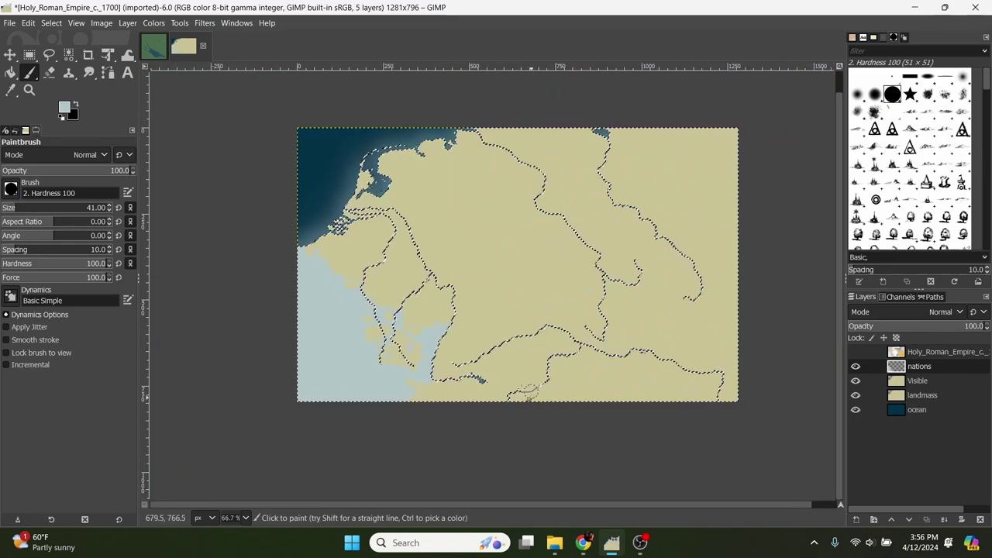
Check the painted area of France along its borders and show the reference map again.
{"action": "scroll", "coordinate": [466, 318], "scroll_direction": "down", "scroll_amount": 1}
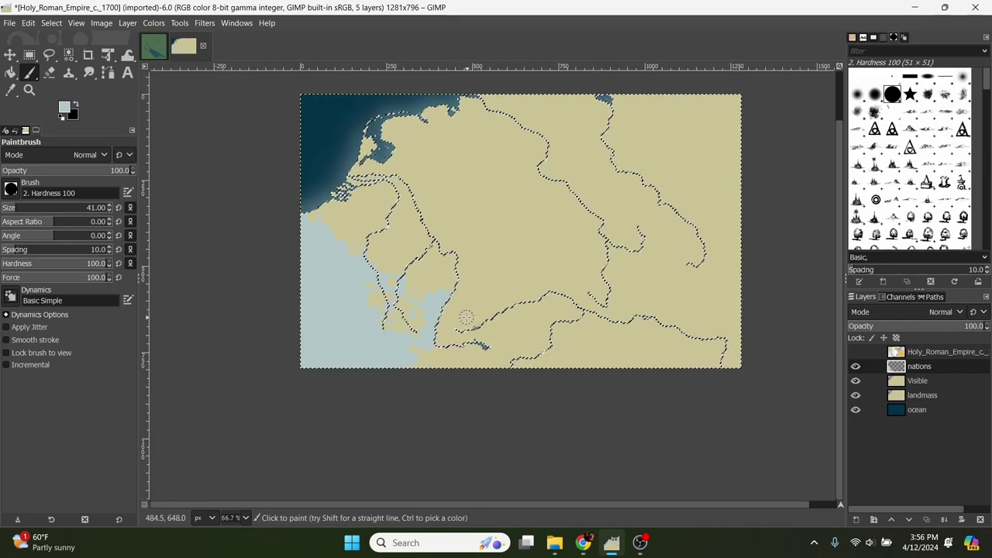
{"action": "scroll", "coordinate": [355, 303], "scroll_direction": "up", "scroll_amount": 3}
{"action": "left_click_drag", "start_coordinate": [370, 301], "coordinate": [341, 372]}
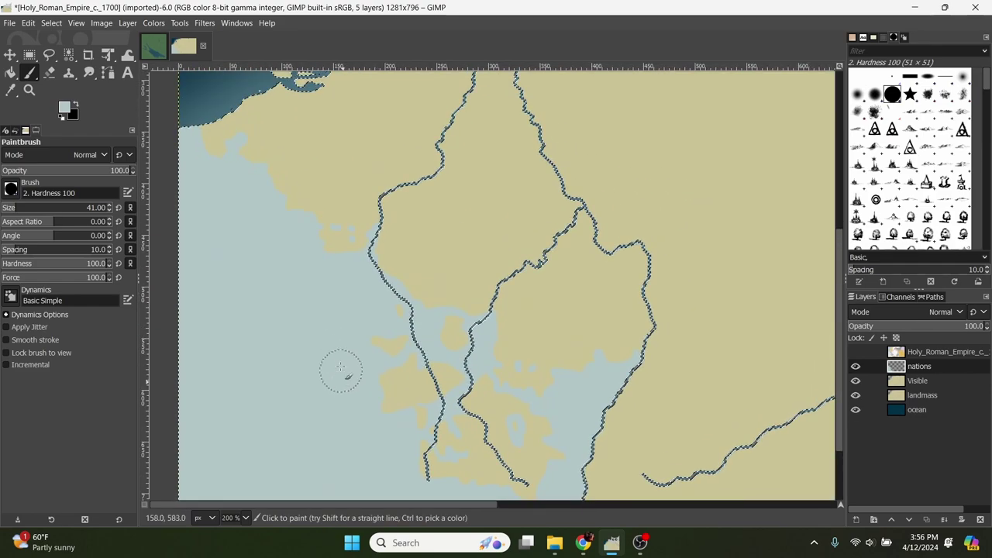
{"action": "left_click_drag", "start_coordinate": [307, 304], "coordinate": [294, 338]}
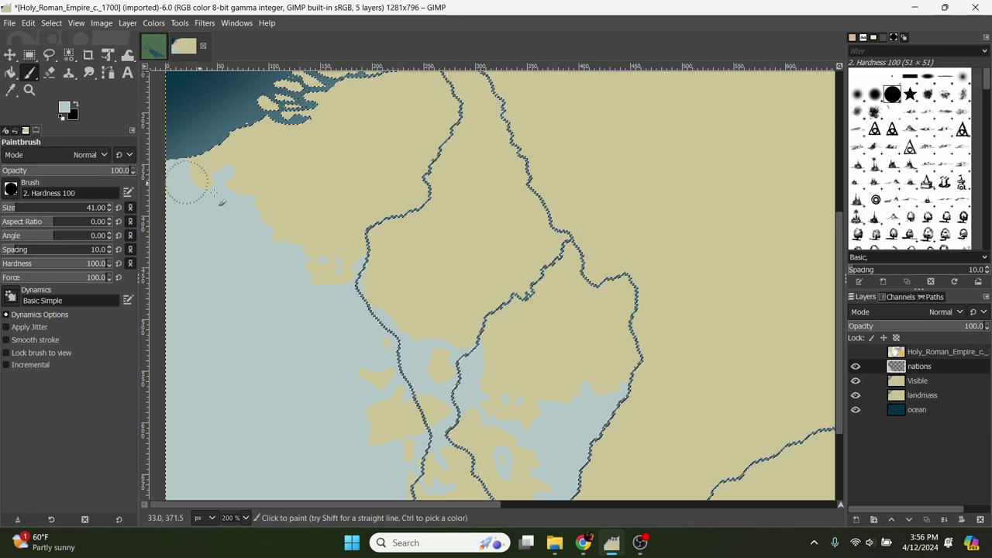
{"action": "left_click", "coordinate": [856, 352]}
Examine the Low Countries and Luxembourg with the reference layer at 100 opacity, and return it to 34.8.
{"action": "left_click_drag", "start_coordinate": [322, 259], "coordinate": [320, 273]}
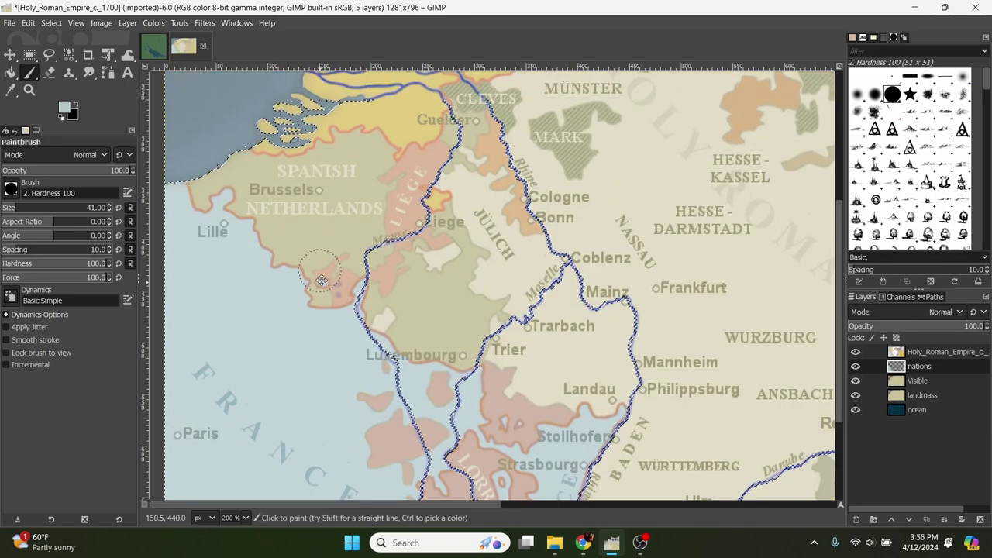
{"action": "scroll", "coordinate": [320, 262], "scroll_direction": "up", "scroll_amount": 2}
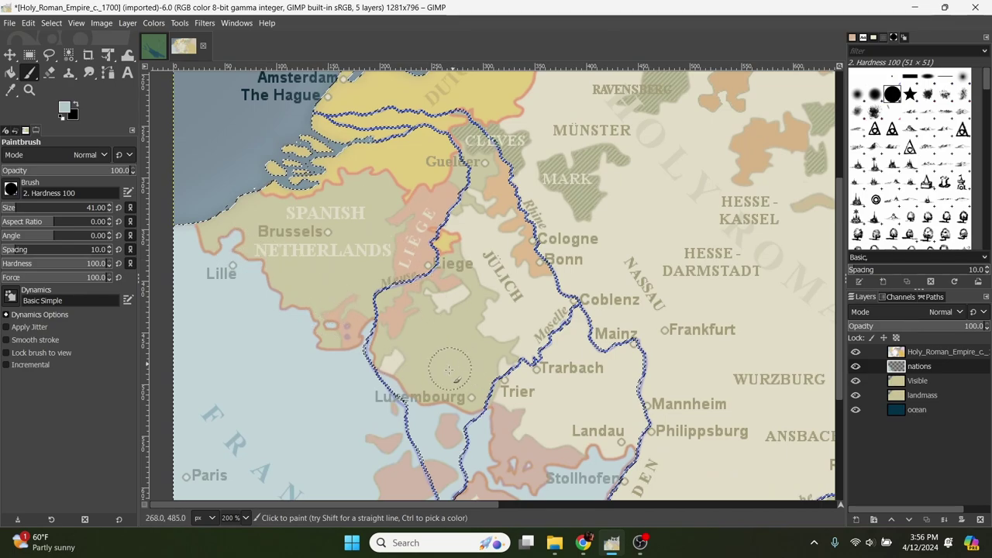
{"action": "scroll", "coordinate": [397, 332], "scroll_direction": "up", "scroll_amount": 5}
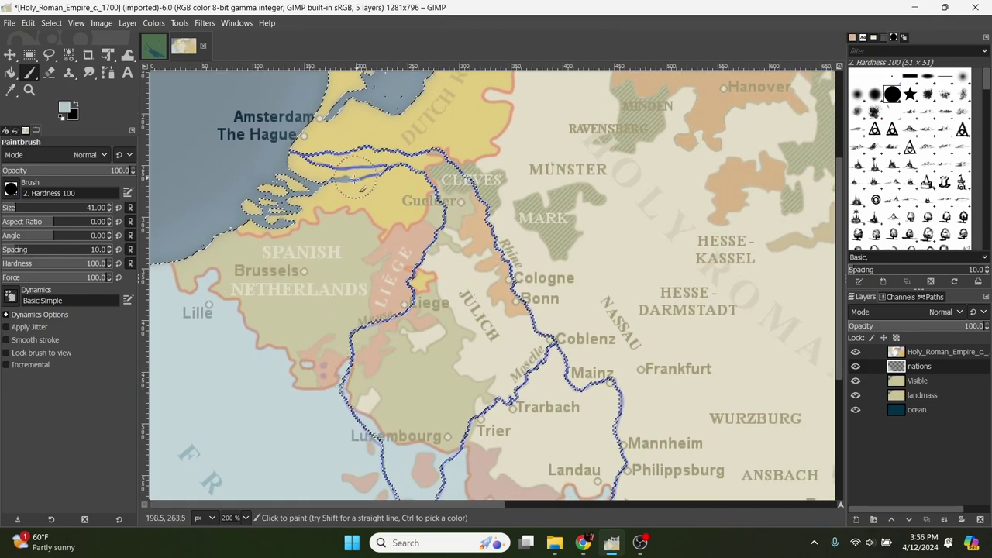
{"action": "left_click_drag", "start_coordinate": [752, 195], "coordinate": [796, 170]}
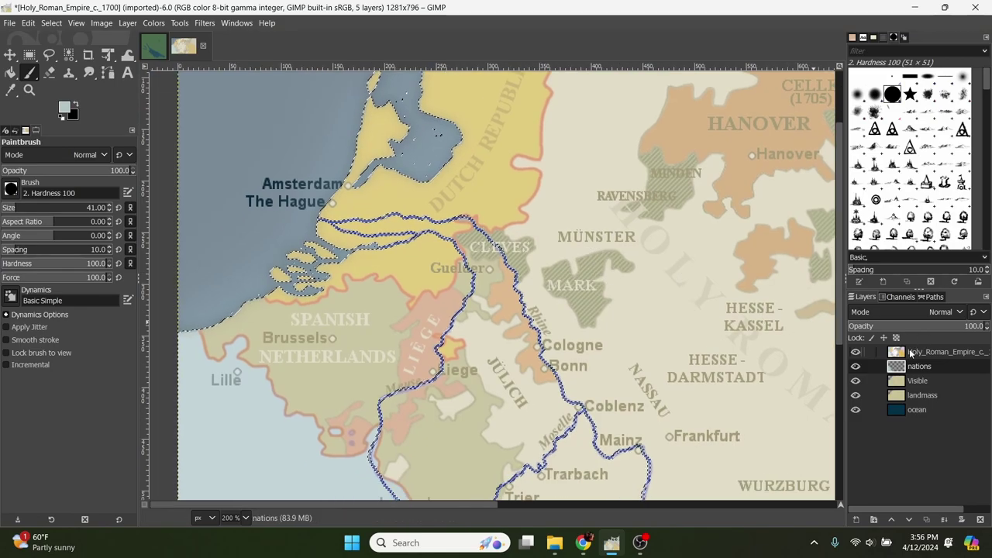
{"action": "left_click", "coordinate": [910, 352]}
{"action": "left_click_drag", "start_coordinate": [907, 325], "coordinate": [965, 325]}
{"action": "scroll", "coordinate": [346, 286], "scroll_direction": "down", "scroll_amount": 5}
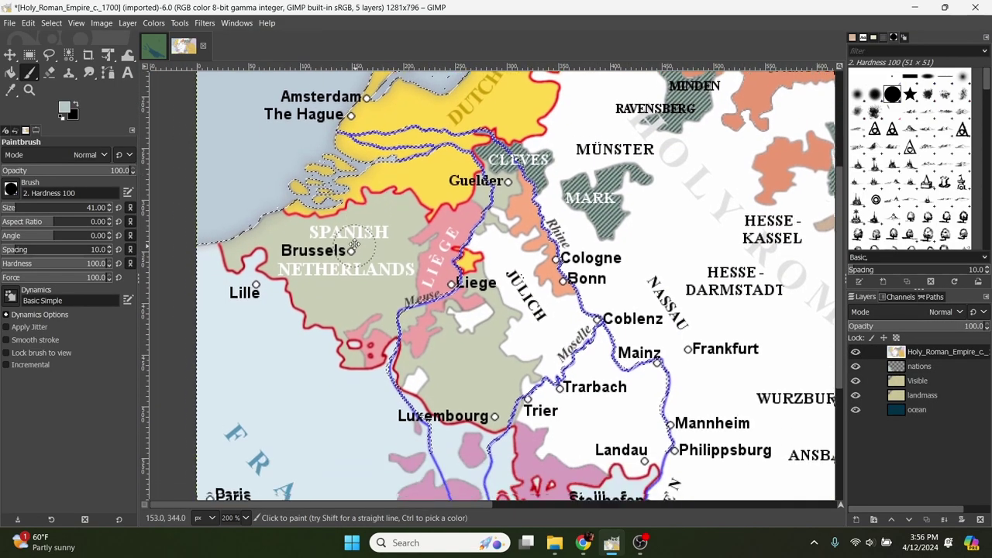
{"action": "left_click_drag", "start_coordinate": [596, 335], "coordinate": [624, 280]}
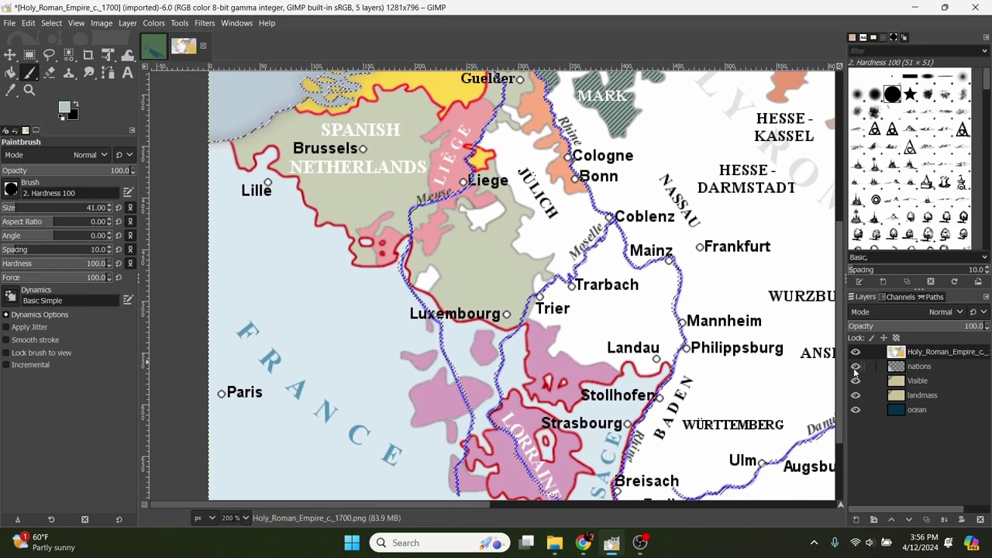
{"action": "left_click", "coordinate": [921, 327]}
{"action": "left_click", "coordinate": [897, 327]}
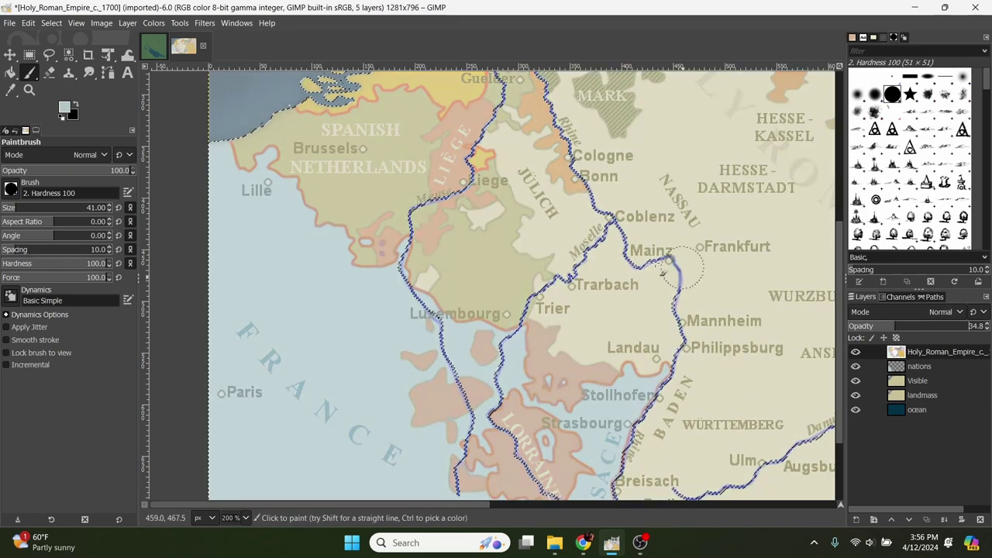
Set the foreground color to yellow-green d1d381 for the Spanish Netherlands.
{"action": "scroll", "coordinate": [504, 286], "scroll_direction": "up", "scroll_amount": 1}
{"action": "scroll", "coordinate": [504, 287], "scroll_direction": "right", "scroll_amount": 1}
{"action": "left_click", "coordinate": [65, 107]}
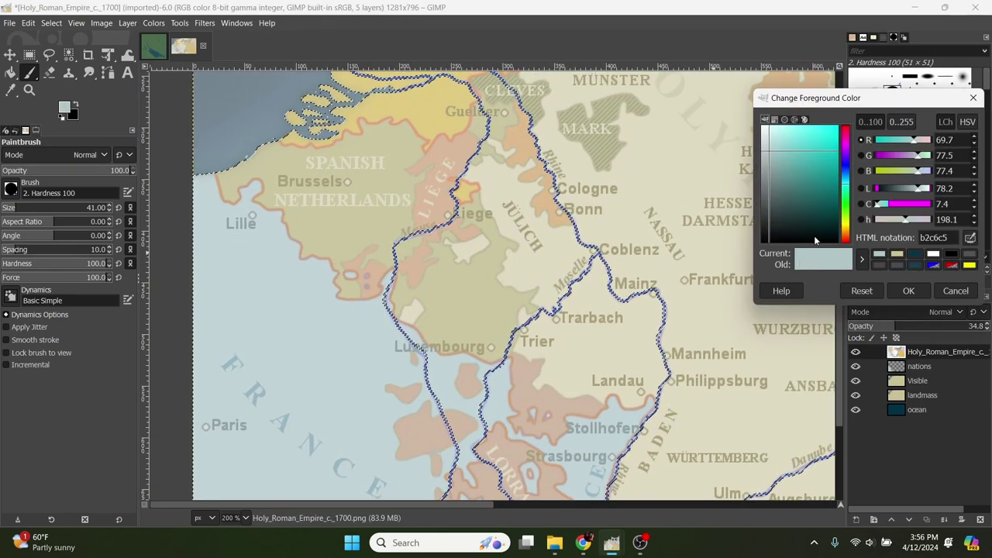
{"action": "left_click_drag", "start_coordinate": [850, 229], "coordinate": [849, 225]}
{"action": "left_click_drag", "start_coordinate": [823, 186], "coordinate": [800, 148]}
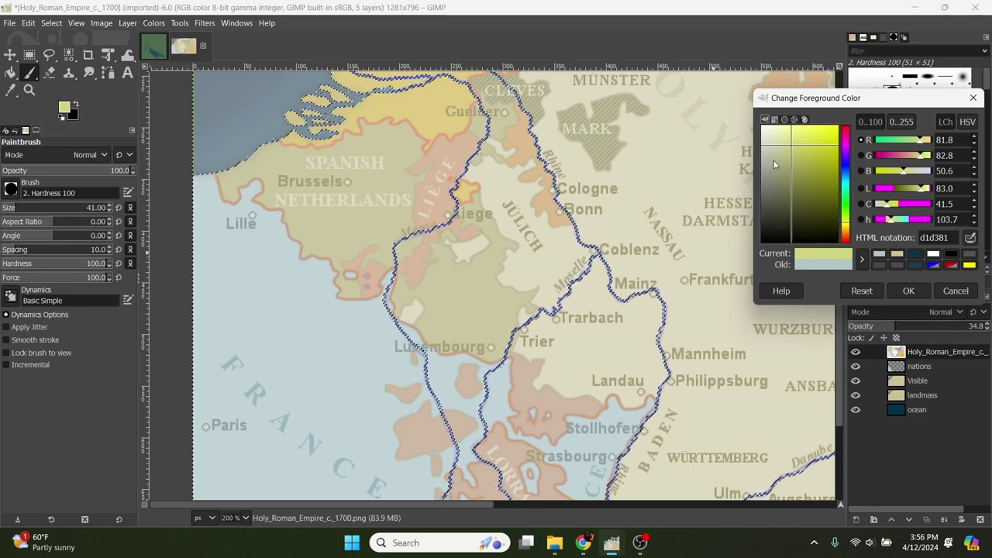
{"action": "left_click", "coordinate": [909, 290]}
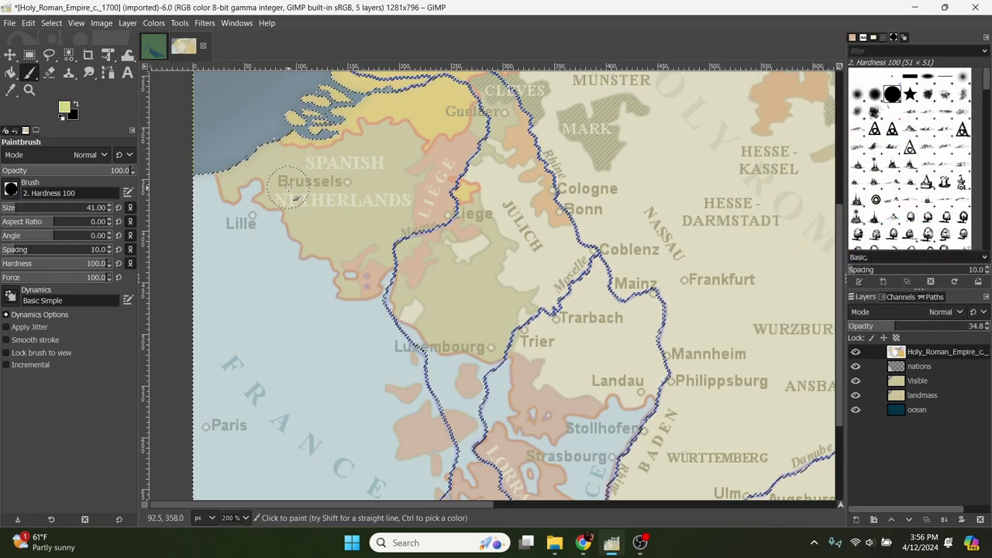
Reduce the brush size to 12, hide the reference map and make the nations layer active.
{"action": "left_click", "coordinate": [10, 208]}
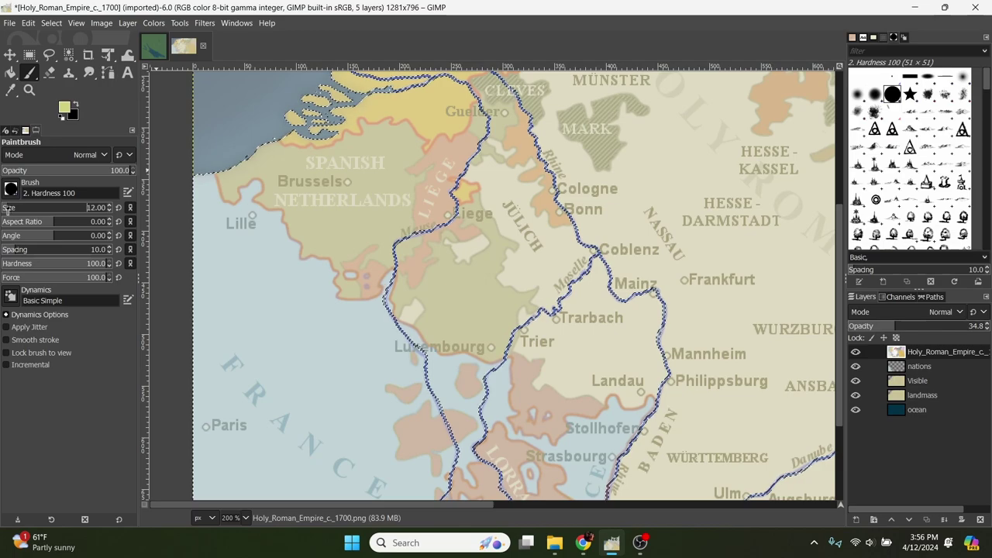
{"action": "left_click_drag", "start_coordinate": [241, 249], "coordinate": [392, 295]}
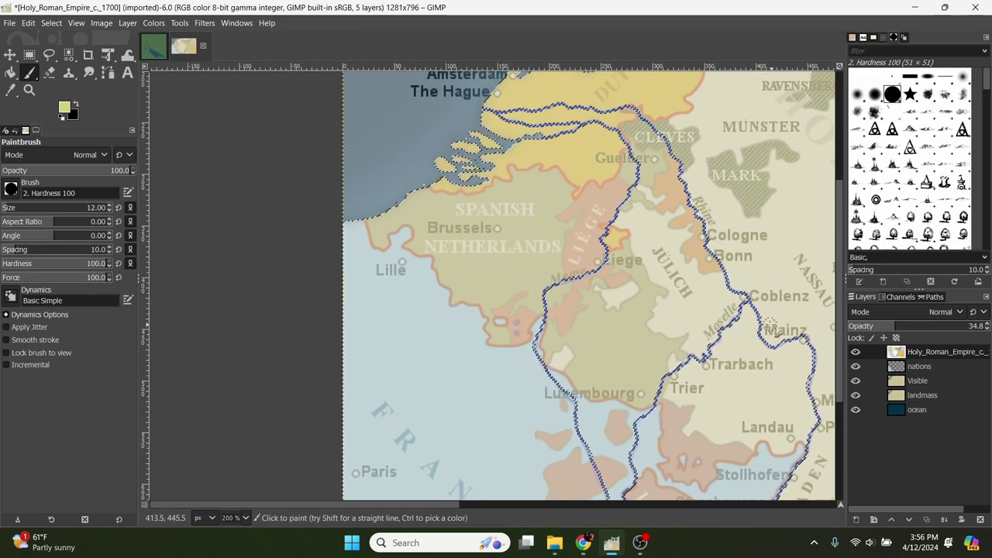
{"action": "scroll", "coordinate": [359, 225], "scroll_direction": "up", "scroll_amount": 7}
{"action": "scroll", "coordinate": [456, 231], "scroll_direction": "down", "scroll_amount": 2}
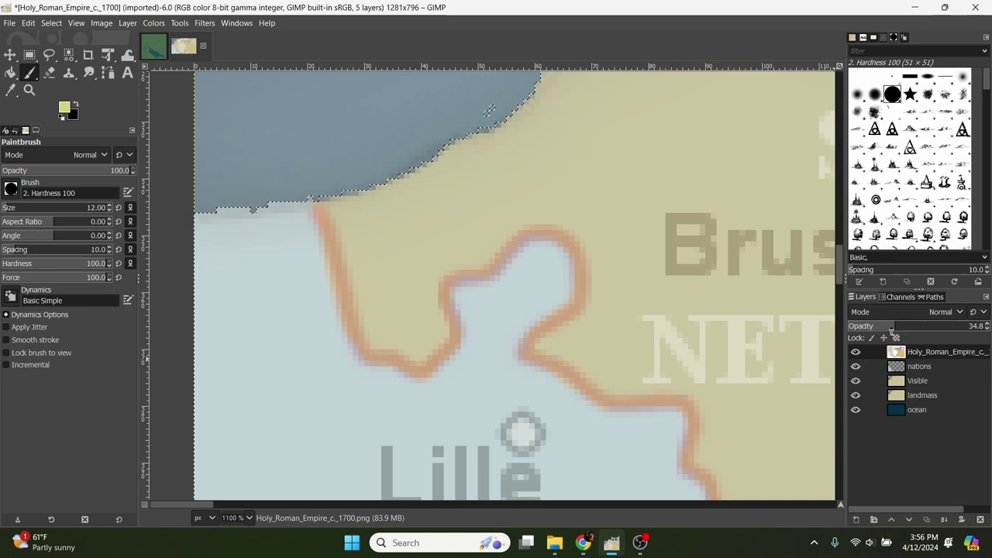
{"action": "left_click", "coordinate": [856, 352]}
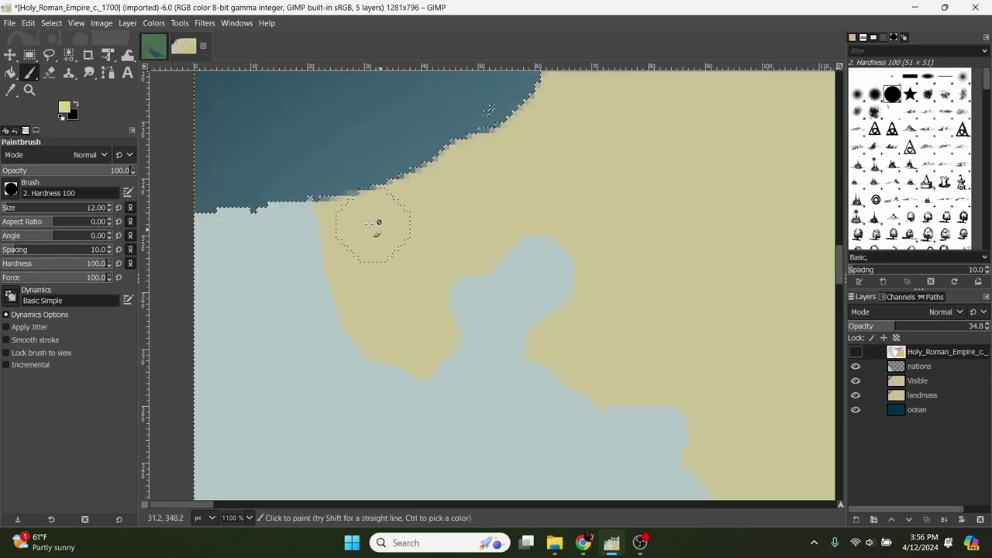
{"action": "left_click", "coordinate": [902, 374]}
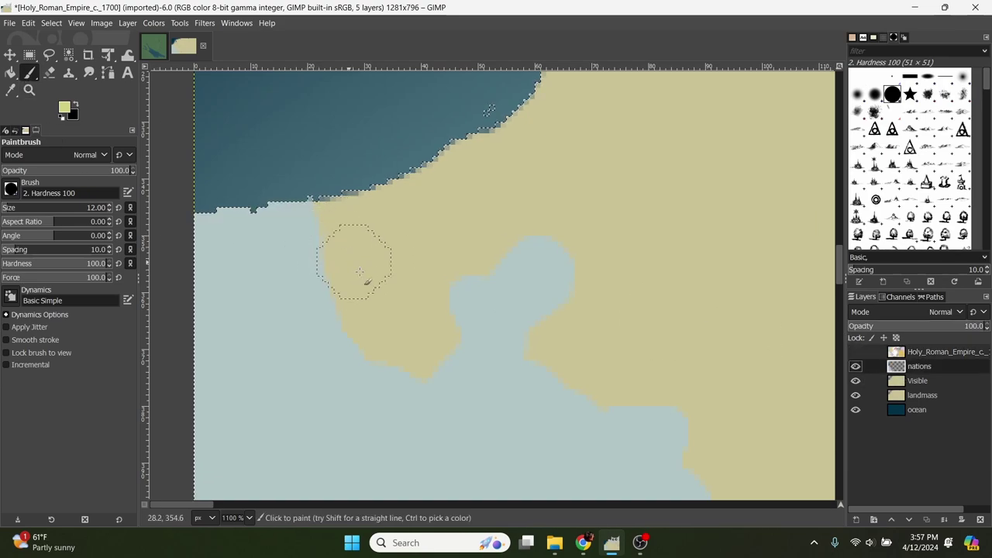
Paint the western coastal tip of the Spanish Netherlands along France's border with the brush reduced to 7.
{"action": "scroll", "coordinate": [17, 217], "scroll_direction": "down", "scroll_amount": 5}
{"action": "mouse_move", "coordinate": [339, 201]}
{"action": "left_mouse_down"}
{"action": "mouse_move", "coordinate": [356, 304]}
{"action": "mouse_move", "coordinate": [395, 348]}
{"action": "left_mouse_up"}
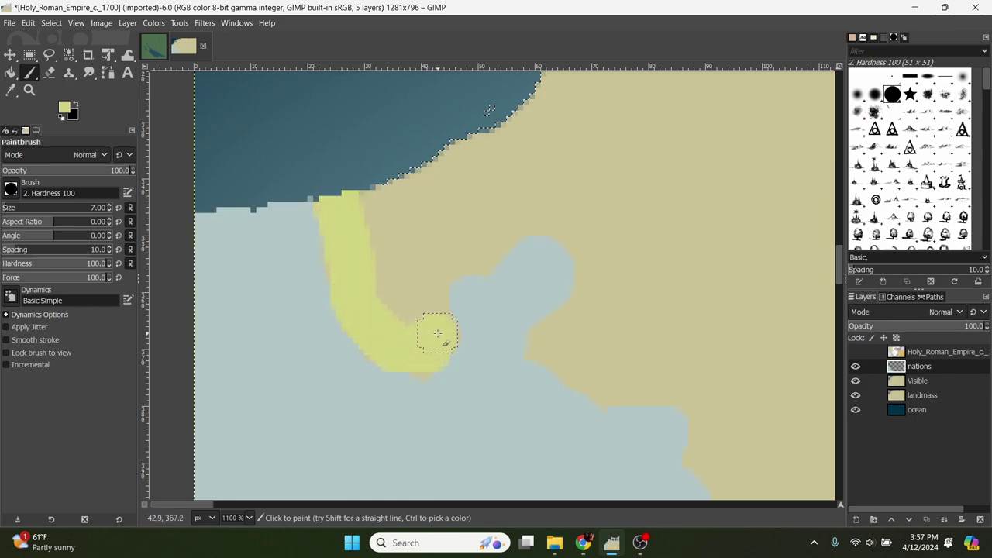
{"action": "left_click_drag", "start_coordinate": [395, 298], "coordinate": [389, 236]}
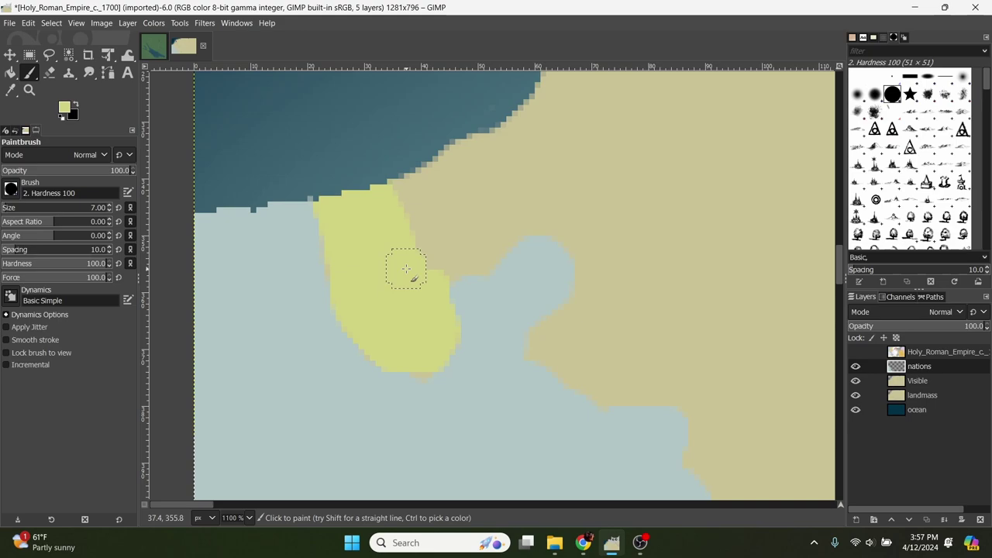
{"action": "left_click_drag", "start_coordinate": [403, 273], "coordinate": [365, 249]}
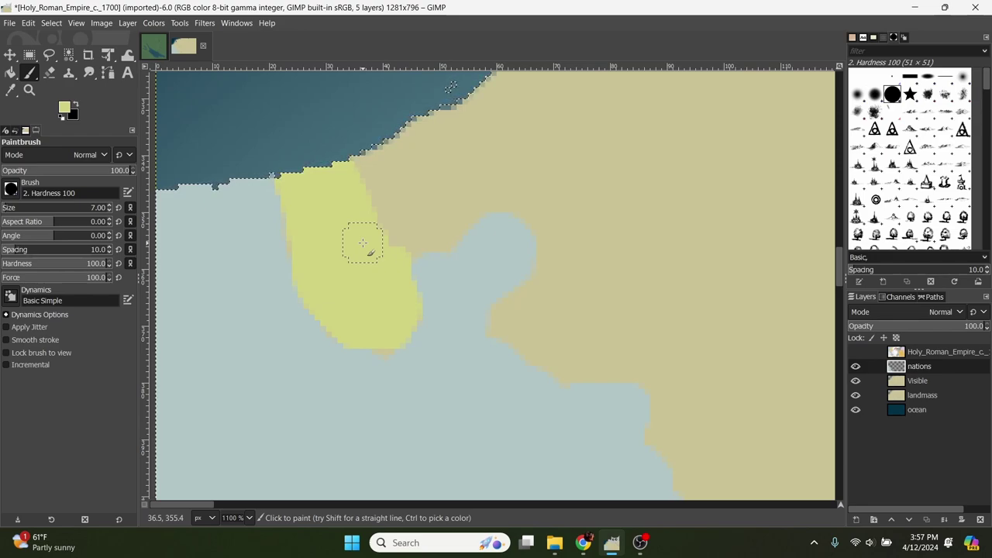
Examine the painted western tip of the Spanish Netherlands up close and against the whole map.
{"action": "scroll", "coordinate": [402, 284], "scroll_direction": "down", "scroll_amount": 6}
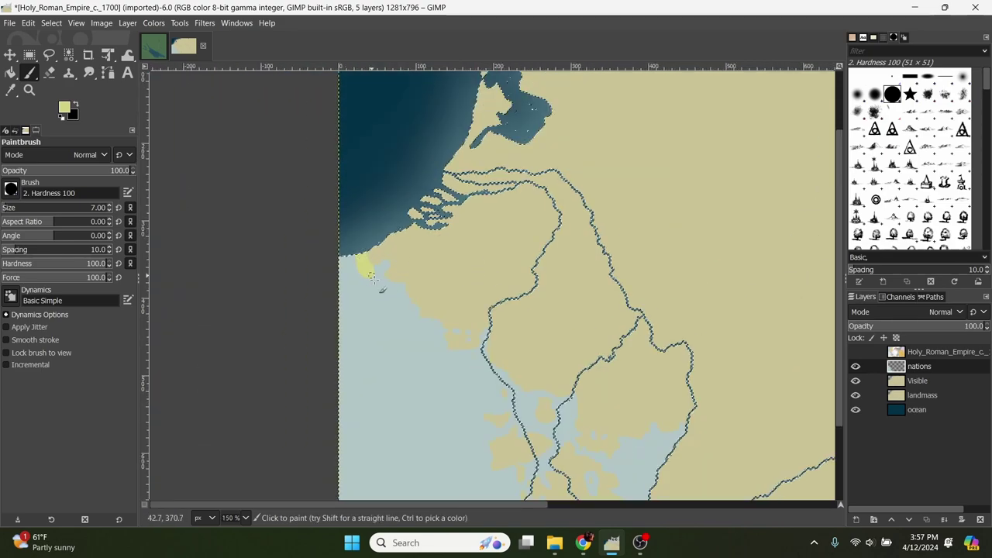
{"action": "scroll", "coordinate": [362, 273], "scroll_direction": "down", "scroll_amount": 2}
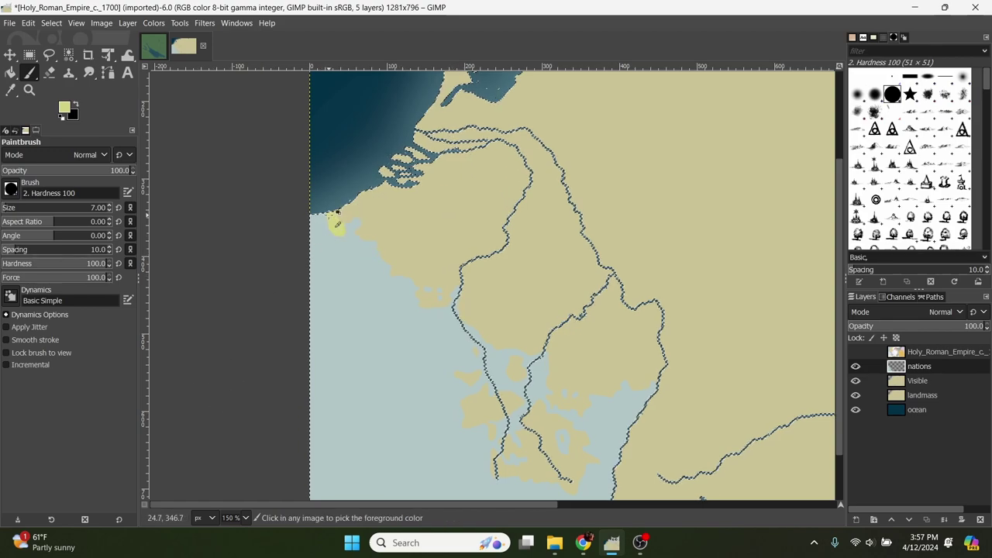
{"action": "scroll", "coordinate": [338, 224], "scroll_direction": "up", "scroll_amount": 8}
{"action": "scroll", "coordinate": [332, 231], "scroll_direction": "down", "scroll_amount": 3}
{"action": "left_click_drag", "start_coordinate": [400, 244], "coordinate": [339, 266]}
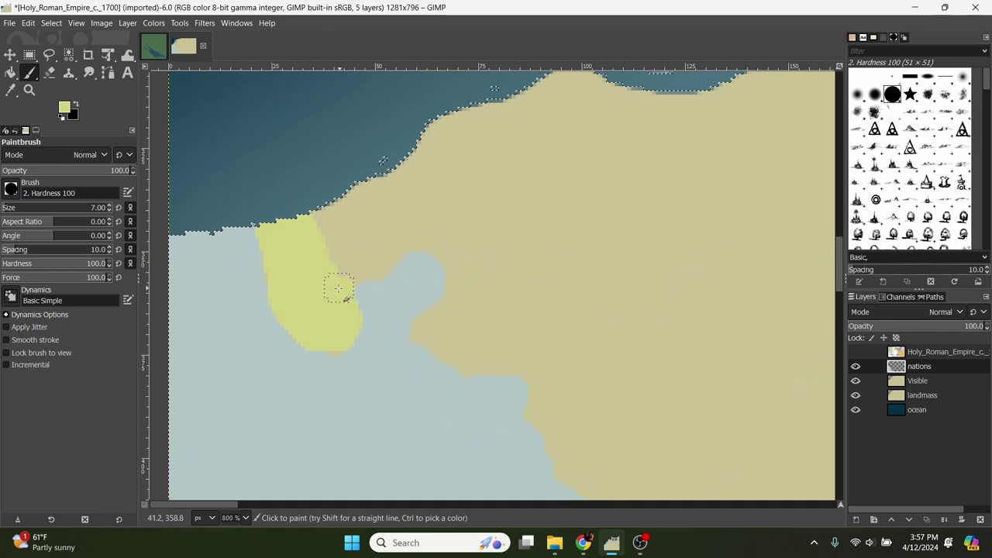
{"action": "scroll", "coordinate": [272, 318], "scroll_direction": "down", "scroll_amount": 1}
{"action": "scroll", "coordinate": [283, 317], "scroll_direction": "up", "scroll_amount": 1}
{"action": "scroll", "coordinate": [287, 317], "scroll_direction": "down", "scroll_amount": 1}
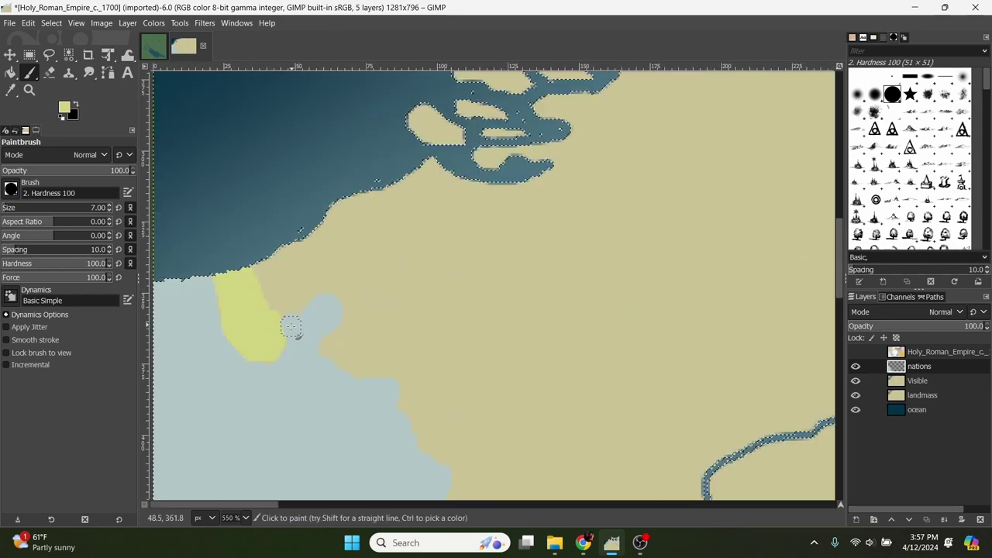
{"action": "scroll", "coordinate": [291, 326], "scroll_direction": "down", "scroll_amount": 4}
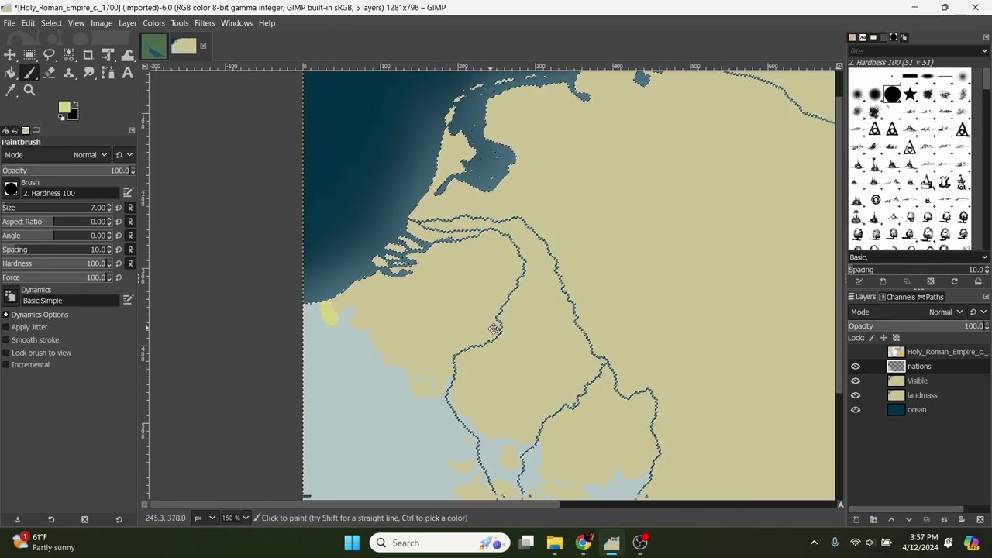
{"action": "scroll", "coordinate": [503, 331], "scroll_direction": "down", "scroll_amount": 2}
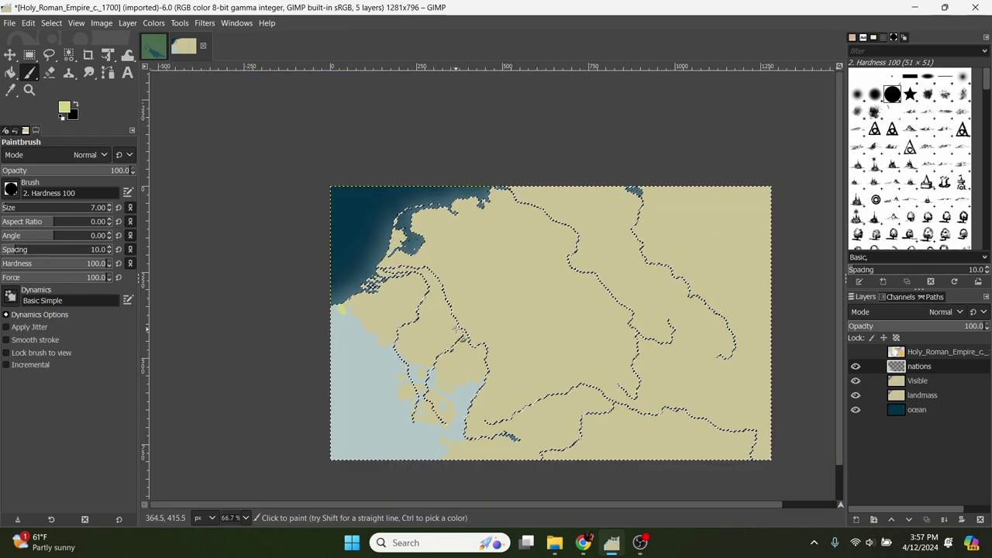
{"action": "scroll", "coordinate": [357, 306], "scroll_direction": "up", "scroll_amount": 9}
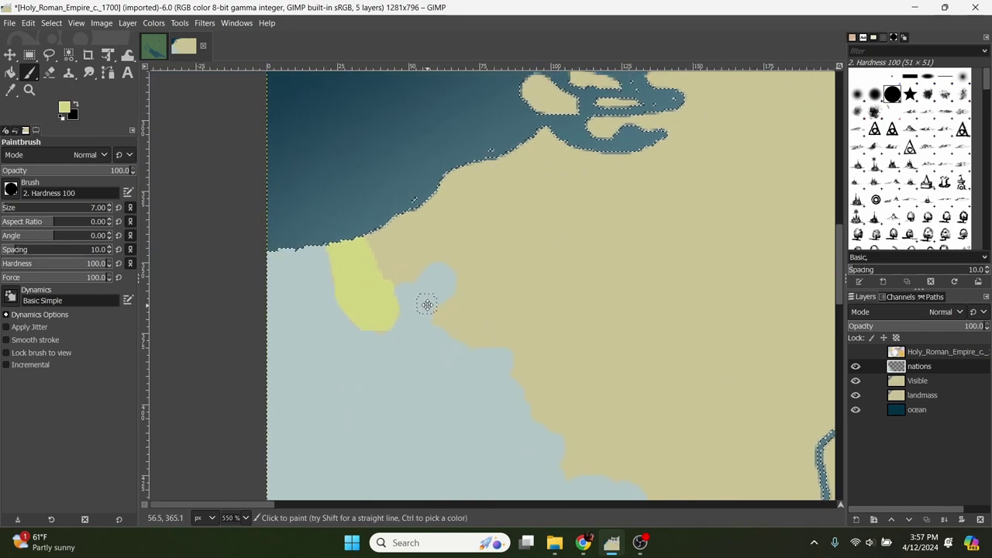
Reduce the brush to 5 and paint the Spanish Netherlands around the French inlet beside the western tip.
{"action": "left_click_drag", "start_coordinate": [397, 291], "coordinate": [318, 294]}
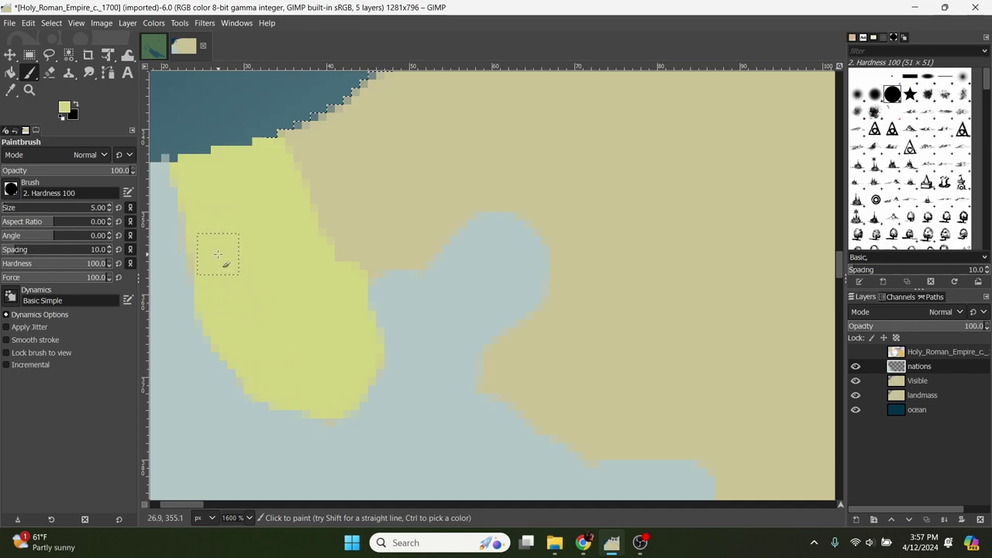
{"action": "mouse_move", "coordinate": [317, 249]}
{"action": "left_mouse_down"}
{"action": "mouse_move", "coordinate": [284, 298]}
{"action": "mouse_move", "coordinate": [294, 321]}
{"action": "mouse_move", "coordinate": [376, 287]}
{"action": "mouse_move", "coordinate": [398, 253]}
{"action": "mouse_move", "coordinate": [438, 239]}
{"action": "mouse_move", "coordinate": [474, 241]}
{"action": "mouse_move", "coordinate": [515, 267]}
{"action": "mouse_move", "coordinate": [530, 310]}
{"action": "mouse_move", "coordinate": [513, 361]}
{"action": "mouse_move", "coordinate": [454, 417]}
{"action": "left_mouse_up"}
{"action": "scroll", "coordinate": [523, 425], "scroll_direction": "down", "scroll_amount": 8, "text": "ctrl"}
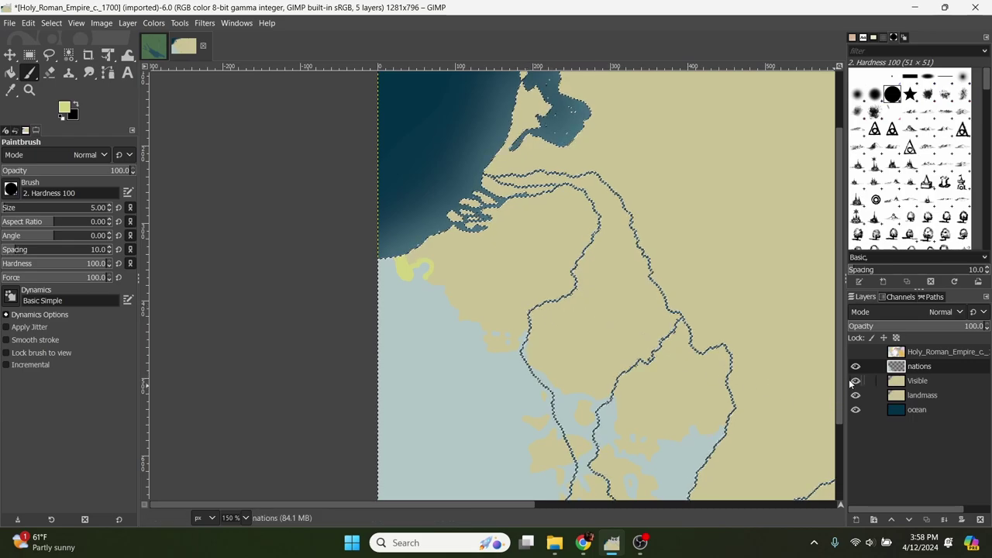
Show the reference map and outline the southern border of the Spanish Netherlands around the Liège exclave and the Meuse.
{"action": "left_click", "coordinate": [856, 353]}
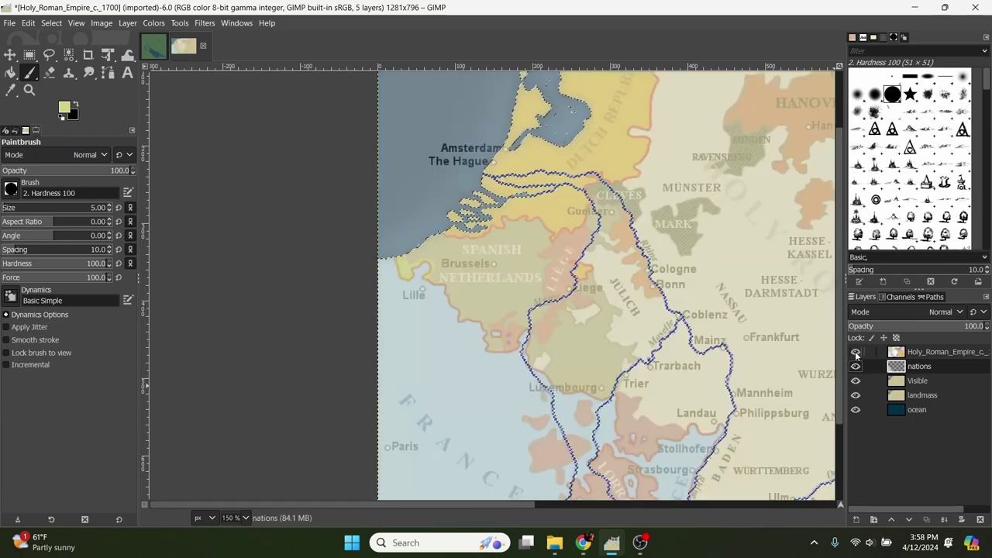
{"action": "scroll", "coordinate": [471, 316], "scroll_direction": "up", "scroll_amount": 7, "text": "ctrl"}
{"action": "scroll", "coordinate": [552, 275], "scroll_direction": "right", "scroll_amount": 3}
{"action": "left_click_drag", "start_coordinate": [489, 228], "coordinate": [489, 171]}
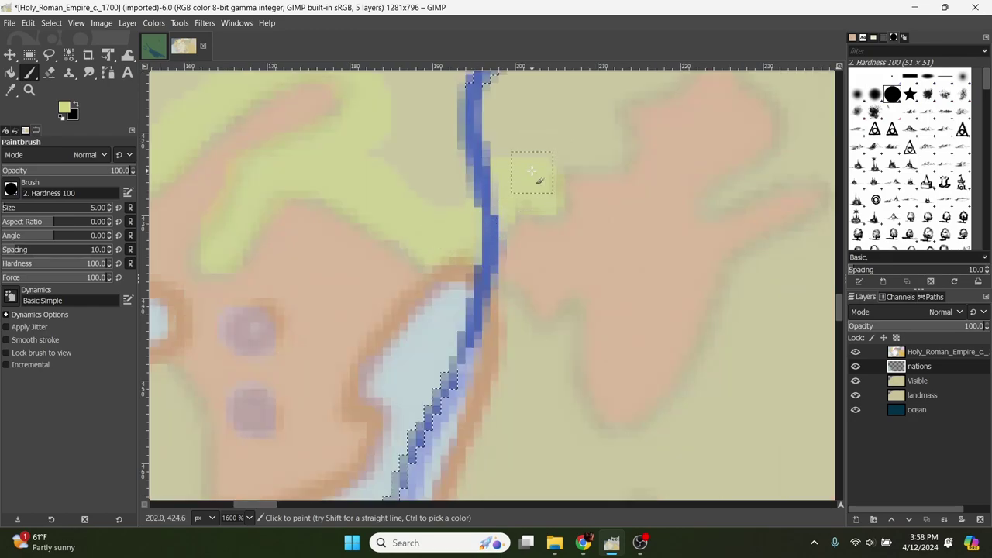
{"action": "scroll", "coordinate": [538, 191], "scroll_direction": "up", "scroll_amount": 5}
{"action": "left_click_drag", "start_coordinate": [469, 252], "coordinate": [399, 283]}
{"action": "scroll", "coordinate": [274, 303], "scroll_direction": "down", "scroll_amount": 3}
{"action": "left_click_drag", "start_coordinate": [299, 237], "coordinate": [357, 136]}
Outline the Spanish Netherlands along its eastern border with Liège and its northern border with the Dutch Republic.
{"action": "scroll", "coordinate": [436, 195], "scroll_direction": "up", "scroll_amount": 7}
{"action": "scroll", "coordinate": [436, 195], "scroll_direction": "up", "scroll_amount": 3}
{"action": "left_click_drag", "start_coordinate": [434, 333], "coordinate": [439, 208]}
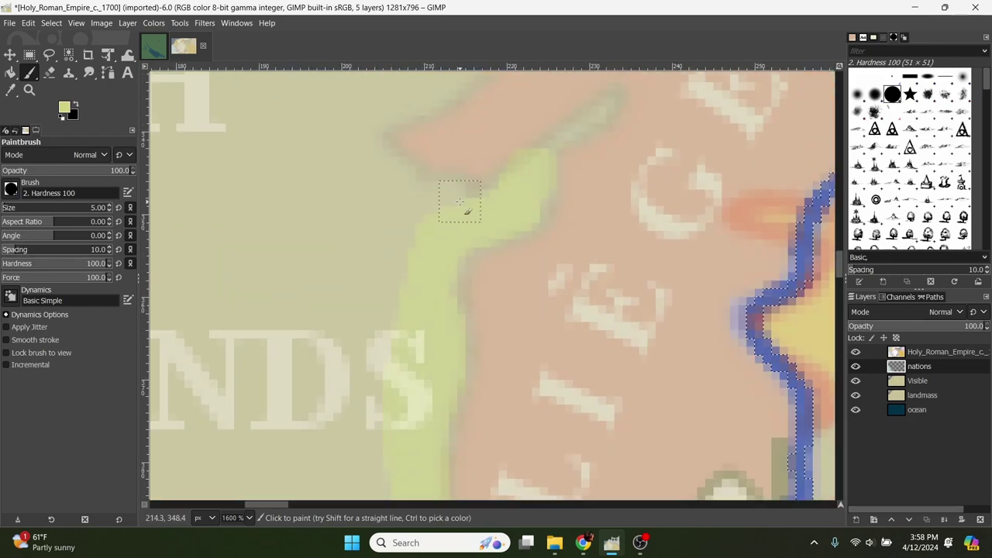
{"action": "scroll", "coordinate": [438, 209], "scroll_direction": "up", "scroll_amount": 2}
{"action": "scroll", "coordinate": [547, 182], "scroll_direction": "up", "scroll_amount": 2}
{"action": "left_click_drag", "start_coordinate": [341, 287], "coordinate": [461, 194]}
{"action": "scroll", "coordinate": [461, 195], "scroll_direction": "up", "scroll_amount": 4}
{"action": "left_click_drag", "start_coordinate": [620, 326], "coordinate": [509, 181]}
{"action": "scroll", "coordinate": [509, 181], "scroll_direction": "down", "scroll_amount": 5, "text": "ctrl"}
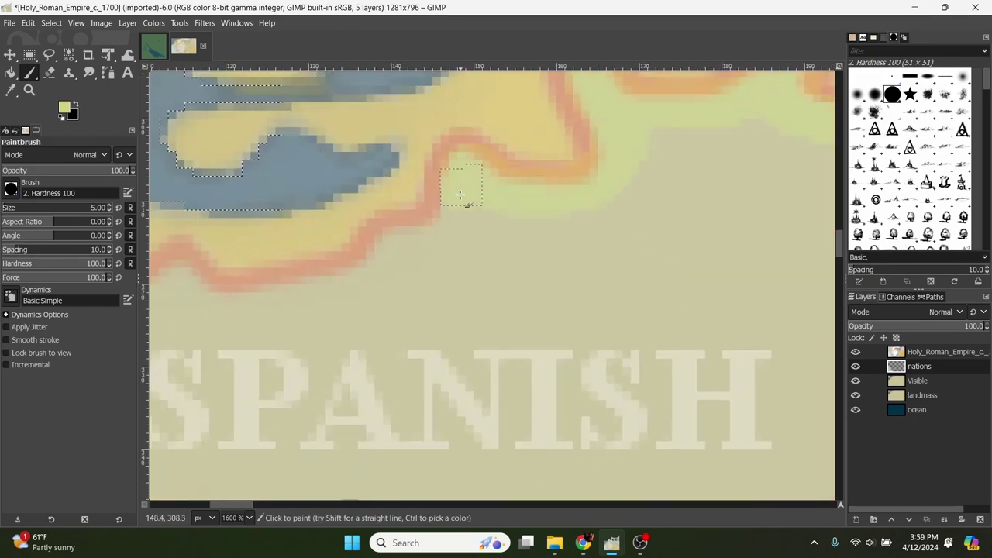
Hide the reference map and paint the southern tip of the Spanish Netherlands up to its French border.
{"action": "scroll", "coordinate": [272, 210], "scroll_direction": "up", "scroll_amount": 4, "text": "ctrl"}
{"action": "scroll", "coordinate": [388, 287], "scroll_direction": "down", "scroll_amount": 3, "text": "ctrl"}
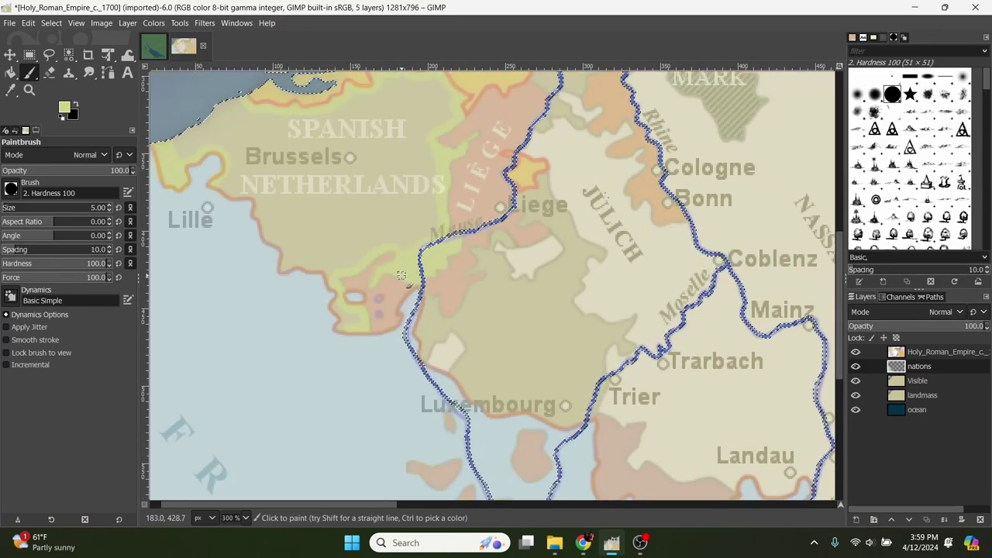
{"action": "scroll", "coordinate": [402, 275], "scroll_direction": "up", "scroll_amount": 2}
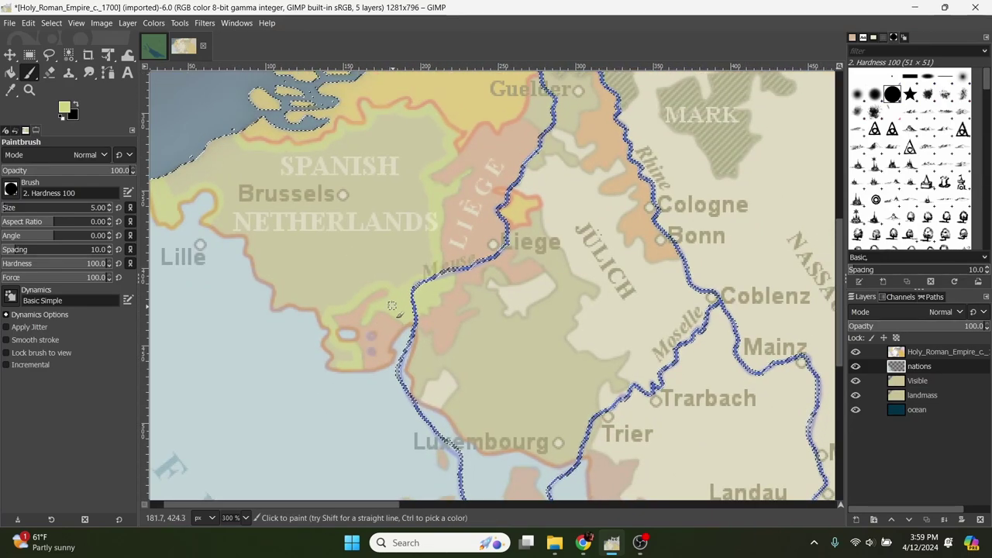
{"action": "scroll", "coordinate": [402, 275], "scroll_direction": "left", "scroll_amount": 4}
{"action": "left_click", "coordinate": [856, 381]}
{"action": "left_click", "coordinate": [856, 351]}
{"action": "scroll", "coordinate": [462, 397], "scroll_direction": "up", "scroll_amount": 4, "text": "ctrl"}
{"action": "scroll", "coordinate": [463, 397], "scroll_direction": "up", "scroll_amount": 3, "text": "ctrl"}
{"action": "left_click_drag", "start_coordinate": [462, 397], "coordinate": [375, 249]}
{"action": "scroll", "coordinate": [421, 315], "scroll_direction": "down", "scroll_amount": 2, "text": "ctrl"}
{"action": "left_click_drag", "start_coordinate": [421, 315], "coordinate": [392, 286]}
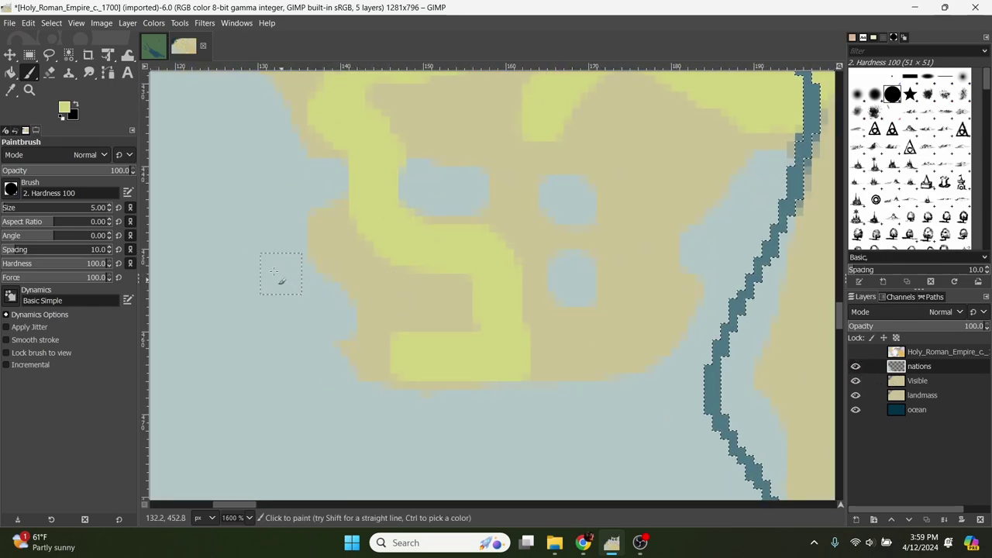
Reduce the brush to 3 and fill the edges and gaps of the Spanish Netherlands' southern tip.
{"action": "left_click", "coordinate": [110, 214]}
{"action": "scroll", "coordinate": [372, 355], "scroll_direction": "up", "scroll_amount": 2, "text": "ctrl"}
{"action": "mouse_move", "coordinate": [350, 344]}
{"action": "left_mouse_down"}
{"action": "mouse_move", "coordinate": [321, 343]}
{"action": "mouse_move", "coordinate": [359, 371]}
{"action": "mouse_move", "coordinate": [459, 387]}
{"action": "mouse_move", "coordinate": [537, 386]}
{"action": "left_mouse_up"}
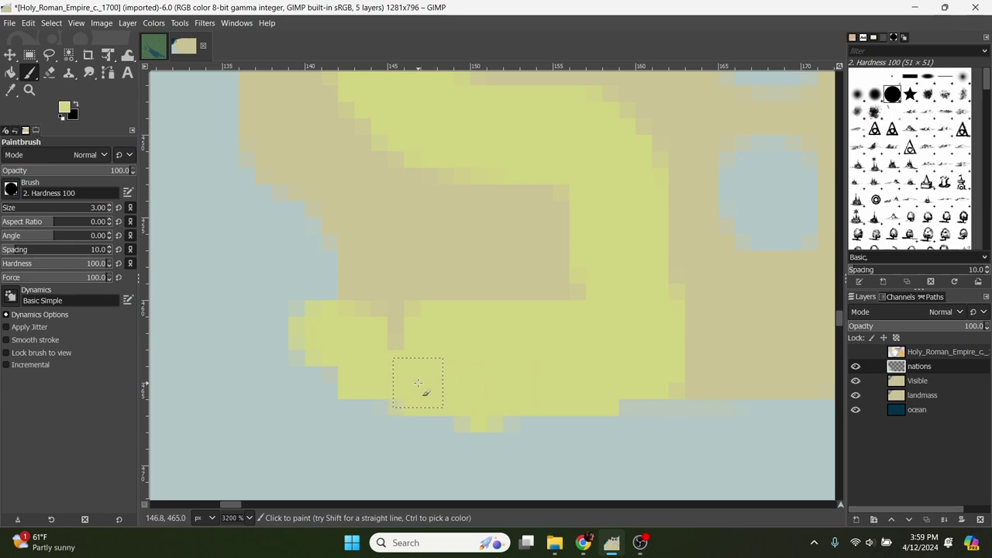
{"action": "scroll", "coordinate": [396, 295], "scroll_direction": "up", "scroll_amount": 1}
{"action": "mouse_move", "coordinate": [392, 345]}
{"action": "left_mouse_down"}
{"action": "mouse_move", "coordinate": [367, 354]}
{"action": "mouse_move", "coordinate": [359, 288]}
{"action": "mouse_move", "coordinate": [276, 159]}
{"action": "mouse_move", "coordinate": [321, 107]}
{"action": "mouse_move", "coordinate": [327, 172]}
{"action": "left_mouse_up"}
{"action": "mouse_move", "coordinate": [320, 229]}
{"action": "left_mouse_down"}
{"action": "mouse_move", "coordinate": [407, 220]}
{"action": "mouse_move", "coordinate": [442, 348]}
{"action": "mouse_move", "coordinate": [575, 255]}
{"action": "left_mouse_up"}
{"action": "left_click_drag", "start_coordinate": [484, 231], "coordinate": [512, 429]}
{"action": "left_click_drag", "start_coordinate": [585, 349], "coordinate": [547, 333]}
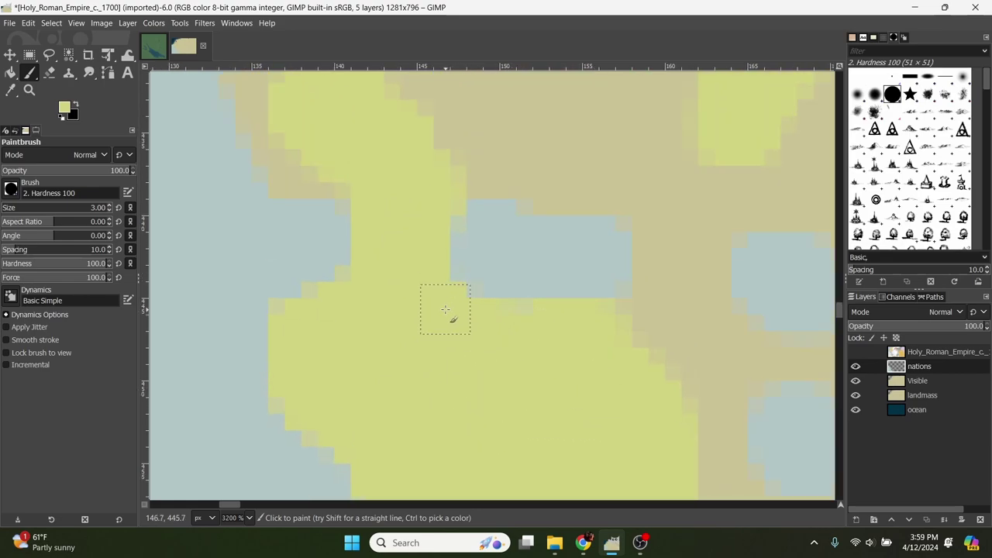
Fill the Spanish Netherlands' strip along the French border north of the southern tip with the size 3 brush.
{"action": "left_click_drag", "start_coordinate": [446, 194], "coordinate": [548, 183]}
{"action": "mouse_move", "coordinate": [213, 245]}
{"action": "left_mouse_down"}
{"action": "mouse_move", "coordinate": [393, 359]}
{"action": "mouse_move", "coordinate": [439, 334]}
{"action": "mouse_move", "coordinate": [256, 183]}
{"action": "mouse_move", "coordinate": [287, 144]}
{"action": "left_mouse_up"}
{"action": "left_click_drag", "start_coordinate": [286, 143], "coordinate": [652, 365]}
{"action": "left_click_drag", "start_coordinate": [652, 258], "coordinate": [263, 155]}
{"action": "left_click_drag", "start_coordinate": [263, 155], "coordinate": [493, 295]}
{"action": "left_click_drag", "start_coordinate": [372, 155], "coordinate": [503, 447]}
{"action": "mouse_move", "coordinate": [465, 457]}
{"action": "left_mouse_down"}
{"action": "mouse_move", "coordinate": [310, 202]}
{"action": "mouse_move", "coordinate": [616, 447]}
{"action": "mouse_move", "coordinate": [314, 140]}
{"action": "left_mouse_up"}
Enlarge the brush to 14 and fill the remaining interior of the Spanish Netherlands.
{"action": "scroll", "coordinate": [615, 448], "scroll_direction": "down", "scroll_amount": 1}
{"action": "key", "text": "bracketright"}
{"action": "key", "text": "bracketright"}
{"action": "key", "text": "bracketright"}
{"action": "key", "text": "bracketright"}
{"action": "key", "text": "bracketright"}
{"action": "key", "text": "bracketright"}
{"action": "key", "text": "bracketright"}
{"action": "key", "text": "bracketright"}
{"action": "key", "text": "bracketright"}
{"action": "key", "text": "bracketright"}
{"action": "key", "text": "bracketright"}
{"action": "mouse_move", "coordinate": [342, 86]}
{"action": "left_mouse_down"}
{"action": "mouse_move", "coordinate": [430, 124]}
{"action": "mouse_move", "coordinate": [590, 364]}
{"action": "left_mouse_up"}
{"action": "scroll", "coordinate": [465, 311], "scroll_direction": "down", "scroll_amount": 4}
{"action": "left_click_drag", "start_coordinate": [336, 269], "coordinate": [567, 388]}
{"action": "mouse_move", "coordinate": [354, 208]}
{"action": "left_mouse_down"}
{"action": "mouse_move", "coordinate": [569, 403]}
{"action": "mouse_move", "coordinate": [462, 366]}
{"action": "left_mouse_up"}
{"action": "mouse_move", "coordinate": [635, 178]}
{"action": "left_mouse_down"}
{"action": "mouse_move", "coordinate": [618, 302]}
{"action": "mouse_move", "coordinate": [461, 288]}
{"action": "mouse_move", "coordinate": [316, 456]}
{"action": "left_mouse_up"}
{"action": "mouse_move", "coordinate": [376, 276]}
{"action": "left_mouse_down"}
{"action": "mouse_move", "coordinate": [511, 245]}
{"action": "mouse_move", "coordinate": [373, 330]}
{"action": "left_mouse_up"}
{"action": "scroll", "coordinate": [372, 337], "scroll_direction": "down", "scroll_amount": 2}
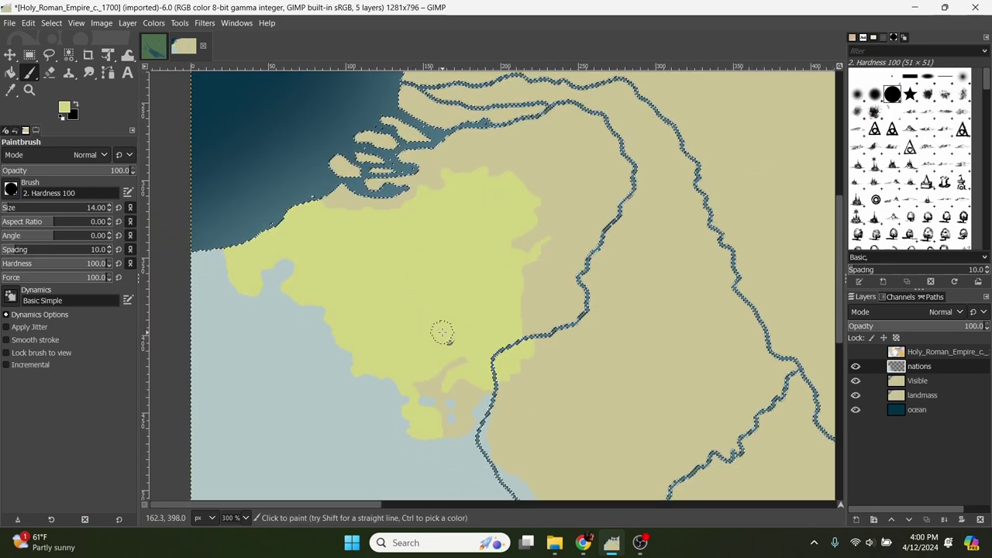
Show the reference map again and examine the painted Spanish Netherlands and the neighboring states across the whole map.
{"action": "left_click", "coordinate": [856, 352]}
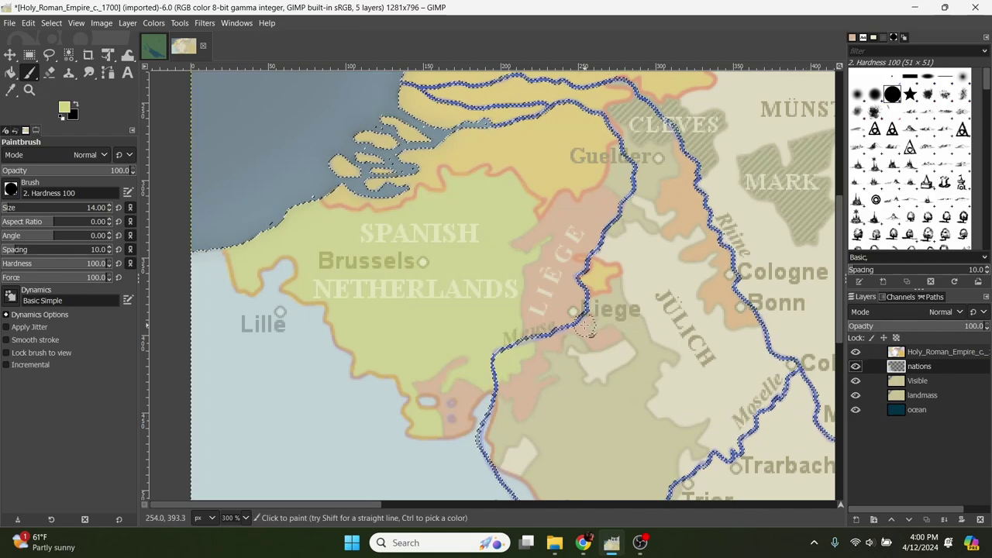
{"action": "scroll", "coordinate": [560, 280], "scroll_direction": "right", "scroll_amount": 2}
{"action": "key", "text": "1"}
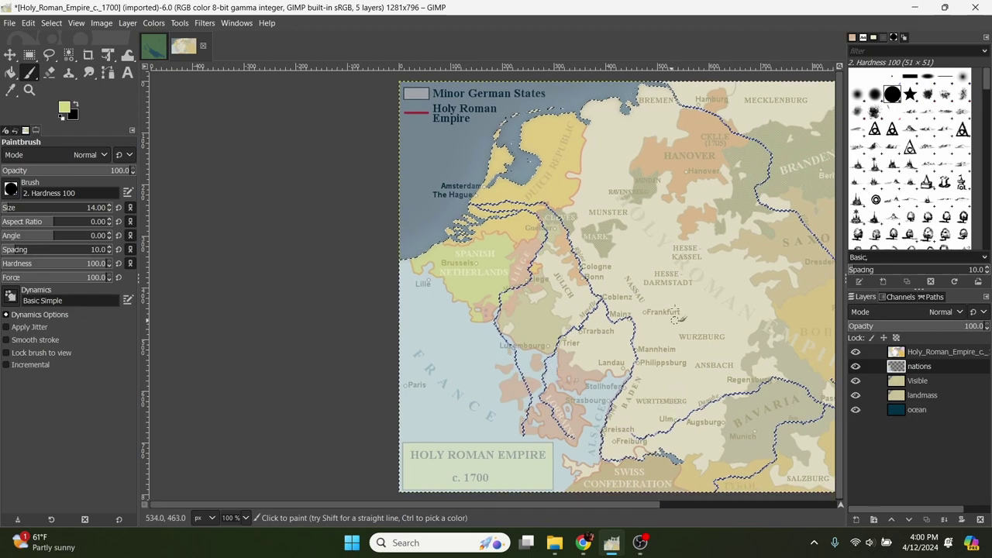
{"action": "scroll", "coordinate": [477, 254], "scroll_direction": "right", "scroll_amount": 3}
{"action": "scroll", "coordinate": [573, 256], "scroll_direction": "left", "scroll_amount": 1}
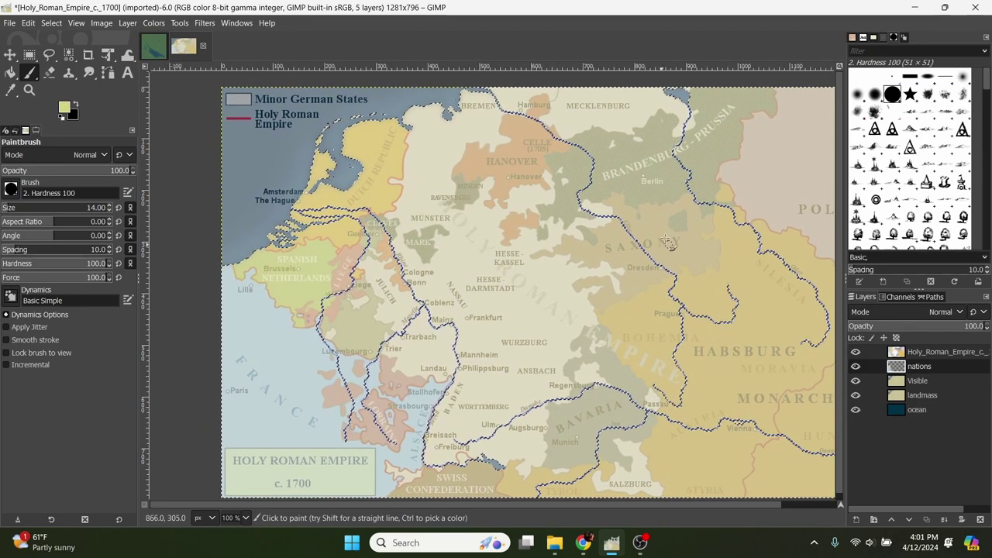
{"action": "scroll", "coordinate": [467, 330], "scroll_direction": "left", "scroll_amount": 3}
{"action": "scroll", "coordinate": [589, 283], "scroll_direction": "right", "scroll_amount": 1}
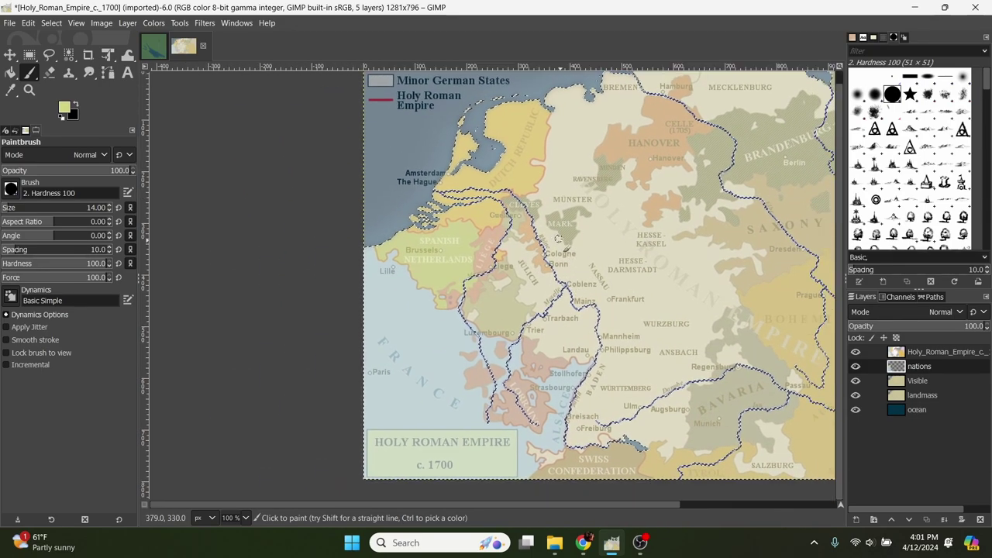
{"action": "scroll", "coordinate": [540, 266], "scroll_direction": "right", "scroll_amount": 1}
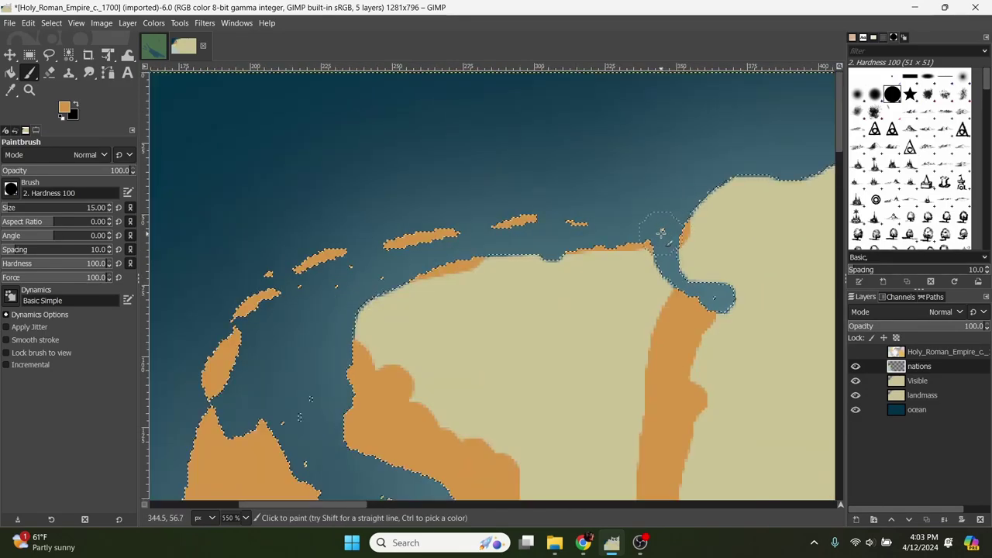
Choose a muted rose foreground color for Liège and check its painted territory on the nations layer against the reference map.
{"action": "left_click", "coordinate": [856, 352]}
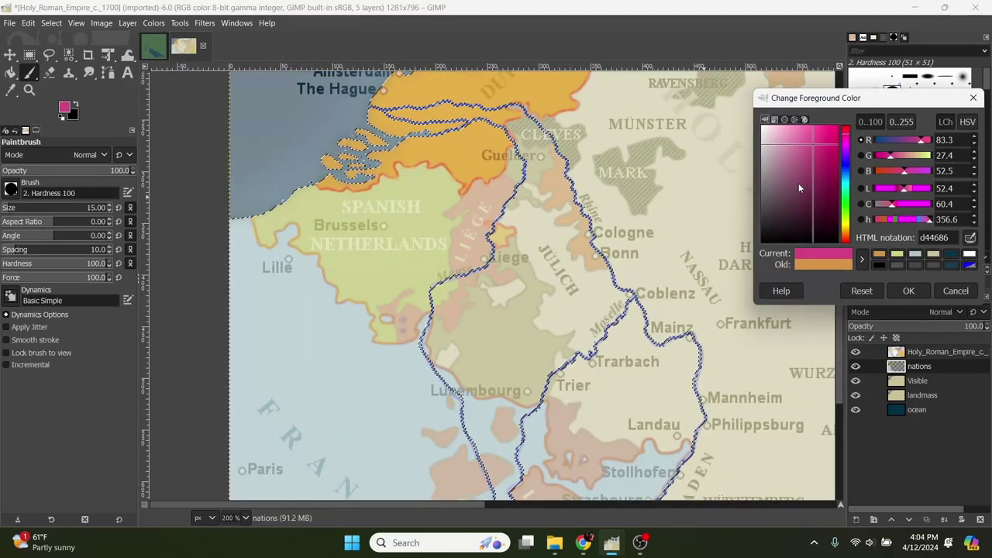
{"action": "left_click", "coordinate": [786, 151]}
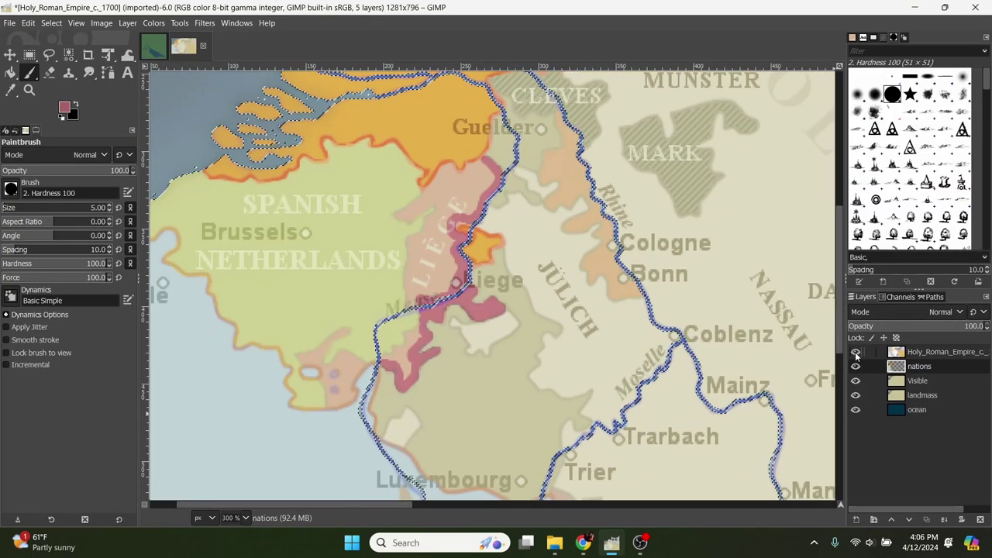
{"action": "left_click", "coordinate": [856, 352]}
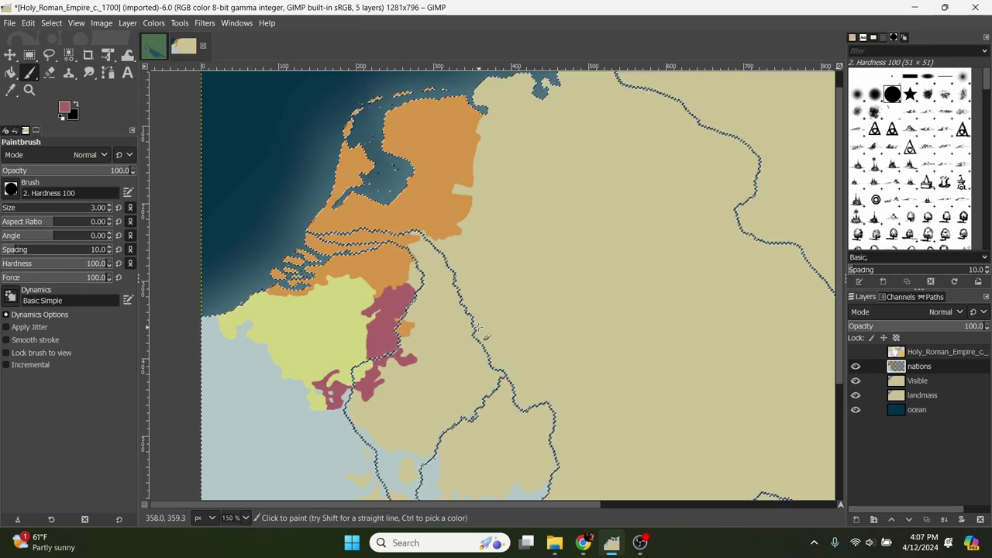
{"action": "left_click", "coordinate": [857, 354]}
{"action": "left_click", "coordinate": [857, 354]}
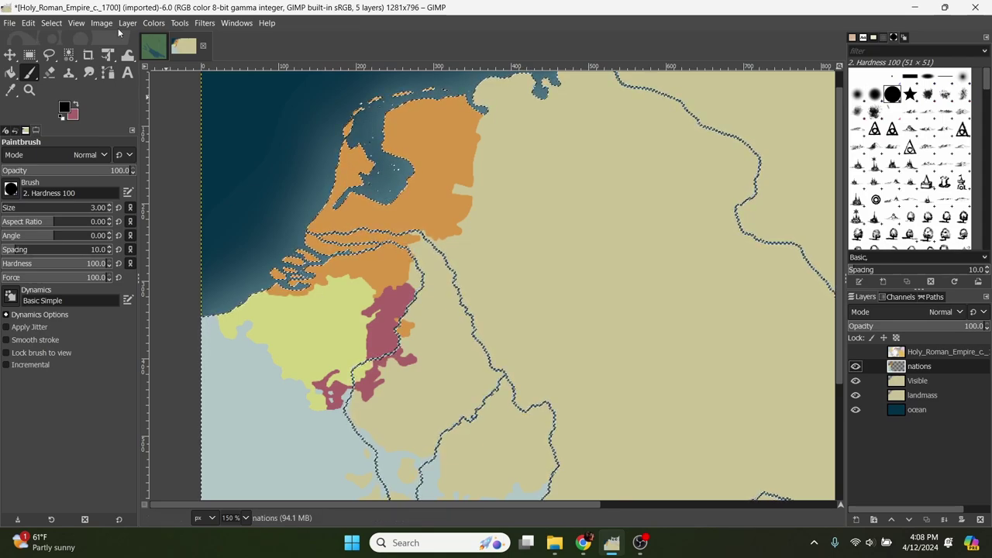
Create a transparent full-size layer named borders above the nations layer.
{"action": "left_click", "coordinate": [204, 23]}
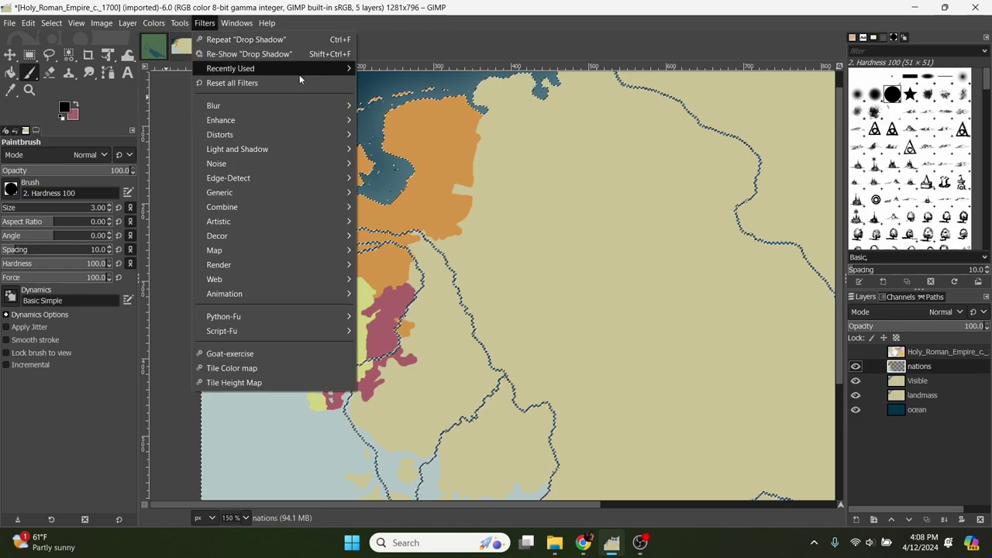
{"action": "mouse_move", "coordinate": [127, 23]}
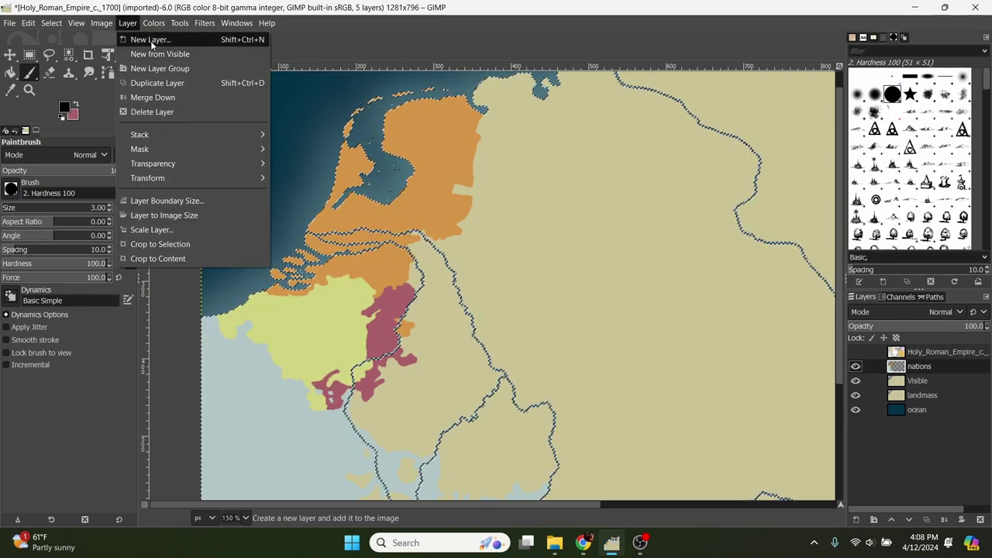
{"action": "left_click", "coordinate": [150, 40]}
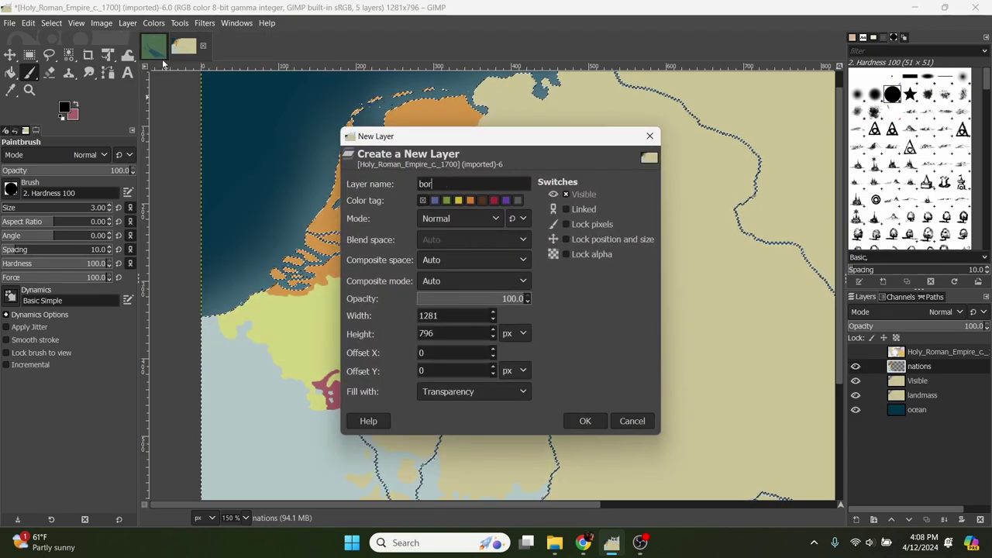
{"action": "left_click", "coordinate": [596, 422]}
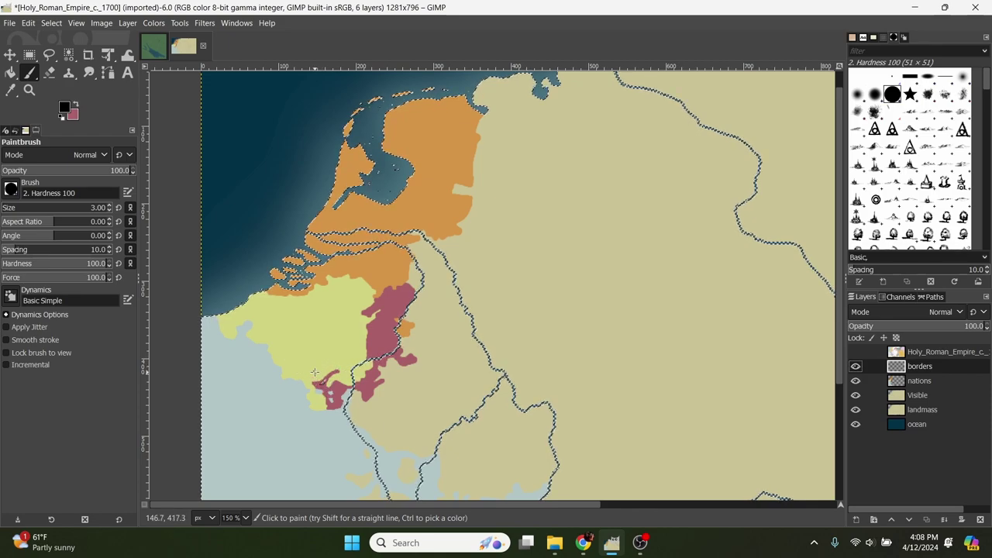
{"action": "scroll", "coordinate": [315, 373], "scroll_direction": "up", "scroll_amount": 4, "text": "ctrl"}
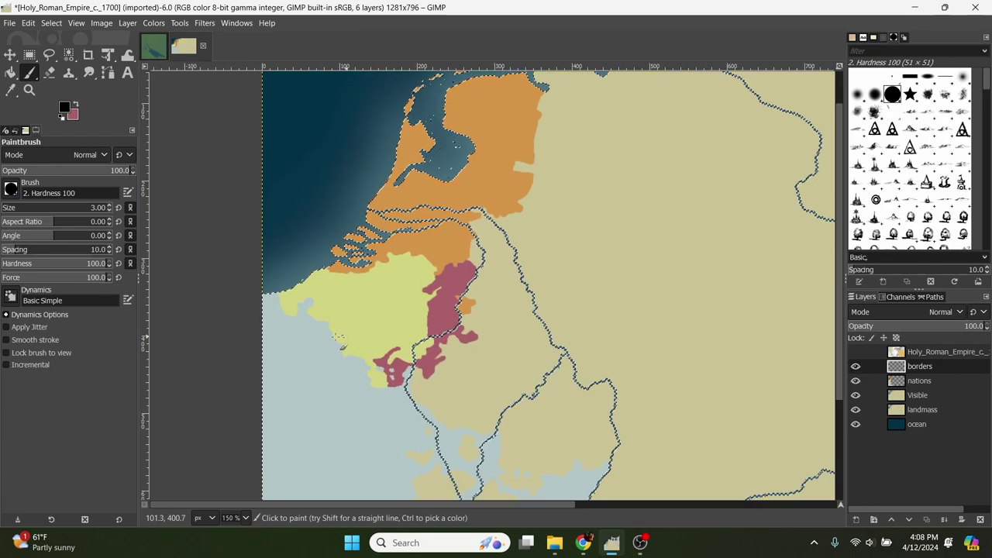
{"action": "scroll", "coordinate": [310, 333], "scroll_direction": "down", "scroll_amount": 4, "text": "ctrl"}
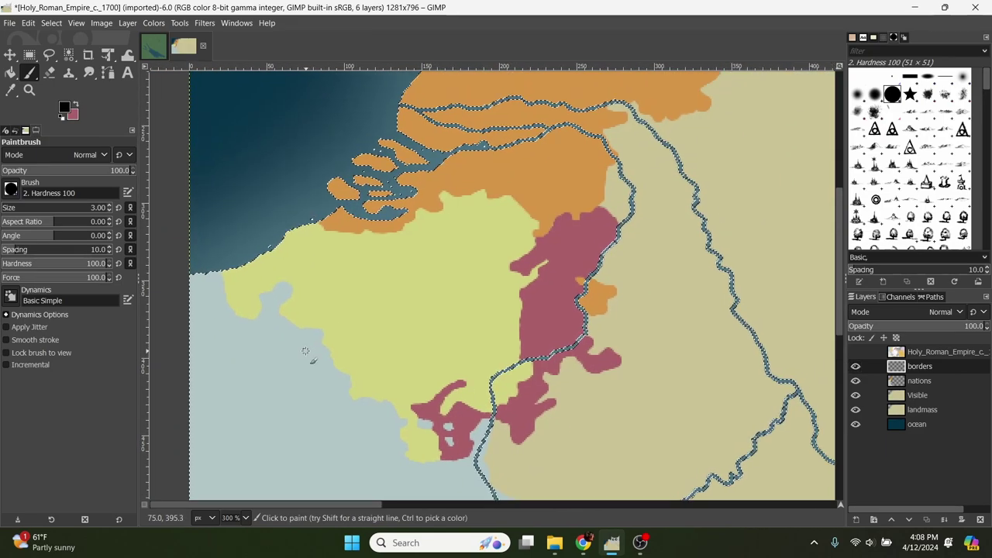
{"action": "scroll", "coordinate": [307, 350], "scroll_direction": "up", "scroll_amount": 2, "text": "ctrl"}
{"action": "left_click_drag", "start_coordinate": [469, 334], "coordinate": [399, 402]}
{"action": "left_click_drag", "start_coordinate": [252, 439], "coordinate": [286, 404]}
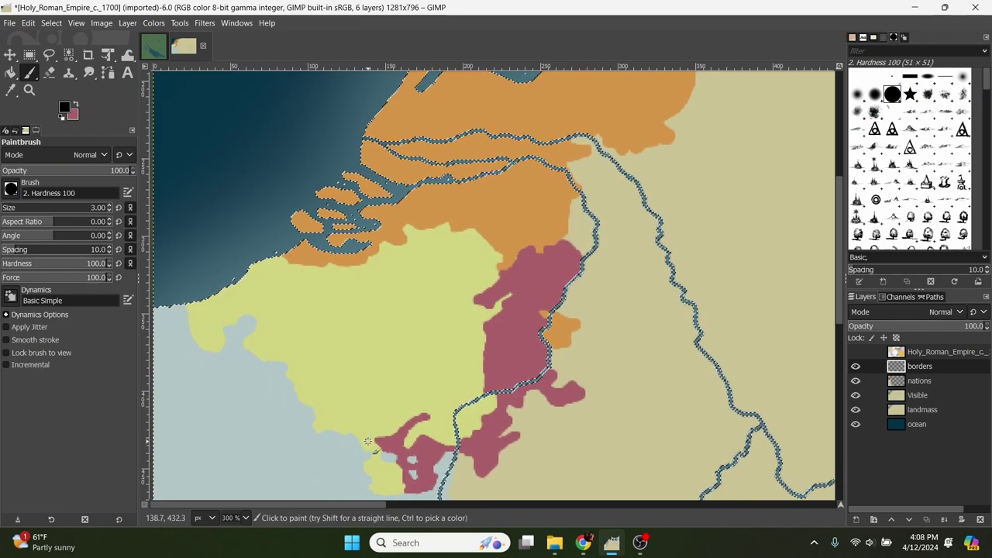
{"action": "mouse_move", "coordinate": [349, 418]}
{"action": "left_mouse_down"}
{"action": "mouse_move", "coordinate": [392, 419]}
{"action": "mouse_move", "coordinate": [400, 397]}
{"action": "left_mouse_up"}
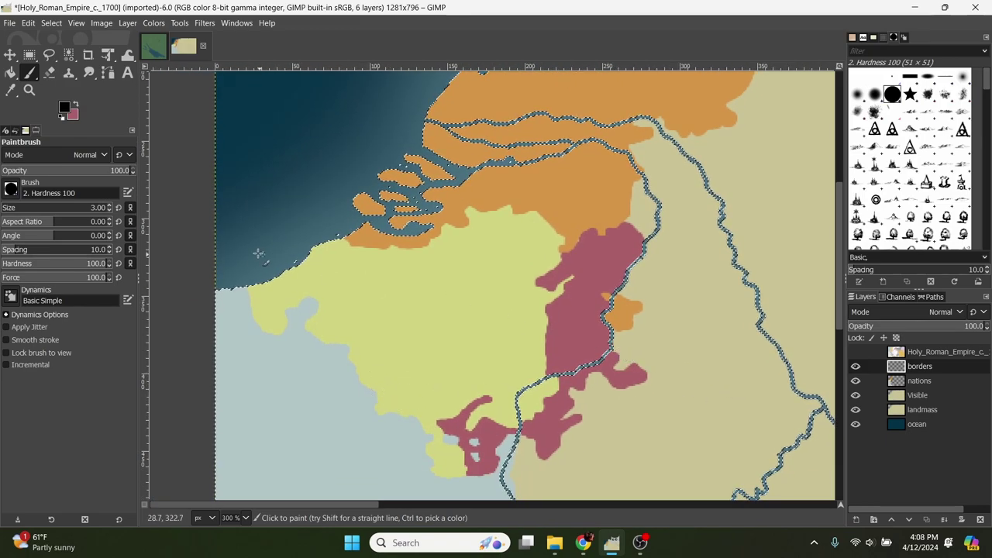
{"action": "left_click_drag", "start_coordinate": [411, 286], "coordinate": [402, 259]}
{"action": "left_click_drag", "start_coordinate": [299, 287], "coordinate": [316, 273]}
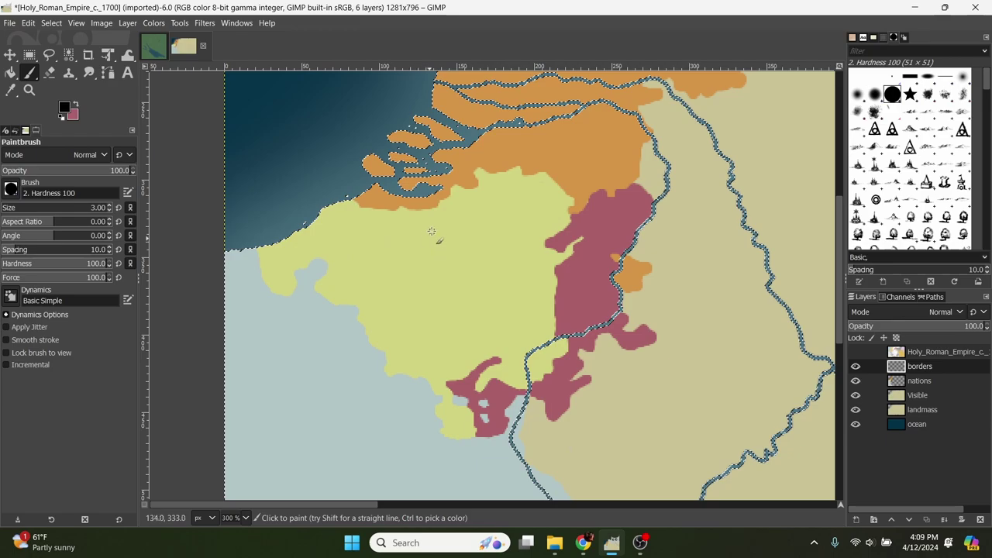
{"action": "scroll", "coordinate": [242, 256], "scroll_direction": "up", "scroll_amount": 6}
{"action": "left_click_drag", "start_coordinate": [271, 219], "coordinate": [281, 354]}
{"action": "scroll", "coordinate": [282, 354], "scroll_direction": "down", "scroll_amount": 6}
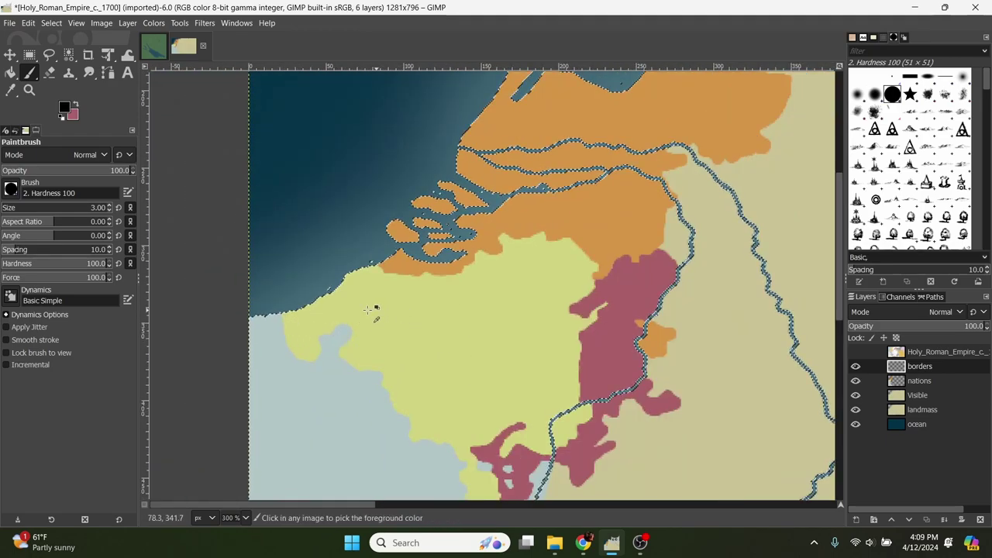
Switch the paintbrush to the 2. Hardness 075 brush and set its size to 2.
{"action": "left_click", "coordinate": [874, 94]}
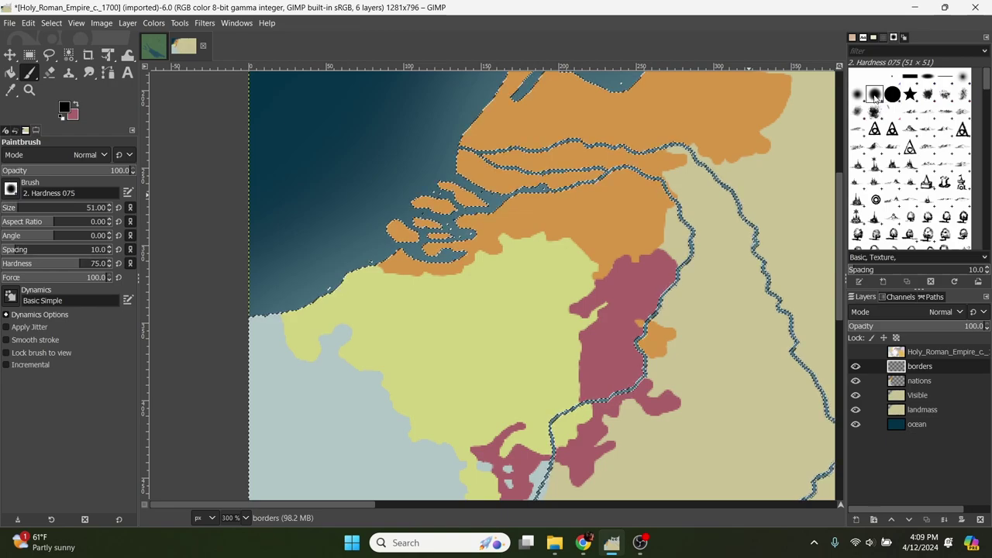
{"action": "left_click_drag", "start_coordinate": [17, 211], "coordinate": [4, 211]}
{"action": "type", "text": "3"}
{"action": "key", "text": "Return"}
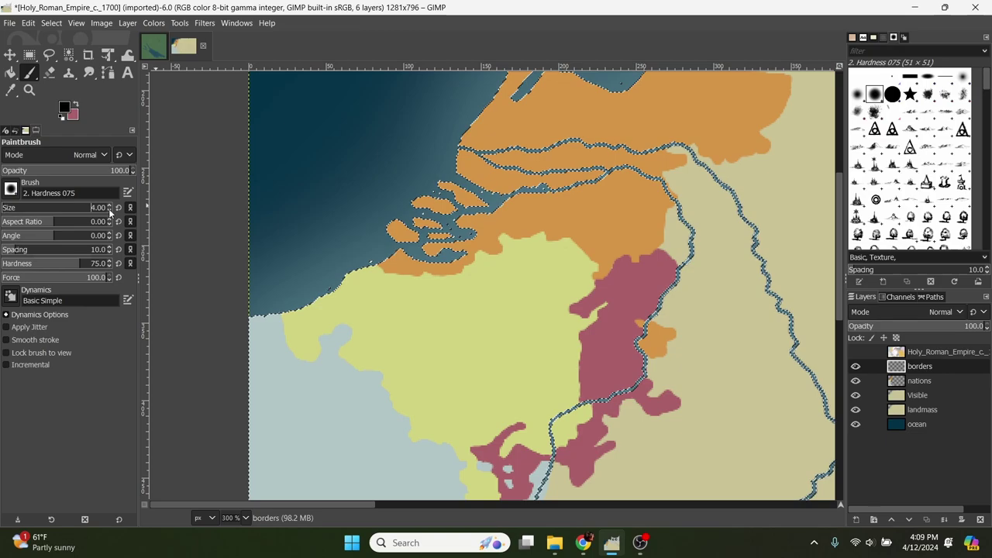
{"action": "type", "text": "2"}
{"action": "key", "text": "Return"}
Try tracing the western part of the Spanish Netherlands' border with France in black at brush size 2.
{"action": "scroll", "coordinate": [276, 334], "scroll_direction": "up", "scroll_amount": 3, "text": "ctrl"}
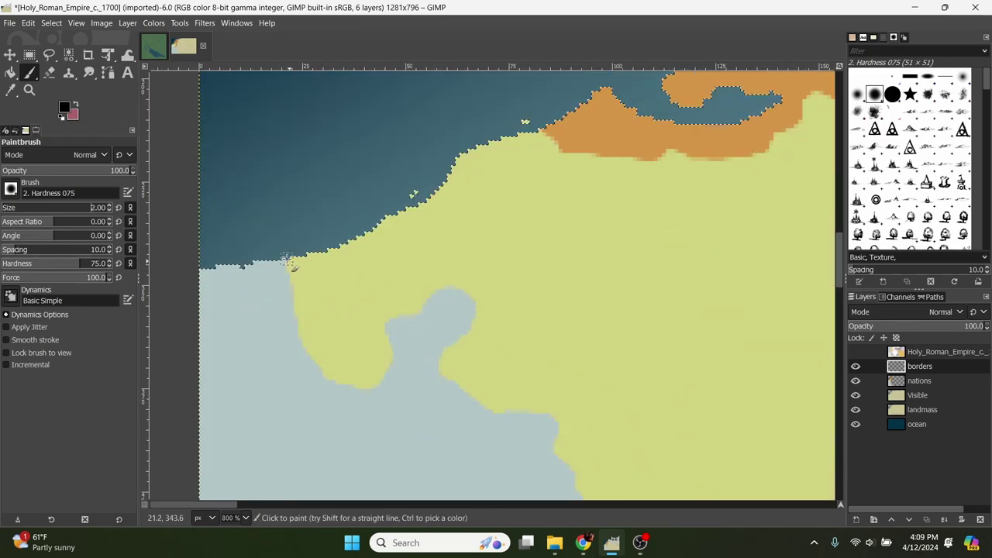
{"action": "left_click_drag", "start_coordinate": [289, 284], "coordinate": [298, 328]}
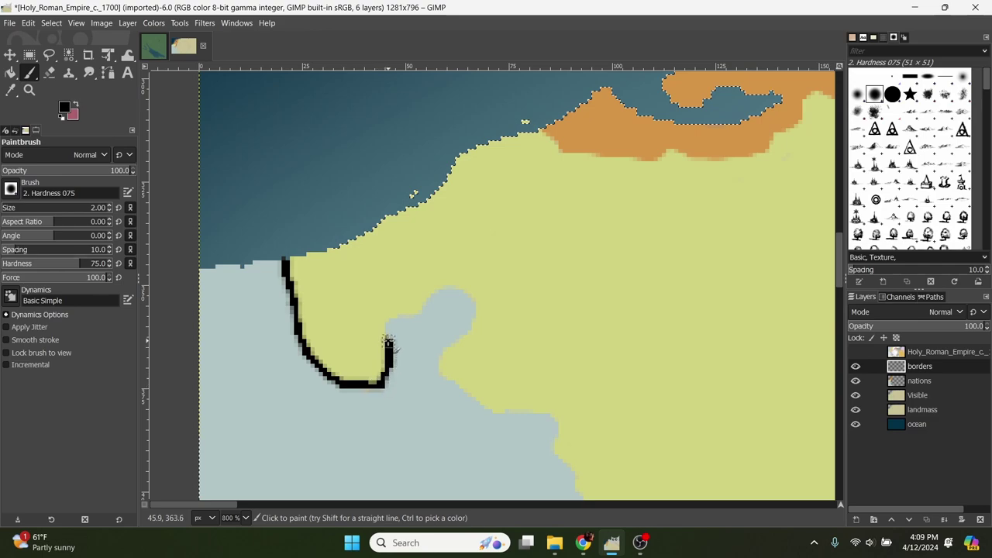
{"action": "left_click_drag", "start_coordinate": [404, 318], "coordinate": [424, 301]}
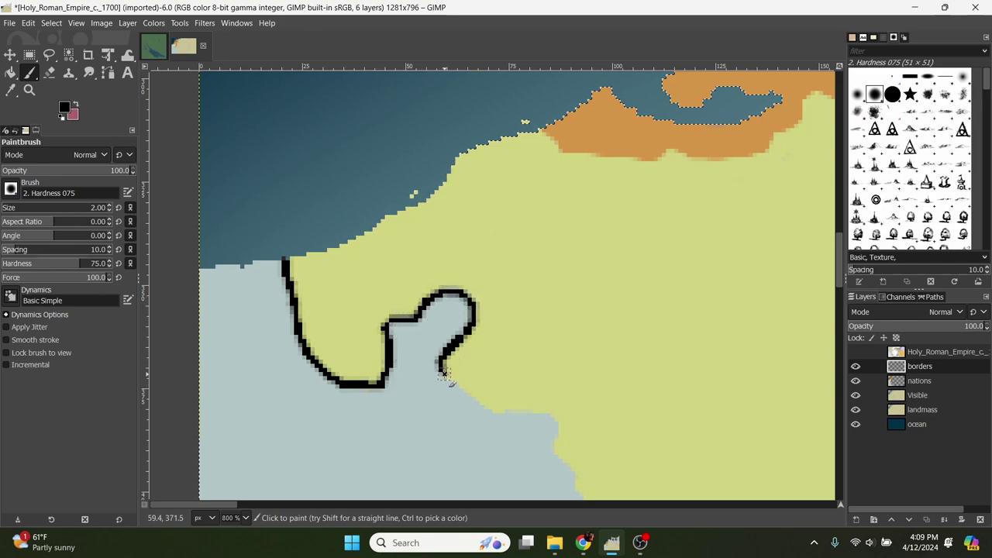
{"action": "scroll", "coordinate": [456, 382], "scroll_direction": "down", "scroll_amount": 4}
{"action": "scroll", "coordinate": [465, 364], "scroll_direction": "up", "scroll_amount": 3}
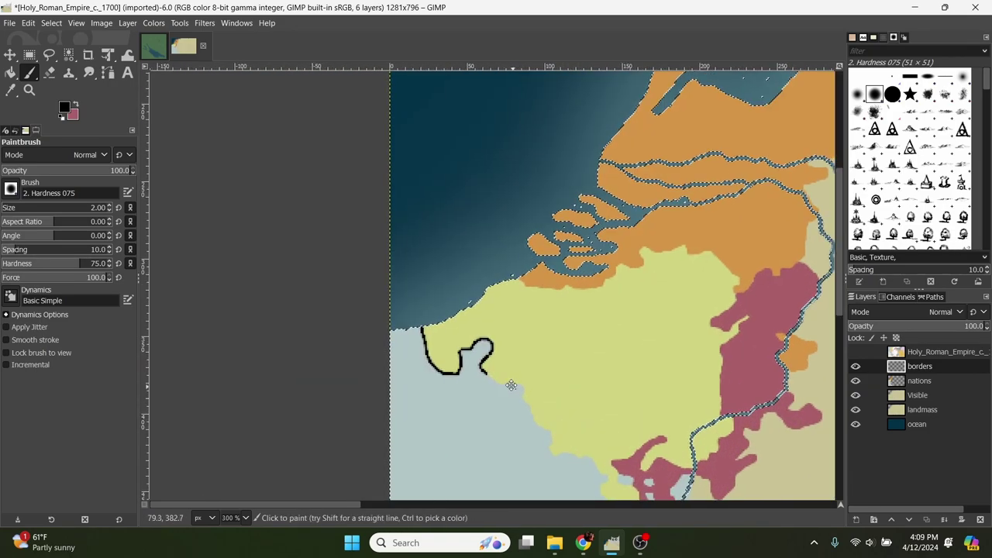
{"action": "scroll", "coordinate": [465, 364], "scroll_direction": "up", "scroll_amount": 4}
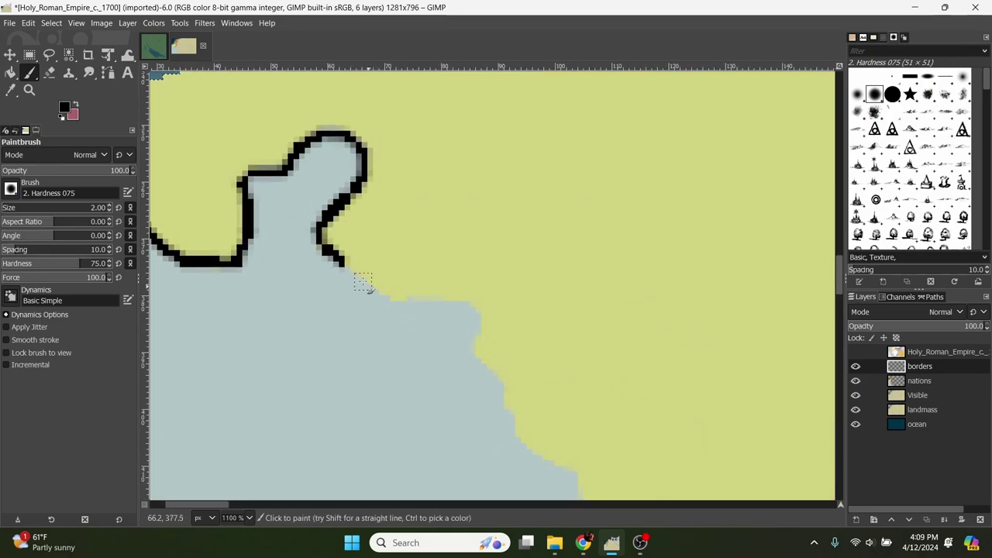
{"action": "mouse_move", "coordinate": [342, 263]}
{"action": "left_mouse_down"}
{"action": "mouse_move", "coordinate": [387, 298]}
{"action": "mouse_move", "coordinate": [461, 307]}
{"action": "mouse_move", "coordinate": [474, 340]}
{"action": "left_mouse_up"}
{"action": "left_click", "coordinate": [467, 307]}
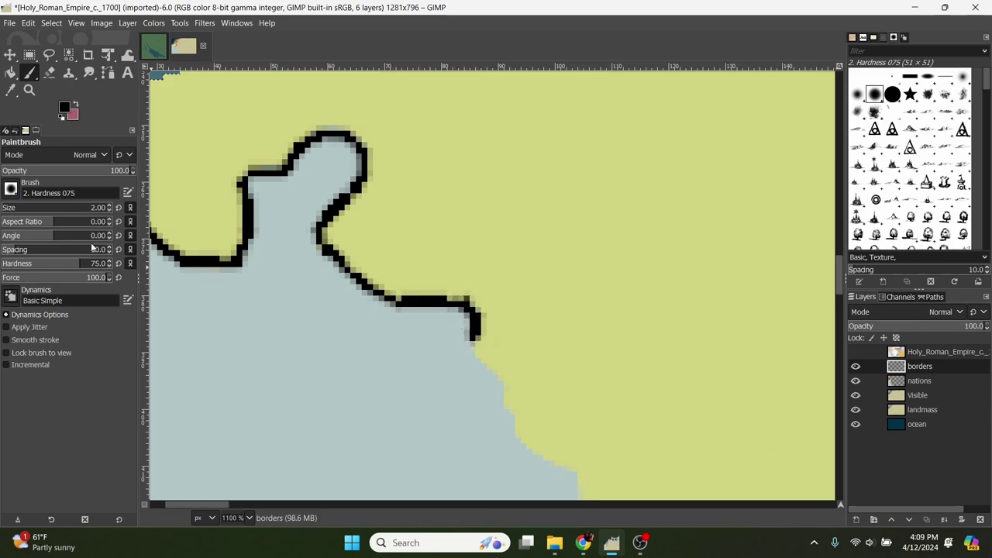
Set the brush size to 3 and undo the trial border strokes along with the borders layer.
{"action": "left_click", "coordinate": [110, 207]}
{"action": "mouse_move", "coordinate": [318, 229]}
{"action": "left_mouse_down"}
{"action": "mouse_move", "coordinate": [349, 270]}
{"action": "mouse_move", "coordinate": [403, 302]}
{"action": "mouse_move", "coordinate": [466, 311]}
{"action": "left_mouse_up"}
{"action": "key", "text": "ctrl+z"}
{"action": "key", "text": "ctrl+z"}
{"action": "key", "text": "ctrl+z"}
{"action": "key", "text": "ctrl+z"}
{"action": "key", "text": "ctrl+z"}
{"action": "key", "text": "ctrl+z"}
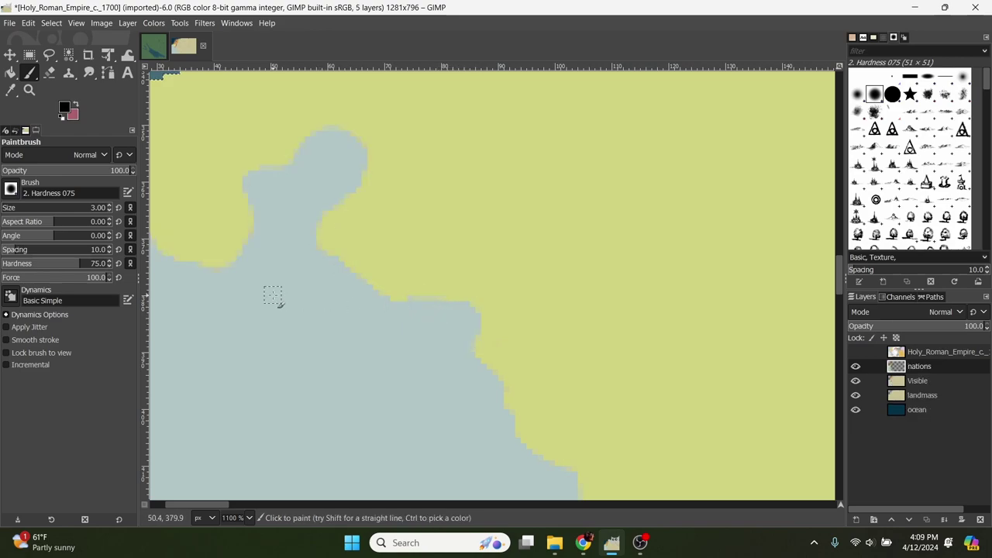
Add the borders layer above the nations layer again.
{"action": "left_click_drag", "start_coordinate": [273, 294], "coordinate": [550, 414]}
{"action": "left_click_drag", "start_coordinate": [482, 331], "coordinate": [288, 356]}
{"action": "scroll", "coordinate": [299, 358], "scroll_direction": "down", "scroll_amount": 1}
{"action": "left_click_drag", "start_coordinate": [693, 362], "coordinate": [473, 320]}
{"action": "left_click", "coordinate": [124, 22]}
{"action": "left_click", "coordinate": [151, 37]}
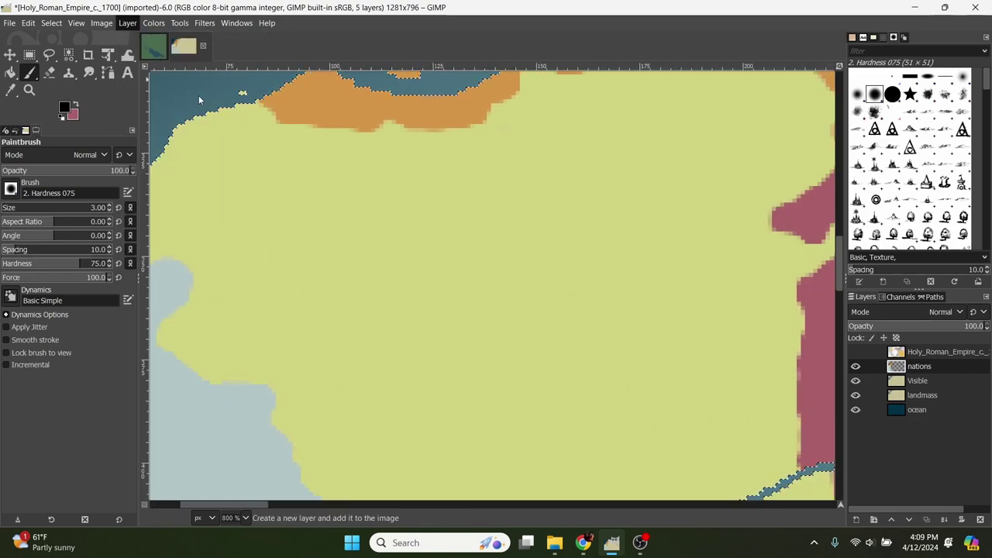
{"action": "key", "text": "Return"}
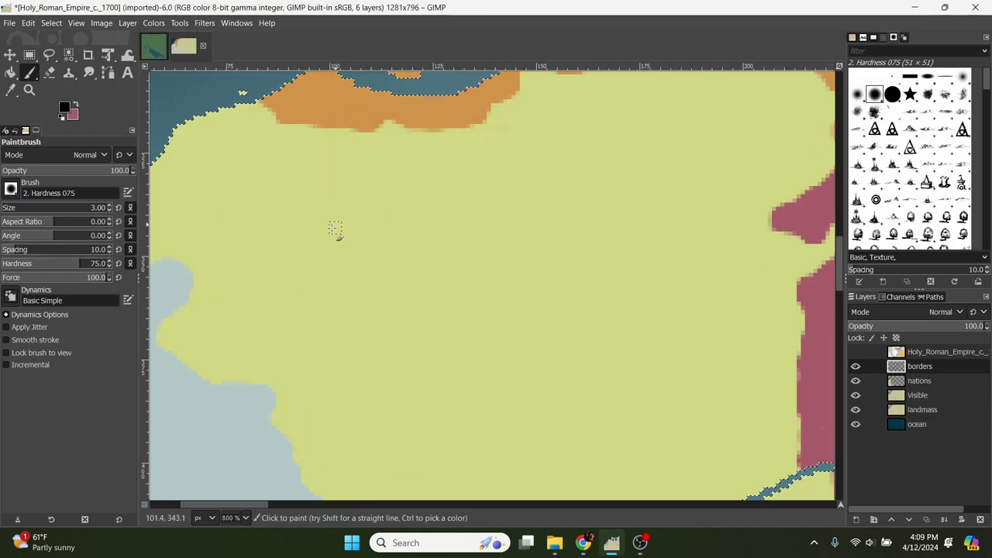
Trace the western part of the Spanish Netherlands' border with France in black, starting at the coast, with the size 3 brush.
{"action": "scroll", "coordinate": [348, 228], "scroll_direction": "left", "scroll_amount": 4}
{"action": "left_click_drag", "start_coordinate": [380, 275], "coordinate": [455, 257]}
{"action": "scroll", "coordinate": [224, 207], "scroll_direction": "up", "scroll_amount": 2}
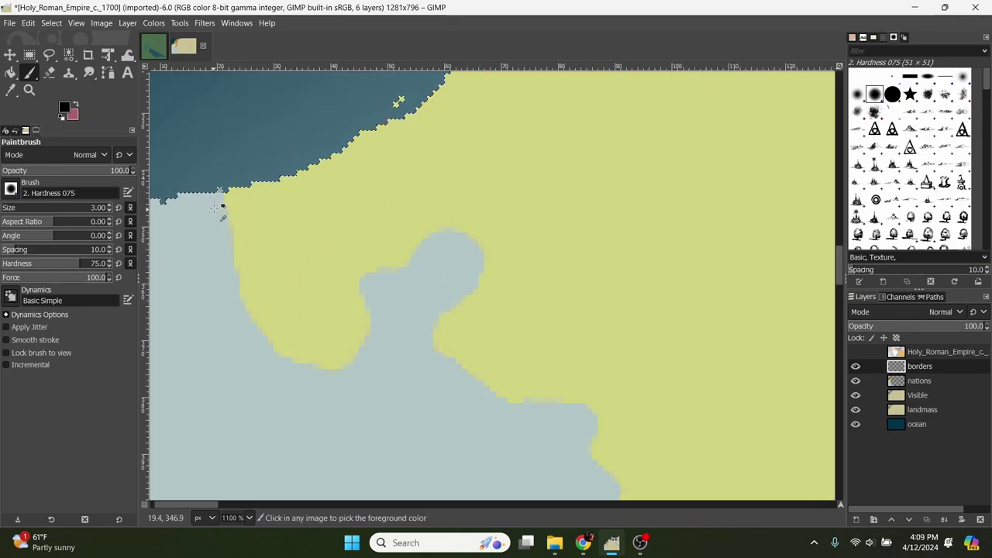
{"action": "scroll", "coordinate": [240, 205], "scroll_direction": "down", "scroll_amount": 3}
{"action": "scroll", "coordinate": [247, 203], "scroll_direction": "down", "scroll_amount": 2}
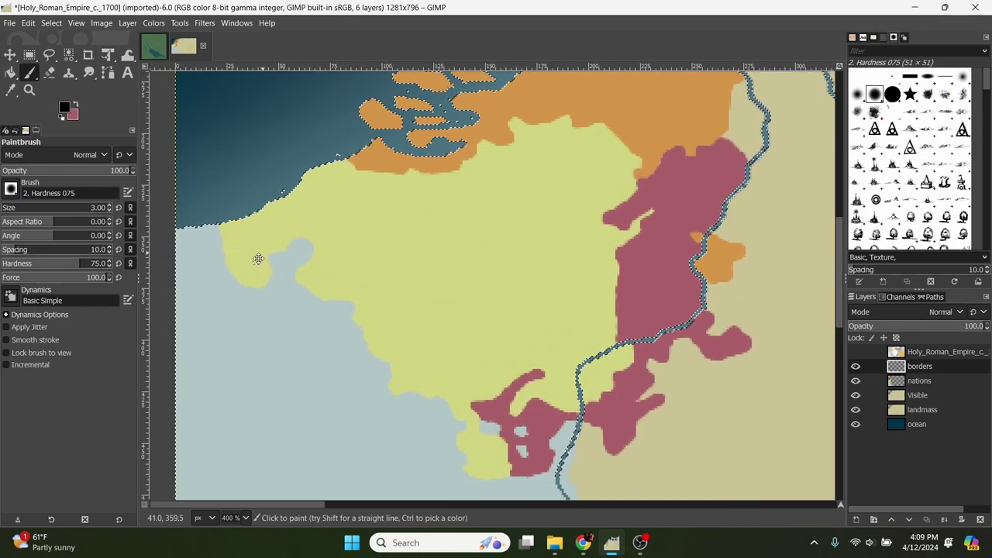
{"action": "scroll", "coordinate": [266, 273], "scroll_direction": "up", "scroll_amount": 2}
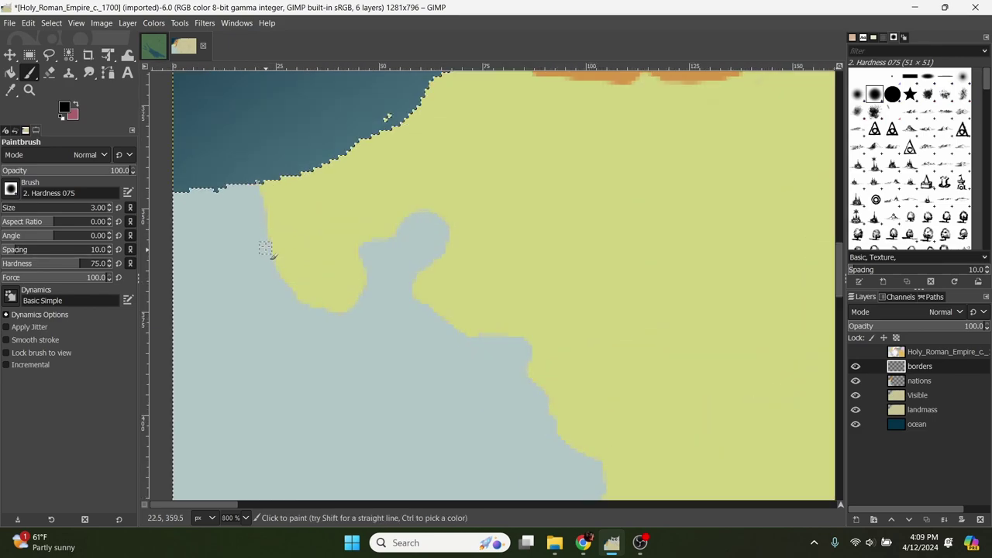
{"action": "mouse_move", "coordinate": [258, 187]}
{"action": "left_mouse_down"}
{"action": "mouse_move", "coordinate": [276, 272]}
{"action": "mouse_move", "coordinate": [315, 308]}
{"action": "mouse_move", "coordinate": [356, 311]}
{"action": "mouse_move", "coordinate": [368, 274]}
{"action": "mouse_move", "coordinate": [359, 253]}
{"action": "mouse_move", "coordinate": [430, 212]}
{"action": "mouse_move", "coordinate": [449, 243]}
{"action": "mouse_move", "coordinate": [416, 276]}
{"action": "mouse_move", "coordinate": [417, 293]}
{"action": "mouse_move", "coordinate": [467, 330]}
{"action": "mouse_move", "coordinate": [513, 337]}
{"action": "left_mouse_up"}
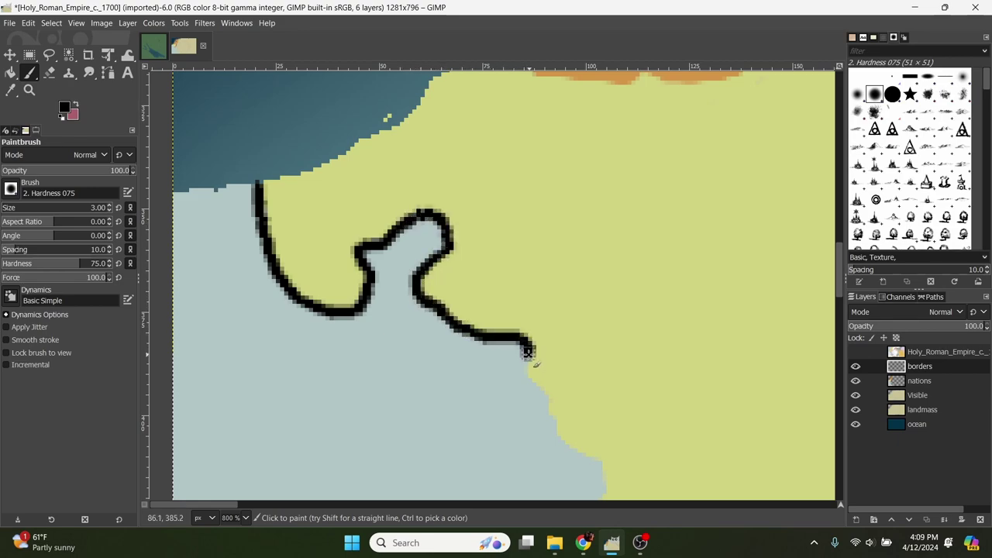
{"action": "left_click_drag", "start_coordinate": [532, 375], "coordinate": [533, 378]}
Outline the coast of France and the Spanish Netherlands in black up to the Dutch territory.
{"action": "left_click_drag", "start_coordinate": [251, 186], "coordinate": [187, 191]}
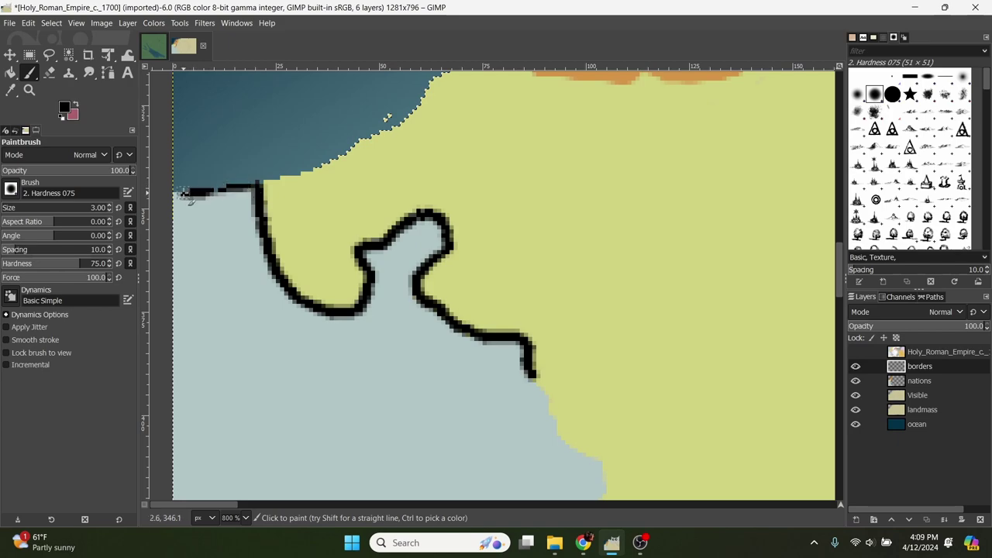
{"action": "mouse_move", "coordinate": [263, 172]}
{"action": "left_mouse_down"}
{"action": "mouse_move", "coordinate": [215, 251]}
{"action": "mouse_move", "coordinate": [276, 234]}
{"action": "left_mouse_up"}
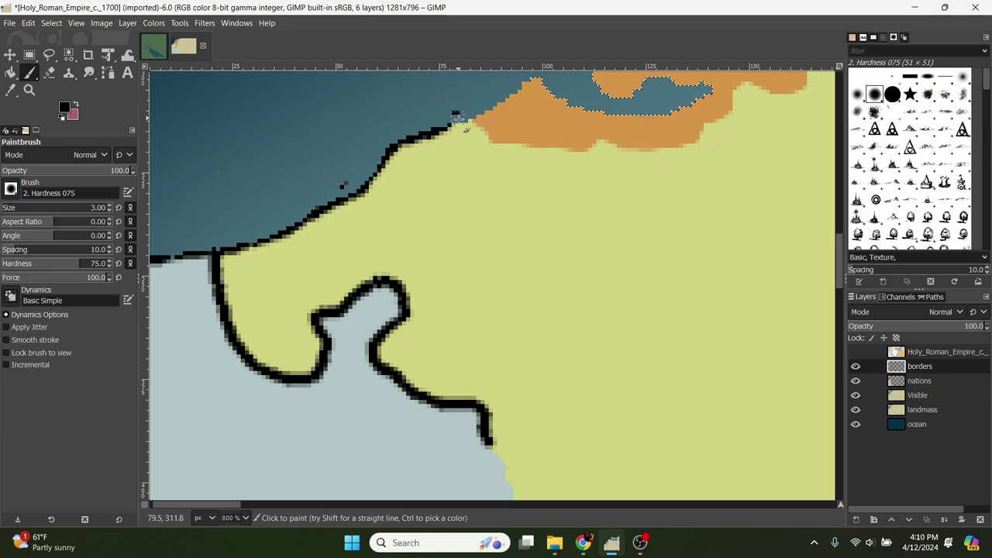
{"action": "key", "text": "2"}
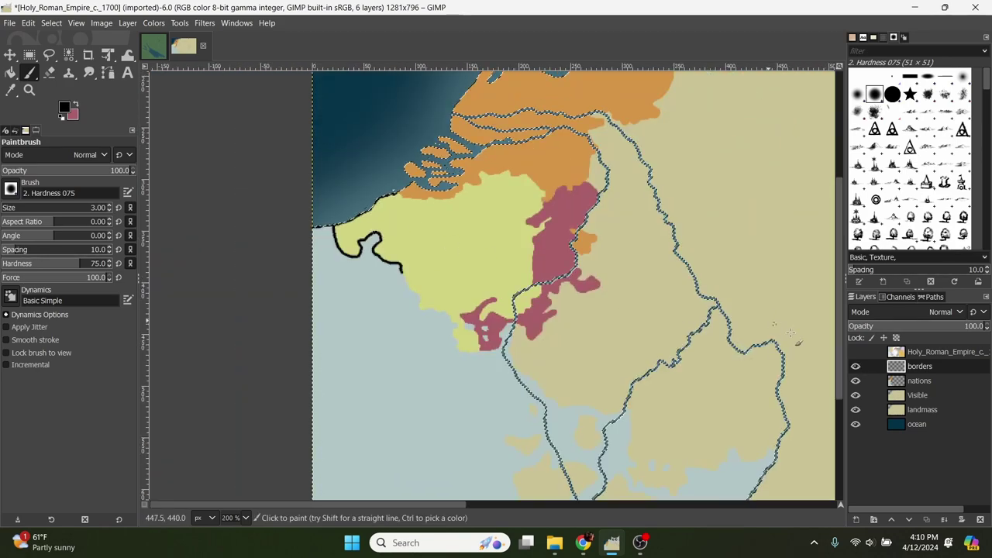
Continue the black border between France and the Spanish Netherlands southeast toward the southern tip.
{"action": "scroll", "coordinate": [410, 264], "scroll_direction": "up", "scroll_amount": 5}
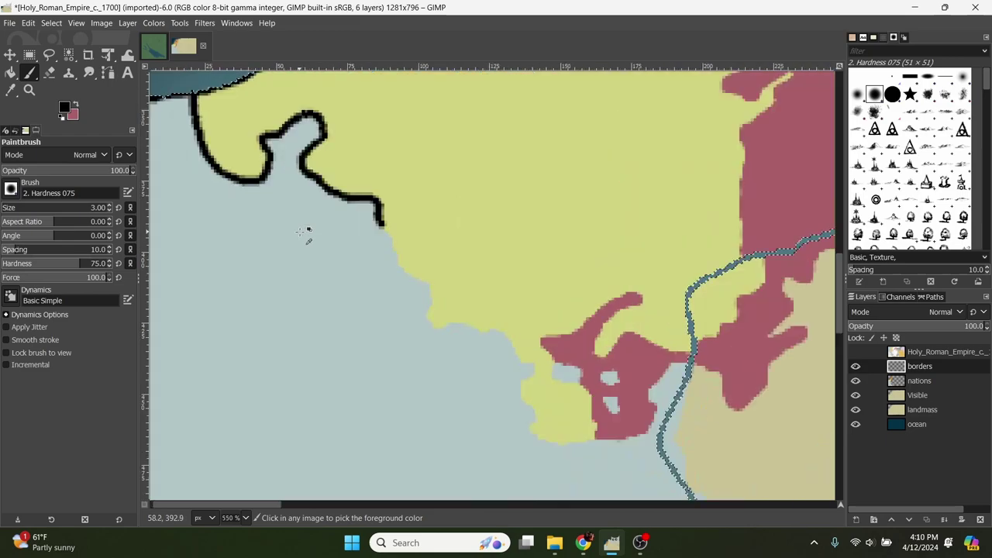
{"action": "mouse_move", "coordinate": [305, 184]}
{"action": "left_mouse_down"}
{"action": "mouse_move", "coordinate": [369, 268]}
{"action": "mouse_move", "coordinate": [340, 243]}
{"action": "mouse_move", "coordinate": [399, 286]}
{"action": "mouse_move", "coordinate": [391, 341]}
{"action": "mouse_move", "coordinate": [403, 366]}
{"action": "mouse_move", "coordinate": [440, 357]}
{"action": "mouse_move", "coordinate": [536, 382]}
{"action": "mouse_move", "coordinate": [356, 187]}
{"action": "mouse_move", "coordinate": [392, 233]}
{"action": "mouse_move", "coordinate": [368, 268]}
{"action": "mouse_move", "coordinate": [397, 315]}
{"action": "mouse_move", "coordinate": [391, 339]}
{"action": "mouse_move", "coordinate": [407, 370]}
{"action": "mouse_move", "coordinate": [439, 383]}
{"action": "mouse_move", "coordinate": [516, 370]}
{"action": "mouse_move", "coordinate": [511, 281]}
{"action": "mouse_move", "coordinate": [434, 243]}
{"action": "mouse_move", "coordinate": [447, 224]}
{"action": "mouse_move", "coordinate": [484, 234]}
{"action": "mouse_move", "coordinate": [493, 261]}
{"action": "mouse_move", "coordinate": [535, 263]}
{"action": "left_mouse_up"}
{"action": "mouse_move", "coordinate": [538, 285]}
{"action": "left_mouse_down"}
{"action": "mouse_move", "coordinate": [566, 321]}
{"action": "mouse_move", "coordinate": [542, 288]}
{"action": "left_mouse_up"}
{"action": "scroll", "coordinate": [542, 310], "scroll_direction": "right", "scroll_amount": 1}
{"action": "left_click_drag", "start_coordinate": [442, 362], "coordinate": [626, 214]}
{"action": "scroll", "coordinate": [543, 232], "scroll_direction": "up", "scroll_amount": 2}
{"action": "mouse_move", "coordinate": [387, 324]}
{"action": "left_mouse_down"}
{"action": "mouse_move", "coordinate": [476, 279]}
{"action": "mouse_move", "coordinate": [660, 316]}
{"action": "left_mouse_up"}
{"action": "scroll", "coordinate": [543, 295], "scroll_direction": "right", "scroll_amount": 3}
{"action": "left_click_drag", "start_coordinate": [476, 242], "coordinate": [527, 228]}
{"action": "left_click_drag", "start_coordinate": [487, 286], "coordinate": [676, 168]}
Trace the Spanish Netherlands' eastern border with Liège in black, working north toward the Dutch territory.
{"action": "scroll", "coordinate": [543, 232], "scroll_direction": "down", "scroll_amount": 2}
{"action": "left_click_drag", "start_coordinate": [434, 159], "coordinate": [432, 398]}
{"action": "scroll", "coordinate": [496, 233], "scroll_direction": "up", "scroll_amount": 3}
{"action": "scroll", "coordinate": [500, 229], "scroll_direction": "down", "scroll_amount": 2}
{"action": "scroll", "coordinate": [501, 230], "scroll_direction": "up", "scroll_amount": 2}
{"action": "left_click_drag", "start_coordinate": [349, 344], "coordinate": [443, 321]}
{"action": "scroll", "coordinate": [443, 321], "scroll_direction": "up", "scroll_amount": 2}
{"action": "mouse_move", "coordinate": [380, 489]}
{"action": "left_mouse_down"}
{"action": "mouse_move", "coordinate": [432, 259]}
{"action": "mouse_move", "coordinate": [442, 160]}
{"action": "left_mouse_up"}
{"action": "left_click_drag", "start_coordinate": [442, 271], "coordinate": [266, 132]}
Outline the Spanish Netherlands' northern border with the Dutch territory and the adjoining Dutch delta coastline in black.
{"action": "scroll", "coordinate": [266, 133], "scroll_direction": "left", "scroll_amount": 3}
{"action": "mouse_move", "coordinate": [378, 348]}
{"action": "left_mouse_down"}
{"action": "mouse_move", "coordinate": [421, 353]}
{"action": "mouse_move", "coordinate": [616, 272]}
{"action": "left_mouse_up"}
{"action": "scroll", "coordinate": [285, 383], "scroll_direction": "left", "scroll_amount": 3}
{"action": "mouse_move", "coordinate": [609, 262]}
{"action": "left_mouse_down"}
{"action": "mouse_move", "coordinate": [577, 310]}
{"action": "mouse_move", "coordinate": [416, 295]}
{"action": "mouse_move", "coordinate": [434, 234]}
{"action": "left_mouse_up"}
{"action": "scroll", "coordinate": [557, 423], "scroll_direction": "down", "scroll_amount": 2}
{"action": "scroll", "coordinate": [562, 322], "scroll_direction": "up", "scroll_amount": 3}
{"action": "mouse_move", "coordinate": [372, 319]}
{"action": "left_mouse_down"}
{"action": "mouse_move", "coordinate": [518, 210]}
{"action": "mouse_move", "coordinate": [756, 128]}
{"action": "left_mouse_up"}
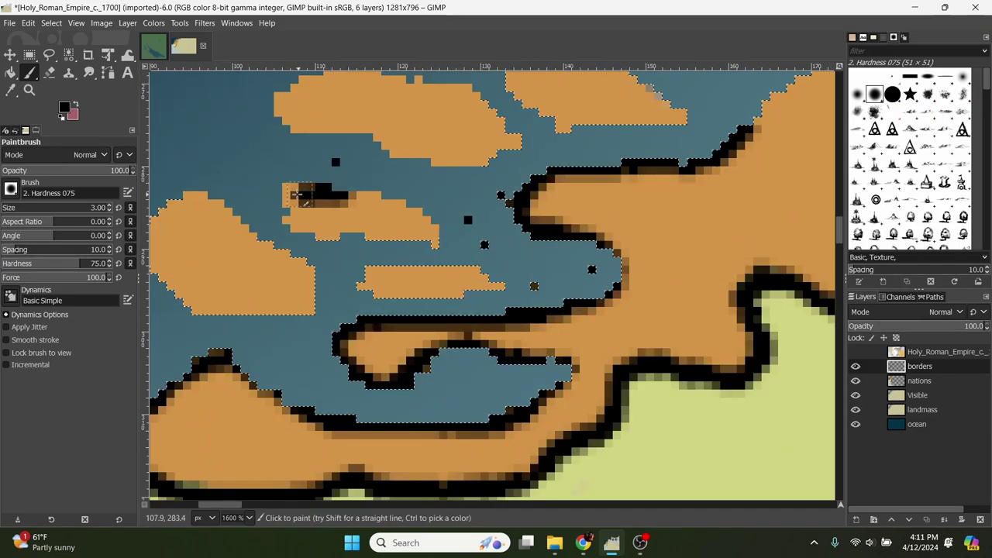
Outline the orange islands of the Dutch delta in black on the borders layer.
{"action": "left_click_drag", "start_coordinate": [337, 195], "coordinate": [388, 295]}
{"action": "scroll", "coordinate": [326, 233], "scroll_direction": "left", "scroll_amount": 3}
{"action": "left_click_drag", "start_coordinate": [505, 231], "coordinate": [434, 203]}
{"action": "scroll", "coordinate": [466, 233], "scroll_direction": "up", "scroll_amount": 1}
{"action": "left_click_drag", "start_coordinate": [392, 264], "coordinate": [640, 377]}
{"action": "scroll", "coordinate": [640, 341], "scroll_direction": "right", "scroll_amount": 4}
{"action": "mouse_move", "coordinate": [213, 180]}
{"action": "left_mouse_down"}
{"action": "mouse_move", "coordinate": [567, 329]}
{"action": "mouse_move", "coordinate": [203, 144]}
{"action": "left_mouse_up"}
Outline the remaining Dutch delta islands in black and continue the coastline northeast along the southern bank of the river mouth.
{"action": "scroll", "coordinate": [548, 302], "scroll_direction": "down", "scroll_amount": 2}
{"action": "left_click_drag", "start_coordinate": [604, 326], "coordinate": [385, 396]}
{"action": "mouse_move", "coordinate": [385, 395]}
{"action": "left_mouse_down"}
{"action": "mouse_move", "coordinate": [508, 333]}
{"action": "mouse_move", "coordinate": [718, 302]}
{"action": "left_mouse_up"}
{"action": "scroll", "coordinate": [717, 303], "scroll_direction": "down", "scroll_amount": 2}
{"action": "mouse_move", "coordinate": [717, 303]}
{"action": "left_mouse_down"}
{"action": "mouse_move", "coordinate": [469, 277]}
{"action": "mouse_move", "coordinate": [533, 152]}
{"action": "left_mouse_up"}
{"action": "left_click_drag", "start_coordinate": [636, 216], "coordinate": [530, 298]}
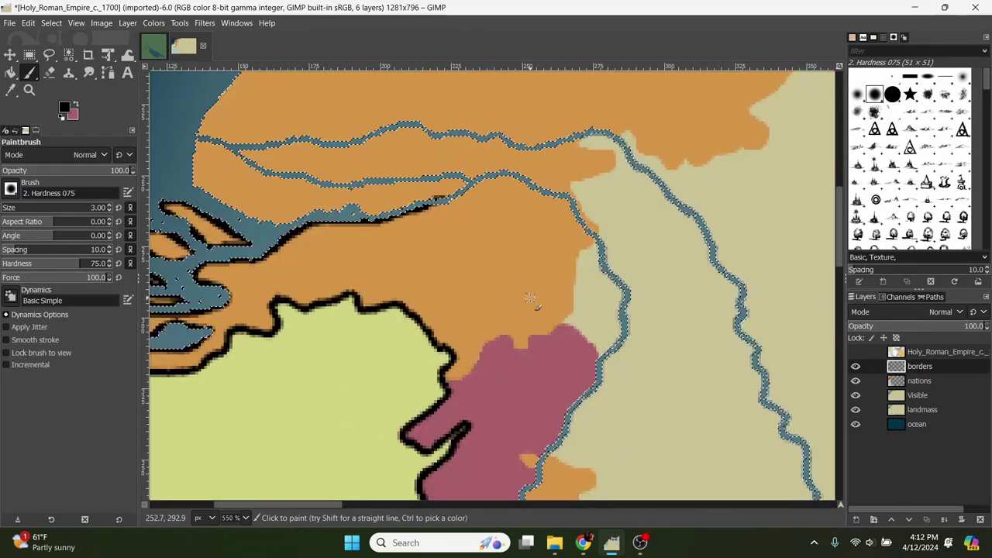
Clear the ocean selection to review the outlined Dutch delta, and undo the deselection.
{"action": "scroll", "coordinate": [463, 217], "scroll_direction": "up", "scroll_amount": 1}
{"action": "scroll", "coordinate": [440, 250], "scroll_direction": "right", "scroll_amount": 1}
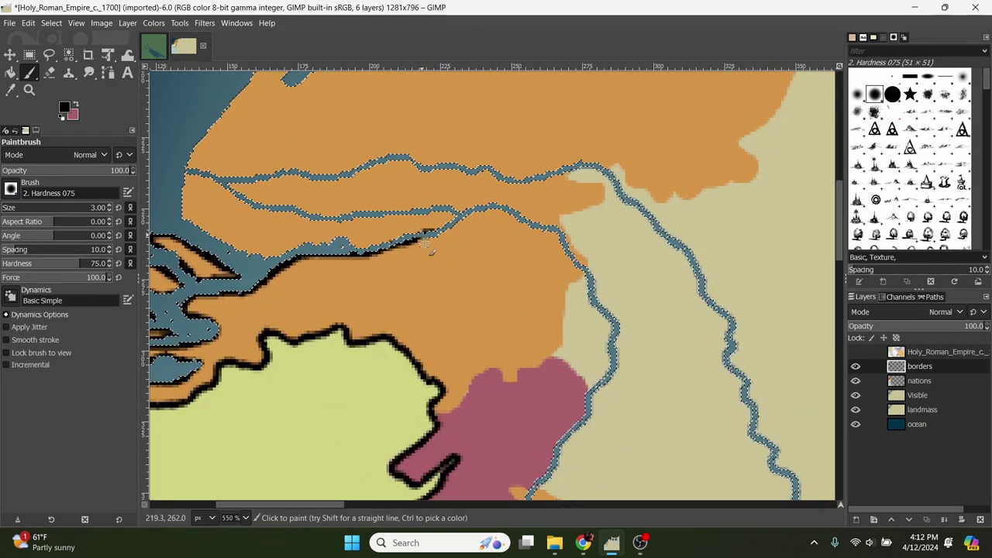
{"action": "scroll", "coordinate": [431, 247], "scroll_direction": "down", "scroll_amount": 2}
{"action": "scroll", "coordinate": [542, 310], "scroll_direction": "left", "scroll_amount": 2}
{"action": "key", "text": "ctrl+shift+a"}
{"action": "scroll", "coordinate": [580, 273], "scroll_direction": "down", "scroll_amount": 2}
{"action": "scroll", "coordinate": [580, 273], "scroll_direction": "right", "scroll_amount": 3}
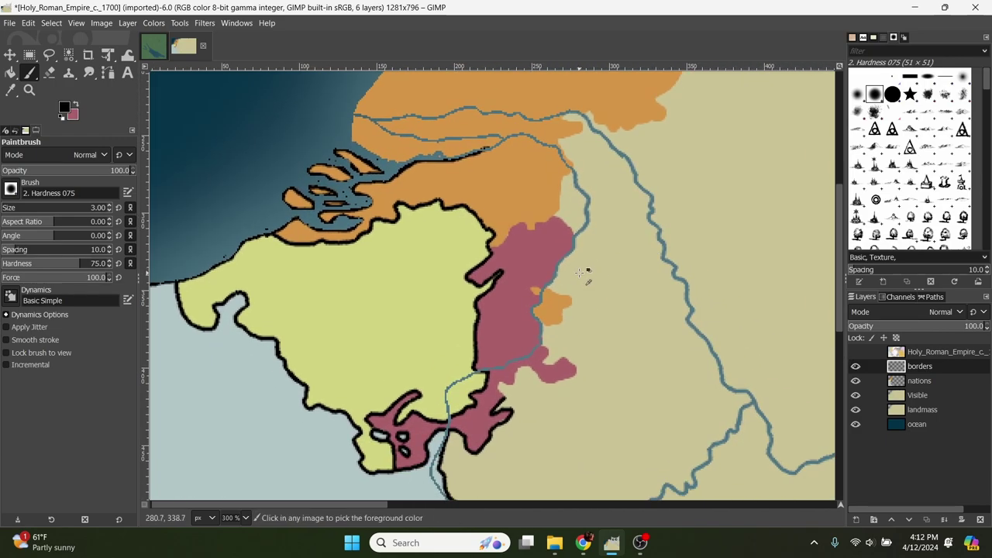
{"action": "scroll", "coordinate": [579, 273], "scroll_direction": "down", "scroll_amount": 3}
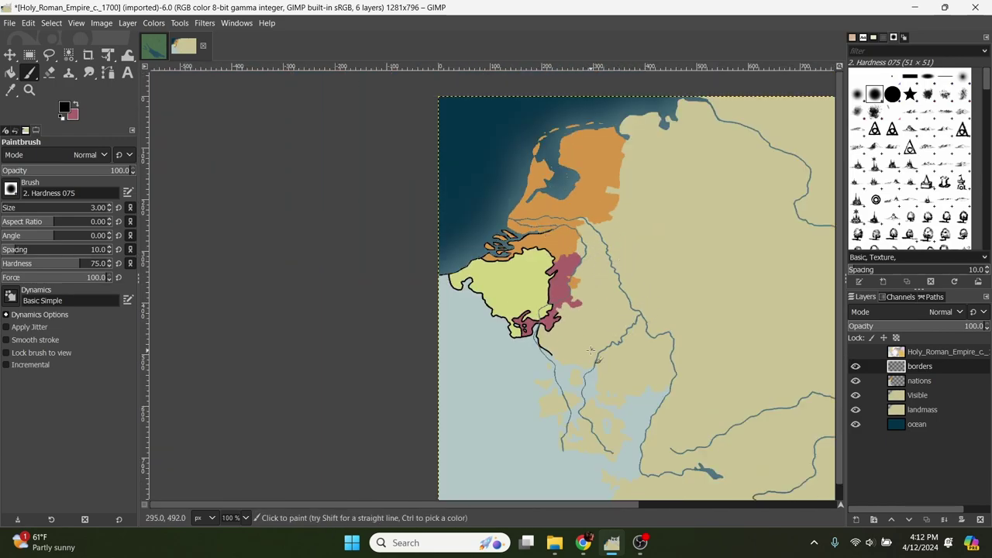
{"action": "scroll", "coordinate": [600, 300], "scroll_direction": "up", "scroll_amount": 5}
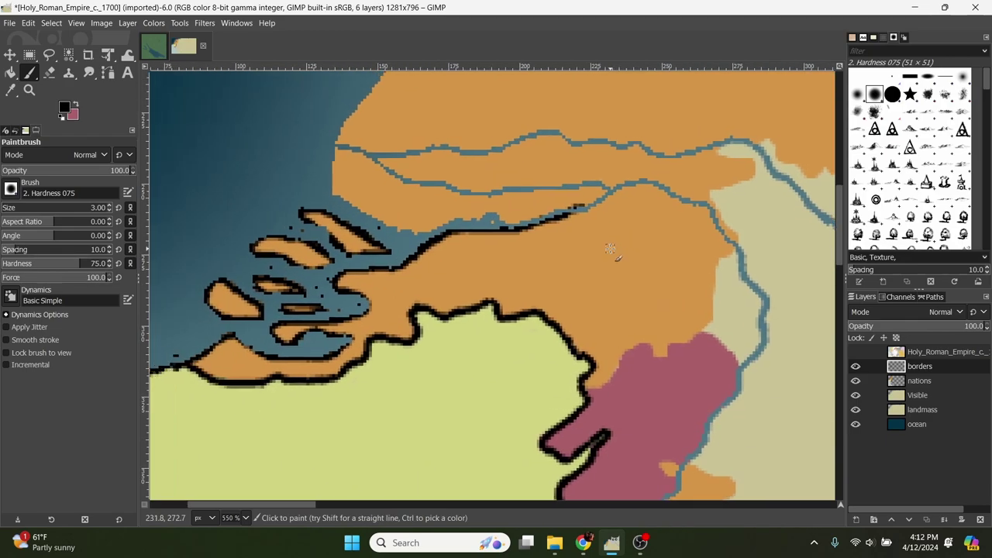
{"action": "key", "text": "ctrl+z"}
{"action": "key", "text": "ctrl+z"}
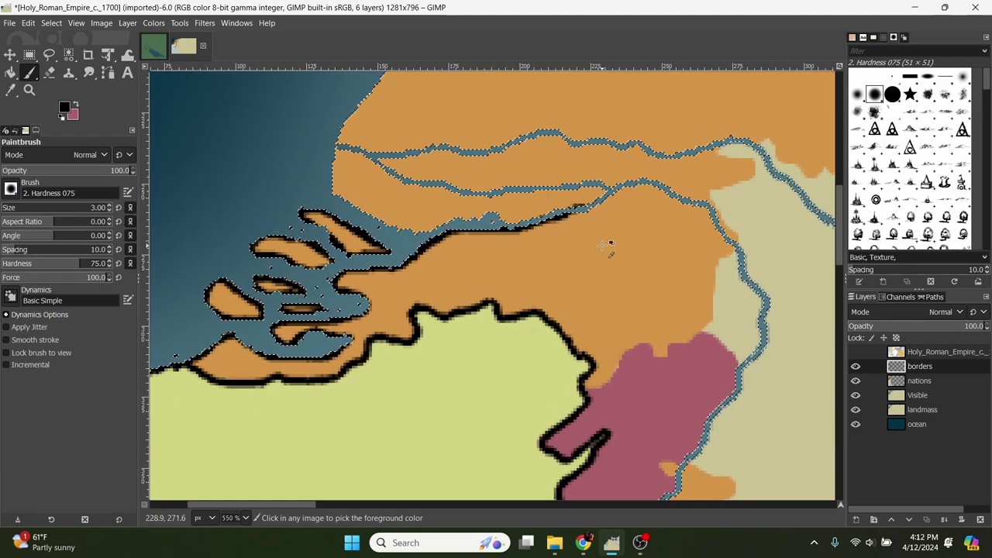
Undo the black strokes around the Dutch delta islands and along the adjoining Dutch coastline on the borders layer.
{"action": "scroll", "coordinate": [608, 247], "scroll_direction": "left", "scroll_amount": 5}
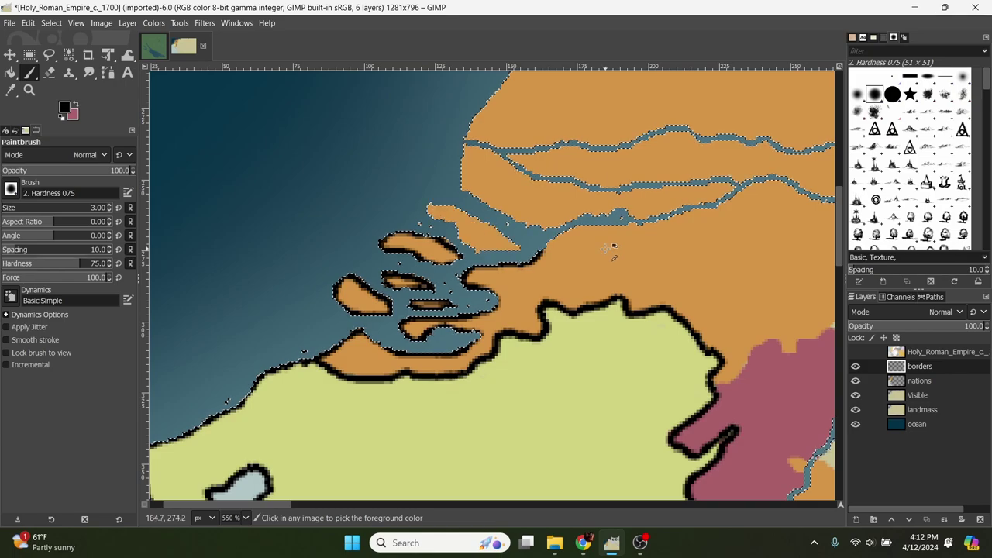
{"action": "key", "text": "ctrl+z"}
{"action": "key", "text": "ctrl+z"}
{"action": "key", "text": "ctrl+z"}
{"action": "key", "text": "ctrl+z"}
{"action": "key", "text": "ctrl+z"}
{"action": "key", "text": "ctrl+z"}
{"action": "key", "text": "ctrl+z"}
{"action": "key", "text": "ctrl+z"}
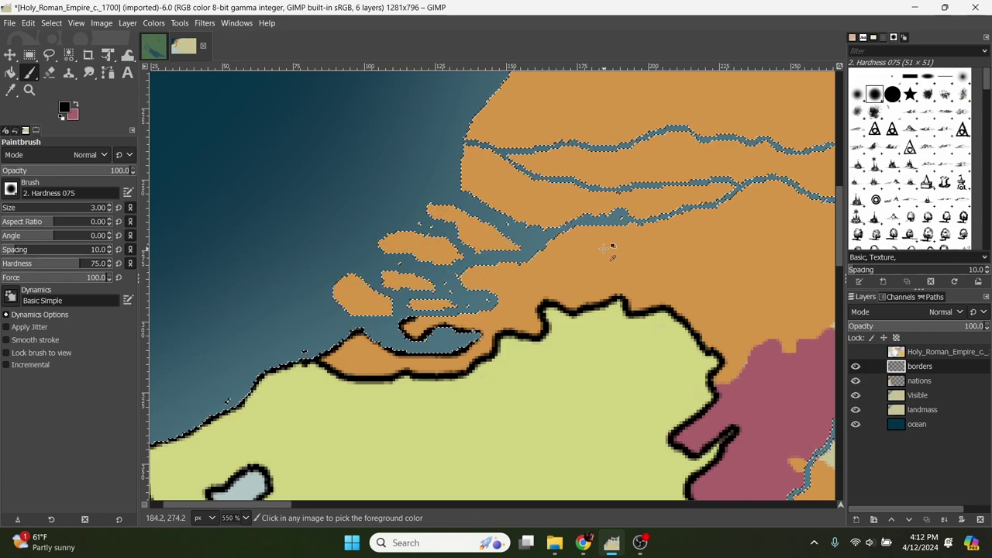
{"action": "scroll", "coordinate": [322, 360], "scroll_direction": "up", "scroll_amount": 2}
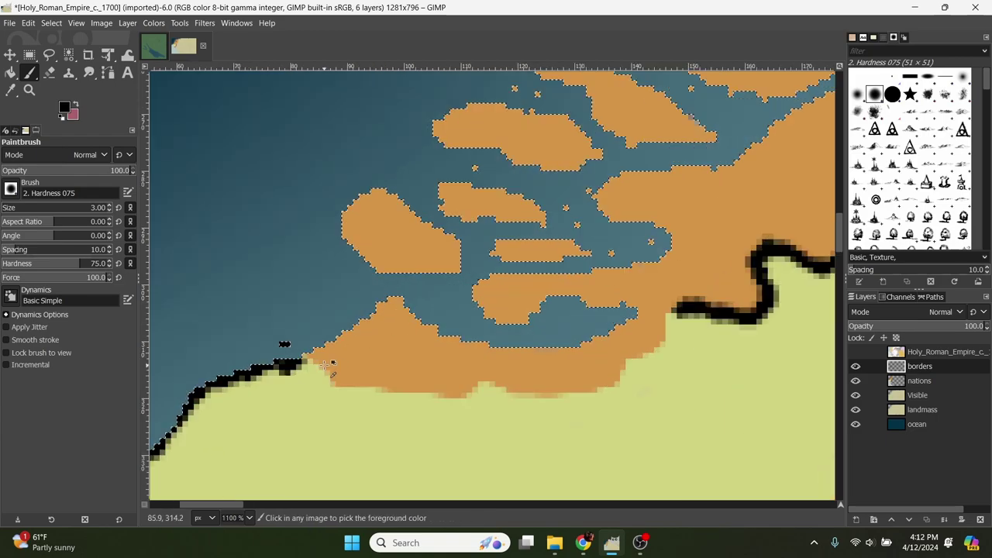
Redo the black border between the Spanish Netherlands and the Dutch territory, and undo the stray mark at its coastal end.
{"action": "left_click", "coordinate": [51, 23]}
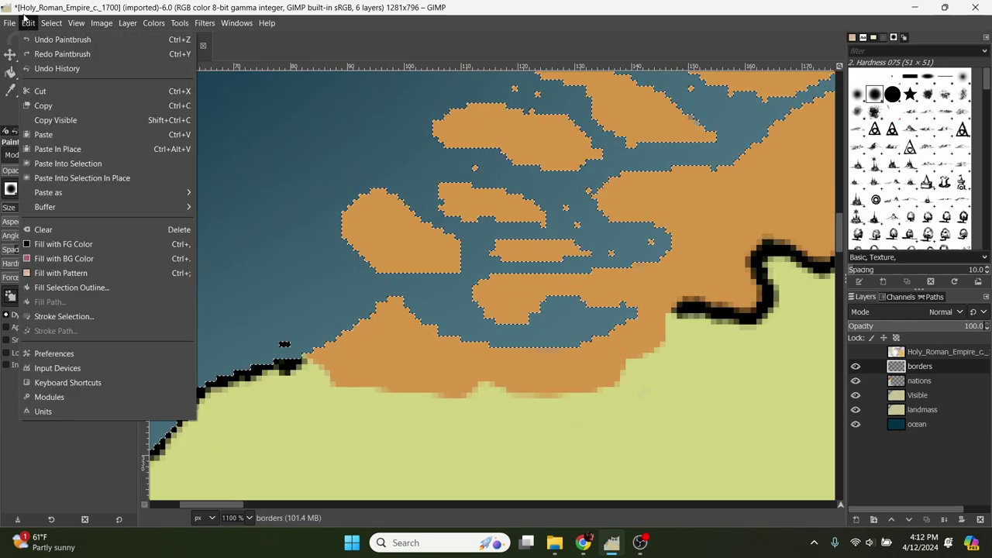
{"action": "left_click", "coordinate": [62, 52]}
{"action": "scroll", "coordinate": [363, 238], "scroll_direction": "down", "scroll_amount": 3}
{"action": "scroll", "coordinate": [363, 238], "scroll_direction": "left", "scroll_amount": 4}
{"action": "scroll", "coordinate": [363, 238], "scroll_direction": "down", "scroll_amount": 1}
{"action": "scroll", "coordinate": [363, 238], "scroll_direction": "left", "scroll_amount": 1}
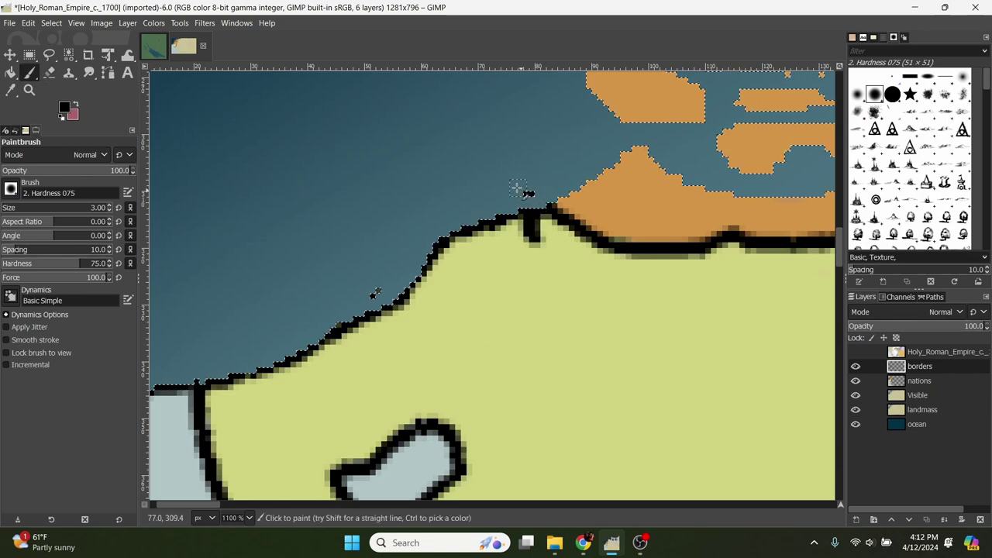
{"action": "key", "text": "ctrl+z"}
Erase the black outline along the Spanish Netherlands' coast and the adjoining French coast with a size 12 eraser.
{"action": "left_click", "coordinate": [48, 73]}
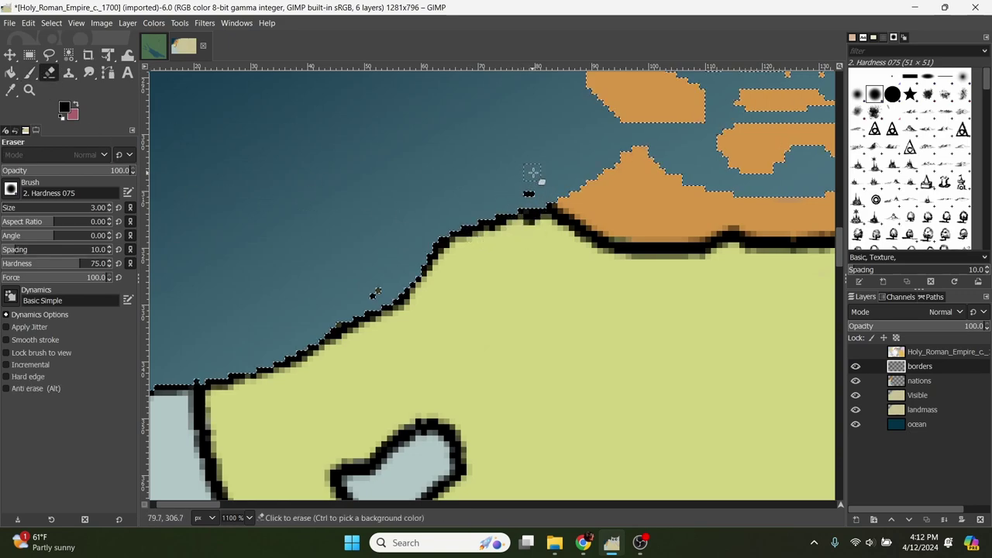
{"action": "left_click_drag", "start_coordinate": [502, 229], "coordinate": [439, 277]}
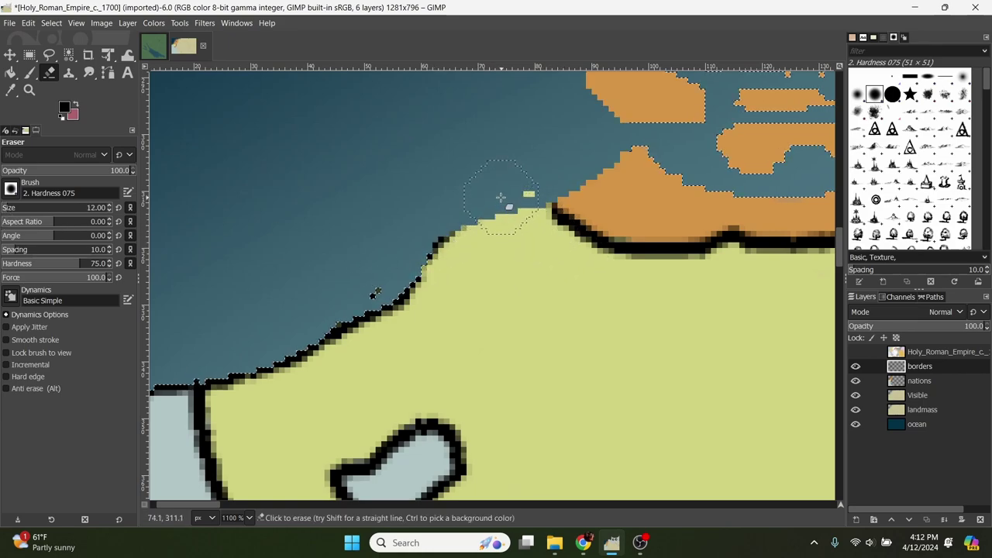
{"action": "mouse_move", "coordinate": [421, 286]}
{"action": "left_mouse_down"}
{"action": "mouse_move", "coordinate": [225, 371]}
{"action": "mouse_move", "coordinate": [248, 388]}
{"action": "mouse_move", "coordinate": [256, 380]}
{"action": "left_mouse_up"}
{"action": "scroll", "coordinate": [294, 322], "scroll_direction": "left", "scroll_amount": 5}
{"action": "mouse_move", "coordinate": [394, 270]}
{"action": "left_mouse_down"}
{"action": "mouse_move", "coordinate": [388, 293]}
{"action": "mouse_move", "coordinate": [370, 284]}
{"action": "mouse_move", "coordinate": [405, 293]}
{"action": "mouse_move", "coordinate": [422, 316]}
{"action": "left_mouse_up"}
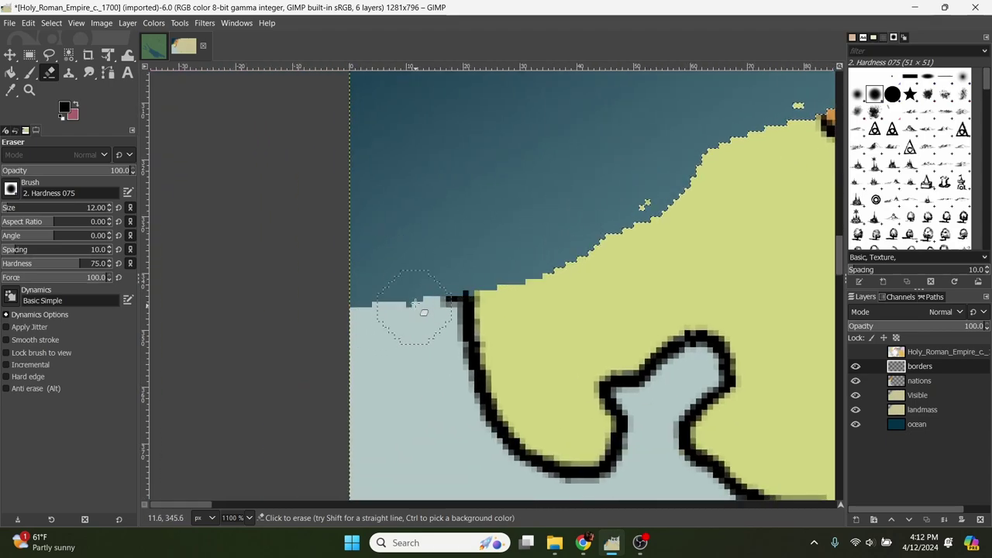
{"action": "left_click_drag", "start_coordinate": [585, 130], "coordinate": [345, 313]}
{"action": "left_click_drag", "start_coordinate": [397, 280], "coordinate": [230, 245]}
Outline Liège's northern border with the Dutch territory and its northeastern edge down to the river with a size 3 black paintbrush.
{"action": "left_click", "coordinate": [29, 73]}
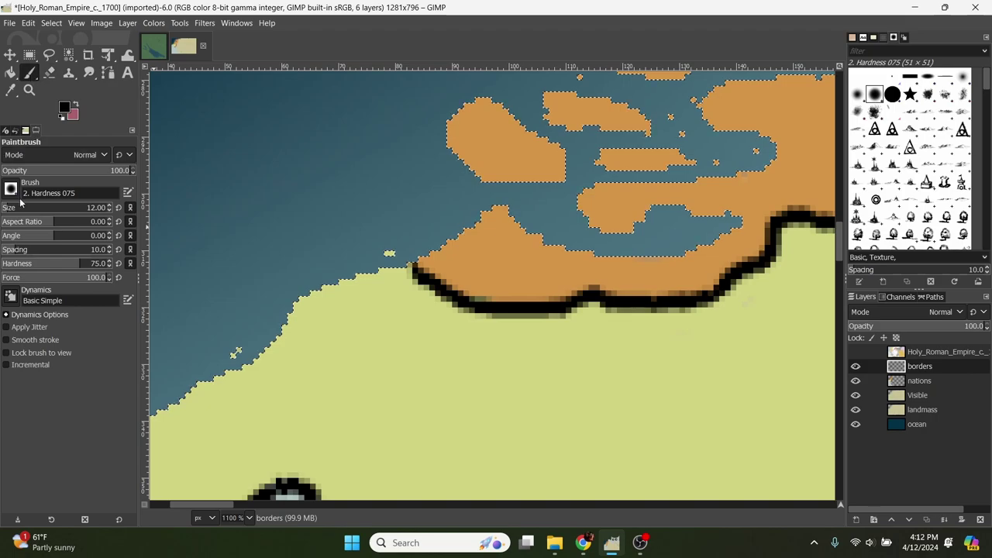
{"action": "left_click", "coordinate": [110, 205]}
{"action": "left_click", "coordinate": [109, 204]}
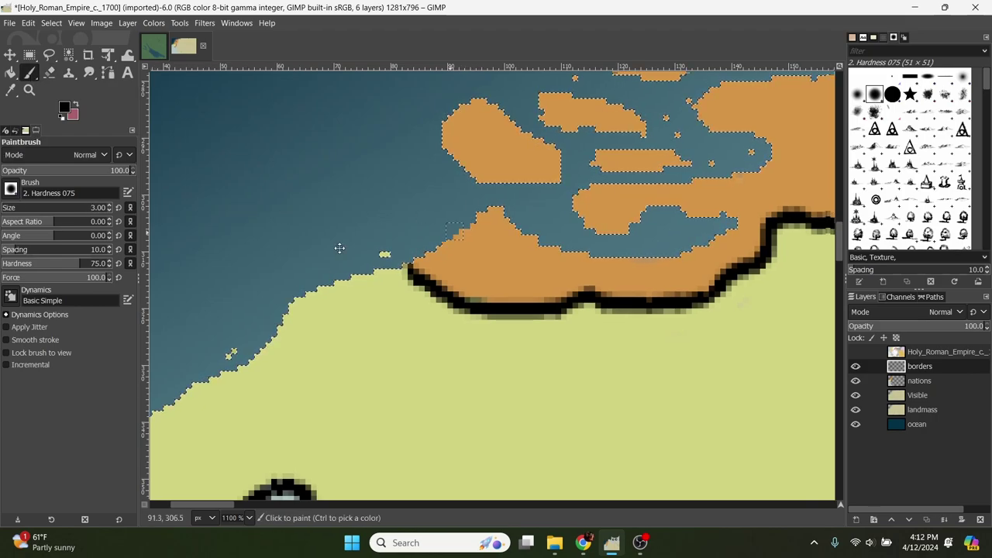
{"action": "left_click_drag", "start_coordinate": [698, 232], "coordinate": [333, 249]}
{"action": "left_click_drag", "start_coordinate": [655, 258], "coordinate": [337, 266]}
{"action": "left_click_drag", "start_coordinate": [654, 359], "coordinate": [539, 253]}
{"action": "scroll", "coordinate": [539, 253], "scroll_direction": "down", "scroll_amount": 4}
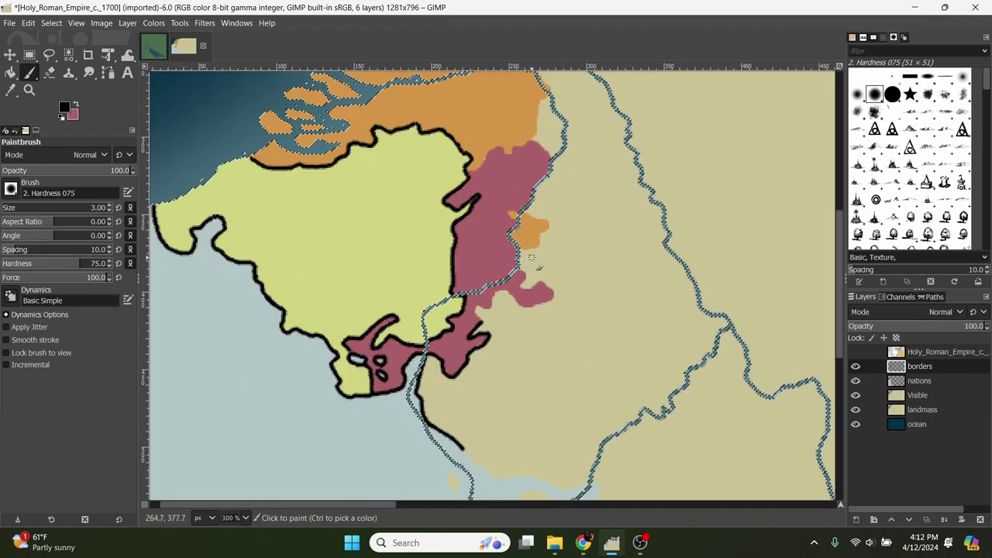
{"action": "scroll", "coordinate": [456, 267], "scroll_direction": "up", "scroll_amount": 3}
{"action": "scroll", "coordinate": [456, 267], "scroll_direction": "up", "scroll_amount": 4}
{"action": "mouse_move", "coordinate": [378, 249]}
{"action": "left_mouse_down"}
{"action": "mouse_move", "coordinate": [414, 253]}
{"action": "mouse_move", "coordinate": [483, 168]}
{"action": "mouse_move", "coordinate": [504, 166]}
{"action": "mouse_move", "coordinate": [528, 190]}
{"action": "mouse_move", "coordinate": [545, 184]}
{"action": "mouse_move", "coordinate": [551, 166]}
{"action": "mouse_move", "coordinate": [585, 161]}
{"action": "mouse_move", "coordinate": [629, 130]}
{"action": "mouse_move", "coordinate": [616, 146]}
{"action": "mouse_move", "coordinate": [669, 169]}
{"action": "mouse_move", "coordinate": [685, 193]}
{"action": "mouse_move", "coordinate": [671, 265]}
{"action": "left_mouse_up"}
{"action": "left_click_drag", "start_coordinate": [636, 301], "coordinate": [616, 338]}
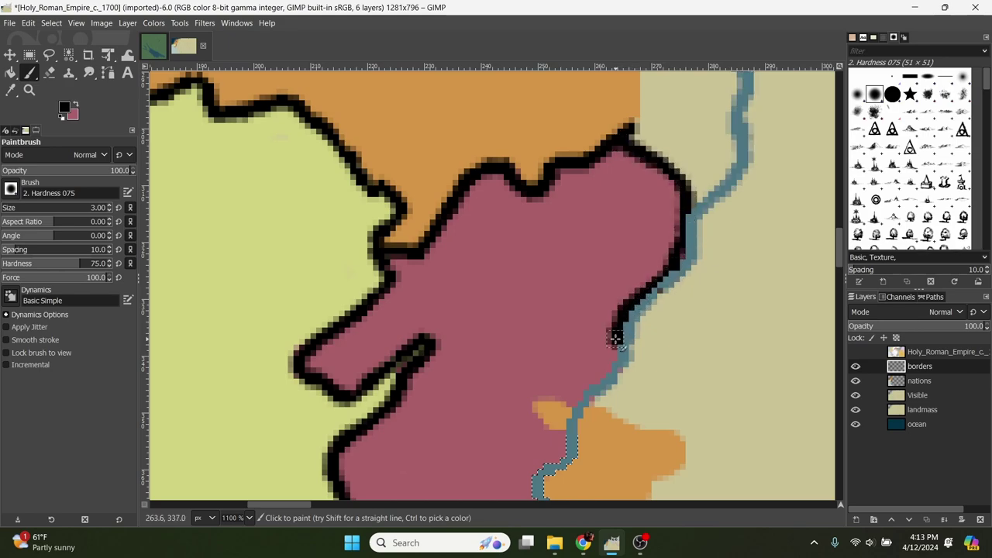
Continue Liège's eastern border south along the river in black and outline the small orange enclave beside it.
{"action": "mouse_move", "coordinate": [572, 401]}
{"action": "left_mouse_down"}
{"action": "mouse_move", "coordinate": [532, 401]}
{"action": "mouse_move", "coordinate": [562, 429]}
{"action": "mouse_move", "coordinate": [584, 209]}
{"action": "left_mouse_up"}
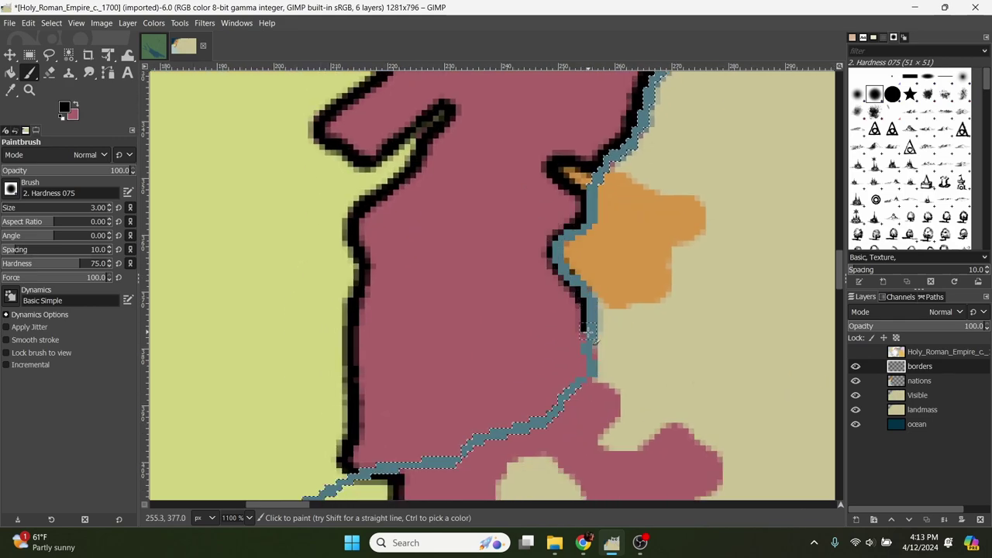
{"action": "left_click_drag", "start_coordinate": [586, 354], "coordinate": [607, 437]}
{"action": "left_click_drag", "start_coordinate": [594, 361], "coordinate": [610, 174]}
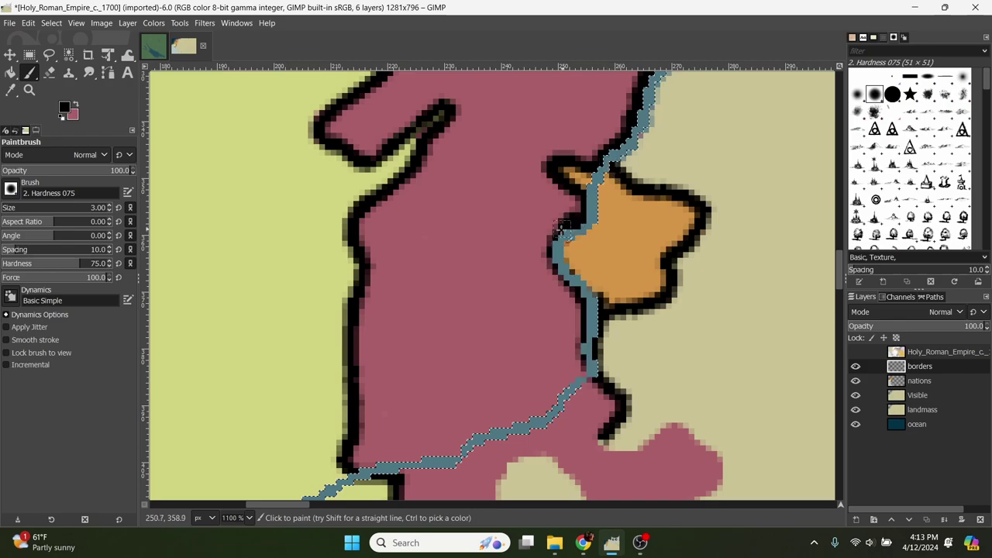
Complete Liège's southern outline in black and trace the Dutch territory's eastern border up to the northern coast.
{"action": "scroll", "coordinate": [512, 251], "scroll_direction": "down", "scroll_amount": 5}
{"action": "scroll", "coordinate": [492, 252], "scroll_direction": "up", "scroll_amount": 5}
{"action": "left_click_drag", "start_coordinate": [431, 221], "coordinate": [246, 317]}
{"action": "scroll", "coordinate": [246, 317], "scroll_direction": "down", "scroll_amount": 2}
{"action": "left_click_drag", "start_coordinate": [357, 85], "coordinate": [487, 434]}
{"action": "mouse_move", "coordinate": [487, 409]}
{"action": "left_mouse_down"}
{"action": "mouse_move", "coordinate": [516, 310]}
{"action": "mouse_move", "coordinate": [624, 260]}
{"action": "mouse_move", "coordinate": [513, 445]}
{"action": "left_mouse_up"}
{"action": "mouse_move", "coordinate": [504, 437]}
{"action": "left_mouse_down"}
{"action": "mouse_move", "coordinate": [604, 274]}
{"action": "mouse_move", "coordinate": [607, 247]}
{"action": "mouse_move", "coordinate": [497, 446]}
{"action": "left_mouse_up"}
{"action": "mouse_move", "coordinate": [497, 446]}
{"action": "left_mouse_down"}
{"action": "mouse_move", "coordinate": [525, 253]}
{"action": "mouse_move", "coordinate": [549, 176]}
{"action": "left_mouse_up"}
{"action": "scroll", "coordinate": [537, 276], "scroll_direction": "down", "scroll_amount": 4}
{"action": "scroll", "coordinate": [547, 275], "scroll_direction": "down", "scroll_amount": 3, "text": "ctrl"}
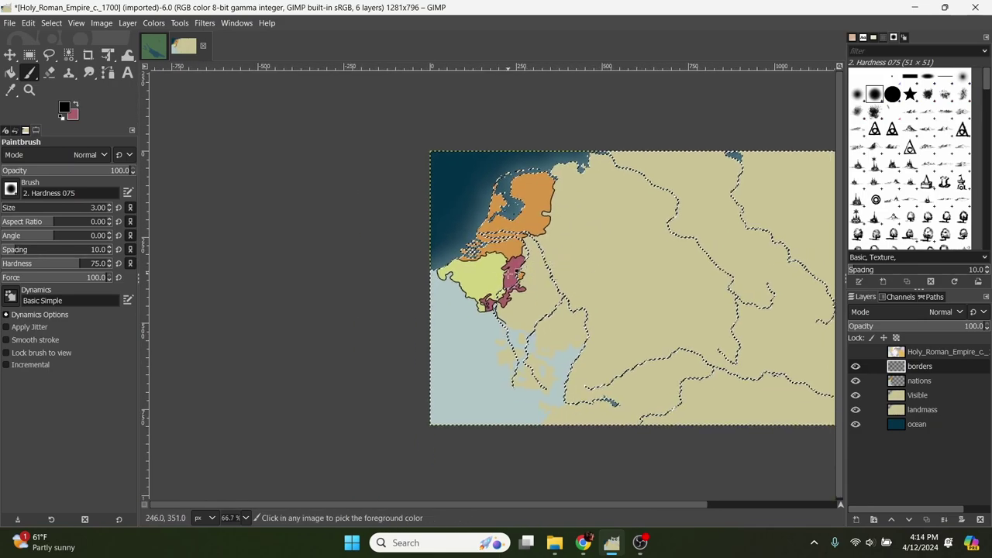
{"action": "scroll", "coordinate": [471, 277], "scroll_direction": "up", "scroll_amount": 3, "text": "ctrl"}
{"action": "left_click_drag", "start_coordinate": [527, 274], "coordinate": [476, 326]}
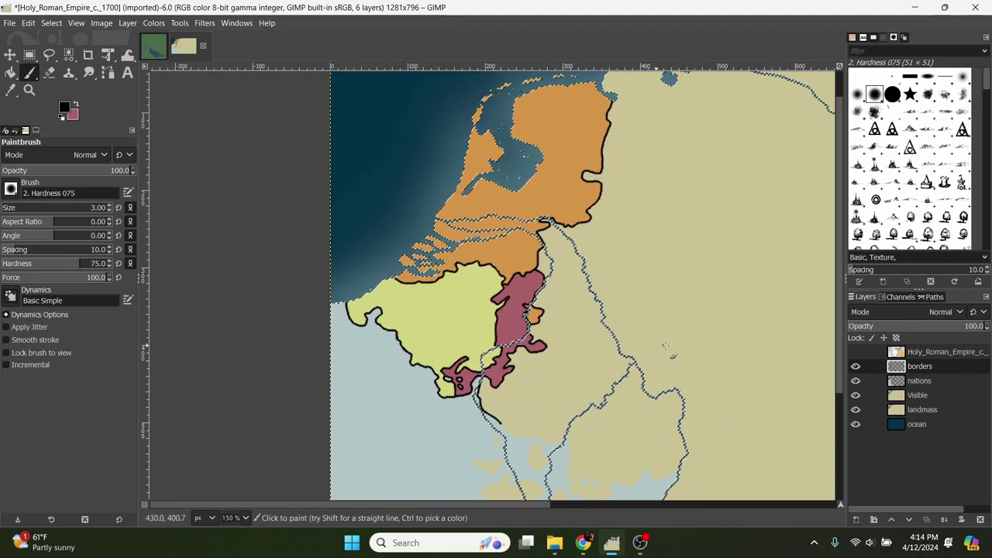
Hide the nations, Visible, landmass and ocean layers so only the borders show, and clear the selection.
{"action": "scroll", "coordinate": [543, 267], "scroll_direction": "up", "scroll_amount": 2}
{"action": "scroll", "coordinate": [543, 267], "scroll_direction": "right", "scroll_amount": 2}
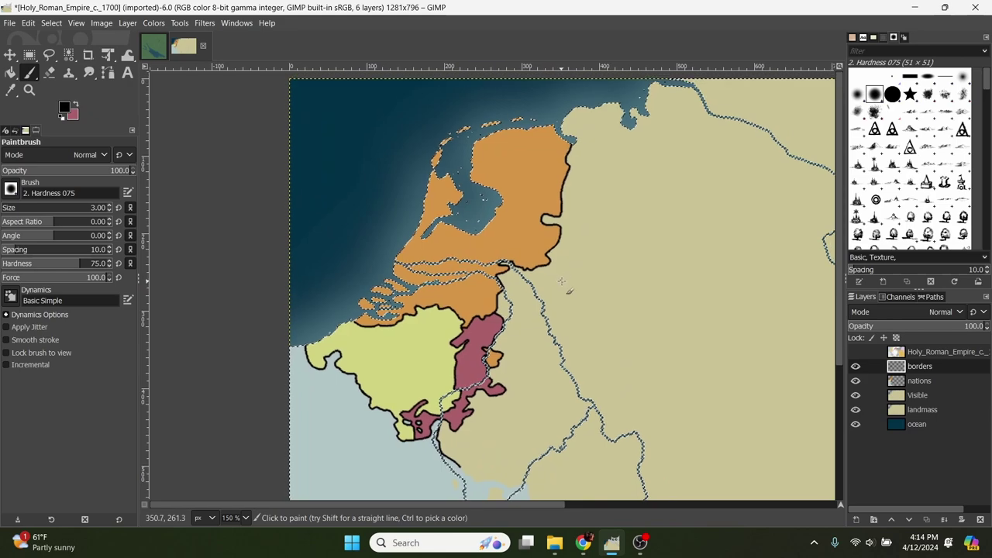
{"action": "scroll", "coordinate": [567, 292], "scroll_direction": "down", "scroll_amount": 1}
{"action": "scroll", "coordinate": [567, 292], "scroll_direction": "left", "scroll_amount": 1}
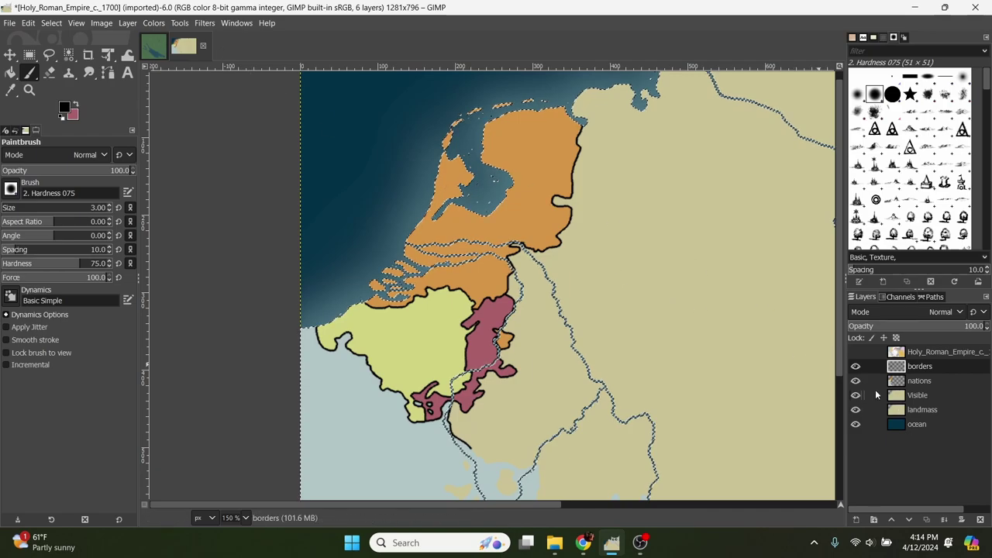
{"action": "left_click_drag", "start_coordinate": [857, 381], "coordinate": [854, 426]}
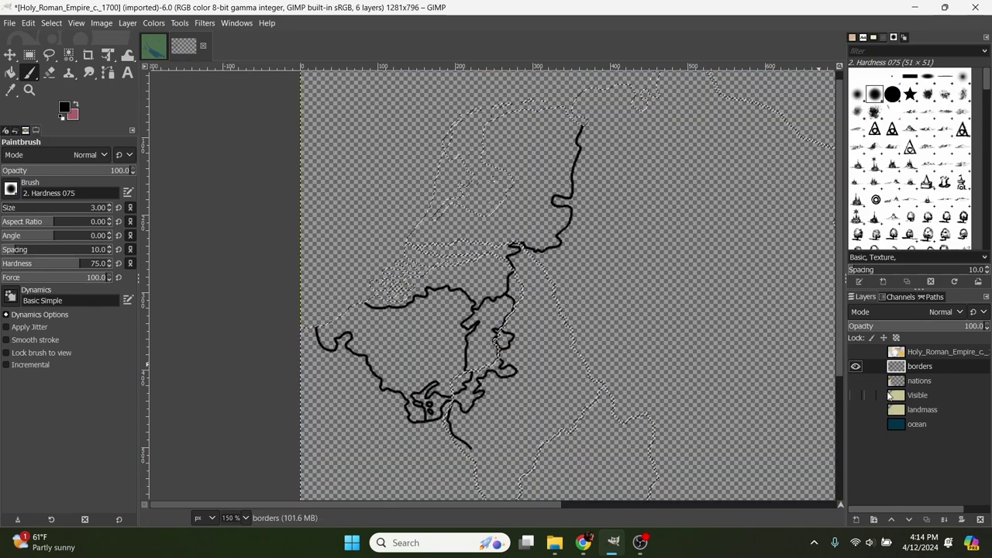
{"action": "key", "text": "ctrl+shift+a"}
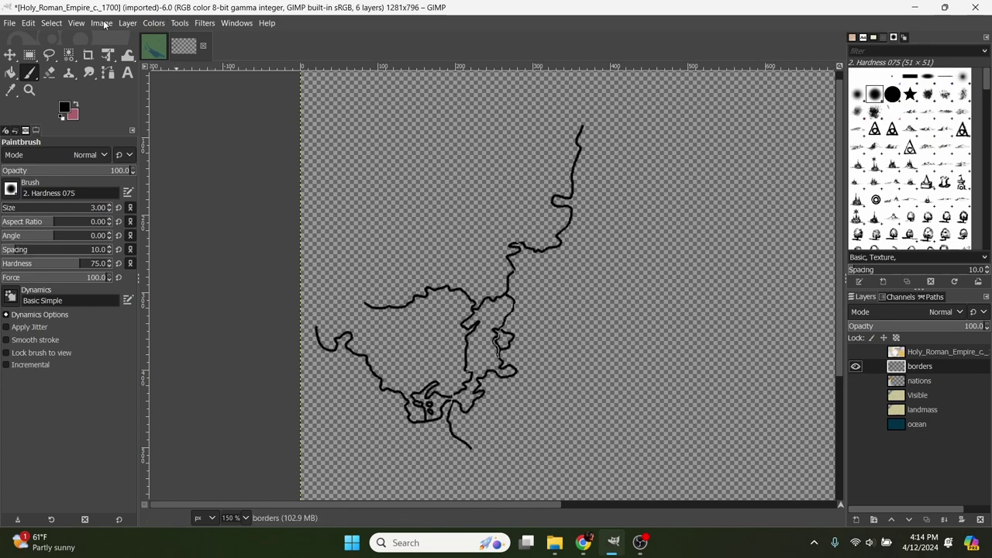
Create a new layer from the visible borders and show the nations, Visible, landmass and ocean layers again.
{"action": "left_click", "coordinate": [127, 23]}
{"action": "left_click", "coordinate": [151, 52]}
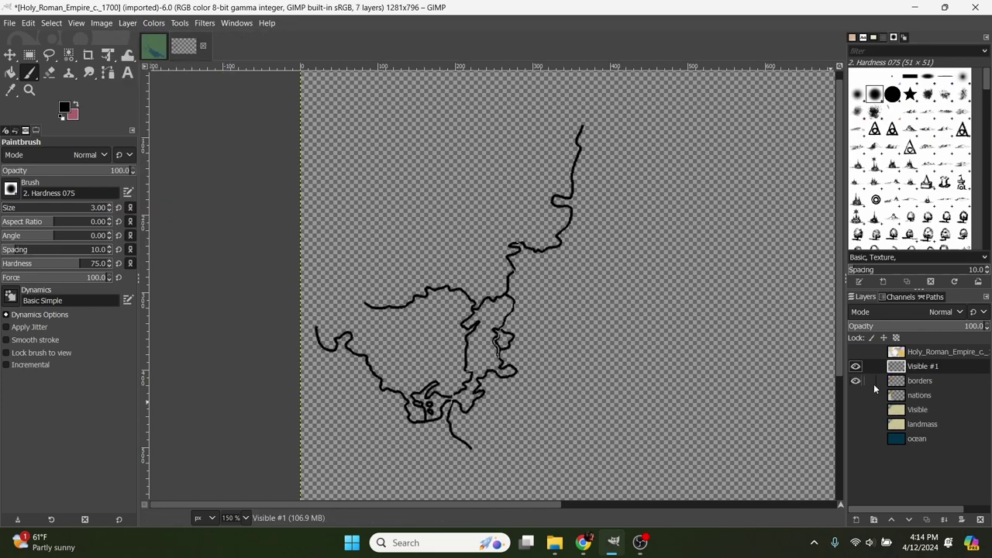
{"action": "left_click_drag", "start_coordinate": [856, 396], "coordinate": [851, 429]}
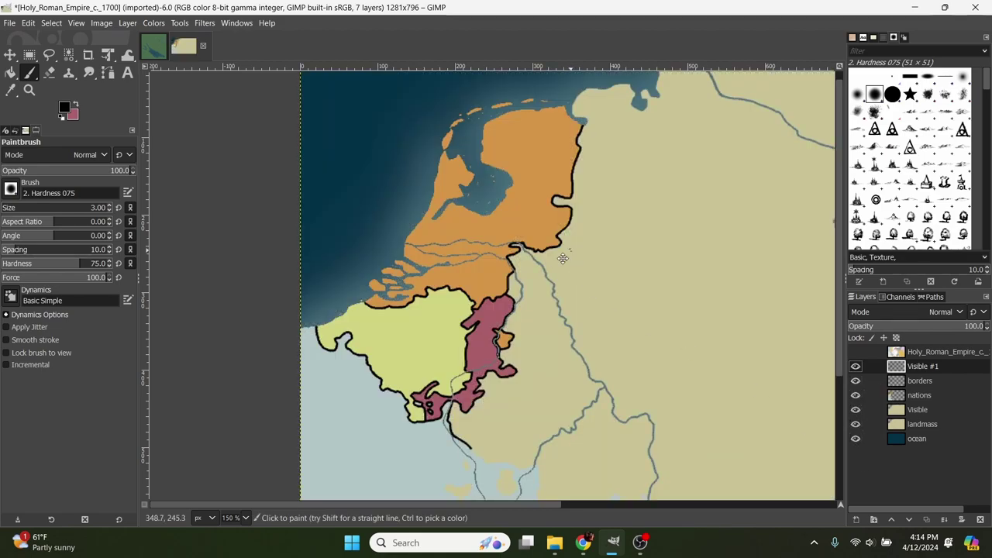
{"action": "left_click", "coordinate": [917, 380]}
{"action": "left_click", "coordinate": [917, 368]}
{"action": "left_click", "coordinate": [856, 366]}
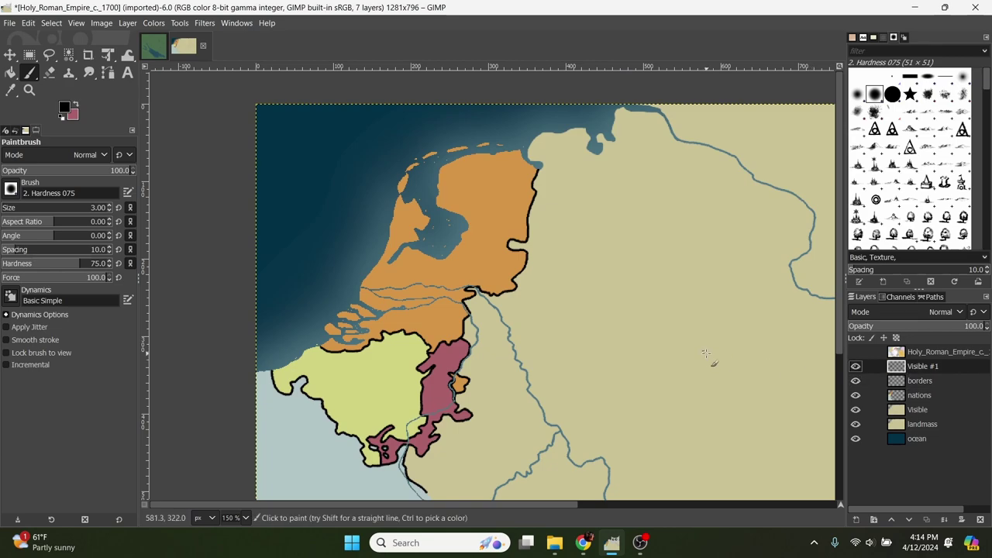
Start a Drop Shadow on the new Visible #1 layer with opacity 2.000 and both X and Y offsets at 0.
{"action": "left_click", "coordinate": [205, 22]}
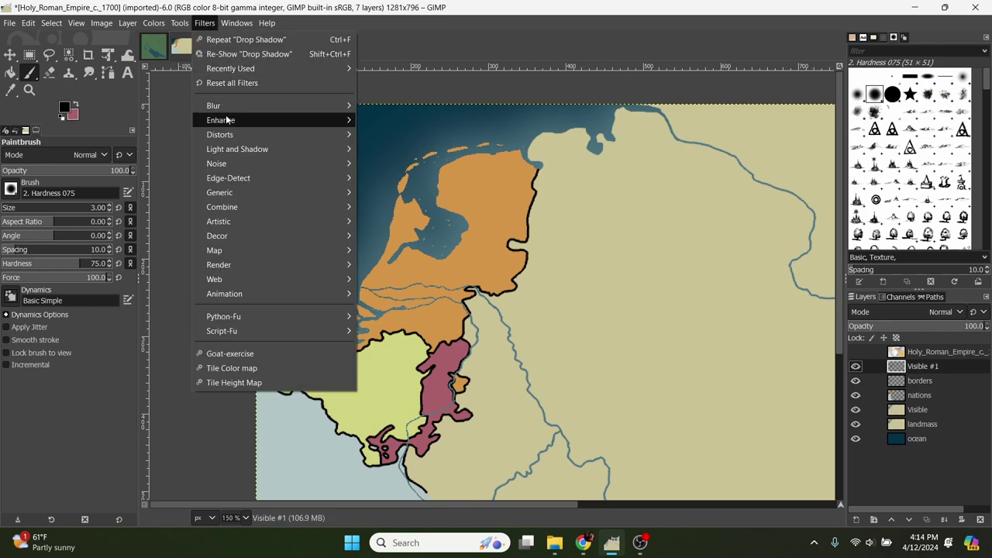
{"action": "mouse_move", "coordinate": [251, 151]}
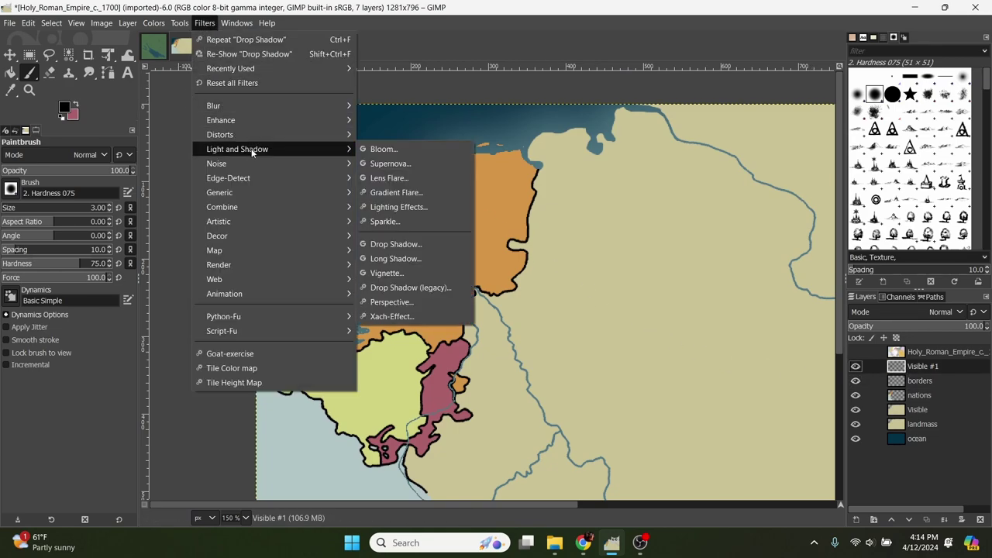
{"action": "left_click", "coordinate": [394, 246]}
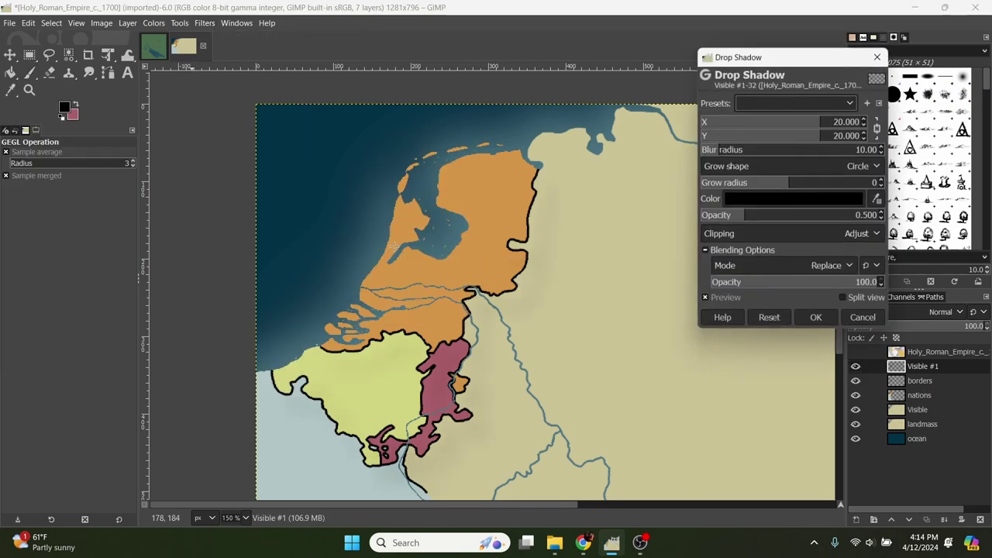
{"action": "scroll", "coordinate": [619, 225], "scroll_direction": "down", "scroll_amount": 4}
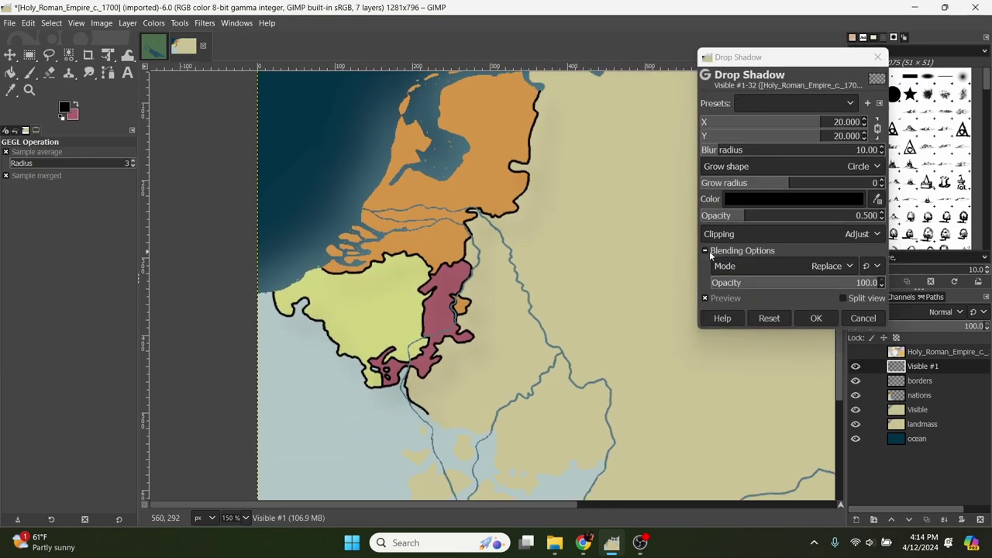
{"action": "left_click_drag", "start_coordinate": [750, 225], "coordinate": [894, 220]}
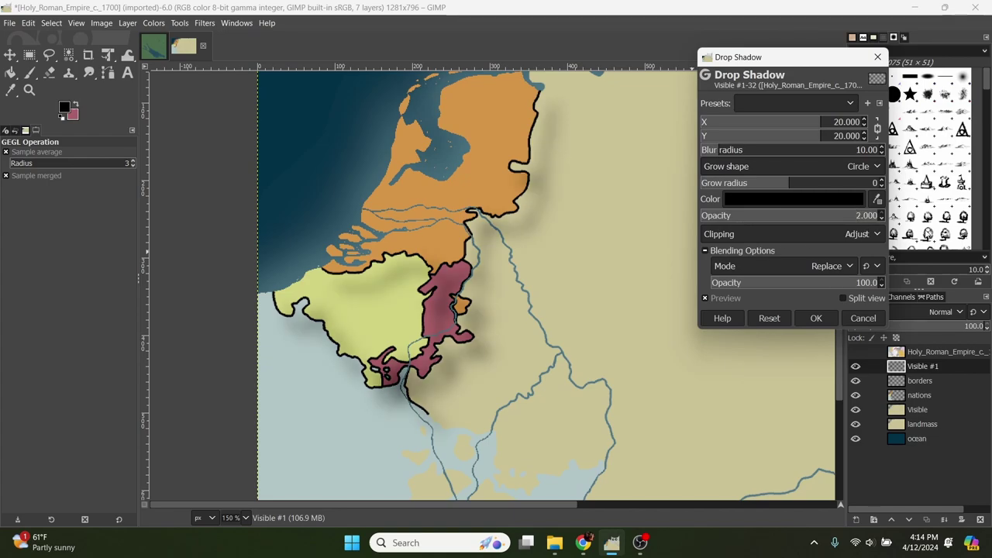
{"action": "left_click", "coordinate": [775, 140]}
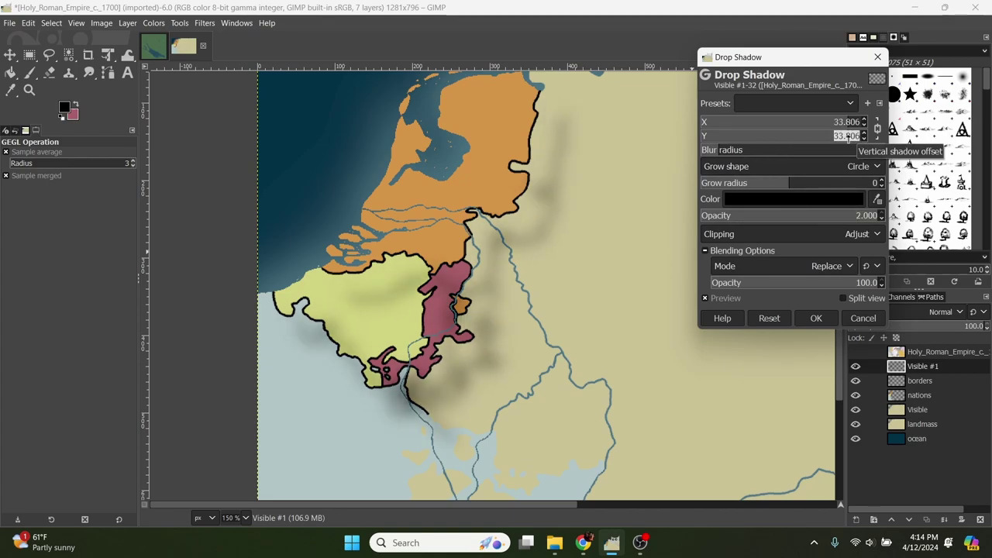
{"action": "scroll", "coordinate": [473, 242], "scroll_direction": "up", "scroll_amount": 3}
{"action": "left_click_drag", "start_coordinate": [293, 388], "coordinate": [429, 321]}
{"action": "scroll", "coordinate": [377, 326], "scroll_direction": "down", "scroll_amount": 2}
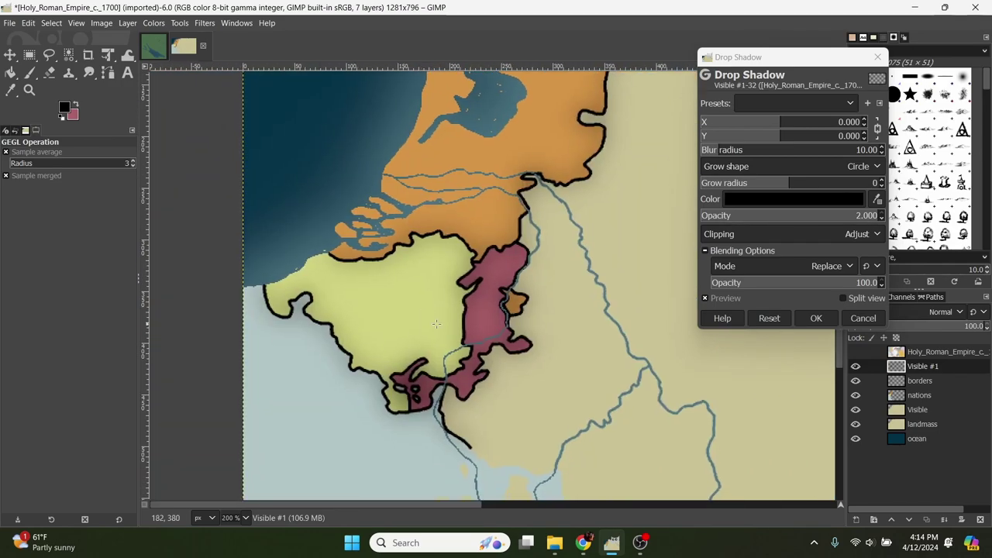
Try several blur and grow radius combinations for the border shadow, including 34.91 with 1 and 15.64 with -5.
{"action": "left_click", "coordinate": [743, 152]}
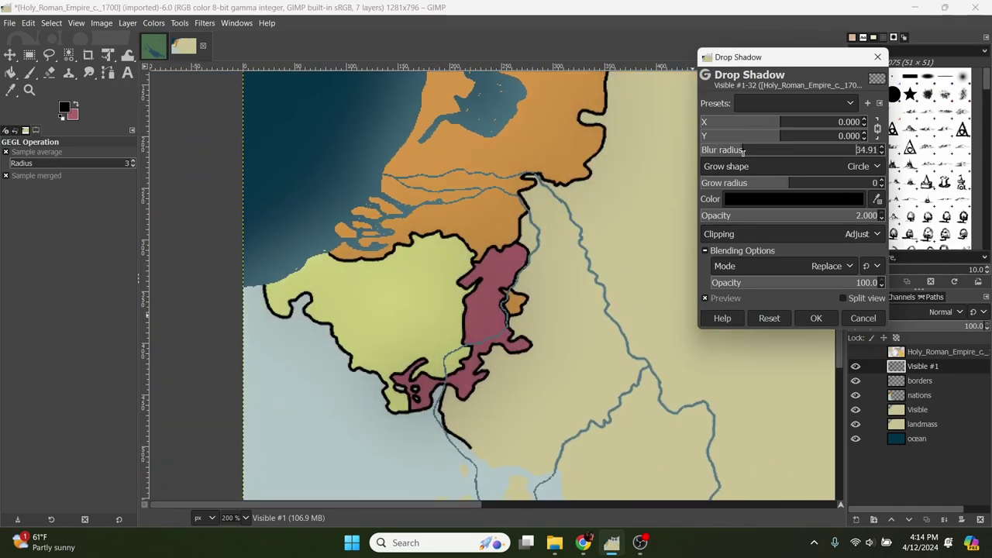
{"action": "left_click", "coordinate": [838, 186]}
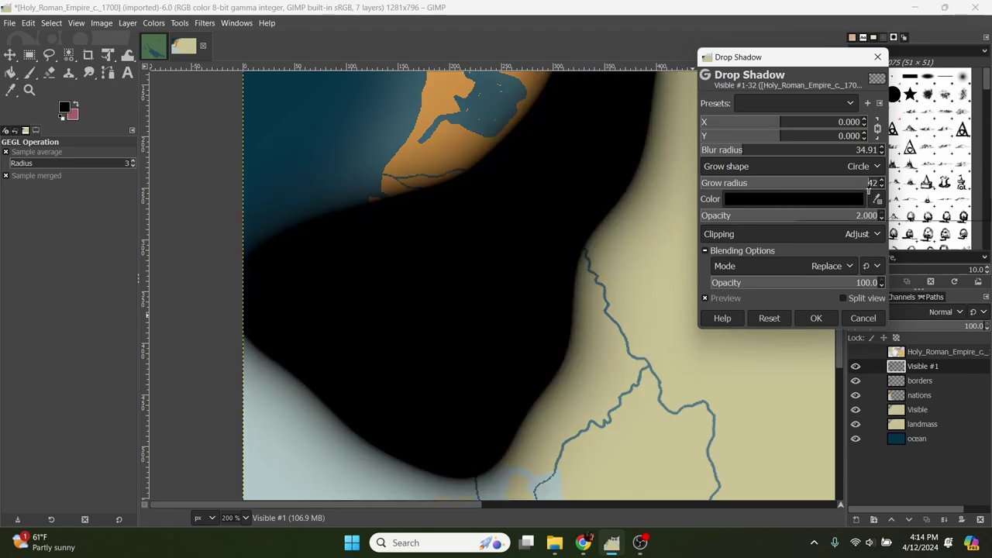
{"action": "left_click", "coordinate": [829, 187]}
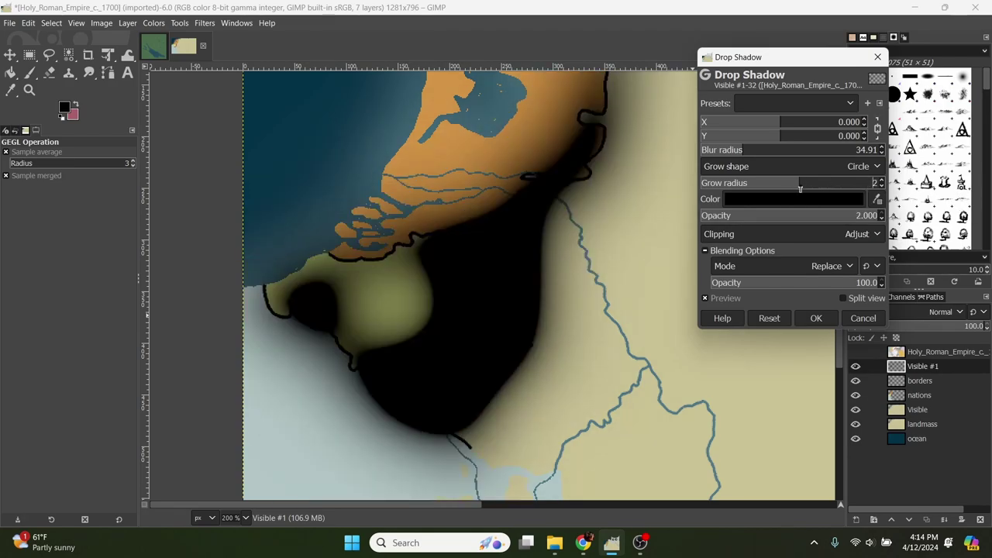
{"action": "left_click", "coordinate": [800, 187]}
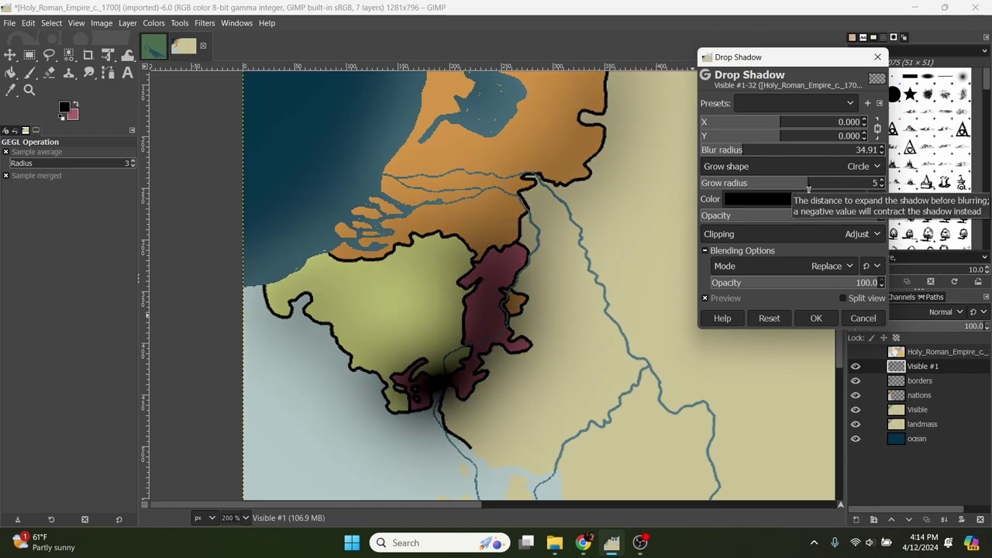
{"action": "left_click", "coordinate": [797, 186]}
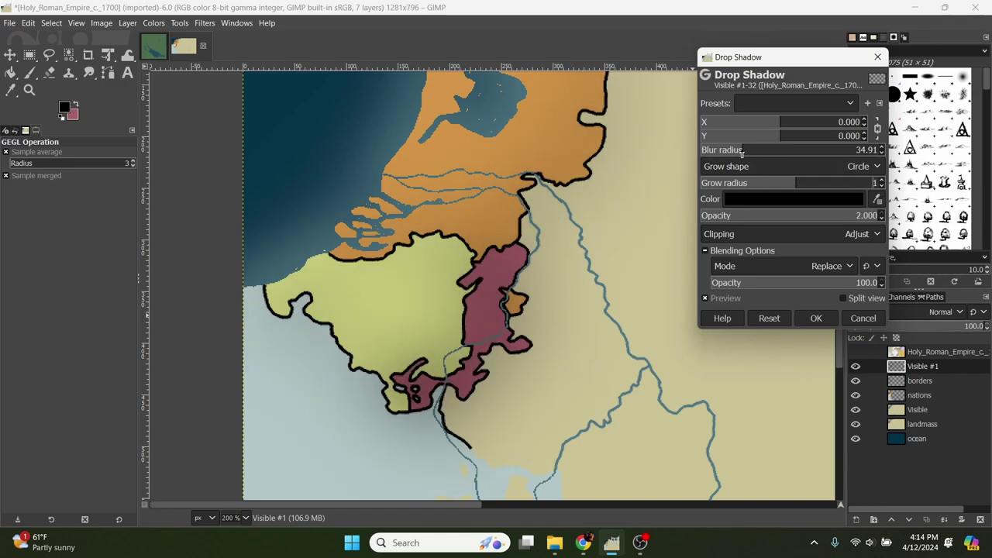
{"action": "left_click_drag", "start_coordinate": [709, 152], "coordinate": [725, 154]}
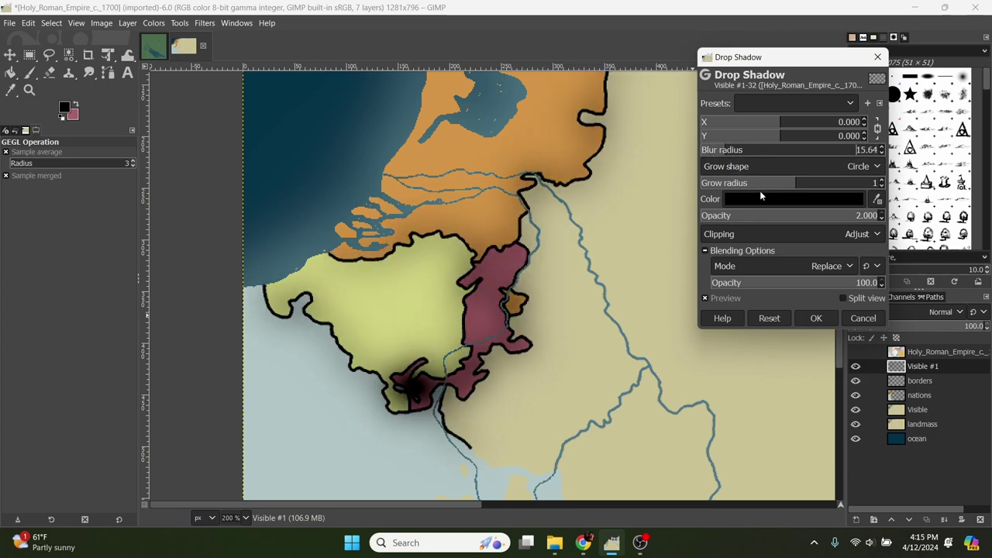
{"action": "left_click", "coordinate": [772, 190]}
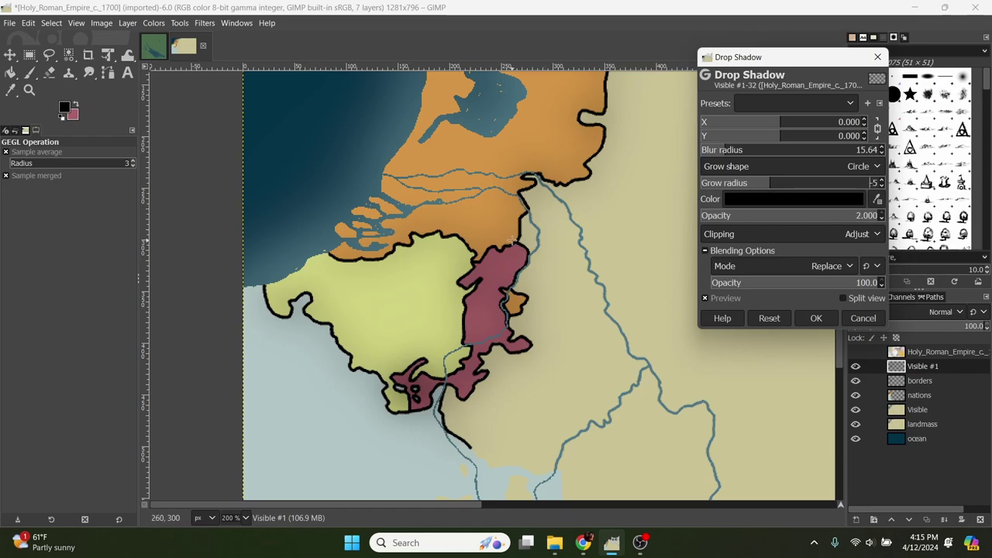
{"action": "scroll", "coordinate": [466, 261], "scroll_direction": "up", "scroll_amount": 1}
{"action": "scroll", "coordinate": [473, 263], "scroll_direction": "down", "scroll_amount": 2}
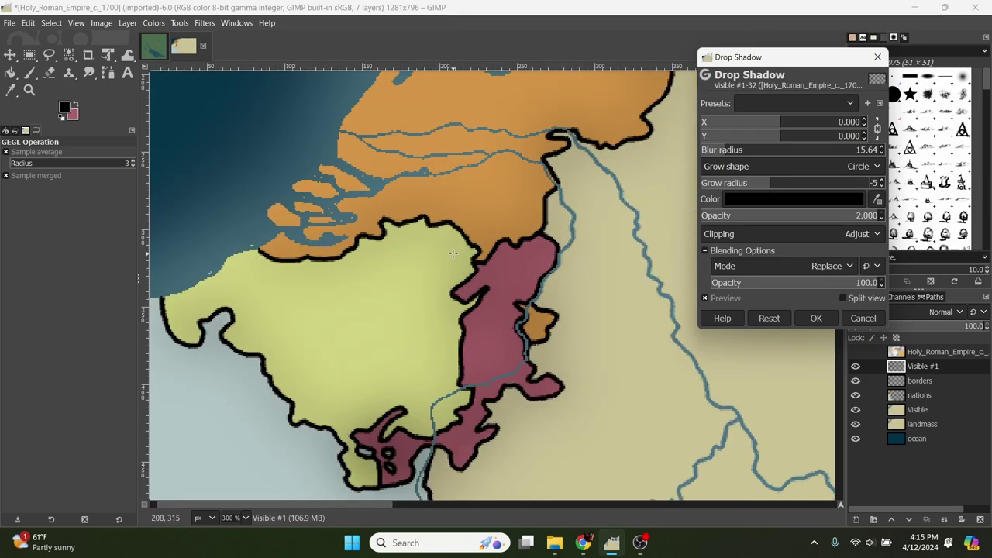
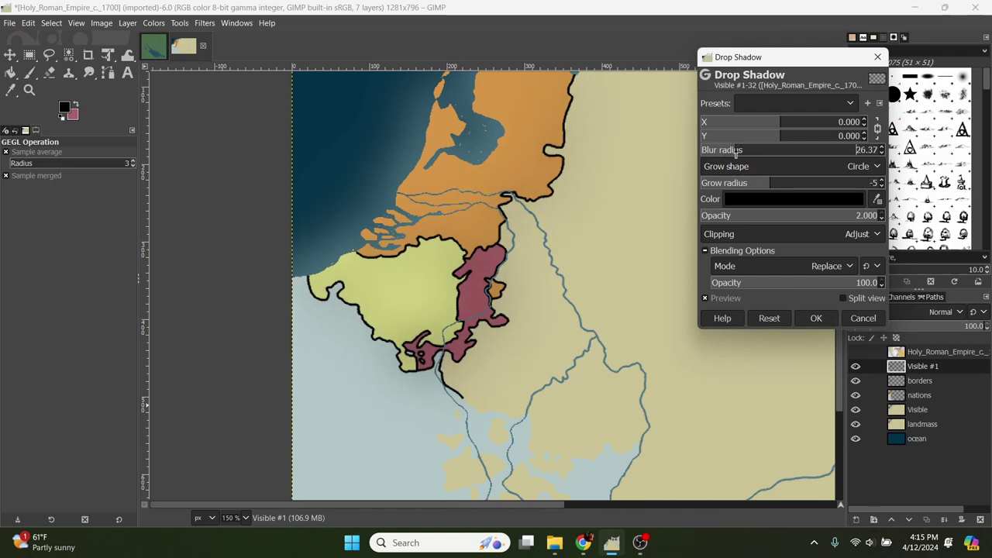
Apply the drop shadow with blur radius 26.37 and grow radius 2, and lower the shadow layer's opacity to 42.8.
{"action": "left_click", "coordinate": [791, 189]}
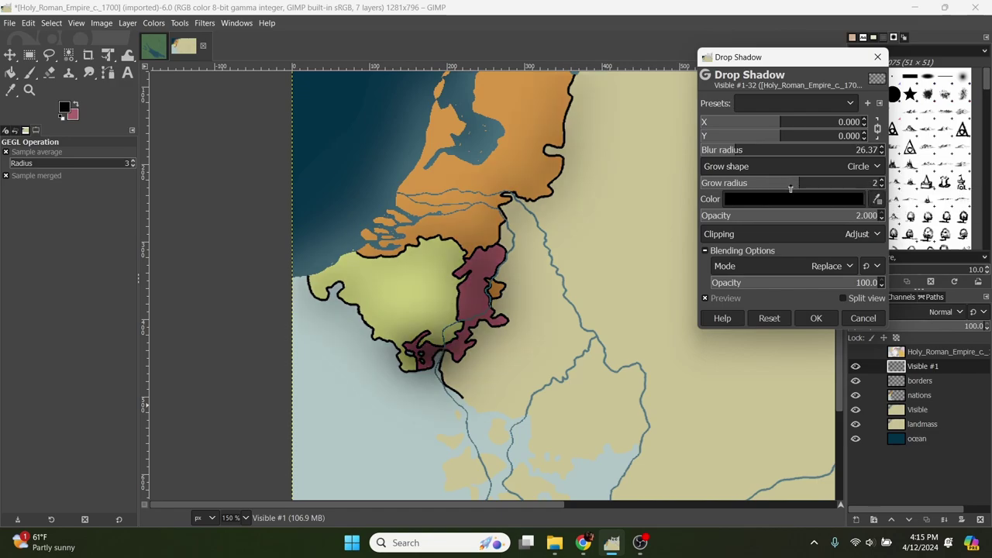
{"action": "left_click", "coordinate": [825, 317]}
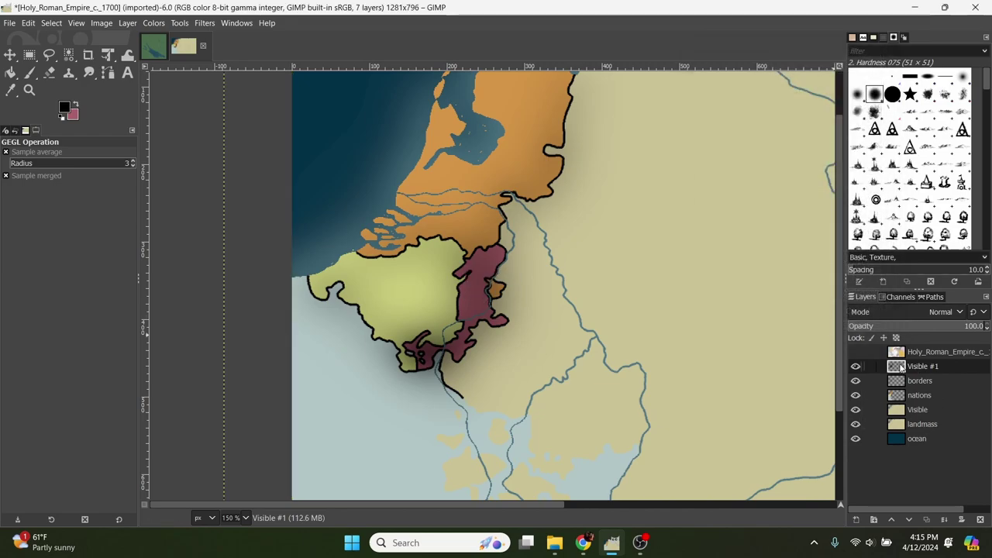
{"action": "left_click", "coordinate": [906, 326]}
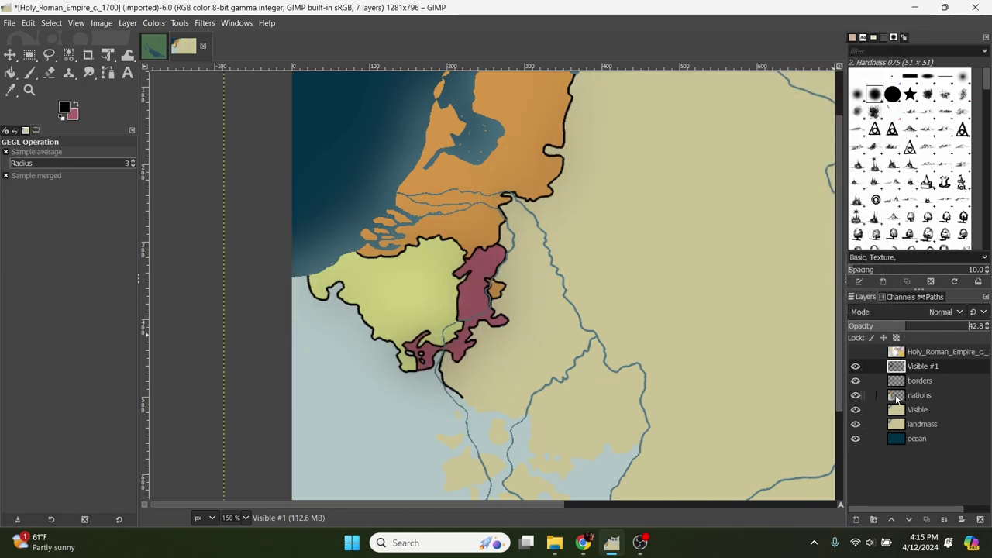
Try the borders layer at 40.2 opacity and restore it to 100.
{"action": "left_click", "coordinate": [901, 380]}
{"action": "left_click", "coordinate": [903, 326]}
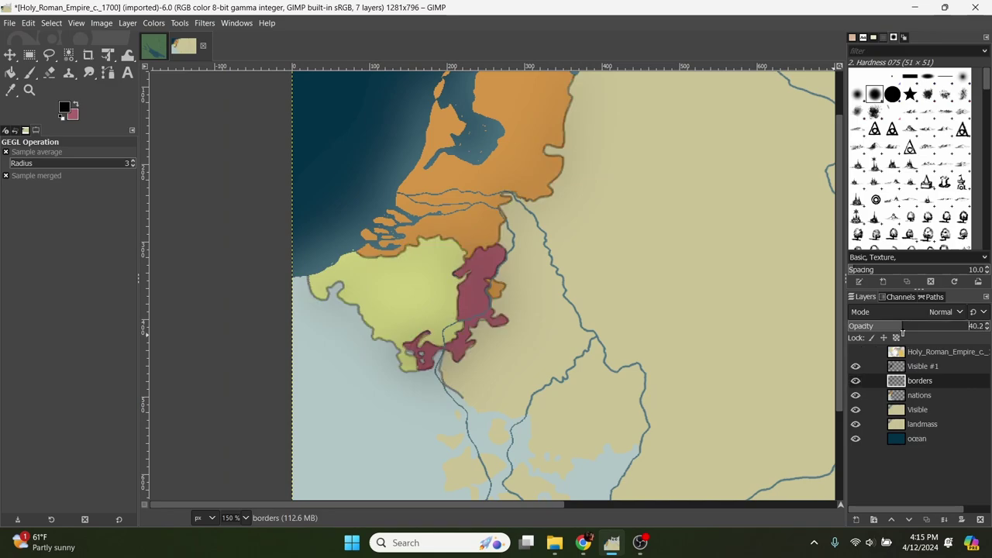
{"action": "scroll", "coordinate": [566, 315], "scroll_direction": "down", "scroll_amount": 3}
{"action": "scroll", "coordinate": [567, 315], "scroll_direction": "up", "scroll_amount": 5}
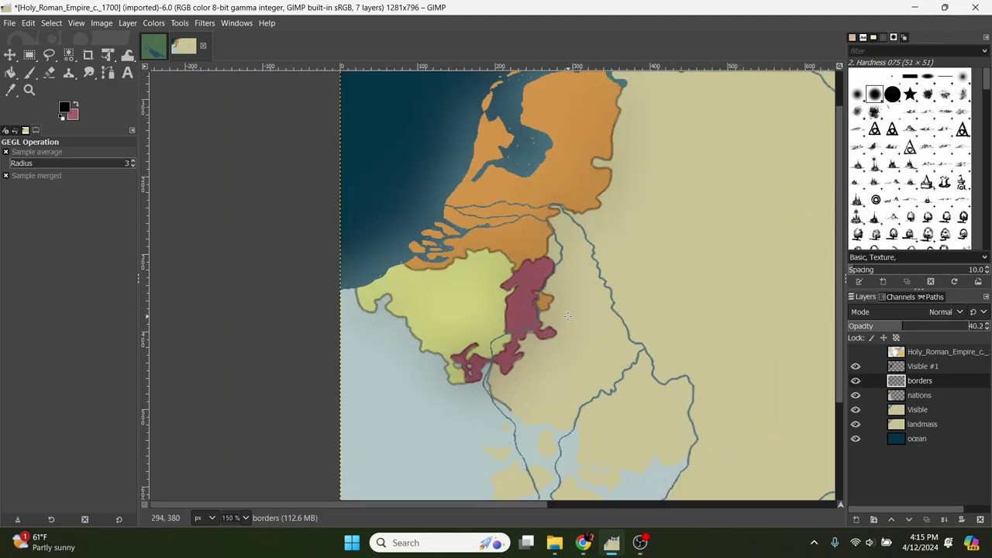
{"action": "scroll", "coordinate": [566, 315], "scroll_direction": "down", "scroll_amount": 1}
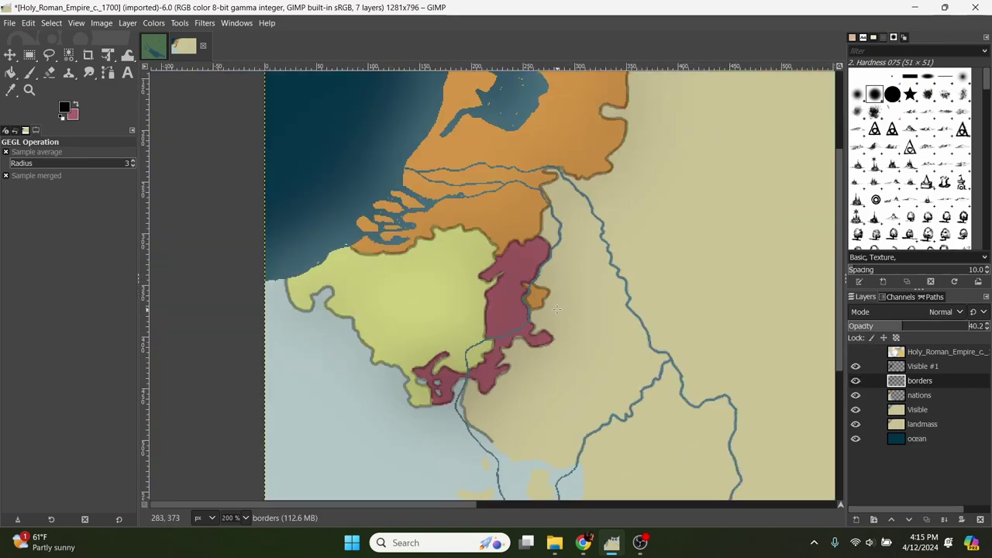
{"action": "left_click_drag", "start_coordinate": [908, 335], "coordinate": [989, 329]}
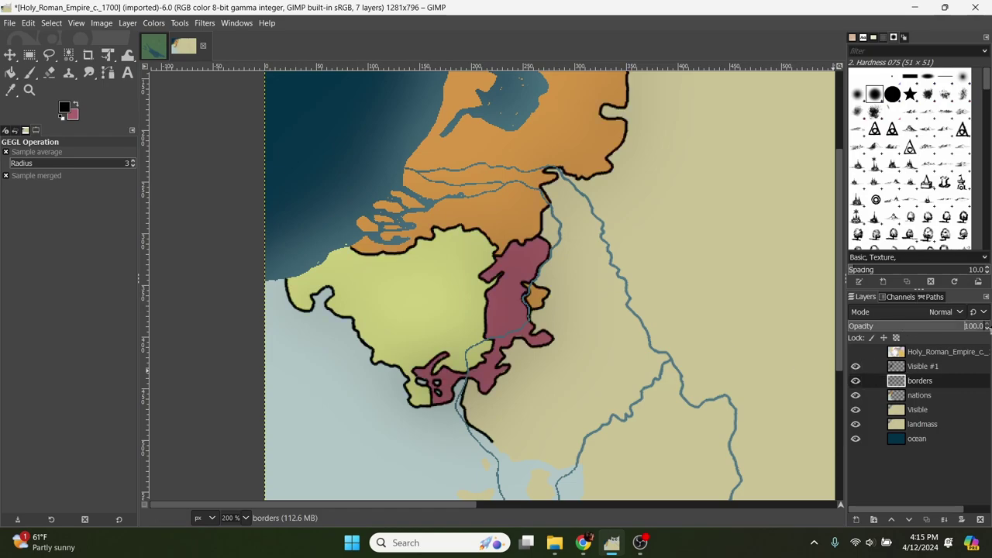
Toggle the Visible #1 shadow layer's visibility and compare the map's borders with and without the shading.
{"action": "scroll", "coordinate": [580, 311], "scroll_direction": "up", "scroll_amount": 1}
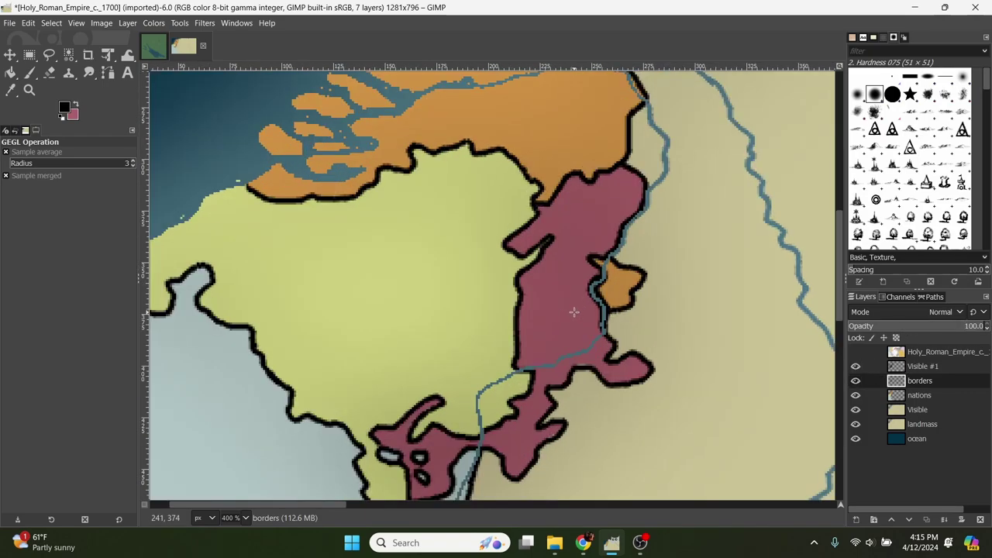
{"action": "left_click", "coordinate": [857, 367]}
{"action": "left_click", "coordinate": [857, 367]}
{"action": "left_click", "coordinate": [857, 367]}
{"action": "left_click", "coordinate": [856, 366]}
{"action": "left_click", "coordinate": [857, 367]}
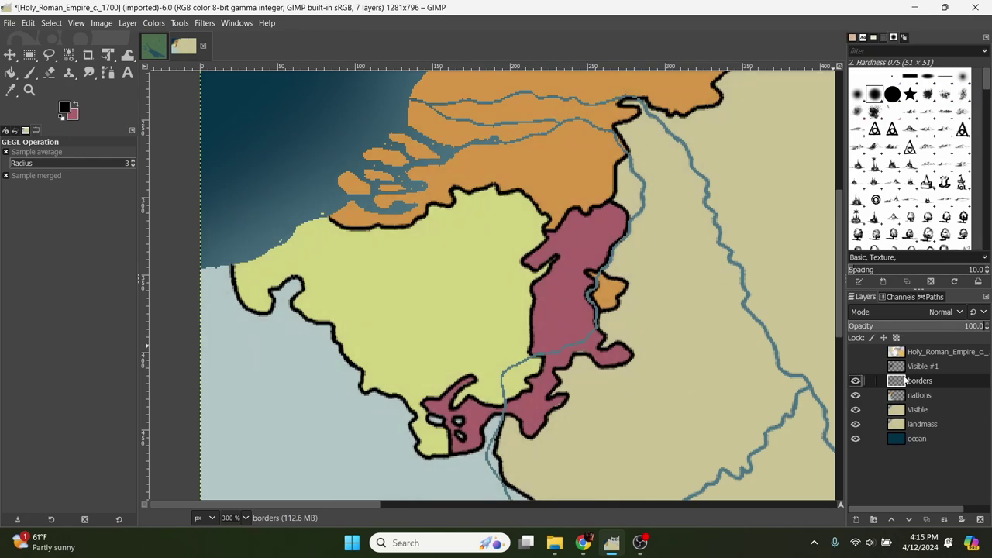
{"action": "scroll", "coordinate": [525, 277], "scroll_direction": "down", "scroll_amount": 2}
{"action": "scroll", "coordinate": [525, 276], "scroll_direction": "left", "scroll_amount": 1}
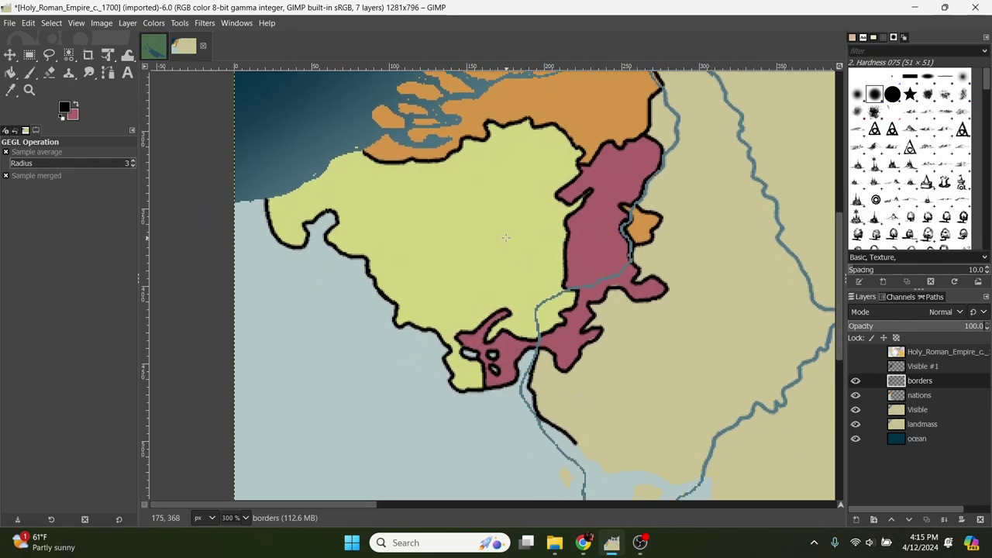
{"action": "scroll", "coordinate": [518, 235], "scroll_direction": "up", "scroll_amount": 9}
{"action": "scroll", "coordinate": [511, 310], "scroll_direction": "right", "scroll_amount": 4}
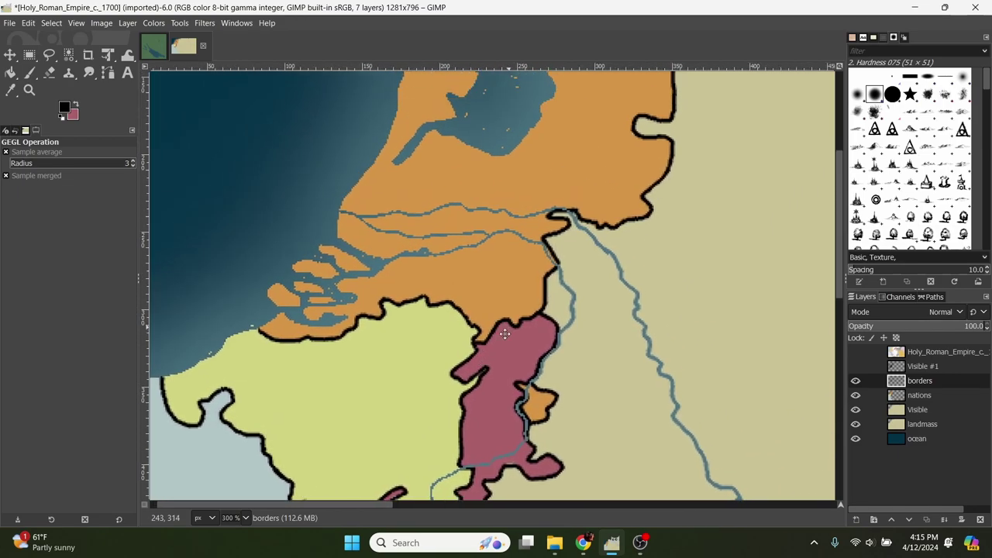
{"action": "scroll", "coordinate": [499, 415], "scroll_direction": "down", "scroll_amount": 2, "text": "ctrl"}
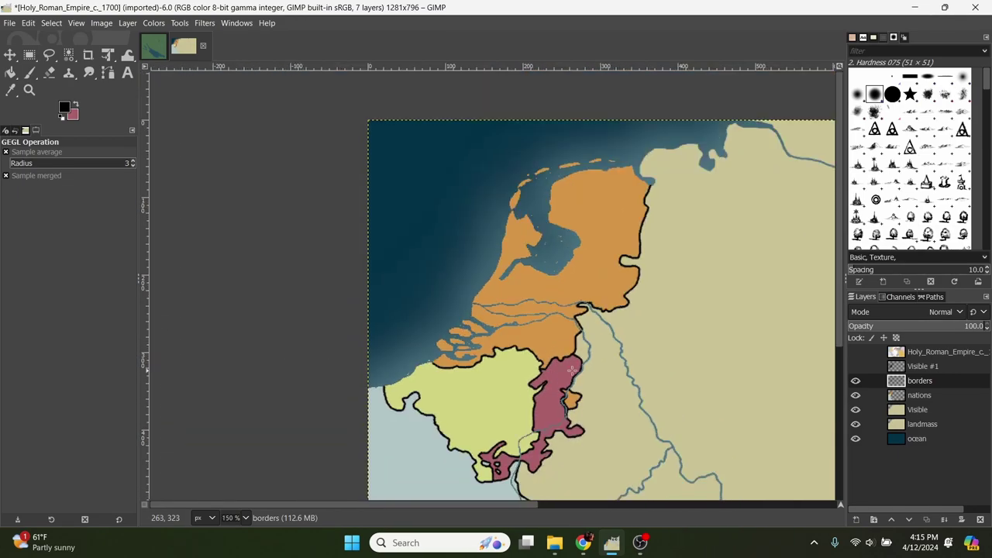
{"action": "scroll", "coordinate": [636, 321], "scroll_direction": "down", "scroll_amount": 2}
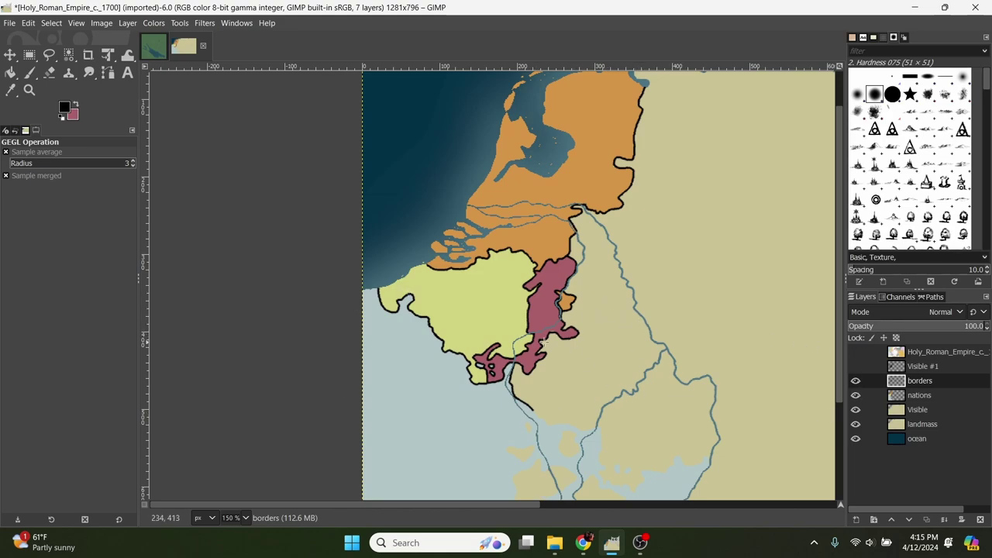
Show the Holy Roman Empire reference layer to examine the remaining territories, and hide it again.
{"action": "left_click", "coordinate": [855, 353]}
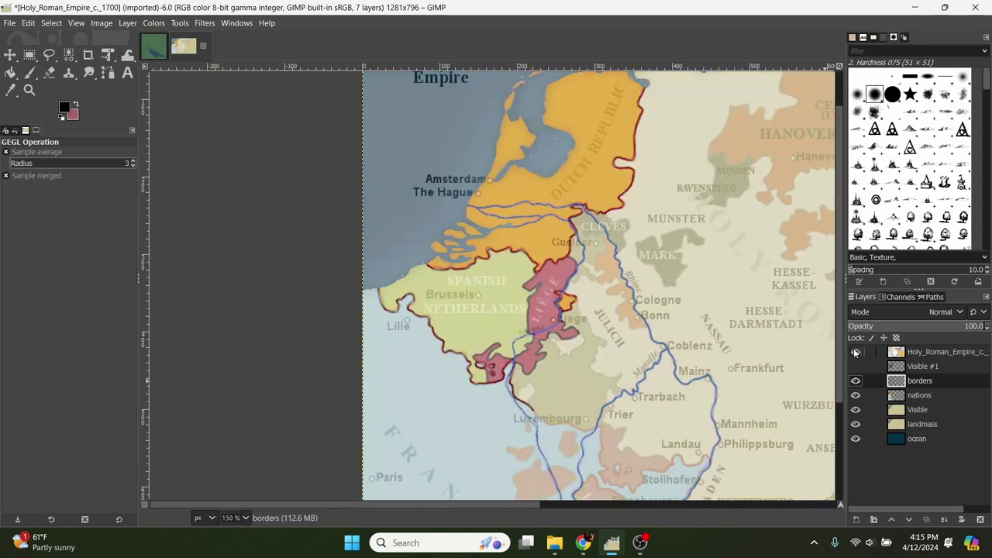
{"action": "left_click", "coordinate": [856, 353]}
{"action": "left_click", "coordinate": [856, 353]}
{"action": "left_click_drag", "start_coordinate": [661, 292], "coordinate": [550, 346]}
{"action": "scroll", "coordinate": [549, 341], "scroll_direction": "down", "scroll_amount": 4}
{"action": "scroll", "coordinate": [641, 342], "scroll_direction": "up", "scroll_amount": 3}
{"action": "left_click_drag", "start_coordinate": [612, 343], "coordinate": [721, 338]}
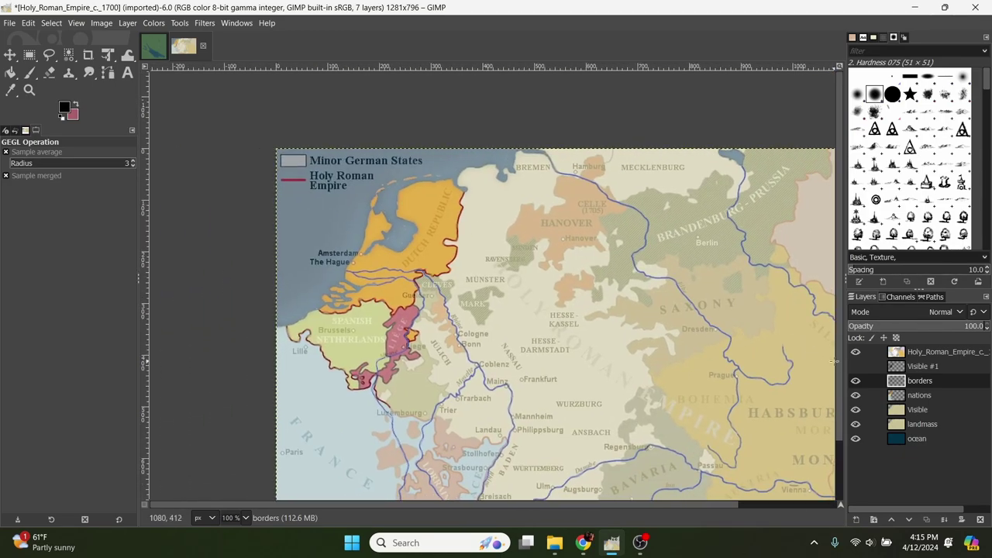
{"action": "left_click", "coordinate": [856, 353]}
{"action": "left_click_drag", "start_coordinate": [426, 335], "coordinate": [428, 279]}
{"action": "left_click_drag", "start_coordinate": [493, 393], "coordinate": [472, 394]}
{"action": "scroll", "coordinate": [475, 387], "scroll_direction": "up", "scroll_amount": 2}
{"action": "scroll", "coordinate": [484, 372], "scroll_direction": "left", "scroll_amount": 2}
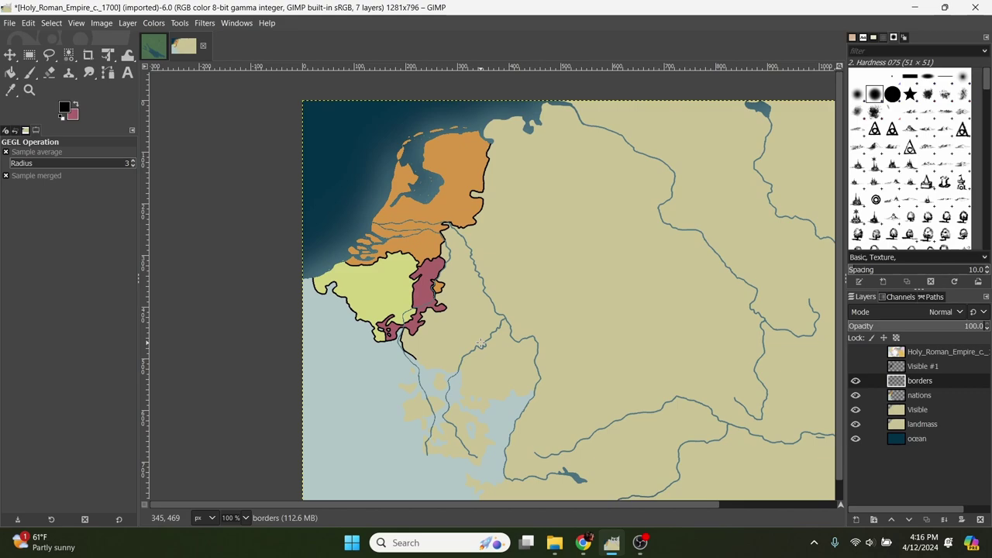
Choose the Text tool, select the Visible #1 shadow layer and make it visible again.
{"action": "left_click", "coordinate": [128, 72]}
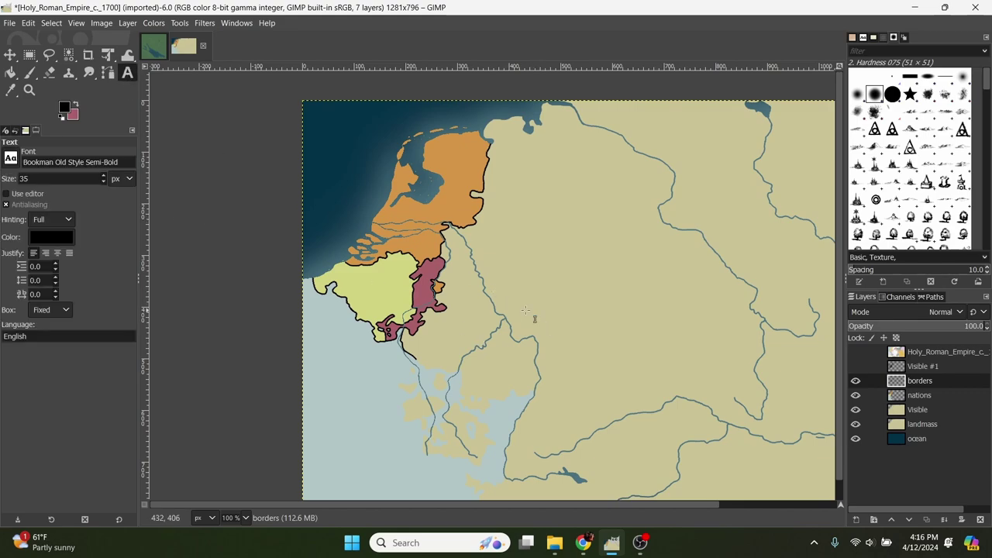
{"action": "left_click", "coordinate": [897, 362]}
{"action": "left_click", "coordinate": [856, 367]}
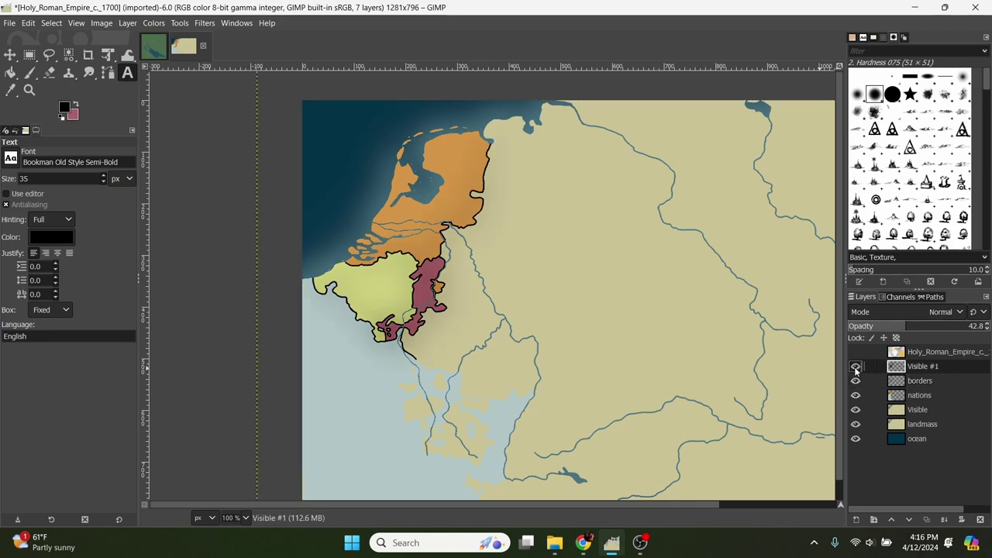
{"action": "scroll", "coordinate": [612, 366], "scroll_direction": "left", "scroll_amount": 4}
{"action": "scroll", "coordinate": [613, 366], "scroll_direction": "up", "scroll_amount": 1}
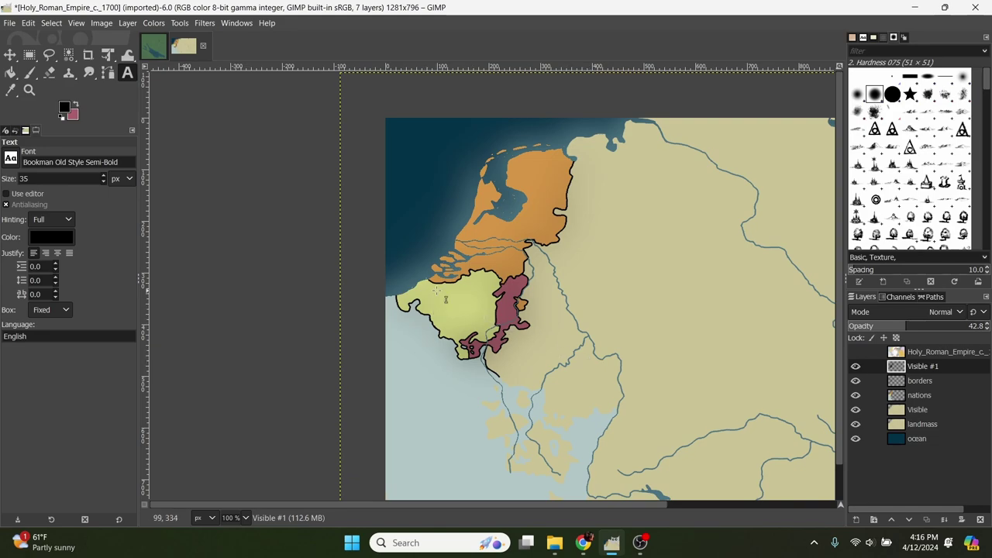
Show the Holy Roman Empire reference layer to check the names of the colored nations, and hide it again.
{"action": "left_click", "coordinate": [582, 246]}
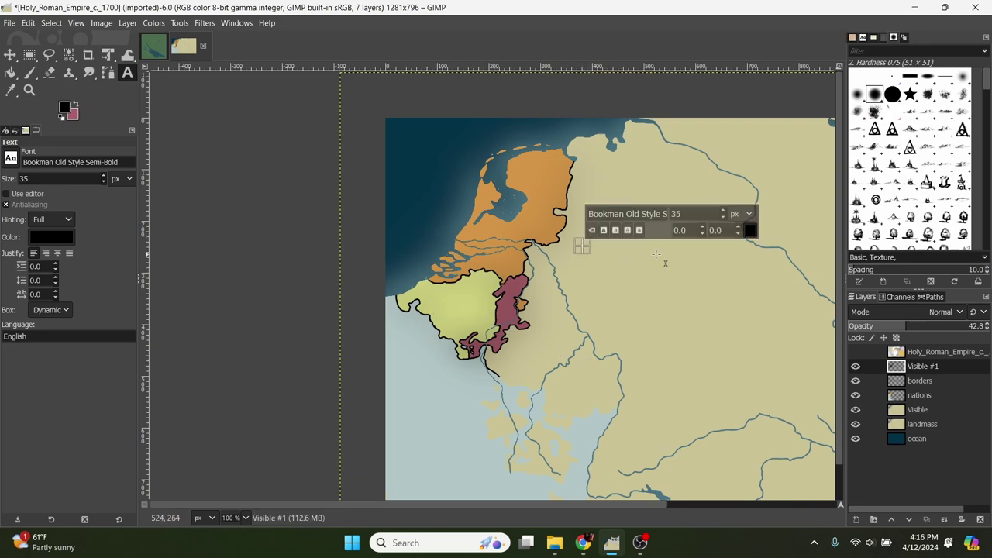
{"action": "left_click", "coordinate": [858, 352]}
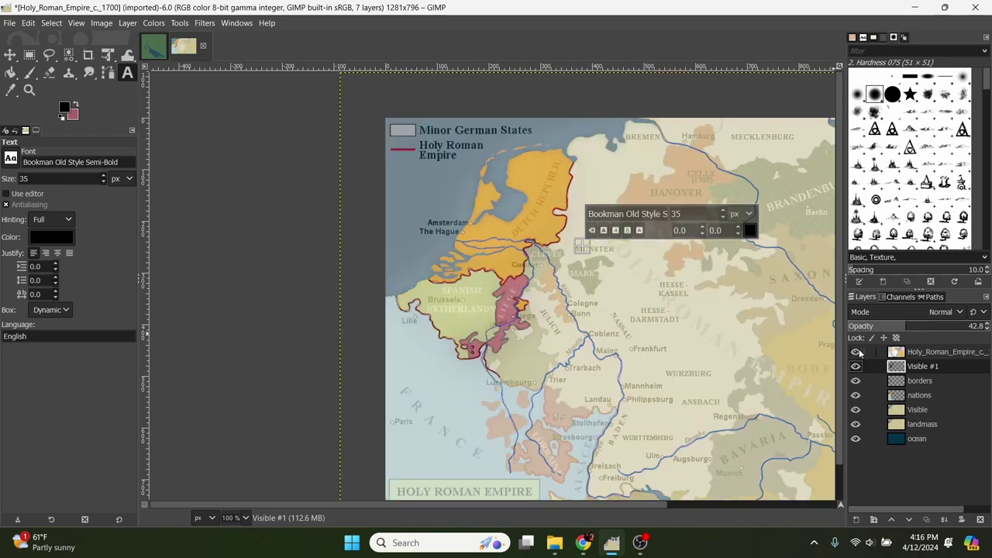
{"action": "left_click", "coordinate": [857, 352]}
{"action": "key", "text": "shift+d"}
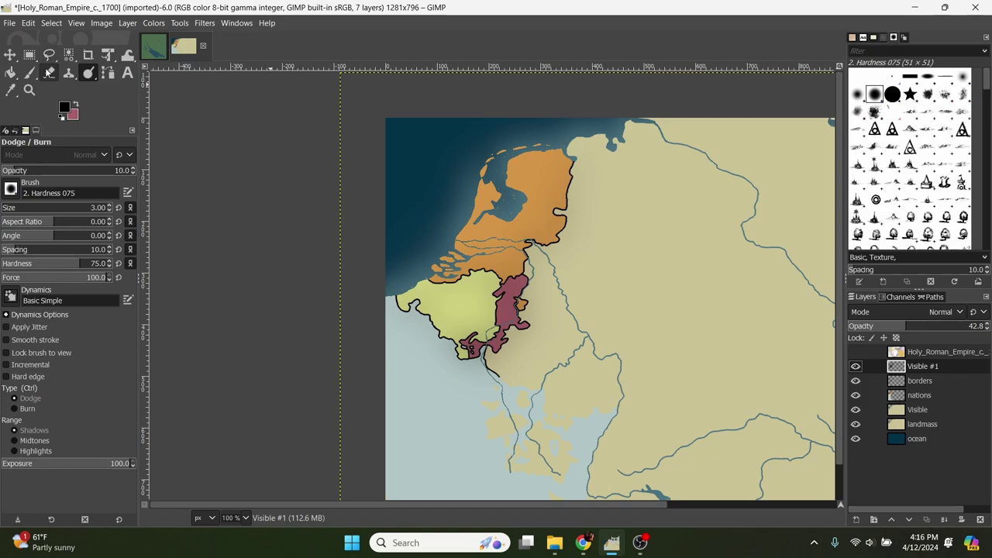
Add the text label "The Dutch Republic" on the empty land just east of the orange nation.
{"action": "key", "text": "t"}
{"action": "left_click", "coordinate": [577, 238]}
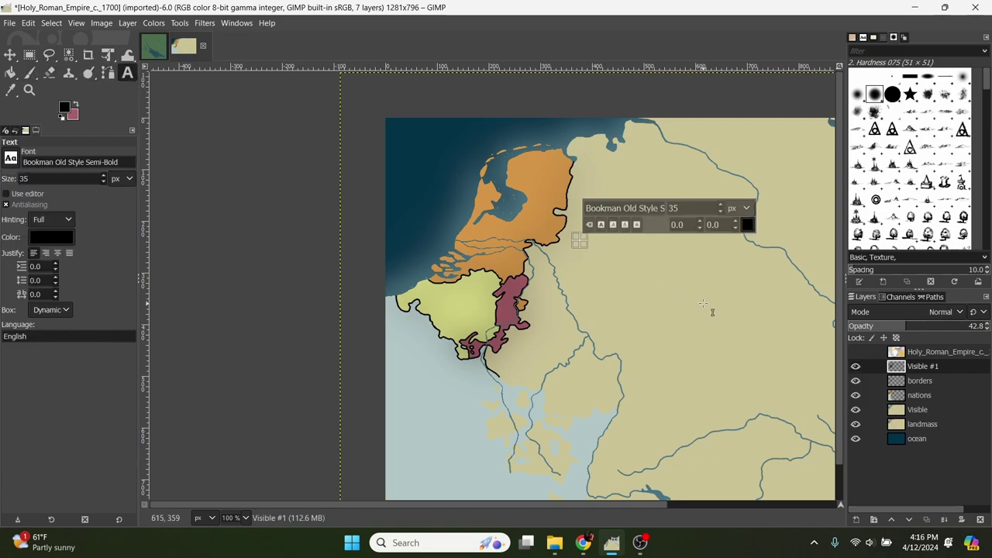
{"action": "type", "text": "The Dutc"}
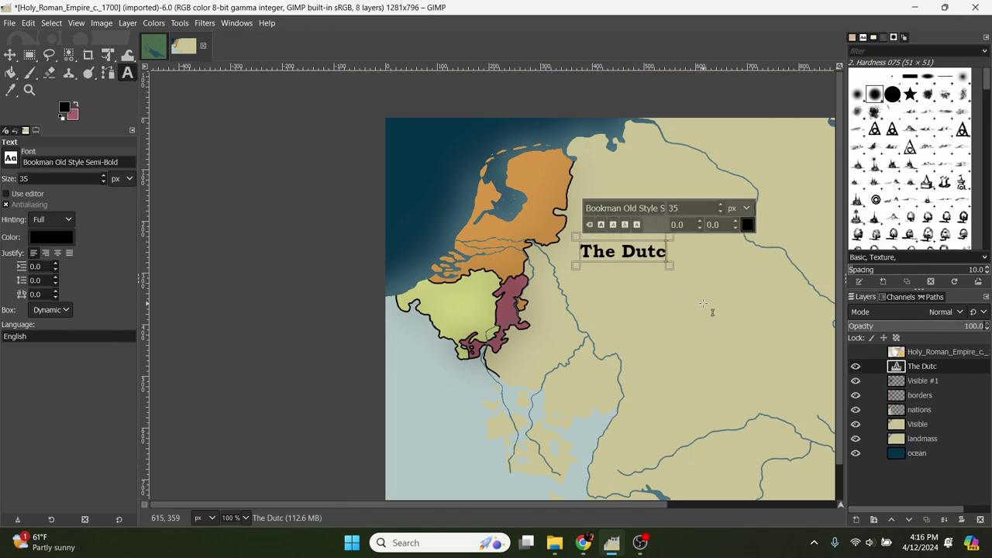
{"action": "type", "text": "h Republic"}
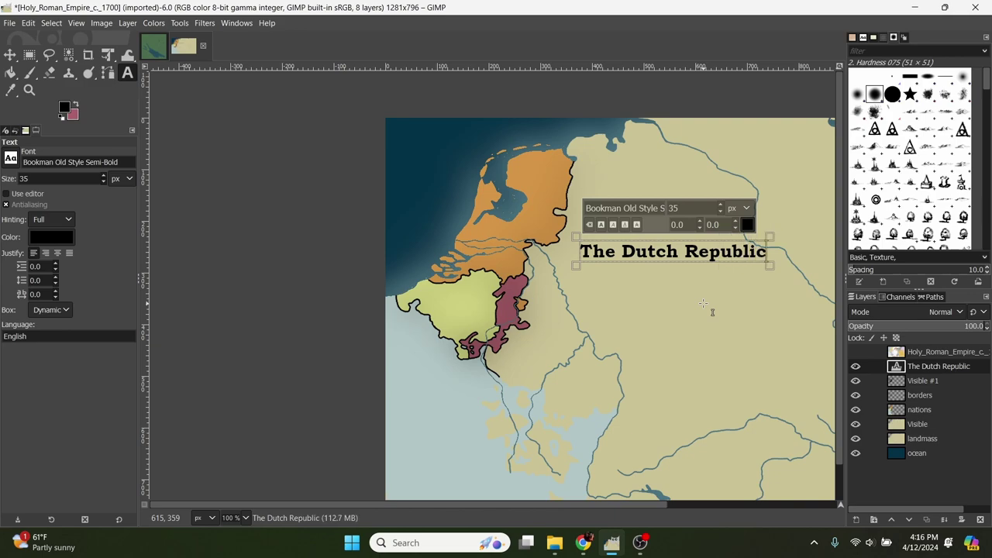
Change the color of the whole "The Dutch Republic" label to white (ffffff).
{"action": "triple_click", "coordinate": [639, 262]}
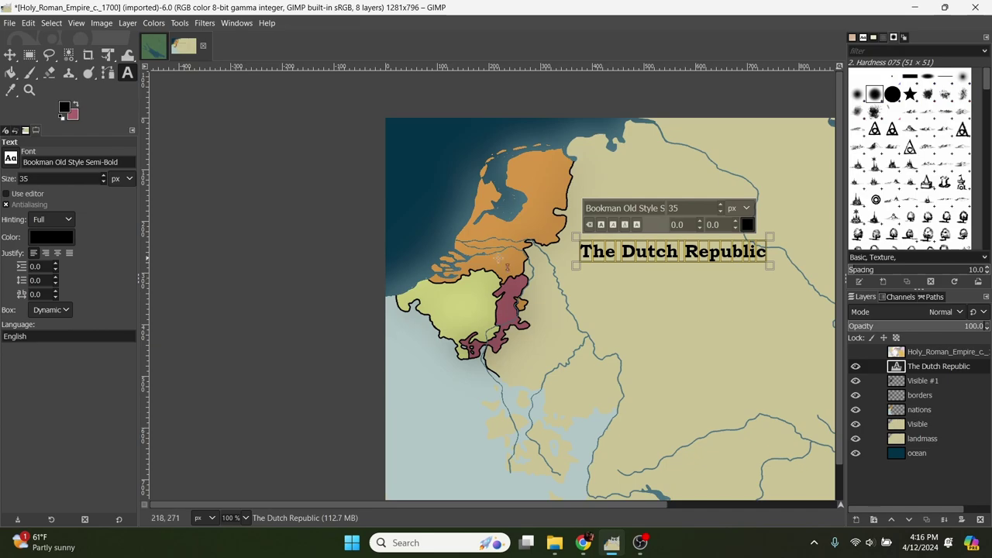
{"action": "left_click", "coordinate": [747, 224]}
{"action": "left_click_drag", "start_coordinate": [659, 179], "coordinate": [551, 122]}
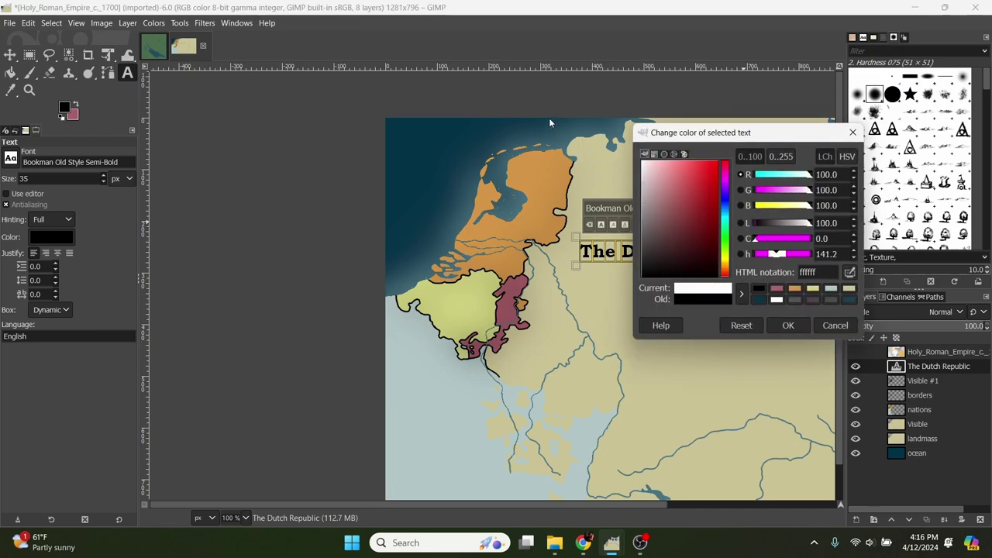
{"action": "left_click", "coordinate": [788, 326]}
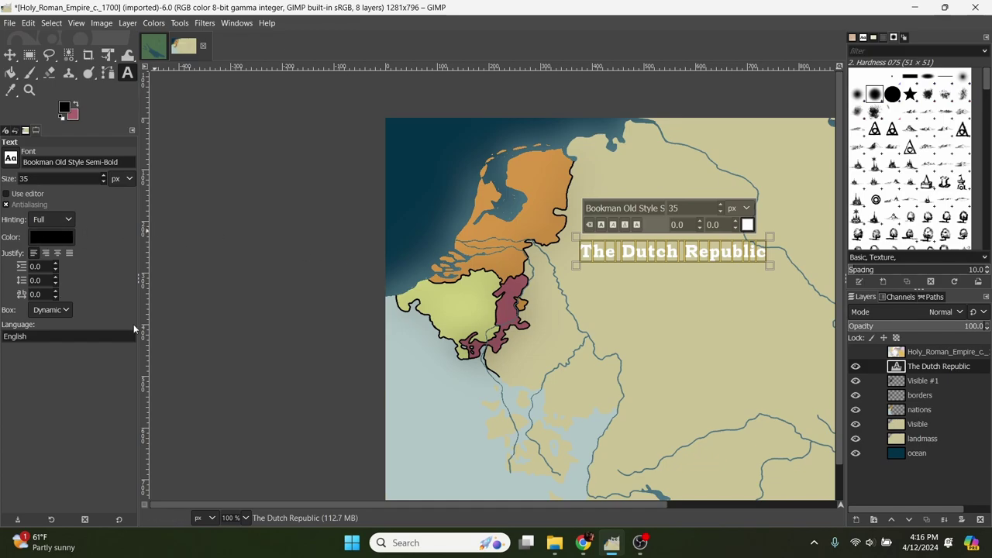
{"action": "double_click", "coordinate": [29, 179]}
Move "The Dutch Republic" label west so that it starts over the orange nation.
{"action": "left_click", "coordinate": [10, 54]}
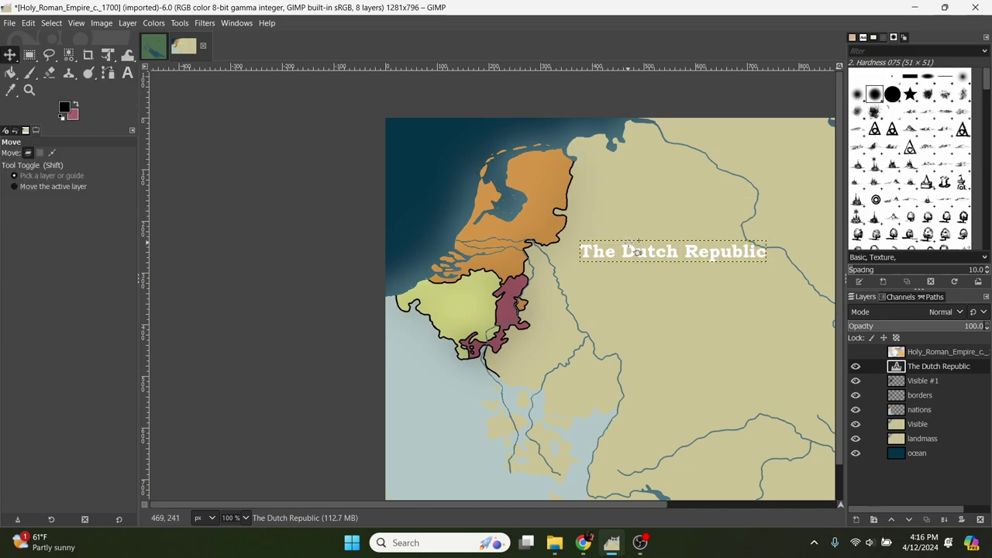
{"action": "key", "text": "2"}
{"action": "scroll", "coordinate": [635, 252], "scroll_direction": "up", "scroll_amount": 1}
{"action": "left_click_drag", "start_coordinate": [635, 252], "coordinate": [432, 194]}
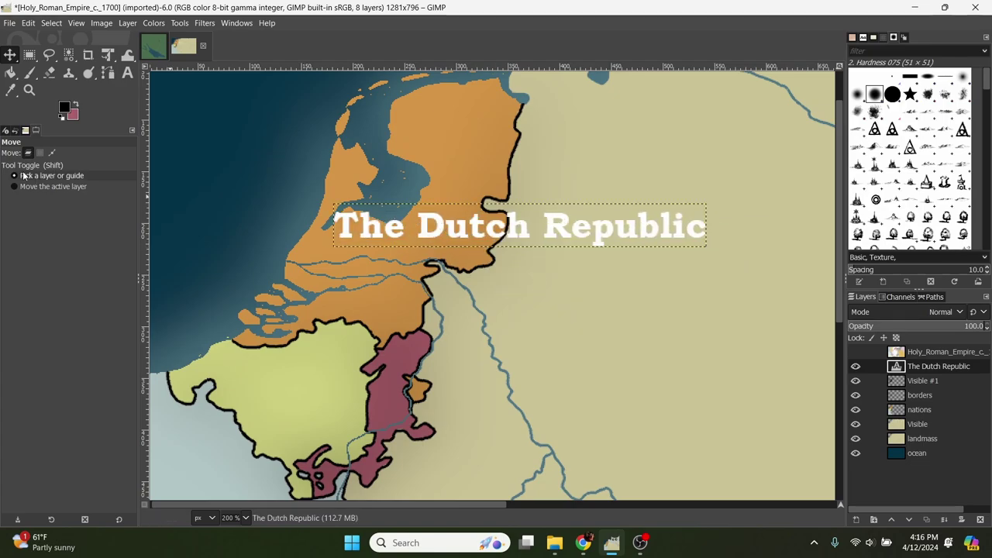
Rotate "The Dutch Republic" label counter-clockwise with Unified Transform so it slopes up toward the northeast.
{"action": "left_click", "coordinate": [103, 54]}
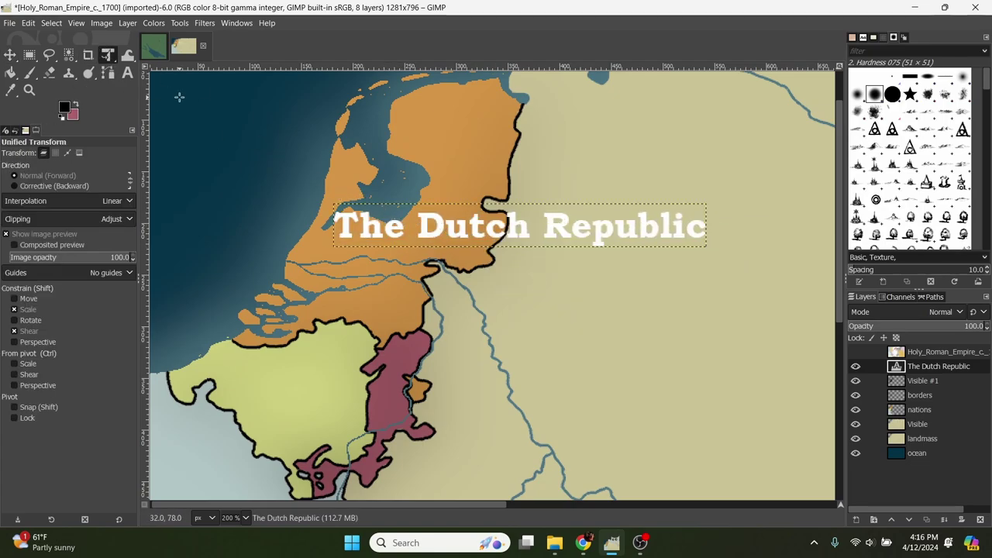
{"action": "left_click", "coordinate": [440, 240]}
{"action": "left_click_drag", "start_coordinate": [503, 185], "coordinate": [478, 173]}
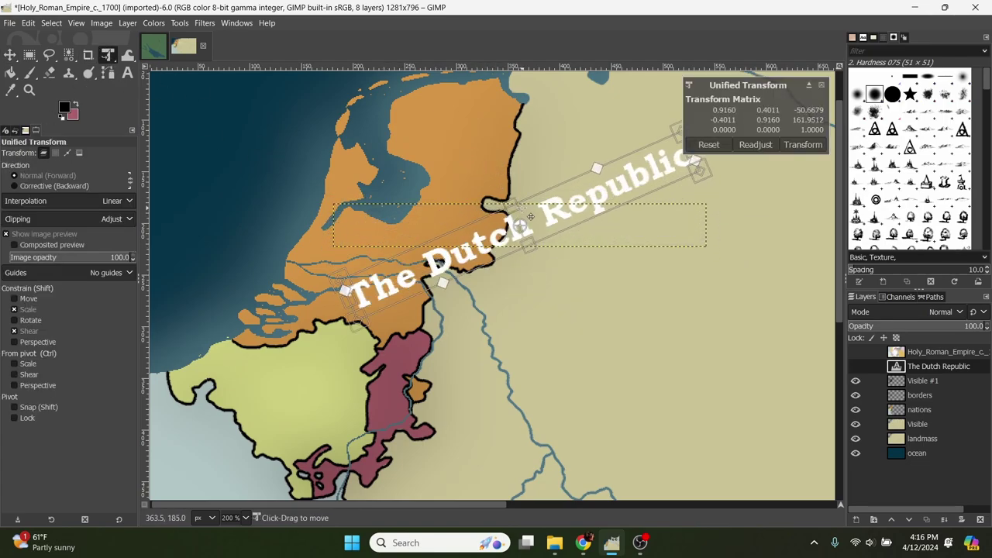
Scale, rotate and move the "The Dutch Republic" label to run diagonally across the orange territory, checking against the reference map, and apply the transform.
{"action": "left_click_drag", "start_coordinate": [555, 220], "coordinate": [412, 179]}
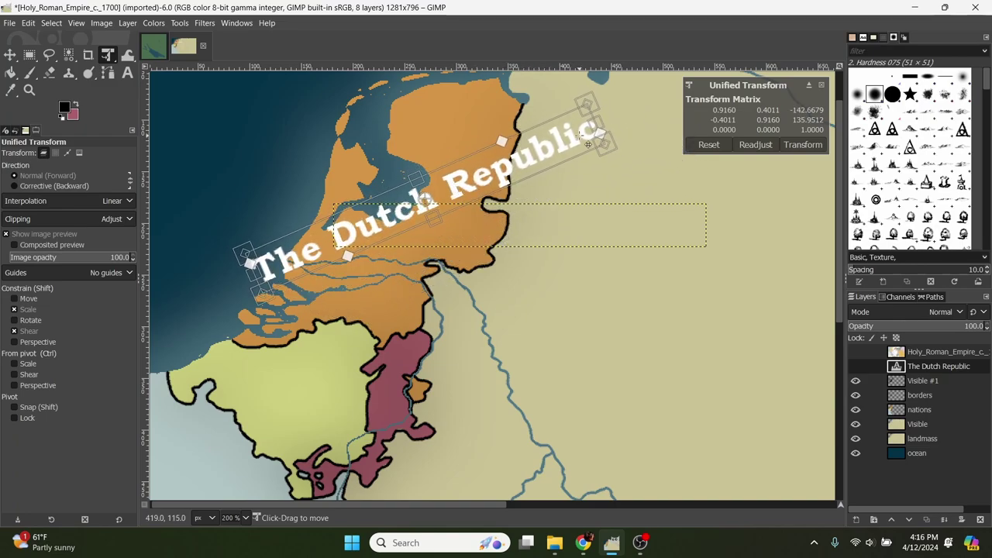
{"action": "left_click_drag", "start_coordinate": [585, 122], "coordinate": [465, 197]}
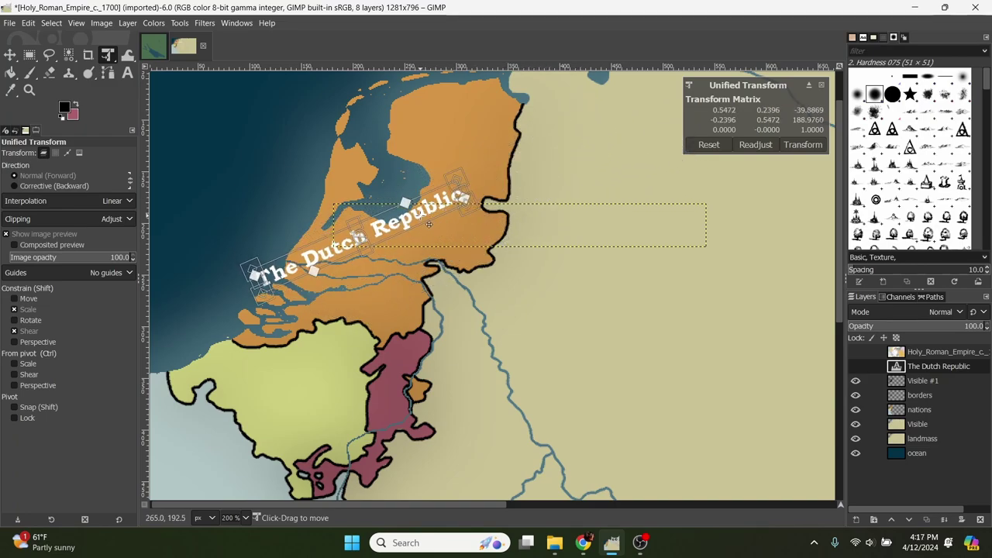
{"action": "left_click_drag", "start_coordinate": [426, 225], "coordinate": [477, 191]}
{"action": "left_click", "coordinate": [855, 353]}
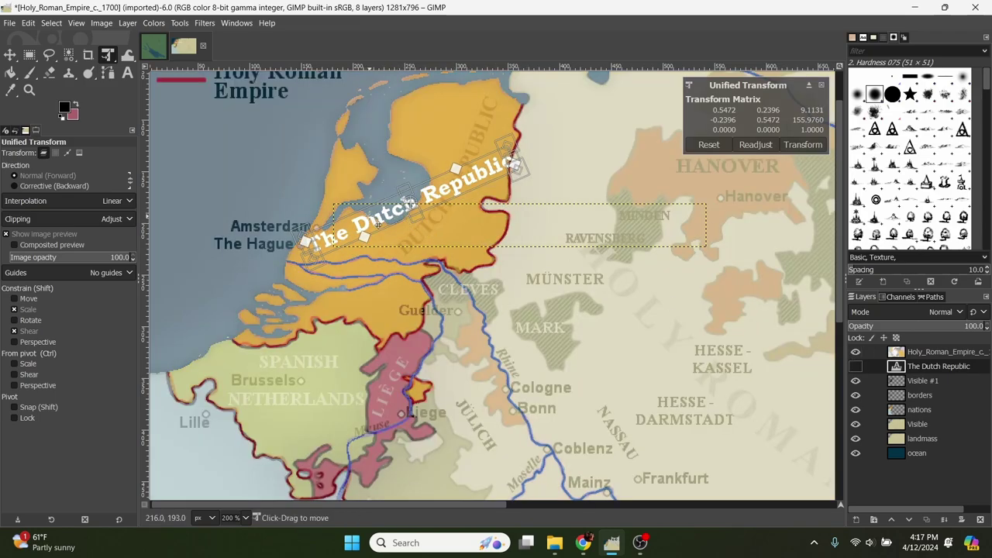
{"action": "left_click_drag", "start_coordinate": [379, 226], "coordinate": [405, 246]}
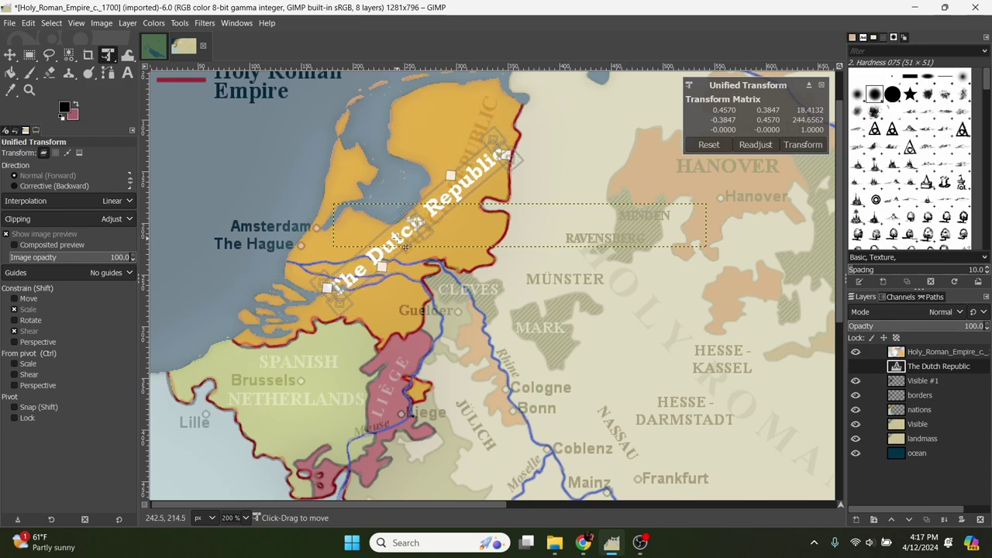
{"action": "left_click", "coordinate": [803, 144]}
{"action": "left_click", "coordinate": [856, 353]}
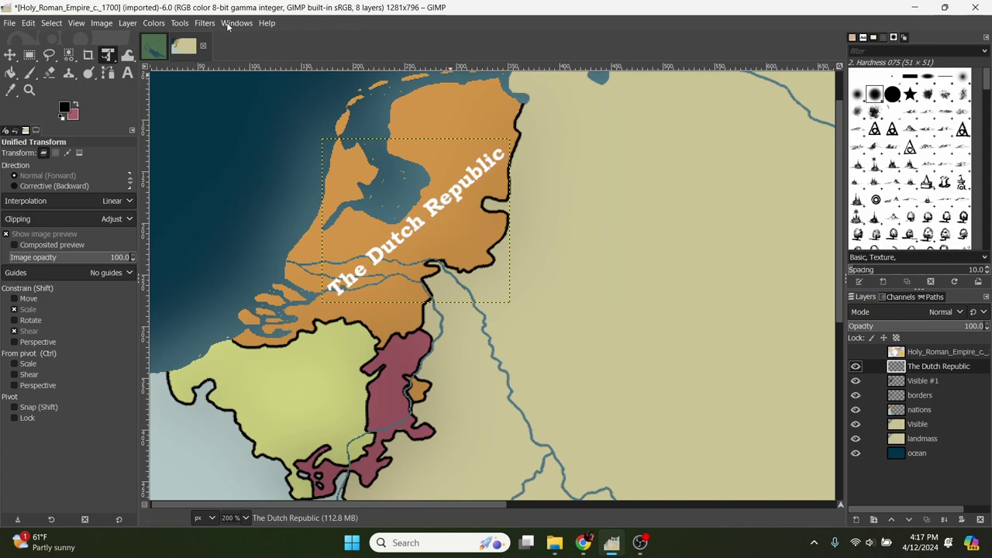
{"action": "left_click", "coordinate": [127, 23]}
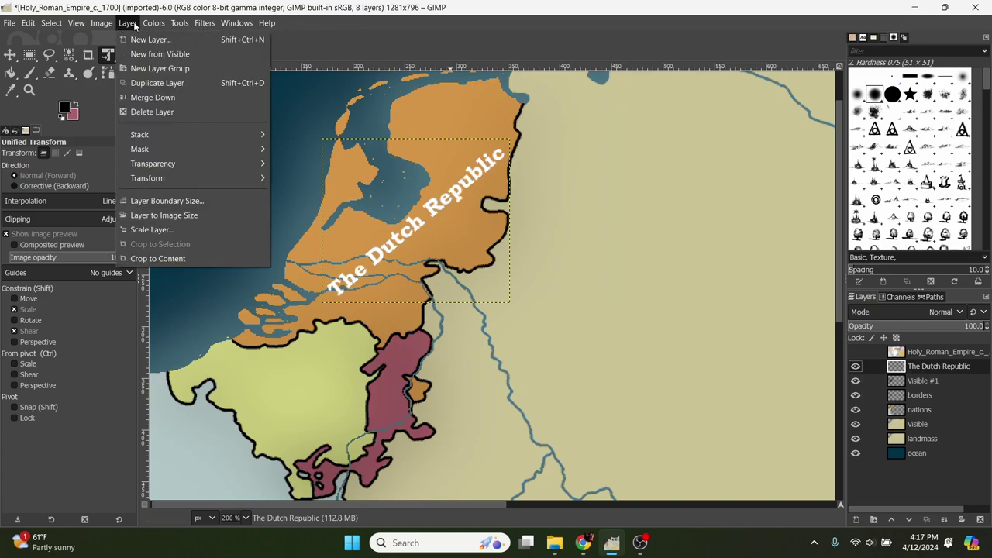
{"action": "mouse_move", "coordinate": [205, 23]}
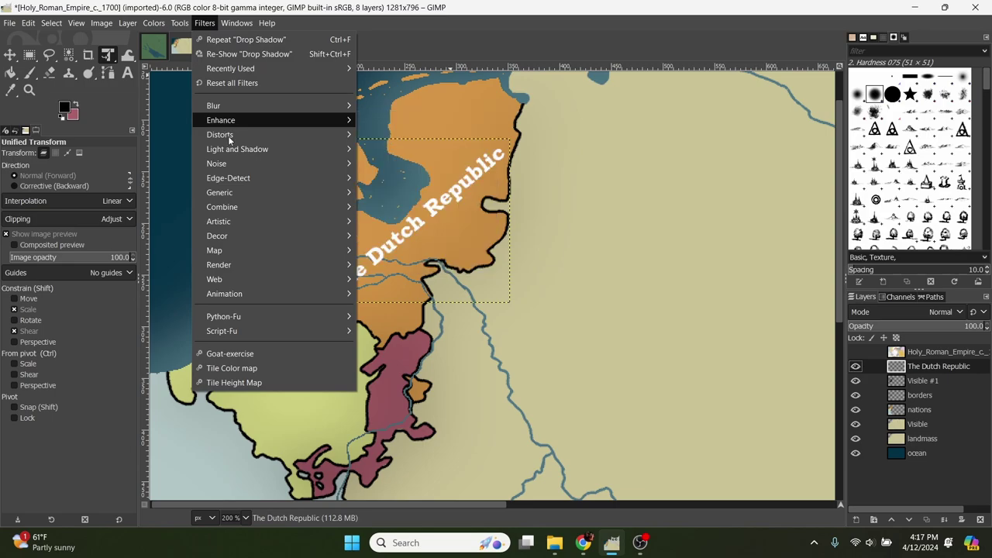
{"action": "mouse_move", "coordinate": [234, 149]}
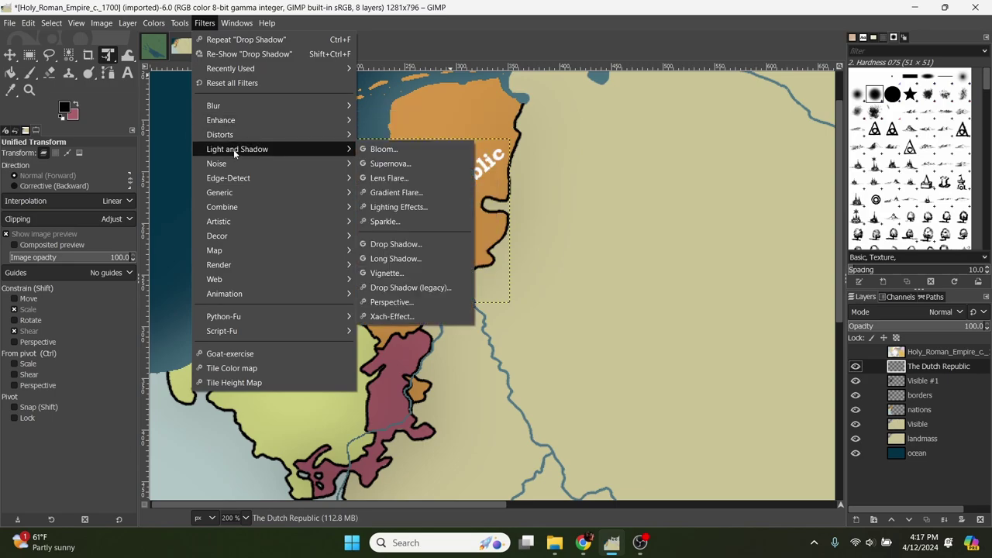
{"action": "left_click", "coordinate": [403, 258]}
{"action": "left_click", "coordinate": [862, 298]}
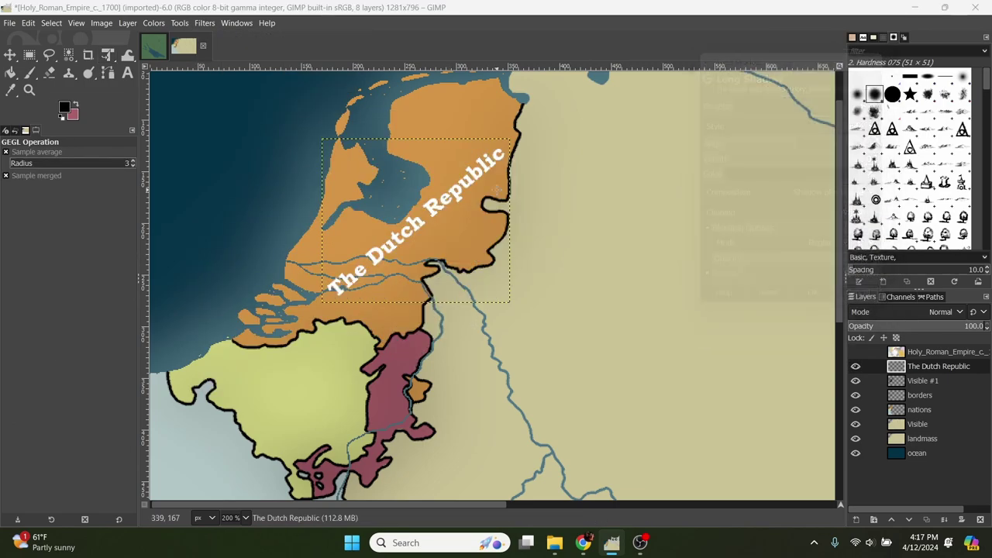
Start a Drop Shadow on the "The Dutch Republic" label with X and Y offsets 0, blur radius 0 and opacity 2.
{"action": "left_click", "coordinate": [204, 22]}
{"action": "mouse_move", "coordinate": [244, 151]}
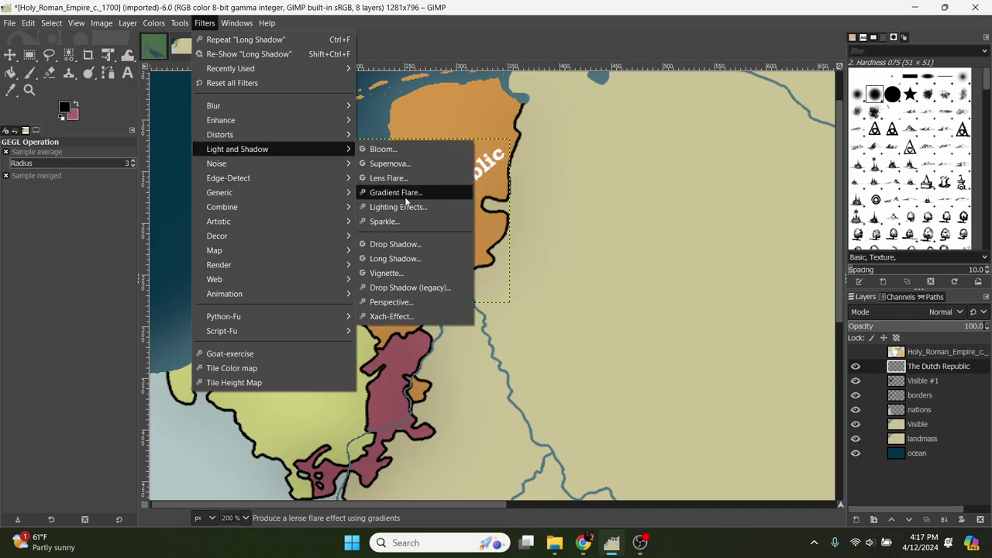
{"action": "left_click", "coordinate": [395, 244]}
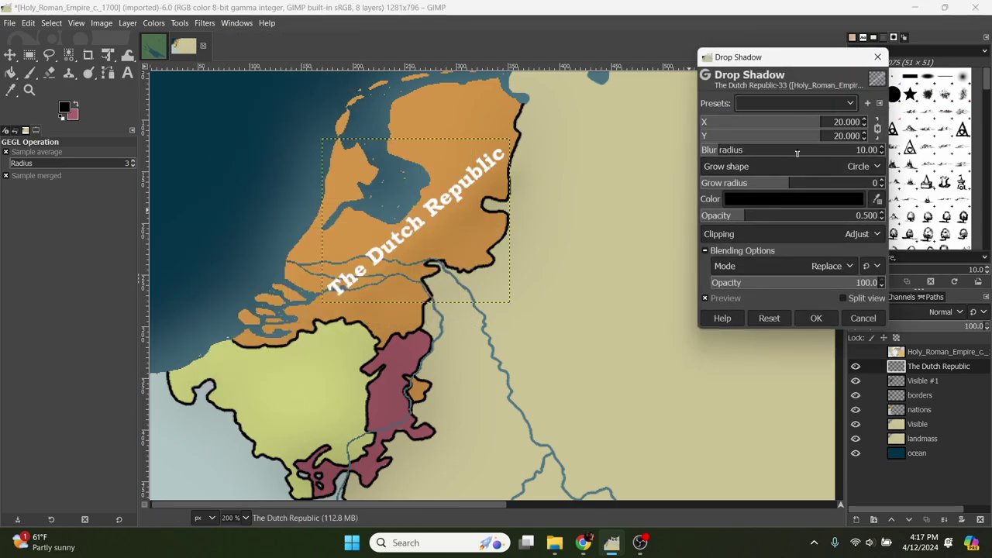
{"action": "left_click", "coordinate": [855, 137]}
{"action": "type", "text": "0"}
{"action": "key", "text": "Return"}
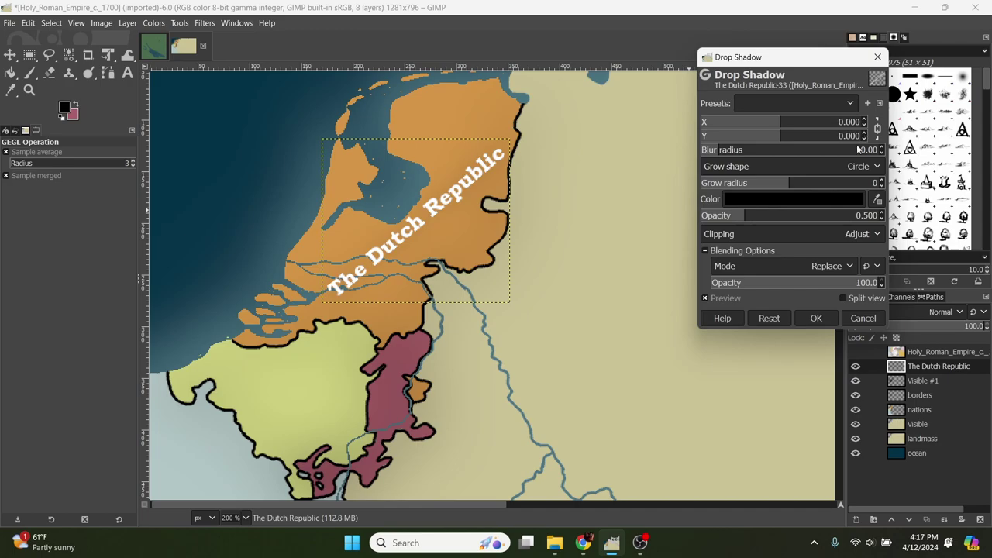
{"action": "left_click_drag", "start_coordinate": [714, 150], "coordinate": [701, 151]}
{"action": "left_click_drag", "start_coordinate": [730, 215], "coordinate": [878, 217]}
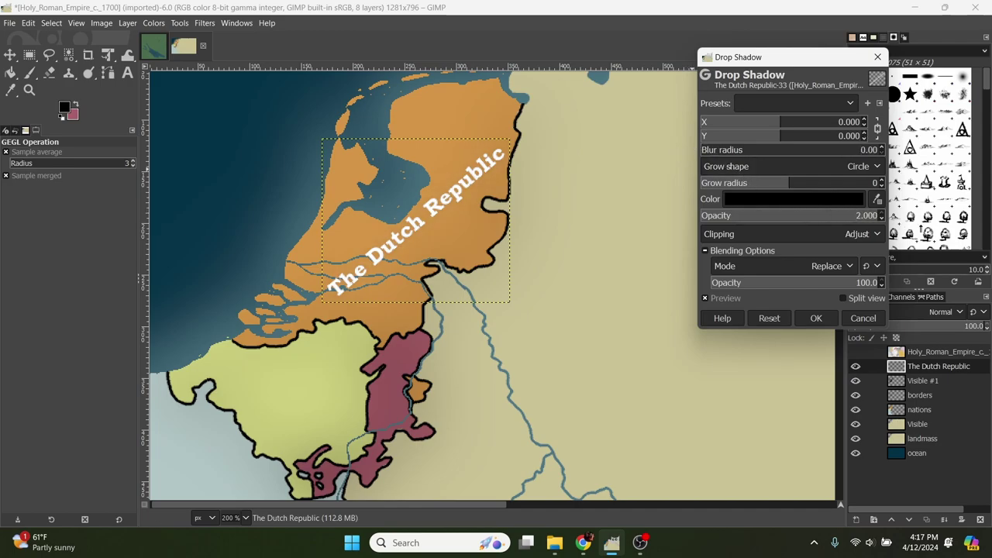
Set the shadow's blur radius to 1 and grow radius to 1, and apply the Drop Shadow.
{"action": "left_click", "coordinate": [883, 147]}
{"action": "left_click", "coordinate": [882, 148]}
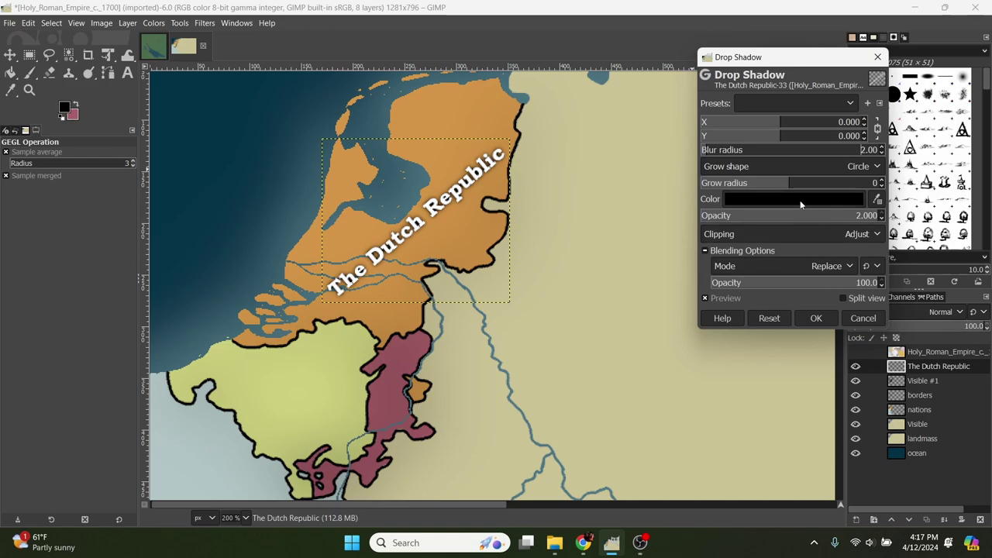
{"action": "left_click_drag", "start_coordinate": [792, 189], "coordinate": [805, 185]}
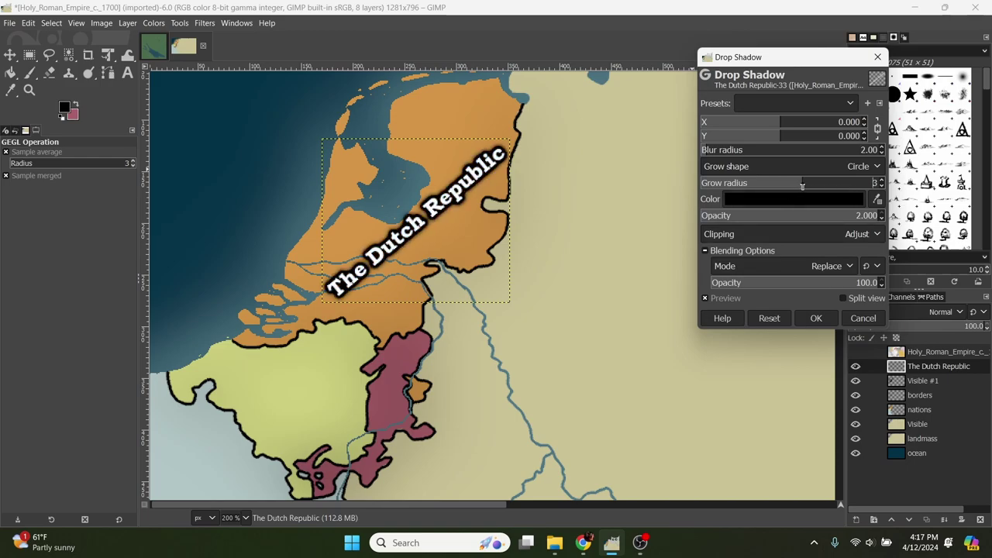
{"action": "left_click", "coordinate": [881, 153]}
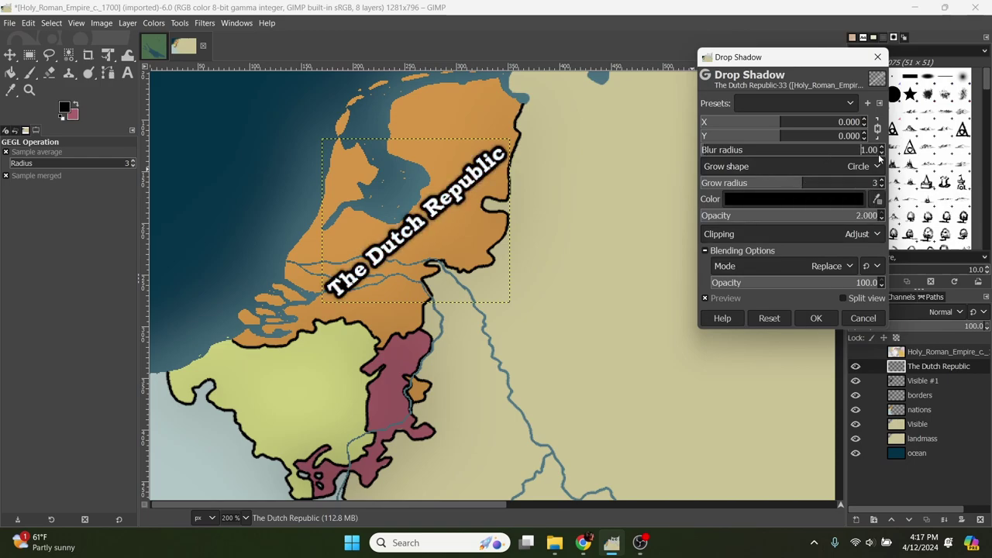
{"action": "left_click", "coordinate": [882, 187]}
{"action": "left_click", "coordinate": [883, 186]}
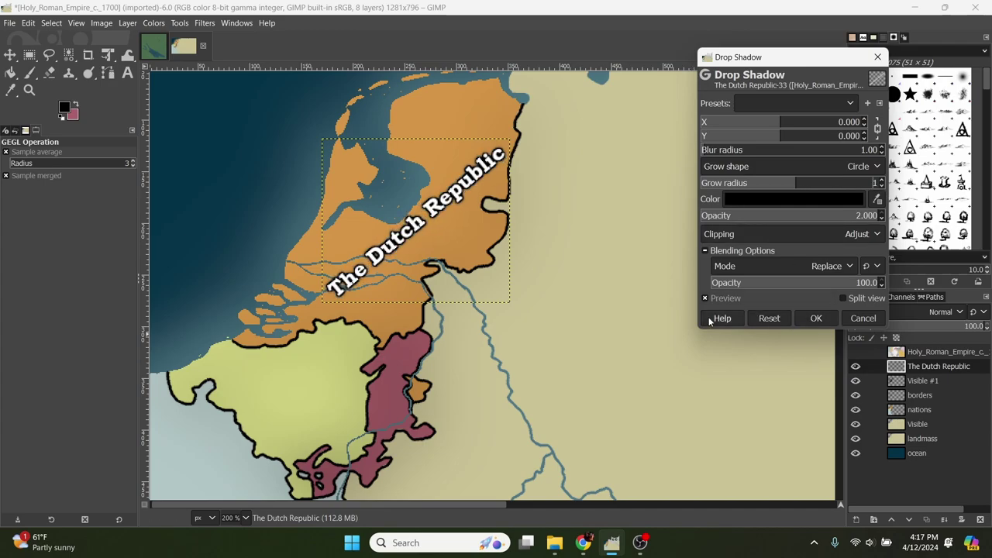
{"action": "left_click", "coordinate": [815, 318]}
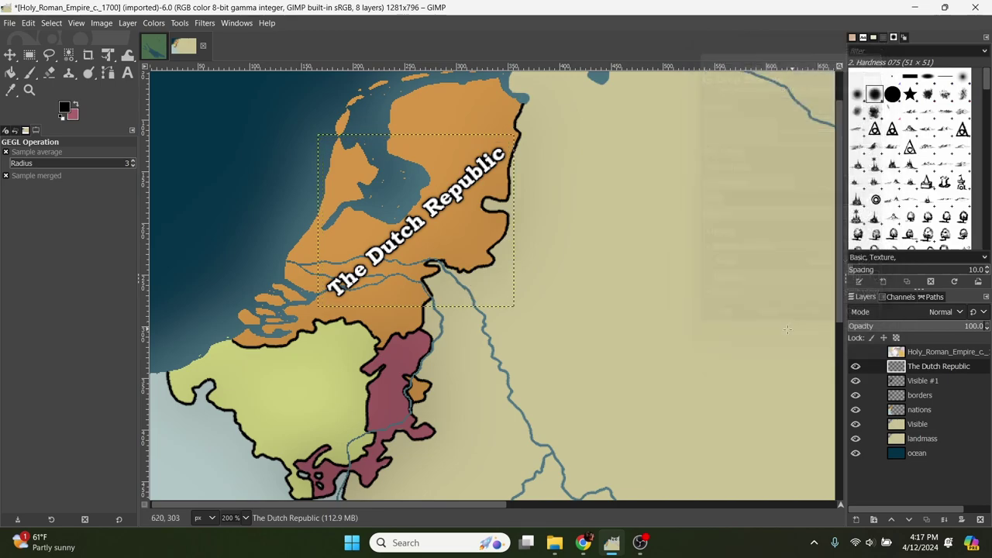
Copy the "The Dutch Republic" label into a new layer and move the copy over the yellow territory to the south.
{"action": "scroll", "coordinate": [521, 272], "scroll_direction": "down", "scroll_amount": 3}
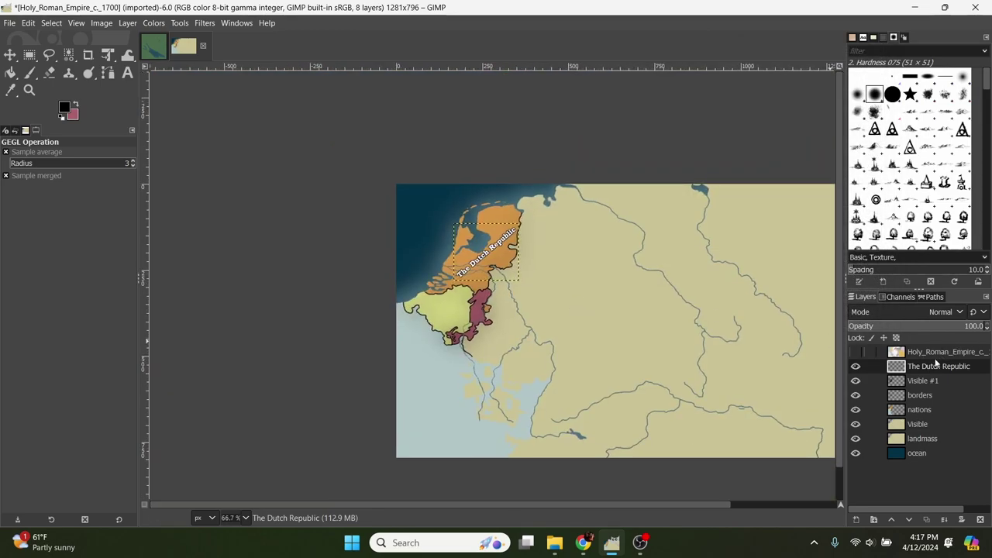
{"action": "left_click_drag", "start_coordinate": [923, 327], "coordinate": [991, 346]}
{"action": "scroll", "coordinate": [490, 271], "scroll_direction": "up", "scroll_amount": 2}
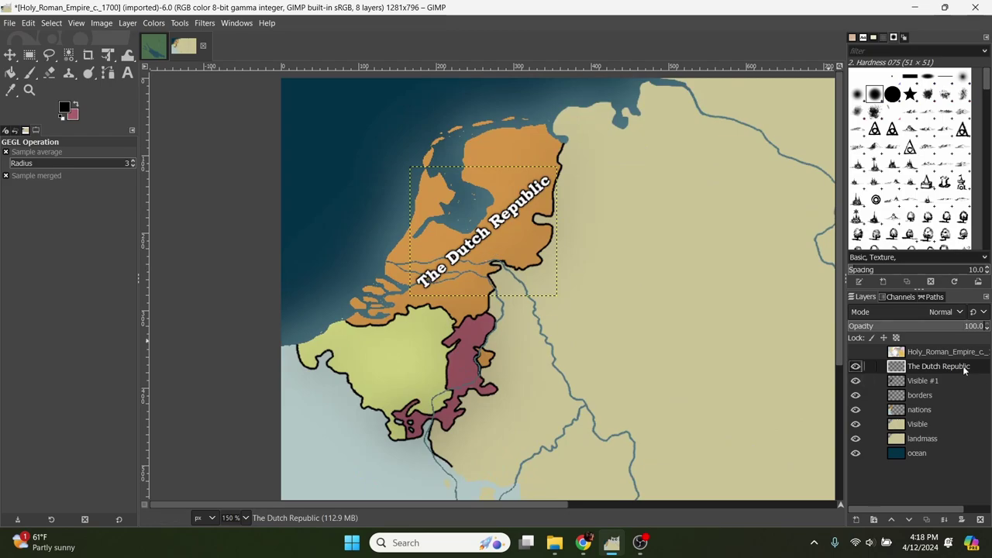
{"action": "key", "text": "ctrl+c"}
{"action": "key", "text": "ctrl+v"}
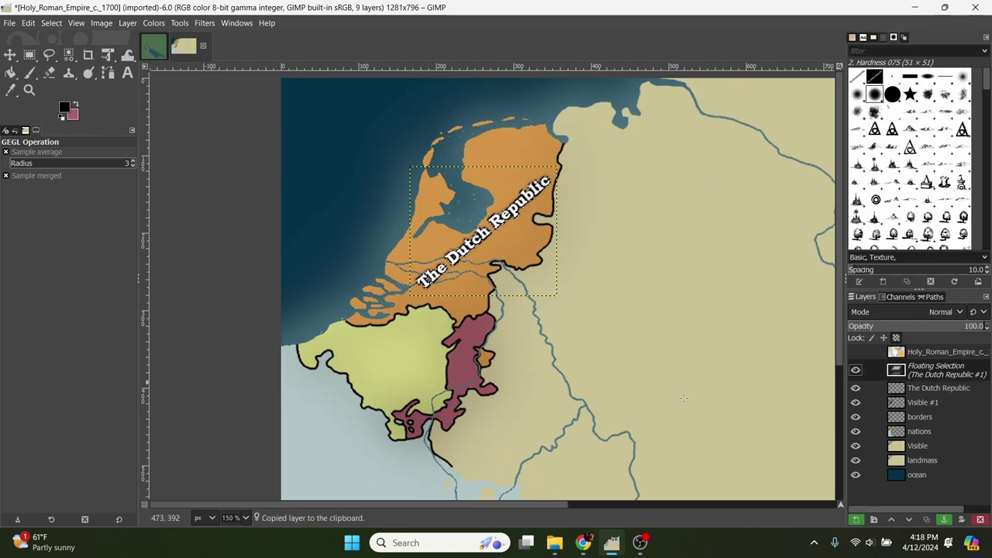
{"action": "left_click", "coordinate": [856, 520]}
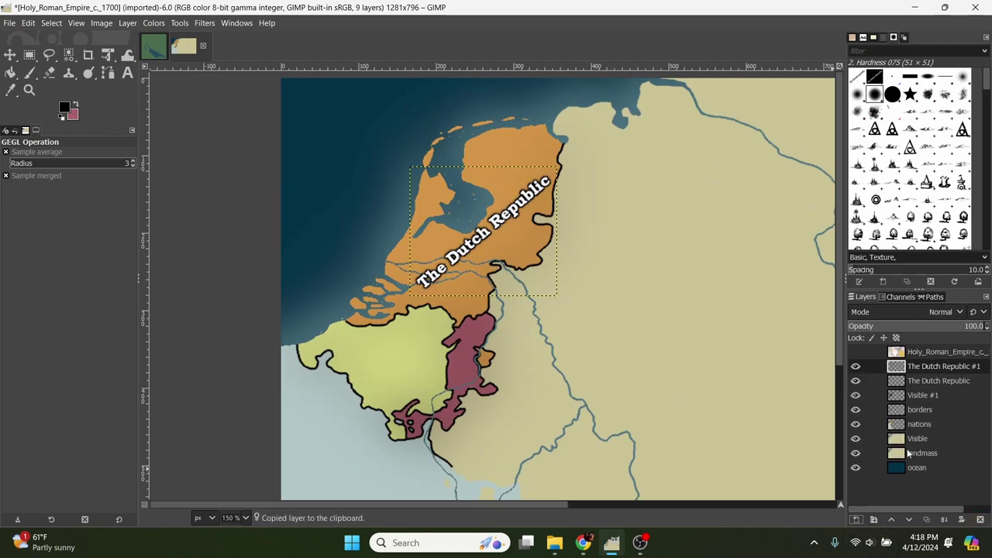
{"action": "left_click", "coordinate": [9, 54]}
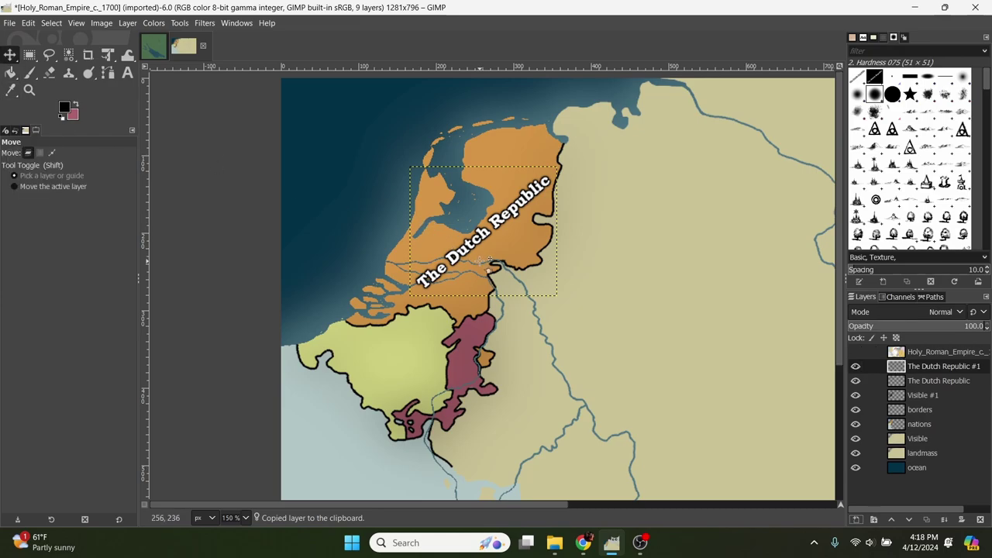
{"action": "left_click_drag", "start_coordinate": [481, 255], "coordinate": [389, 374]}
Make the copied label editable as text, discarding its modifications, and show the Holy Roman Empire reference map layer.
{"action": "left_click", "coordinate": [127, 72]}
{"action": "left_click", "coordinate": [368, 287]}
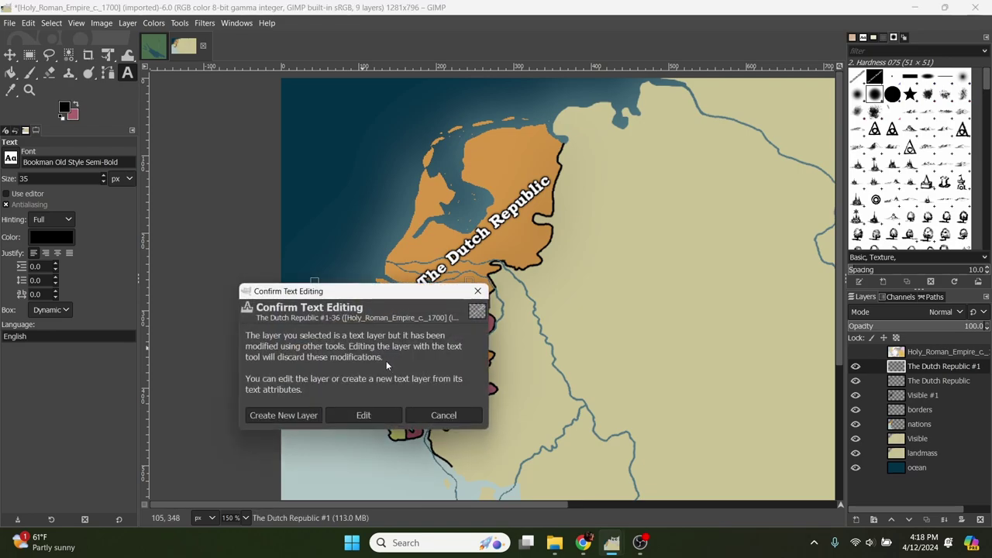
{"action": "left_click", "coordinate": [375, 409]}
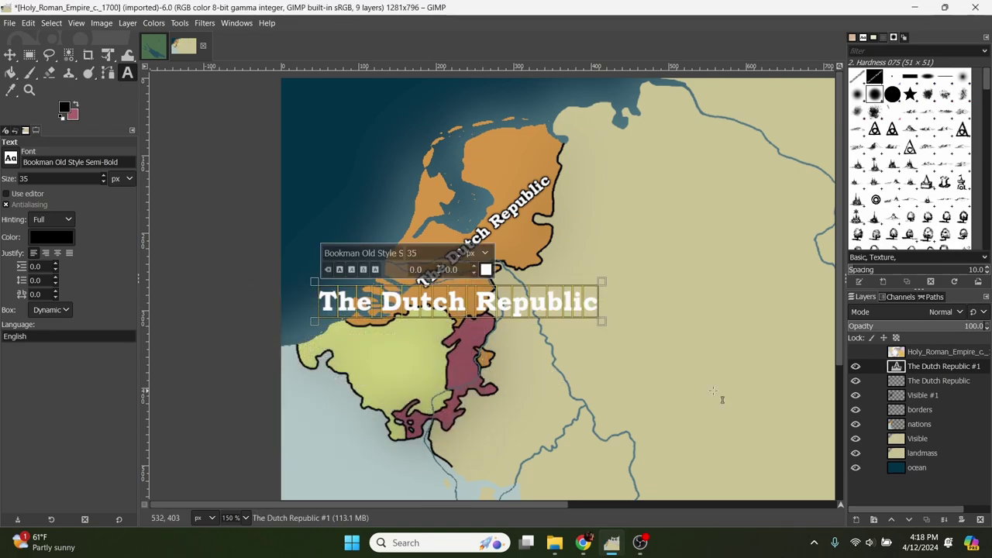
{"action": "left_click", "coordinate": [856, 353]}
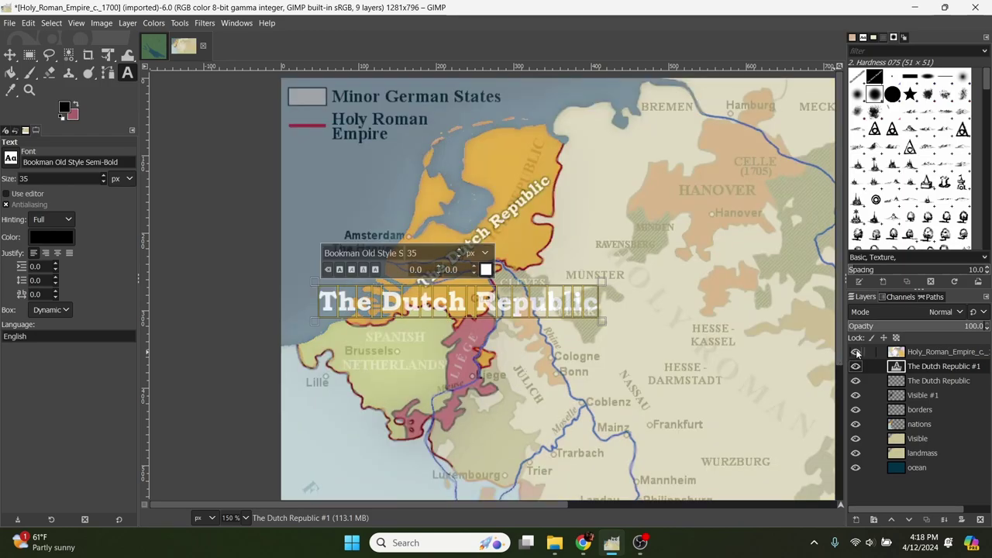
Replace the copied label's text with "Spanish Netherlands".
{"action": "key", "text": "p"}
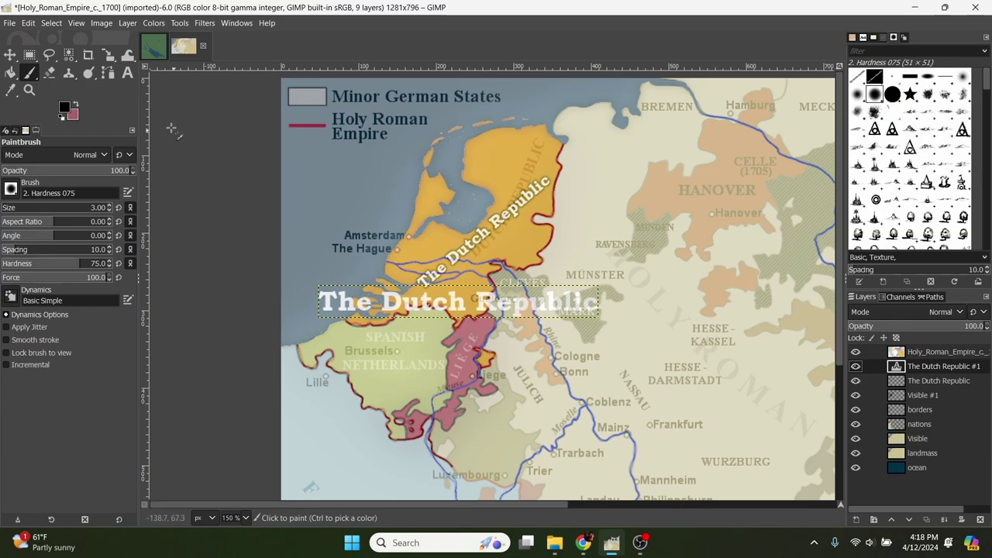
{"action": "left_click", "coordinate": [128, 73]}
{"action": "left_click", "coordinate": [446, 310]}
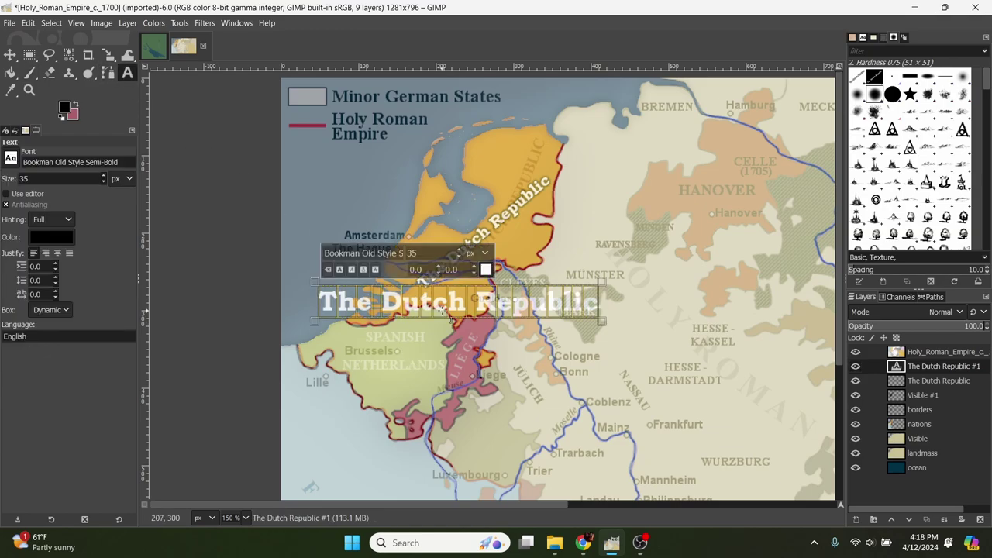
{"action": "key", "text": "ctrl+a"}
{"action": "type", "text": "Spanish N"}
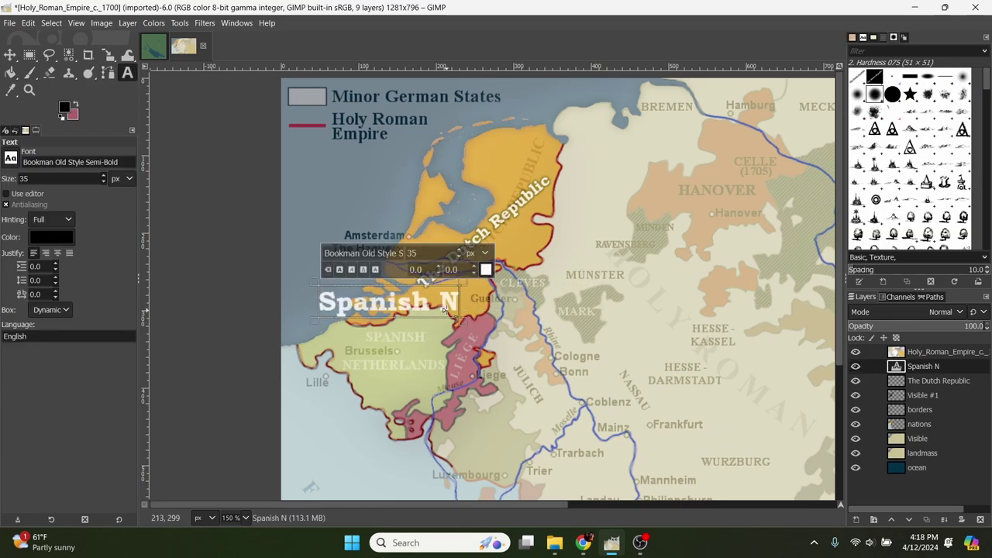
{"action": "type", "text": "etherlands"}
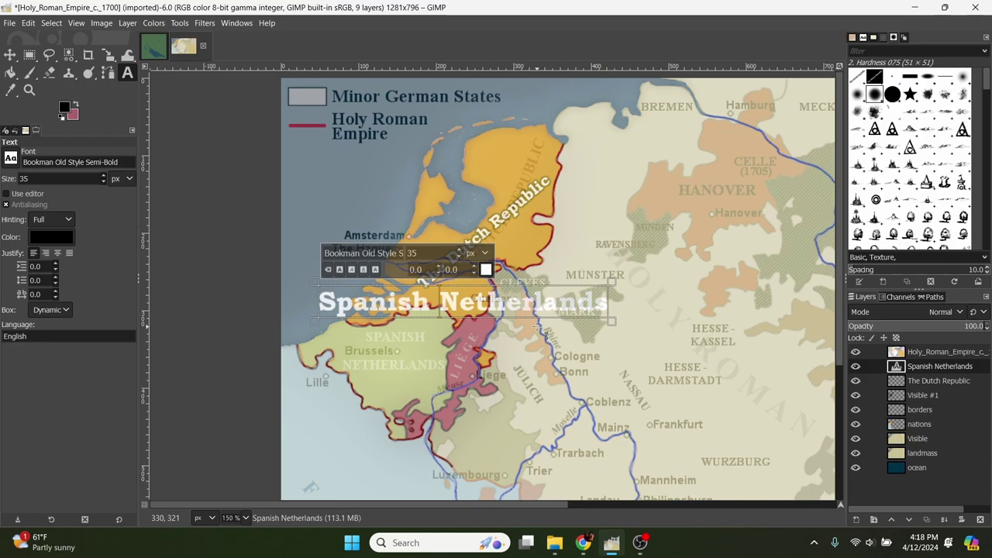
Break the "Spanish Netherlands" label into two lines after "Spanish" and center its text.
{"action": "key", "text": "Return"}
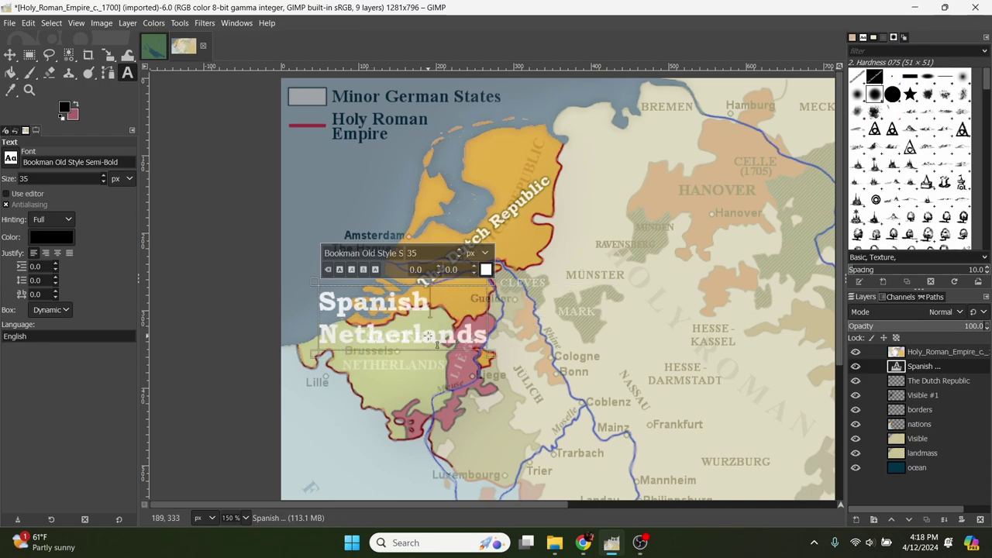
{"action": "left_click_drag", "start_coordinate": [492, 346], "coordinate": [255, 301]}
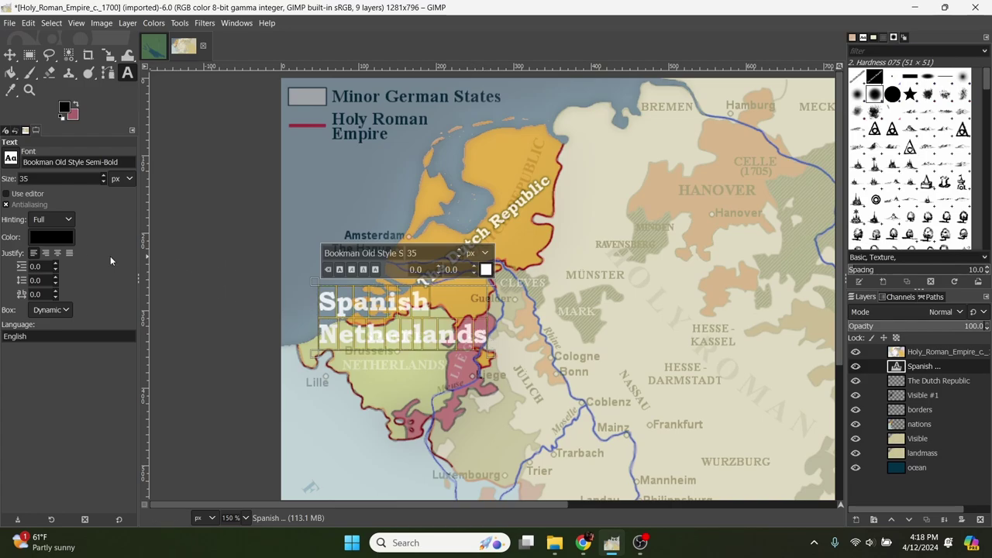
{"action": "left_click", "coordinate": [45, 253]}
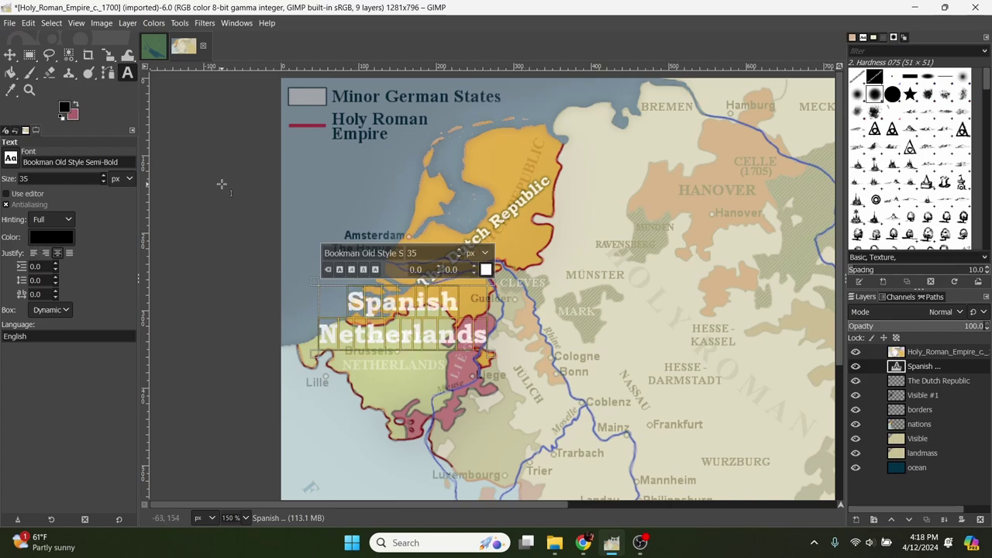
Shrink the "Spanish Netherlands" label to about 55% with Unified Transform and place it inside the yellow-green territory, with the reference map layer hidden.
{"action": "left_click", "coordinate": [10, 55]}
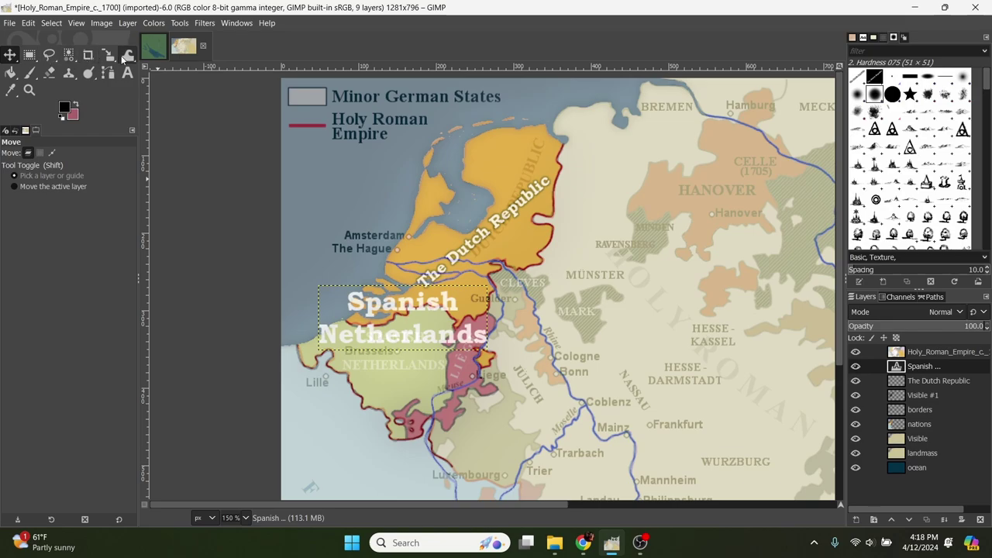
{"action": "left_click_drag", "start_coordinate": [111, 62], "coordinate": [142, 65]}
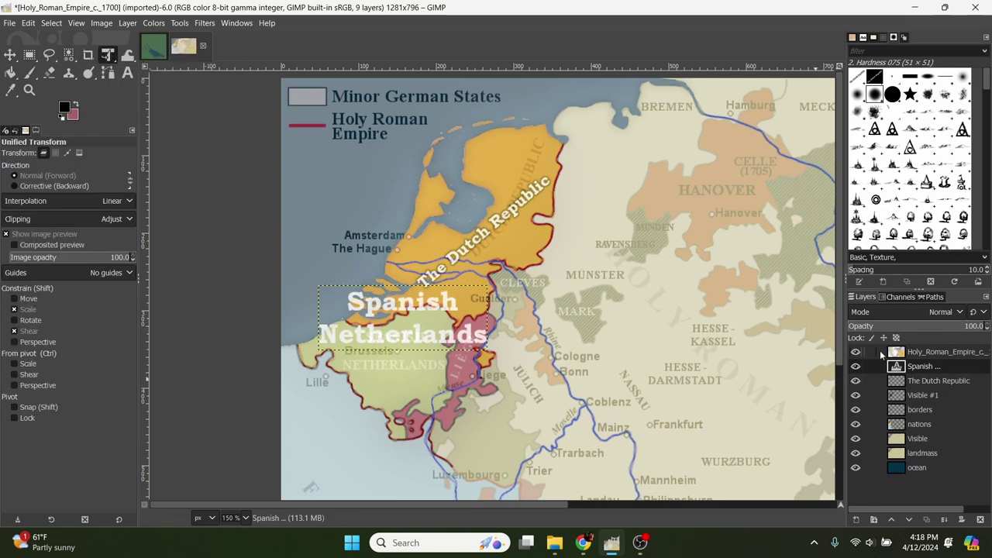
{"action": "left_click", "coordinate": [856, 353]}
{"action": "scroll", "coordinate": [425, 317], "scroll_direction": "up", "scroll_amount": 2}
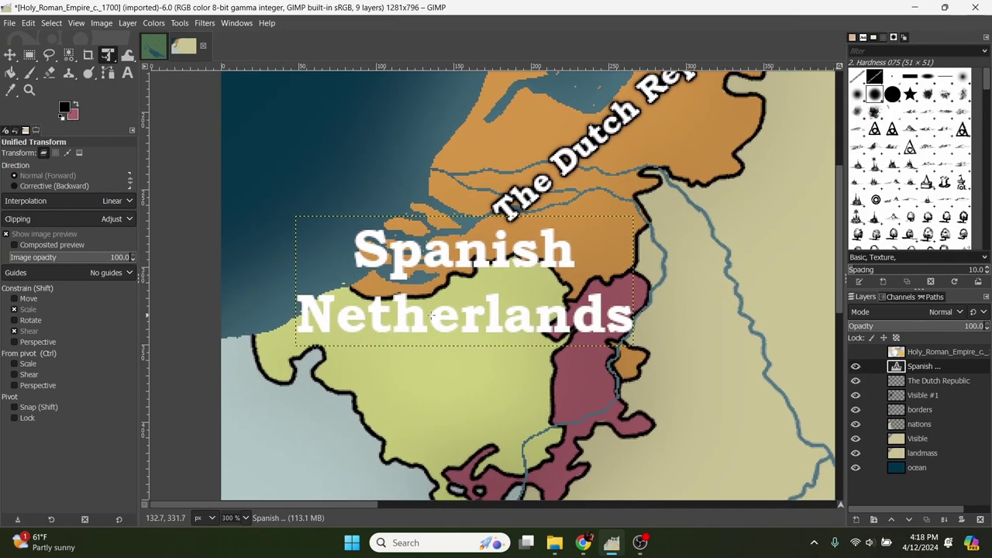
{"action": "left_click", "coordinate": [433, 317]}
{"action": "left_click_drag", "start_coordinate": [296, 218], "coordinate": [443, 342]}
{"action": "left_click_drag", "start_coordinate": [540, 298], "coordinate": [448, 337]}
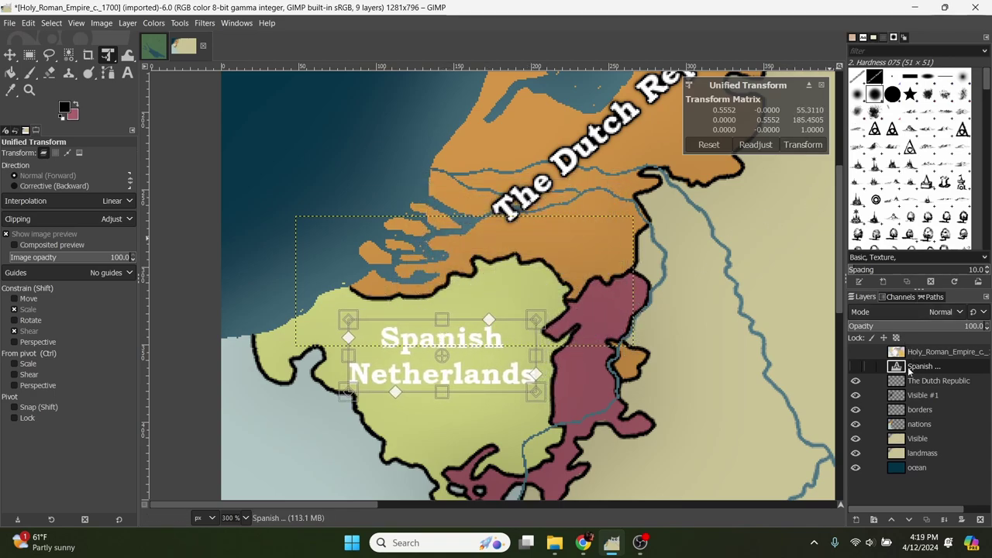
Show the reference map layer, shift the label up over the map's original territory name, and apply the transform.
{"action": "left_click", "coordinate": [856, 352]}
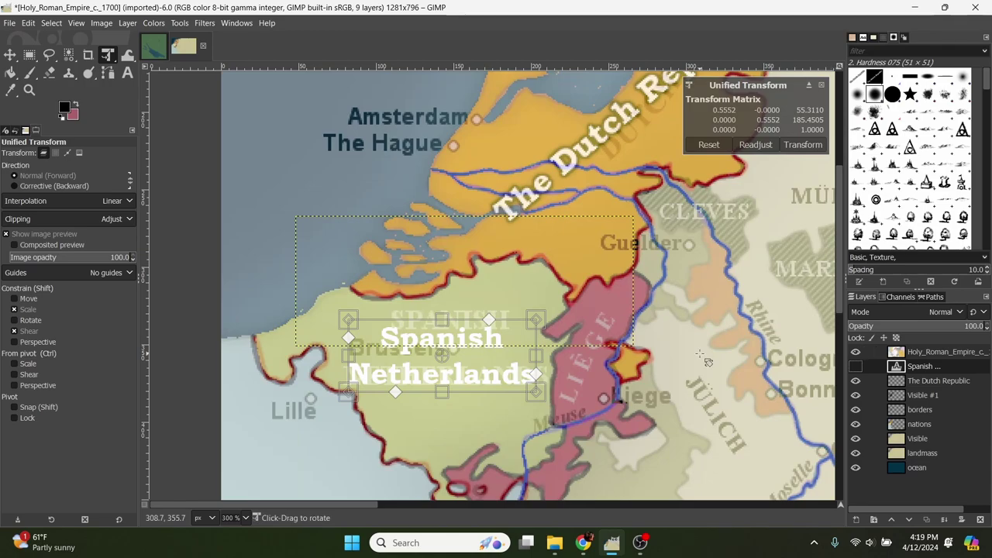
{"action": "left_click_drag", "start_coordinate": [481, 384], "coordinate": [477, 373]}
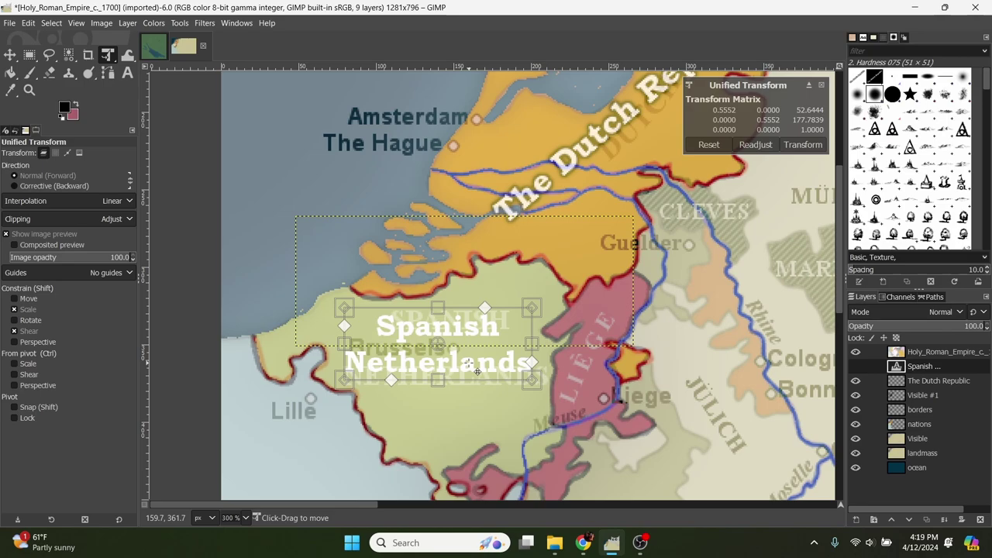
{"action": "left_click", "coordinate": [803, 145]}
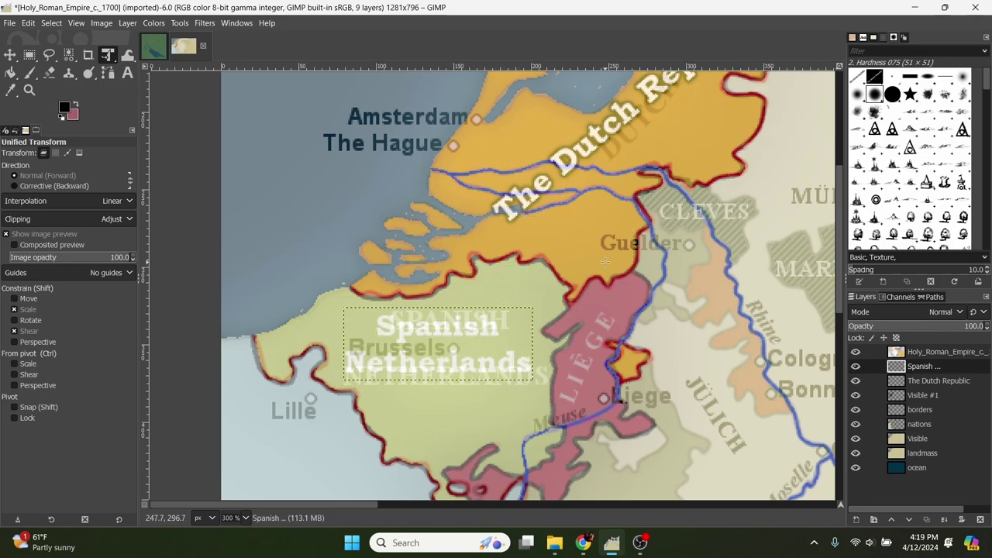
Make the transformed "Spanish Netherlands" label editable as text again, discarding its modifications.
{"action": "left_click", "coordinate": [128, 73]}
{"action": "left_click", "coordinate": [495, 341]}
{"action": "left_click", "coordinate": [473, 405]}
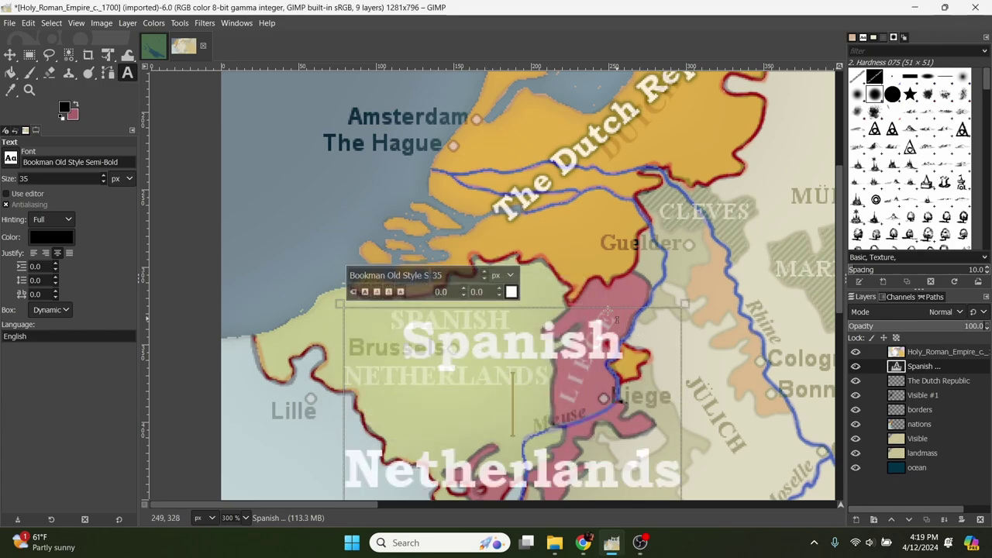
{"action": "left_click", "coordinate": [112, 55]}
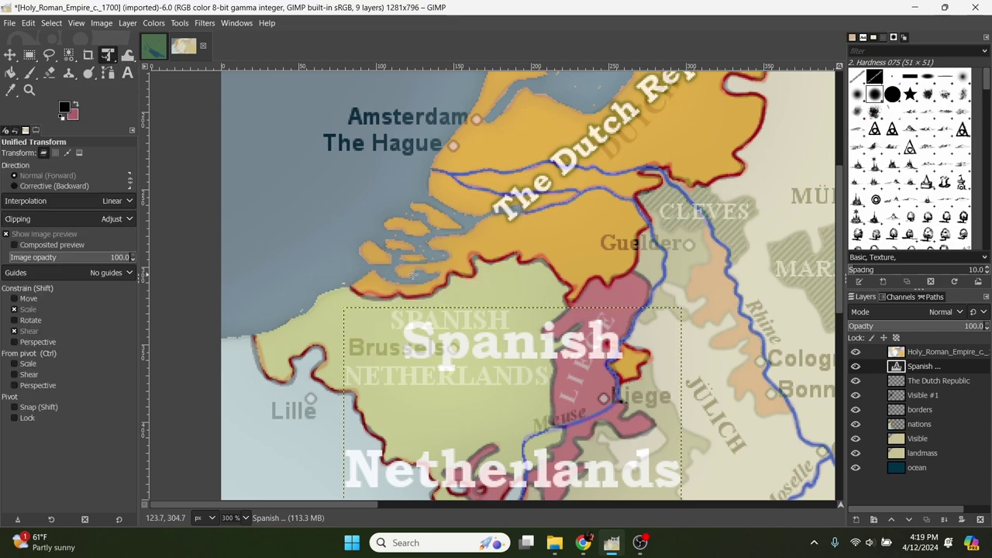
Set the font size of the whole "Spanish Netherlands" text to 22 px.
{"action": "left_click", "coordinate": [128, 73]}
{"action": "left_click", "coordinate": [375, 359]}
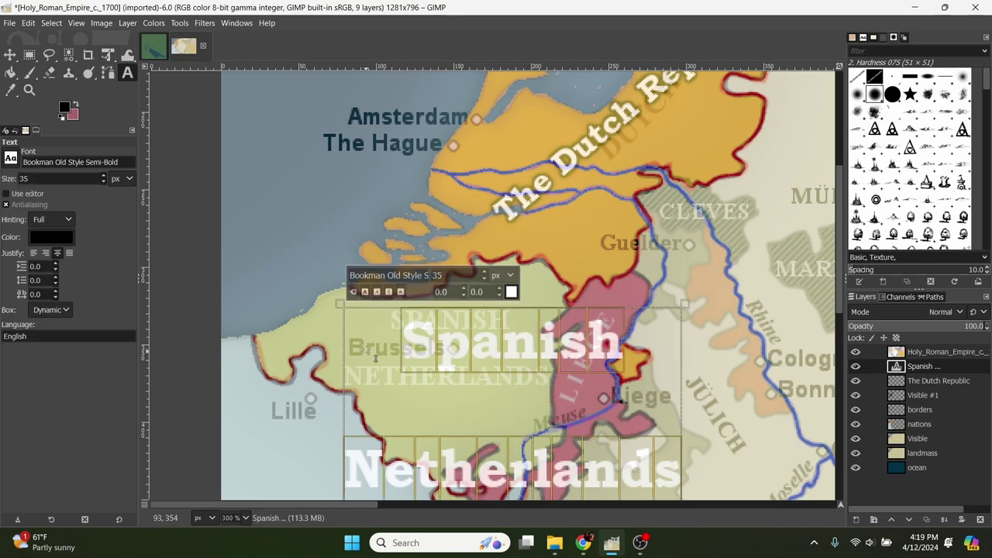
{"action": "type", "text": "20"}
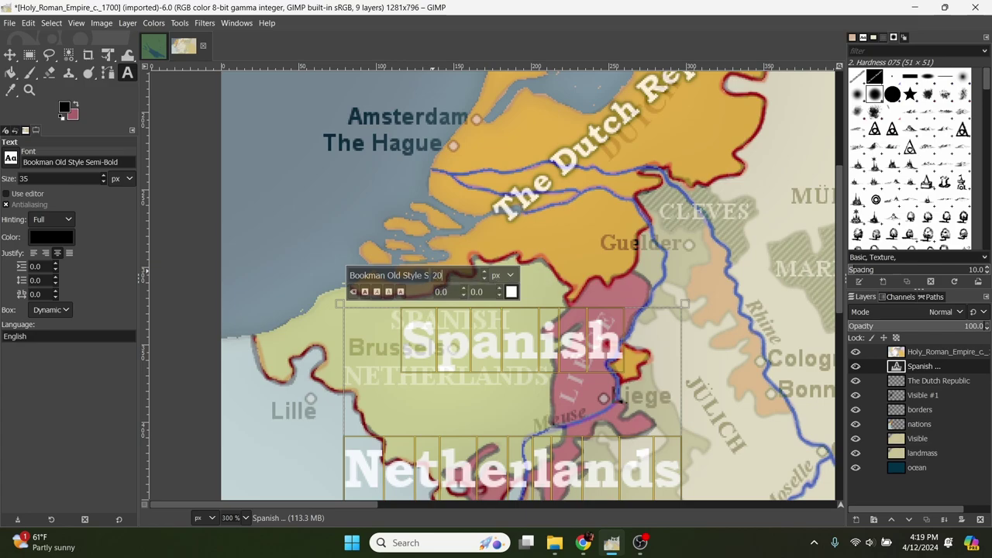
{"action": "key", "text": "Return"}
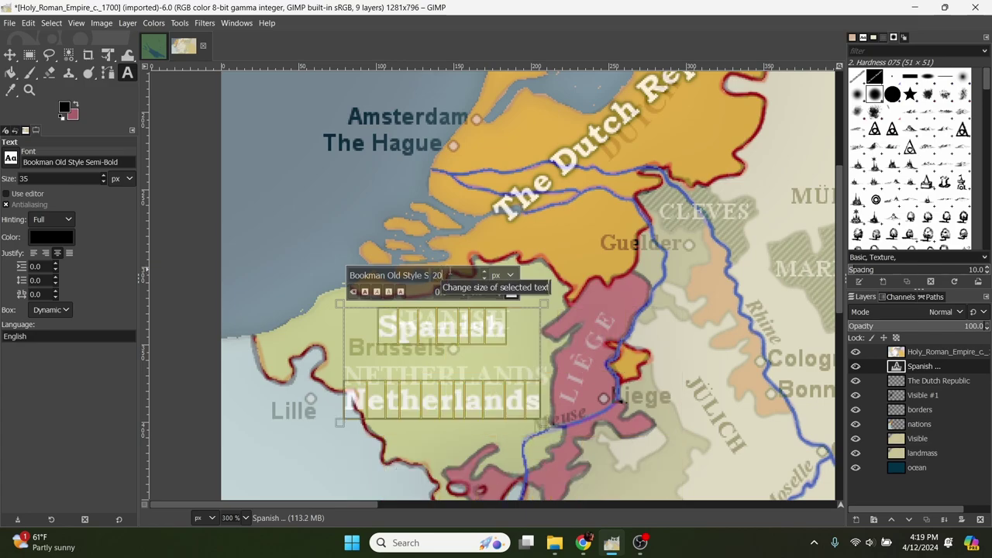
{"action": "key", "text": "BackSpace"}
{"action": "type", "text": "2"}
{"action": "key", "text": "Return"}
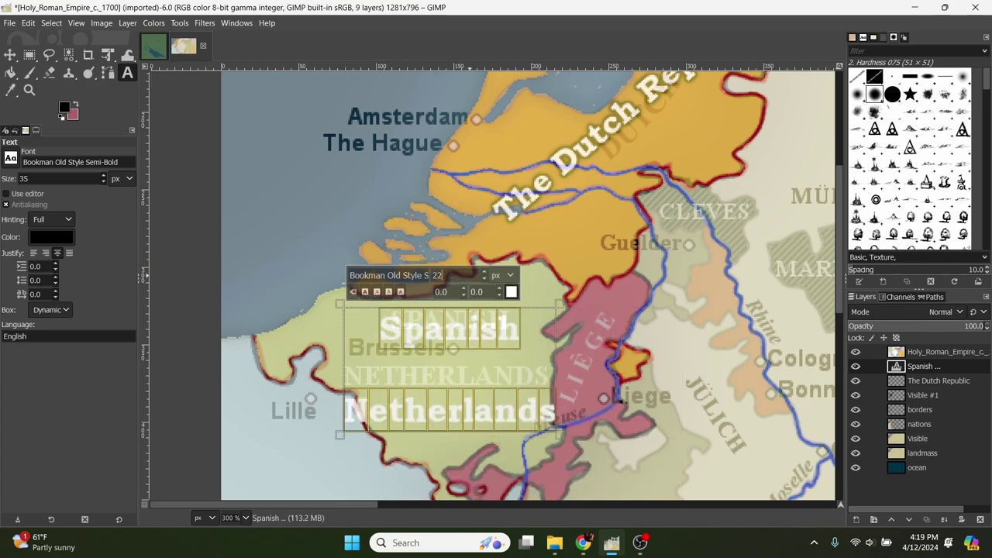
Move the "Spanish Netherlands" label slightly up within its territory and hide the reference map layer.
{"action": "left_click", "coordinate": [10, 54]}
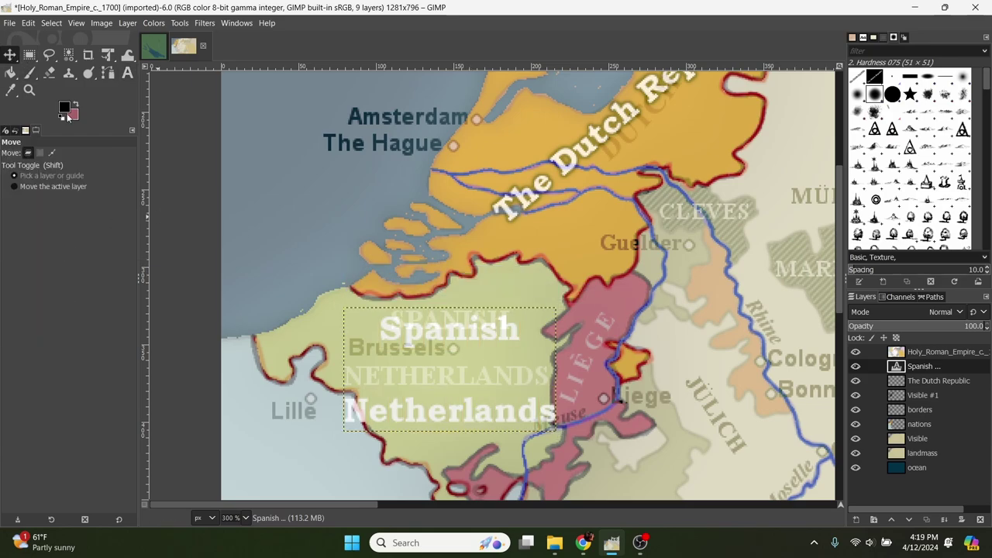
{"action": "left_click", "coordinate": [856, 352]}
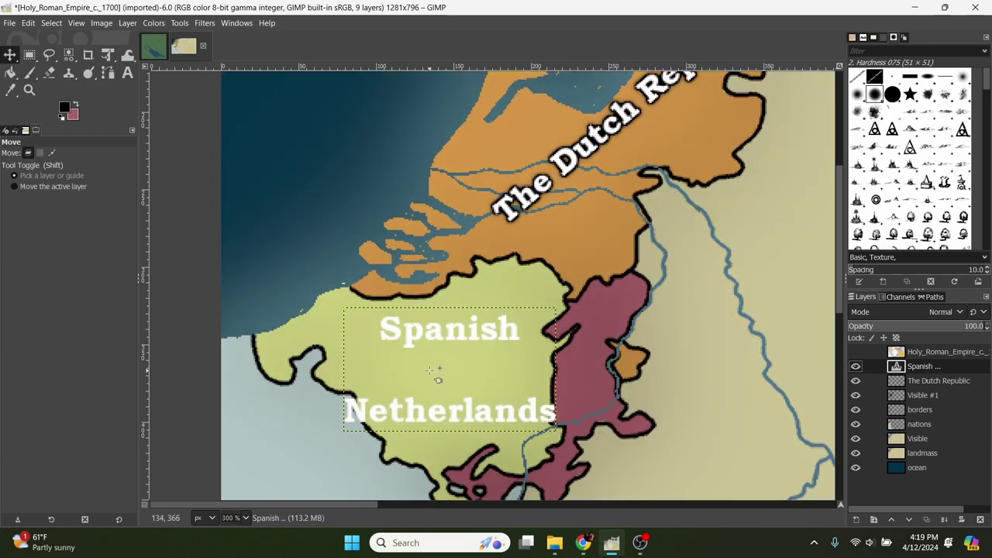
{"action": "left_click_drag", "start_coordinate": [439, 417], "coordinate": [438, 406]}
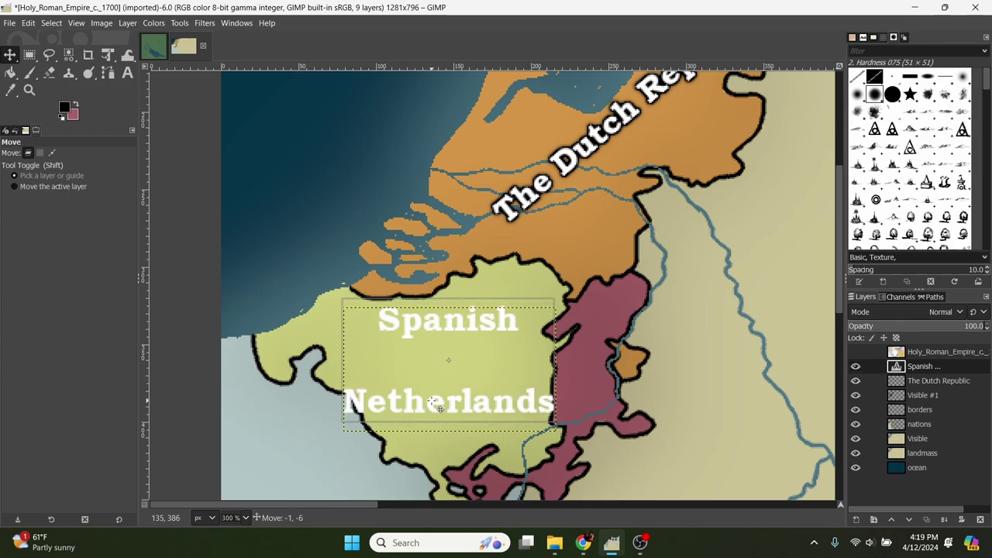
{"action": "left_click", "coordinate": [856, 352]}
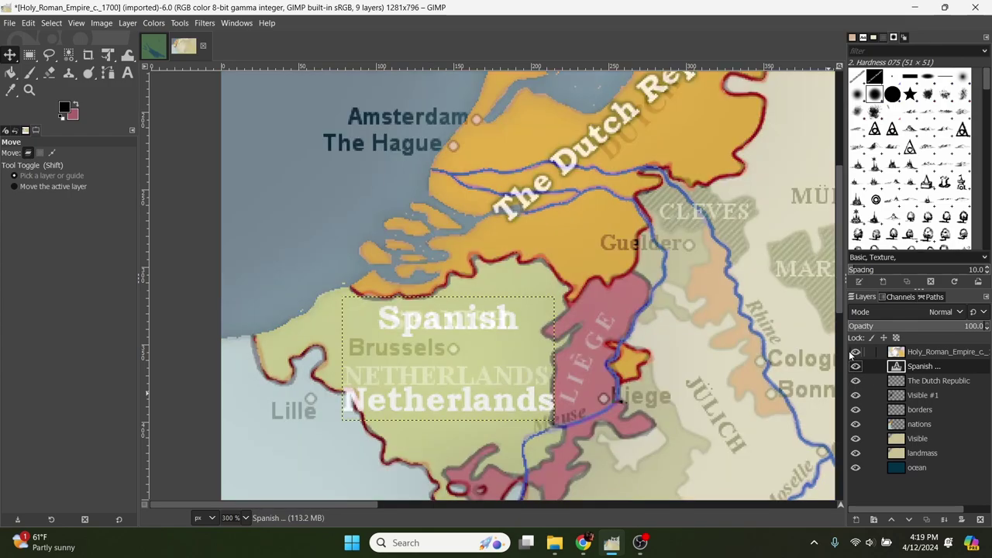
{"action": "left_click", "coordinate": [856, 352]}
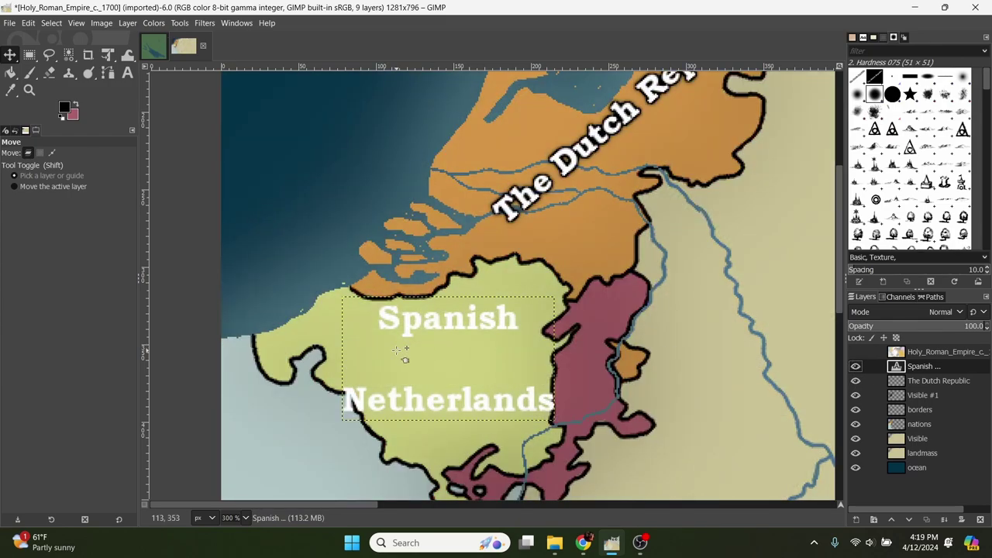
{"action": "left_click_drag", "start_coordinate": [409, 323], "coordinate": [408, 316]}
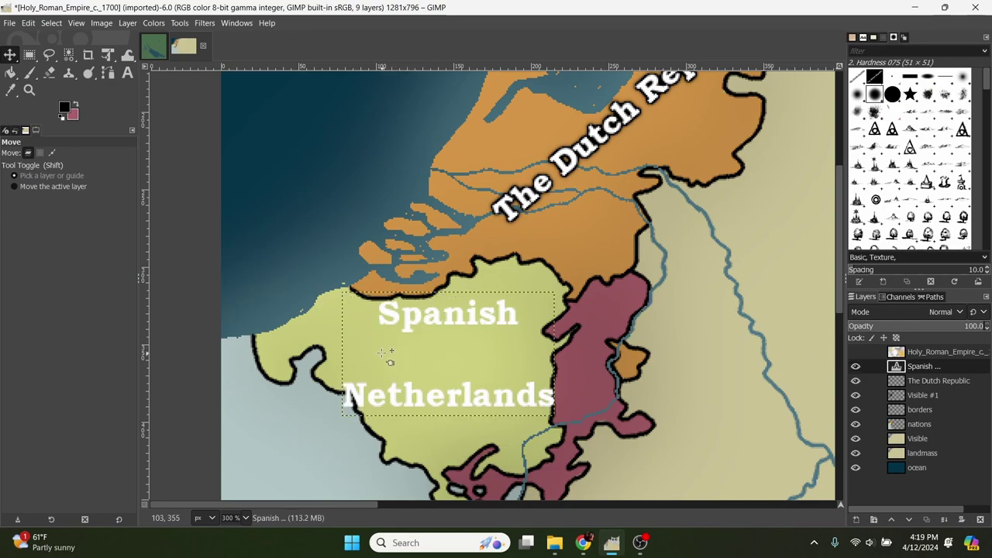
Repeat the last Drop Shadow filter on the "Spanish Netherlands" label.
{"action": "left_click", "coordinate": [205, 22]}
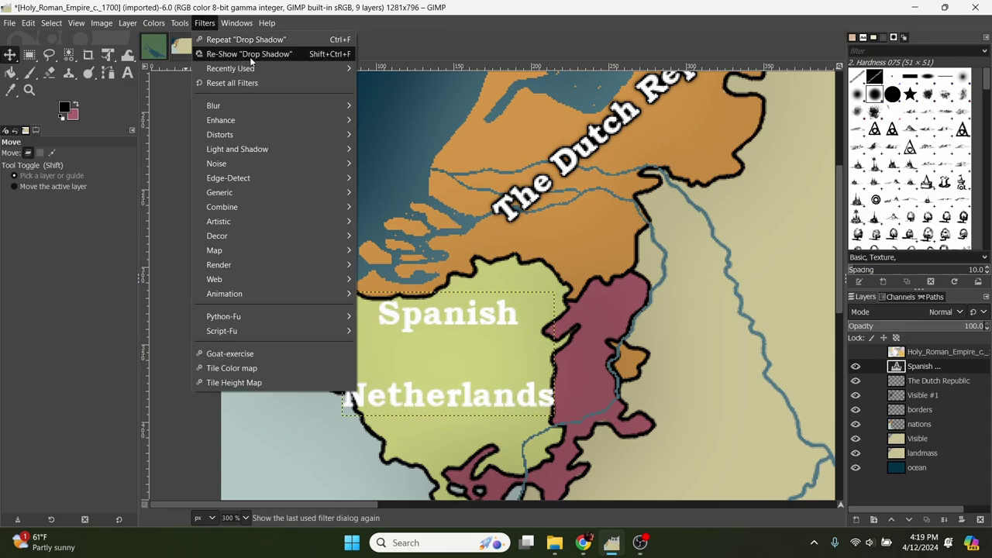
{"action": "left_click", "coordinate": [232, 40]}
{"action": "scroll", "coordinate": [453, 225], "scroll_direction": "right", "scroll_amount": 3}
{"action": "scroll", "coordinate": [453, 224], "scroll_direction": "down", "scroll_amount": 1}
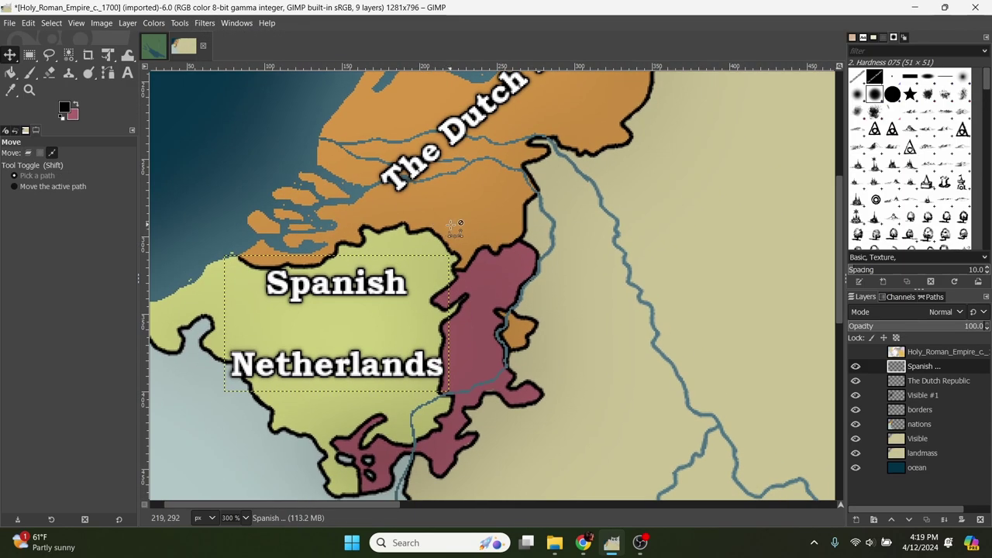
Copy the "Spanish Netherlands" label into a new layer and move the copy over the dark red territory to the east.
{"action": "scroll", "coordinate": [450, 225], "scroll_direction": "down", "scroll_amount": 3}
{"action": "left_click_drag", "start_coordinate": [478, 250], "coordinate": [508, 314]}
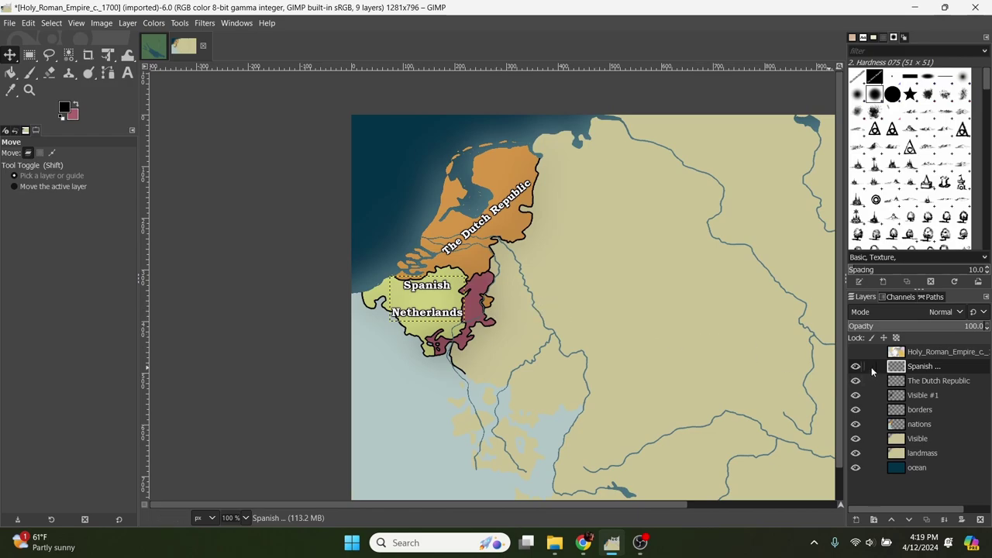
{"action": "left_click", "coordinate": [901, 379]}
{"action": "left_click", "coordinate": [898, 370]}
{"action": "key", "text": "ctrl+c"}
{"action": "key", "text": "ctrl+v"}
{"action": "left_click", "coordinate": [695, 387]}
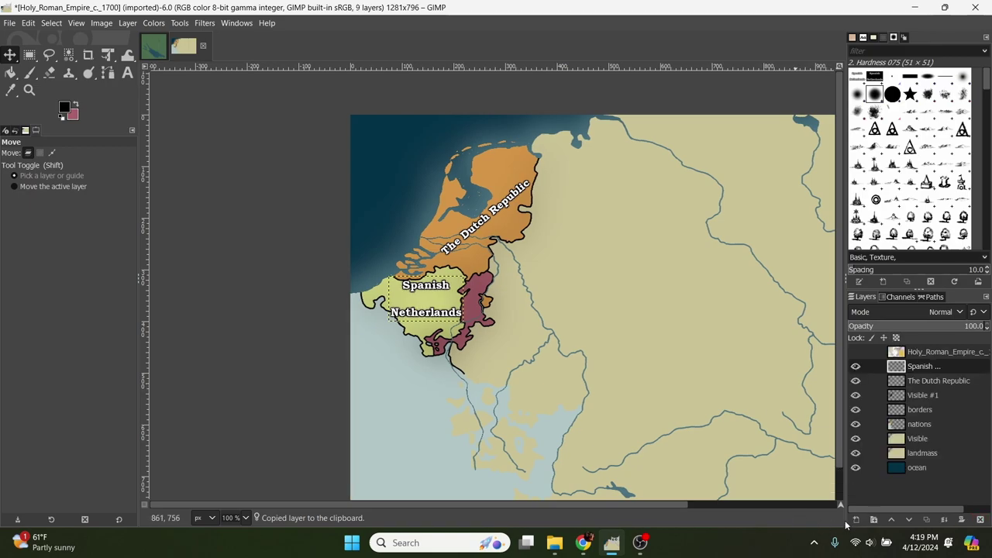
{"action": "left_click", "coordinate": [900, 381]}
{"action": "left_click", "coordinate": [897, 370]}
{"action": "key", "text": "ctrl+v"}
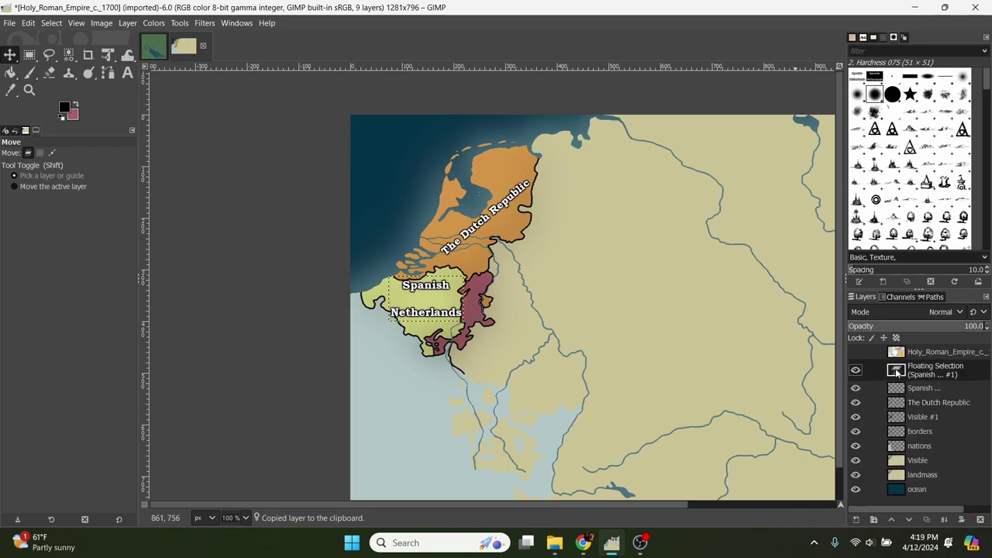
{"action": "left_click", "coordinate": [857, 519]}
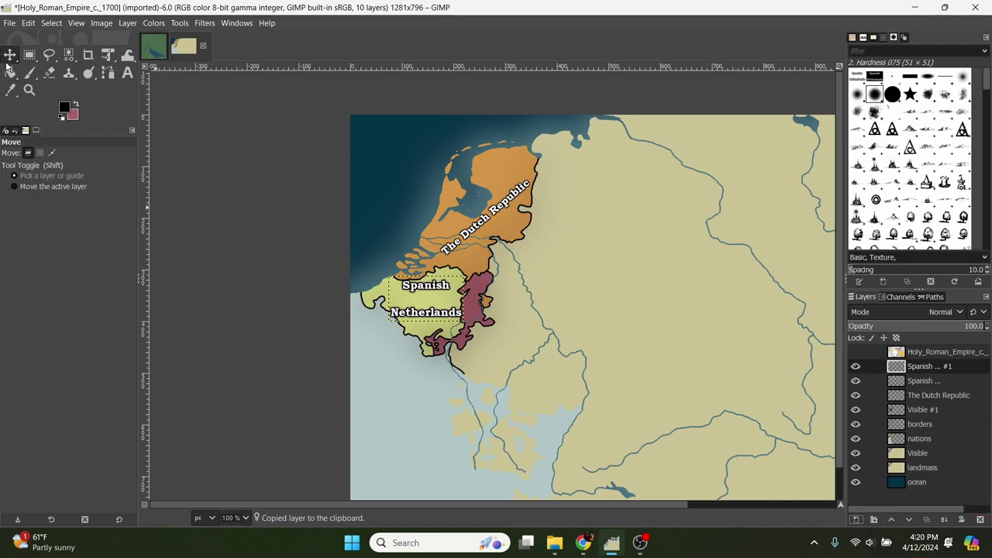
{"action": "left_click_drag", "start_coordinate": [427, 320], "coordinate": [485, 339]}
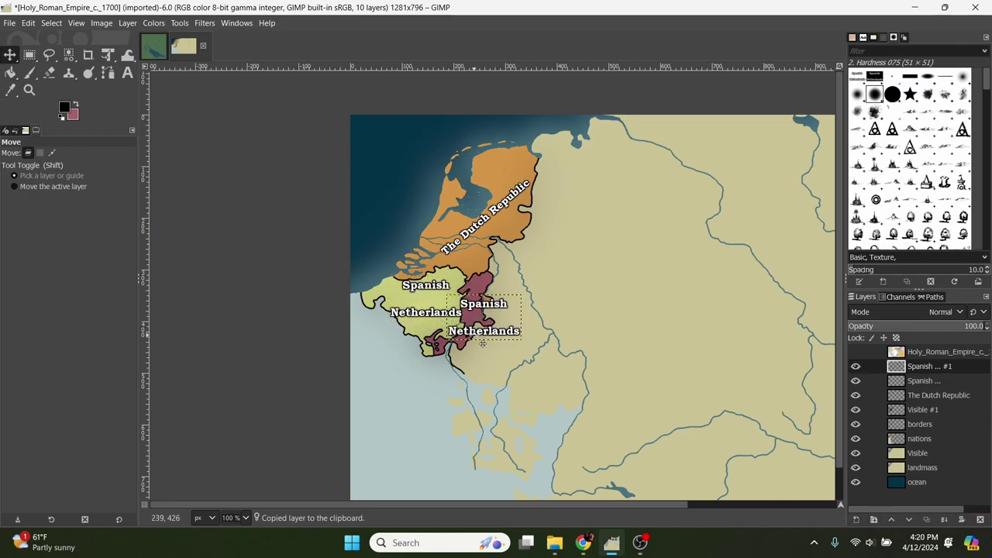
Make the copied "Spanish Netherlands" label editable as text, discarding its modifications, and show the reference map layer.
{"action": "left_click", "coordinate": [127, 72]}
{"action": "left_click", "coordinate": [498, 344]}
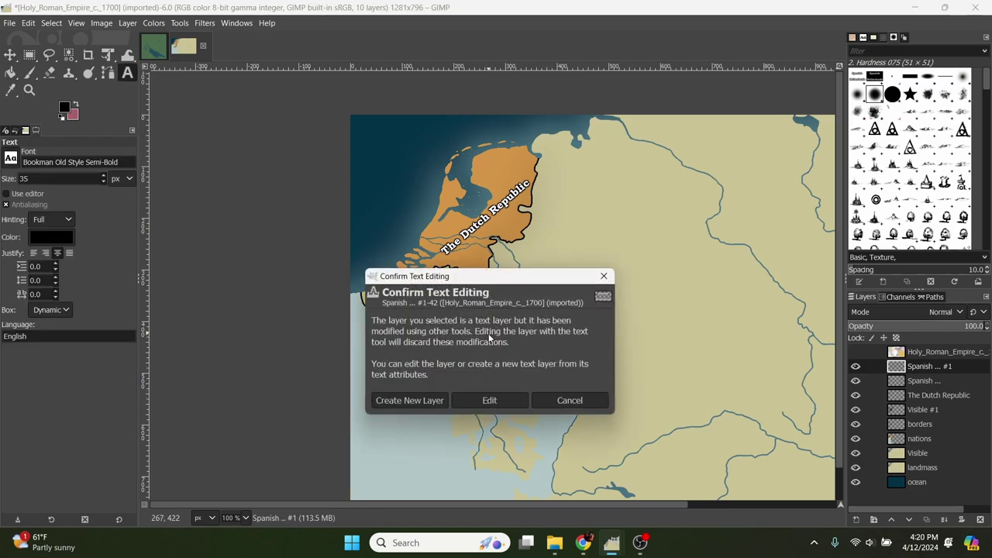
{"action": "left_click", "coordinate": [500, 402]}
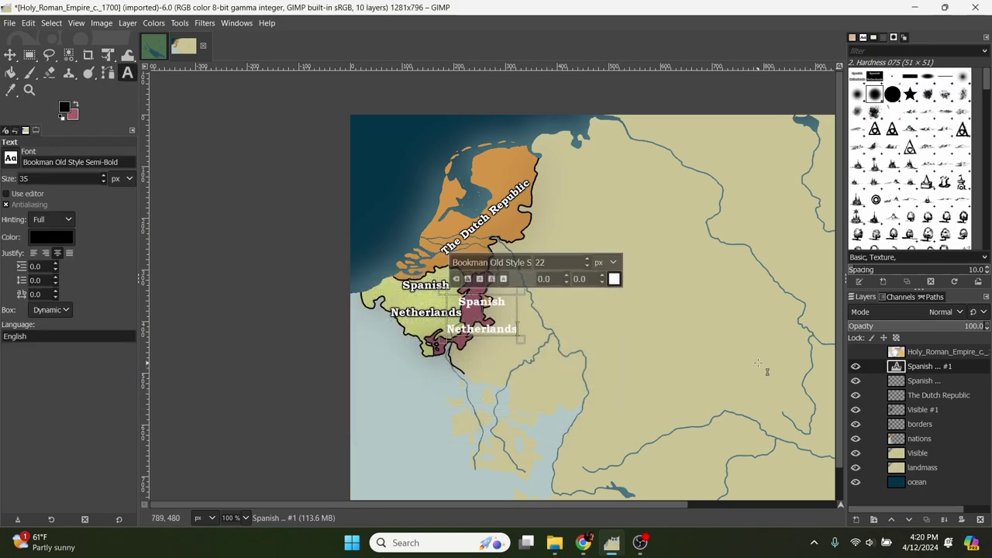
{"action": "left_click", "coordinate": [856, 352]}
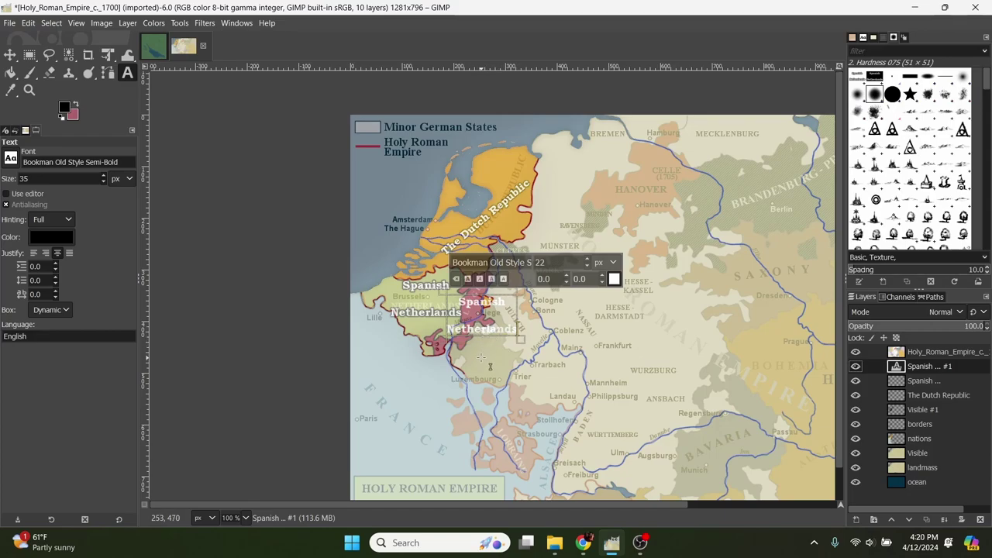
{"action": "scroll", "coordinate": [481, 357], "scroll_direction": "up", "scroll_amount": 4}
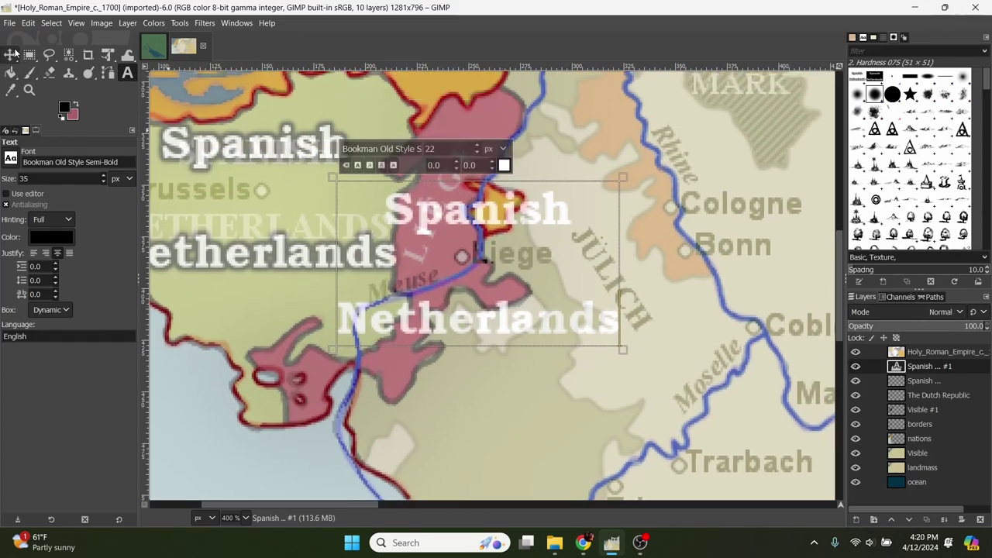
{"action": "key", "text": "m"}
{"action": "left_click", "coordinate": [459, 219]}
{"action": "left_click_drag", "start_coordinate": [450, 216], "coordinate": [456, 276]}
{"action": "key", "text": "ctrl+z"}
{"action": "left_click_drag", "start_coordinate": [463, 218], "coordinate": [477, 299]}
{"action": "key", "text": "ctrl+z"}
{"action": "left_click", "coordinate": [403, 197]}
{"action": "left_click_drag", "start_coordinate": [403, 195], "coordinate": [405, 197]}
{"action": "key", "text": "ctrl+z"}
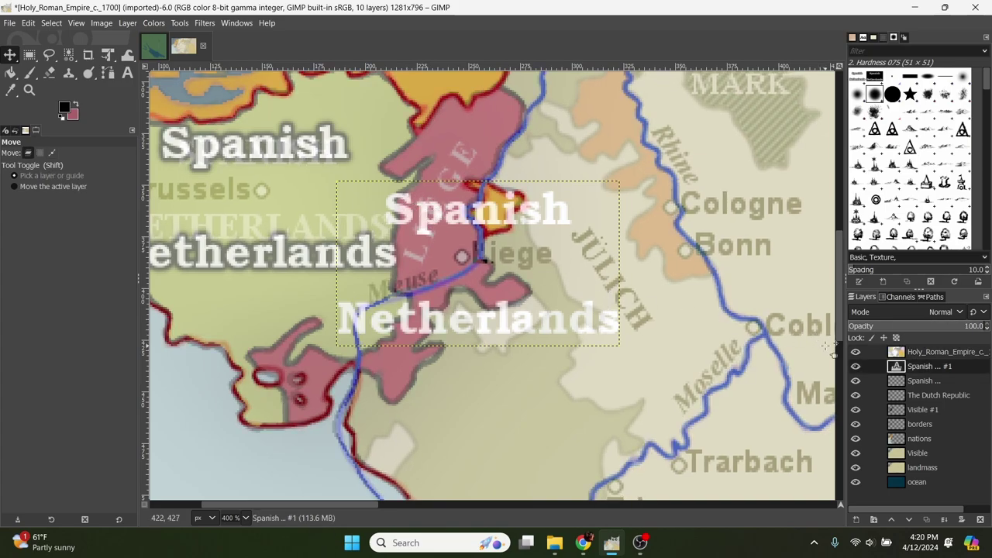
Raise the copied label's layer above the reference map layer and move the label southeast, clear of the Liège territory's name.
{"action": "left_click_drag", "start_coordinate": [911, 372], "coordinate": [911, 350]}
{"action": "left_click_drag", "start_coordinate": [451, 215], "coordinate": [574, 260]}
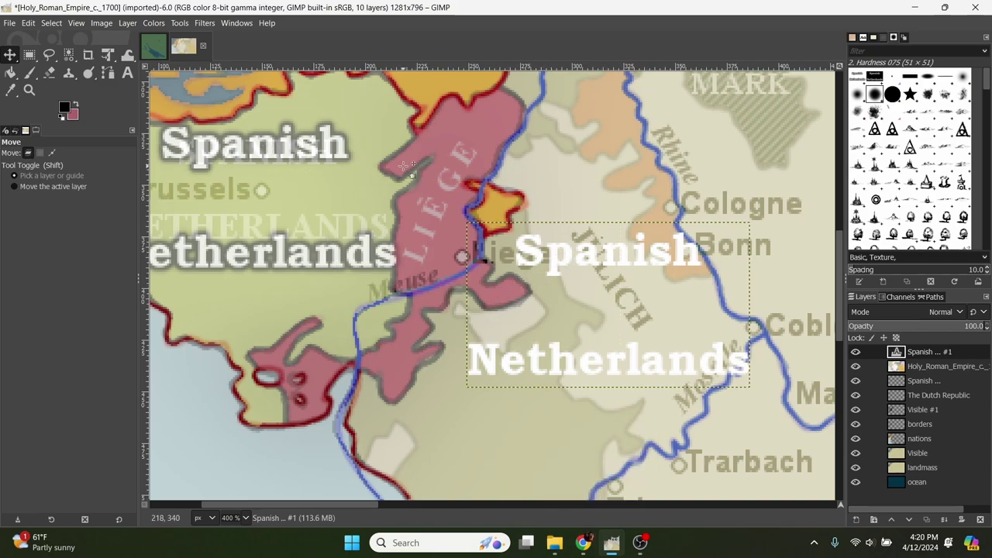
Replace the copied "Spanish Netherlands" label's text with "Liege".
{"action": "left_click", "coordinate": [127, 72]}
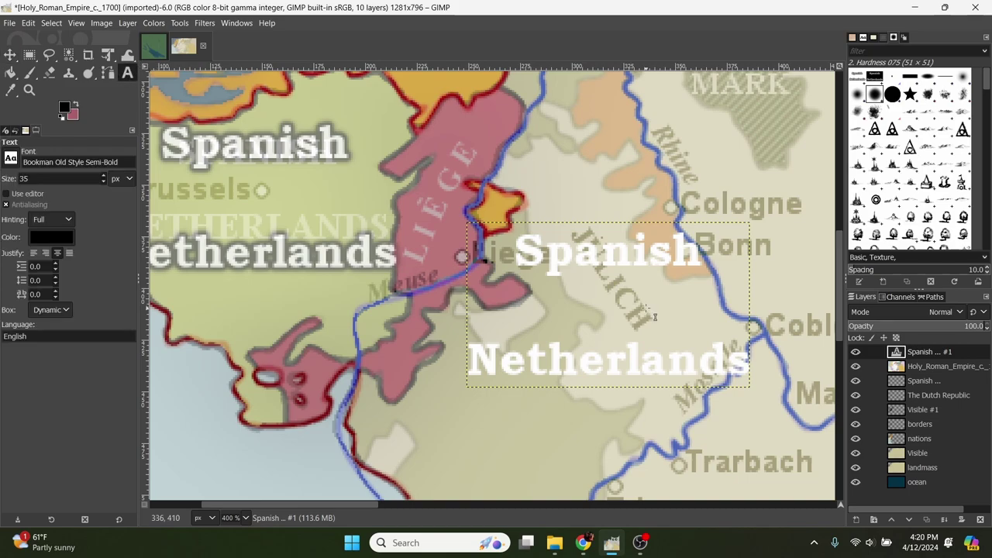
{"action": "left_click", "coordinate": [656, 318]}
{"action": "left_click_drag", "start_coordinate": [742, 358], "coordinate": [530, 261]}
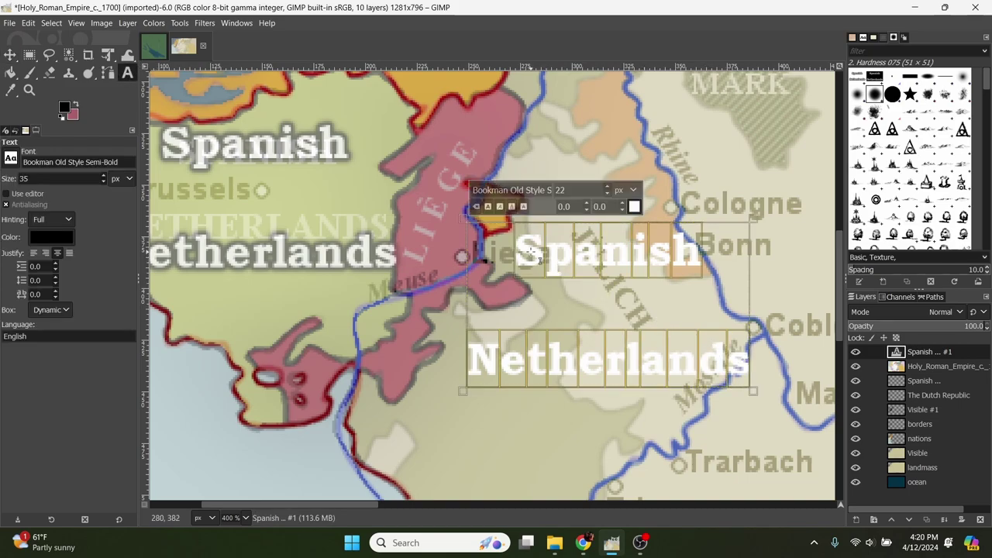
{"action": "type", "text": "L"}
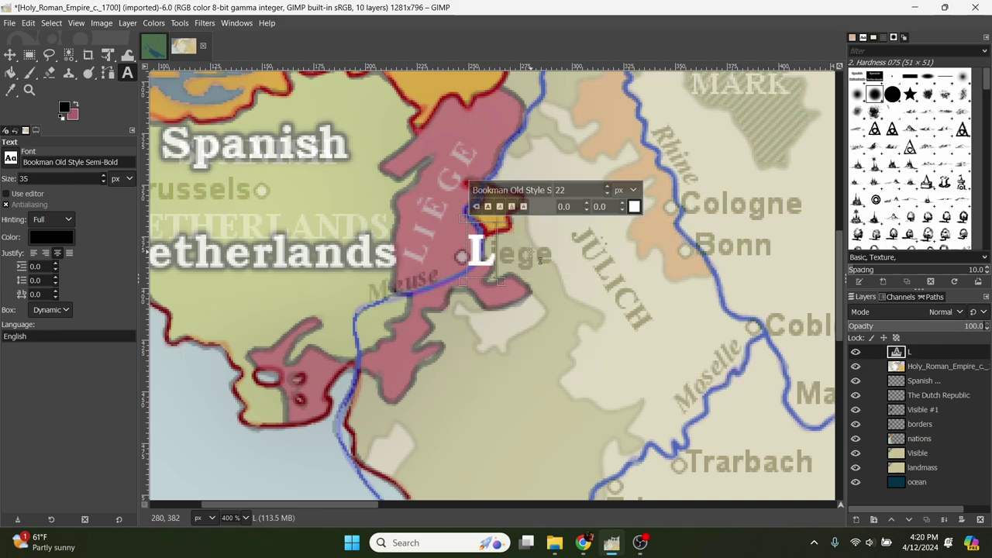
{"action": "type", "text": "iege"}
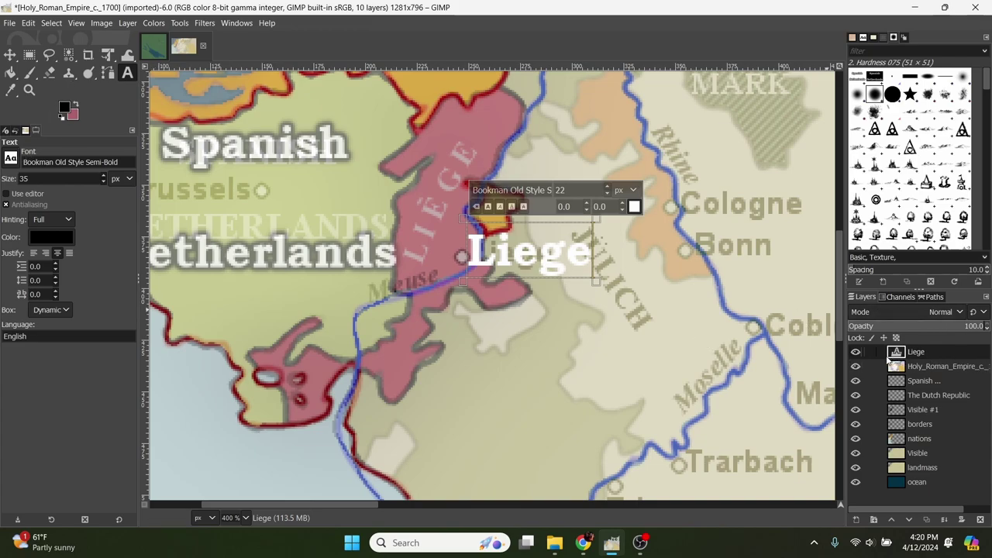
Repeat the last Drop Shadow filter on the "Liege" label.
{"action": "left_click", "coordinate": [107, 54]}
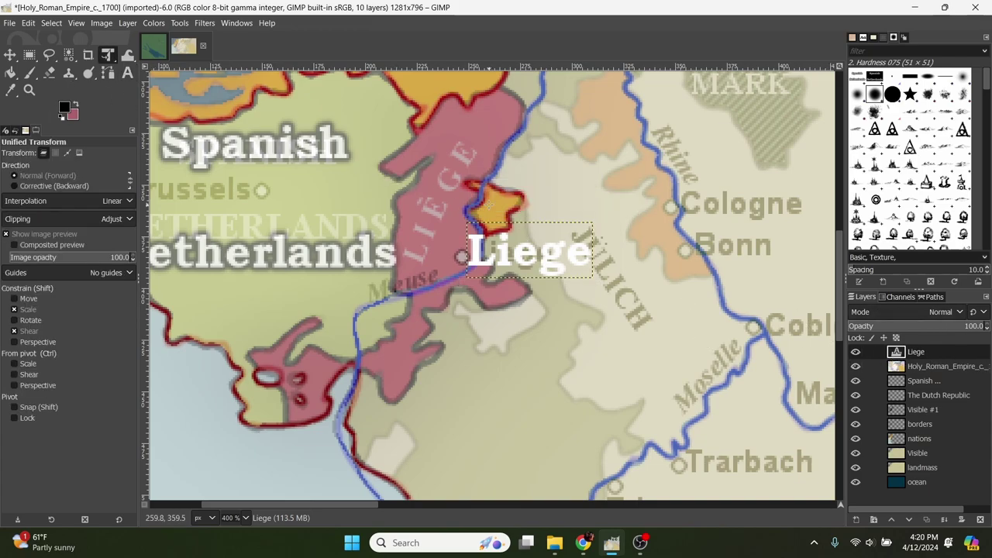
{"action": "left_click", "coordinate": [206, 24]}
{"action": "left_click", "coordinate": [232, 52]}
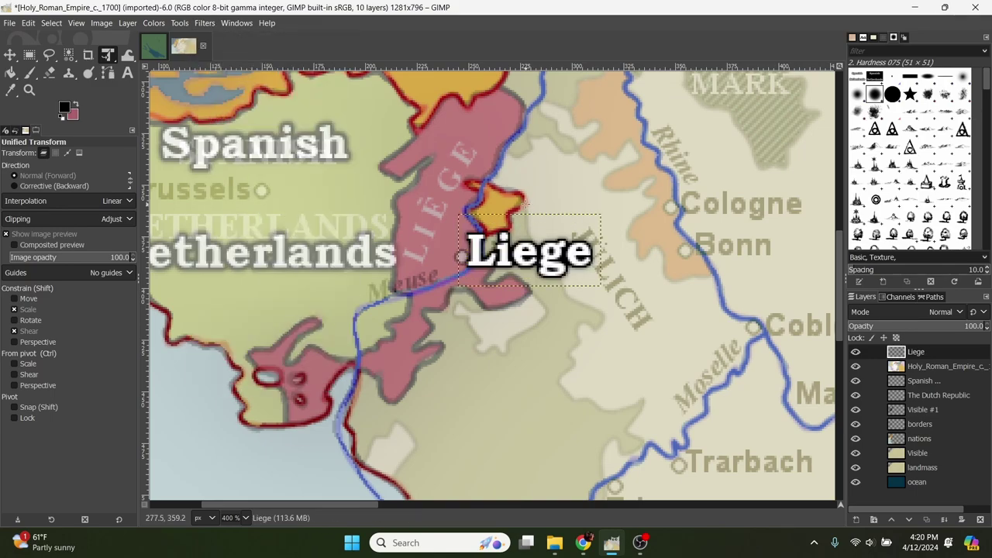
Try to rotate the "Liege" label steeply counterclockwise and fit it along the dark red territory with Unified Transform.
{"action": "left_click", "coordinate": [538, 203]}
{"action": "left_click_drag", "start_coordinate": [538, 203], "coordinate": [447, 188]}
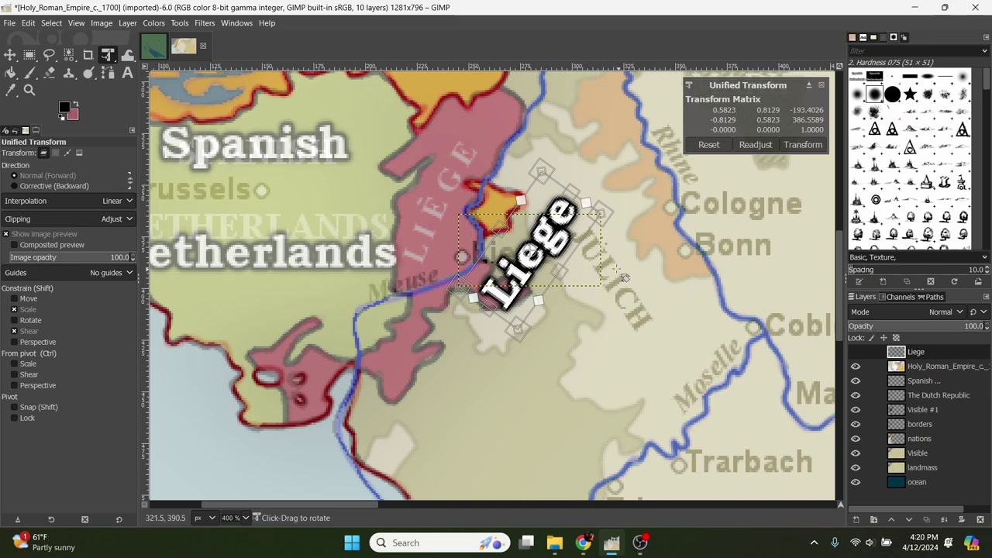
{"action": "left_click_drag", "start_coordinate": [535, 226], "coordinate": [444, 178]}
{"action": "left_click_drag", "start_coordinate": [382, 145], "coordinate": [370, 156]}
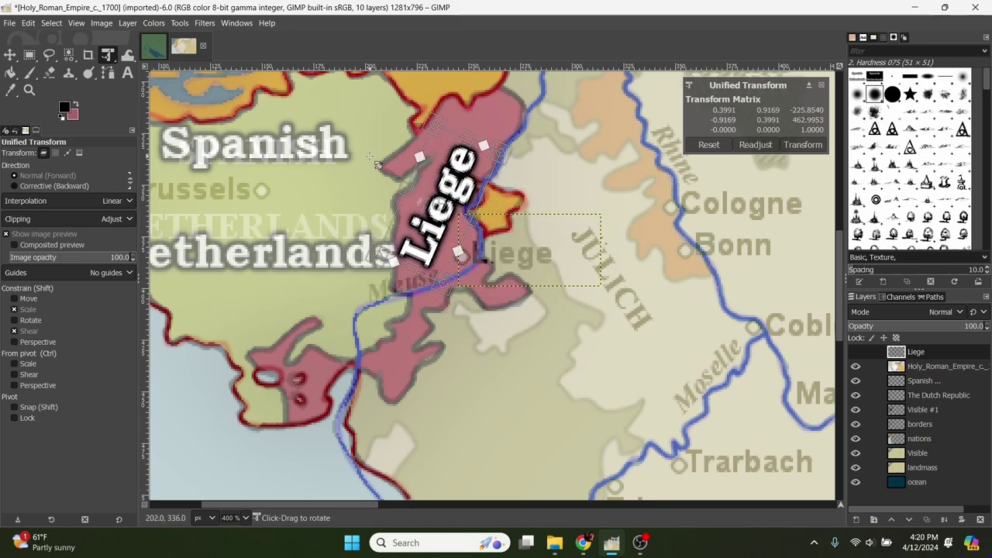
{"action": "left_click_drag", "start_coordinate": [456, 199], "coordinate": [475, 172]}
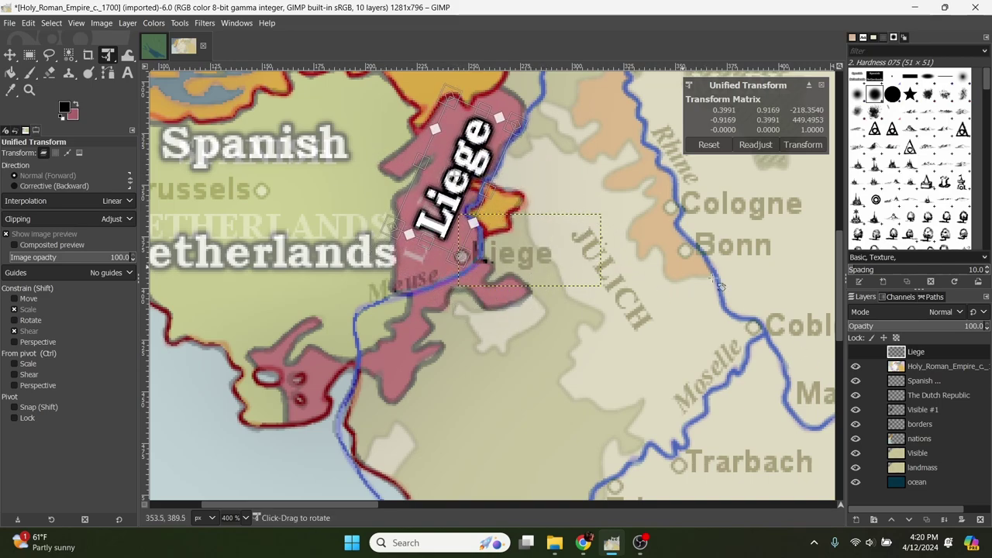
Hide the reference map layer to check the labels against the coloured territories.
{"action": "left_click", "coordinate": [856, 367]}
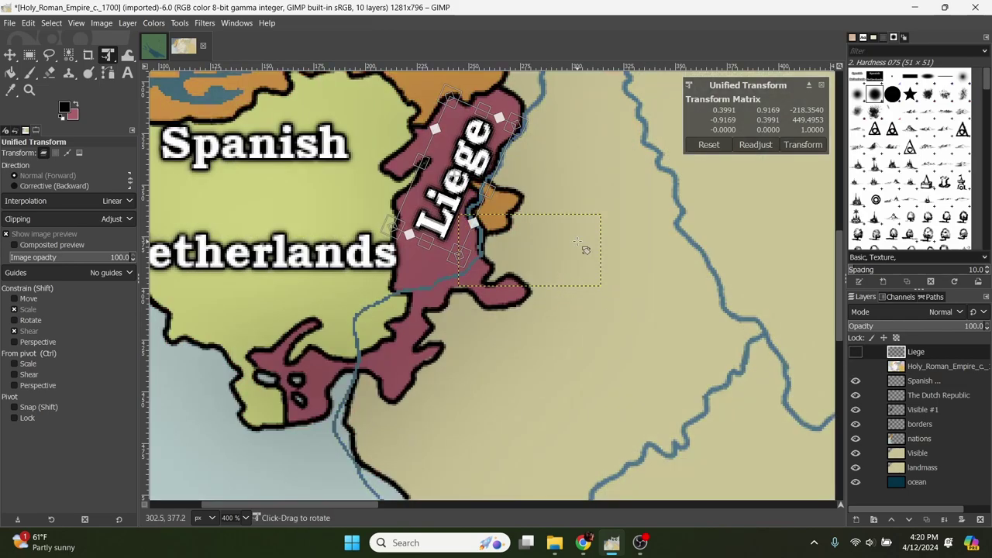
{"action": "scroll", "coordinate": [585, 250], "scroll_direction": "down", "scroll_amount": 6}
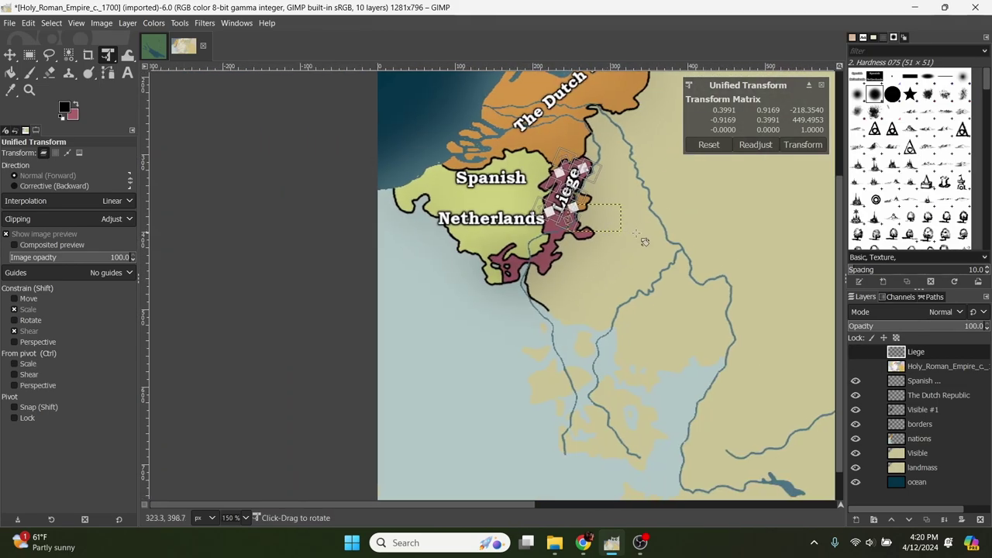
{"action": "left_click", "coordinate": [856, 366]}
{"action": "left_click", "coordinate": [856, 366]}
Copy the "Liege" label into a new layer and move the copy to the empty pale area southwest of the Spanish Netherlands.
{"action": "key", "text": "ctrl+c"}
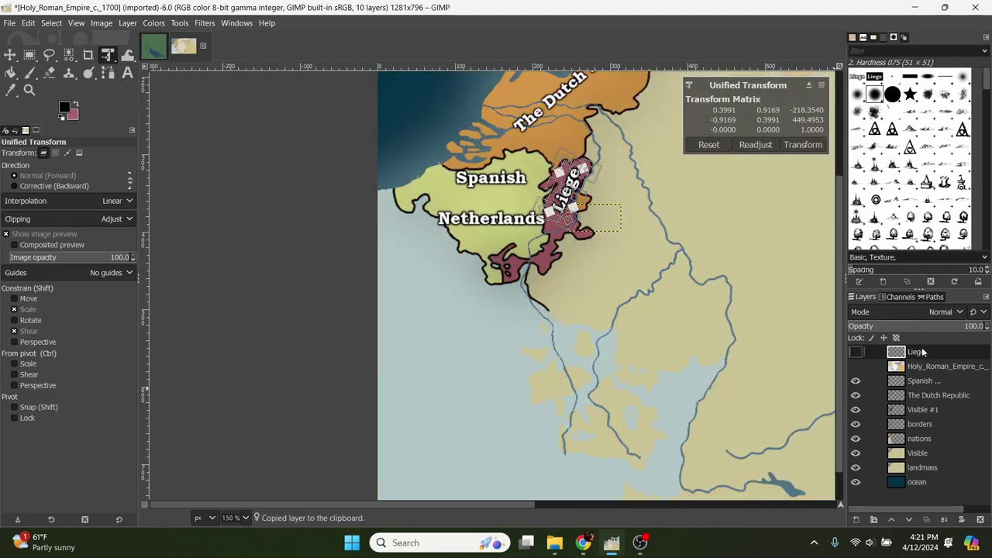
{"action": "key", "text": "ctrl+v"}
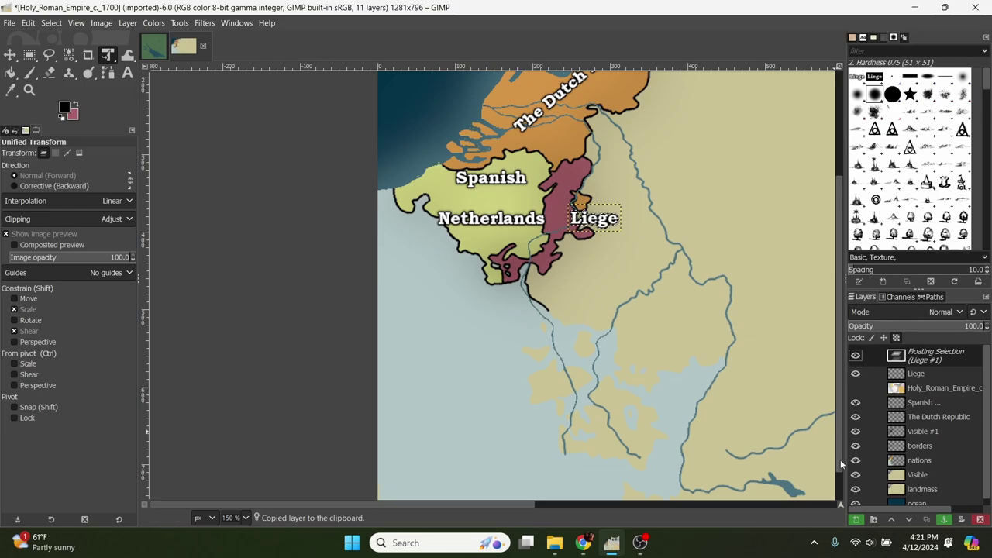
{"action": "left_click", "coordinate": [856, 520]}
{"action": "left_click", "coordinate": [9, 54]}
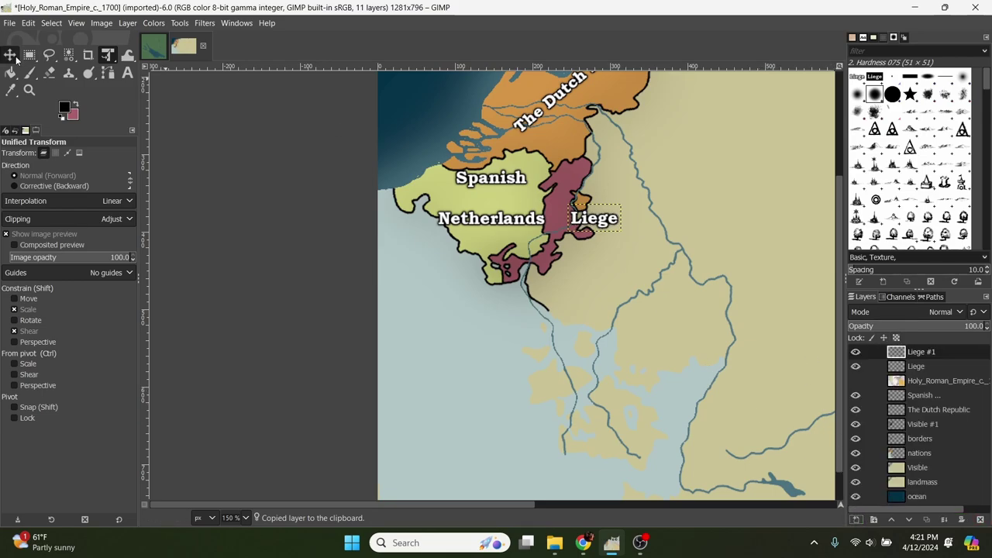
{"action": "left_click_drag", "start_coordinate": [591, 220], "coordinate": [437, 342]}
Rotate the copied "Liege" label steeply counterclockwise, place it along the dark red territory, and apply the transform.
{"action": "key", "text": "shift+t"}
{"action": "left_click", "coordinate": [583, 205]}
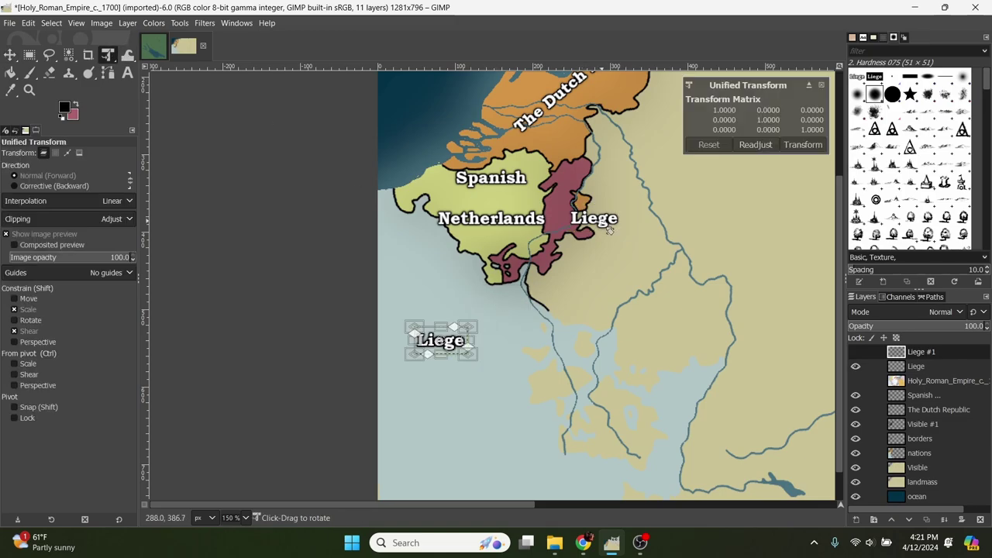
{"action": "left_click_drag", "start_coordinate": [445, 296], "coordinate": [414, 306]}
{"action": "left_click_drag", "start_coordinate": [455, 343], "coordinate": [578, 178]}
{"action": "left_click", "coordinate": [803, 145]}
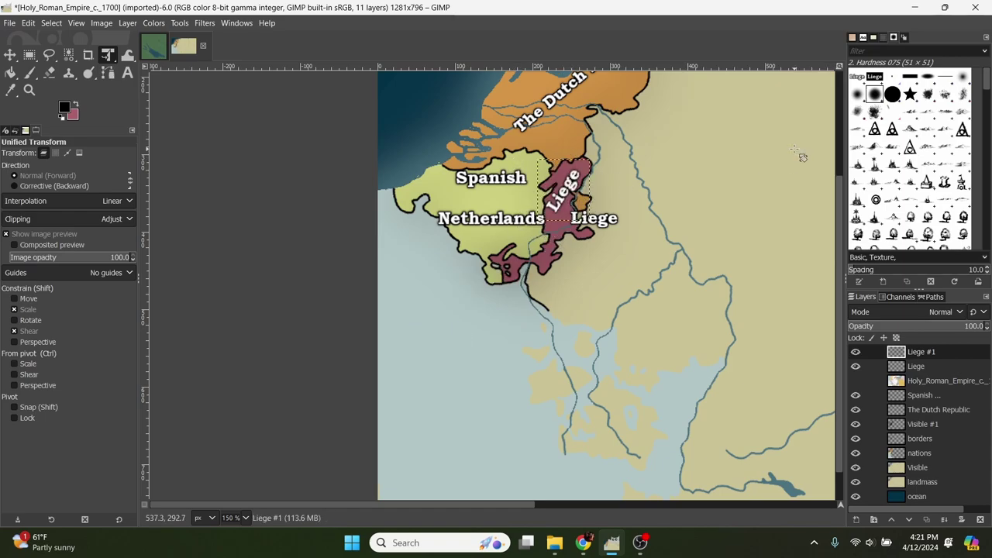
Move the horizontal "Liege" label to the pale area south of the Spanish Netherlands and reorder its layer between the reference map and the rotated label.
{"action": "left_click", "coordinate": [604, 221]}
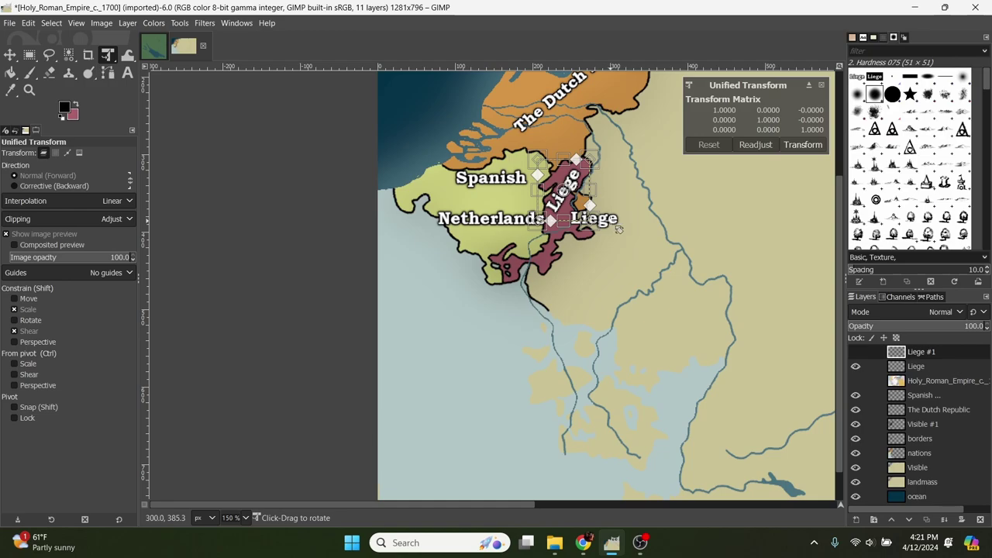
{"action": "left_click", "coordinate": [10, 54]}
{"action": "mouse_move", "coordinate": [900, 367]}
{"action": "left_mouse_down"}
{"action": "mouse_move", "coordinate": [900, 403]}
{"action": "mouse_move", "coordinate": [897, 382]}
{"action": "left_mouse_up"}
{"action": "left_click_drag", "start_coordinate": [611, 230], "coordinate": [496, 347]}
{"action": "left_click_drag", "start_coordinate": [910, 355], "coordinate": [904, 387]}
{"action": "left_click", "coordinate": [917, 366]}
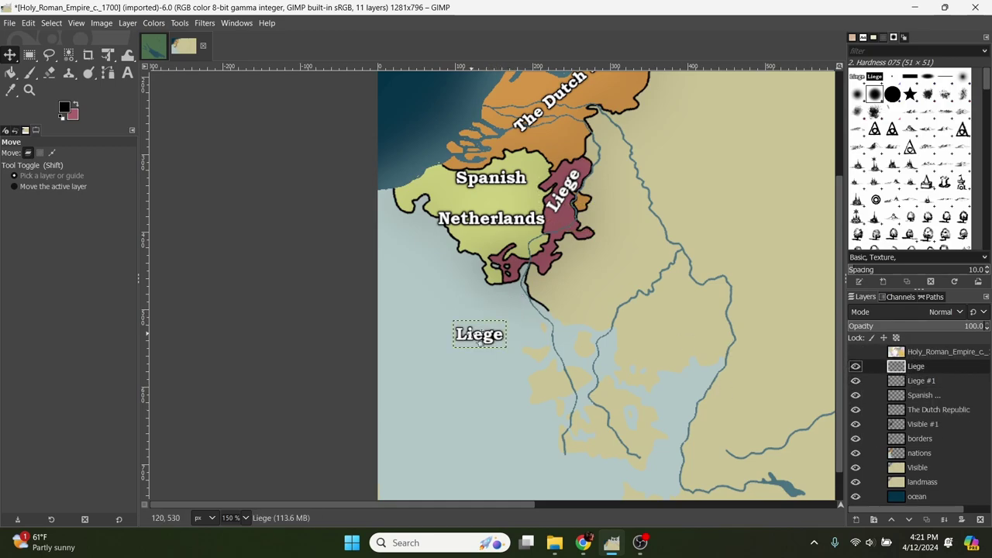
Replace the horizontal "Liege" label's text with "France".
{"action": "left_click", "coordinate": [128, 74]}
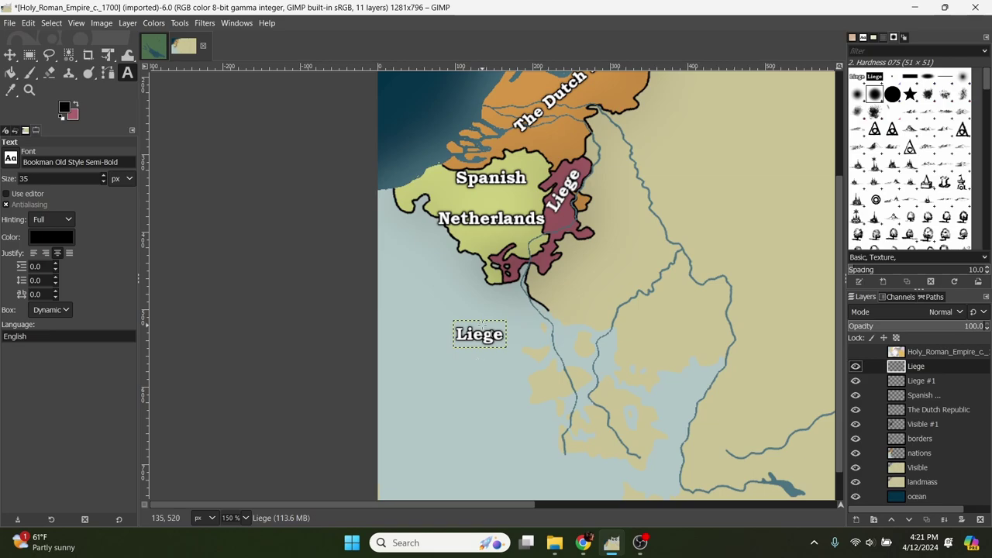
{"action": "left_click", "coordinate": [482, 325]}
{"action": "left_click", "coordinate": [484, 392]}
{"action": "double_click", "coordinate": [482, 340]}
{"action": "key", "text": "BackSpace"}
{"action": "type", "text": "France"}
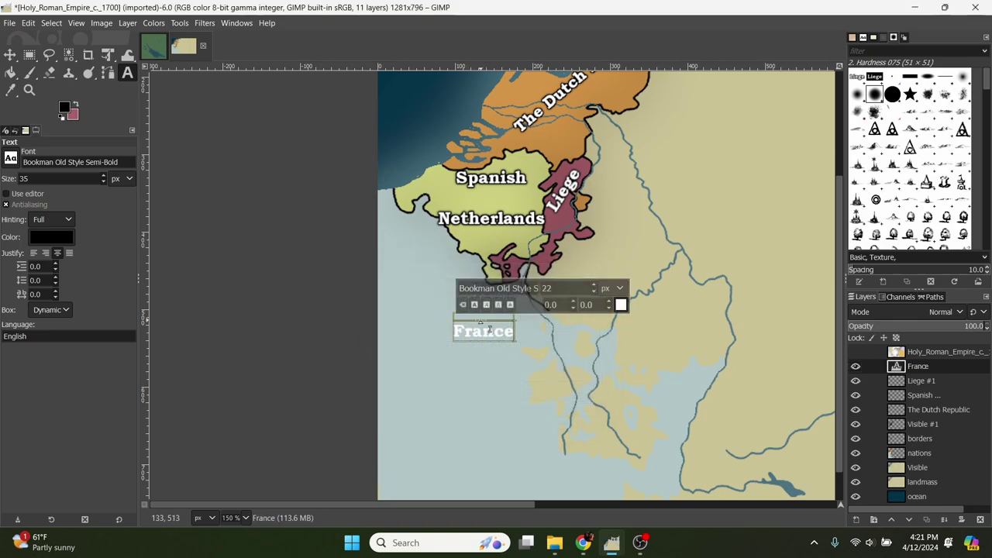
Insert a space between each letter of the label so that it reads "F r a n c e".
{"action": "left_click", "coordinate": [467, 331]}
{"action": "left_click", "coordinate": [479, 334]}
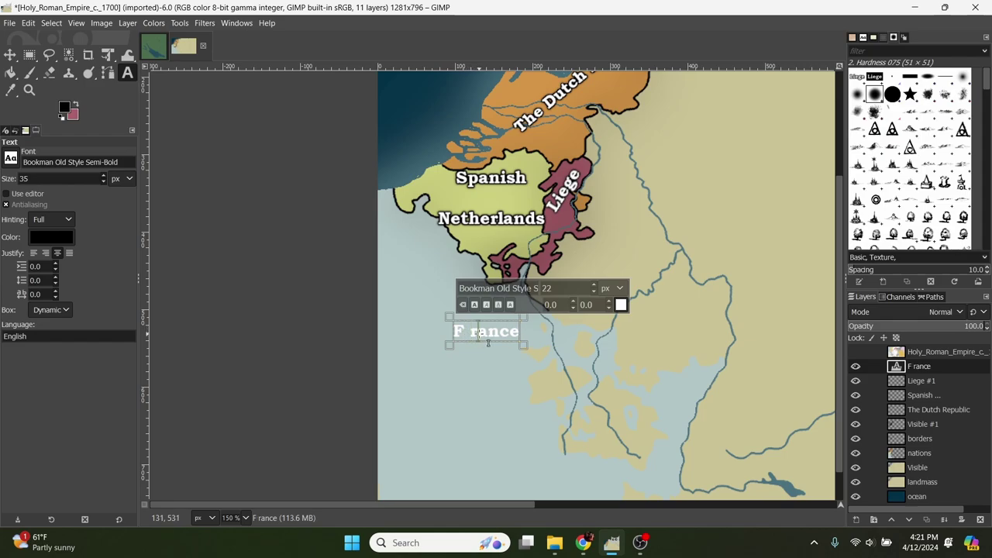
{"action": "left_click", "coordinate": [494, 336]}
{"action": "left_click", "coordinate": [508, 332]}
{"action": "left_click", "coordinate": [525, 332]}
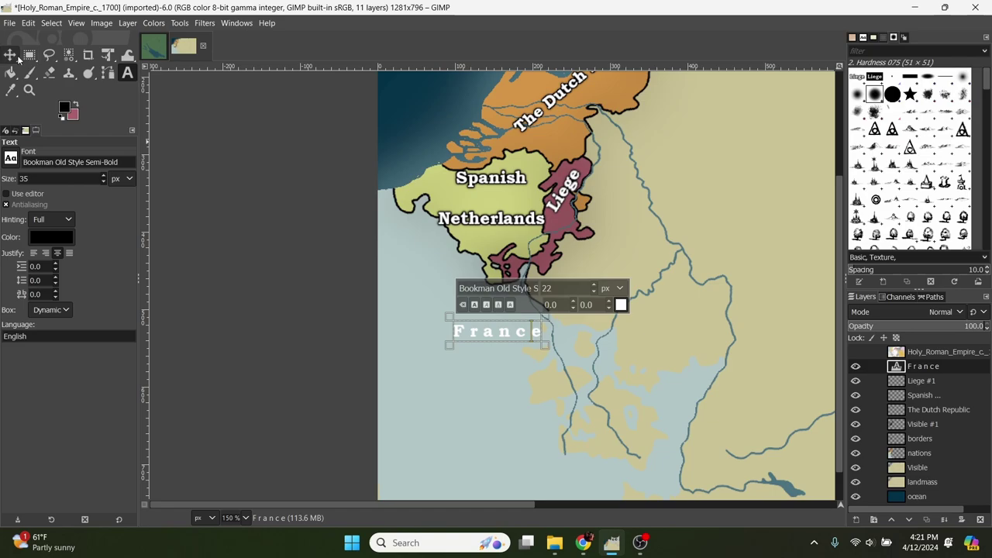
Set the font size of the whole "F r a n c e" label to 30 px.
{"action": "double_click", "coordinate": [505, 332]}
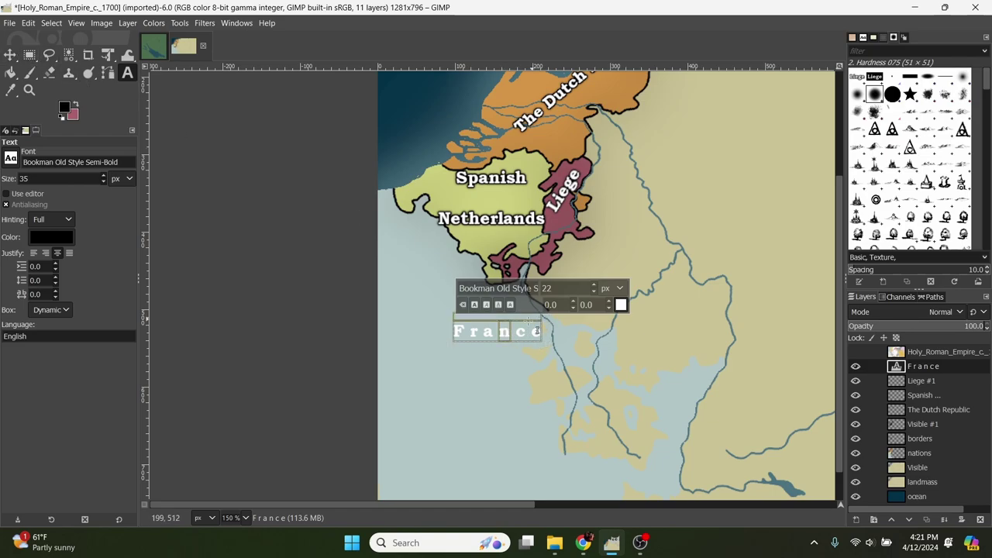
{"action": "key", "text": "ctrl+a"}
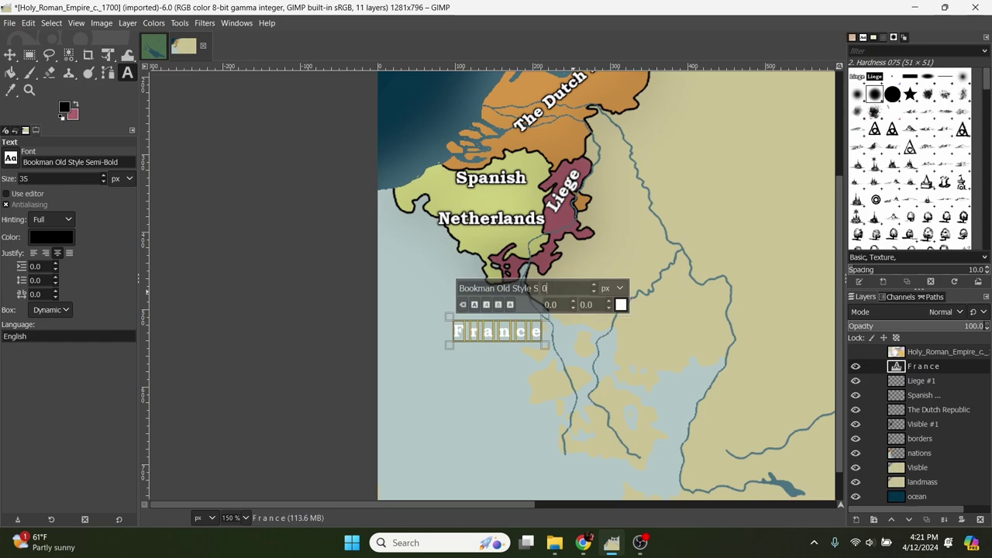
{"action": "type", "text": "30"}
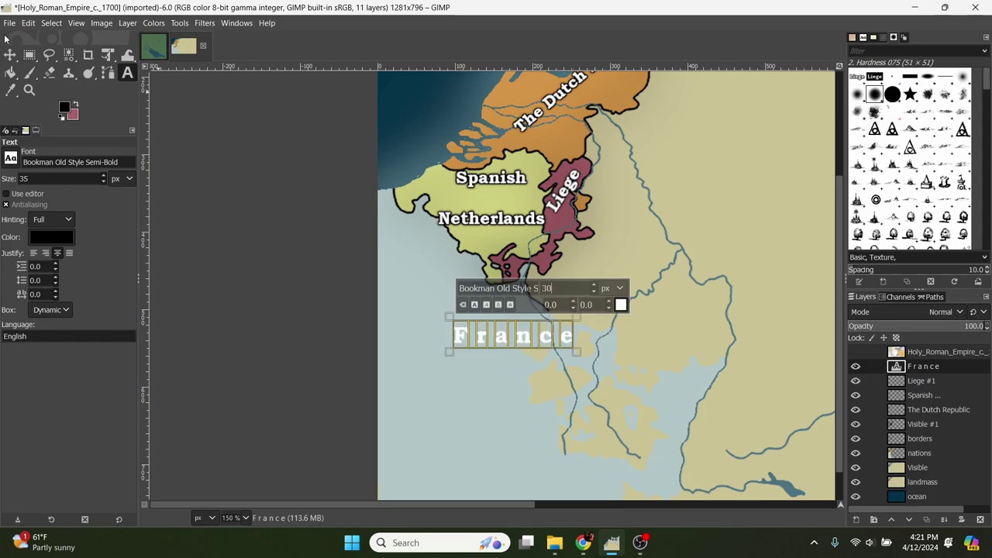
{"action": "key", "text": "Escape"}
{"action": "left_click", "coordinate": [107, 54]}
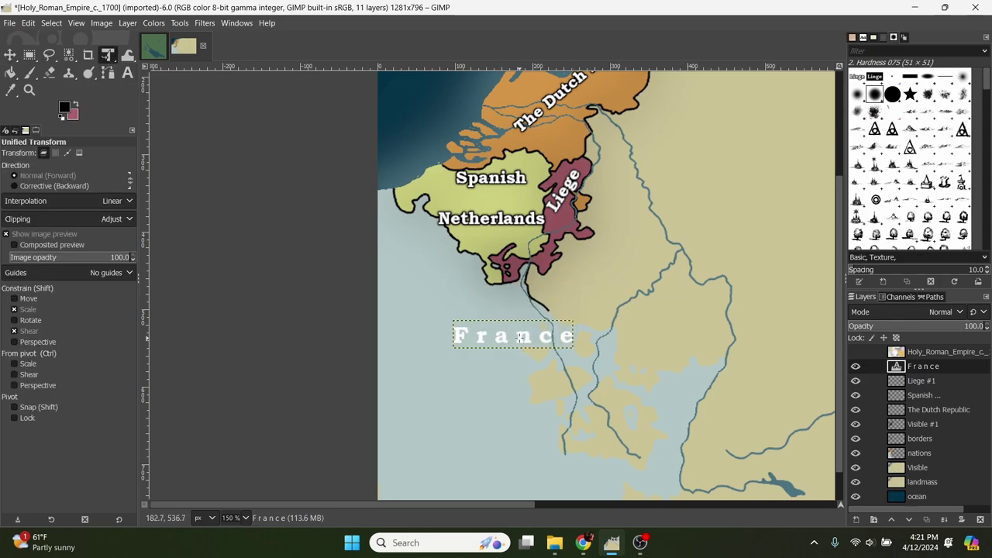
{"action": "left_click", "coordinate": [519, 336]}
{"action": "left_click_drag", "start_coordinate": [508, 289], "coordinate": [455, 333]}
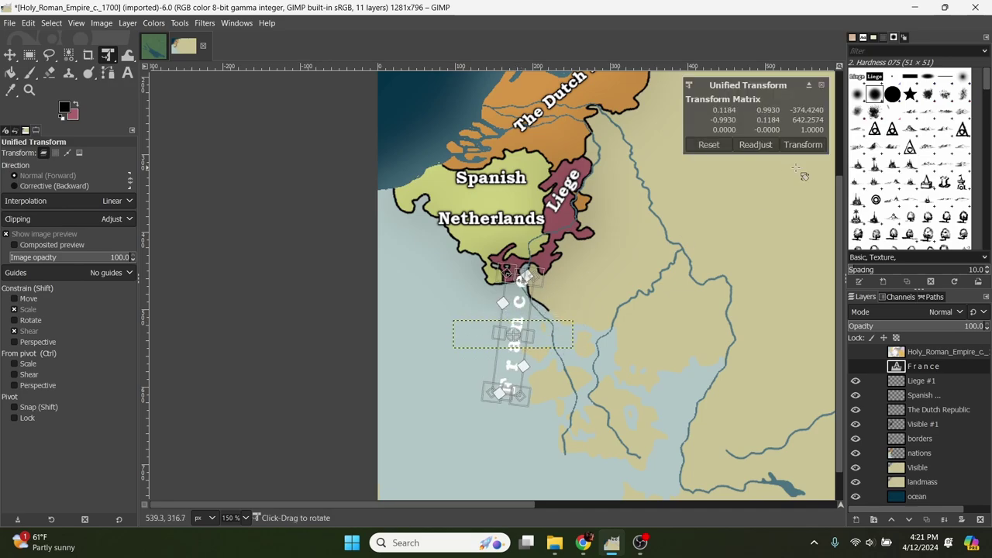
{"action": "left_click", "coordinate": [708, 145]}
Repeat the last Drop Shadow filter on the "F r a n c e" label.
{"action": "left_click", "coordinate": [205, 24]}
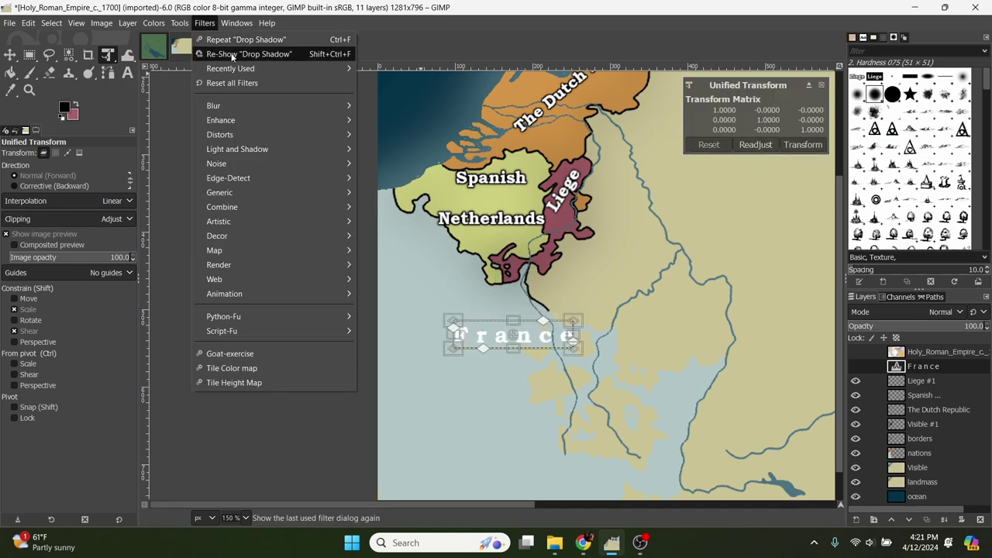
{"action": "left_click", "coordinate": [232, 40]}
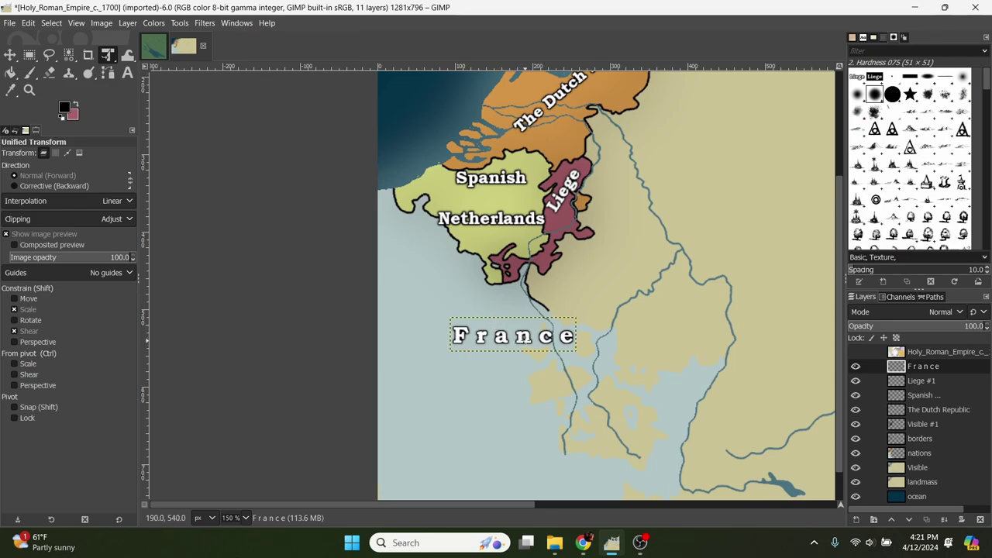
Tilt the "F r a n c e" label upward to the northeast, place it in the pale southwestern area, and apply the transform.
{"action": "left_click_drag", "start_coordinate": [528, 341], "coordinate": [471, 381]}
{"action": "left_click_drag", "start_coordinate": [440, 302], "coordinate": [377, 288]}
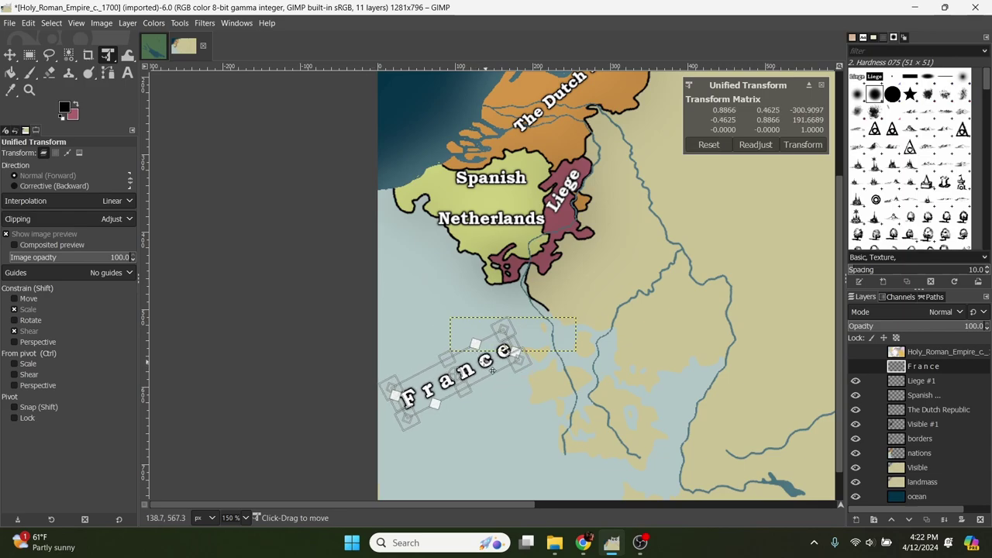
{"action": "left_click_drag", "start_coordinate": [491, 369], "coordinate": [491, 407]}
{"action": "mouse_move", "coordinate": [435, 341]}
{"action": "left_mouse_down"}
{"action": "mouse_move", "coordinate": [508, 341]}
{"action": "mouse_move", "coordinate": [421, 343]}
{"action": "left_mouse_up"}
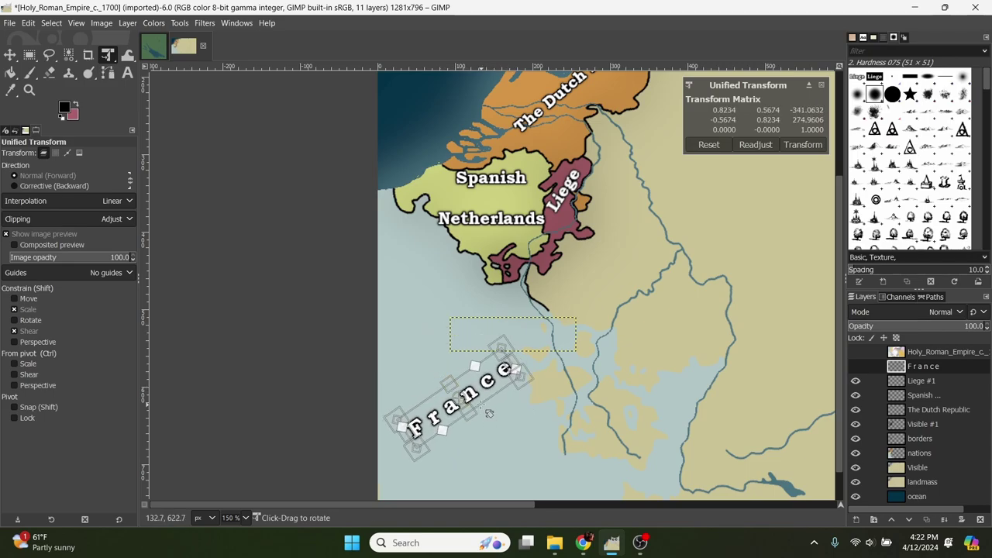
{"action": "left_click_drag", "start_coordinate": [484, 404], "coordinate": [476, 373]}
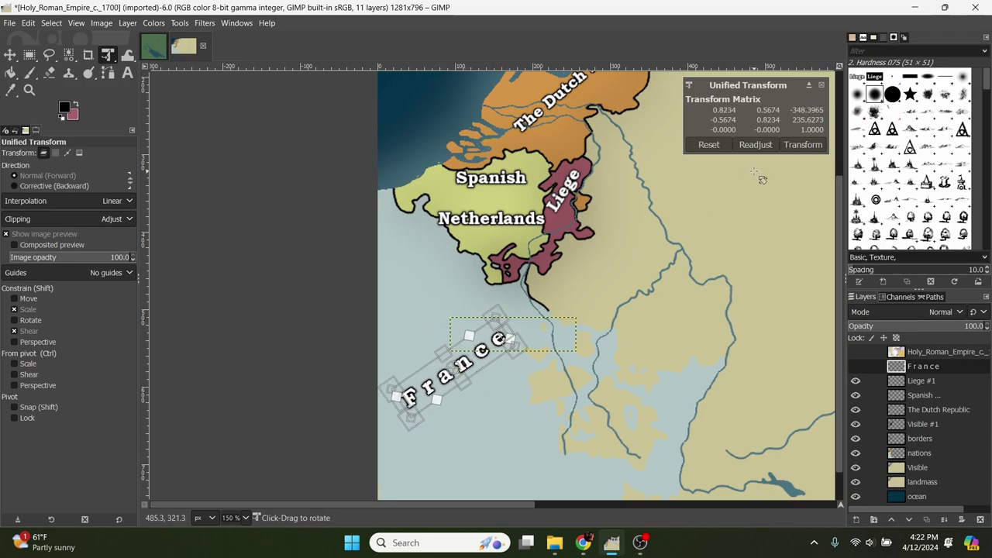
{"action": "left_click", "coordinate": [792, 146]}
Make the Visible layer active and show the Holy Roman Empire reference map over the drawing around the Spanish Netherlands.
{"action": "scroll", "coordinate": [620, 214], "scroll_direction": "down", "scroll_amount": 2}
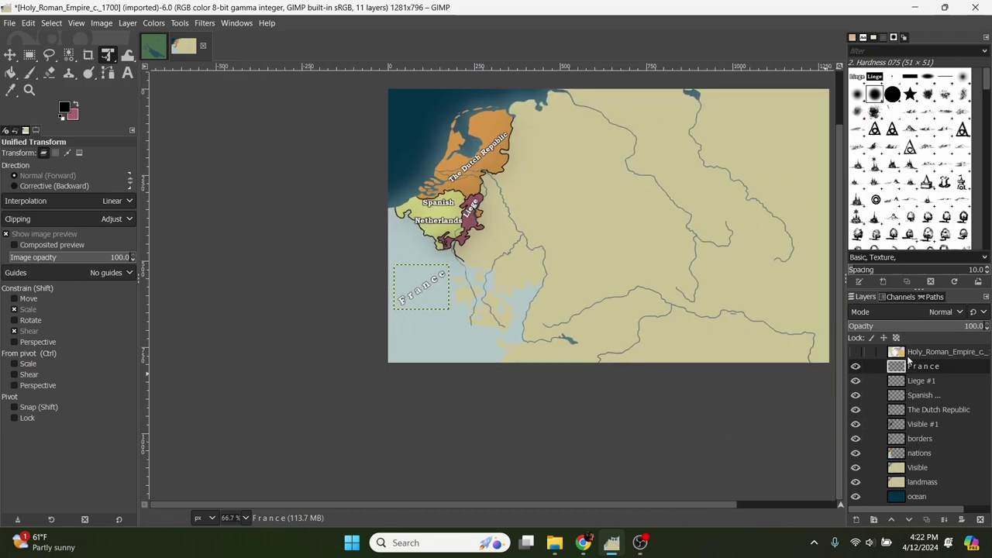
{"action": "left_click", "coordinate": [909, 356]}
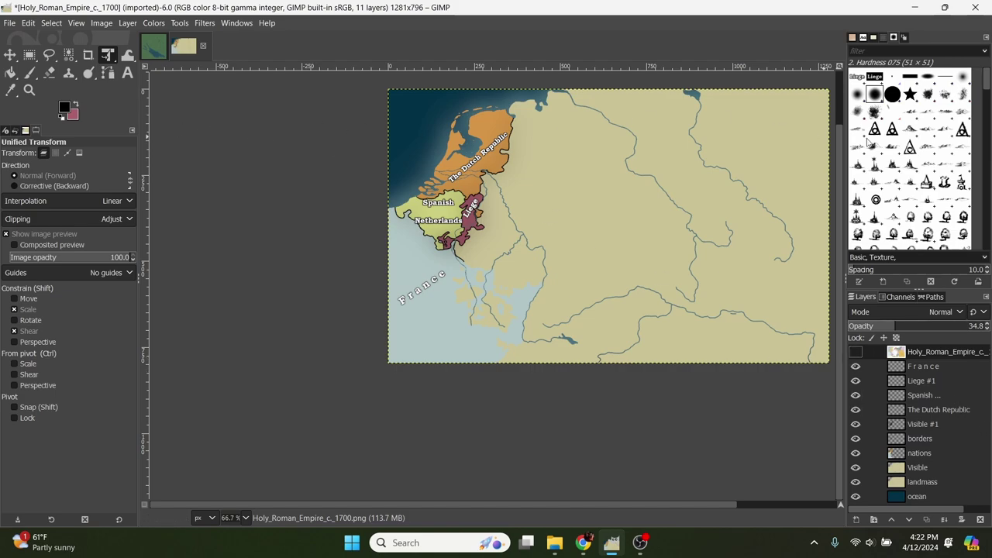
{"action": "left_click", "coordinate": [909, 369]}
{"action": "left_click", "coordinate": [896, 484]}
{"action": "left_click", "coordinate": [900, 467]}
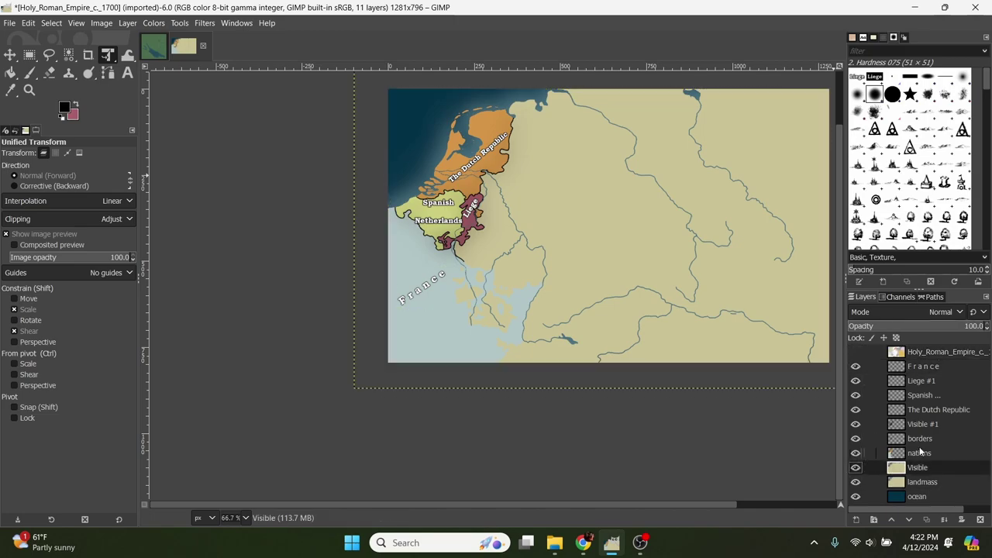
{"action": "left_click", "coordinate": [856, 352]}
{"action": "left_click_drag", "start_coordinate": [561, 265], "coordinate": [685, 272]}
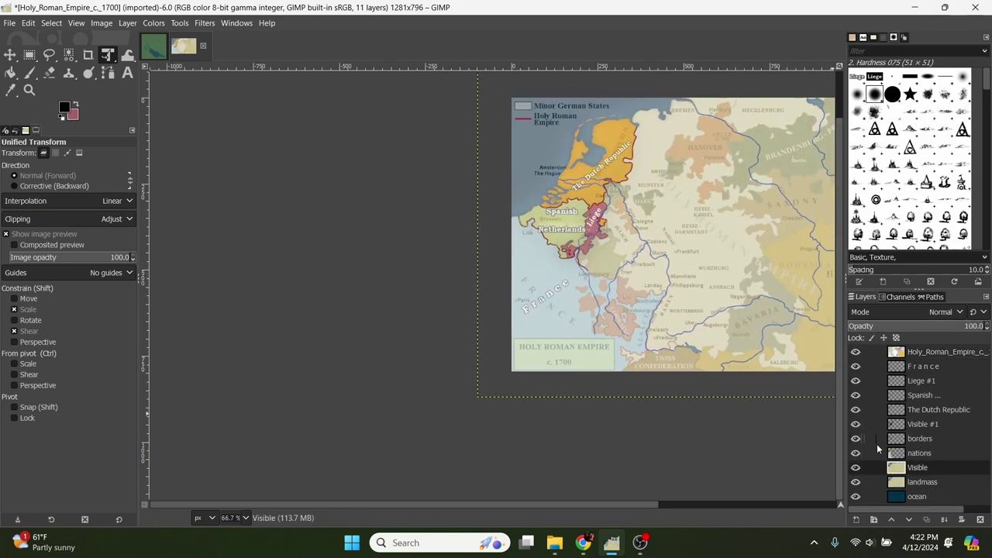
{"action": "scroll", "coordinate": [529, 233], "scroll_direction": "up", "scroll_amount": 1}
{"action": "scroll", "coordinate": [497, 237], "scroll_direction": "up", "scroll_amount": 4}
{"action": "scroll", "coordinate": [528, 298], "scroll_direction": "down", "scroll_amount": 2}
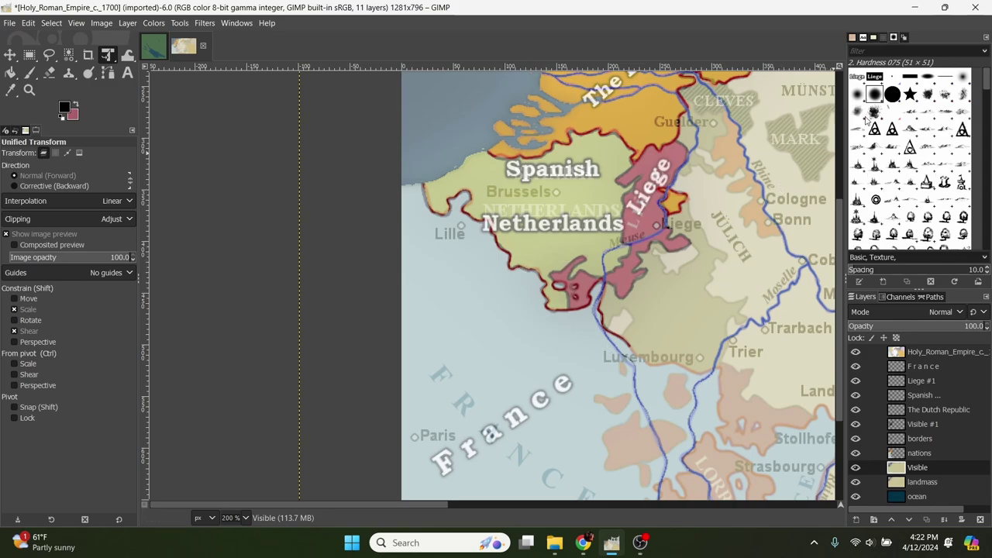
Choose the circular city-marker brush and add a transparent layer named "cities" directly above the Visible #1 layer.
{"action": "left_click", "coordinate": [880, 200]}
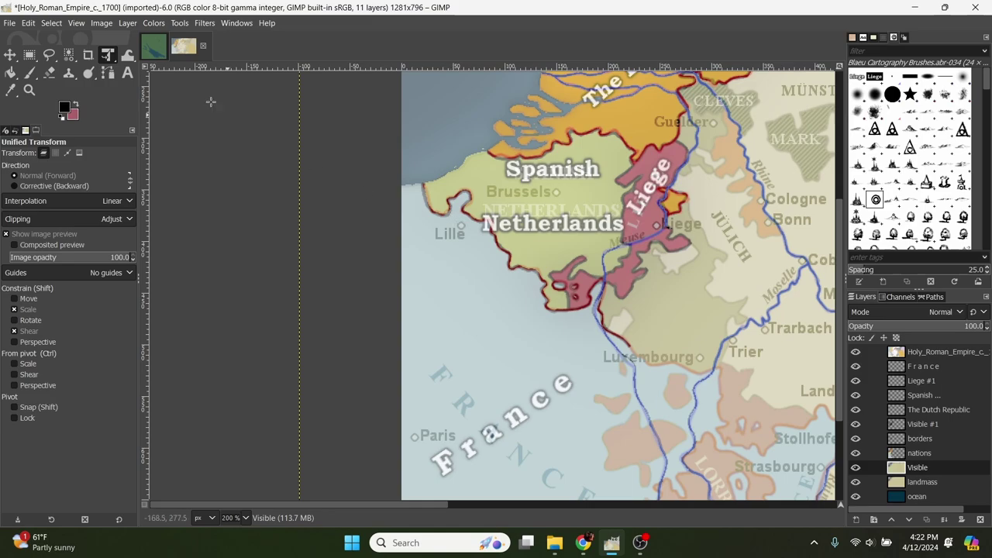
{"action": "left_click", "coordinate": [206, 24]}
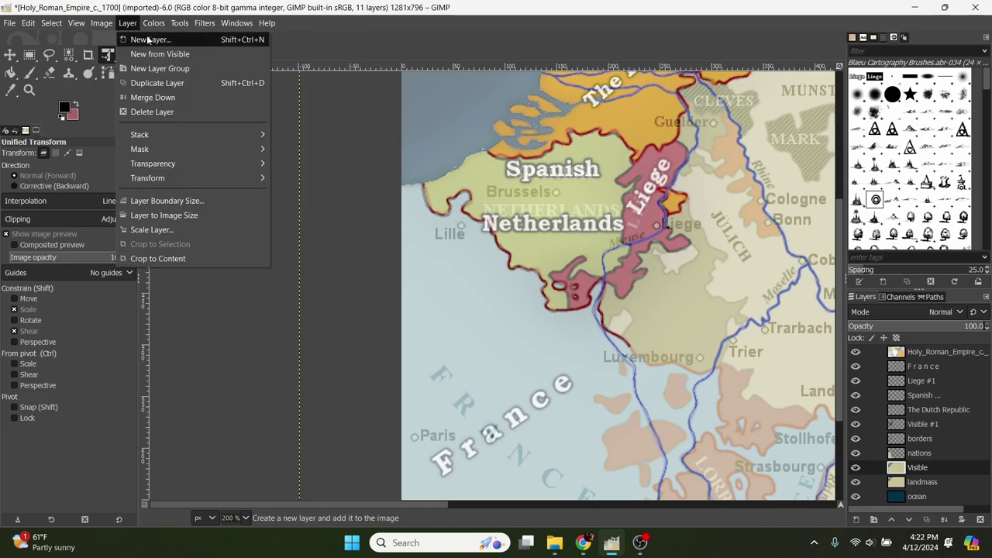
{"action": "left_click", "coordinate": [152, 38]}
{"action": "type", "text": "cities"}
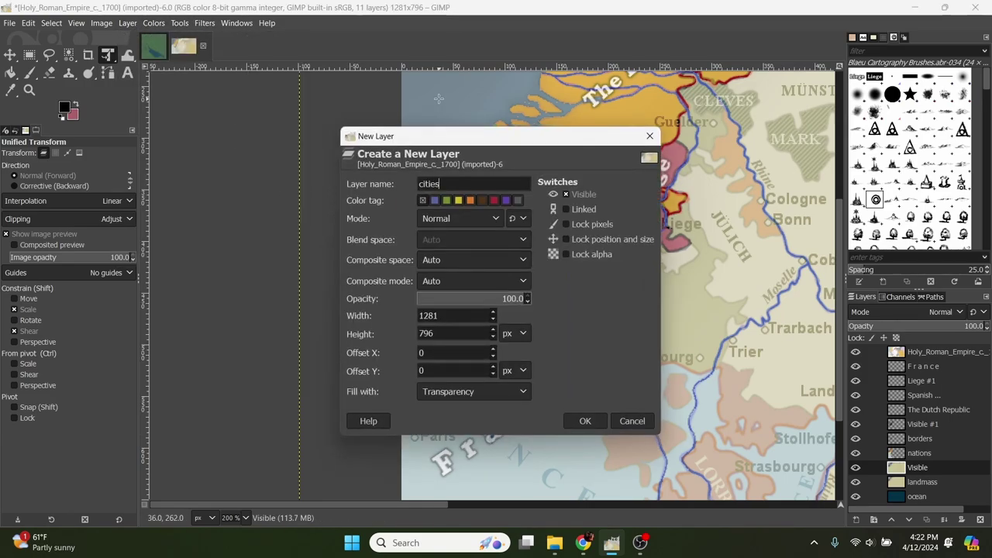
{"action": "left_click", "coordinate": [585, 421]}
{"action": "left_click_drag", "start_coordinate": [897, 468], "coordinate": [909, 425]}
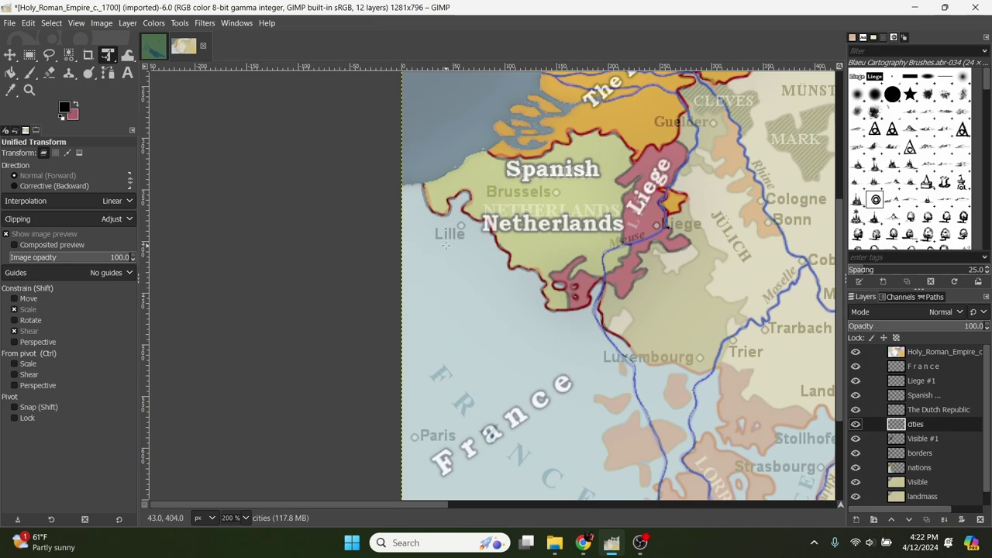
Stamp black circular city markers with the Paintbrush at Lille, Brussels, Liege and Luxembourg on the cities layer.
{"action": "left_click", "coordinate": [30, 72]}
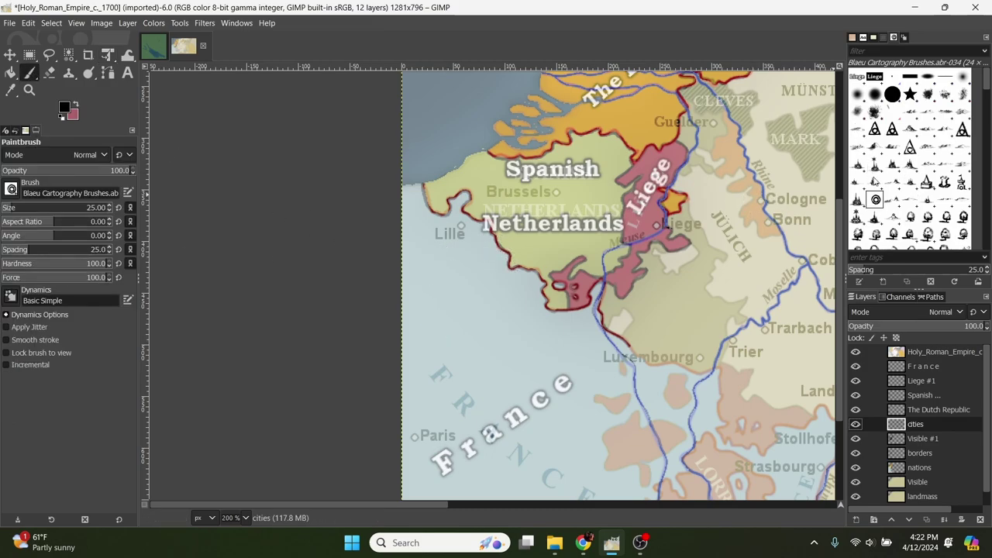
{"action": "scroll", "coordinate": [458, 224], "scroll_direction": "up", "scroll_amount": 3}
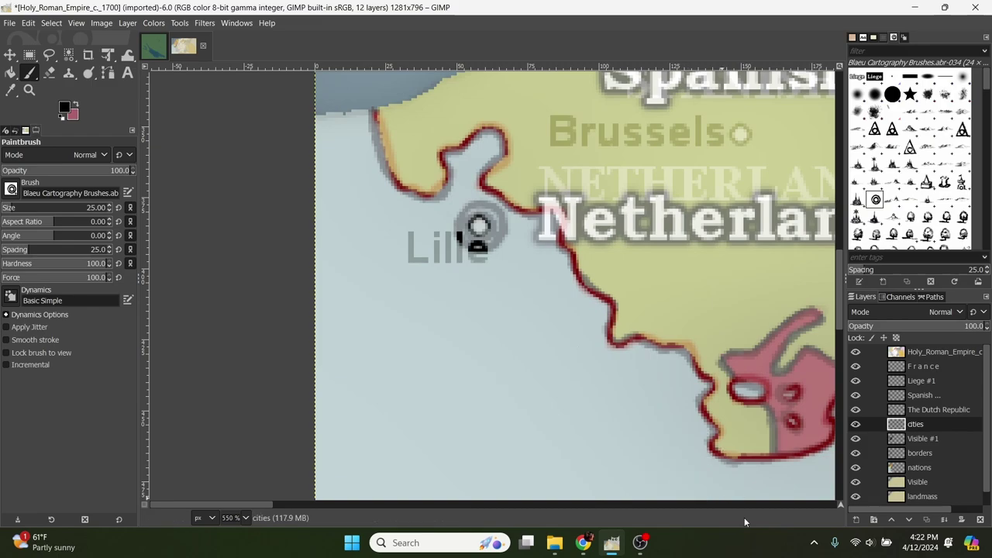
{"action": "scroll", "coordinate": [589, 387], "scroll_direction": "down", "scroll_amount": 3}
{"action": "left_click", "coordinate": [535, 251]}
{"action": "left_click", "coordinate": [637, 280]}
{"action": "left_click", "coordinate": [678, 413]}
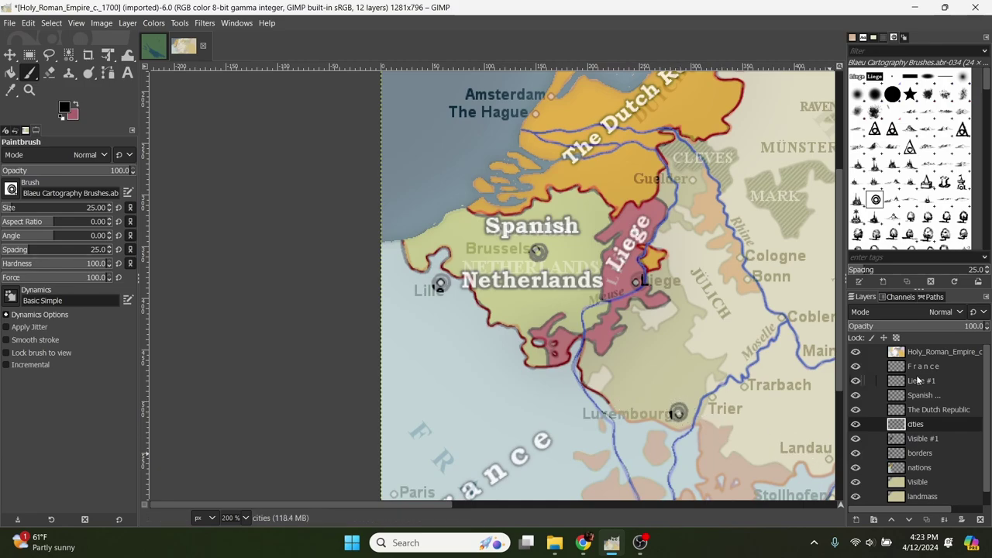
Check the city markers with the reference map hidden, and undo the markers.
{"action": "left_click", "coordinate": [855, 351]}
{"action": "key", "text": "1"}
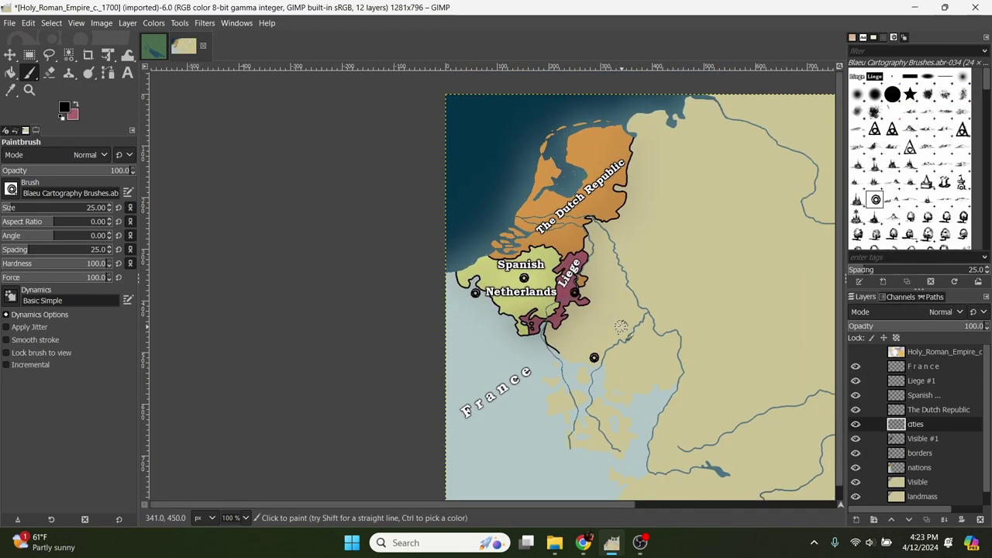
{"action": "key", "text": "ctrl+z"}
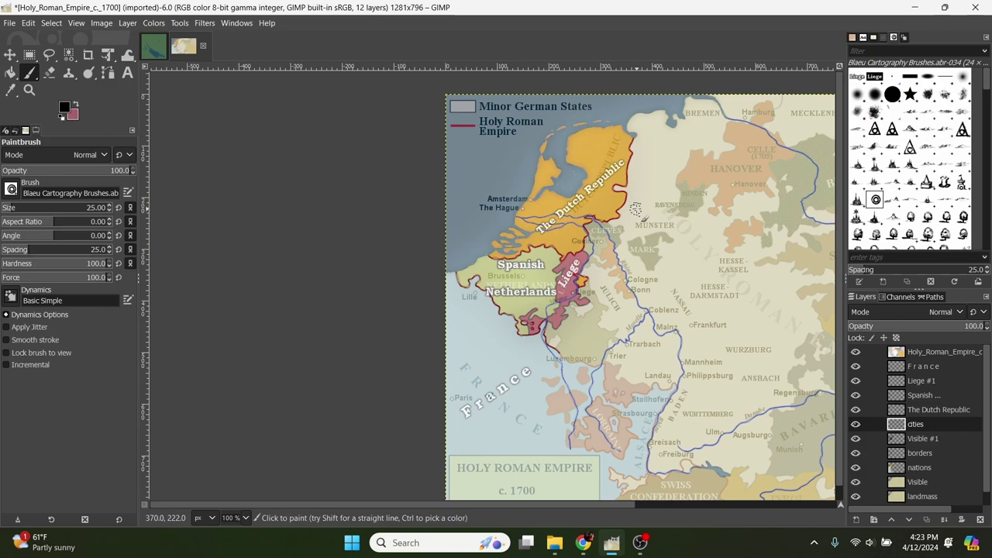
Hide the Holy Roman Empire reference map layer.
{"action": "left_click", "coordinate": [856, 351]}
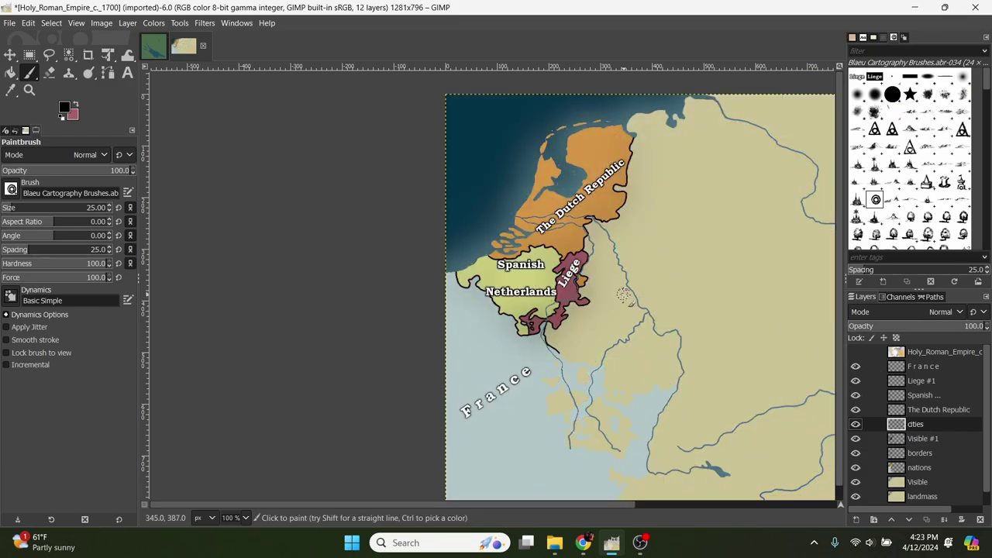
{"action": "scroll", "coordinate": [560, 270], "scroll_direction": "up", "scroll_amount": 3}
{"action": "scroll", "coordinate": [560, 270], "scroll_direction": "down", "scroll_amount": 3}
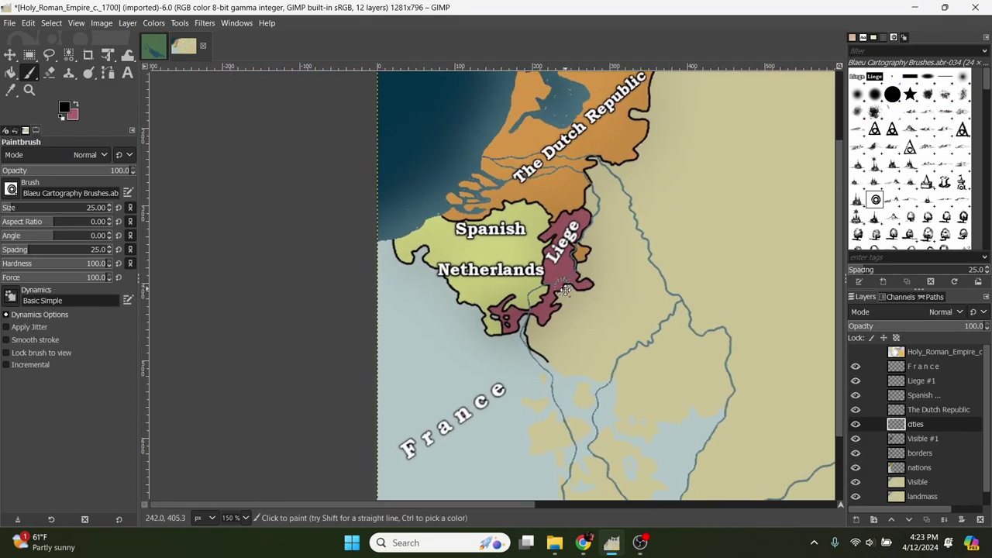
{"action": "left_click_drag", "start_coordinate": [577, 351], "coordinate": [612, 304]}
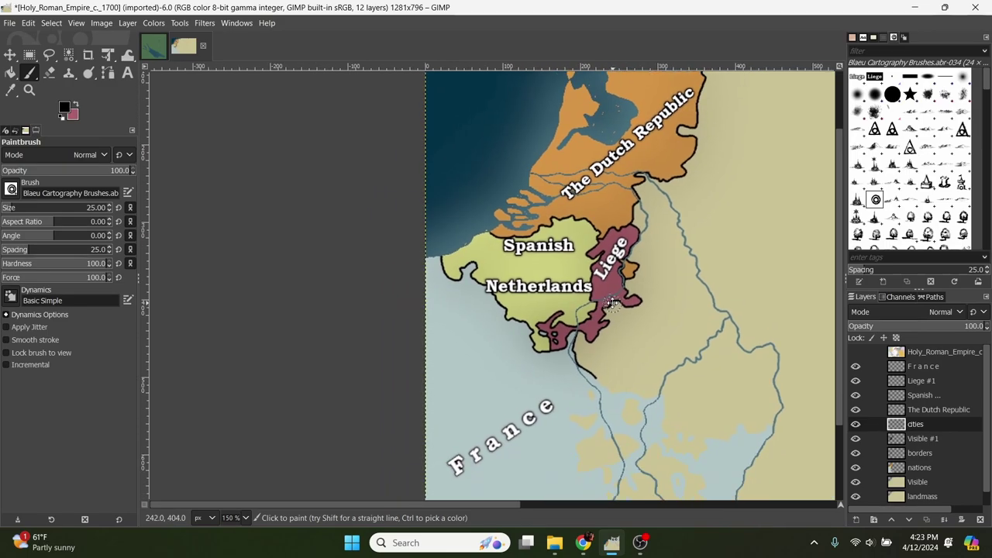
{"action": "left_click_drag", "start_coordinate": [643, 336], "coordinate": [625, 278]}
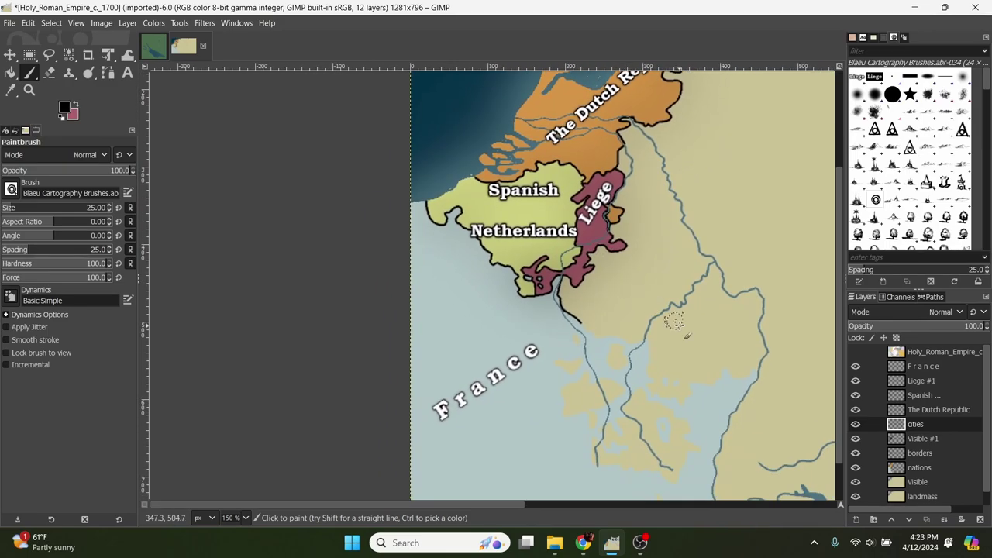
Create a layer group named "nations", move the France, Liege, Spanish Netherlands and Dutch Republic label layers into it, and collapse it.
{"action": "left_click", "coordinate": [890, 411]}
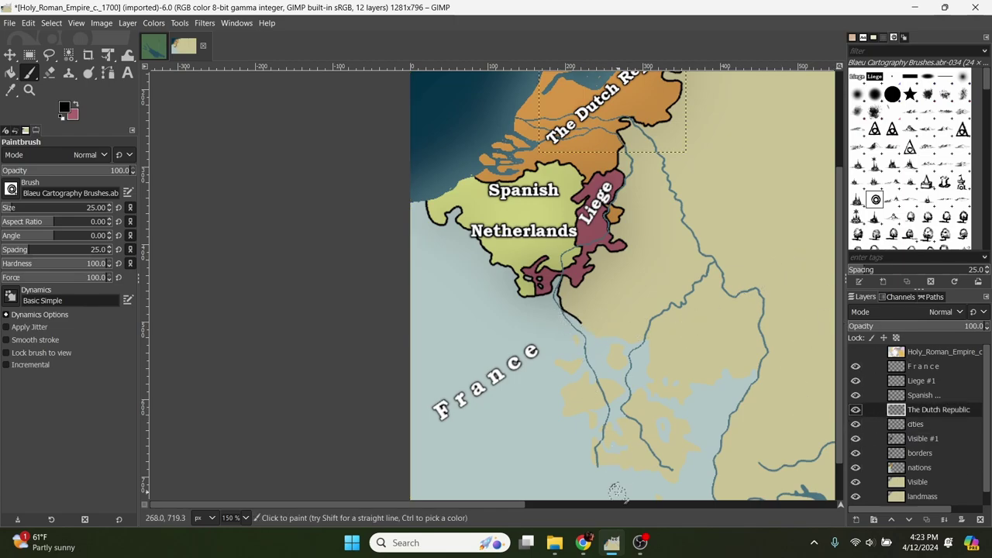
{"action": "left_click", "coordinate": [875, 522]}
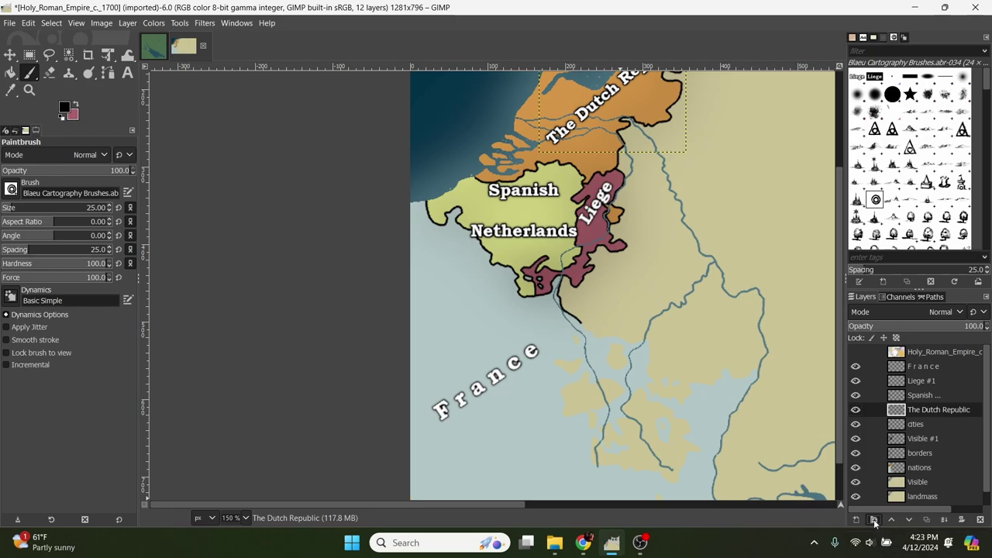
{"action": "double_click", "coordinate": [927, 411]}
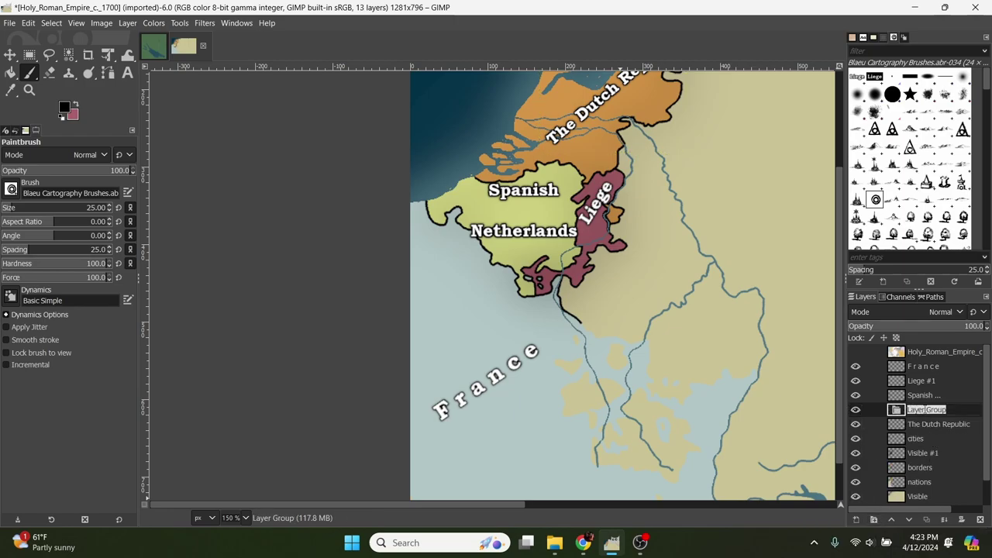
{"action": "type", "text": "nations"}
{"action": "left_click_drag", "start_coordinate": [936, 423], "coordinate": [933, 406]}
{"action": "left_click_drag", "start_coordinate": [929, 368], "coordinate": [928, 389]}
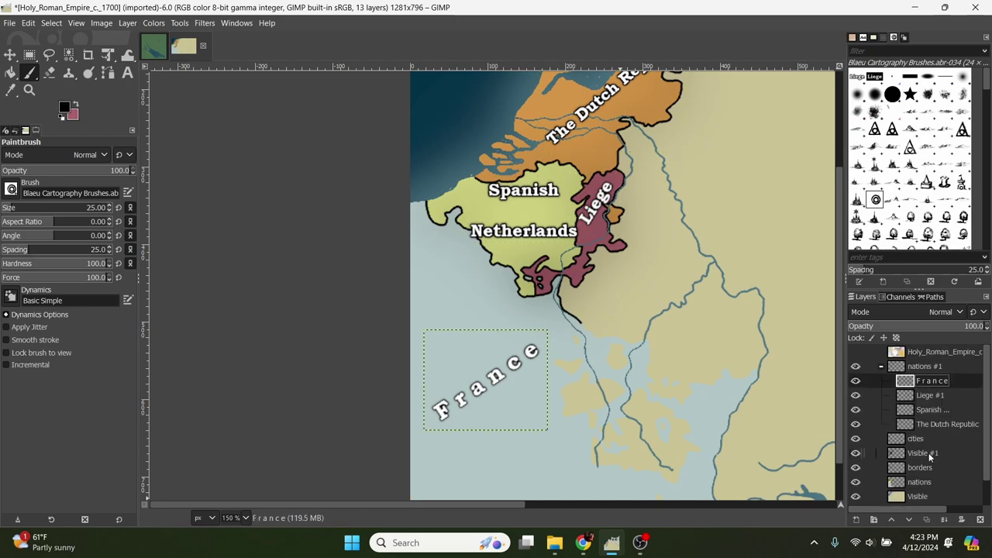
{"action": "left_click", "coordinate": [882, 368]}
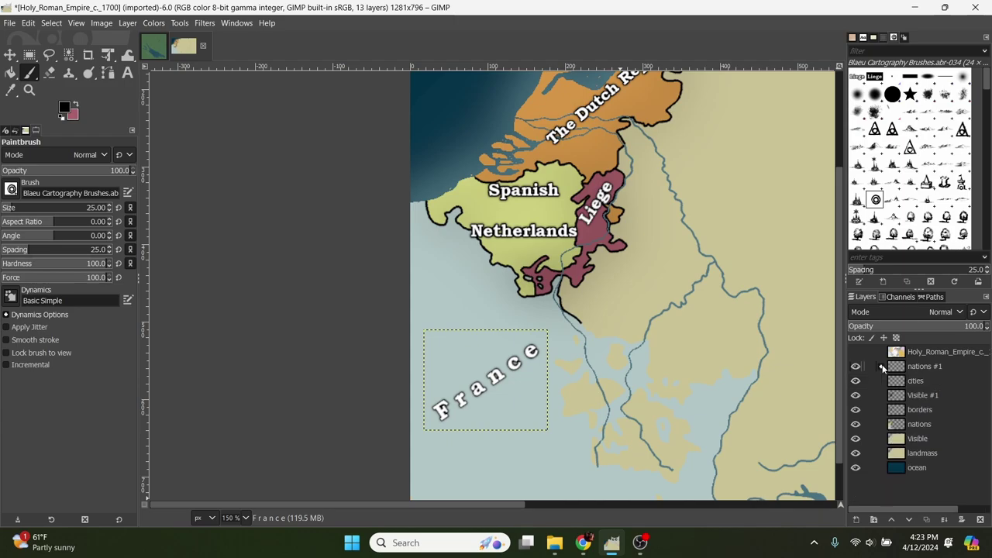
Toggle the visibility of the nations label group to compare the map with and without country names, leaving the labels shown.
{"action": "left_click", "coordinate": [857, 368]}
{"action": "left_click", "coordinate": [856, 368]}
{"action": "left_click", "coordinate": [857, 368]}
{"action": "left_click", "coordinate": [857, 367]}
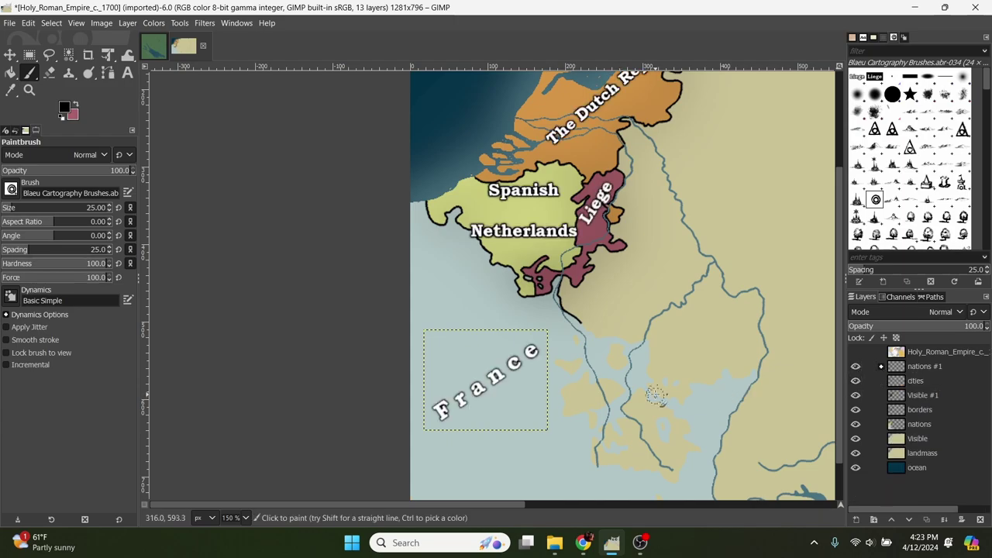
{"action": "mouse_move", "coordinate": [685, 308]}
{"action": "left_mouse_down"}
{"action": "mouse_move", "coordinate": [569, 326]}
{"action": "mouse_move", "coordinate": [594, 343]}
{"action": "left_mouse_up"}
{"action": "scroll", "coordinate": [570, 325], "scroll_direction": "down", "scroll_amount": 3}
{"action": "scroll", "coordinate": [598, 335], "scroll_direction": "up", "scroll_amount": 2}
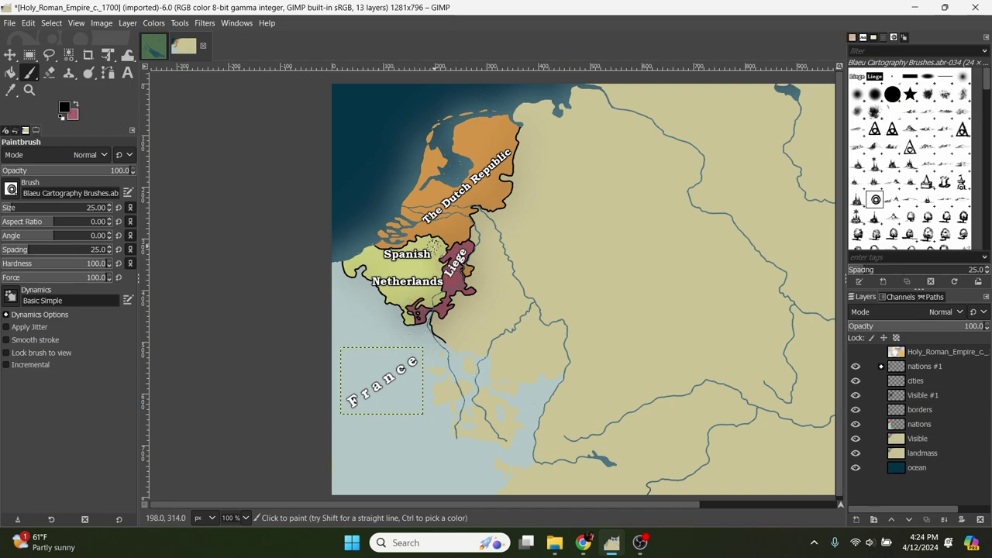
{"action": "left_click_drag", "start_coordinate": [465, 256], "coordinate": [480, 291]}
{"action": "key", "text": "ctrl"}
{"action": "scroll", "coordinate": [521, 348], "scroll_direction": "down", "scroll_amount": 1}
{"action": "scroll", "coordinate": [521, 349], "scroll_direction": "right", "scroll_amount": 3}
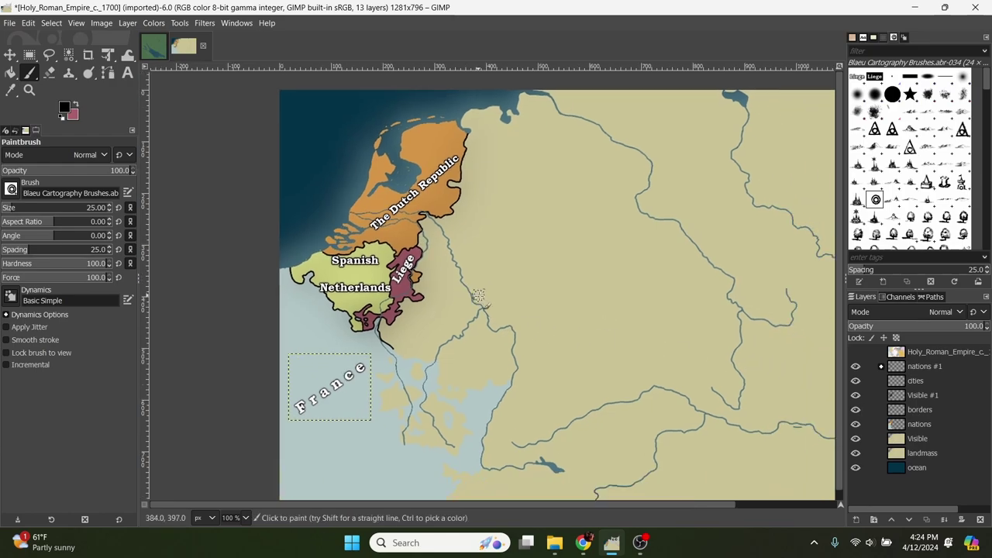
{"action": "scroll", "coordinate": [517, 357], "scroll_direction": "down", "scroll_amount": 1}
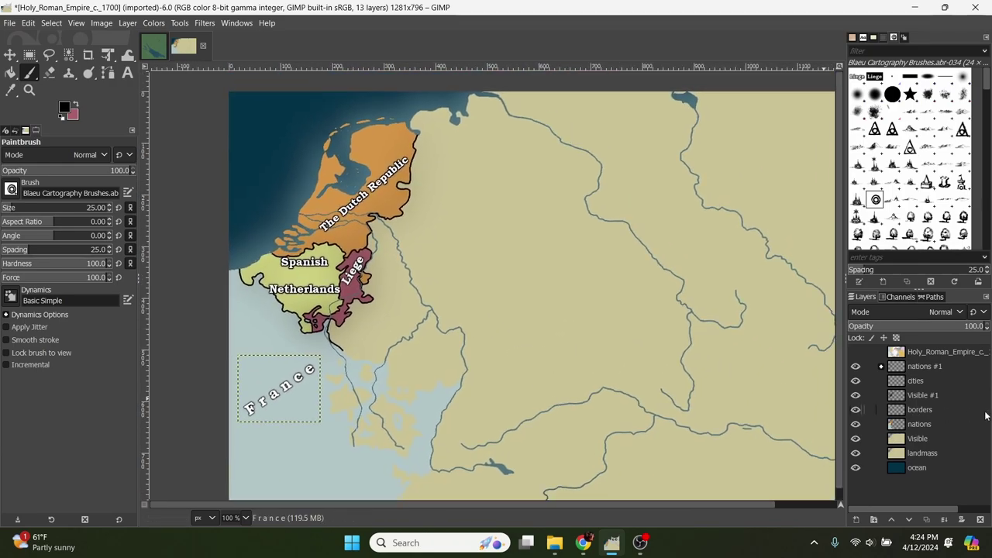
{"action": "left_click", "coordinate": [856, 366]}
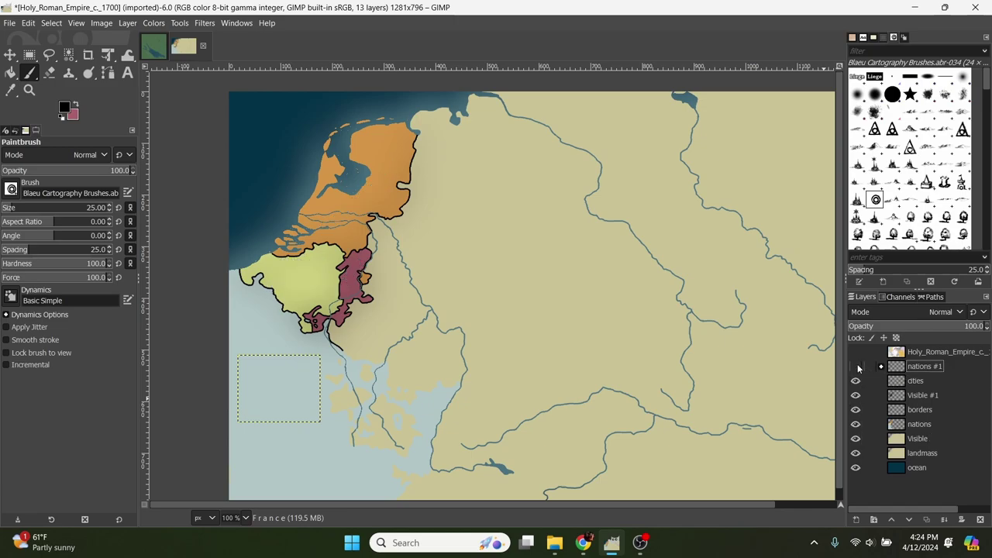
{"action": "scroll", "coordinate": [543, 306], "scroll_direction": "up", "scroll_amount": 1}
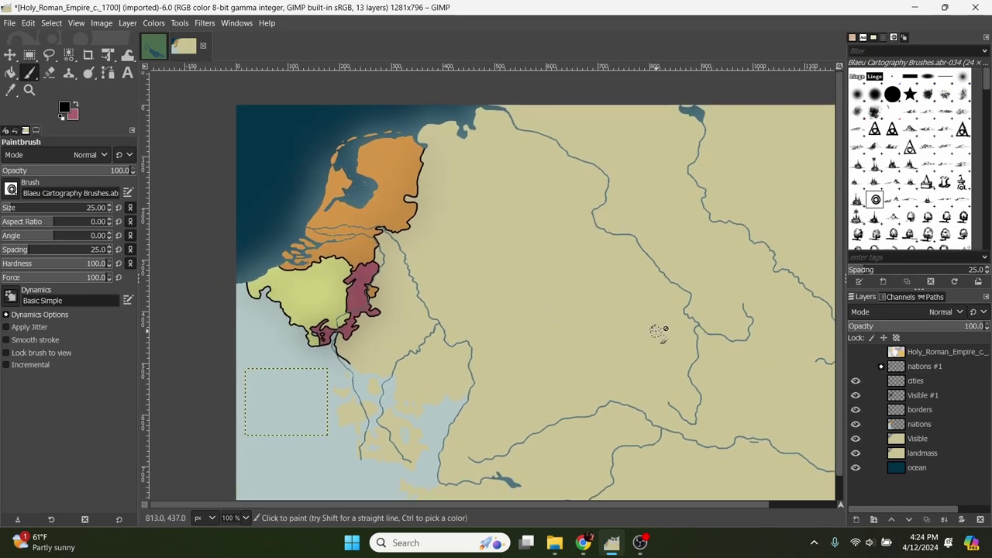
{"action": "left_click", "coordinate": [856, 366]}
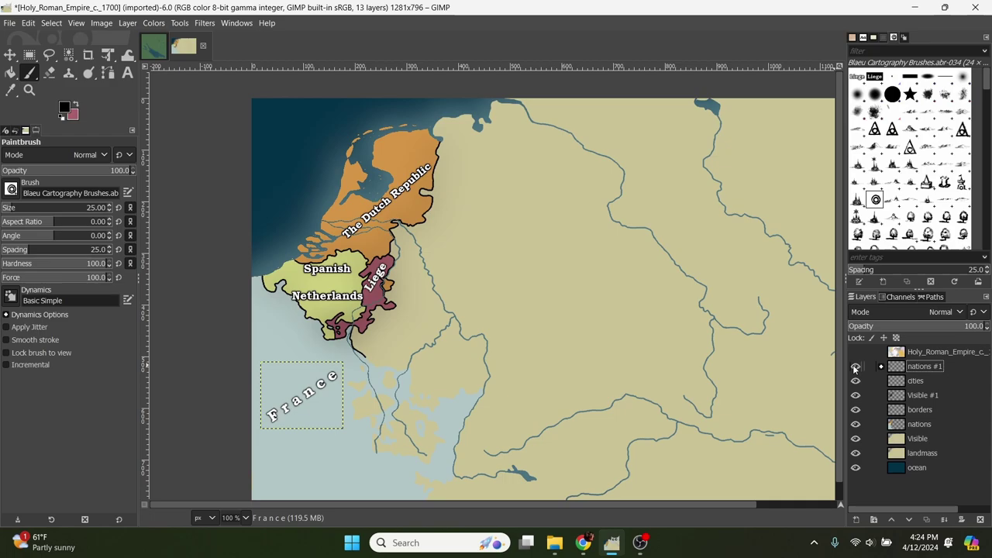
Export the map to the Desktop folder as "stage 1.png", keeping the default PNG options.
{"action": "left_click", "coordinate": [12, 22]}
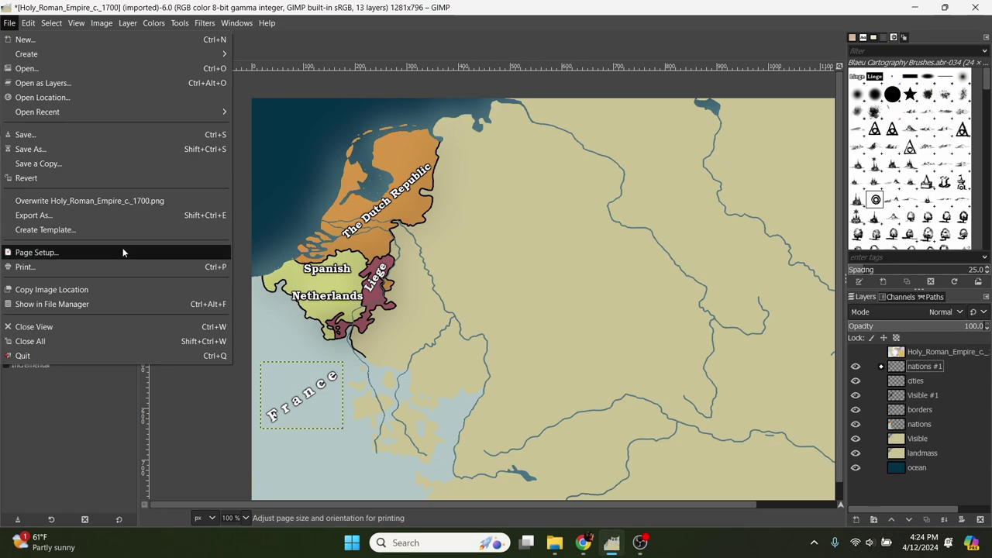
{"action": "left_click", "coordinate": [112, 217]}
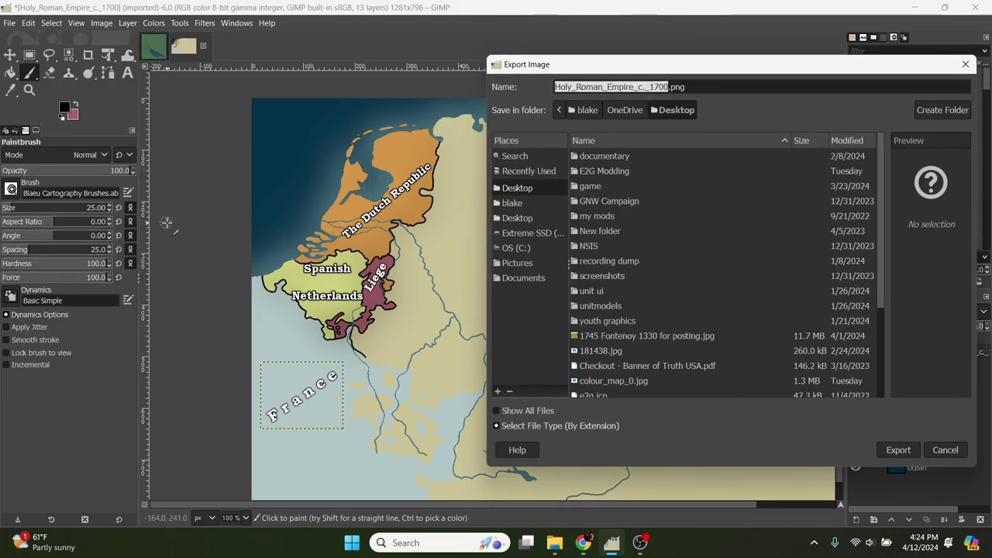
{"action": "key", "text": "BackSpace"}
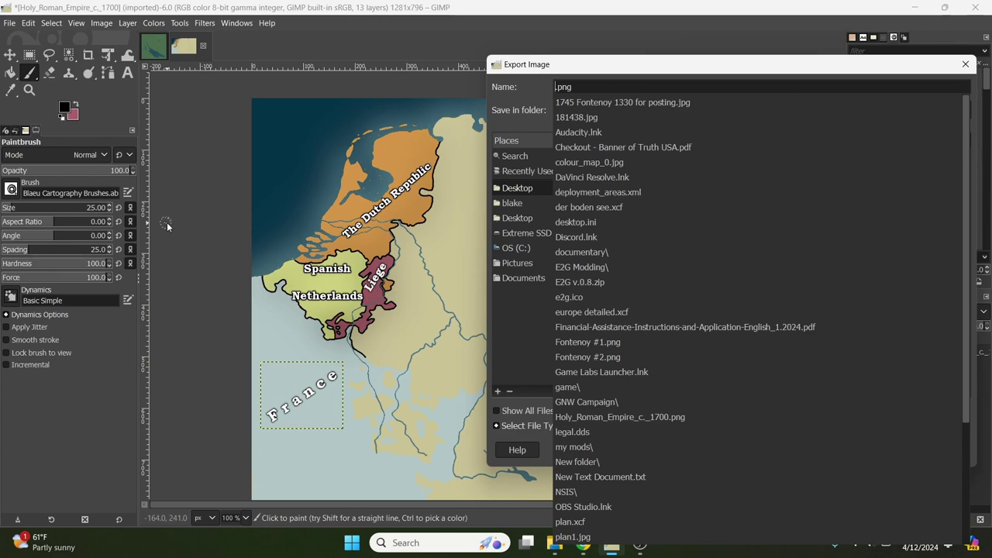
{"action": "type", "text": "sta"}
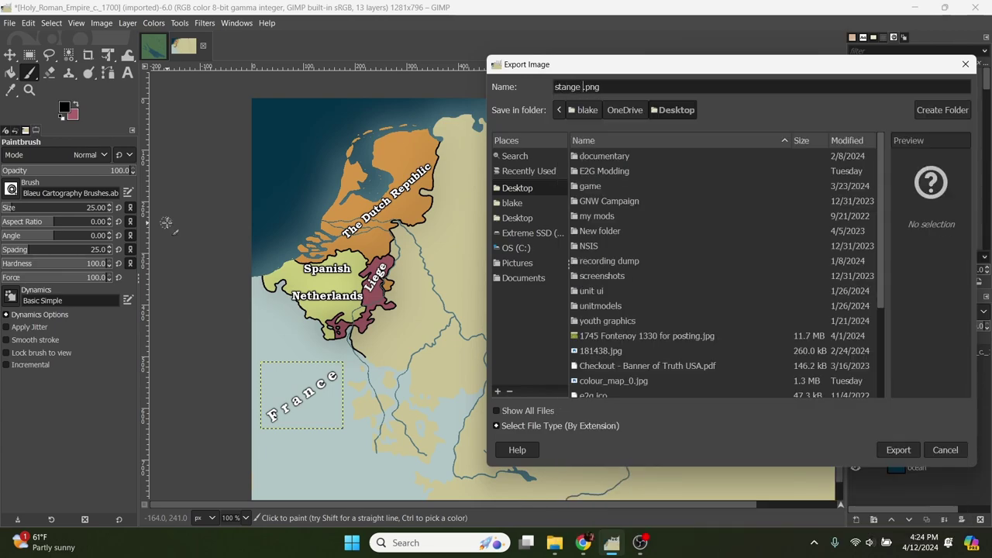
{"action": "type", "text": "ge"}
{"action": "left_click", "coordinate": [898, 450]}
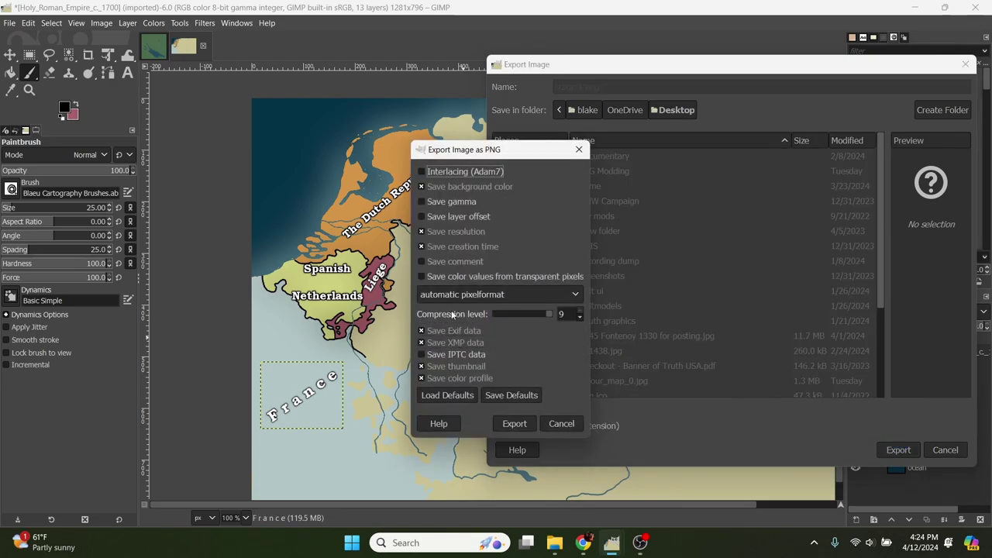
{"action": "left_click", "coordinate": [514, 423]}
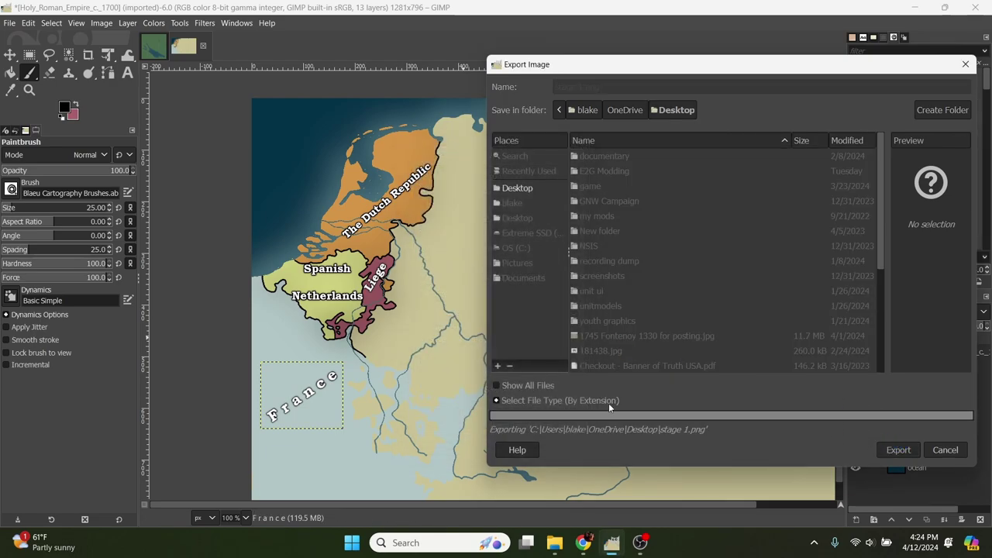
Make the country colour layer "nations" active and set up the Paintbrush with the 2. Hardness 100 brush at size 7.
{"action": "scroll", "coordinate": [589, 359], "scroll_direction": "up", "scroll_amount": 4}
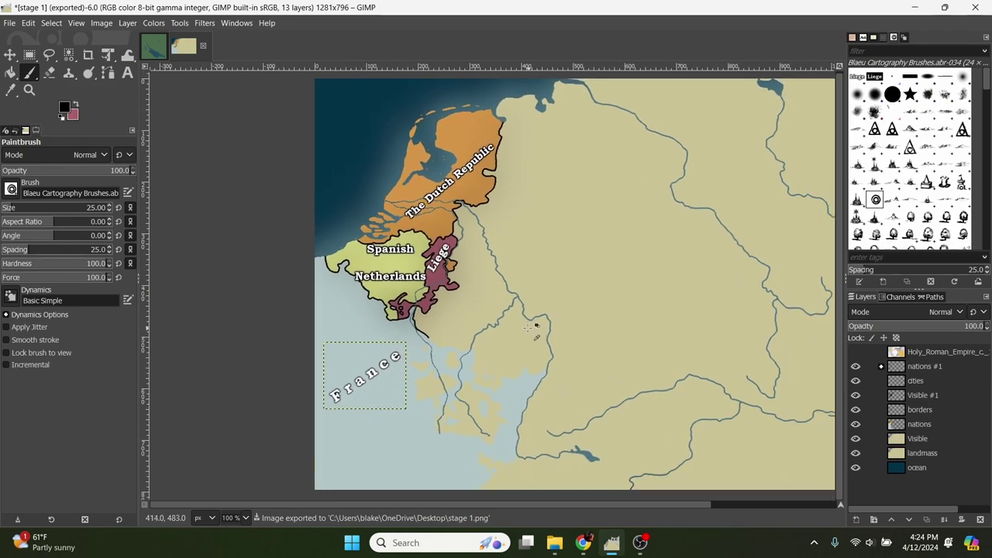
{"action": "left_click_drag", "start_coordinate": [557, 371], "coordinate": [622, 387]}
{"action": "left_click", "coordinate": [905, 371]}
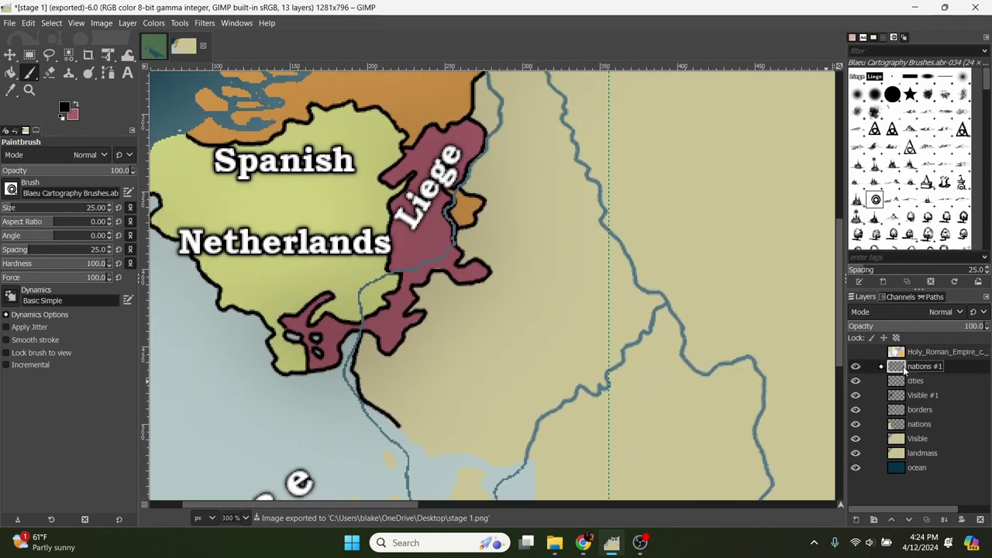
{"action": "left_click", "coordinate": [892, 424]}
{"action": "scroll", "coordinate": [543, 349], "scroll_direction": "up", "scroll_amount": 5}
{"action": "scroll", "coordinate": [543, 349], "scroll_direction": "left", "scroll_amount": 3}
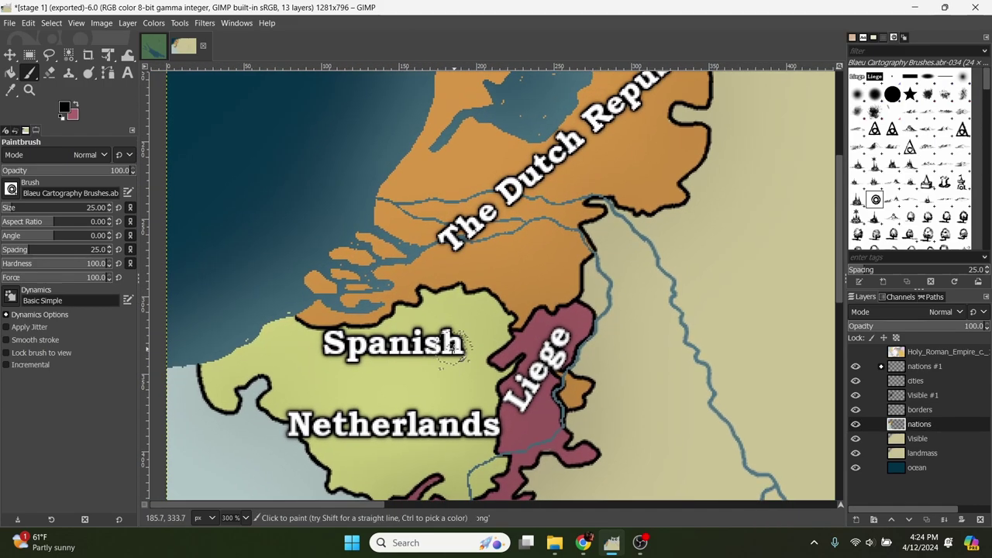
{"action": "scroll", "coordinate": [456, 353], "scroll_direction": "up", "scroll_amount": 1}
{"action": "scroll", "coordinate": [456, 352], "scroll_direction": "left", "scroll_amount": 2}
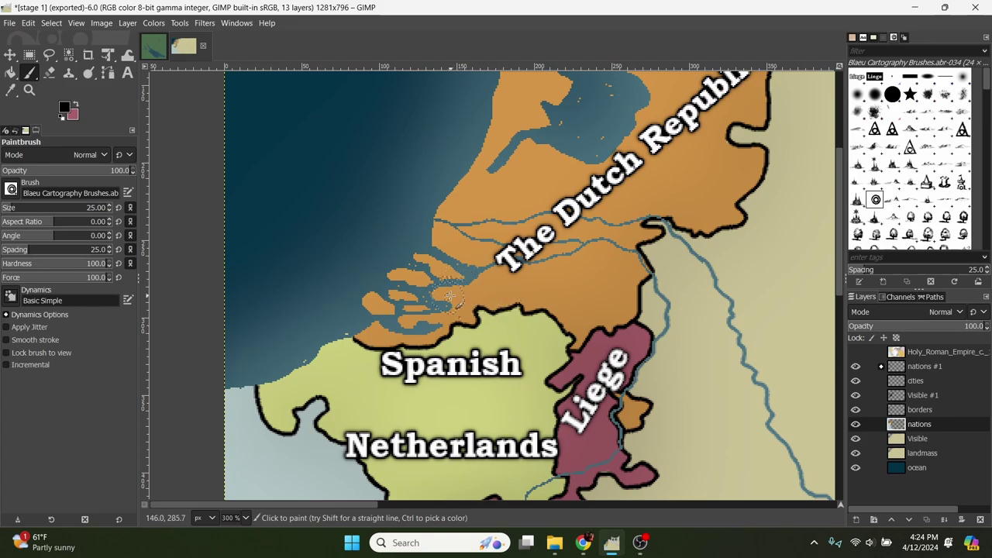
{"action": "left_click", "coordinate": [878, 97]}
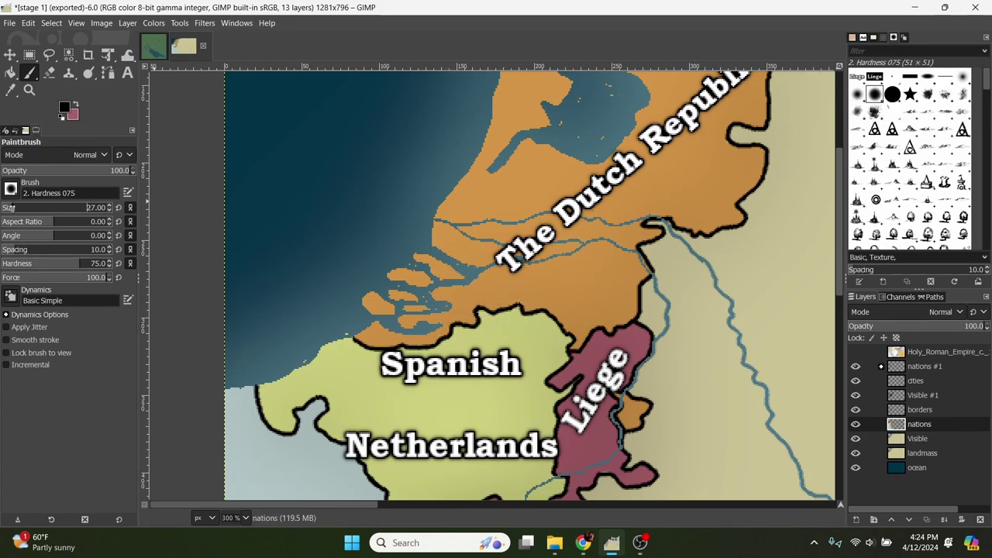
{"action": "left_click", "coordinate": [896, 95]}
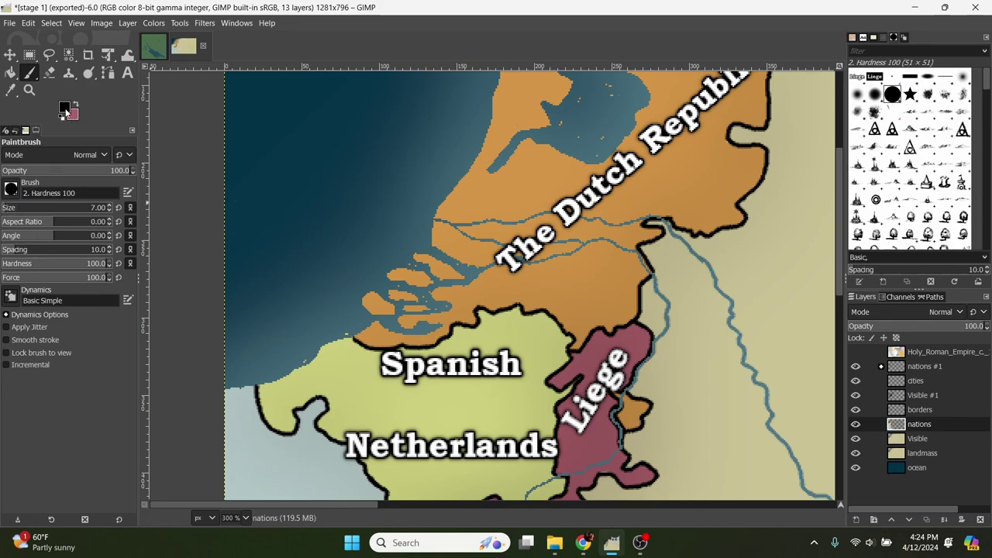
Try painting a border change north of the Spanish Netherlands with the sampled green c2c477, and undo the stroke.
{"action": "left_click", "coordinate": [66, 111]}
{"action": "left_click", "coordinate": [528, 329], "text": "ctrl"}
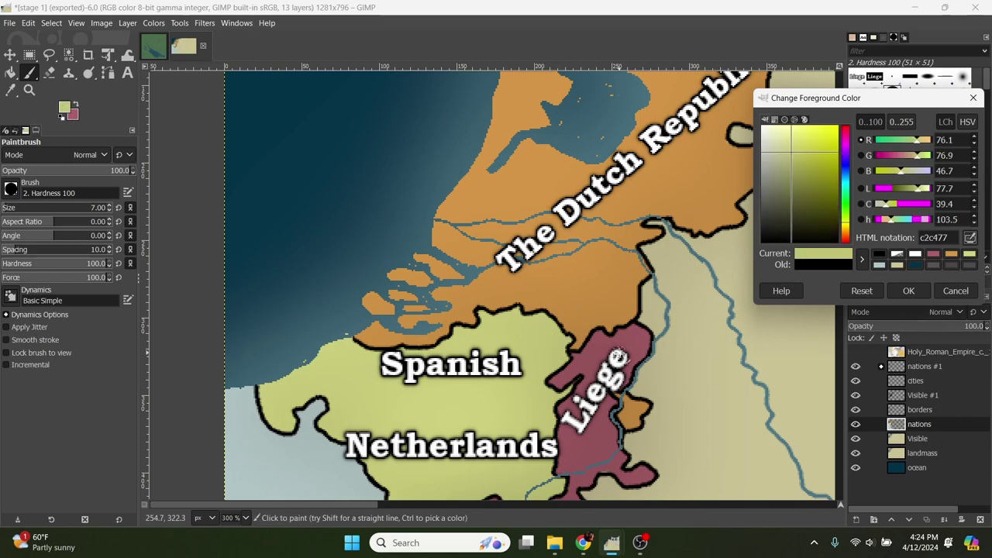
{"action": "left_click", "coordinate": [910, 291]}
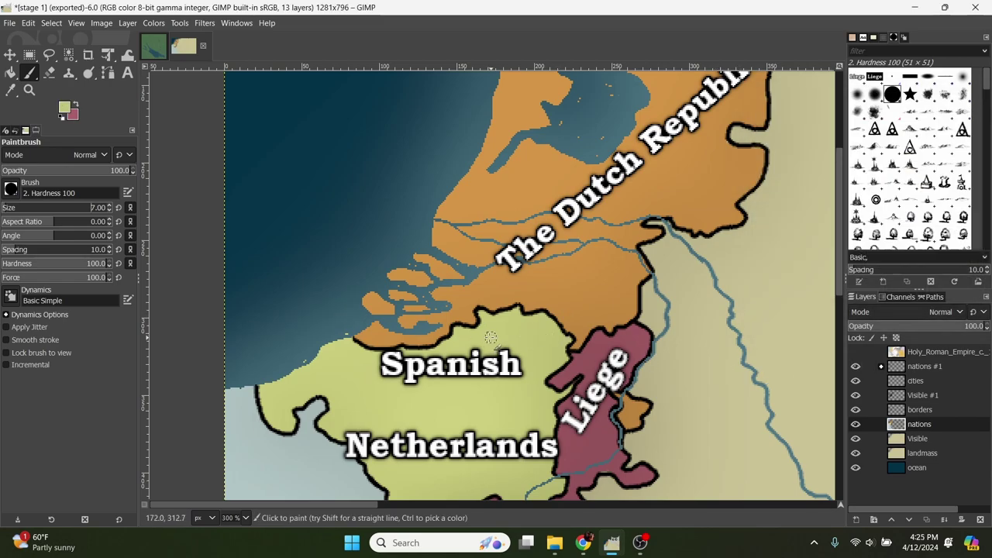
{"action": "scroll", "coordinate": [491, 337], "scroll_direction": "up", "scroll_amount": 2}
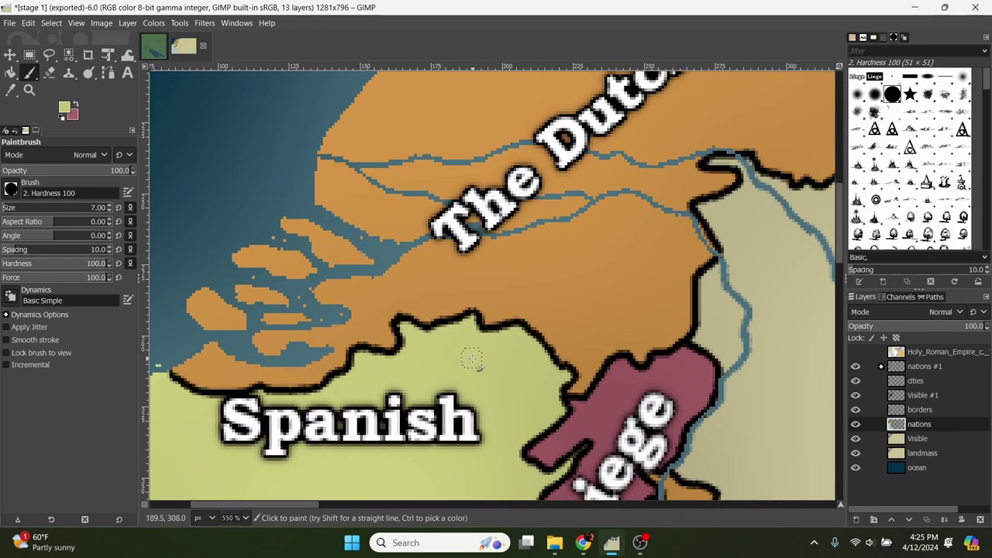
{"action": "left_click_drag", "start_coordinate": [471, 344], "coordinate": [486, 322]}
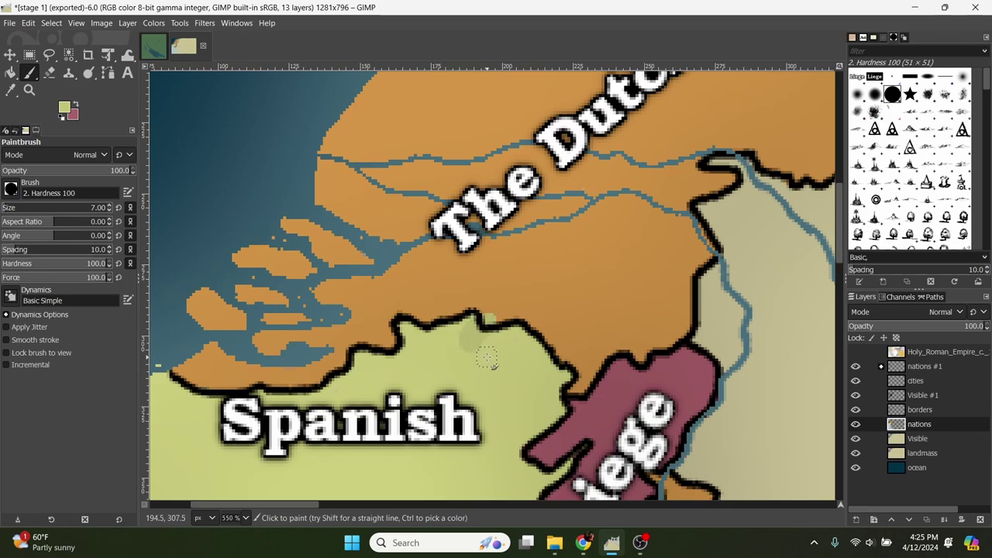
{"action": "key", "text": "ctrl+z"}
Set the foreground colour to the lighter Spanish Netherlands green, d1d381.
{"action": "left_click", "coordinate": [65, 109]}
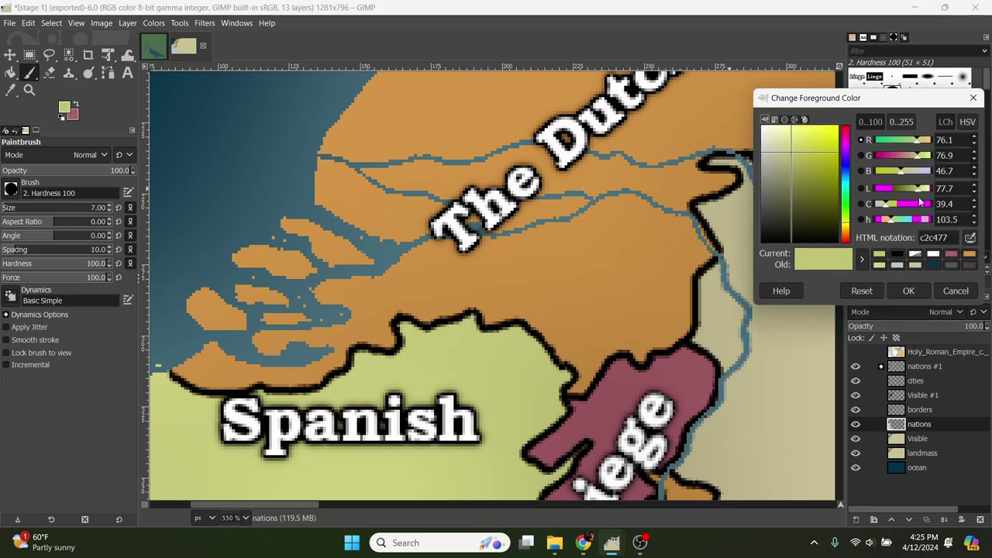
{"action": "left_click", "coordinate": [881, 268]}
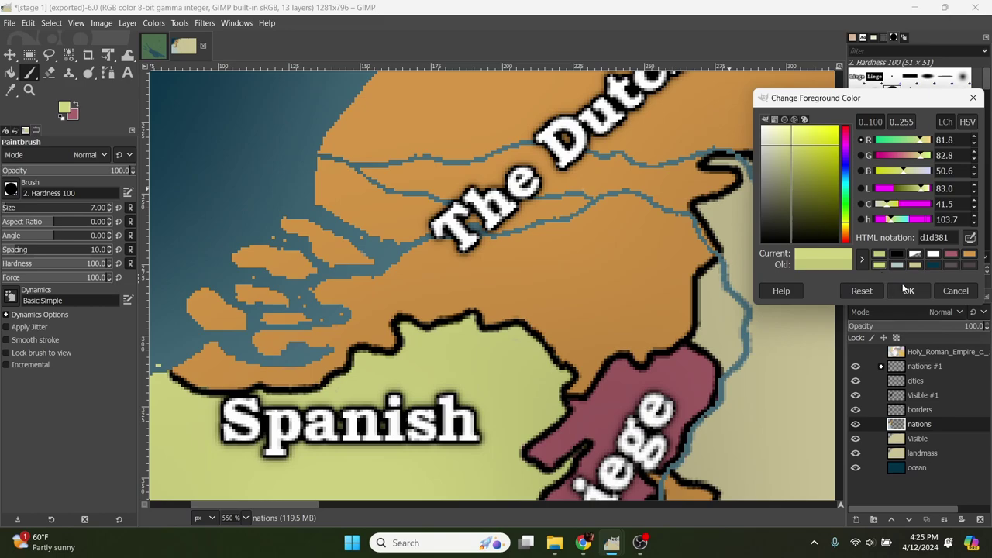
{"action": "left_click", "coordinate": [909, 291]}
Try painting green territory over the southern Dutch Republic and its coastal islands on the nations layer, and undo the strokes.
{"action": "left_click", "coordinate": [497, 313]}
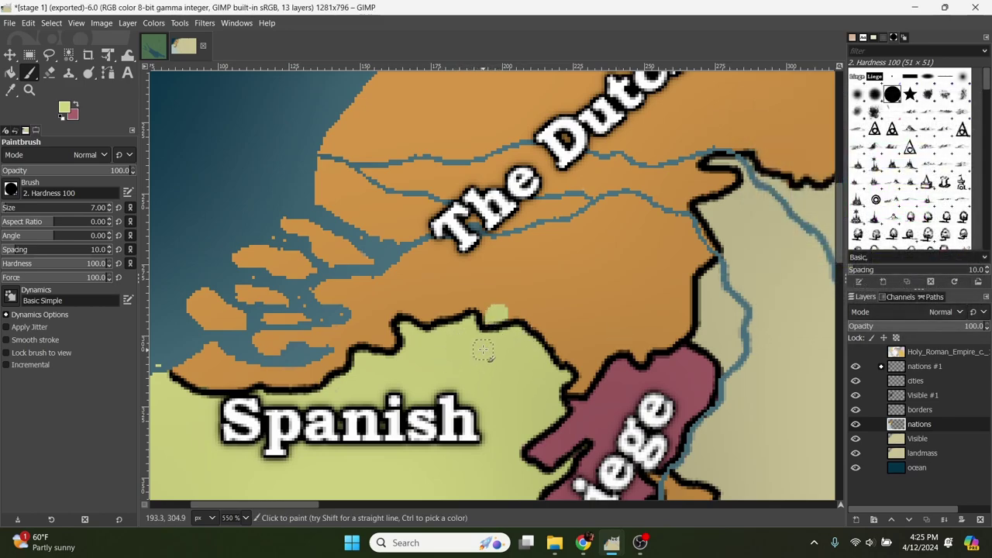
{"action": "mouse_move", "coordinate": [490, 319]}
{"action": "left_mouse_down"}
{"action": "mouse_move", "coordinate": [430, 329]}
{"action": "mouse_move", "coordinate": [475, 302]}
{"action": "mouse_move", "coordinate": [534, 319]}
{"action": "mouse_move", "coordinate": [561, 310]}
{"action": "mouse_move", "coordinate": [596, 253]}
{"action": "mouse_move", "coordinate": [581, 235]}
{"action": "mouse_move", "coordinate": [521, 240]}
{"action": "mouse_move", "coordinate": [500, 295]}
{"action": "left_mouse_up"}
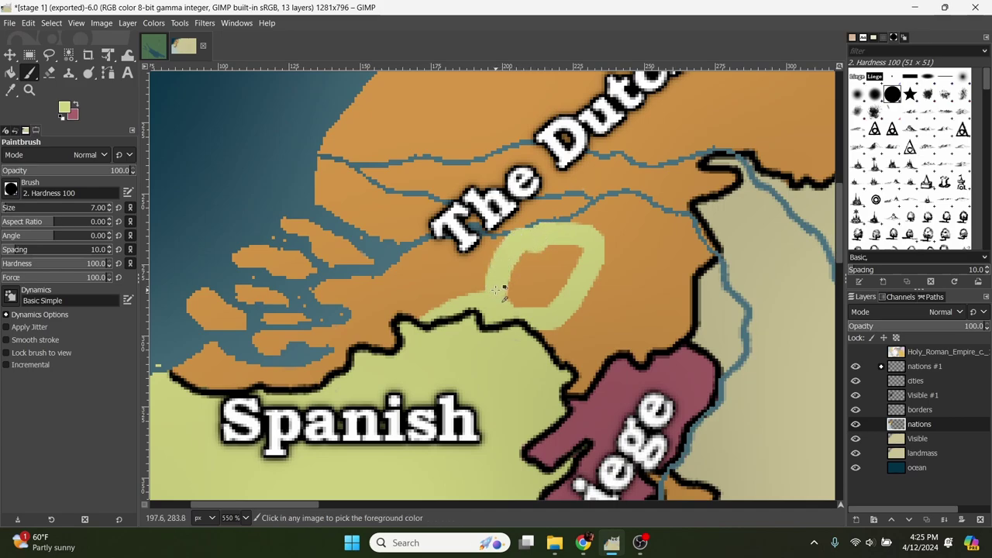
{"action": "key", "text": "ctrl+z"}
{"action": "key", "text": "ctrl+z"}
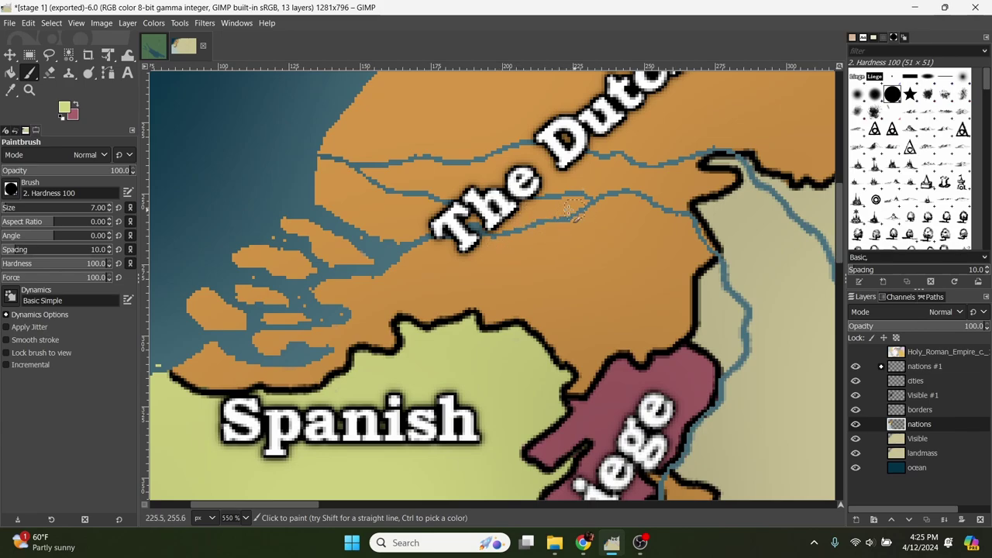
{"action": "left_click_drag", "start_coordinate": [361, 284], "coordinate": [324, 242]}
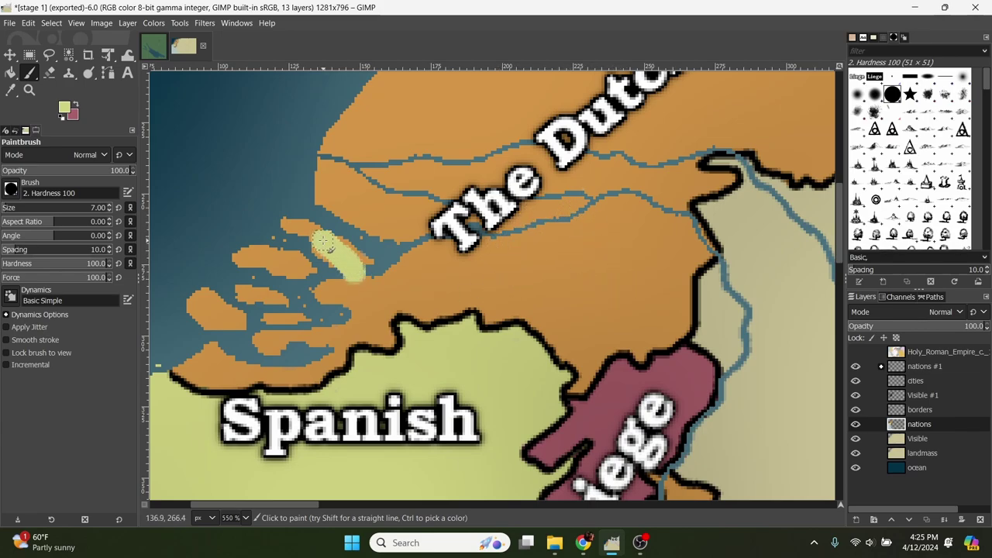
{"action": "key", "text": "ctrl+z"}
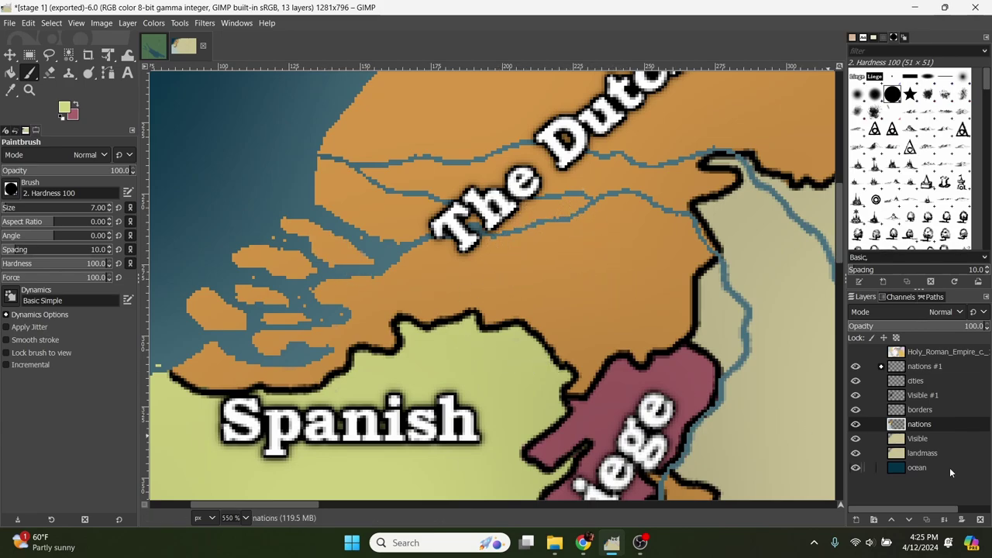
Hide every layer except landmass.
{"action": "left_click", "coordinate": [855, 424]}
{"action": "left_click", "coordinate": [856, 410]}
{"action": "left_click", "coordinate": [856, 395]}
{"action": "left_click", "coordinate": [856, 381]}
{"action": "left_click", "coordinate": [856, 366]}
{"action": "left_click", "coordinate": [856, 439]}
{"action": "key", "text": "1"}
{"action": "left_click", "coordinate": [856, 467]}
Select the whole beige landmass by colour.
{"action": "key", "text": "minus"}
{"action": "key", "text": "minus"}
{"action": "key", "text": "minus"}
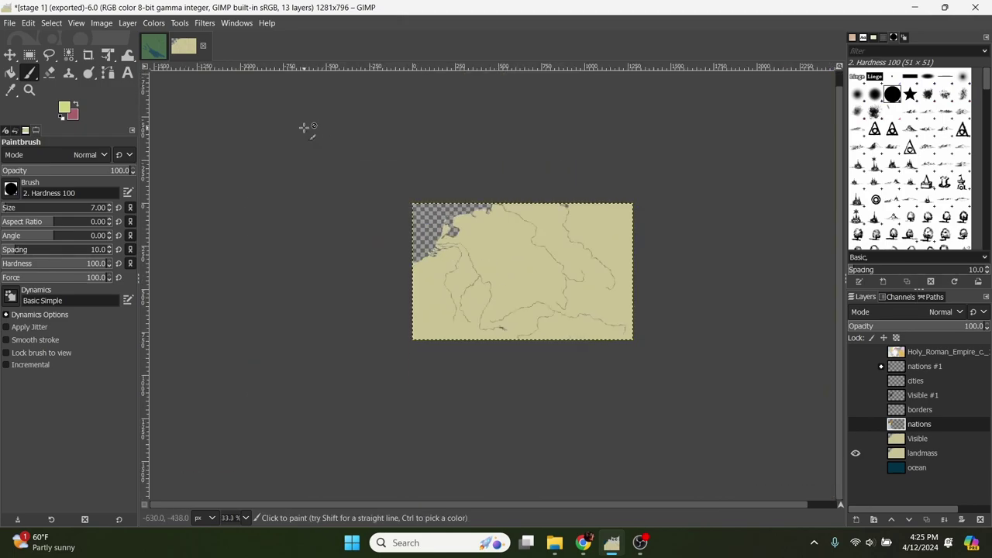
{"action": "left_click", "coordinate": [52, 23]}
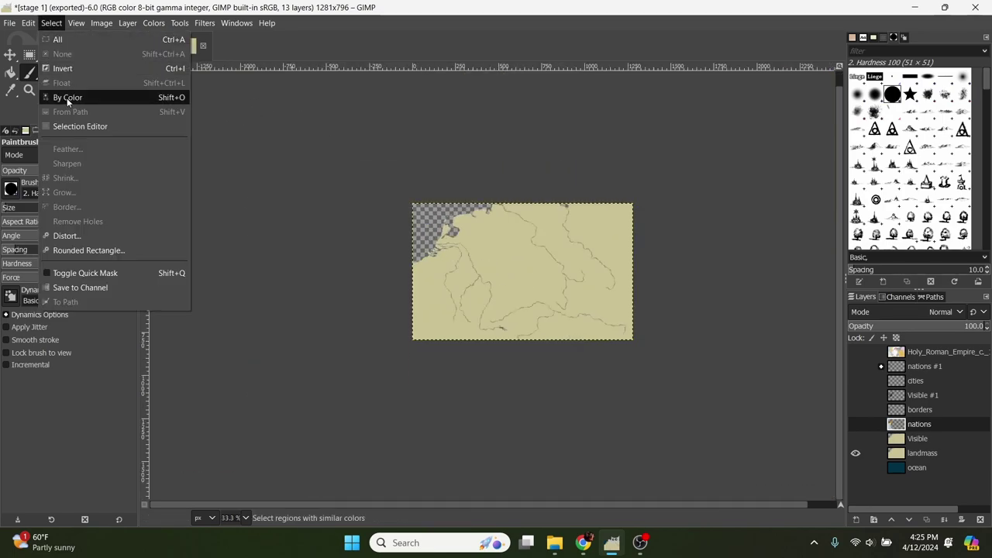
{"action": "left_click", "coordinate": [67, 98]}
{"action": "left_click", "coordinate": [503, 264]}
Show the Visible, nations, borders, Visible #1, cities and nations #1 layers again, leaving the ocean layer hidden.
{"action": "left_click", "coordinate": [856, 438]}
{"action": "left_click", "coordinate": [856, 424]}
{"action": "left_click", "coordinate": [856, 409]}
{"action": "left_click", "coordinate": [856, 395]}
{"action": "left_click", "coordinate": [855, 367]}
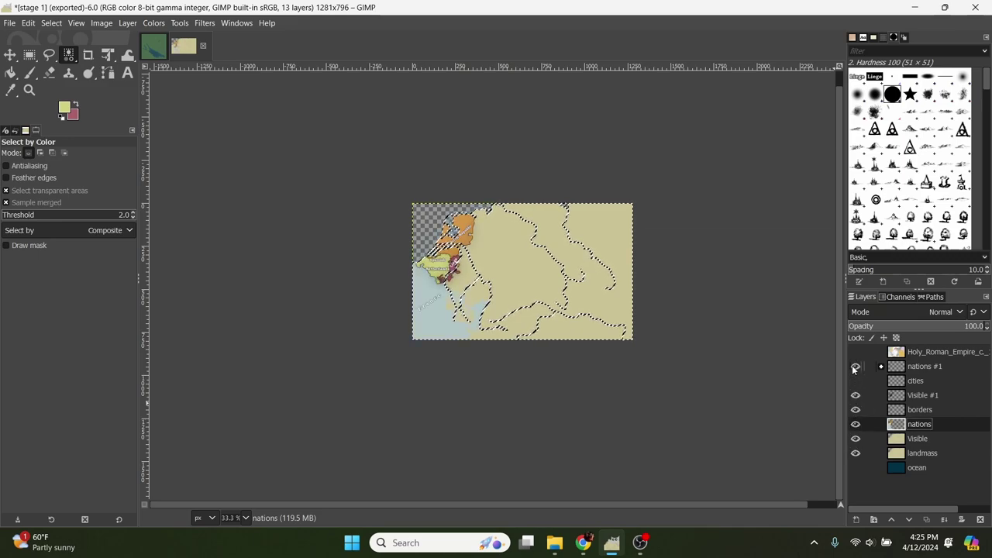
Switch back to the Paintbrush and add a transparent layer named "changes" directly above the nations colour layer.
{"action": "scroll", "coordinate": [438, 260], "scroll_direction": "up", "scroll_amount": 7}
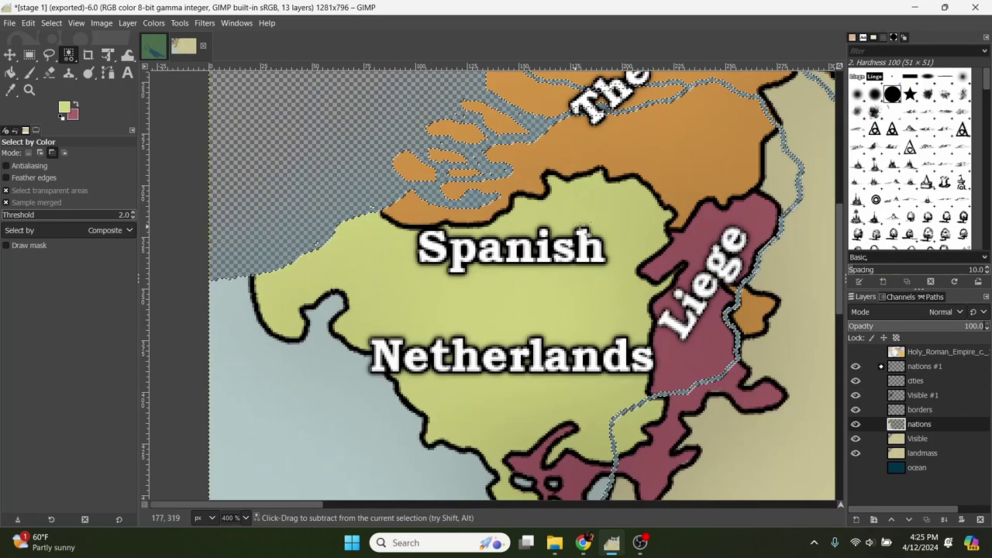
{"action": "left_click_drag", "start_coordinate": [581, 226], "coordinate": [482, 291]}
{"action": "left_click", "coordinate": [30, 72]}
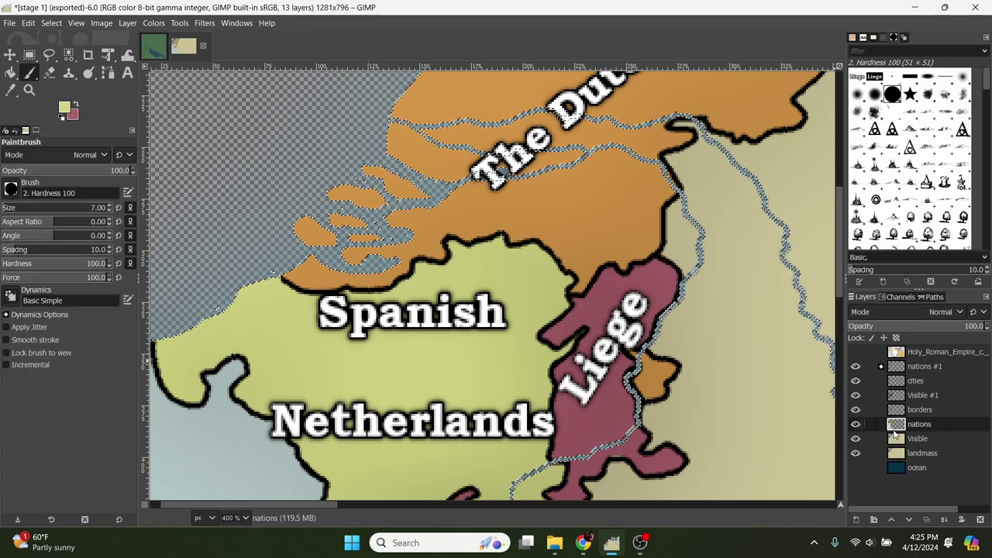
{"action": "left_click", "coordinate": [129, 23]}
{"action": "left_click", "coordinate": [139, 40]}
{"action": "type", "text": "changes"}
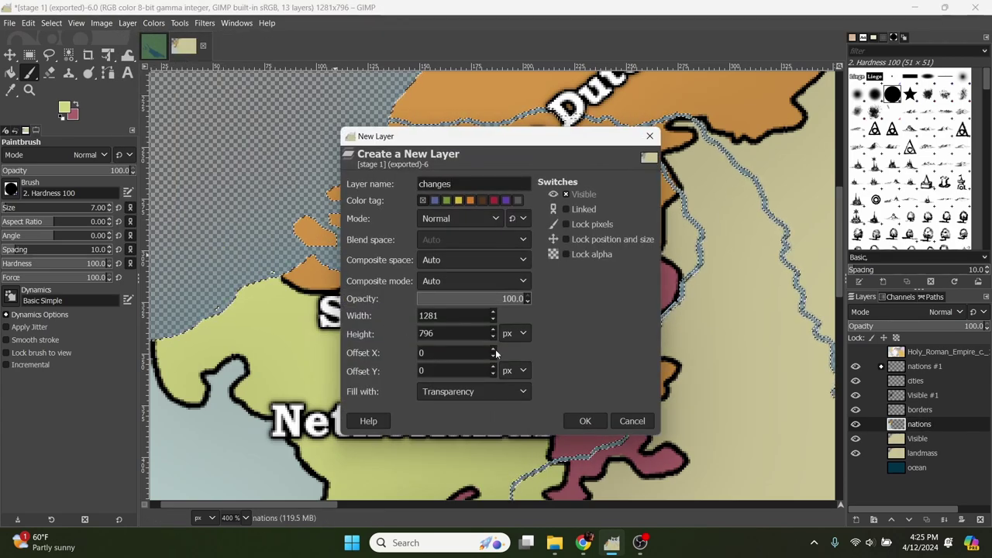
{"action": "left_click", "coordinate": [575, 422]}
Paint a Spanish Netherlands green wedge over the Dutch orange, from the Spanish Netherlands' northern border up to the river, on the changes layer.
{"action": "scroll", "coordinate": [591, 254], "scroll_direction": "up", "scroll_amount": 3, "text": "ctrl"}
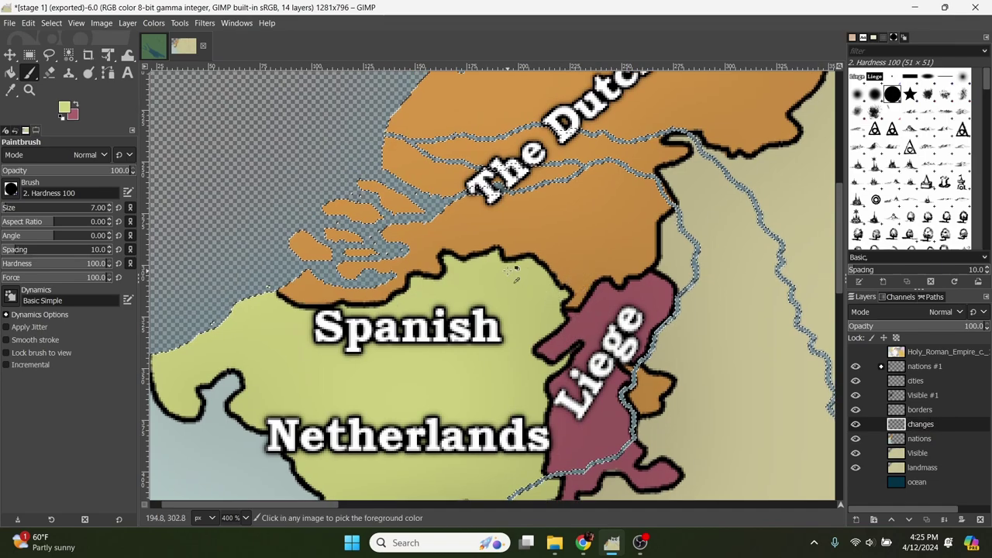
{"action": "mouse_move", "coordinate": [447, 307]}
{"action": "left_mouse_down"}
{"action": "mouse_move", "coordinate": [477, 274]}
{"action": "mouse_move", "coordinate": [488, 312]}
{"action": "mouse_move", "coordinate": [497, 280]}
{"action": "mouse_move", "coordinate": [486, 297]}
{"action": "mouse_move", "coordinate": [468, 275]}
{"action": "mouse_move", "coordinate": [452, 303]}
{"action": "mouse_move", "coordinate": [500, 243]}
{"action": "left_mouse_up"}
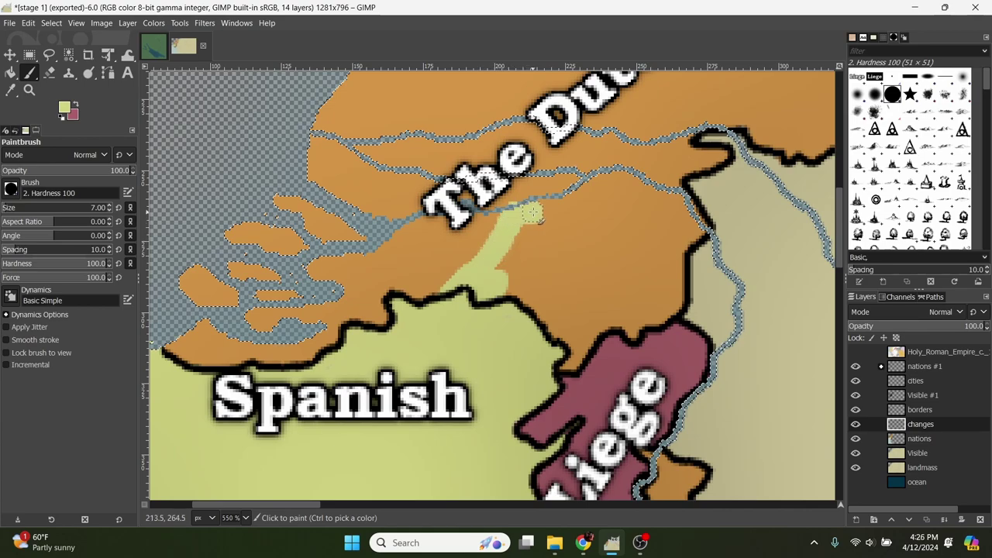
{"action": "left_click_drag", "start_coordinate": [552, 226], "coordinate": [497, 267]}
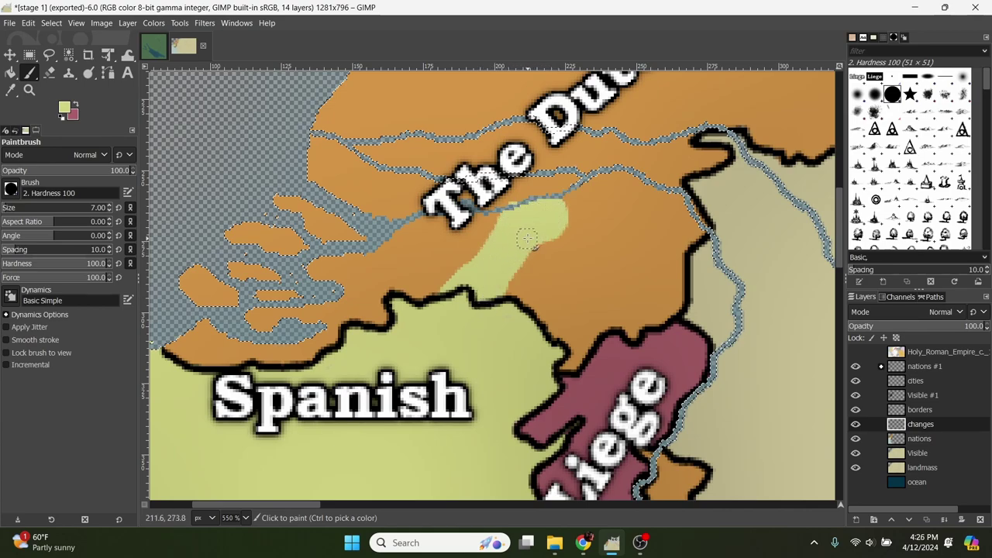
{"action": "mouse_move", "coordinate": [541, 359]}
{"action": "left_mouse_down"}
{"action": "mouse_move", "coordinate": [556, 236]}
{"action": "mouse_move", "coordinate": [516, 312]}
{"action": "mouse_move", "coordinate": [526, 267]}
{"action": "mouse_move", "coordinate": [533, 319]}
{"action": "mouse_move", "coordinate": [543, 288]}
{"action": "mouse_move", "coordinate": [541, 317]}
{"action": "left_mouse_up"}
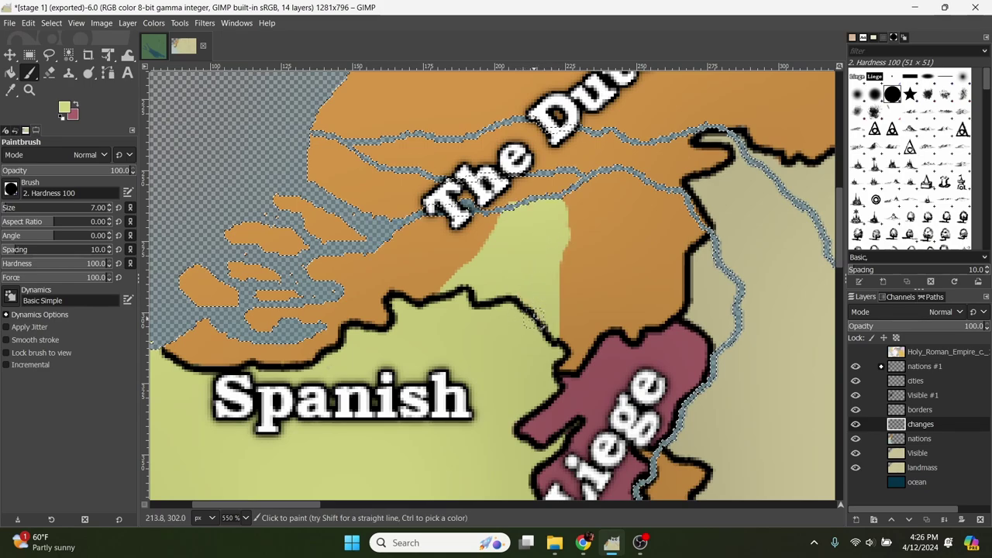
{"action": "left_click_drag", "start_coordinate": [535, 350], "coordinate": [509, 366]}
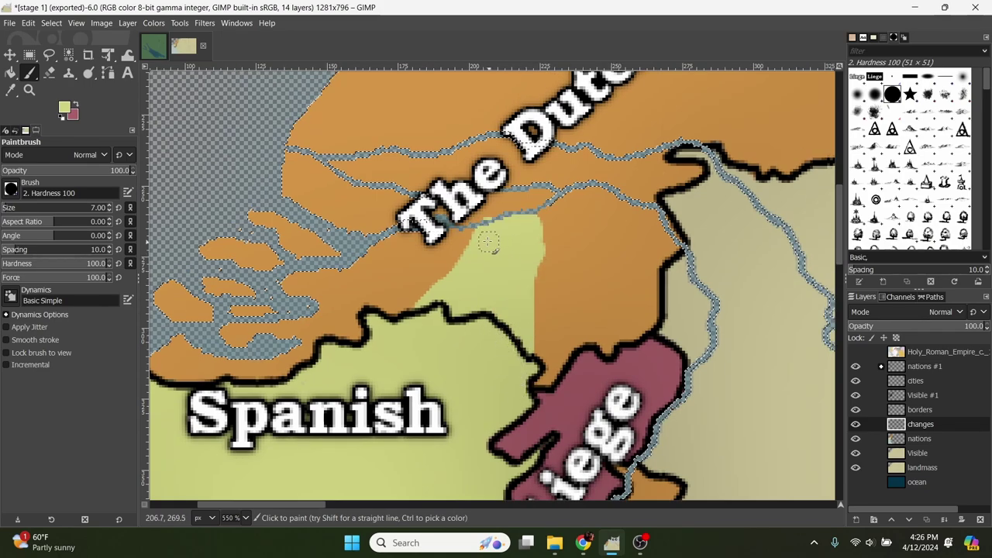
Fill the rest of the Dutch land south of the river with green, from the western inlets to the eastern border and Liege.
{"action": "mouse_move", "coordinate": [416, 239]}
{"action": "left_mouse_down"}
{"action": "mouse_move", "coordinate": [295, 280]}
{"action": "mouse_move", "coordinate": [290, 286]}
{"action": "mouse_move", "coordinate": [323, 304]}
{"action": "mouse_move", "coordinate": [300, 326]}
{"action": "mouse_move", "coordinate": [228, 335]}
{"action": "mouse_move", "coordinate": [306, 341]}
{"action": "mouse_move", "coordinate": [354, 286]}
{"action": "mouse_move", "coordinate": [334, 291]}
{"action": "mouse_move", "coordinate": [401, 256]}
{"action": "mouse_move", "coordinate": [369, 269]}
{"action": "mouse_move", "coordinate": [464, 254]}
{"action": "mouse_move", "coordinate": [452, 255]}
{"action": "mouse_move", "coordinate": [598, 196]}
{"action": "mouse_move", "coordinate": [550, 220]}
{"action": "left_mouse_up"}
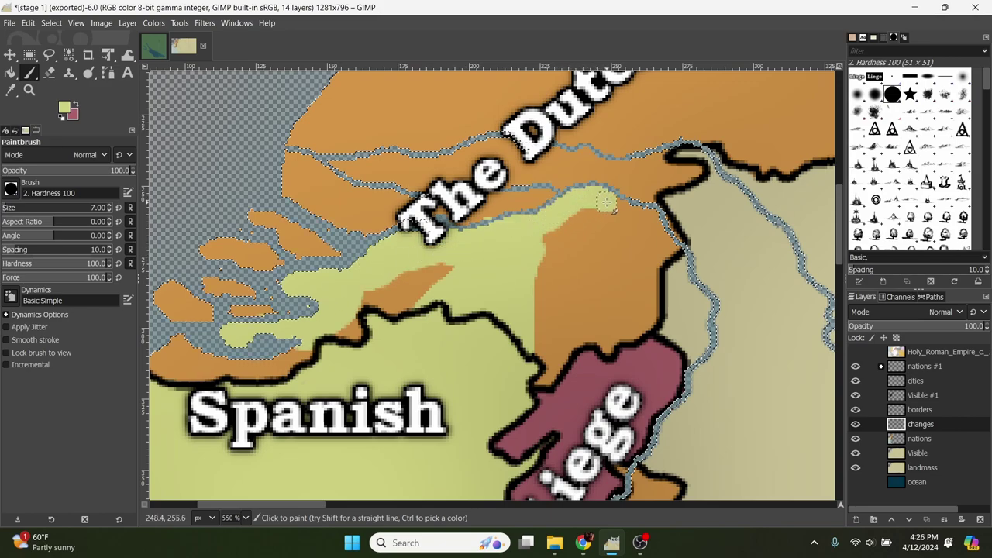
{"action": "left_click_drag", "start_coordinate": [604, 203], "coordinate": [637, 219]}
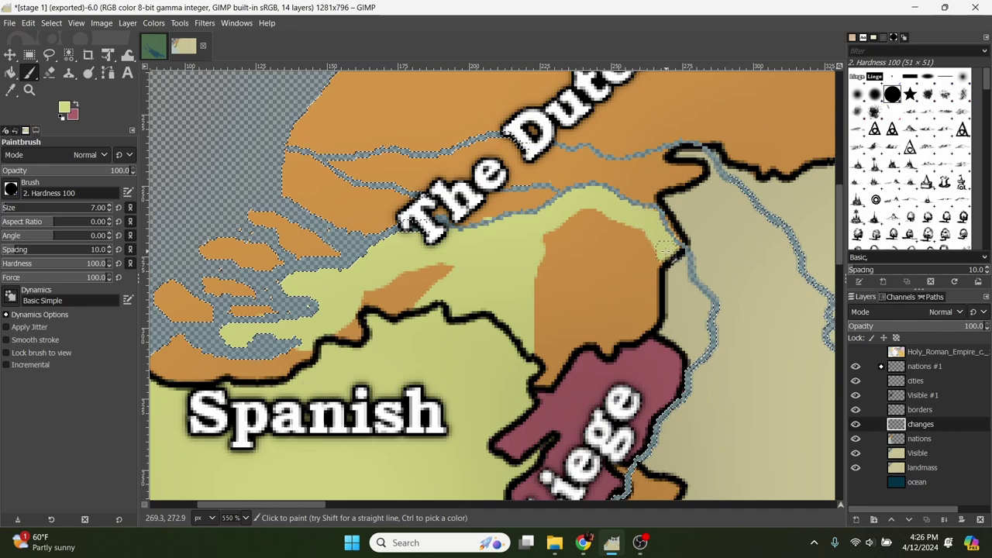
{"action": "left_click_drag", "start_coordinate": [649, 273], "coordinate": [646, 303]}
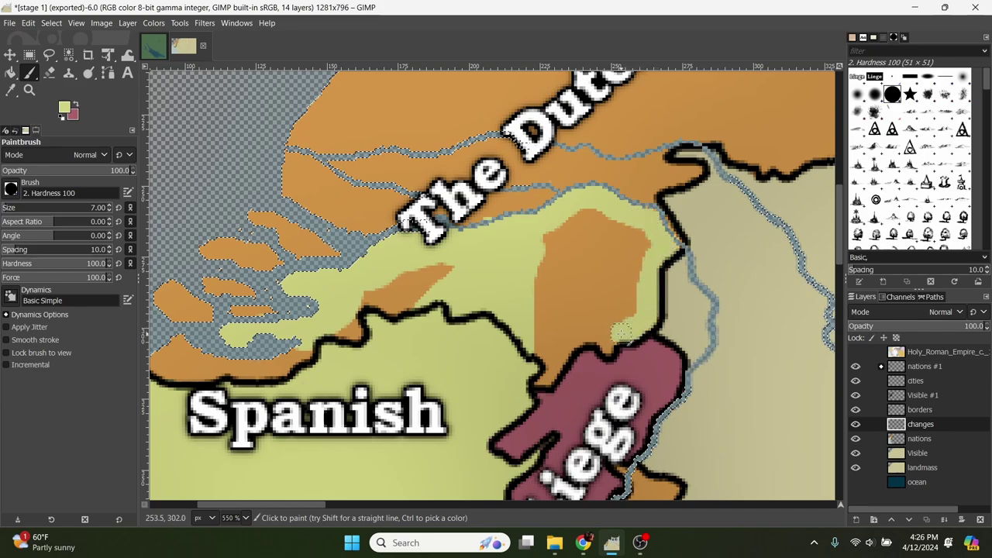
{"action": "left_click_drag", "start_coordinate": [604, 339], "coordinate": [568, 339]}
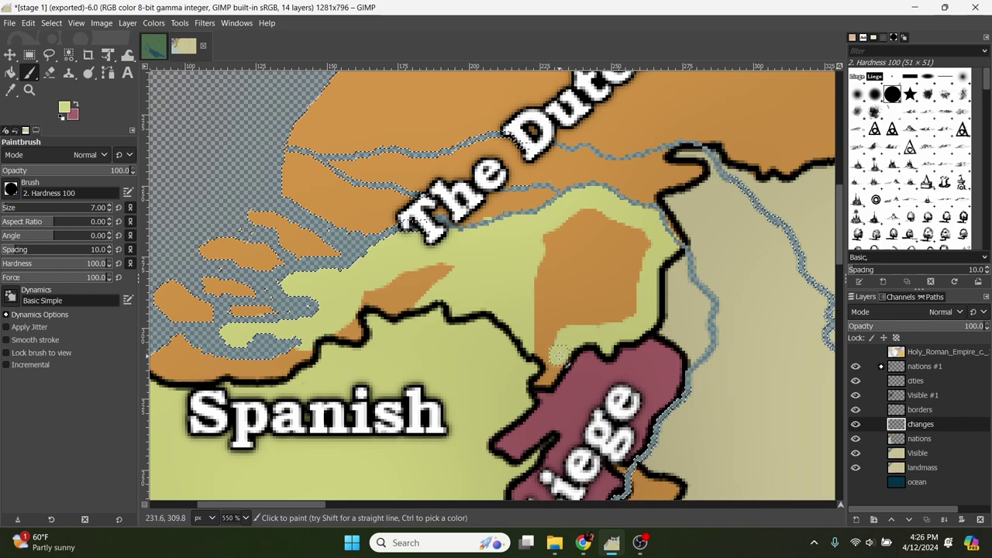
{"action": "mouse_move", "coordinate": [540, 339]}
{"action": "left_mouse_down"}
{"action": "mouse_move", "coordinate": [539, 255]}
{"action": "mouse_move", "coordinate": [561, 224]}
{"action": "mouse_move", "coordinate": [594, 215]}
{"action": "mouse_move", "coordinate": [632, 232]}
{"action": "mouse_move", "coordinate": [641, 253]}
{"action": "mouse_move", "coordinate": [620, 316]}
{"action": "mouse_move", "coordinate": [559, 335]}
{"action": "mouse_move", "coordinate": [555, 248]}
{"action": "mouse_move", "coordinate": [601, 231]}
{"action": "mouse_move", "coordinate": [631, 254]}
{"action": "mouse_move", "coordinate": [605, 304]}
{"action": "mouse_move", "coordinate": [564, 306]}
{"action": "mouse_move", "coordinate": [568, 246]}
{"action": "mouse_move", "coordinate": [618, 253]}
{"action": "mouse_move", "coordinate": [591, 290]}
{"action": "mouse_move", "coordinate": [579, 255]}
{"action": "left_mouse_up"}
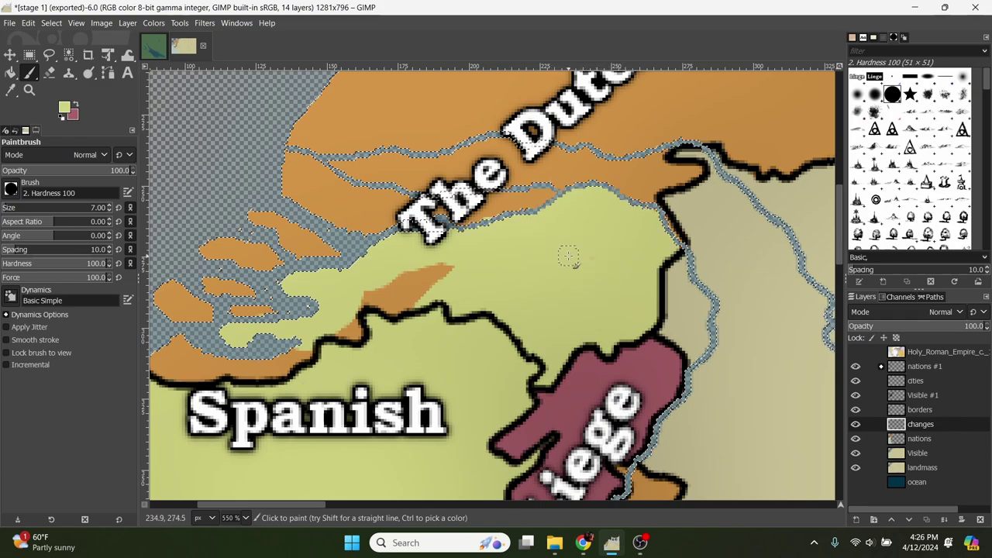
{"action": "mouse_move", "coordinate": [485, 268]}
{"action": "left_mouse_down"}
{"action": "mouse_move", "coordinate": [361, 296]}
{"action": "mouse_move", "coordinate": [446, 266]}
{"action": "mouse_move", "coordinate": [399, 306]}
{"action": "left_mouse_up"}
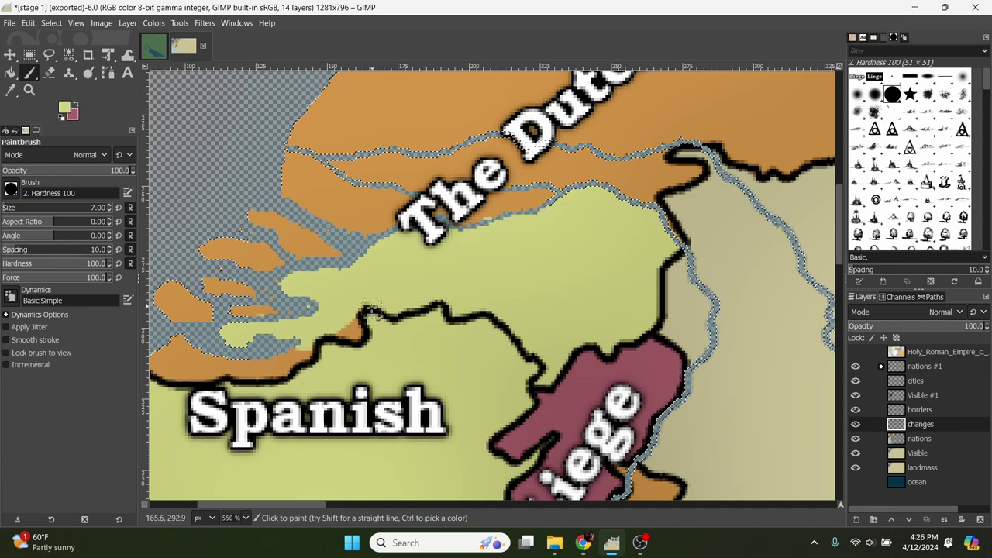
{"action": "mouse_move", "coordinate": [319, 347]}
{"action": "left_mouse_down"}
{"action": "mouse_move", "coordinate": [277, 366]}
{"action": "mouse_move", "coordinate": [463, 301]}
{"action": "mouse_move", "coordinate": [410, 320]}
{"action": "mouse_move", "coordinate": [336, 298]}
{"action": "mouse_move", "coordinate": [300, 322]}
{"action": "mouse_move", "coordinate": [441, 327]}
{"action": "mouse_move", "coordinate": [333, 330]}
{"action": "left_mouse_up"}
Erase the stray green pixels north of the river near the word "The" and return to the Paintbrush.
{"action": "scroll", "coordinate": [353, 331], "scroll_direction": "right", "scroll_amount": 5}
{"action": "scroll", "coordinate": [353, 331], "scroll_direction": "up", "scroll_amount": 2}
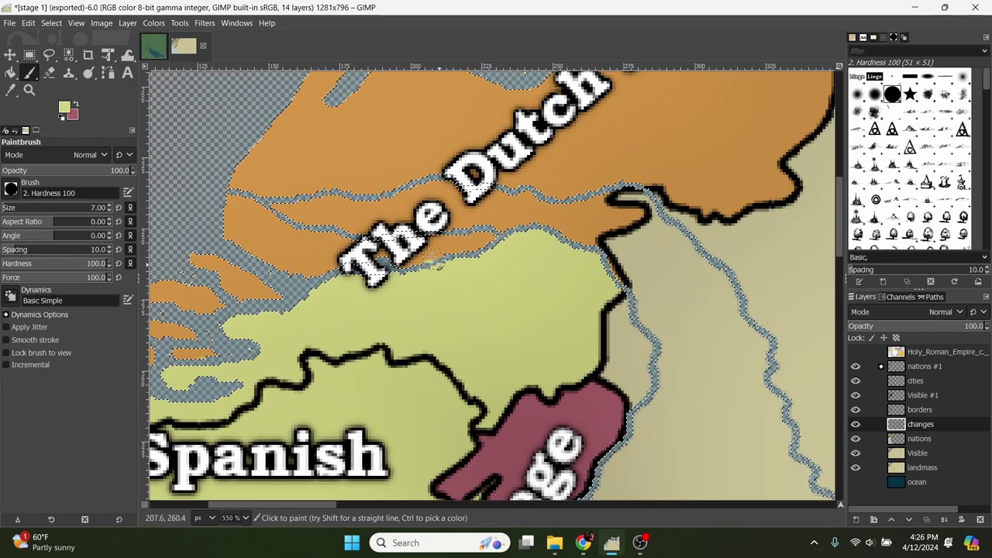
{"action": "scroll", "coordinate": [409, 263], "scroll_direction": "up", "scroll_amount": 4}
{"action": "left_click", "coordinate": [463, 308]}
{"action": "key", "text": "ctrl+z"}
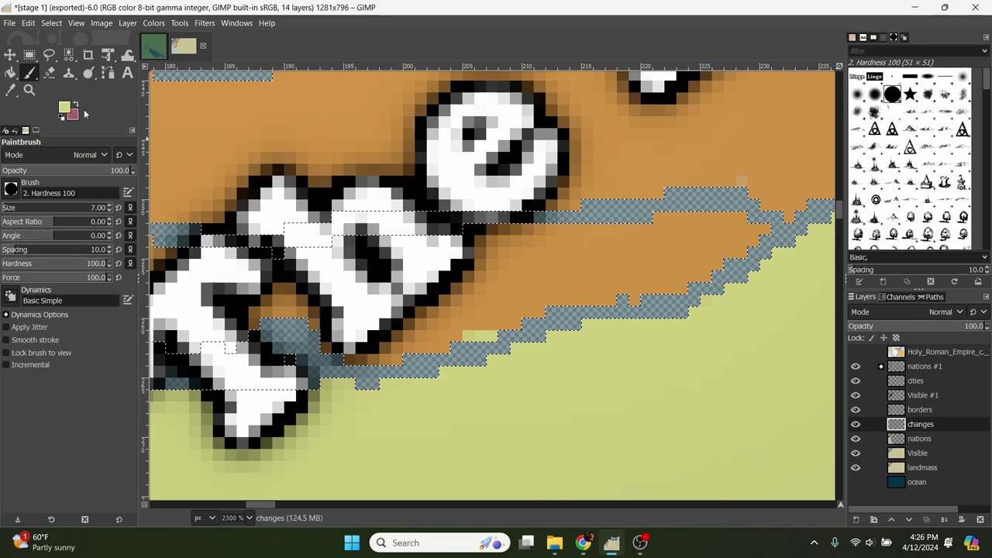
{"action": "left_click", "coordinate": [49, 73]}
{"action": "left_click", "coordinate": [490, 315]}
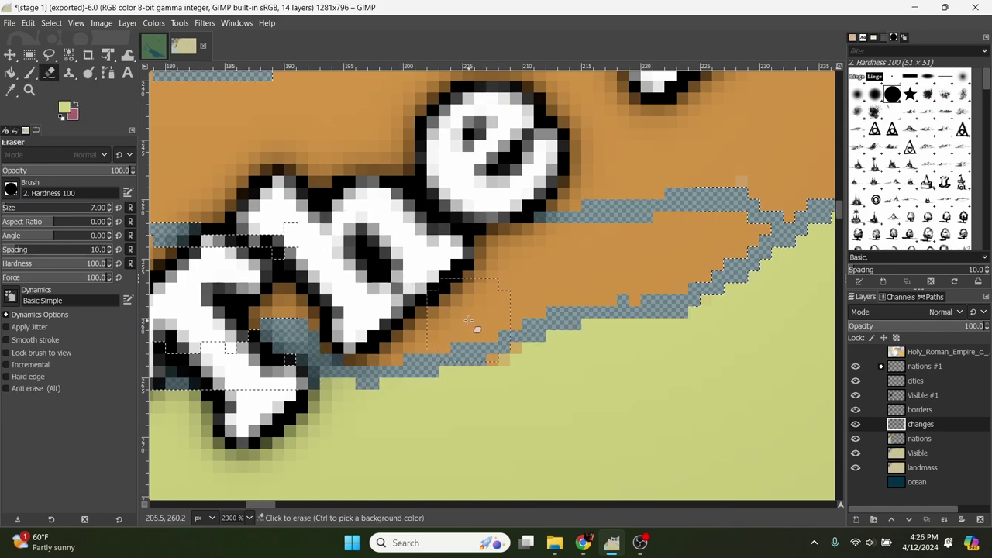
{"action": "left_click", "coordinate": [27, 74]}
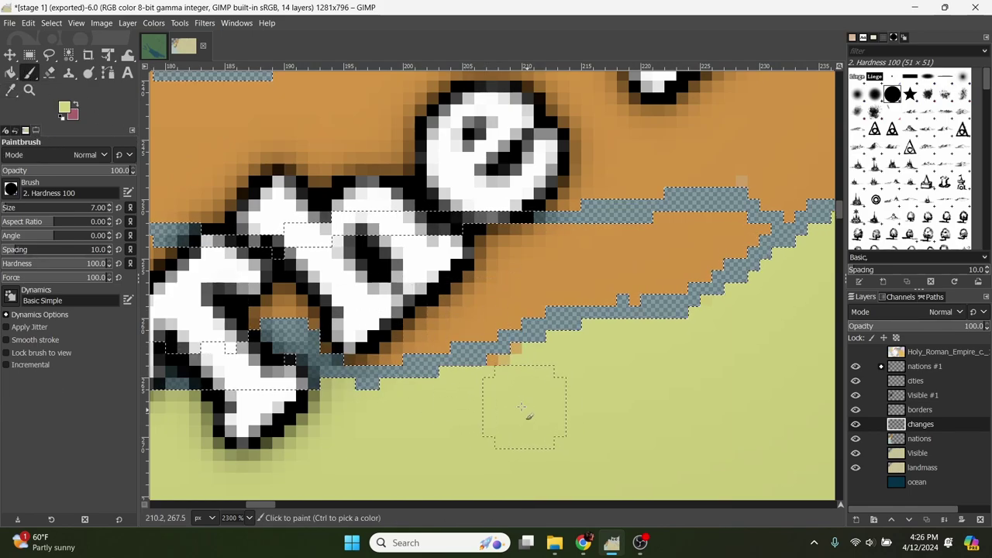
Hide the borders and Visible #1 layers and touch up the orange remnants along the old Spanish Netherlands border in green.
{"action": "scroll", "coordinate": [564, 403], "scroll_direction": "down", "scroll_amount": 4, "text": "ctrl"}
{"action": "scroll", "coordinate": [652, 407], "scroll_direction": "down", "scroll_amount": 3}
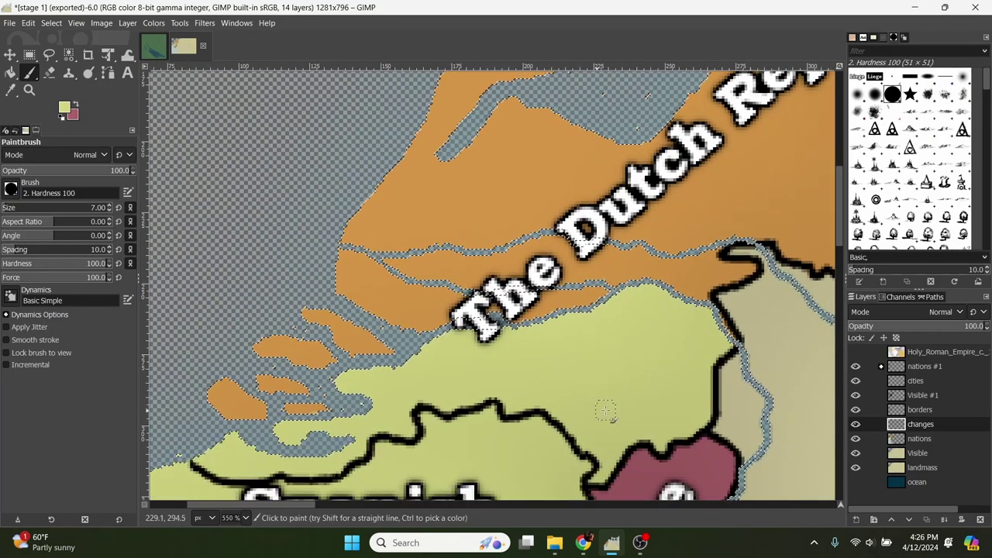
{"action": "scroll", "coordinate": [496, 272], "scroll_direction": "down", "scroll_amount": 2}
{"action": "scroll", "coordinate": [406, 288], "scroll_direction": "left", "scroll_amount": 2}
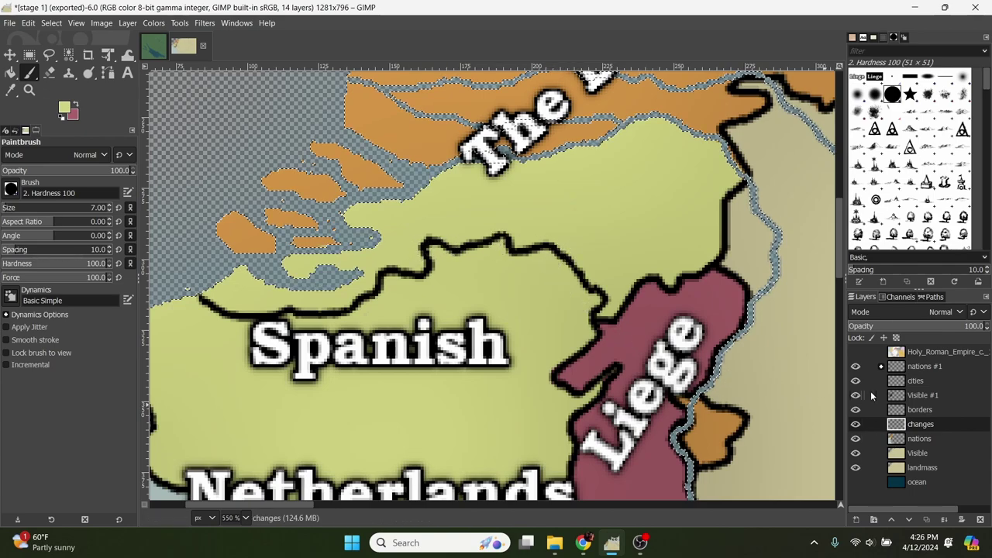
{"action": "left_click", "coordinate": [856, 409]}
{"action": "left_click_drag", "start_coordinate": [573, 293], "coordinate": [532, 317]}
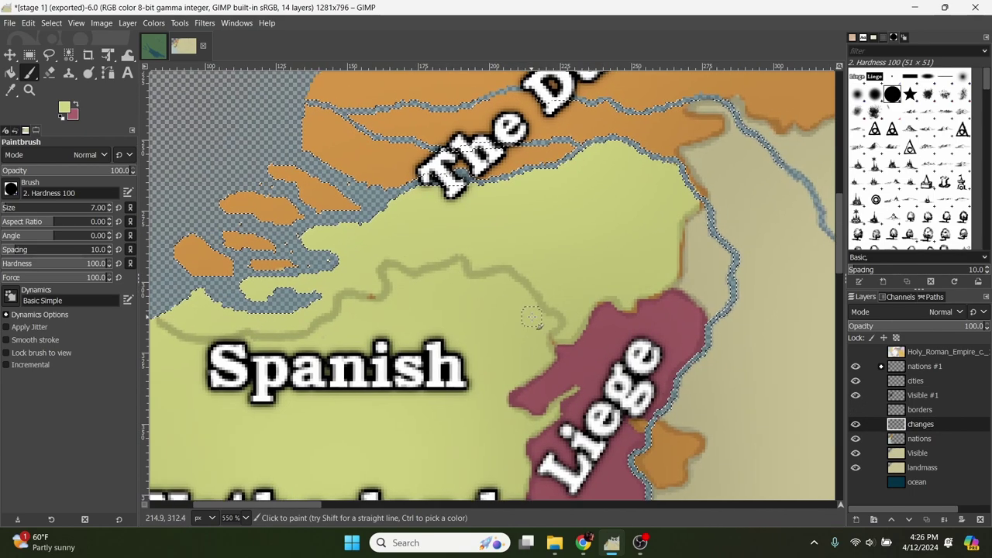
{"action": "left_click_drag", "start_coordinate": [627, 333], "coordinate": [620, 326]}
{"action": "left_click", "coordinate": [856, 395]}
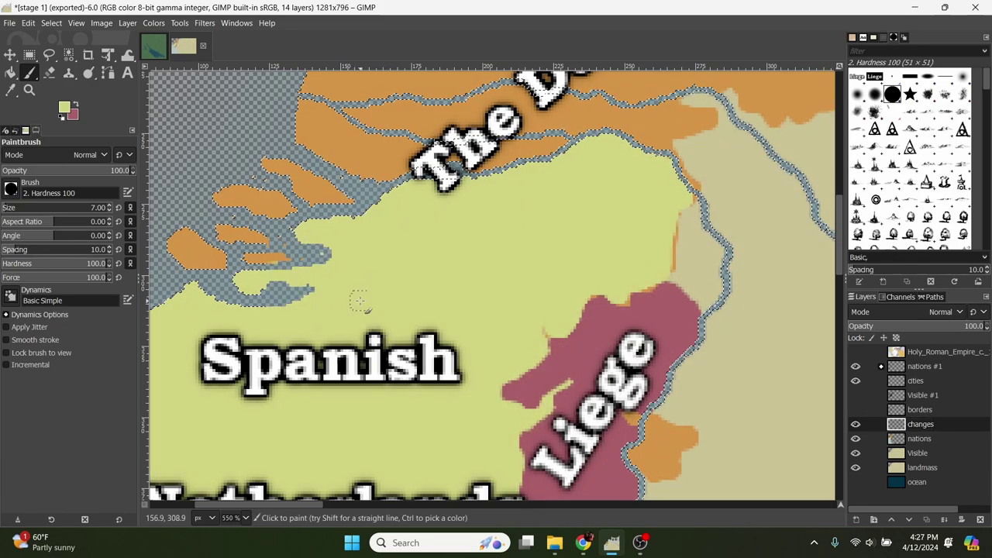
Show the borders layer again, leaving Visible #1 hidden, and make changes the active layer.
{"action": "scroll", "coordinate": [496, 303], "scroll_direction": "right", "scroll_amount": 1}
{"action": "scroll", "coordinate": [496, 303], "scroll_direction": "up", "scroll_amount": 1}
{"action": "scroll", "coordinate": [447, 288], "scroll_direction": "right", "scroll_amount": 6}
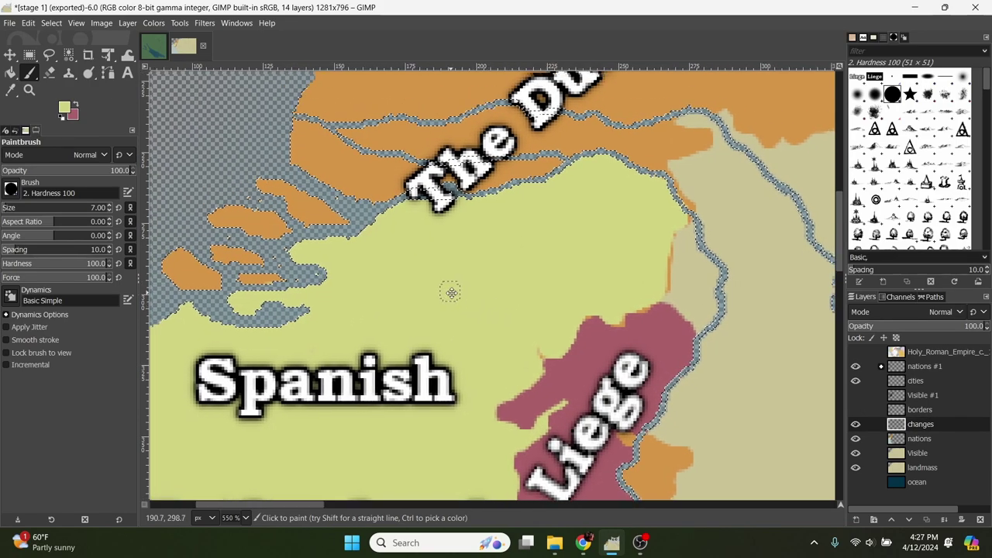
{"action": "scroll", "coordinate": [437, 306], "scroll_direction": "up", "scroll_amount": 2}
{"action": "left_click", "coordinate": [915, 409]}
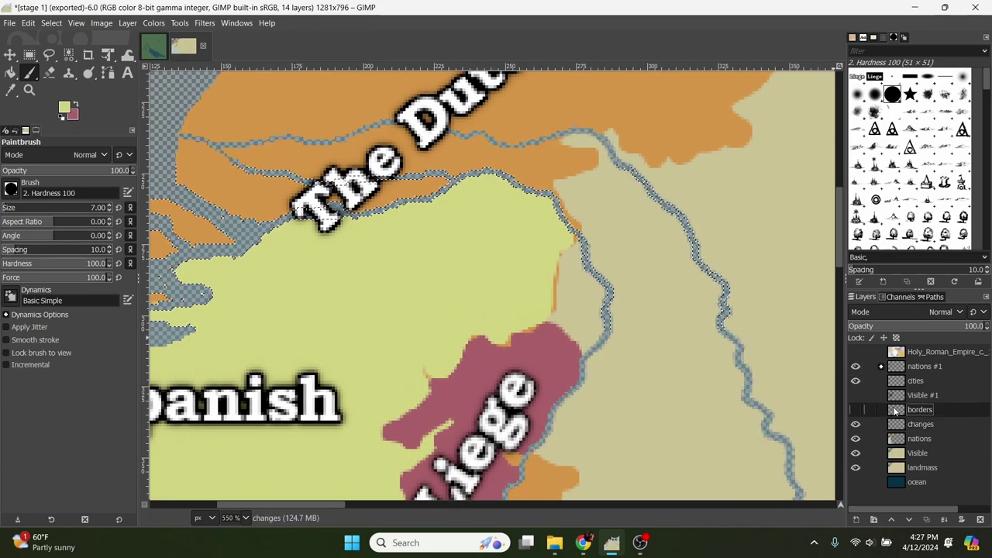
{"action": "left_click", "coordinate": [856, 409]}
{"action": "scroll", "coordinate": [525, 266], "scroll_direction": "left", "scroll_amount": 4}
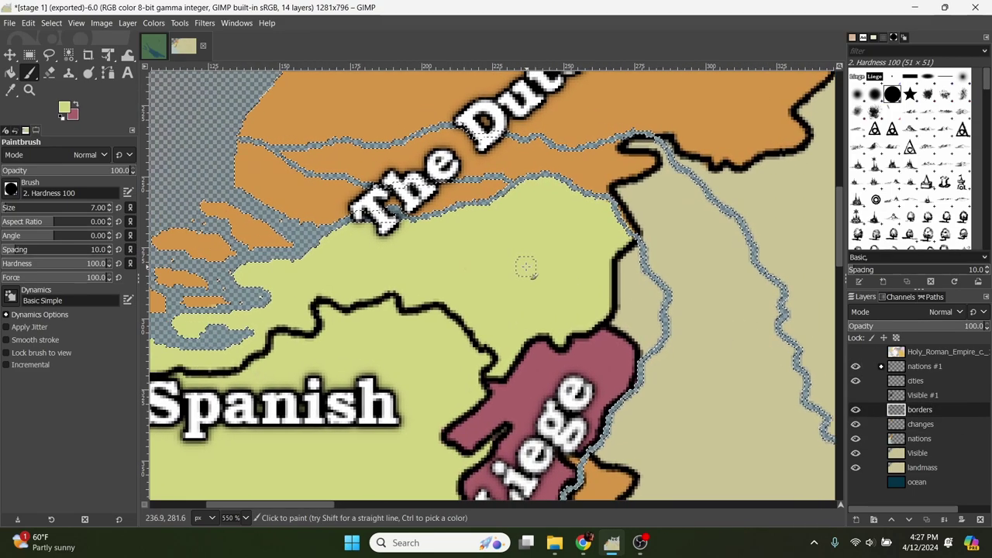
{"action": "scroll", "coordinate": [530, 281], "scroll_direction": "up", "scroll_amount": 2}
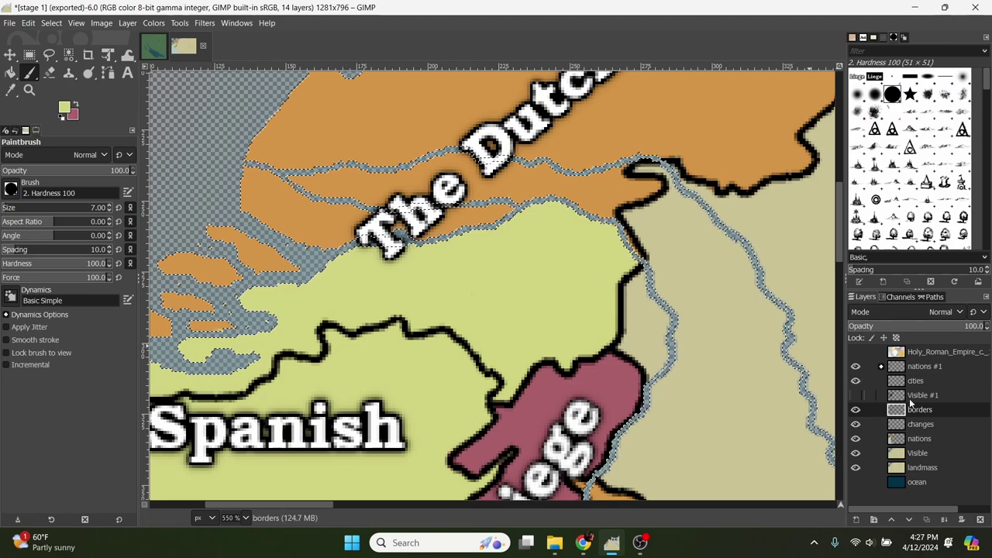
{"action": "key", "text": "Page_Down"}
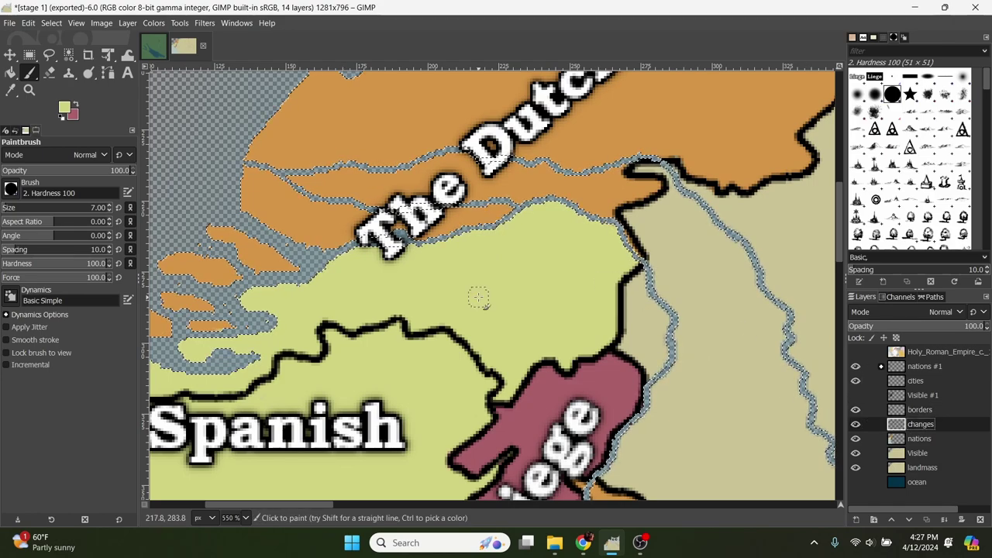
{"action": "left_click_drag", "start_coordinate": [663, 378], "coordinate": [672, 373]}
On the borders layer, erase the old black border between the Spanish Netherlands and the newly painted green area.
{"action": "left_click", "coordinate": [918, 409]}
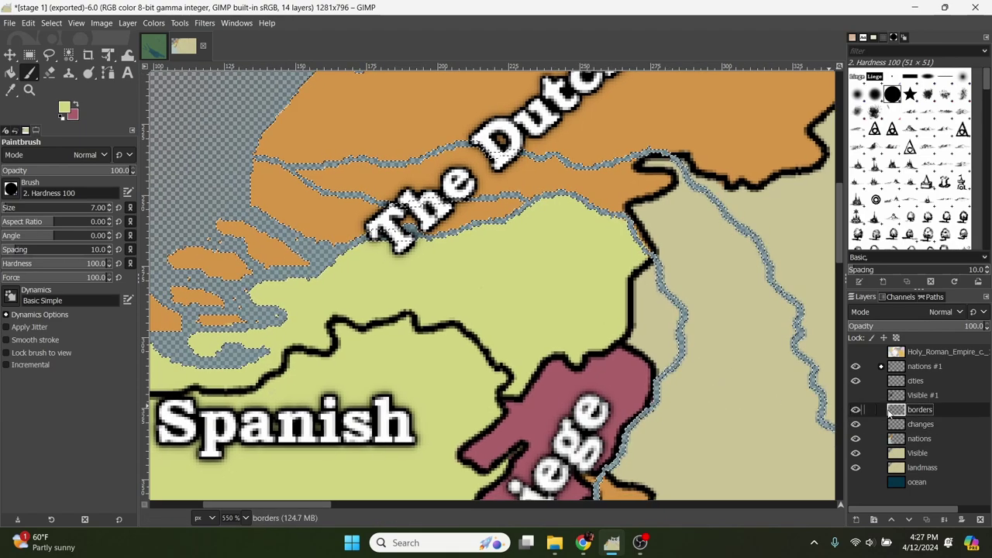
{"action": "scroll", "coordinate": [515, 294], "scroll_direction": "down", "scroll_amount": 2}
{"action": "scroll", "coordinate": [516, 294], "scroll_direction": "left", "scroll_amount": 1}
{"action": "scroll", "coordinate": [247, 286], "scroll_direction": "left", "scroll_amount": 3}
{"action": "scroll", "coordinate": [246, 286], "scroll_direction": "down", "scroll_amount": 1}
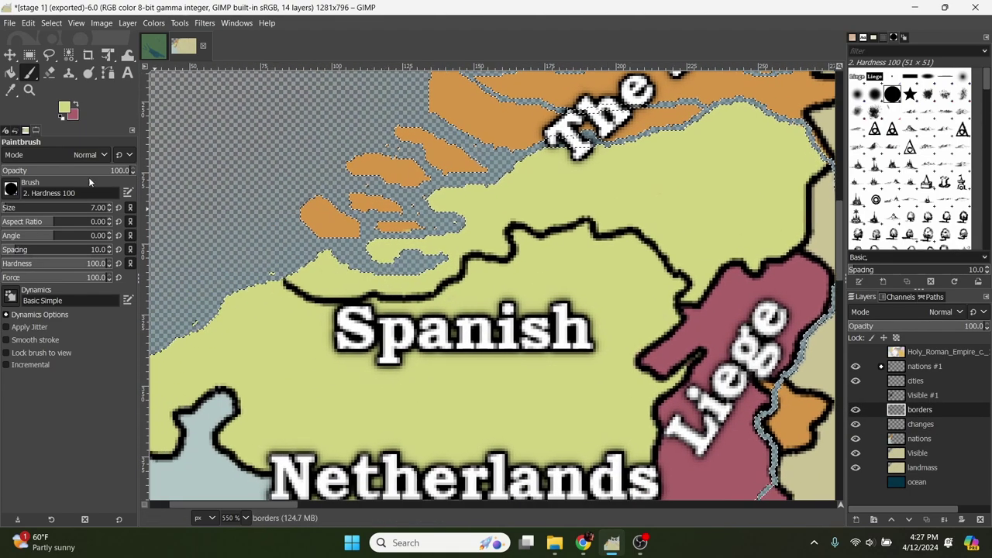
{"action": "key", "text": "shift+e"}
{"action": "mouse_move", "coordinate": [293, 288]}
{"action": "left_mouse_down"}
{"action": "mouse_move", "coordinate": [427, 292]}
{"action": "mouse_move", "coordinate": [452, 279]}
{"action": "left_mouse_up"}
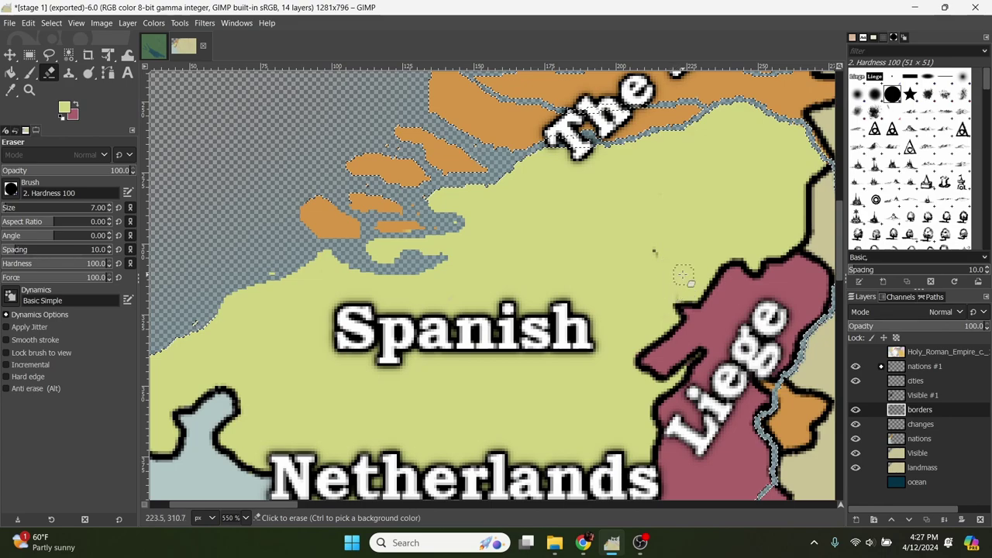
Switch back to the Paintbrush on the changes layer and cover the orange remnant at Liege's northwestern corner in green.
{"action": "scroll", "coordinate": [639, 238], "scroll_direction": "up", "scroll_amount": 2}
{"action": "scroll", "coordinate": [520, 266], "scroll_direction": "right", "scroll_amount": 5}
{"action": "key", "text": "p"}
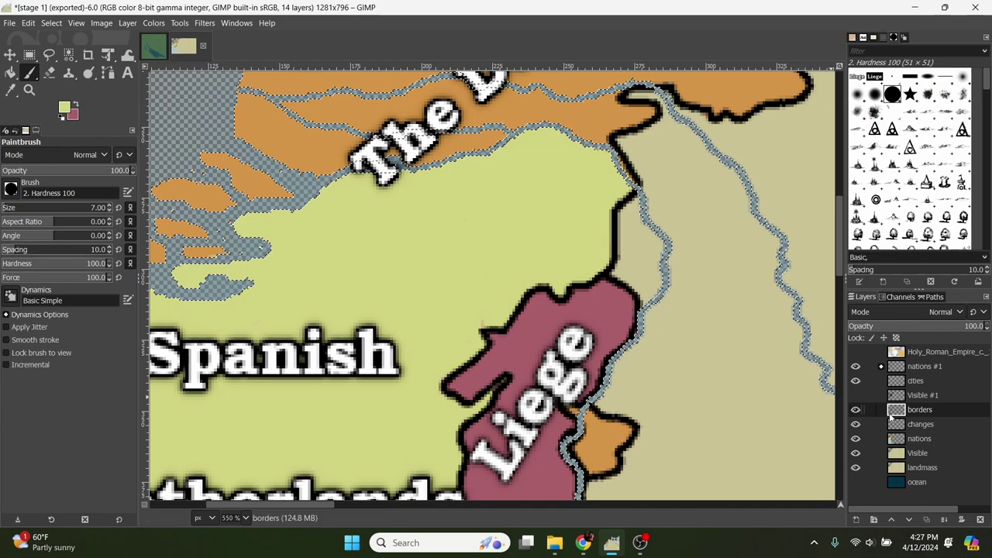
{"action": "key", "text": "Page_Down"}
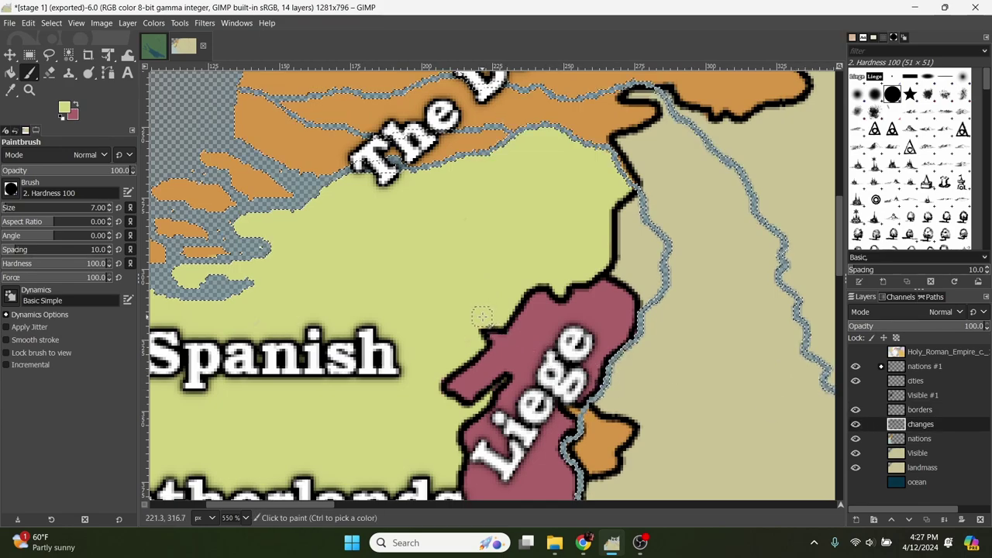
{"action": "scroll", "coordinate": [395, 319], "scroll_direction": "up", "scroll_amount": 3}
{"action": "scroll", "coordinate": [395, 319], "scroll_direction": "right", "scroll_amount": 3}
{"action": "scroll", "coordinate": [391, 326], "scroll_direction": "up", "scroll_amount": 1}
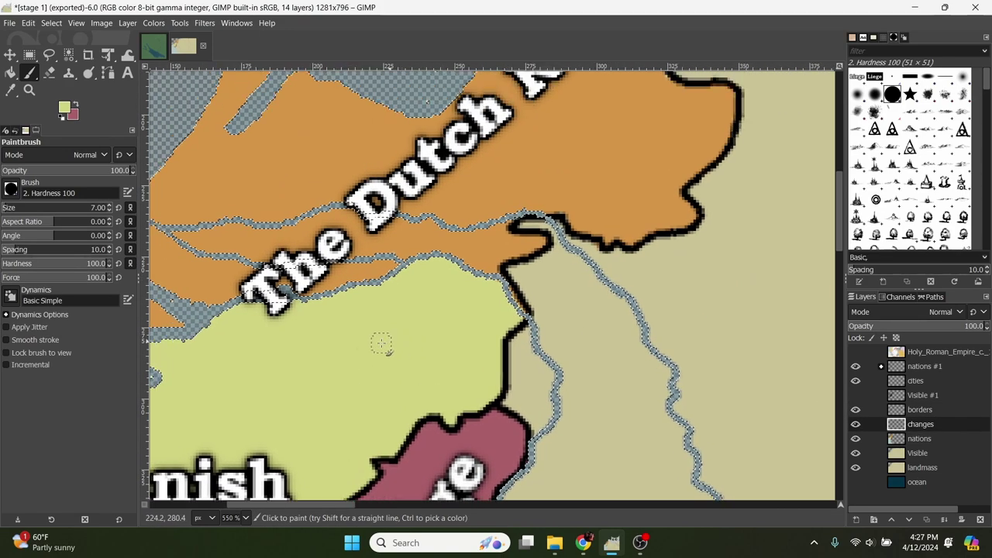
{"action": "left_click_drag", "start_coordinate": [382, 344], "coordinate": [458, 329]}
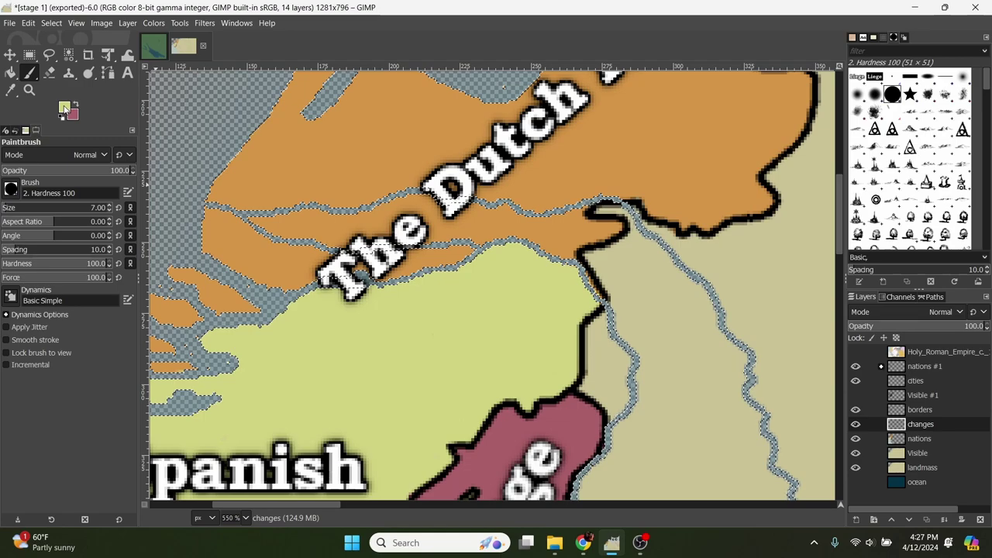
Set the Paintbrush to the 2. Hardness 075 brush at size 3 with black as the foreground colour.
{"action": "scroll", "coordinate": [593, 260], "scroll_direction": "up", "scroll_amount": 4}
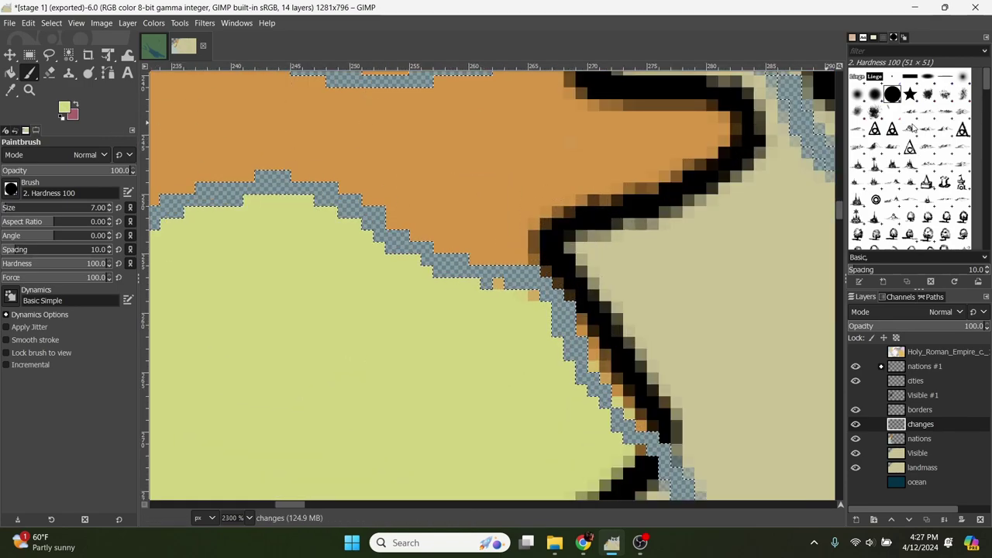
{"action": "left_click", "coordinate": [875, 94]}
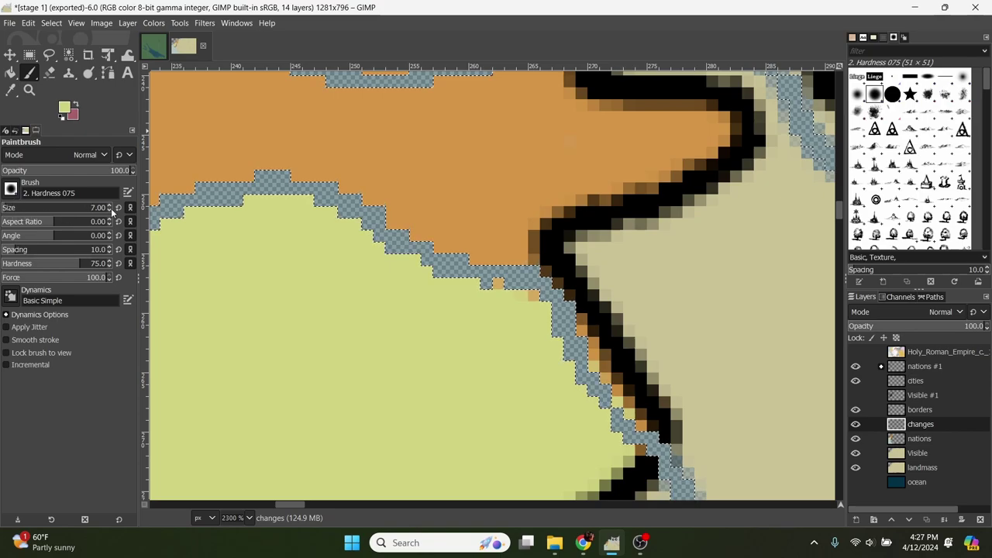
{"action": "left_click", "coordinate": [111, 211]}
{"action": "left_click", "coordinate": [64, 107]}
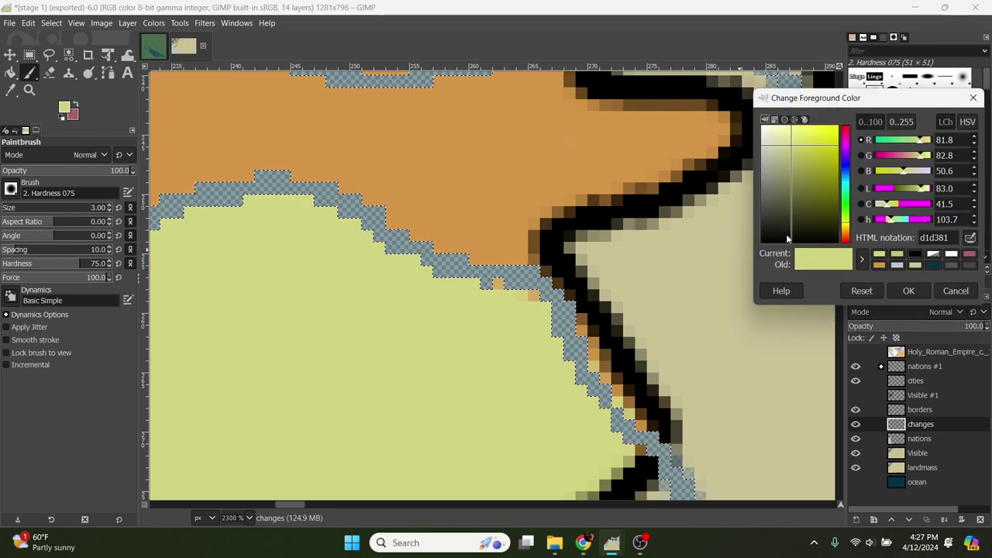
{"action": "left_click", "coordinate": [914, 262]}
{"action": "left_click", "coordinate": [909, 290]}
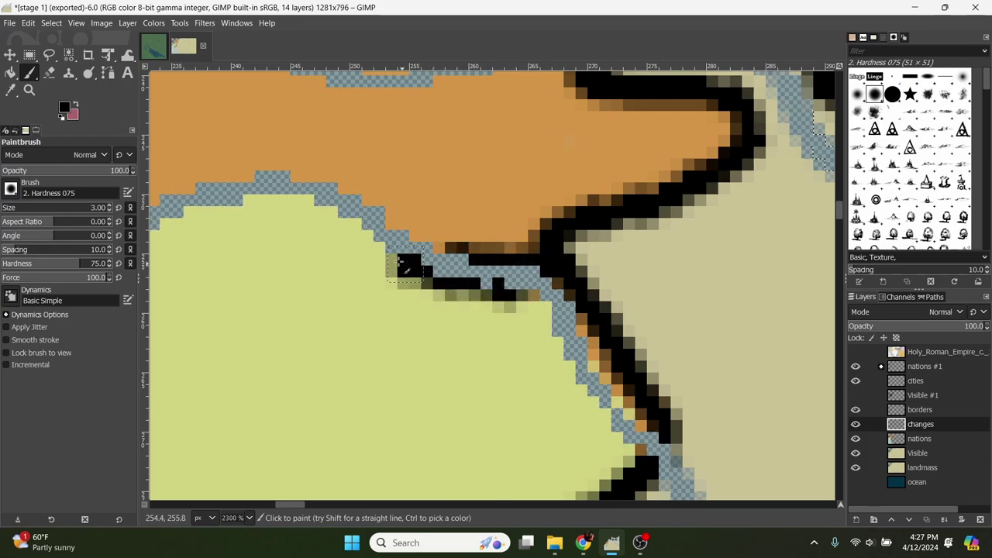
On the changes layer, paint the black Spanish Netherlands border along the river's southern bank, westward to the coast.
{"action": "left_click_drag", "start_coordinate": [409, 266], "coordinate": [325, 211]}
{"action": "left_click_drag", "start_coordinate": [300, 259], "coordinate": [686, 257]}
{"action": "mouse_move", "coordinate": [683, 209]}
{"action": "left_mouse_down"}
{"action": "mouse_move", "coordinate": [636, 204]}
{"action": "mouse_move", "coordinate": [571, 221]}
{"action": "mouse_move", "coordinate": [529, 251]}
{"action": "left_mouse_up"}
{"action": "left_click_drag", "start_coordinate": [435, 307], "coordinate": [254, 352]}
{"action": "mouse_move", "coordinate": [311, 340]}
{"action": "left_mouse_down"}
{"action": "mouse_move", "coordinate": [662, 222]}
{"action": "mouse_move", "coordinate": [417, 258]}
{"action": "mouse_move", "coordinate": [334, 253]}
{"action": "mouse_move", "coordinate": [324, 263]}
{"action": "mouse_move", "coordinate": [717, 239]}
{"action": "mouse_move", "coordinate": [558, 256]}
{"action": "mouse_move", "coordinate": [449, 324]}
{"action": "left_mouse_up"}
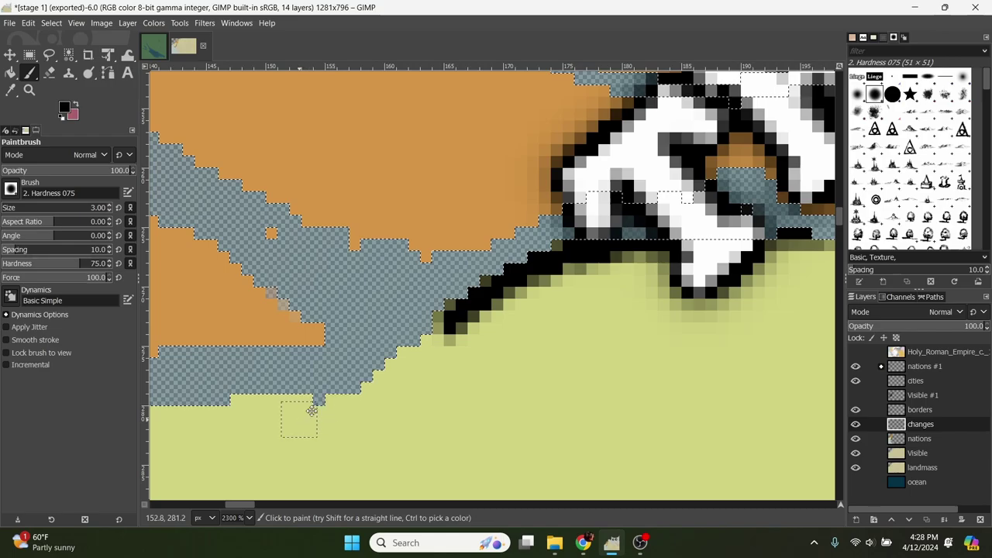
{"action": "scroll", "coordinate": [312, 411], "scroll_direction": "left", "scroll_amount": 3}
{"action": "scroll", "coordinate": [312, 411], "scroll_direction": "down", "scroll_amount": 2}
{"action": "mouse_move", "coordinate": [691, 188]}
{"action": "left_mouse_down"}
{"action": "mouse_move", "coordinate": [652, 227]}
{"action": "mouse_move", "coordinate": [471, 283]}
{"action": "mouse_move", "coordinate": [345, 295]}
{"action": "left_mouse_up"}
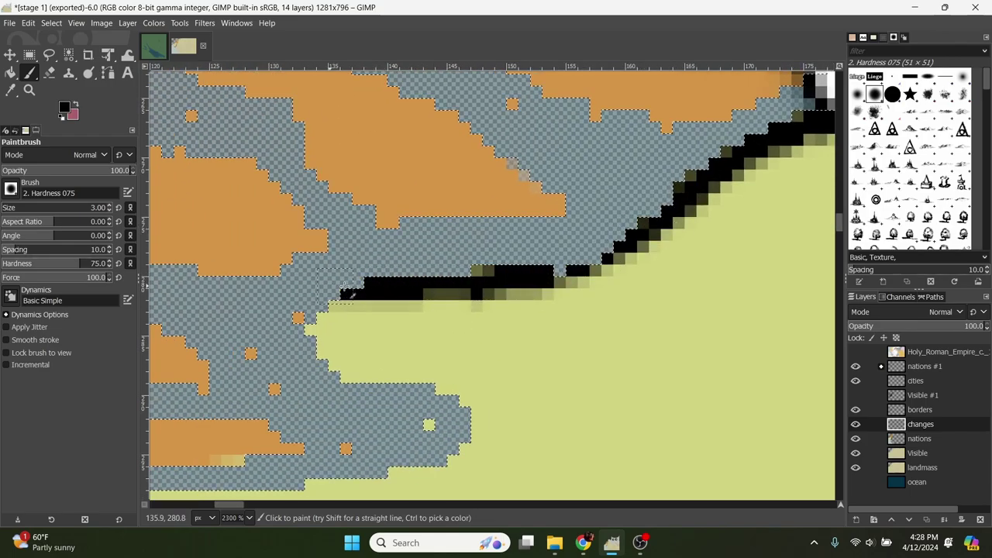
Paint a matching black border along the northern riverbank on the Dutch Republic side, from the estuary eastward.
{"action": "scroll", "coordinate": [345, 294], "scroll_direction": "down", "scroll_amount": 5, "text": "ctrl"}
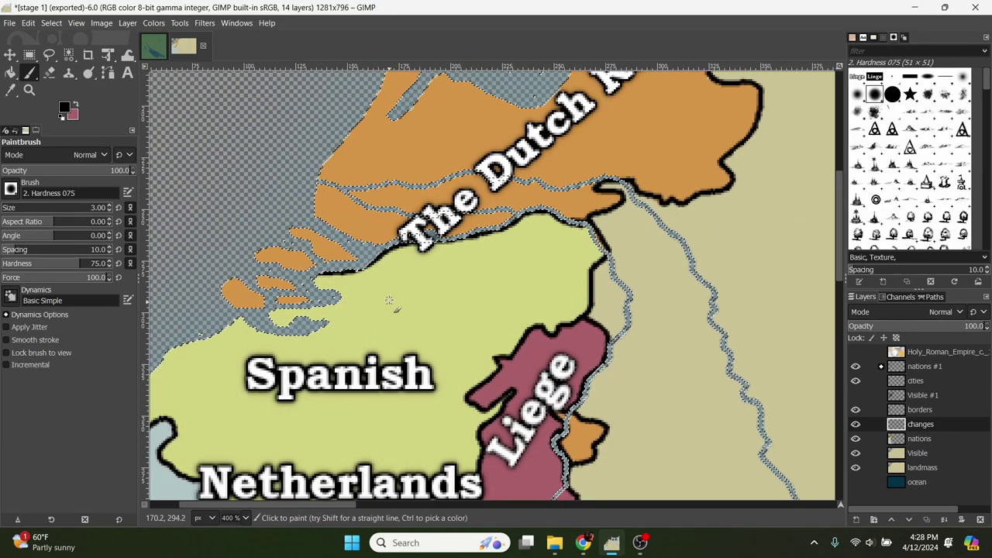
{"action": "scroll", "coordinate": [389, 300], "scroll_direction": "up", "scroll_amount": 3, "text": "ctrl"}
{"action": "left_click_drag", "start_coordinate": [263, 320], "coordinate": [328, 310]}
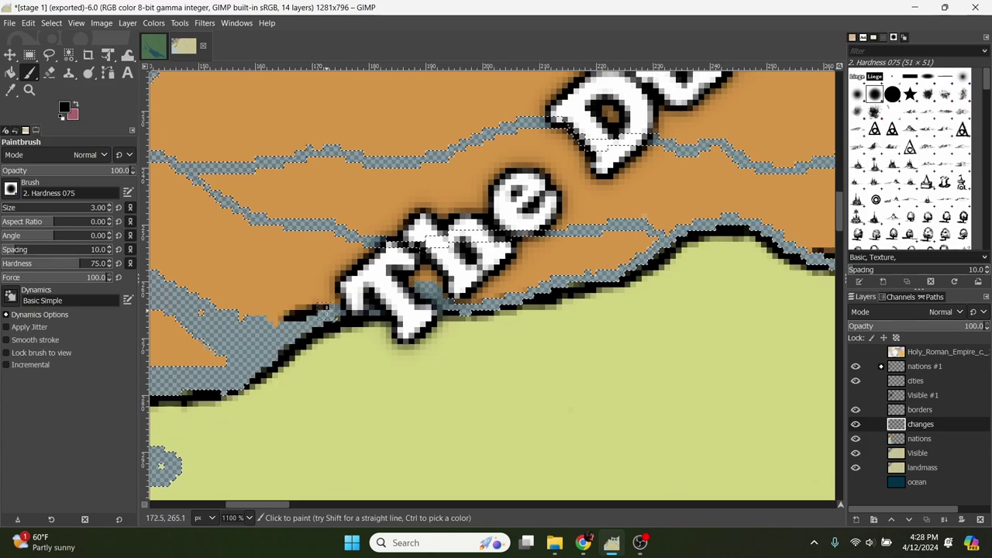
{"action": "mouse_move", "coordinate": [408, 288]}
{"action": "left_mouse_down"}
{"action": "mouse_move", "coordinate": [518, 287]}
{"action": "mouse_move", "coordinate": [629, 253]}
{"action": "mouse_move", "coordinate": [691, 213]}
{"action": "mouse_move", "coordinate": [749, 210]}
{"action": "mouse_move", "coordinate": [802, 245]}
{"action": "left_mouse_up"}
{"action": "scroll", "coordinate": [635, 226], "scroll_direction": "down", "scroll_amount": 4, "text": "ctrl"}
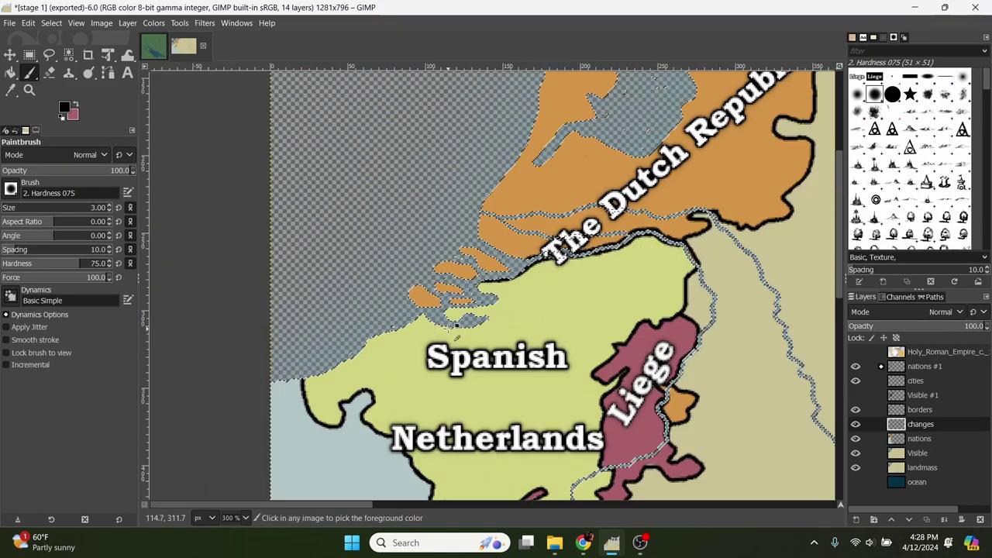
Show the ocean layer again and clear the selection.
{"action": "scroll", "coordinate": [527, 295], "scroll_direction": "down", "scroll_amount": 1, "text": "ctrl"}
{"action": "scroll", "coordinate": [477, 251], "scroll_direction": "up", "scroll_amount": 2, "text": "ctrl"}
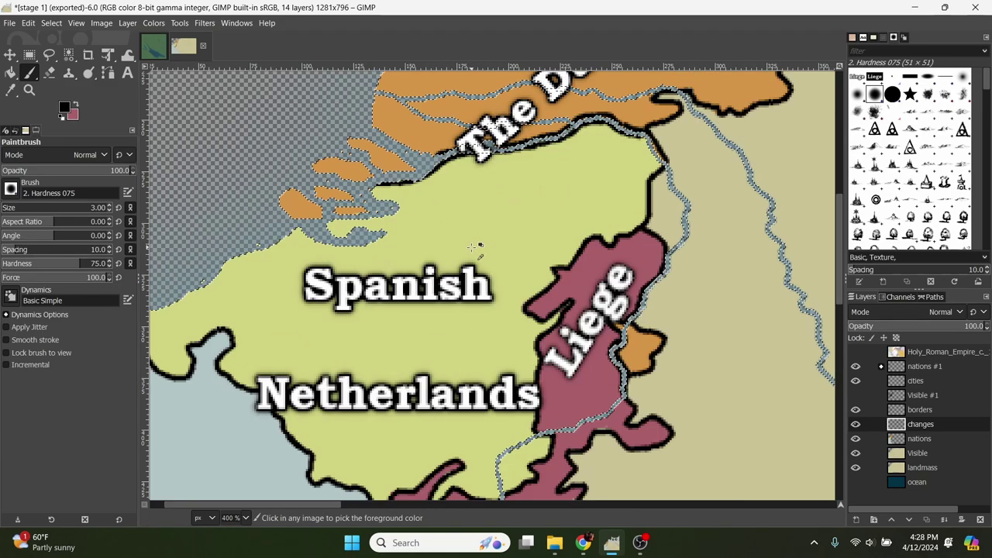
{"action": "left_click", "coordinate": [856, 482]}
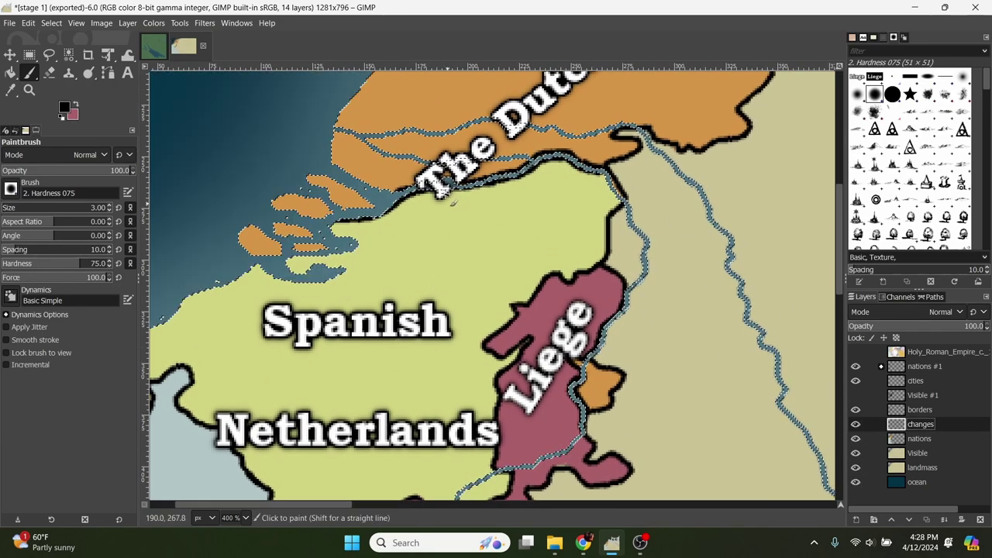
{"action": "scroll", "coordinate": [580, 286], "scroll_direction": "down", "scroll_amount": 2, "text": "ctrl"}
{"action": "scroll", "coordinate": [579, 287], "scroll_direction": "up", "scroll_amount": 1}
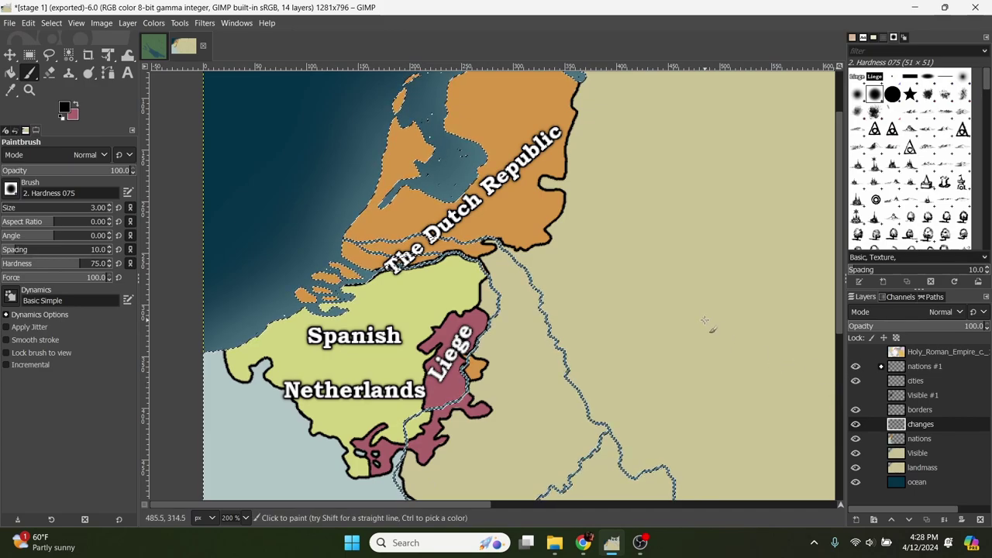
{"action": "key", "text": "ctrl+shift+a"}
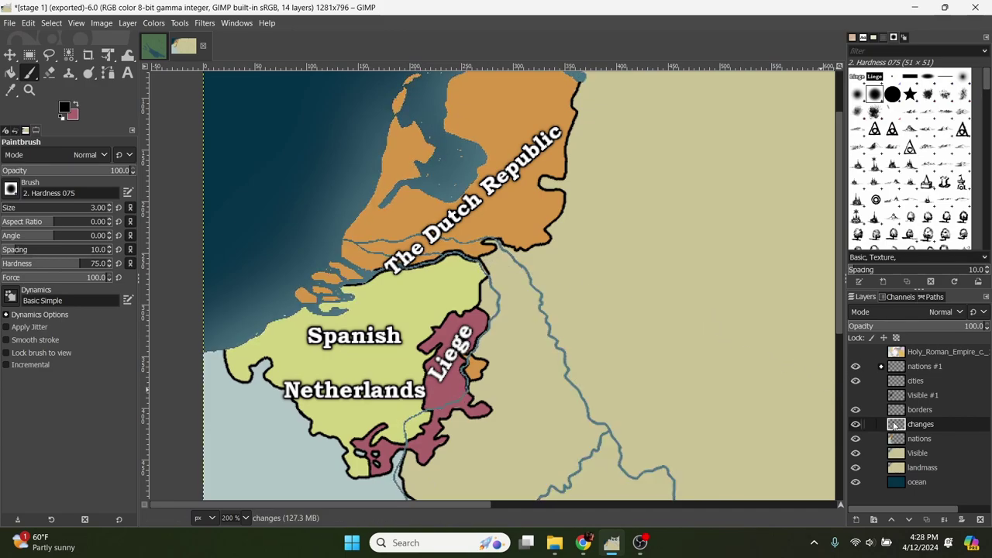
Compare the map with and without the Visible #1 shadow layer.
{"action": "left_click", "coordinate": [856, 395]}
{"action": "left_click", "coordinate": [856, 395]}
{"action": "left_click", "coordinate": [856, 396]}
{"action": "left_click", "coordinate": [856, 396]}
{"action": "left_click", "coordinate": [856, 396]}
{"action": "left_click", "coordinate": [855, 395]}
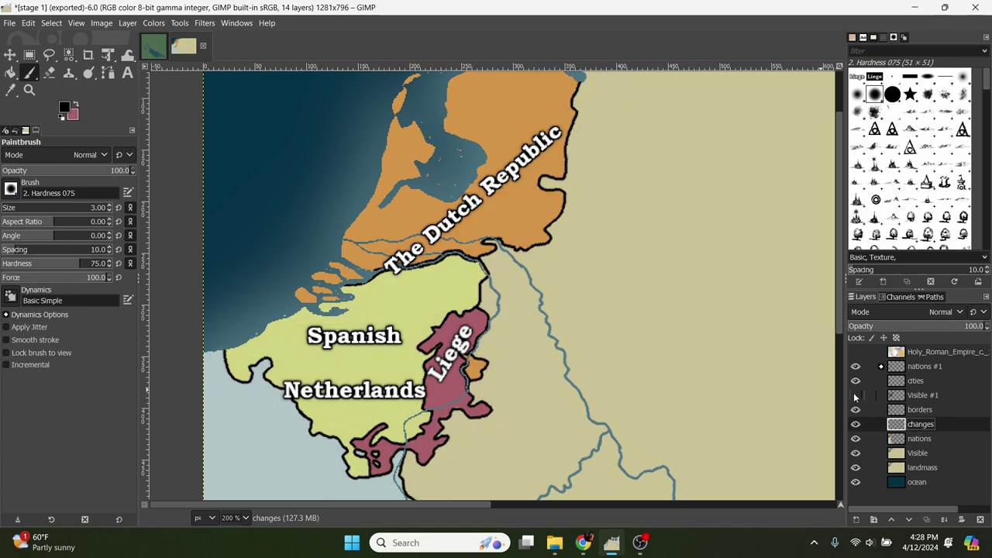
Select the borders layer, hide all other layers, and create a new layer from the visible borders.
{"action": "left_click", "coordinate": [892, 410]}
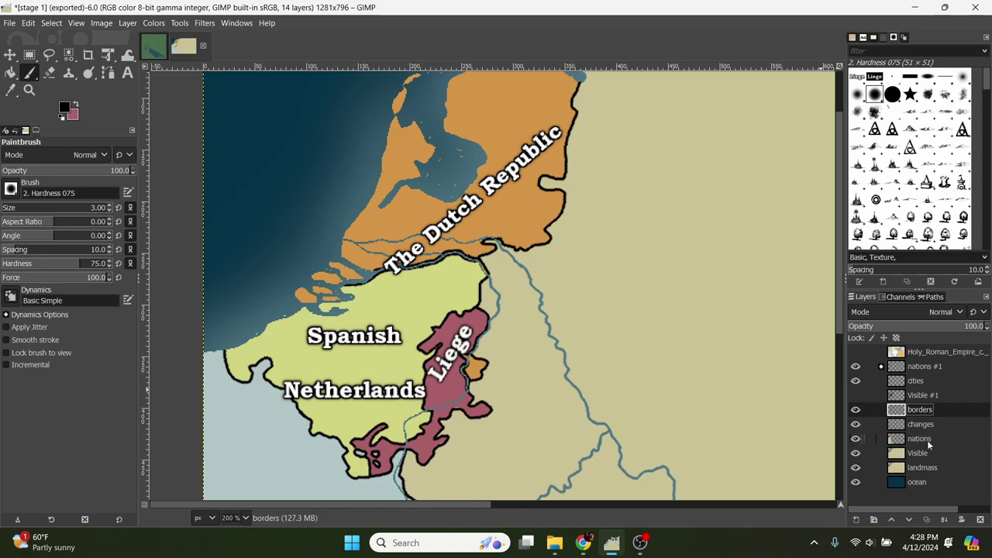
{"action": "left_click", "coordinate": [856, 368]}
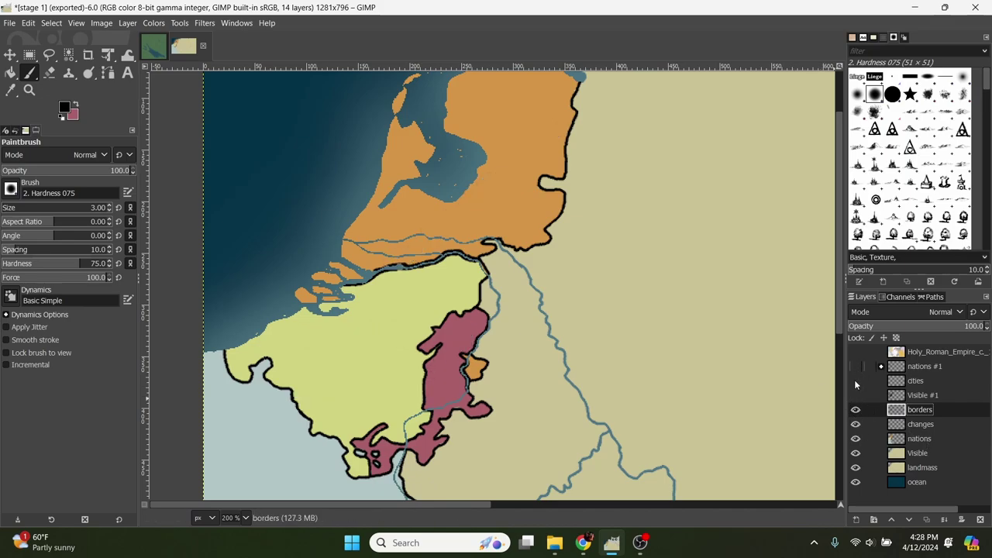
{"action": "left_click_drag", "start_coordinate": [856, 424], "coordinate": [856, 489]}
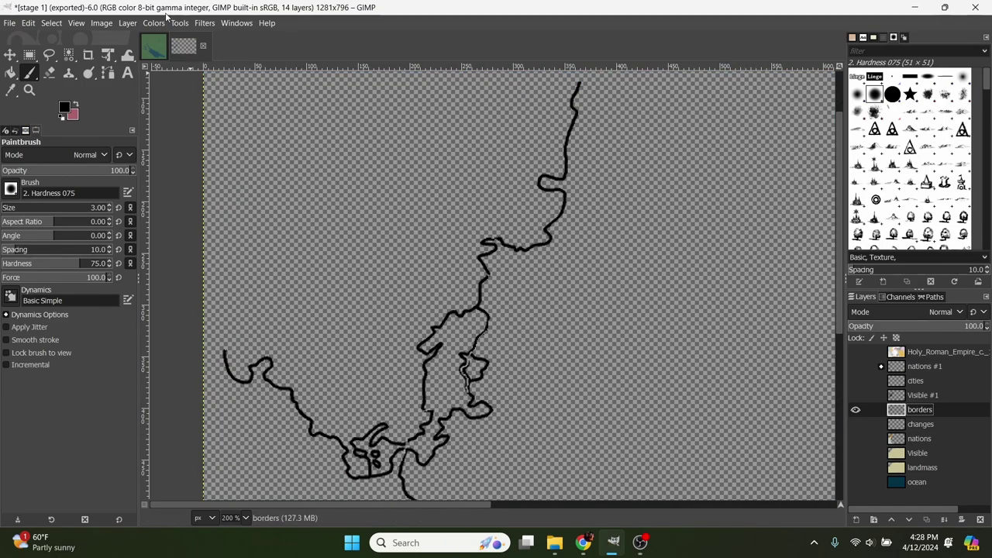
{"action": "left_click", "coordinate": [127, 22]}
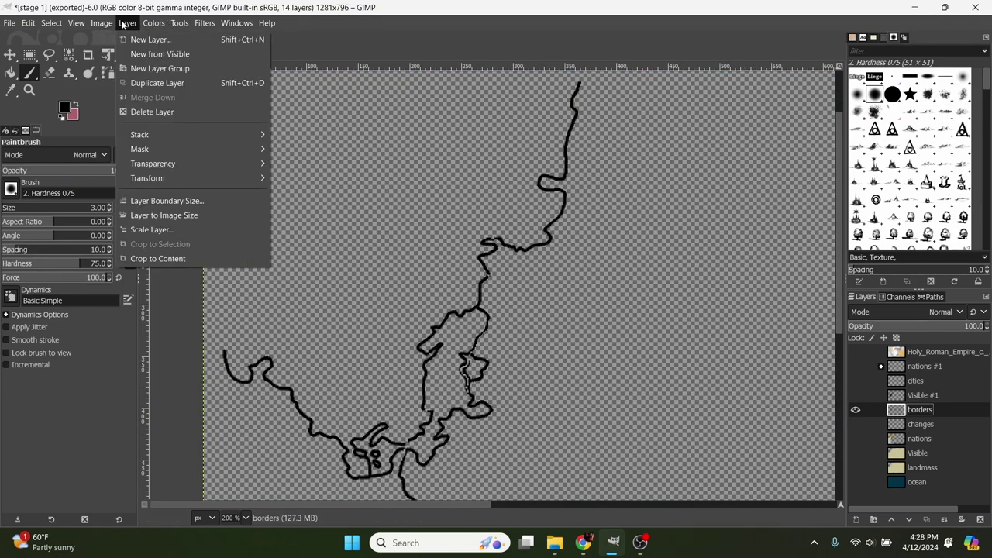
{"action": "left_click", "coordinate": [147, 54]}
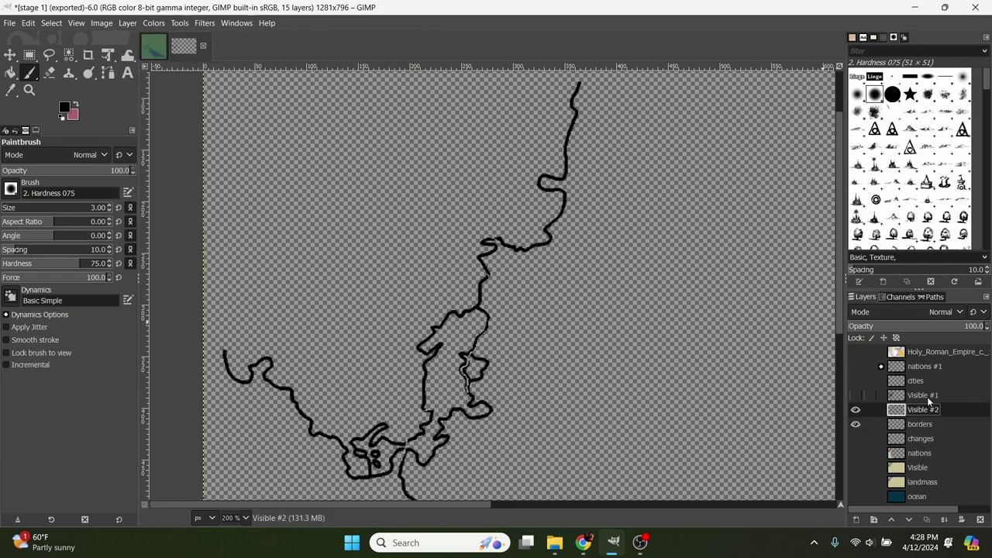
Show the map, ocean, cities and nations #1 layers again, leaving Visible #1 and the Holy Roman Empire reference hidden.
{"action": "left_click", "coordinate": [856, 438]}
{"action": "left_click", "coordinate": [856, 453]}
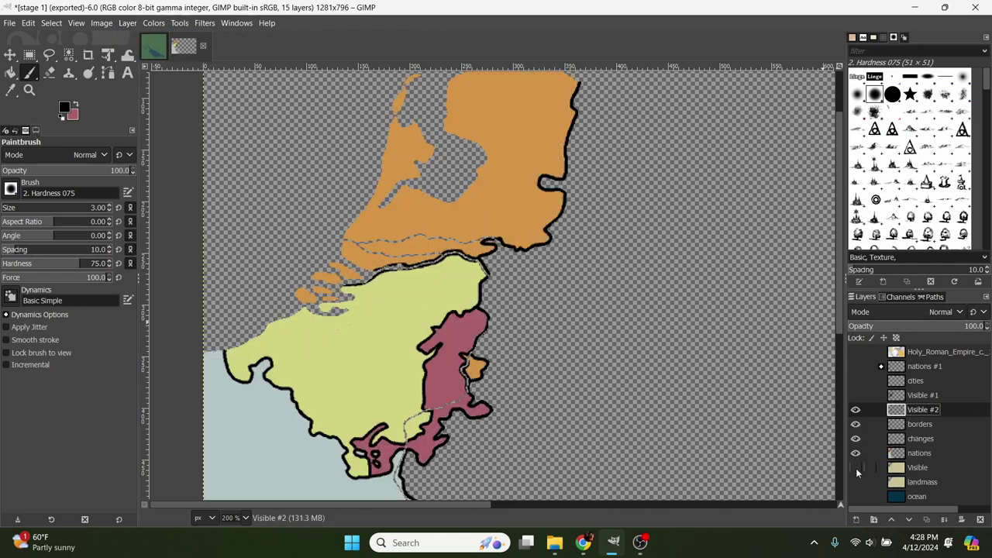
{"action": "left_click", "coordinate": [857, 468]}
{"action": "left_click", "coordinate": [857, 497]}
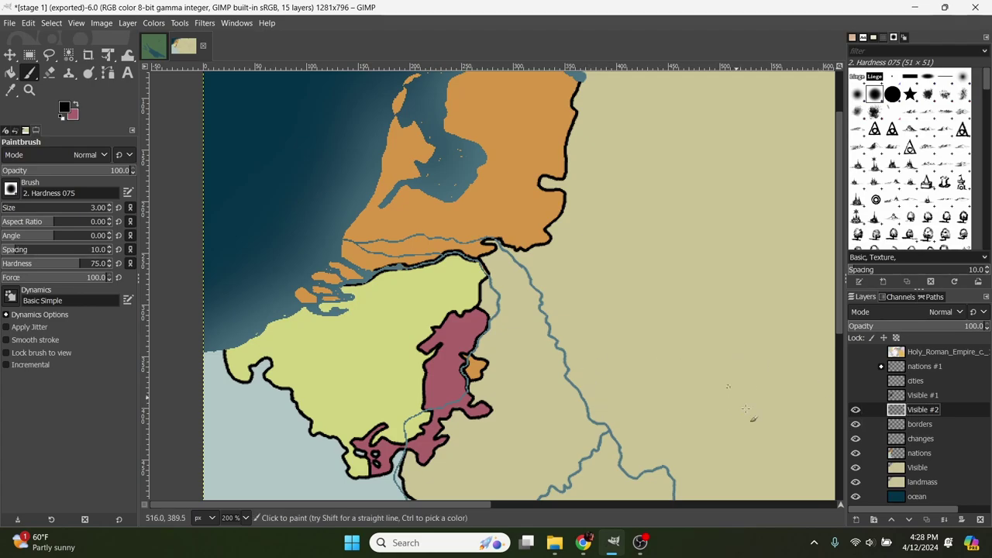
{"action": "left_click", "coordinate": [857, 397]}
{"action": "left_click", "coordinate": [857, 397]}
{"action": "left_click", "coordinate": [856, 366]}
{"action": "left_click", "coordinate": [856, 352]}
{"action": "left_click", "coordinate": [856, 352]}
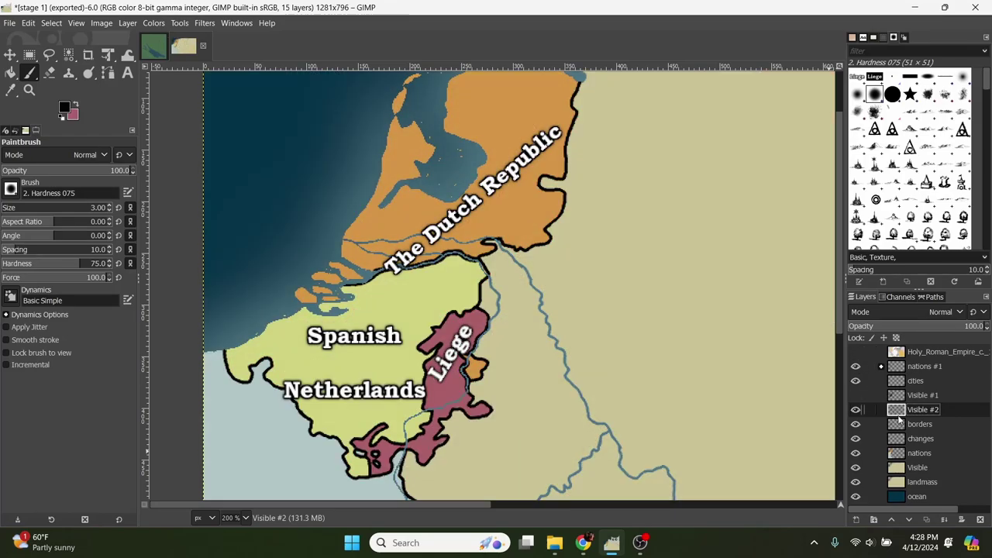
{"action": "scroll", "coordinate": [594, 308], "scroll_direction": "up", "scroll_amount": 2}
{"action": "scroll", "coordinate": [594, 307], "scroll_direction": "left", "scroll_amount": 1}
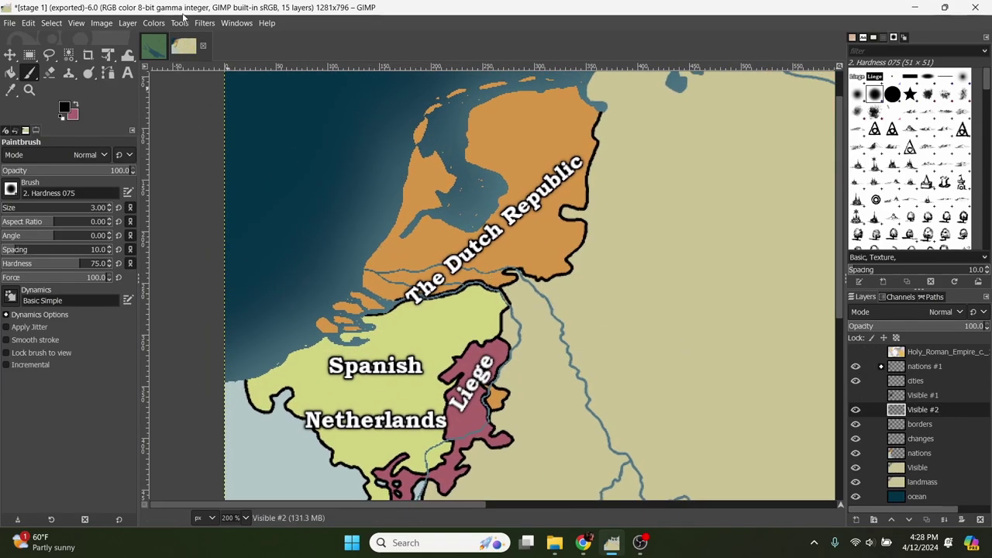
{"action": "left_click", "coordinate": [205, 23]}
{"action": "mouse_move", "coordinate": [248, 151]}
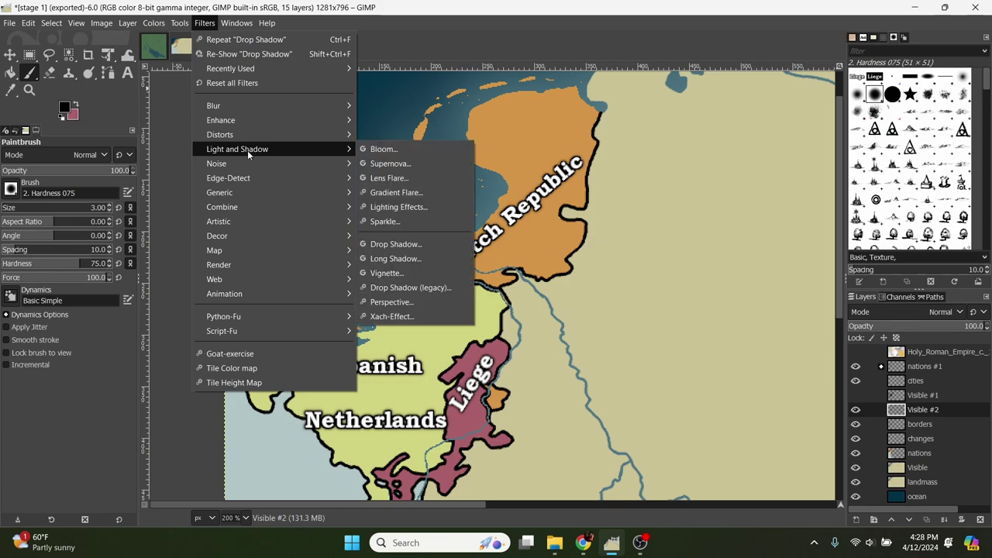
{"action": "left_click", "coordinate": [392, 244]}
{"action": "scroll", "coordinate": [666, 217], "scroll_direction": "down", "scroll_amount": 2}
{"action": "scroll", "coordinate": [667, 218], "scroll_direction": "right", "scroll_amount": 1}
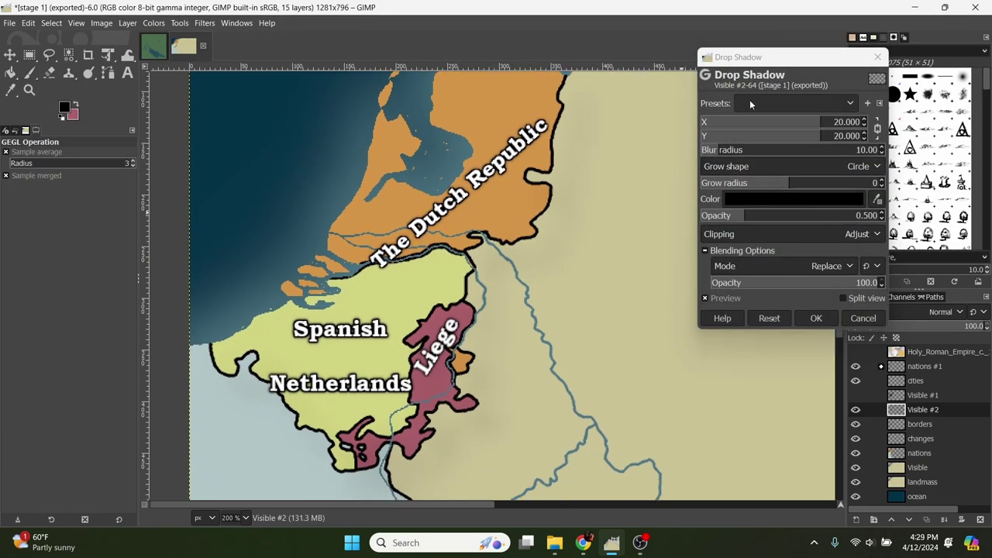
{"action": "left_click", "coordinate": [783, 105]}
{"action": "left_click", "coordinate": [784, 104]}
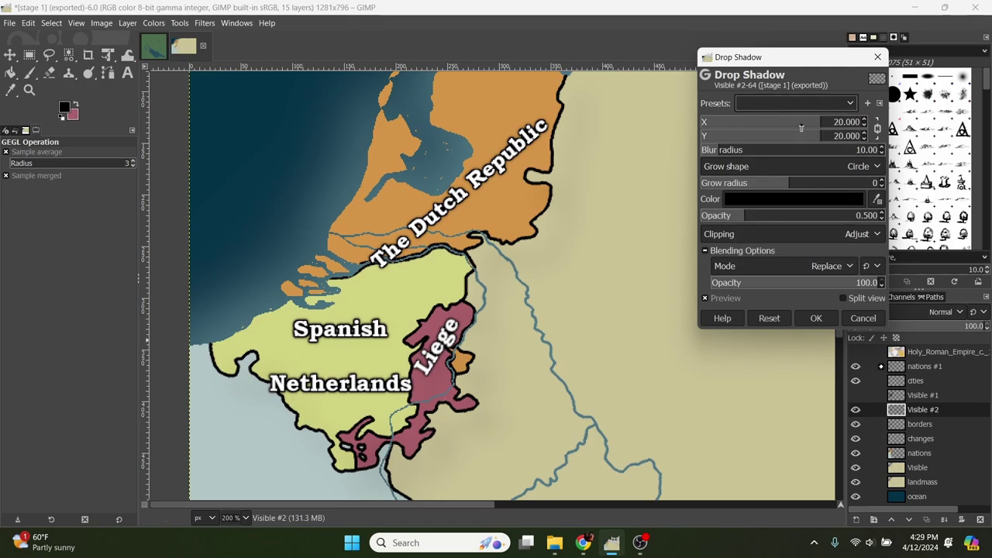
{"action": "left_click", "coordinate": [799, 103]}
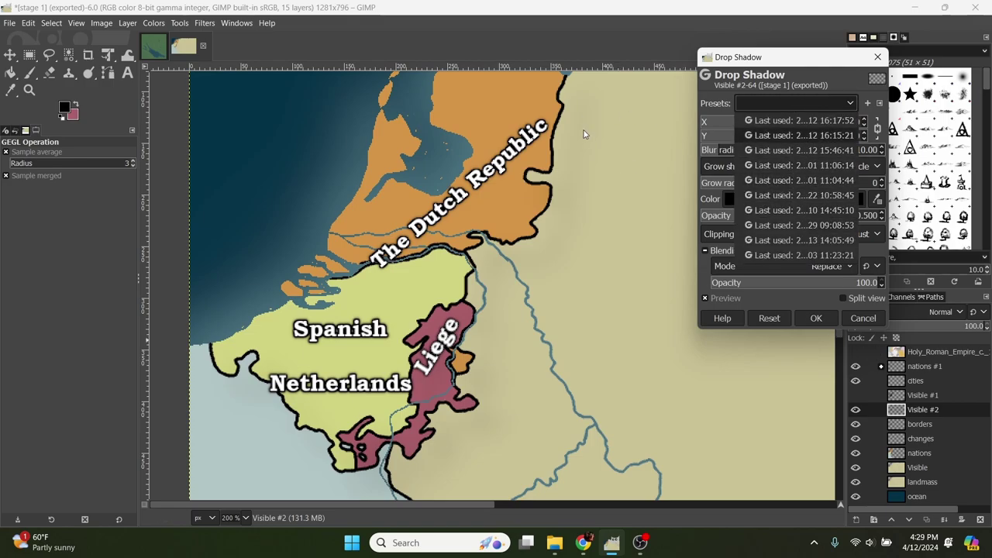
{"action": "left_click", "coordinate": [770, 62]}
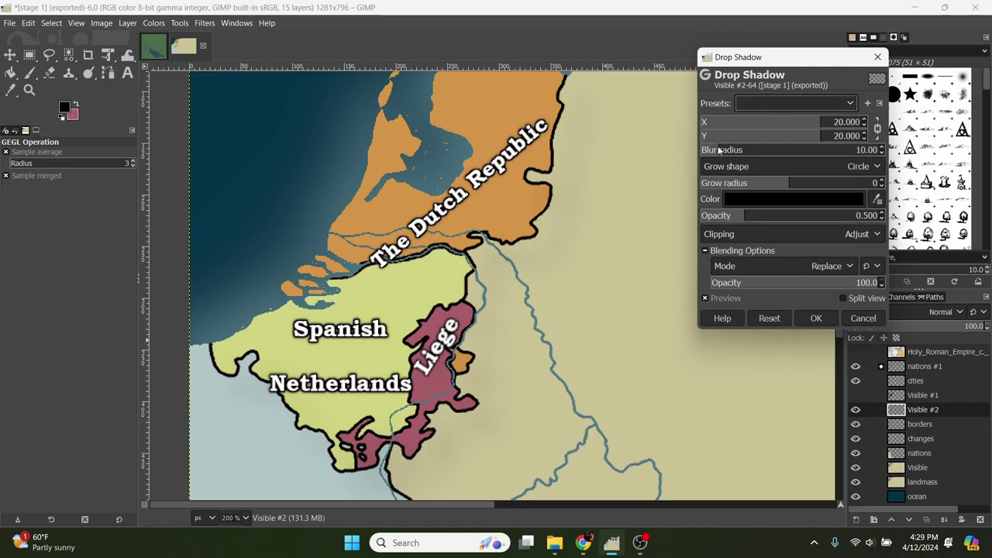
{"action": "left_click", "coordinate": [863, 318]}
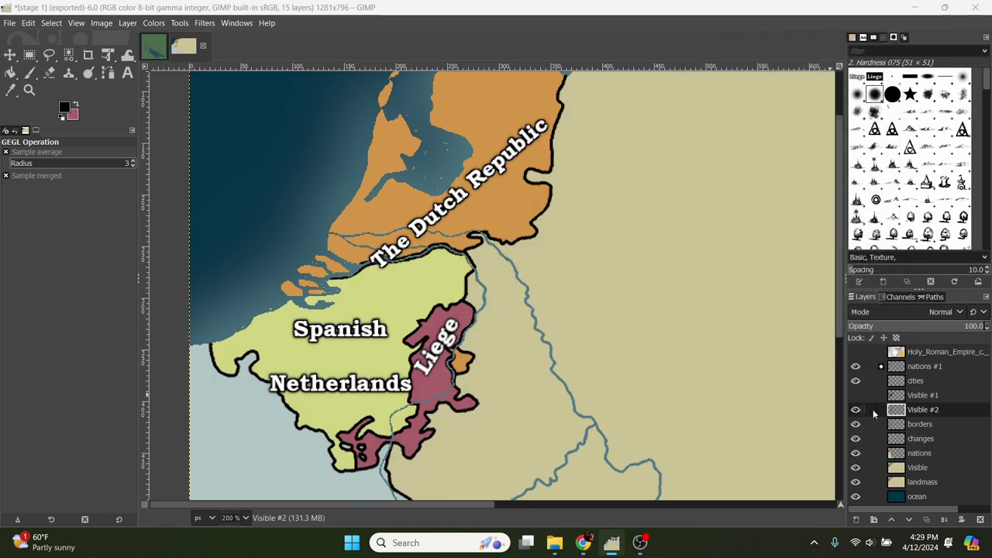
Make Visible #1 the active layer and switch the visibility of Visible #1 and Visible #2 to compare them.
{"action": "left_click", "coordinate": [856, 410]}
{"action": "left_click", "coordinate": [890, 397]}
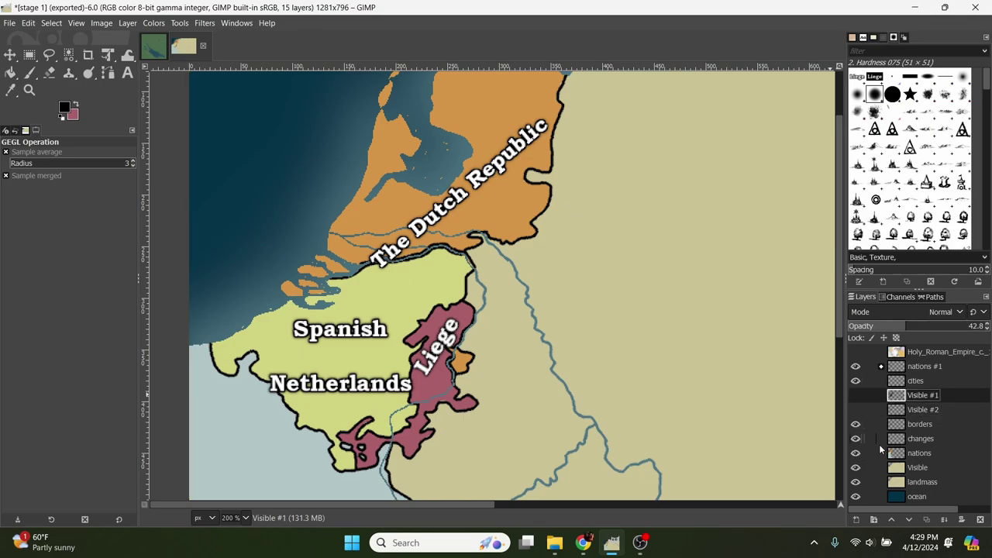
{"action": "left_click_drag", "start_coordinate": [589, 313], "coordinate": [627, 387]}
{"action": "left_click_drag", "start_coordinate": [551, 450], "coordinate": [620, 340]}
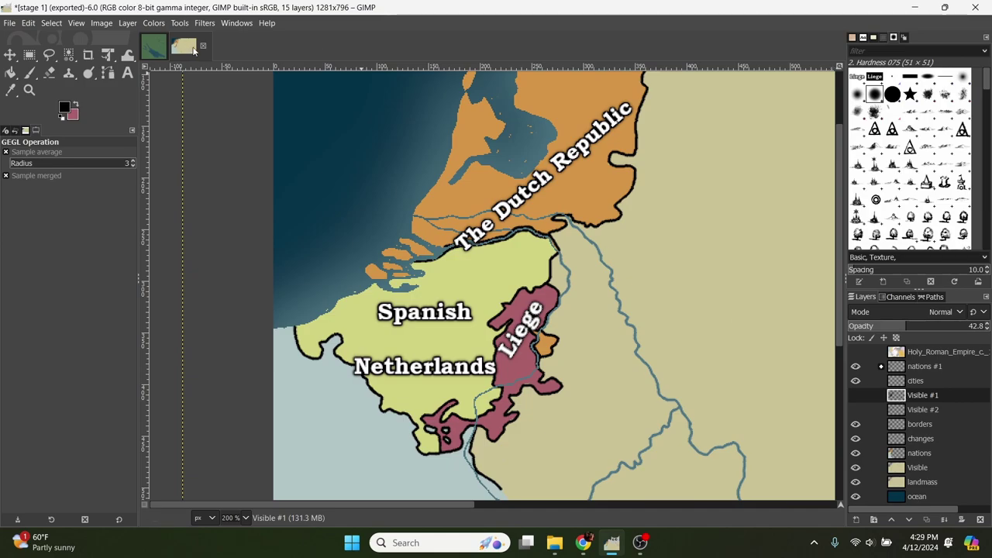
{"action": "left_click", "coordinate": [856, 396]}
{"action": "left_click", "coordinate": [856, 397]}
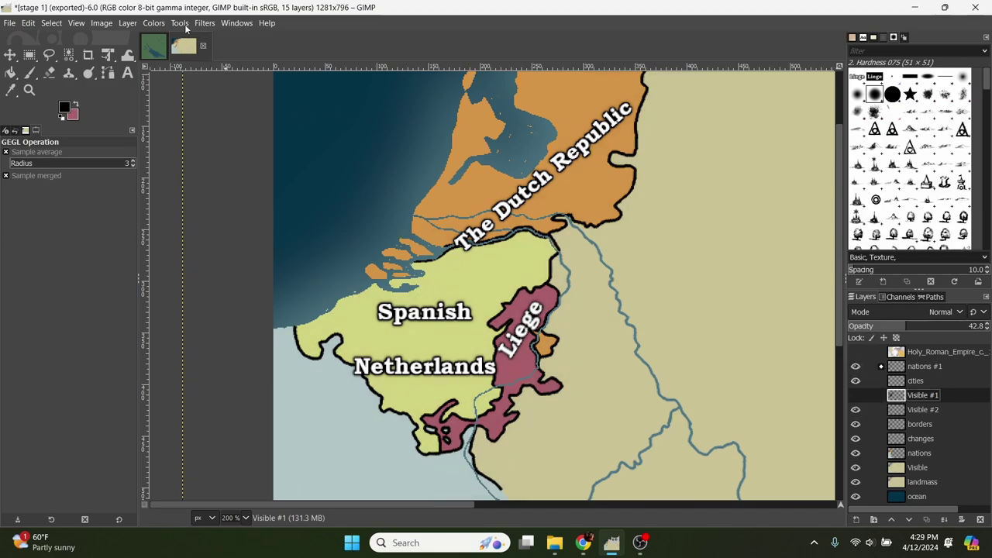
Try to apply a Drop Shadow to the hidden Visible #1 layer, and check that layer's existing shadow.
{"action": "left_click", "coordinate": [197, 23]}
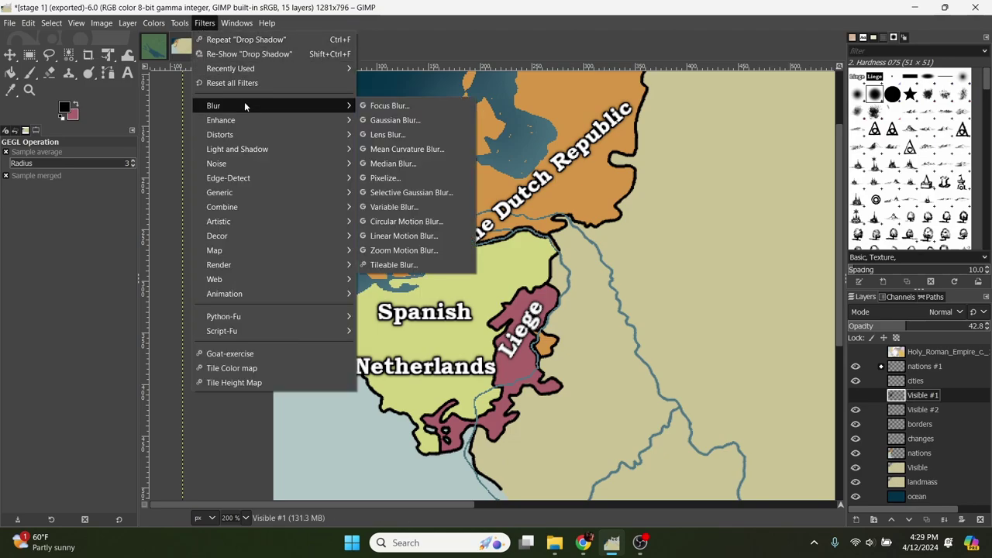
{"action": "mouse_move", "coordinate": [251, 152]}
{"action": "left_click", "coordinate": [421, 247]}
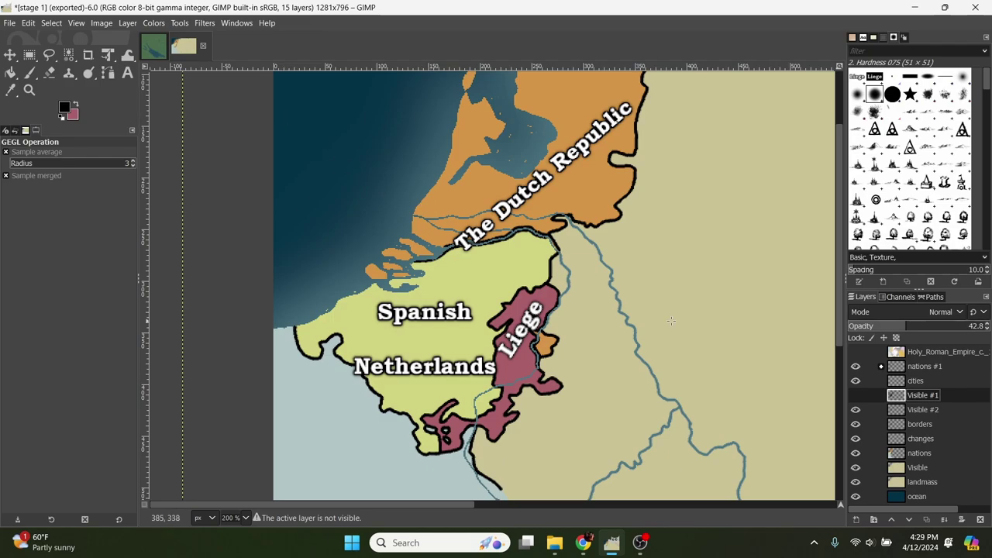
{"action": "left_click", "coordinate": [856, 395]}
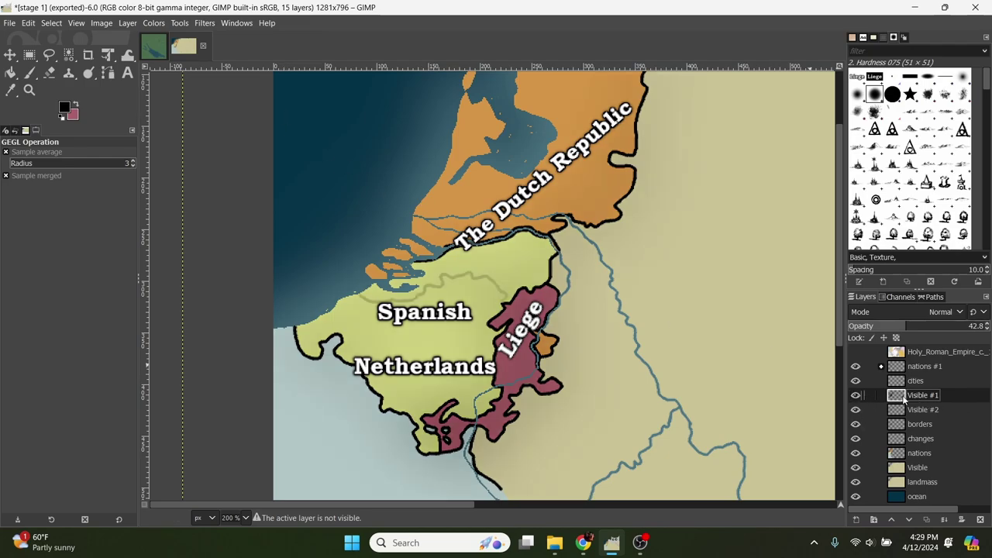
{"action": "left_click", "coordinate": [856, 396]}
Start a Drop Shadow on the Visible #2 layer and set its X and Y offsets to 0.
{"action": "left_click", "coordinate": [906, 410]}
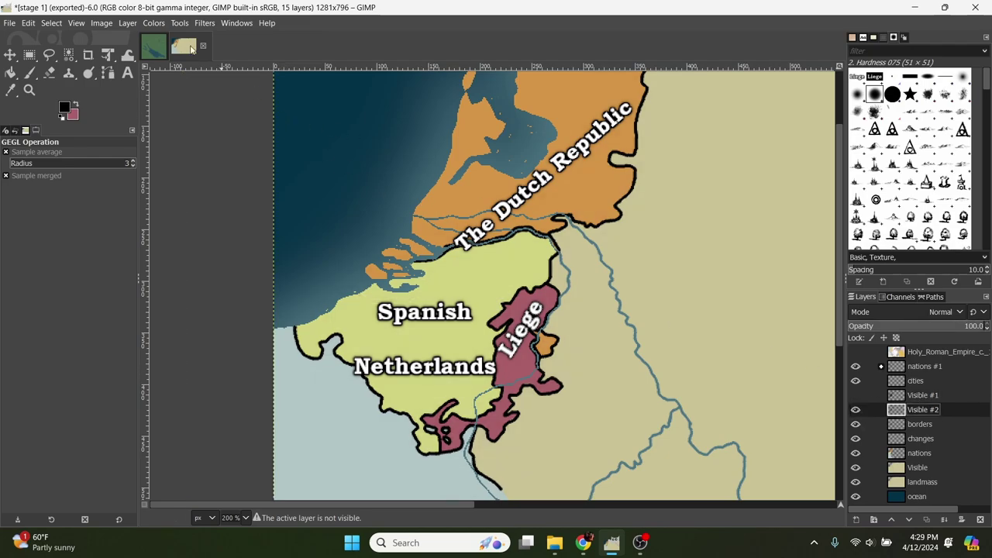
{"action": "left_click", "coordinate": [208, 26]}
{"action": "mouse_move", "coordinate": [333, 148]}
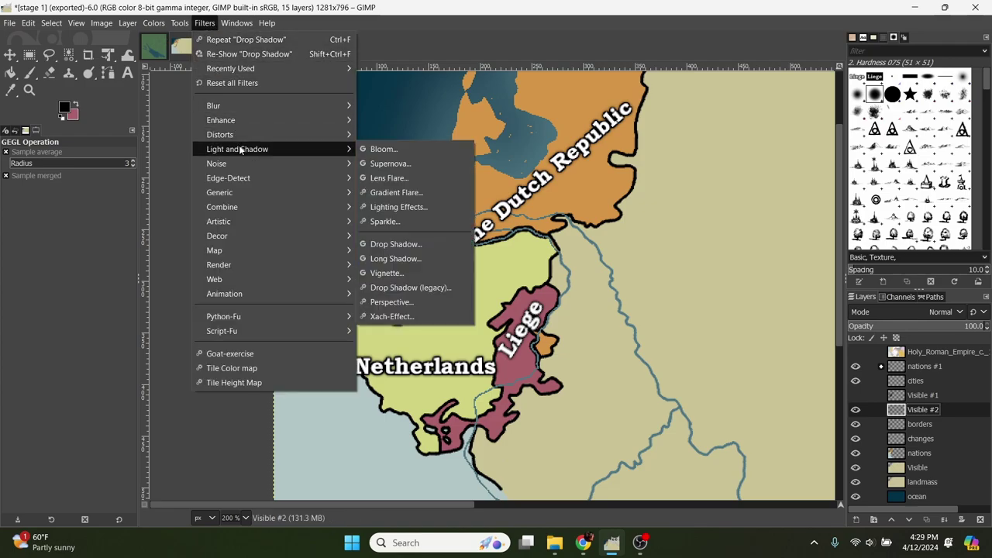
{"action": "left_click", "coordinate": [396, 244]}
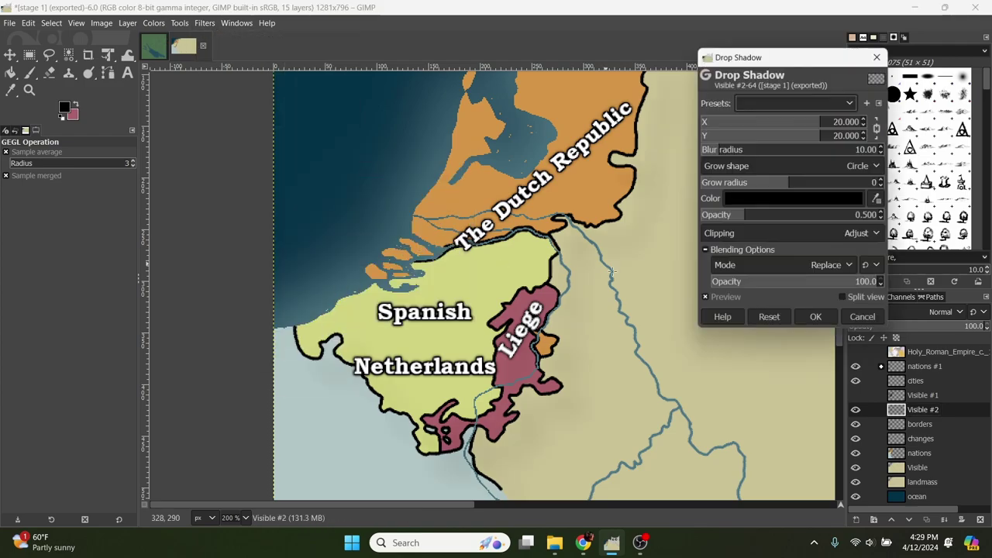
{"action": "double_click", "coordinate": [839, 138]}
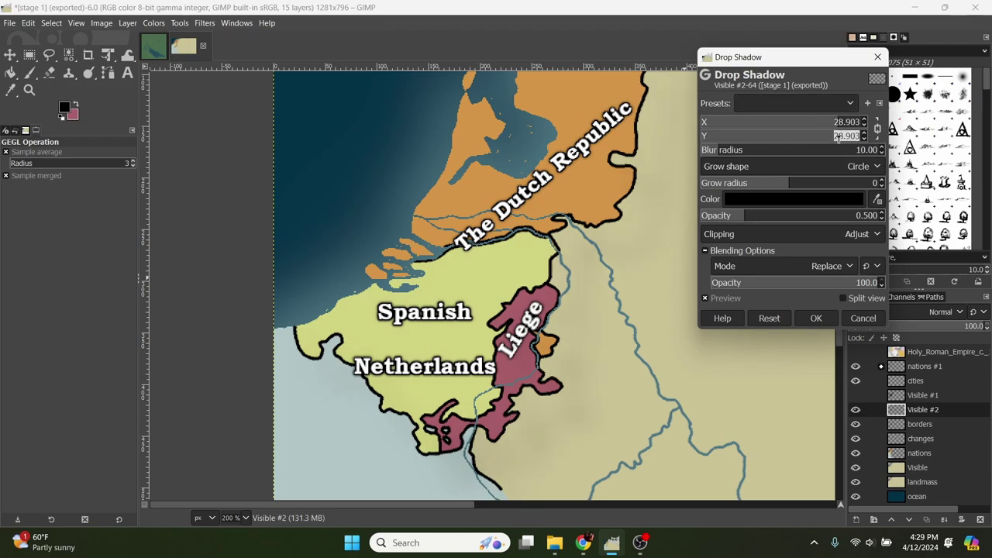
{"action": "type", "text": "0"}
{"action": "key", "text": "Return"}
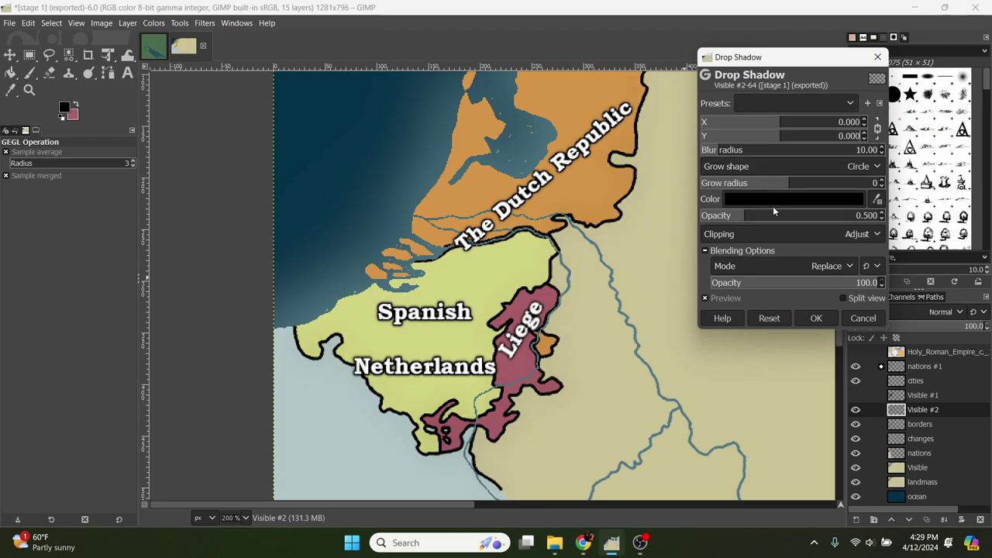
Set the shadow's opacity to 2.000 and blur radius to about 20.77, adjust the grow radius, and apply the Drop Shadow.
{"action": "left_click_drag", "start_coordinate": [777, 214], "coordinate": [916, 220]}
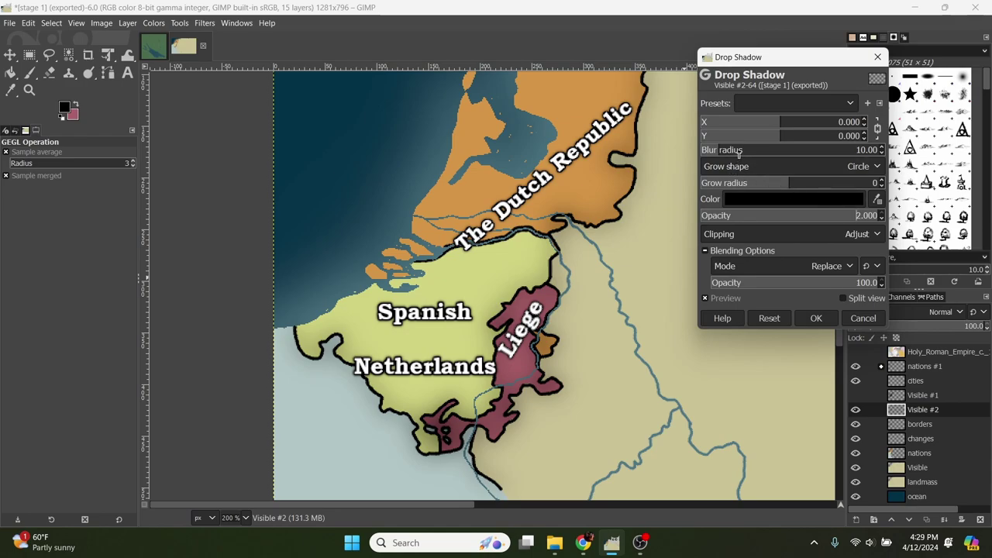
{"action": "left_click_drag", "start_coordinate": [722, 151], "coordinate": [727, 152]}
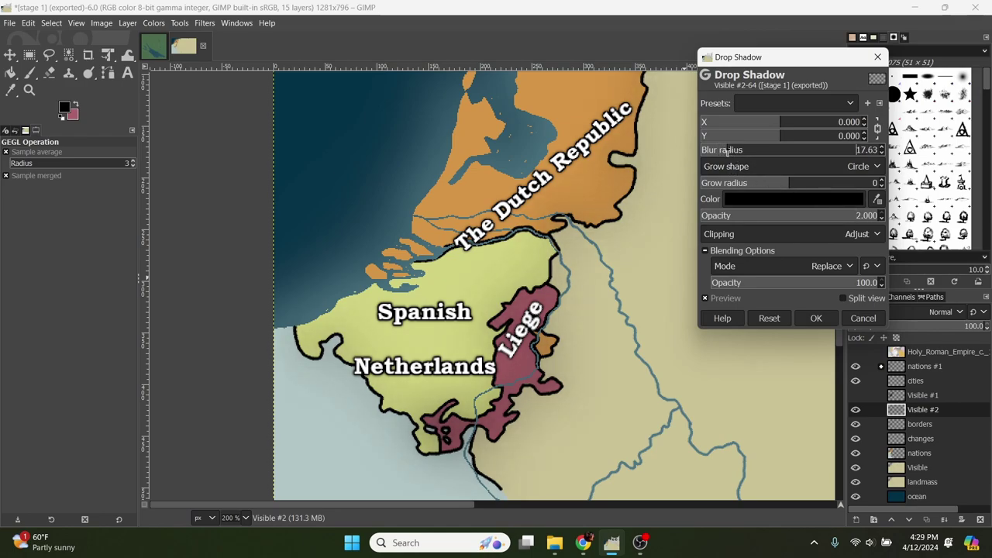
{"action": "left_click_drag", "start_coordinate": [788, 186], "coordinate": [816, 187]}
{"action": "left_click", "coordinate": [803, 185]}
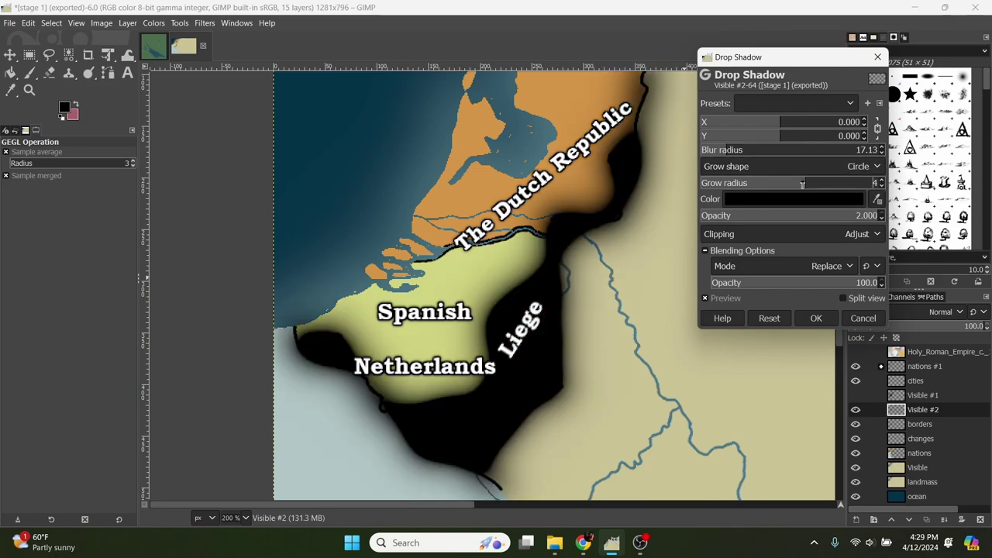
{"action": "left_click_drag", "start_coordinate": [798, 186], "coordinate": [796, 186]}
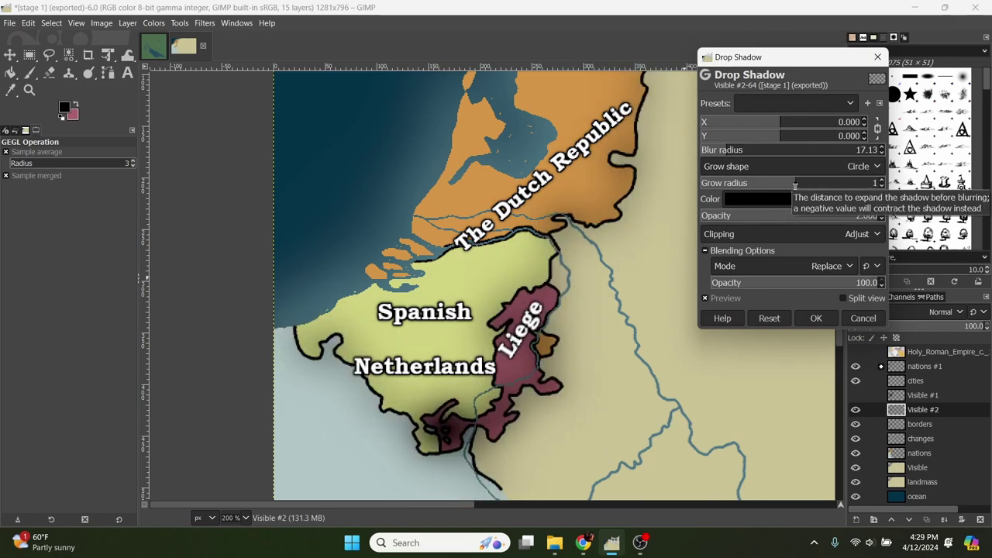
{"action": "mouse_move", "coordinate": [735, 156]}
{"action": "left_mouse_down"}
{"action": "mouse_move", "coordinate": [744, 155]}
{"action": "mouse_move", "coordinate": [730, 159]}
{"action": "left_mouse_up"}
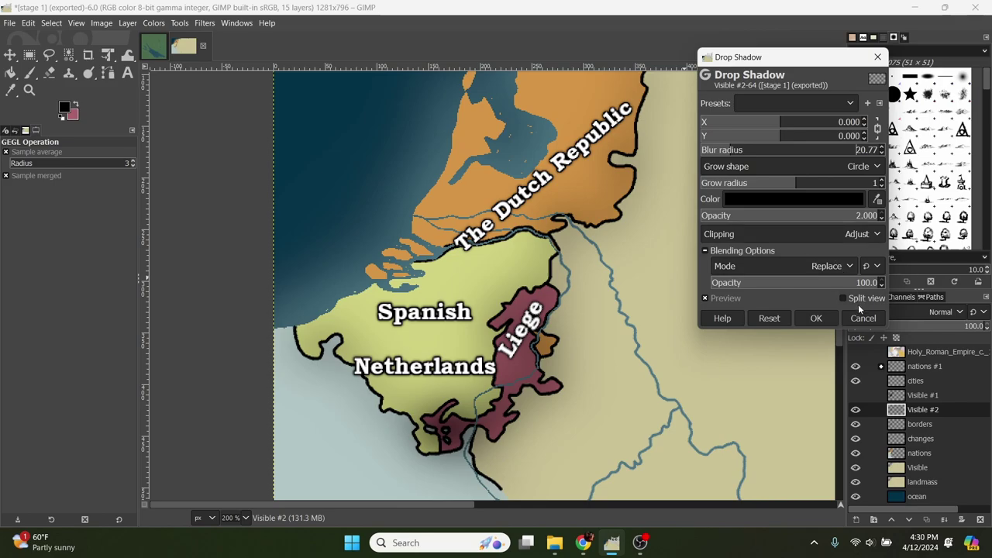
{"action": "left_click", "coordinate": [881, 182]}
{"action": "left_click", "coordinate": [815, 319]}
Reduce the Visible #2 layer's opacity to 58 and switch Visible #1 and Visible #2 on and off to compare their shadows.
{"action": "left_click", "coordinate": [912, 329]}
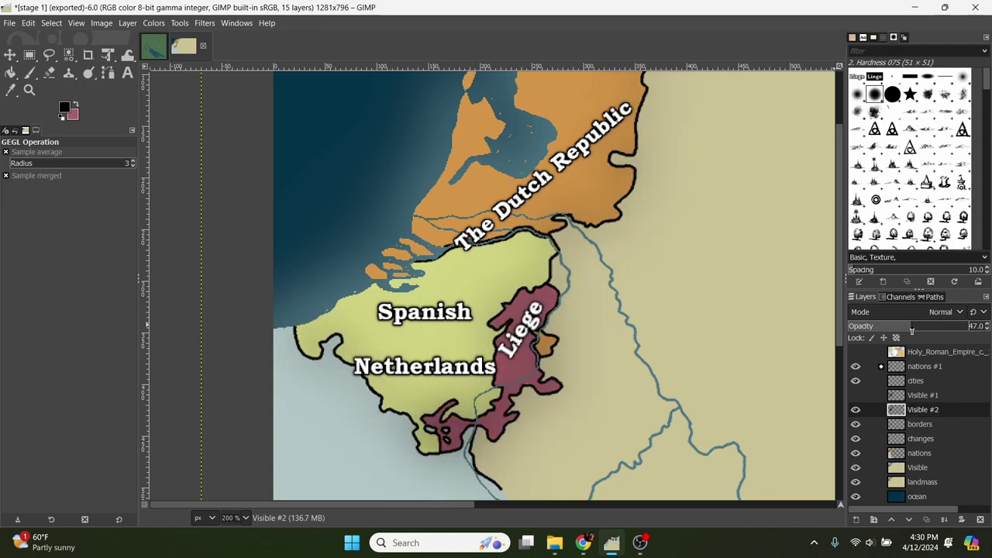
{"action": "left_click", "coordinate": [927, 327]}
{"action": "left_click", "coordinate": [856, 396]}
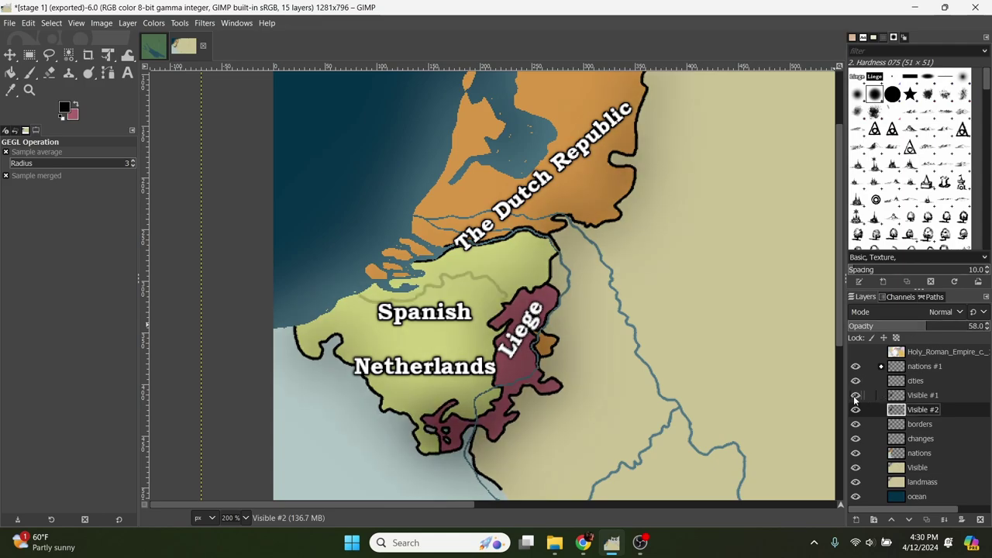
{"action": "left_click", "coordinate": [906, 397]}
{"action": "left_click", "coordinate": [904, 410]}
{"action": "left_click", "coordinate": [899, 397]}
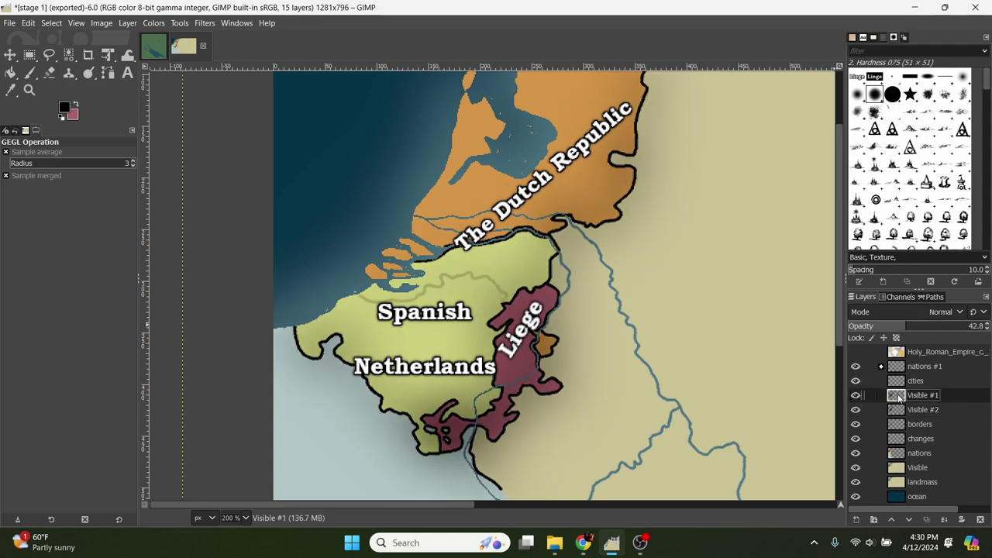
{"action": "left_click", "coordinate": [856, 396]}
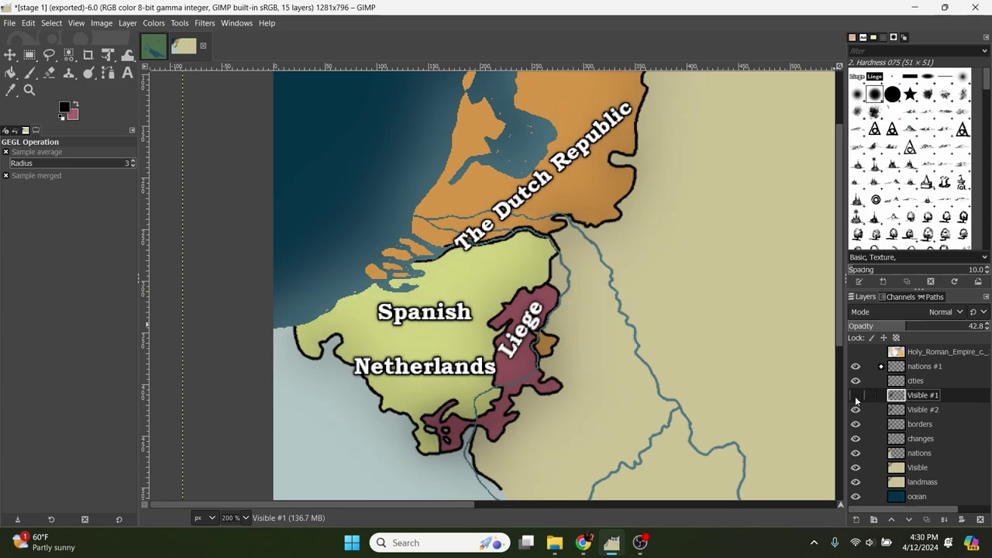
{"action": "left_click", "coordinate": [856, 410]}
{"action": "left_click", "coordinate": [856, 397]}
{"action": "left_click", "coordinate": [855, 396]}
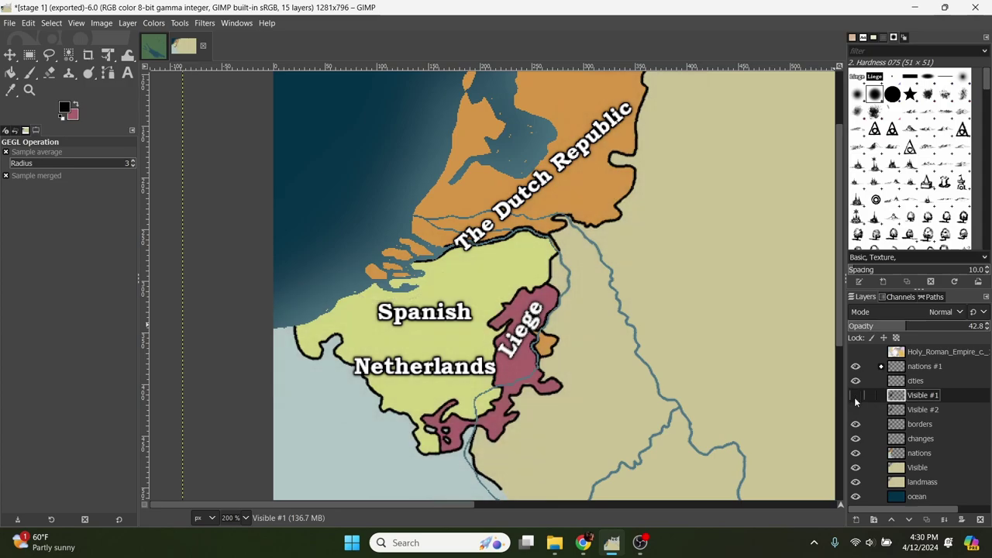
Show Visible #2 with Visible #1 hidden, check its shadow by toggling its visibility, and set its layer opacity to 40.2.
{"action": "left_click", "coordinate": [856, 409]}
{"action": "left_click", "coordinate": [923, 409]}
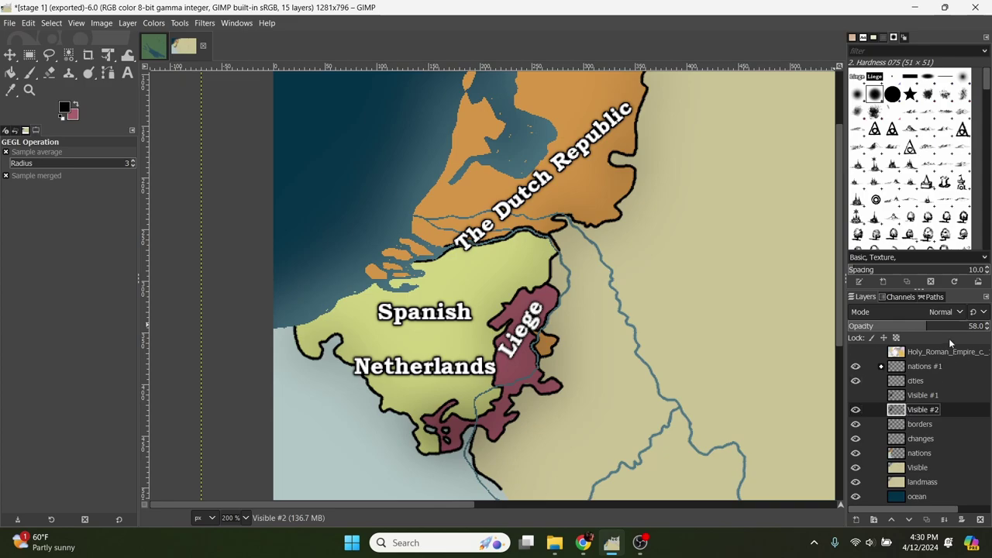
{"action": "left_click", "coordinate": [918, 329]}
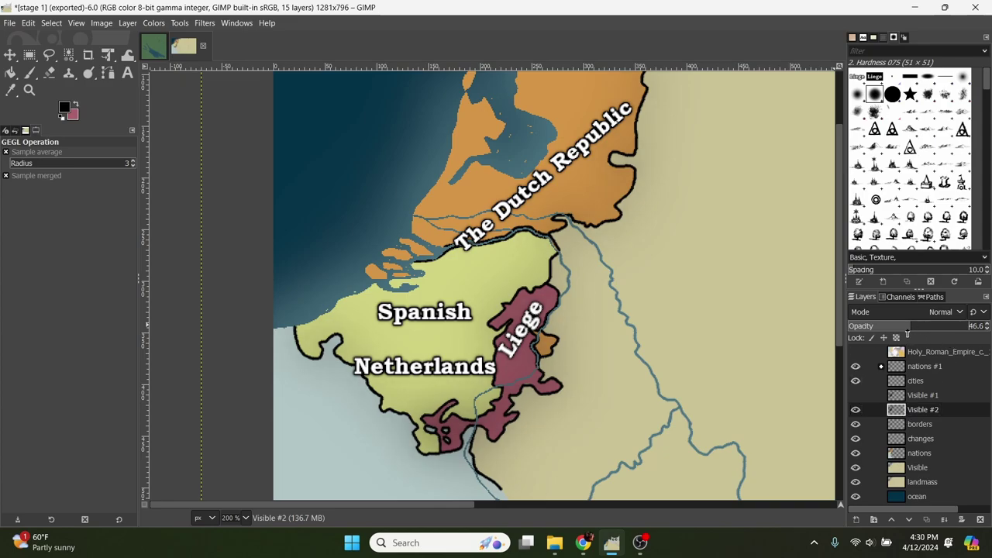
{"action": "left_click", "coordinate": [856, 411]}
{"action": "left_click", "coordinate": [856, 397]}
{"action": "left_click", "coordinate": [857, 397]}
{"action": "left_click", "coordinate": [856, 411]}
{"action": "left_click", "coordinate": [856, 410]}
{"action": "left_click", "coordinate": [856, 408]}
{"action": "left_click", "coordinate": [856, 407]}
{"action": "left_click", "coordinate": [856, 406]}
{"action": "left_click", "coordinate": [856, 403]}
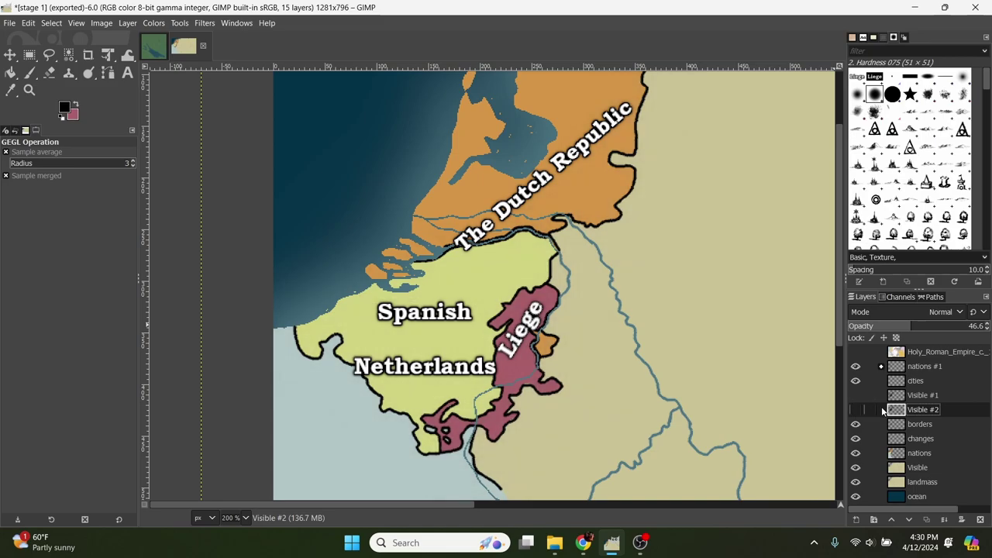
{"action": "left_click", "coordinate": [856, 409]}
{"action": "left_click", "coordinate": [903, 326]}
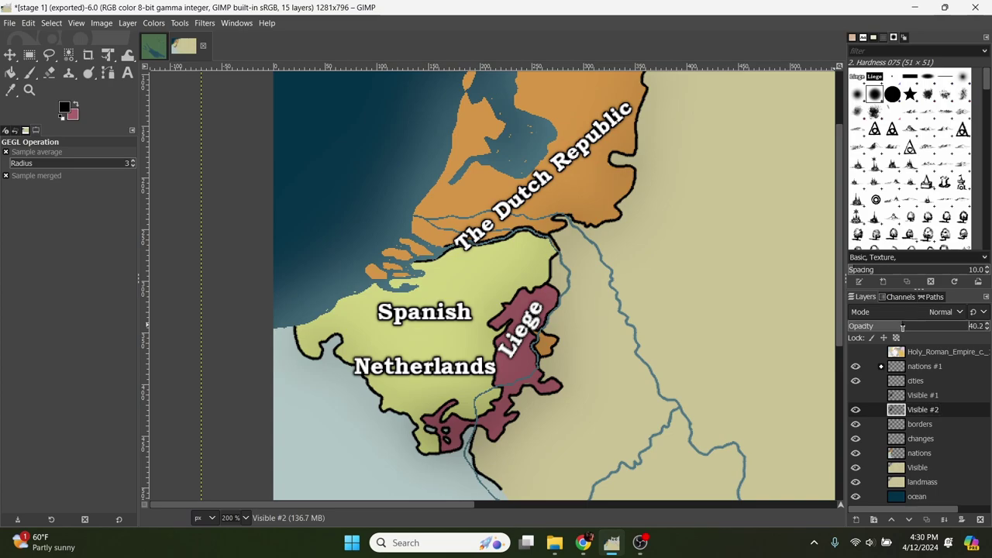
Export the map to the Desktop as stage 2.png with the default PNG options.
{"action": "left_click_drag", "start_coordinate": [703, 314], "coordinate": [688, 301]}
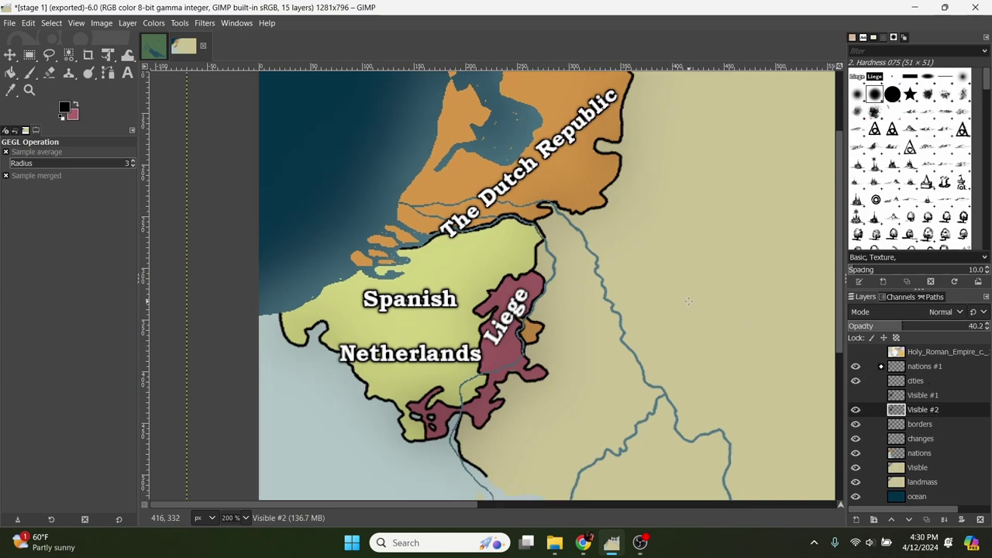
{"action": "scroll", "coordinate": [673, 299], "scroll_direction": "down", "scroll_amount": 1, "text": "ctrl"}
{"action": "scroll", "coordinate": [621, 295], "scroll_direction": "right", "scroll_amount": 1}
{"action": "scroll", "coordinate": [620, 294], "scroll_direction": "down", "scroll_amount": 1}
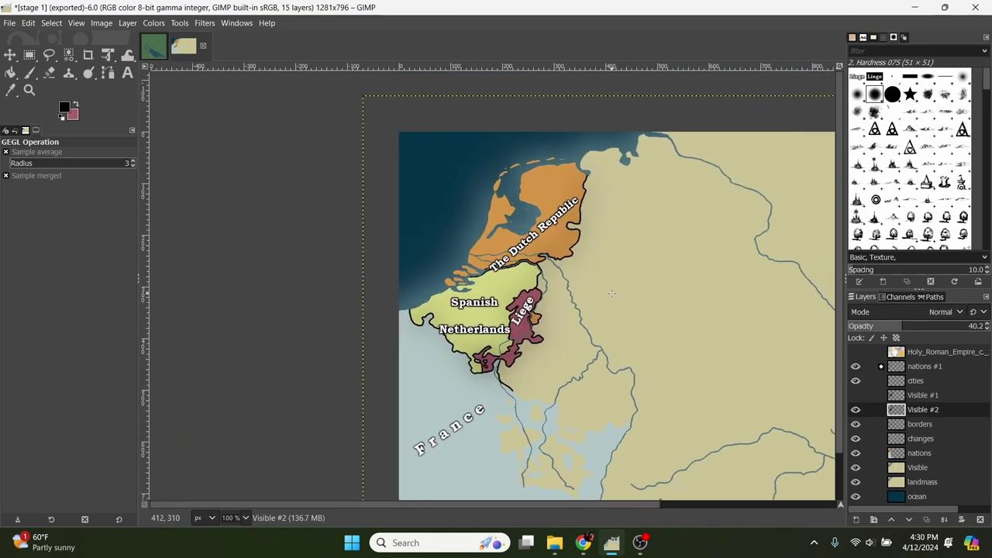
{"action": "scroll", "coordinate": [609, 305], "scroll_direction": "down", "scroll_amount": 2}
{"action": "scroll", "coordinate": [610, 306], "scroll_direction": "right", "scroll_amount": 4}
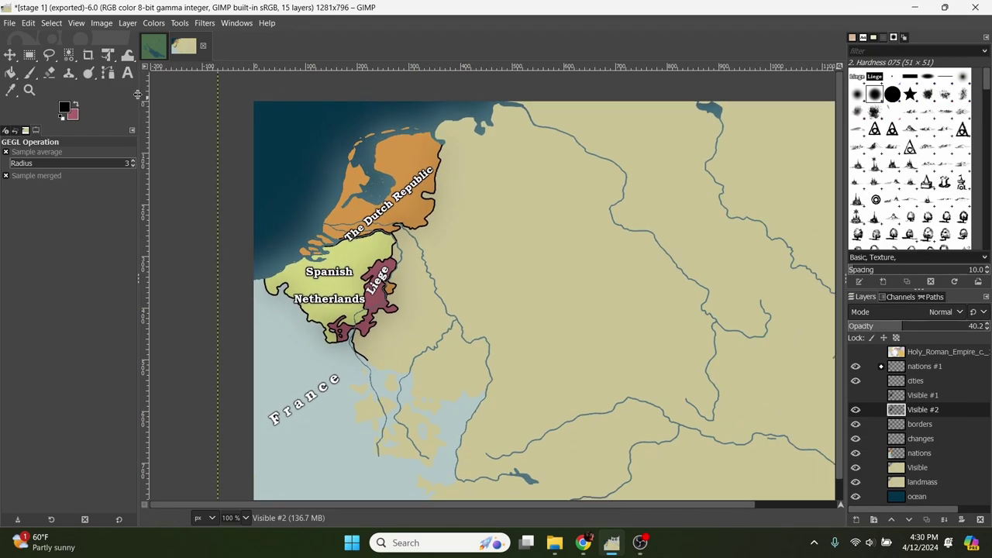
{"action": "left_click", "coordinate": [10, 24]}
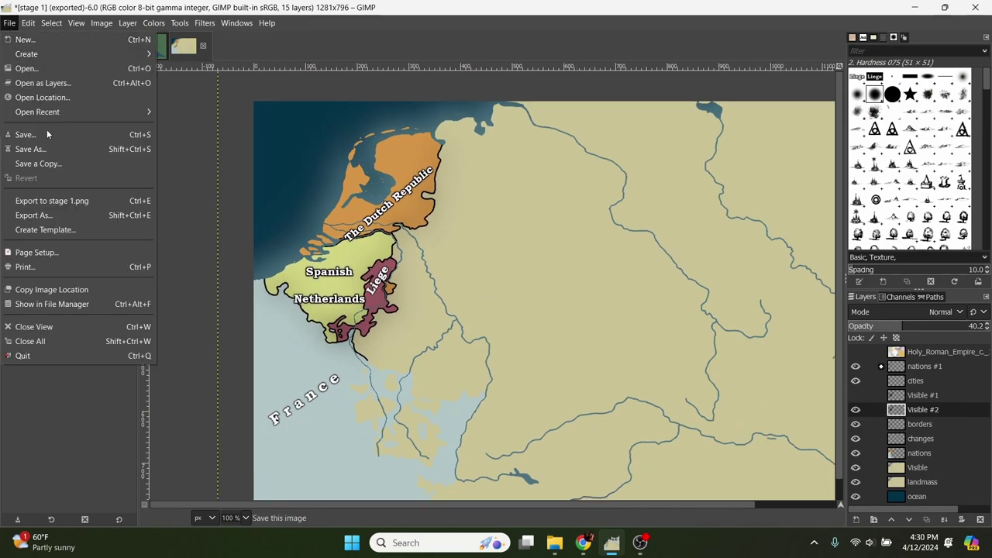
{"action": "left_click", "coordinate": [62, 214]}
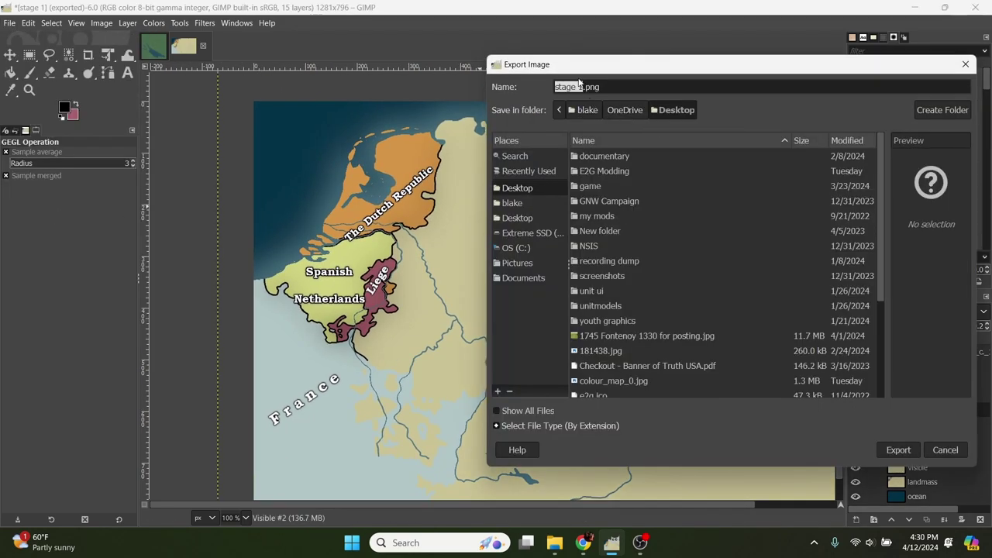
{"action": "left_click", "coordinate": [583, 87]}
{"action": "key", "text": "BackSpace"}
{"action": "type", "text": "2"}
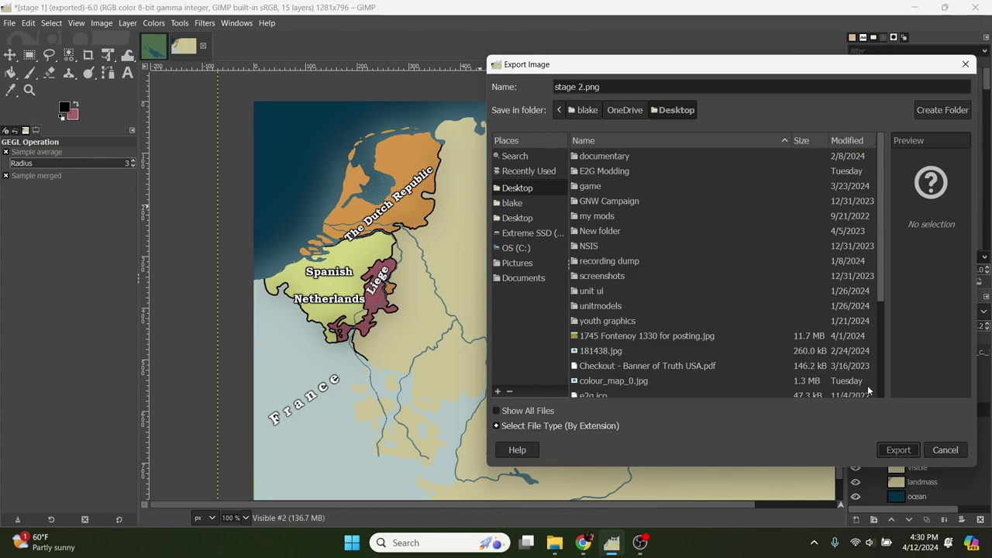
{"action": "key", "text": "Return"}
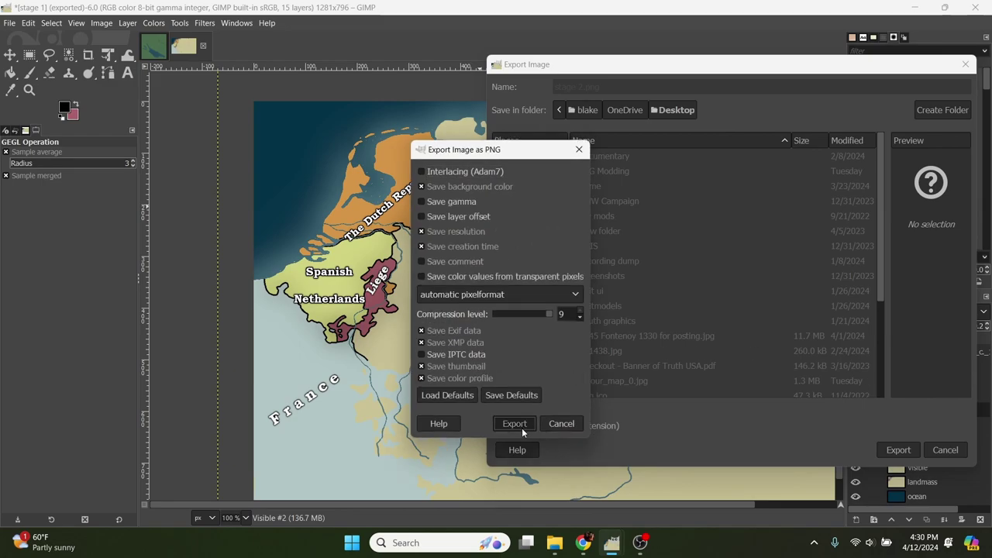
{"action": "left_click", "coordinate": [522, 428]}
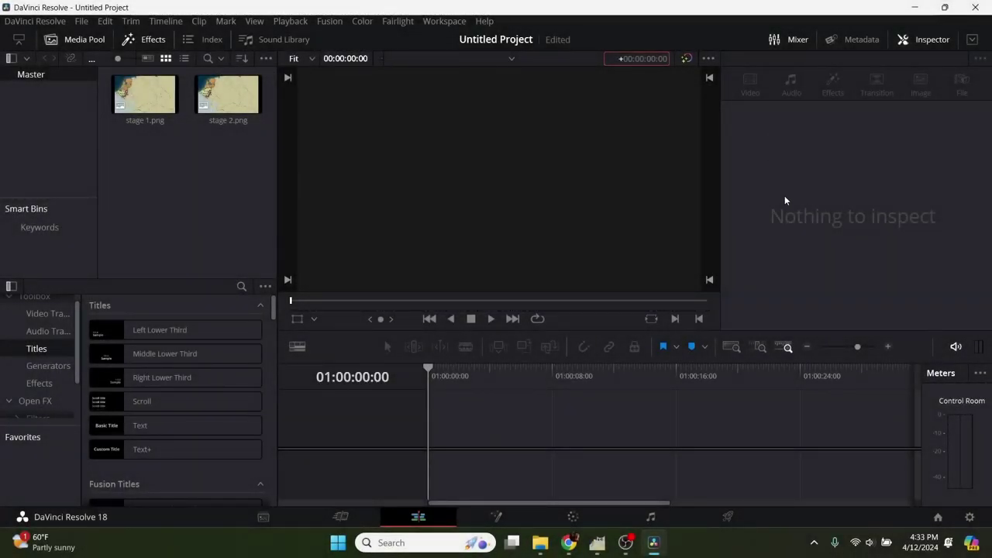
In DaVinci Resolve, place stage 1.png at the start of a new timeline and extend the clip to about 8 seconds.
{"action": "left_click", "coordinate": [181, 216]}
{"action": "left_click", "coordinate": [225, 97]}
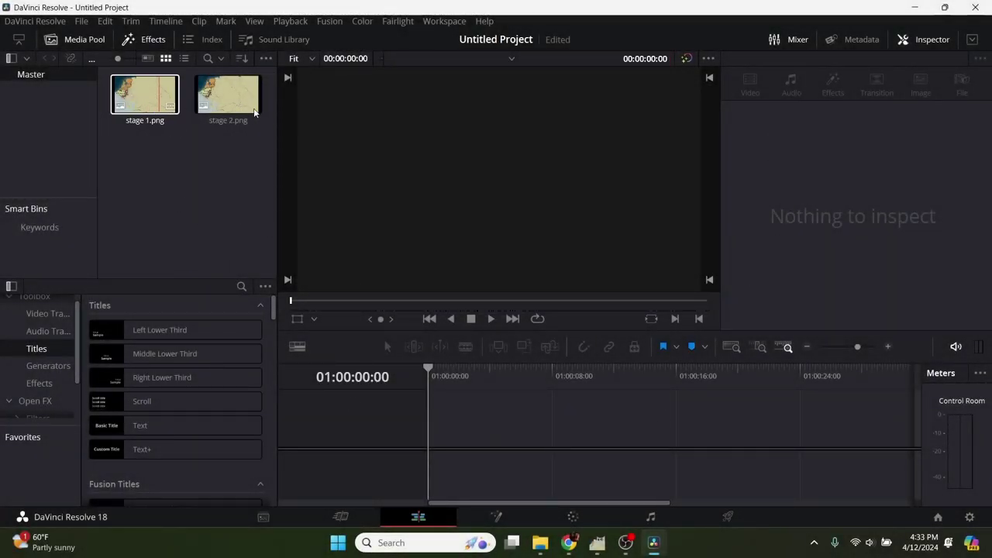
{"action": "left_click", "coordinate": [149, 105]}
{"action": "left_click", "coordinate": [191, 191]}
{"action": "left_click_drag", "start_coordinate": [152, 122], "coordinate": [431, 434]}
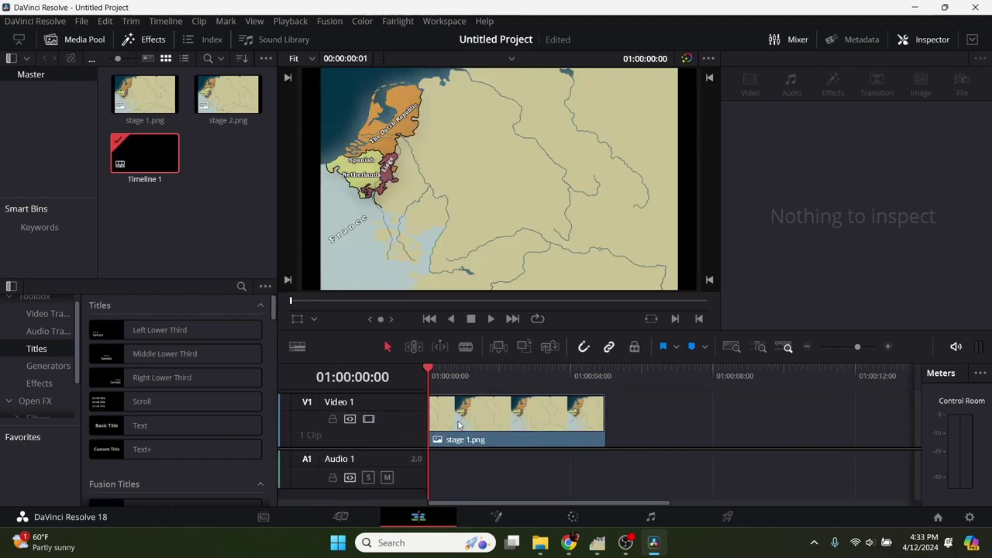
{"action": "left_click_drag", "start_coordinate": [600, 412], "coordinate": [723, 432]}
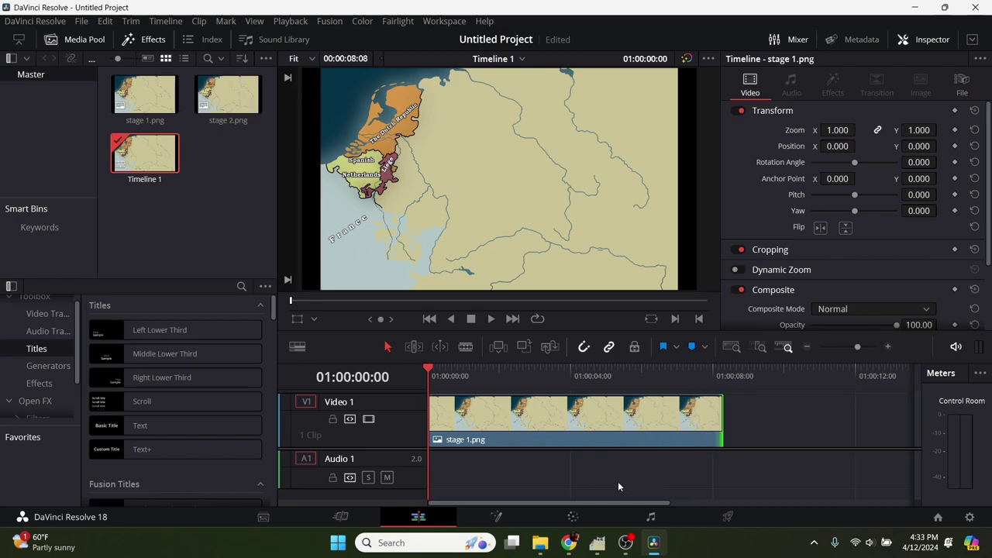
Open the stage 1.png clip in Fusion and add stage 2.png from the media pool as a second, unconnected media node.
{"action": "left_click", "coordinate": [509, 516]}
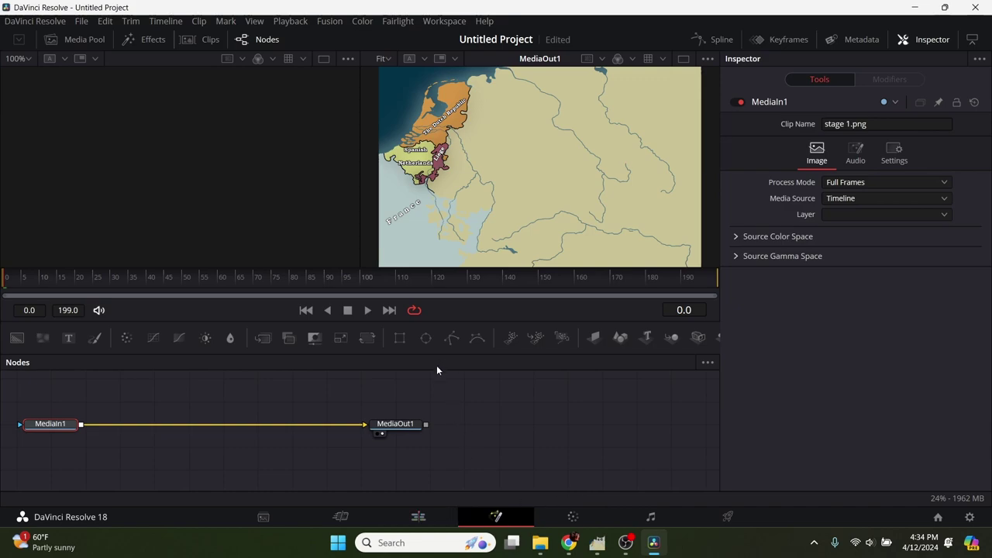
{"action": "left_click", "coordinate": [79, 38]}
{"action": "left_click_drag", "start_coordinate": [224, 94], "coordinate": [257, 401]}
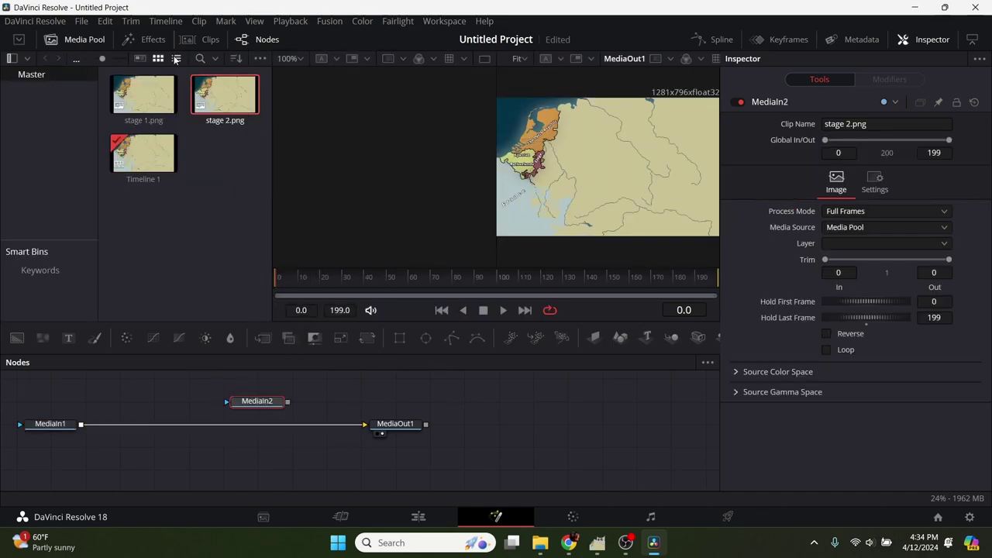
{"action": "left_click", "coordinate": [102, 41]}
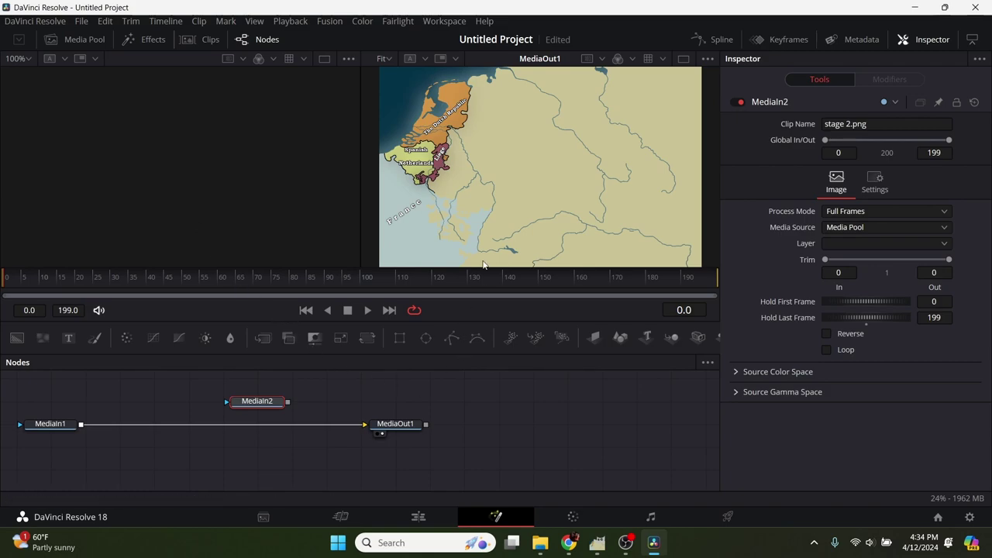
Enlarge the MediaOut1 preview around the Spanish Netherlands, Liege and France.
{"action": "scroll", "coordinate": [444, 194], "scroll_direction": "up", "scroll_amount": 4}
{"action": "scroll", "coordinate": [444, 194], "scroll_direction": "down", "scroll_amount": 3}
{"action": "scroll", "coordinate": [444, 197], "scroll_direction": "down", "scroll_amount": 2}
{"action": "scroll", "coordinate": [444, 197], "scroll_direction": "up", "scroll_amount": 5}
{"action": "scroll", "coordinate": [445, 199], "scroll_direction": "down", "scroll_amount": 5}
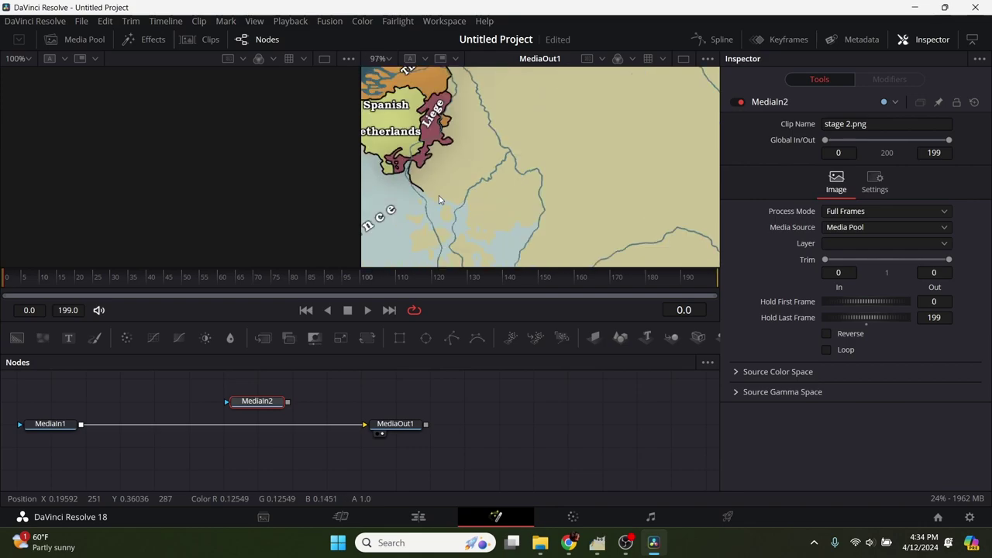
{"action": "scroll", "coordinate": [523, 171], "scroll_direction": "up", "scroll_amount": 3}
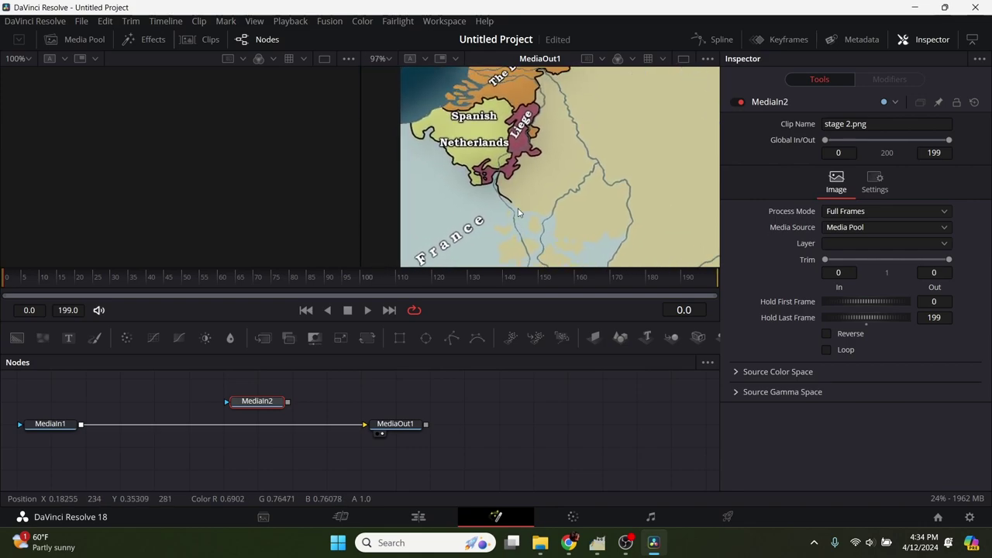
Examine the Dutch Republic, Spanish Netherlands, Liege and France in the MediaOut1 preview.
{"action": "left_click_drag", "start_coordinate": [555, 154], "coordinate": [532, 194]}
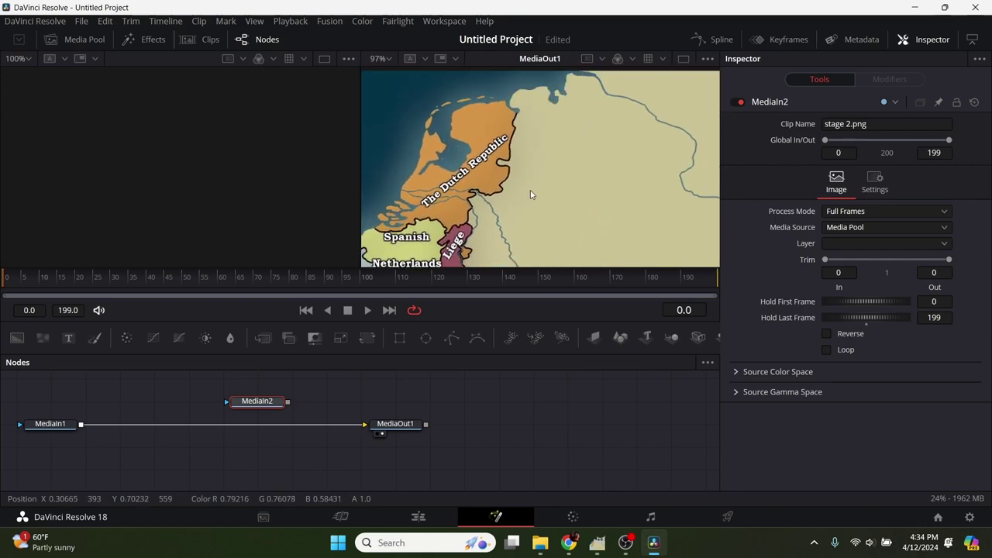
{"action": "left_click_drag", "start_coordinate": [480, 249], "coordinate": [524, 199]}
{"action": "scroll", "coordinate": [524, 199], "scroll_direction": "down", "scroll_amount": 3}
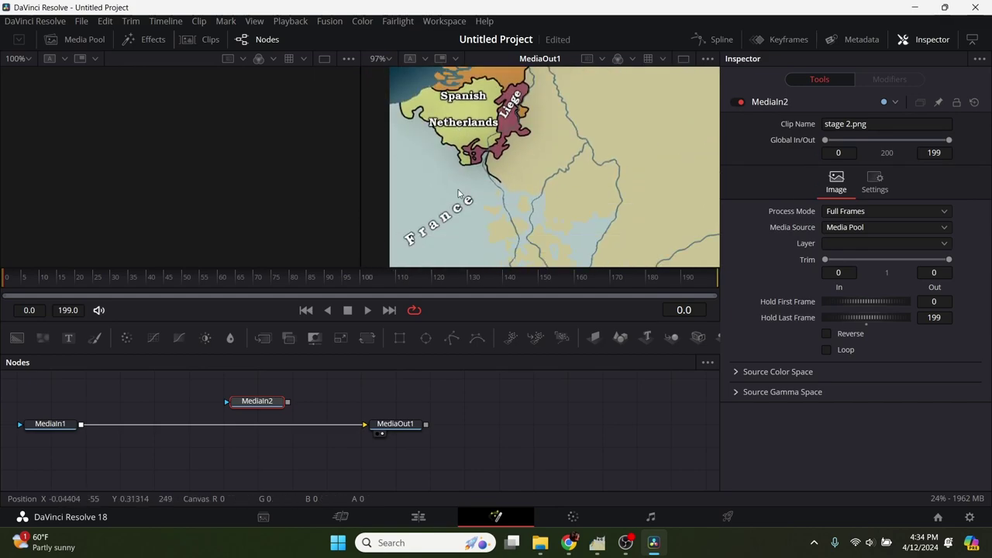
{"action": "scroll", "coordinate": [458, 193], "scroll_direction": "down", "scroll_amount": 2}
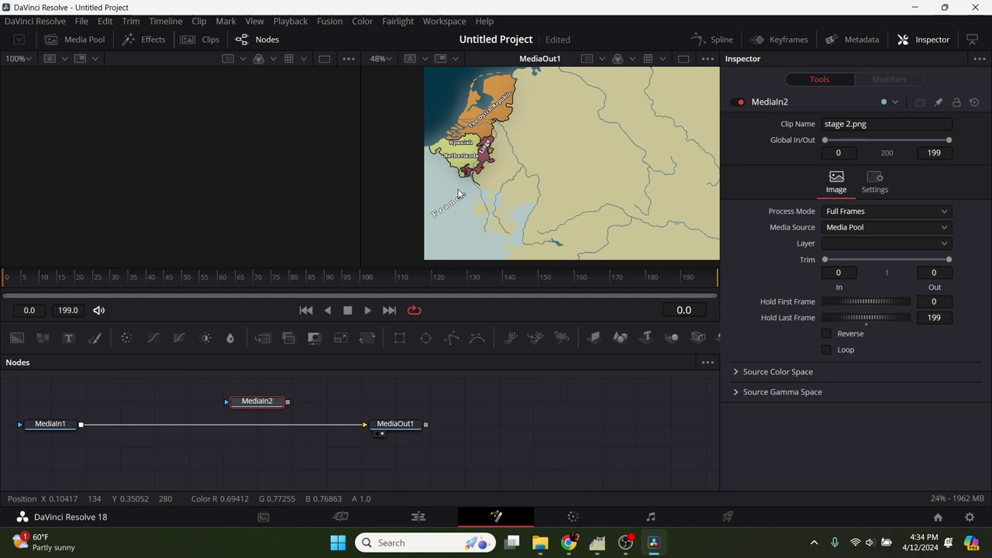
{"action": "scroll", "coordinate": [458, 193], "scroll_direction": "up", "scroll_amount": 3}
{"action": "left_click_drag", "start_coordinate": [466, 138], "coordinate": [448, 230]}
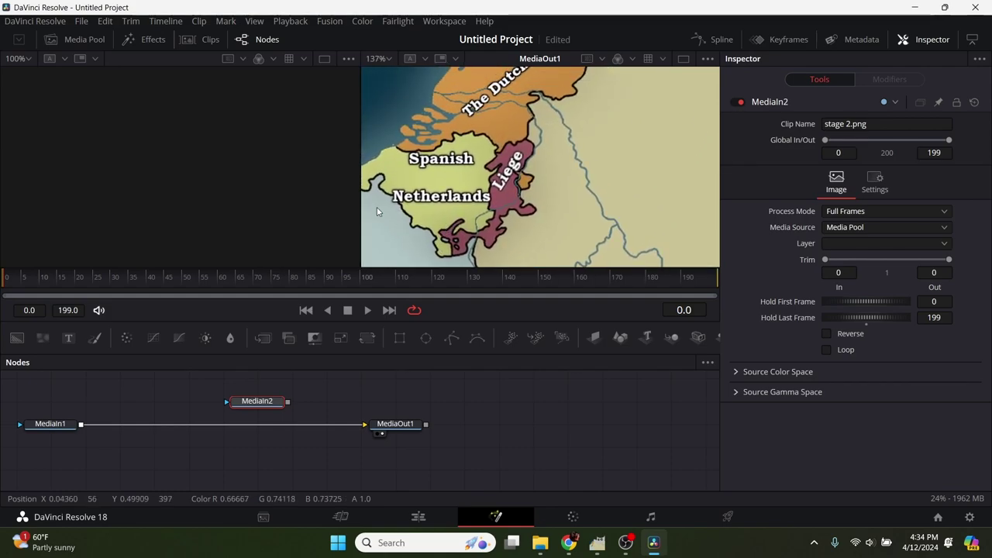
Widen the MediaOut1 viewer and briefly preview MediaOut1 and MediaIn2 in the second viewer, leaving that viewer empty.
{"action": "left_click_drag", "start_coordinate": [362, 201], "coordinate": [284, 232]}
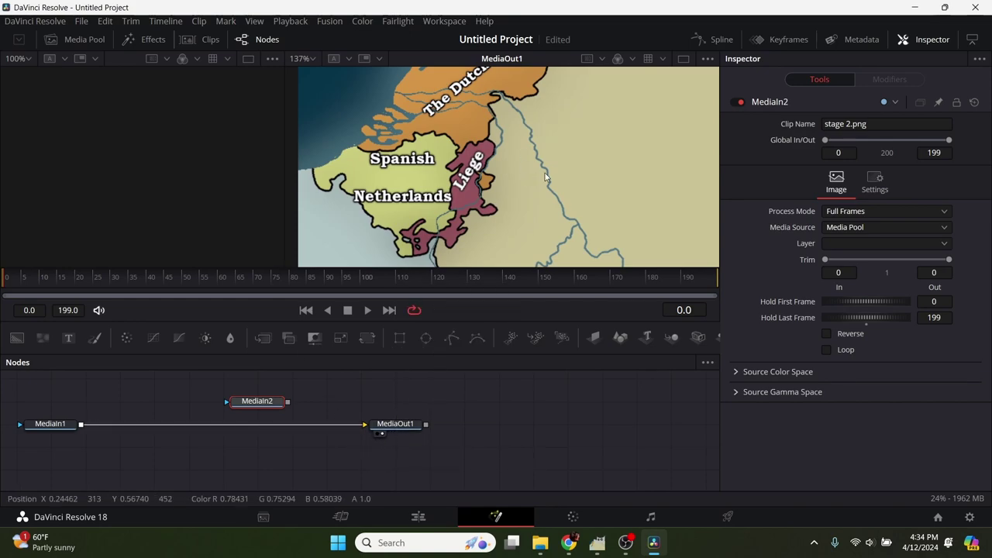
{"action": "left_click", "coordinate": [378, 436]}
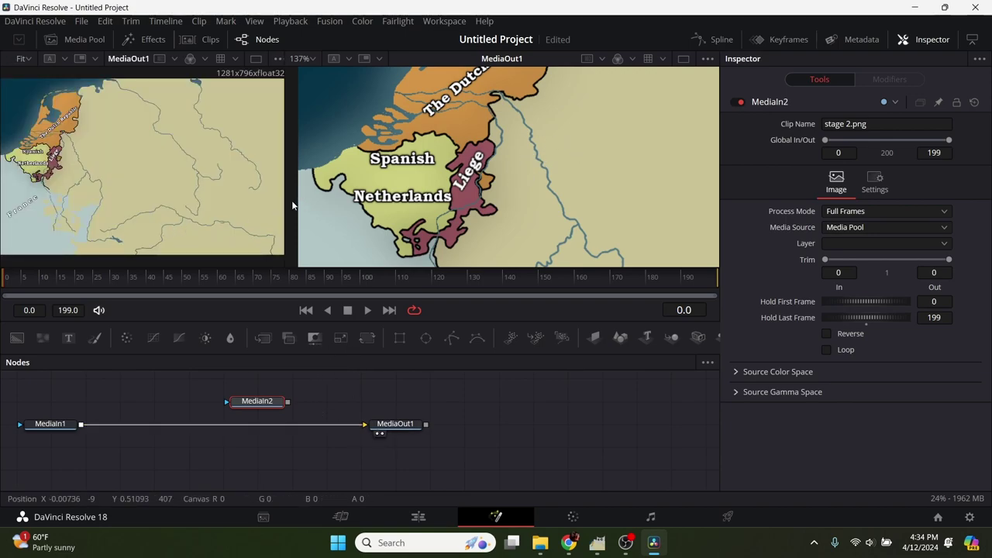
{"action": "left_click", "coordinate": [378, 437]}
{"action": "left_click_drag", "start_coordinate": [250, 404], "coordinate": [216, 404]}
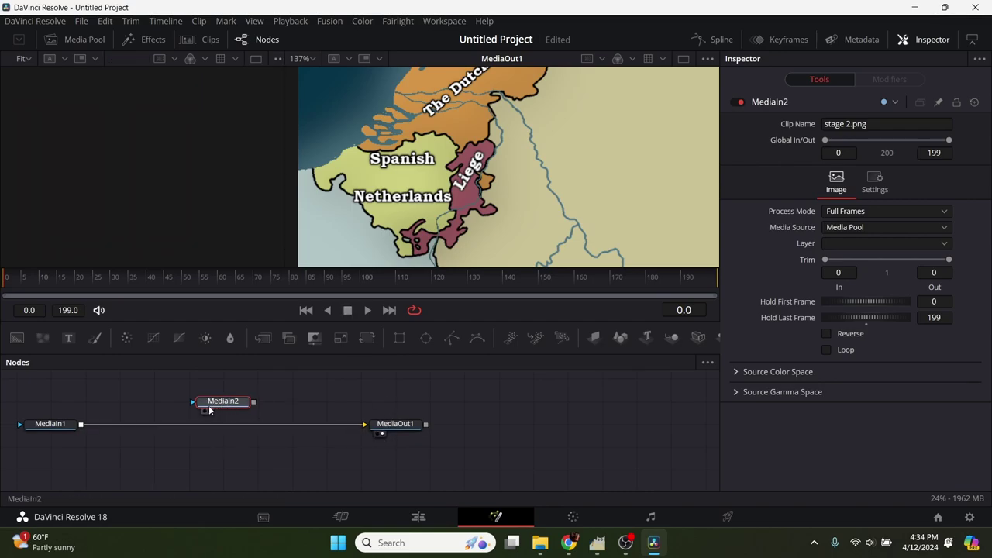
{"action": "left_click", "coordinate": [205, 411]}
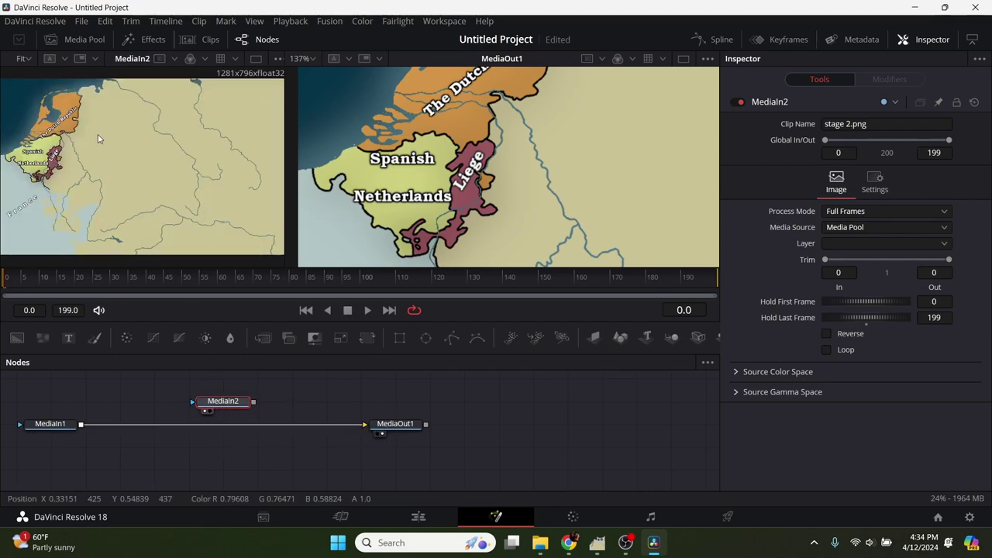
{"action": "left_click", "coordinate": [203, 412]}
Merge MediaIn2 as foreground over MediaIn1 ahead of MediaOut1, keeping MediaIn2 positioned above the Merge node.
{"action": "left_click_drag", "start_coordinate": [241, 375], "coordinate": [278, 383]}
{"action": "scroll", "coordinate": [289, 392], "scroll_direction": "up", "scroll_amount": 2}
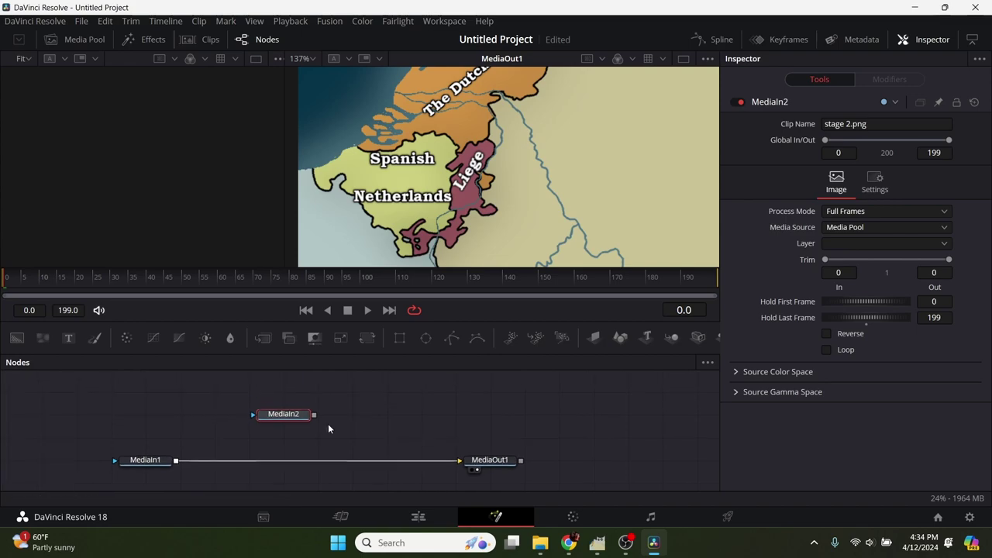
{"action": "left_click_drag", "start_coordinate": [314, 415], "coordinate": [178, 466]}
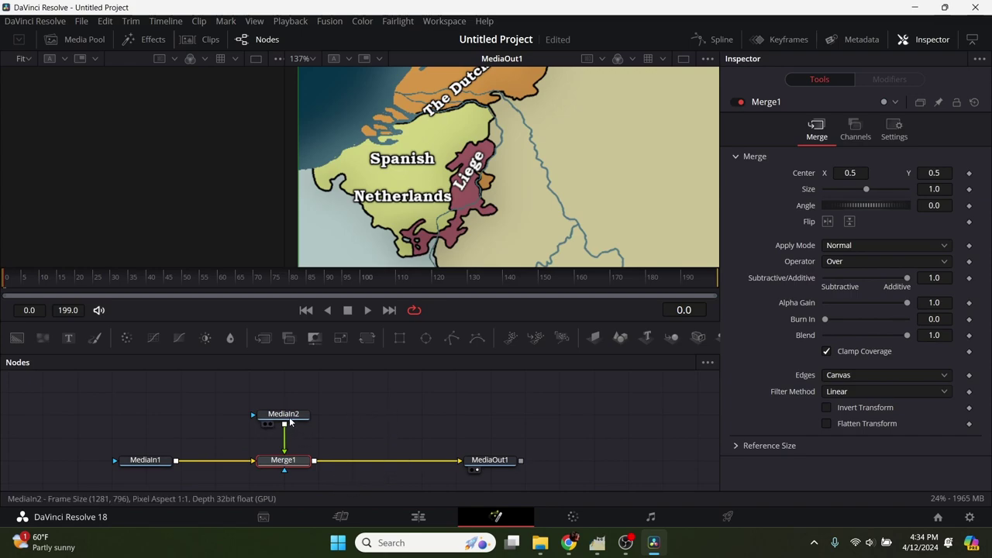
{"action": "left_click_drag", "start_coordinate": [284, 414], "coordinate": [283, 438]}
{"action": "scroll", "coordinate": [338, 388], "scroll_direction": "down", "scroll_amount": 2}
{"action": "scroll", "coordinate": [339, 387], "scroll_direction": "down", "scroll_amount": 2}
{"action": "scroll", "coordinate": [446, 411], "scroll_direction": "up", "scroll_amount": 4}
{"action": "scroll", "coordinate": [331, 399], "scroll_direction": "down", "scroll_amount": 3}
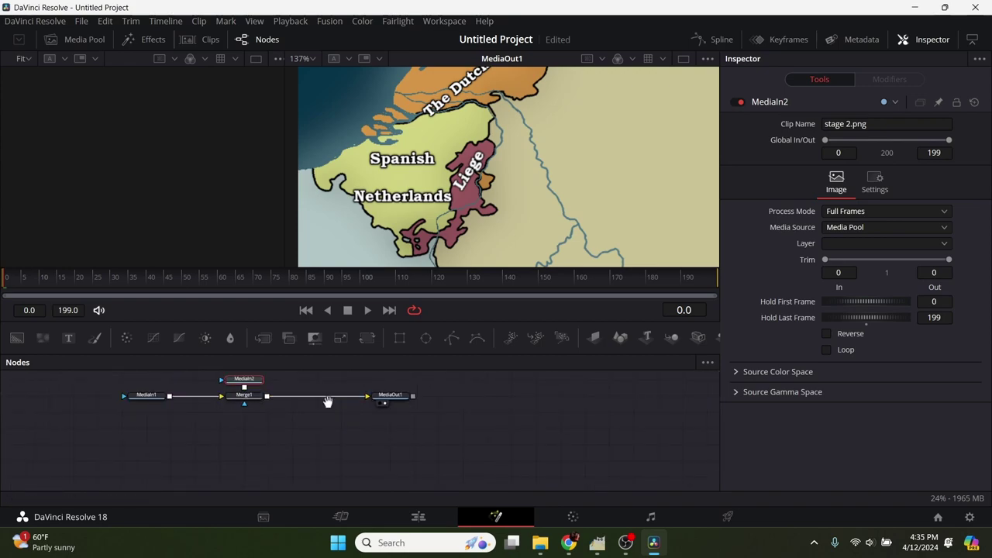
{"action": "scroll", "coordinate": [371, 431], "scroll_direction": "up", "scroll_amount": 1}
{"action": "left_click_drag", "start_coordinate": [238, 411], "coordinate": [277, 419]}
Examine the merged map around the Dutch and Spanish Netherlands border, and scrub the timeline back to frame 0.
{"action": "left_click_drag", "start_coordinate": [426, 200], "coordinate": [463, 175]}
{"action": "left_click_drag", "start_coordinate": [513, 140], "coordinate": [500, 176]}
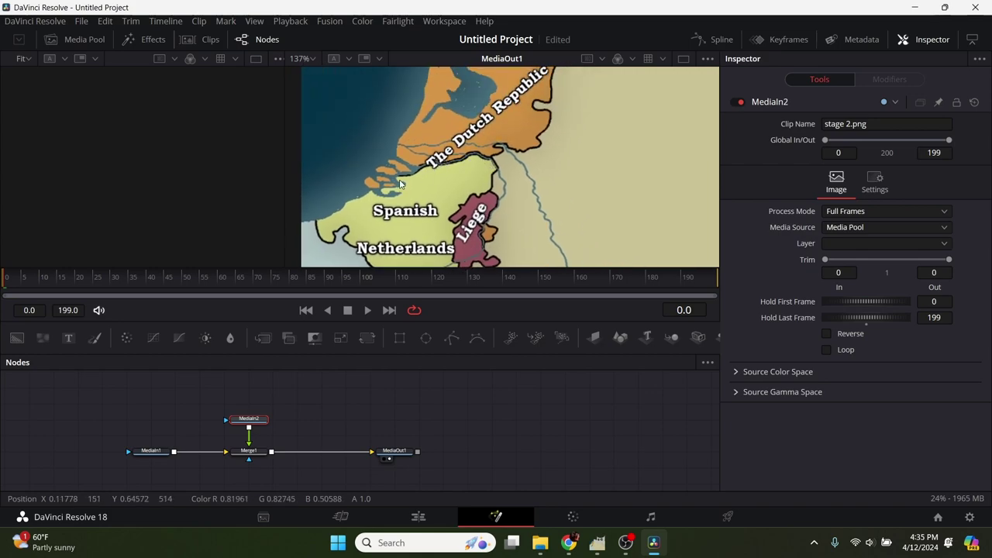
{"action": "left_click_drag", "start_coordinate": [414, 262], "coordinate": [454, 218]}
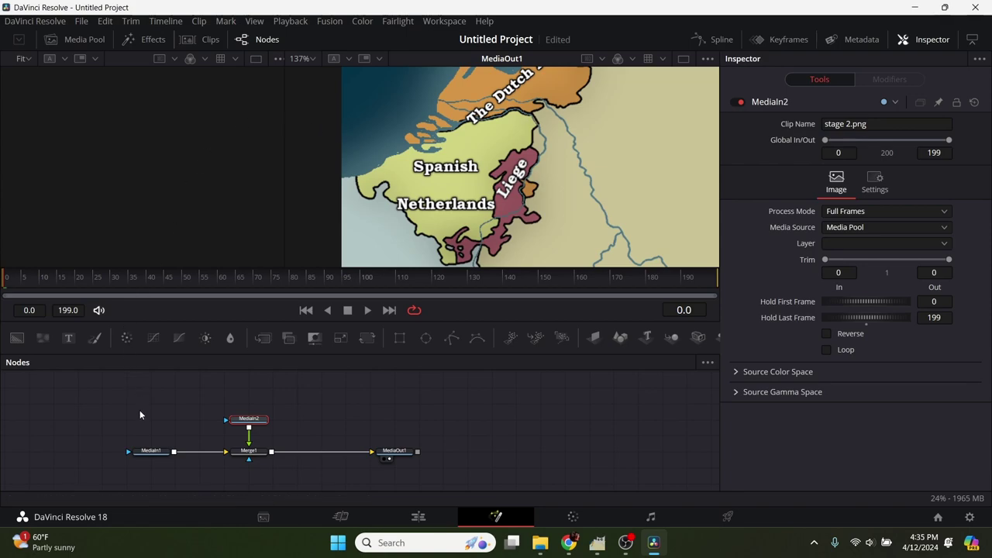
{"action": "left_click", "coordinate": [144, 277]}
{"action": "left_click_drag", "start_coordinate": [223, 290], "coordinate": [578, 294]}
{"action": "left_click_drag", "start_coordinate": [313, 280], "coordinate": [4, 280]}
Add a Polygon mask node to MediaIn2 and space the two nodes apart.
{"action": "key", "text": "shift+space"}
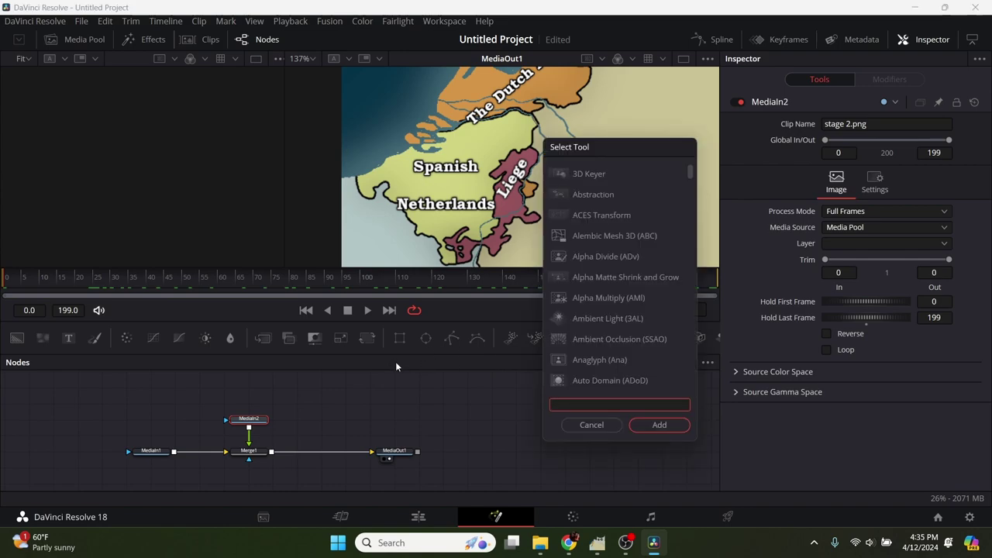
{"action": "type", "text": "s"}
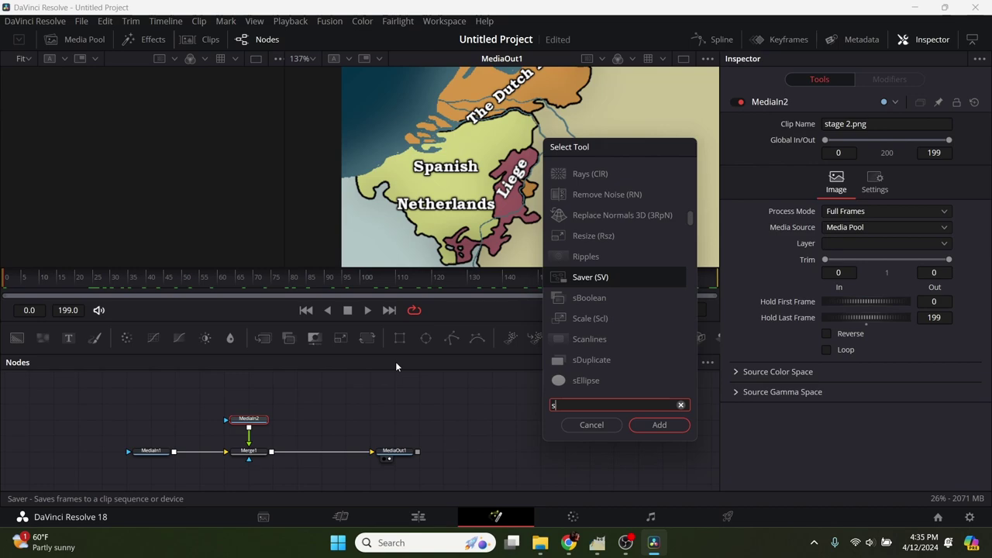
{"action": "key", "text": "BackSpace"}
{"action": "type", "text": "poly"}
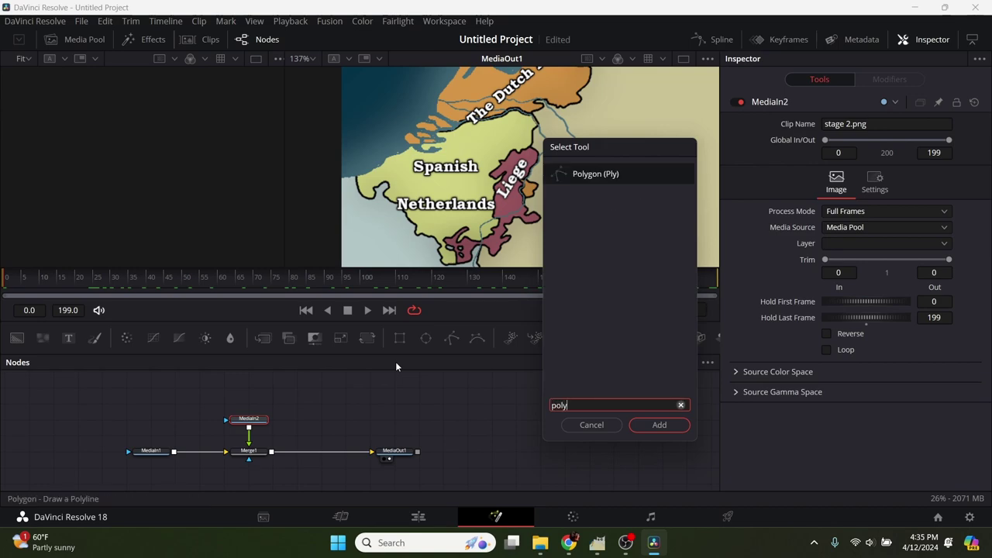
{"action": "left_click", "coordinate": [587, 177]}
{"action": "left_click", "coordinate": [662, 426]}
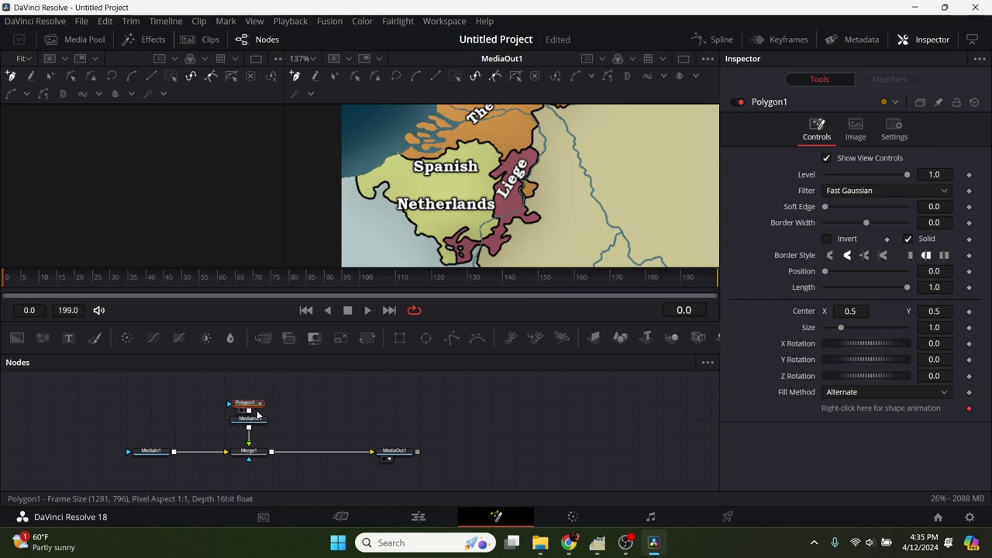
{"action": "left_click_drag", "start_coordinate": [260, 425], "coordinate": [262, 439]}
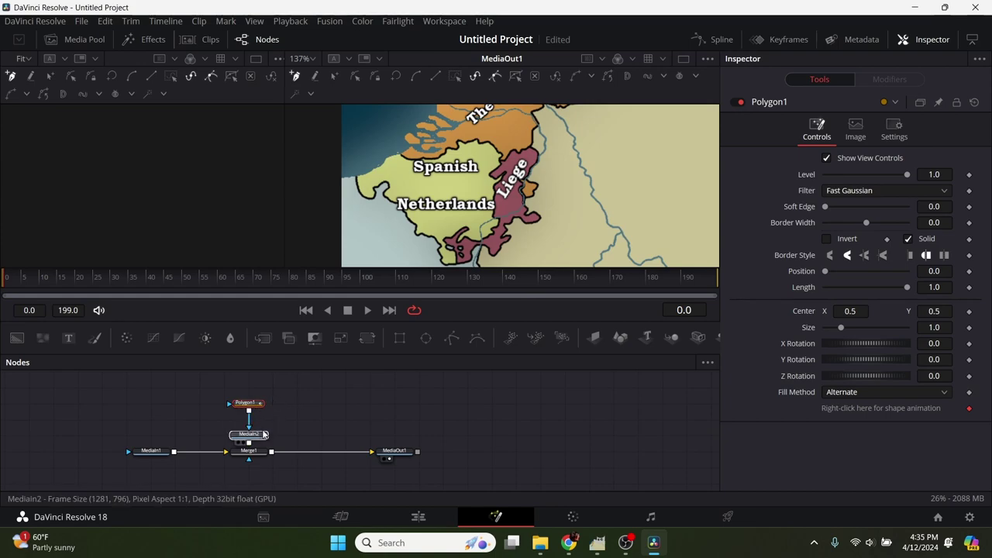
Draw a closed Polygon1 mask around the northern Spanish Netherlands and most of Liege.
{"action": "left_click", "coordinate": [263, 433]}
{"action": "scroll", "coordinate": [250, 423], "scroll_direction": "up", "scroll_amount": 4}
{"action": "scroll", "coordinate": [250, 426], "scroll_direction": "down", "scroll_amount": 2}
{"action": "scroll", "coordinate": [283, 437], "scroll_direction": "up", "scroll_amount": 1}
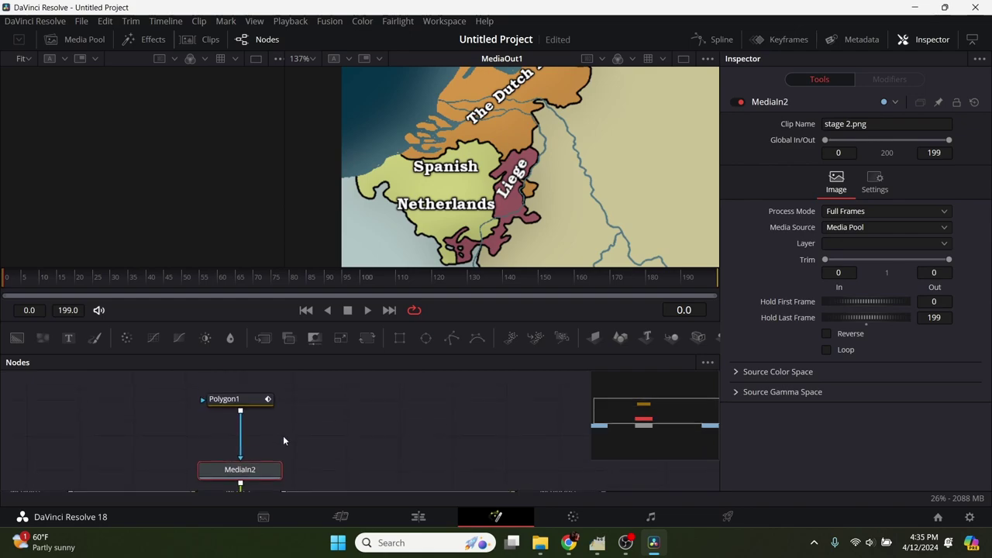
{"action": "left_click", "coordinate": [223, 400]}
{"action": "left_click_drag", "start_coordinate": [525, 223], "coordinate": [491, 252]}
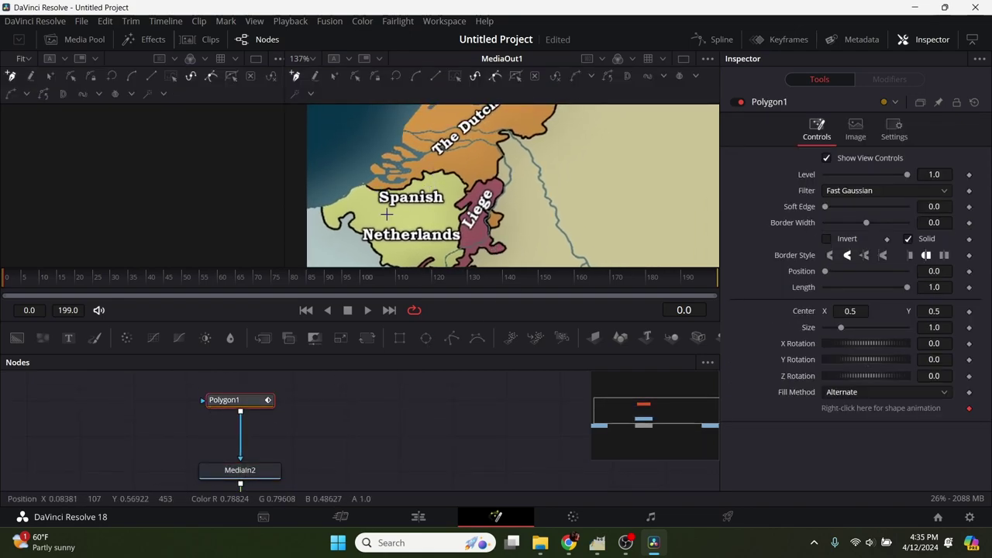
{"action": "scroll", "coordinate": [362, 379], "scroll_direction": "down", "scroll_amount": 3}
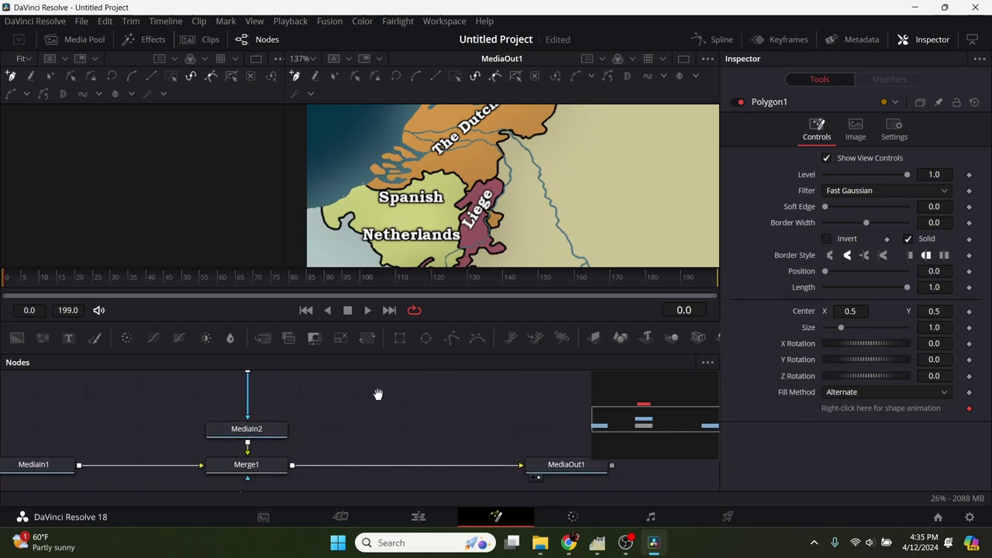
{"action": "scroll", "coordinate": [379, 392], "scroll_direction": "up", "scroll_amount": 3}
{"action": "scroll", "coordinate": [316, 422], "scroll_direction": "down", "scroll_amount": 3}
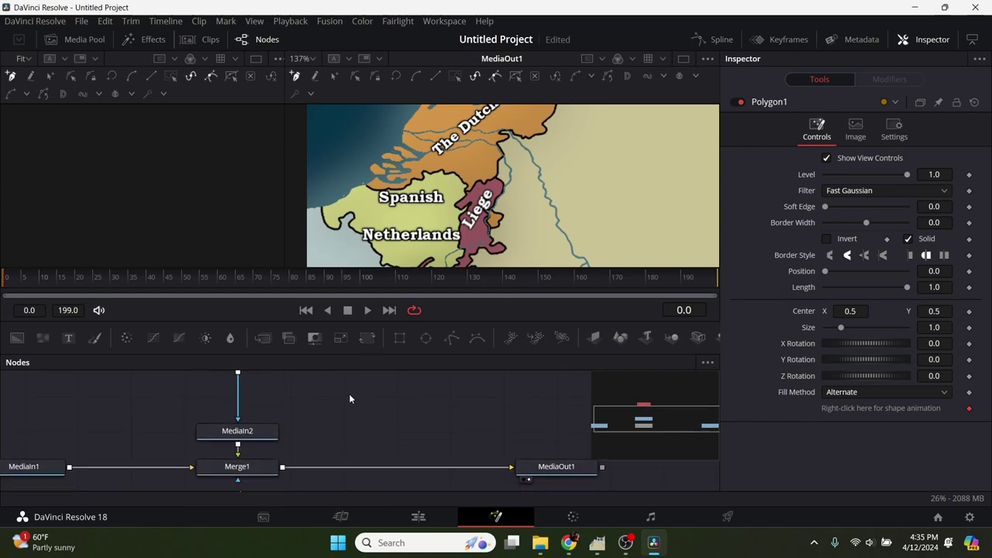
{"action": "left_click", "coordinate": [426, 165]}
{"action": "left_click", "coordinate": [413, 177]}
{"action": "left_click", "coordinate": [381, 191]}
{"action": "left_click", "coordinate": [372, 200]}
{"action": "left_click", "coordinate": [382, 221]}
{"action": "left_click", "coordinate": [389, 231]}
{"action": "left_click", "coordinate": [419, 237]}
{"action": "left_click", "coordinate": [439, 230]}
{"action": "left_click", "coordinate": [449, 231]}
{"action": "left_click", "coordinate": [475, 235]}
{"action": "left_click", "coordinate": [490, 218]}
{"action": "left_click", "coordinate": [490, 210]}
{"action": "left_click", "coordinate": [482, 194]}
{"action": "left_click", "coordinate": [477, 185]}
{"action": "left_click", "coordinate": [473, 174]}
{"action": "left_click", "coordinate": [465, 167]}
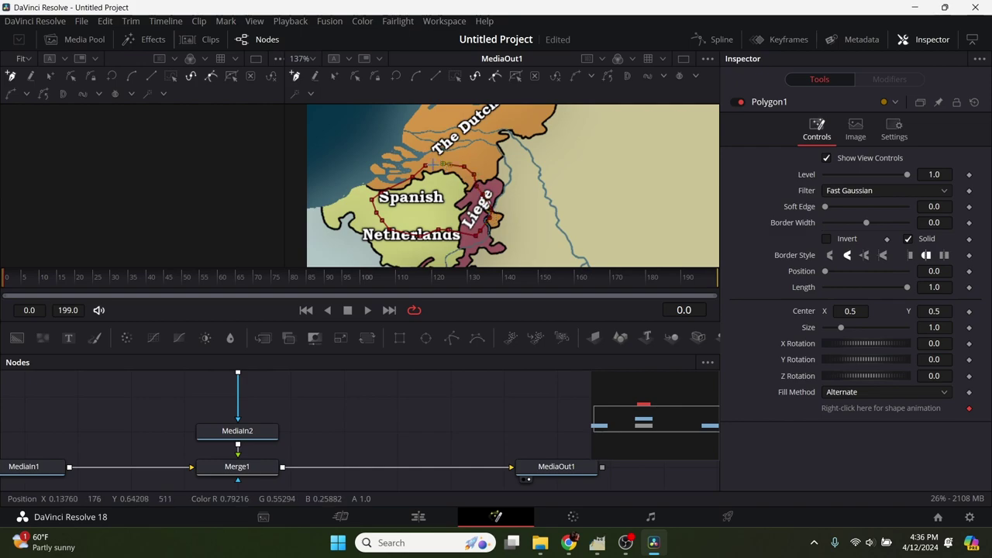
{"action": "left_click", "coordinate": [426, 165]}
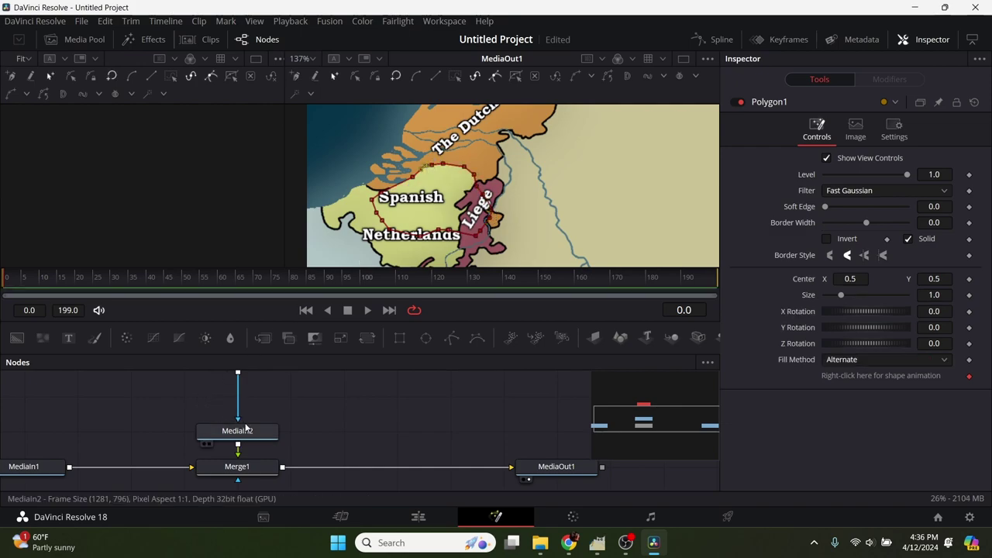
Lower the northern points of the Polygon1 mask below the Spanish Netherlands' upper border.
{"action": "left_click", "coordinate": [253, 431]}
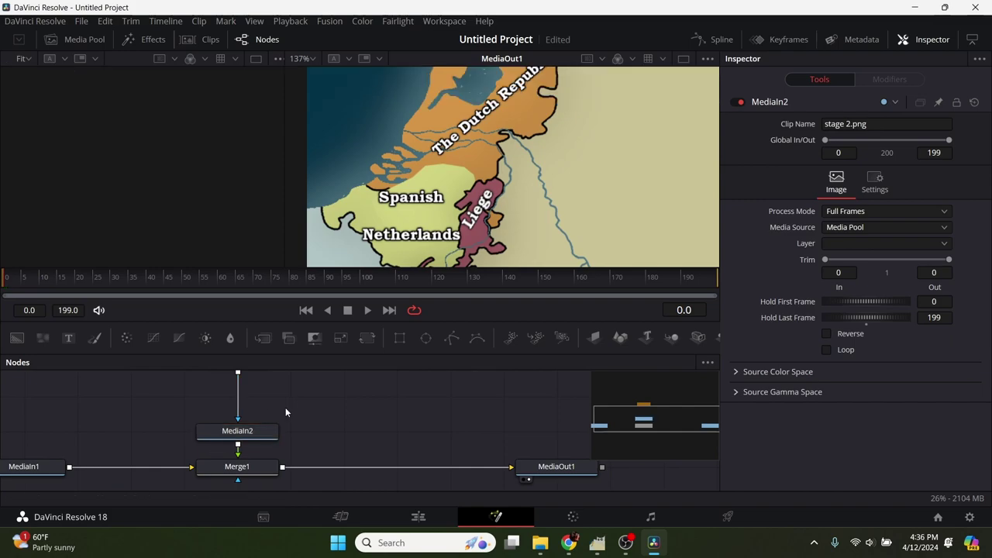
{"action": "left_click", "coordinate": [298, 399]}
{"action": "left_click_drag", "start_coordinate": [302, 408], "coordinate": [320, 446]}
{"action": "left_click", "coordinate": [242, 397]}
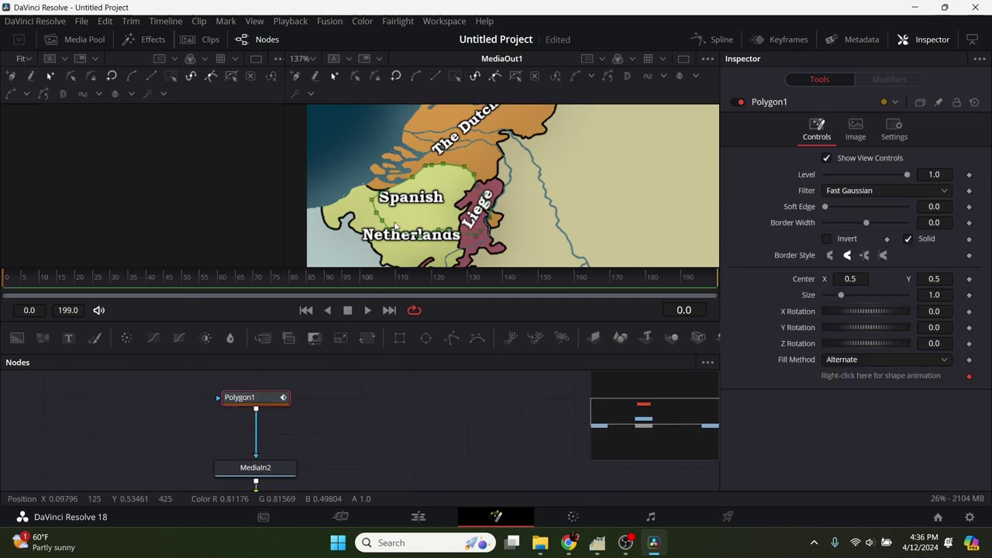
{"action": "mouse_move", "coordinate": [413, 177]}
{"action": "left_mouse_down"}
{"action": "mouse_move", "coordinate": [409, 200]}
{"action": "mouse_move", "coordinate": [414, 188]}
{"action": "left_mouse_up"}
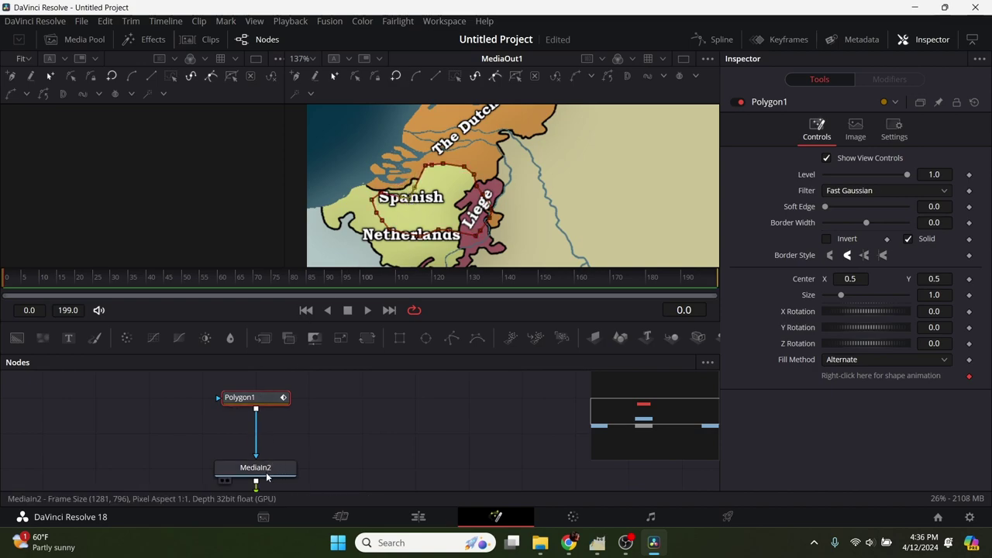
{"action": "left_click_drag", "start_coordinate": [427, 167], "coordinate": [428, 189]}
{"action": "scroll", "coordinate": [163, 415], "scroll_direction": "left", "scroll_amount": 3}
{"action": "scroll", "coordinate": [162, 415], "scroll_direction": "down", "scroll_amount": 2}
{"action": "scroll", "coordinate": [244, 388], "scroll_direction": "up", "scroll_amount": 2}
{"action": "scroll", "coordinate": [244, 388], "scroll_direction": "right", "scroll_amount": 2}
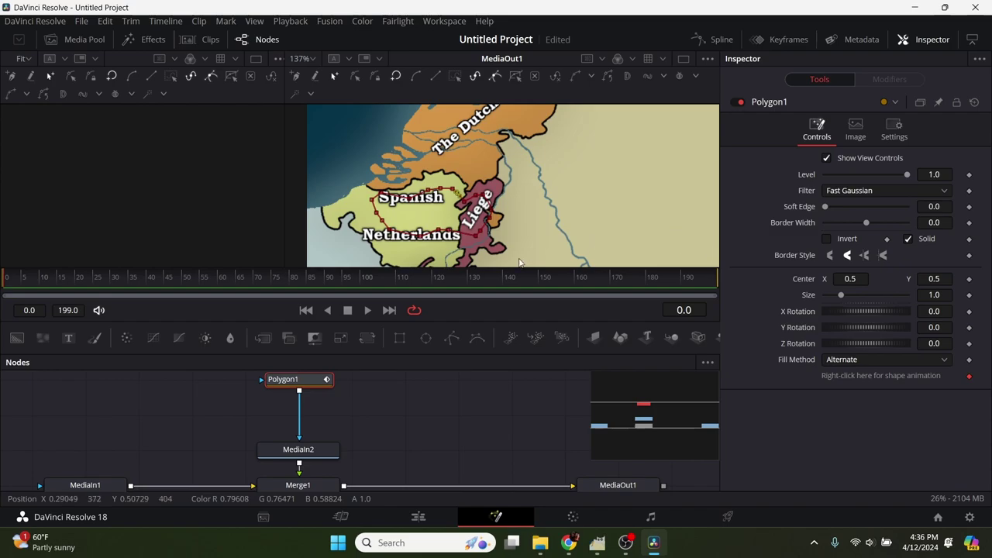
Raise part of the mask's northern edge into the Dutch Republic and set its Soft Edge to 0.0026.
{"action": "scroll", "coordinate": [388, 201], "scroll_direction": "up", "scroll_amount": 5}
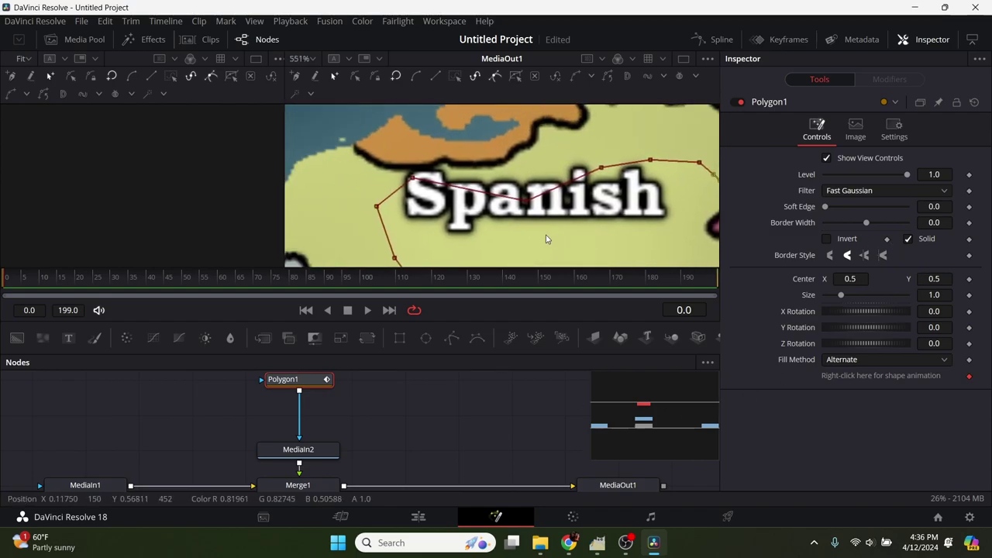
{"action": "scroll", "coordinate": [546, 239], "scroll_direction": "down", "scroll_amount": 2}
{"action": "left_click_drag", "start_coordinate": [491, 222], "coordinate": [475, 158]}
{"action": "left_click_drag", "start_coordinate": [544, 197], "coordinate": [535, 120]}
{"action": "left_click_drag", "start_coordinate": [522, 190], "coordinate": [474, 230]}
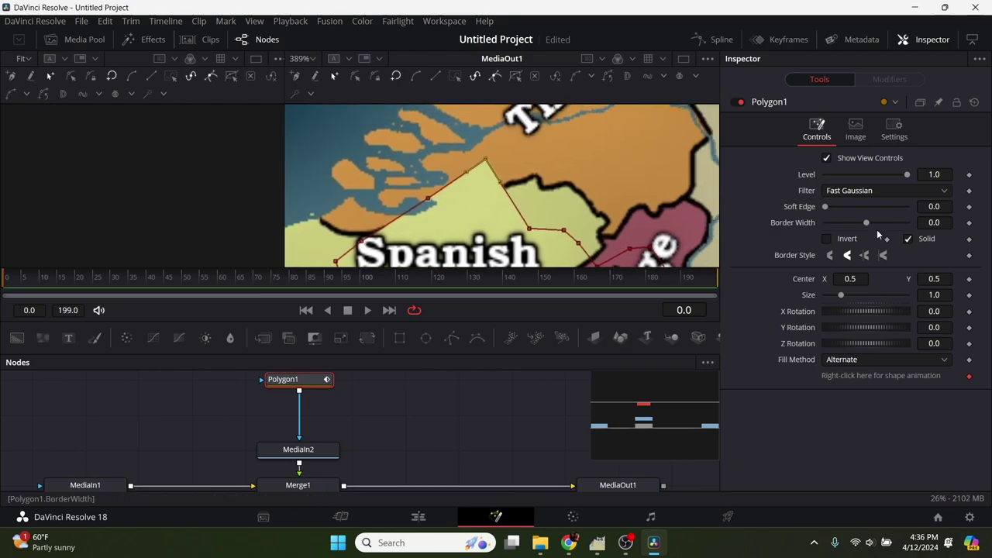
{"action": "left_click_drag", "start_coordinate": [827, 206], "coordinate": [827, 209]}
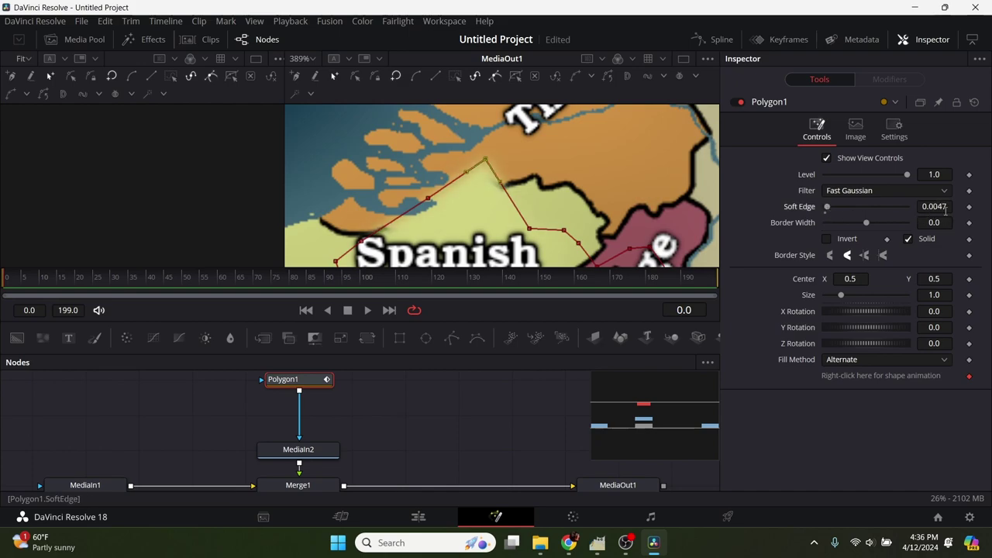
{"action": "left_click_drag", "start_coordinate": [947, 208], "coordinate": [939, 208]}
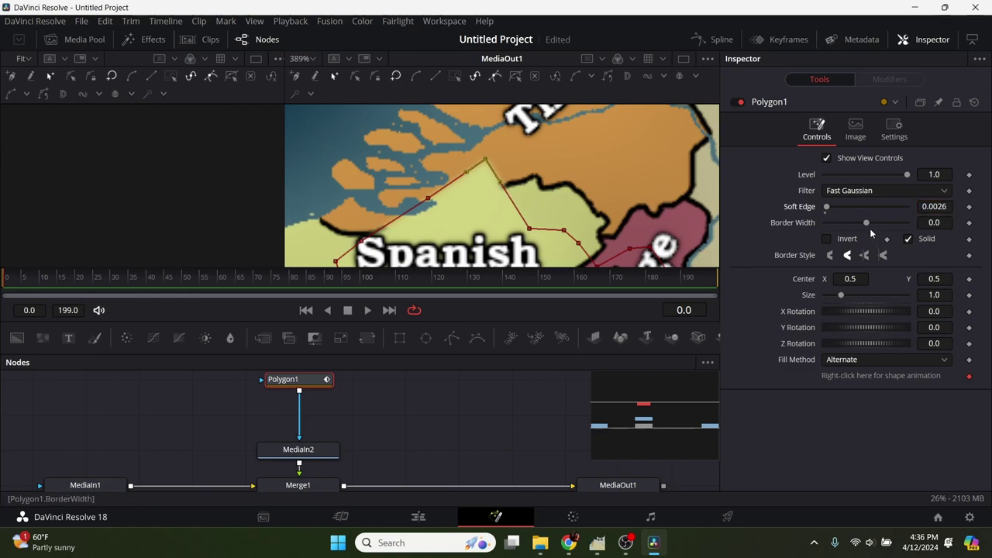
Pull the raised mask points back inside the Spanish Netherlands and move the playhead to frame 102.
{"action": "left_click_drag", "start_coordinate": [525, 228], "coordinate": [546, 208]}
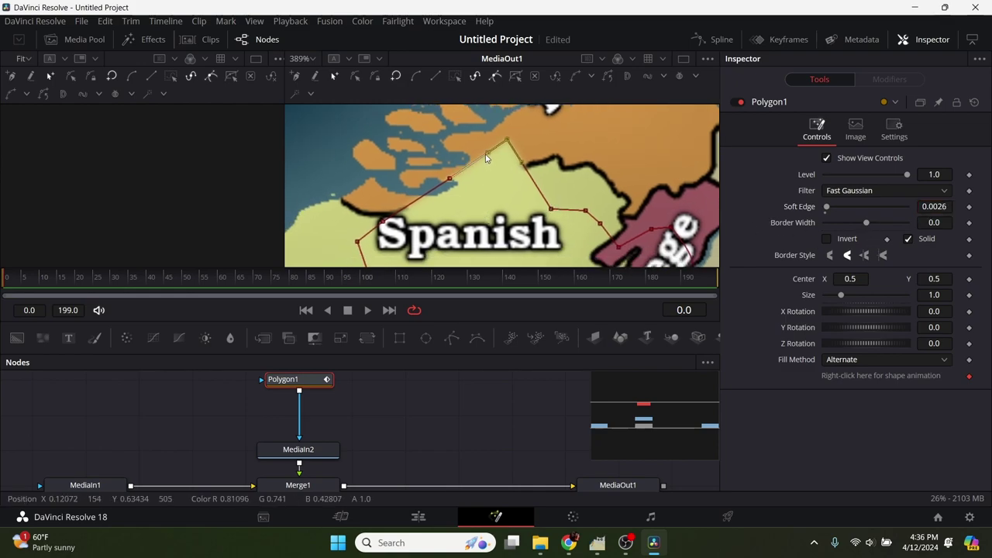
{"action": "left_click_drag", "start_coordinate": [509, 142], "coordinate": [512, 200]}
{"action": "left_click_drag", "start_coordinate": [458, 216], "coordinate": [455, 224]}
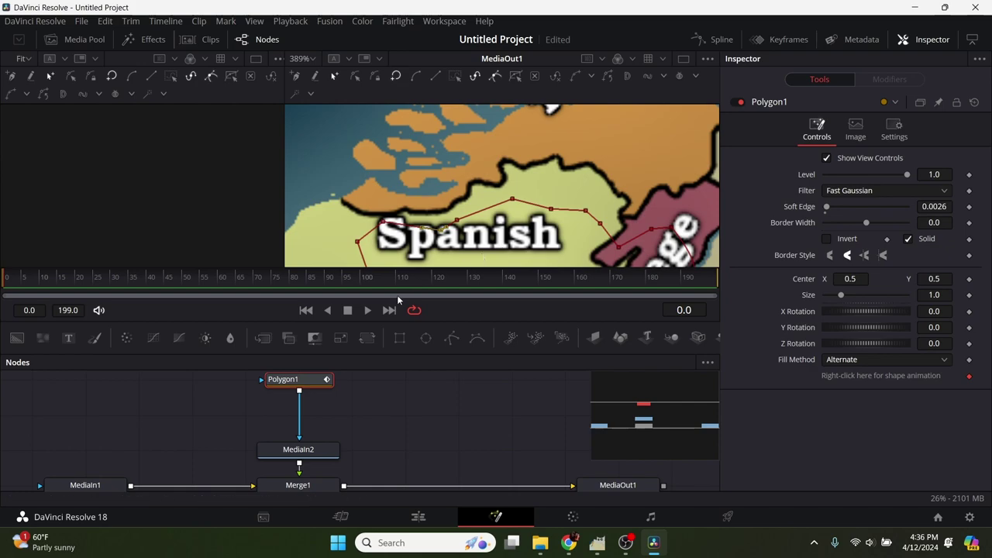
{"action": "left_click_drag", "start_coordinate": [352, 284], "coordinate": [370, 284]}
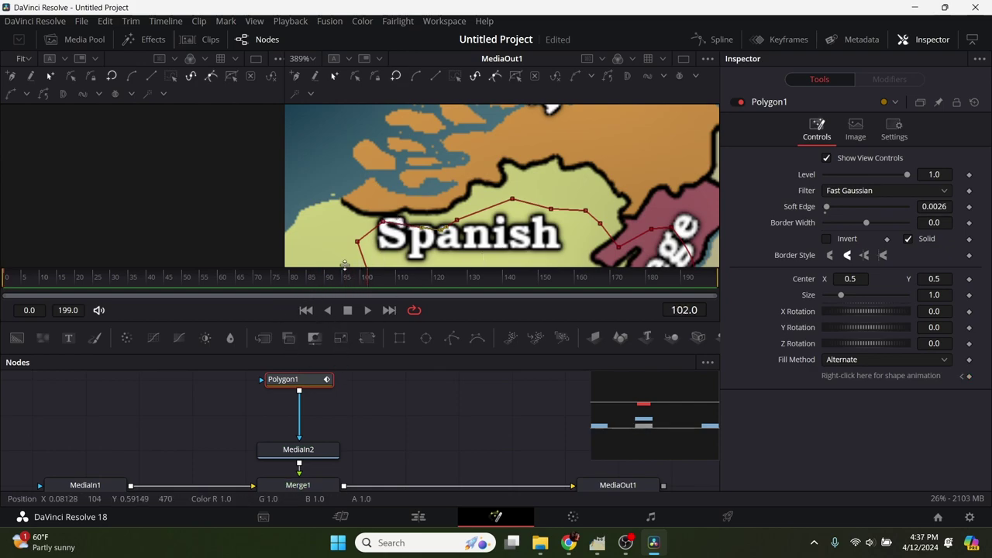
At frame 100, pull the Polygon1 mask's northern peak up into the Dutch Republic and curve the edge east of it.
{"action": "left_click", "coordinate": [49, 283]}
{"action": "key", "text": "space"}
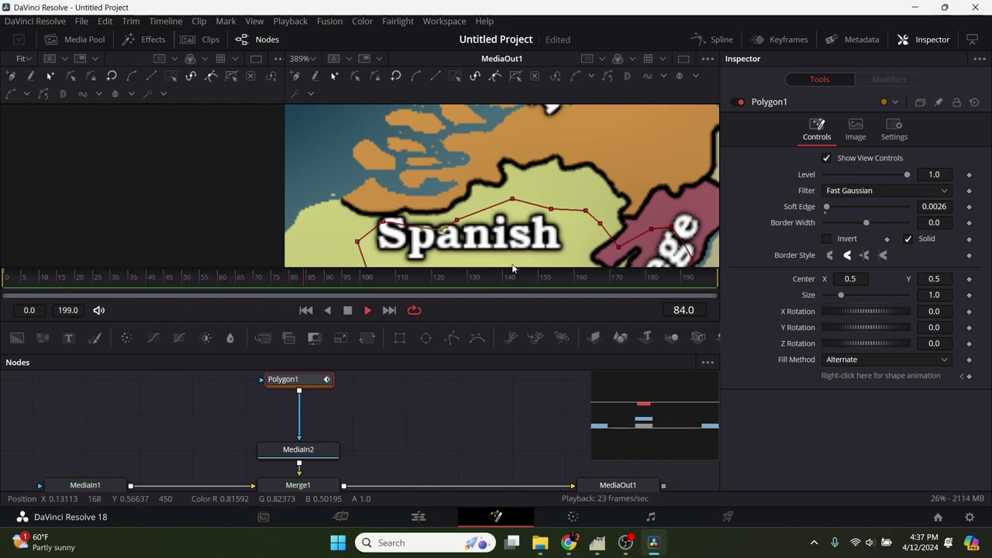
{"action": "key", "text": "space"}
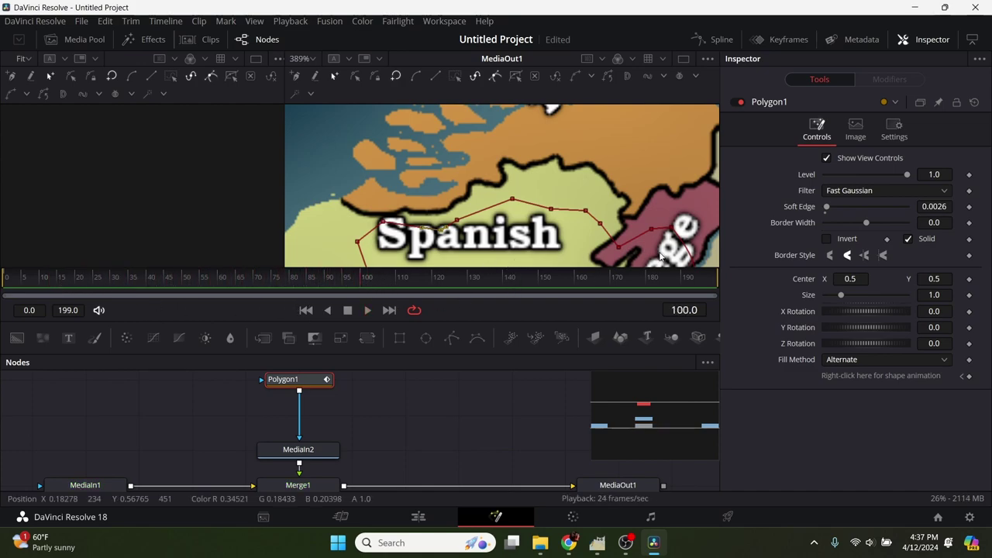
{"action": "left_click_drag", "start_coordinate": [513, 203], "coordinate": [471, 131]}
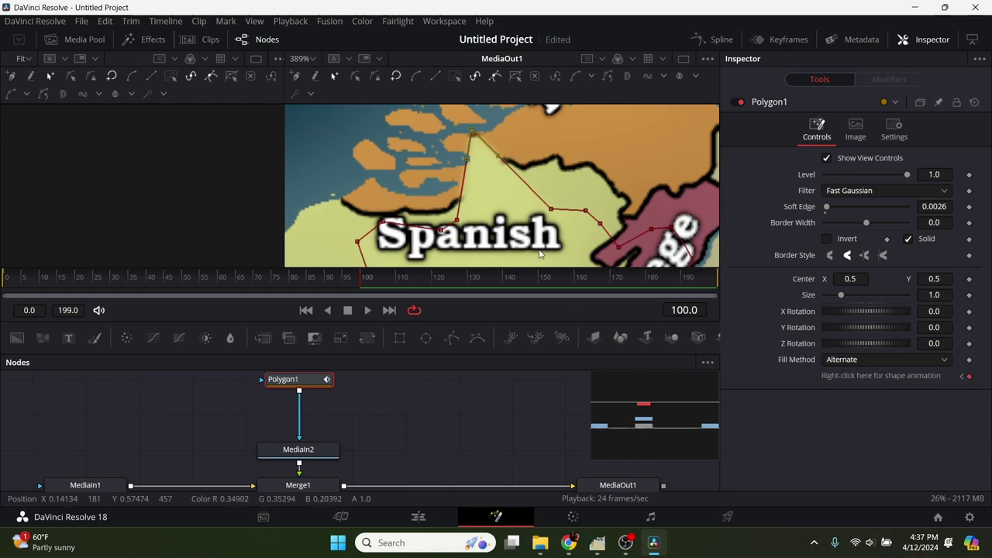
{"action": "left_click_drag", "start_coordinate": [475, 199], "coordinate": [496, 222]}
{"action": "left_click_drag", "start_coordinate": [520, 179], "coordinate": [547, 163]}
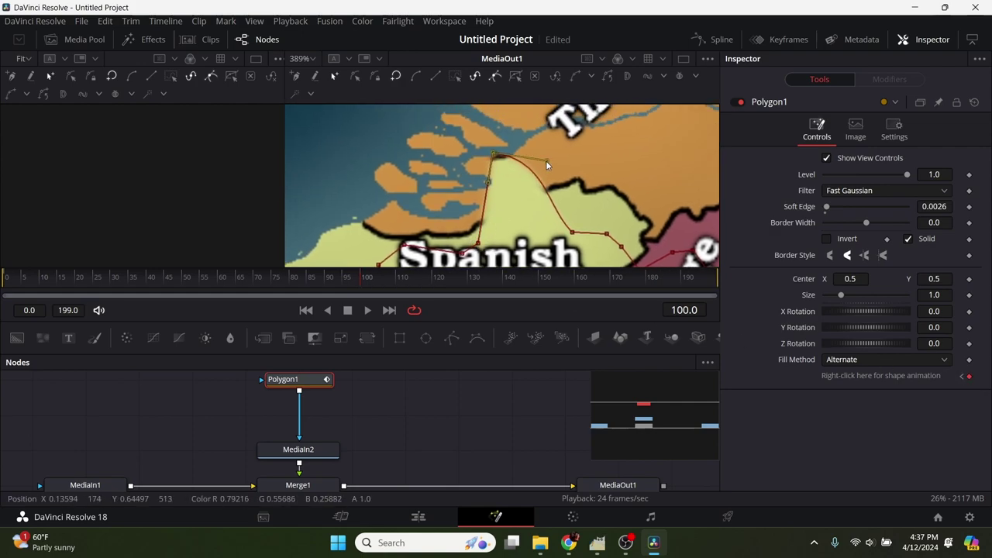
Move the mask's northwestern points over the Dutch coastal islands so the mask covers the land south of them.
{"action": "left_click_drag", "start_coordinate": [487, 189], "coordinate": [494, 149]}
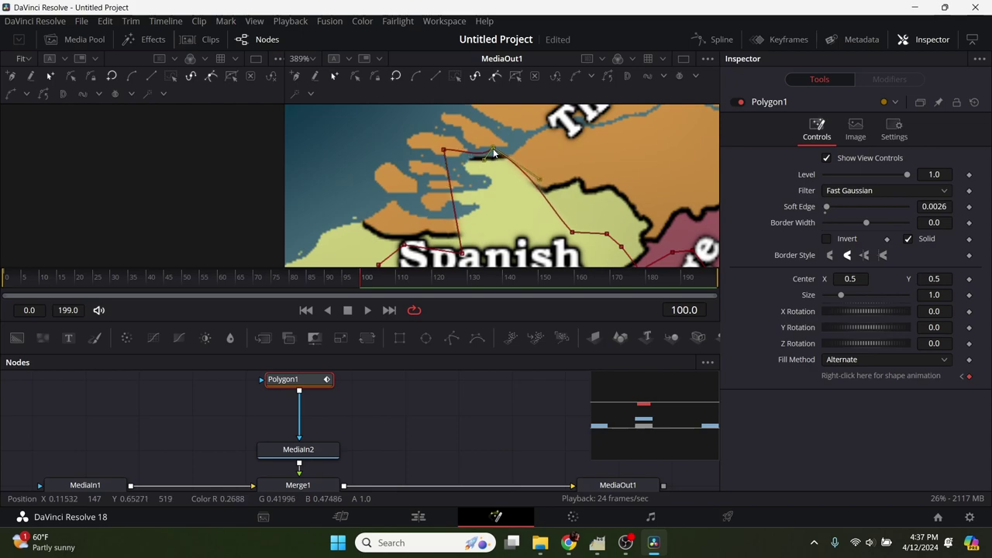
{"action": "left_click_drag", "start_coordinate": [461, 254], "coordinate": [406, 210]}
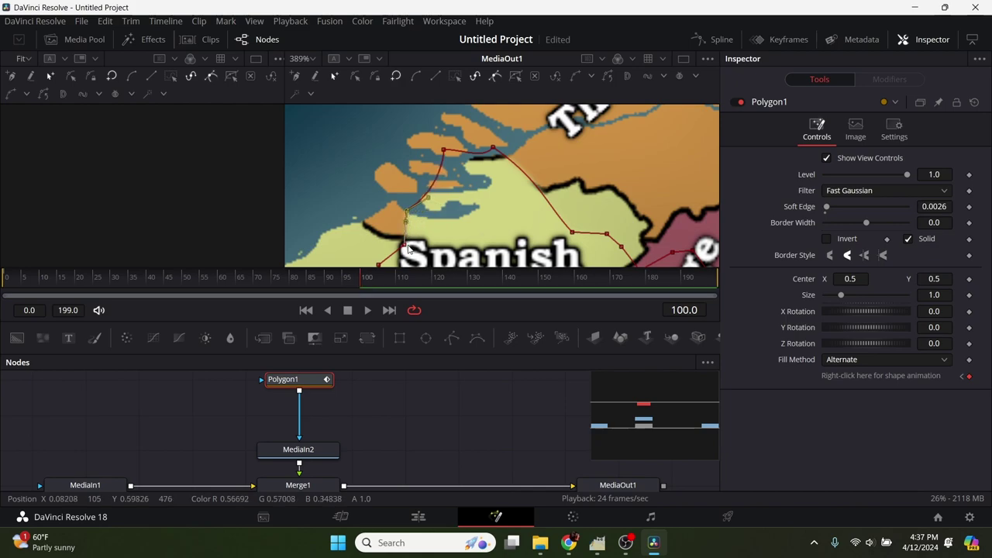
{"action": "left_click_drag", "start_coordinate": [403, 245], "coordinate": [408, 205]}
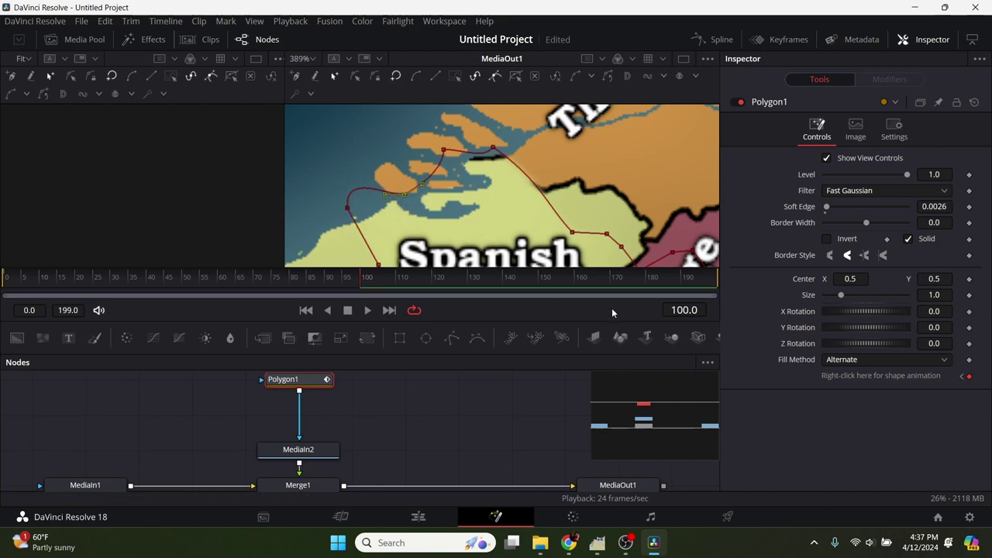
Play back the mask animation from near the start and move the playhead to frame 180.
{"action": "left_click_drag", "start_coordinate": [315, 287], "coordinate": [14, 291]}
{"action": "key", "text": "space"}
{"action": "key", "text": "space"}
{"action": "left_click_drag", "start_coordinate": [558, 157], "coordinate": [490, 155]}
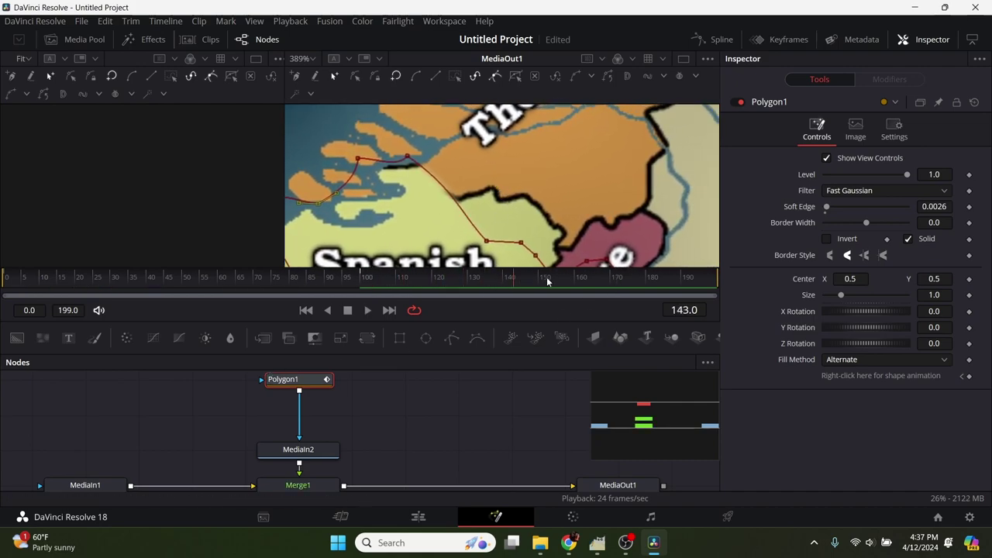
{"action": "left_click_drag", "start_coordinate": [567, 188], "coordinate": [547, 205]}
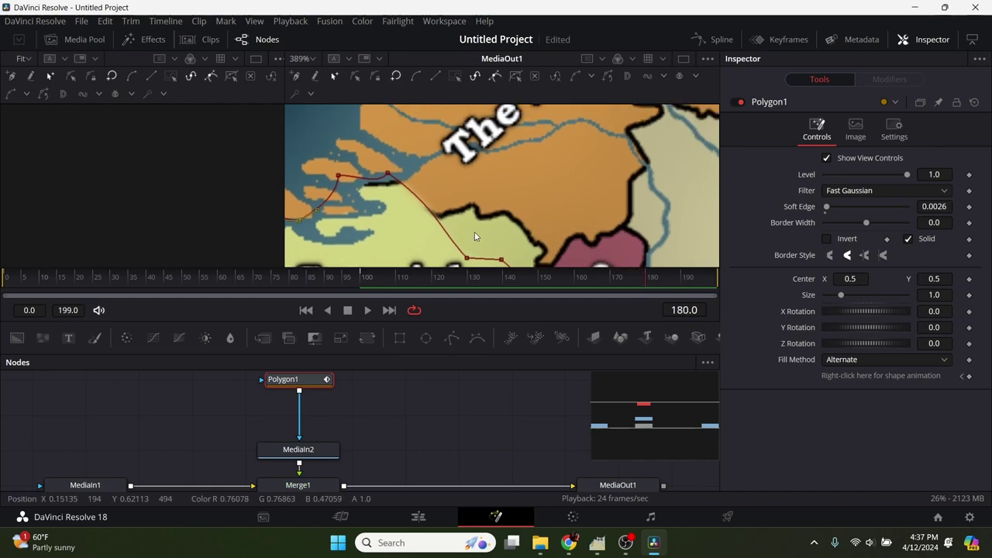
At frame 180, extend the mask's northern edge across the southern Dutch Republic to its eastern border, curving it above the new boundary.
{"action": "left_click_drag", "start_coordinate": [467, 257], "coordinate": [497, 197]}
{"action": "left_click", "coordinate": [386, 171]}
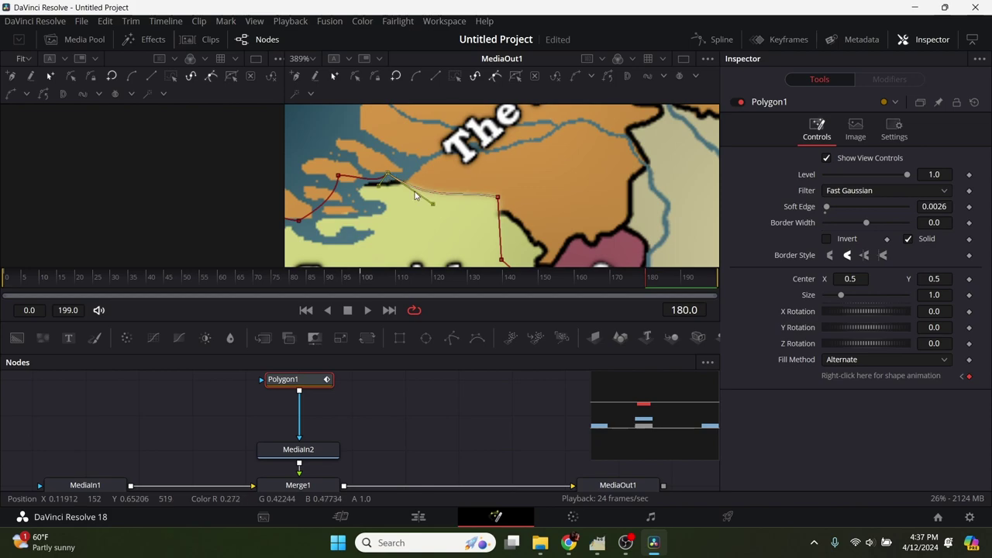
{"action": "left_click_drag", "start_coordinate": [434, 208], "coordinate": [443, 140]}
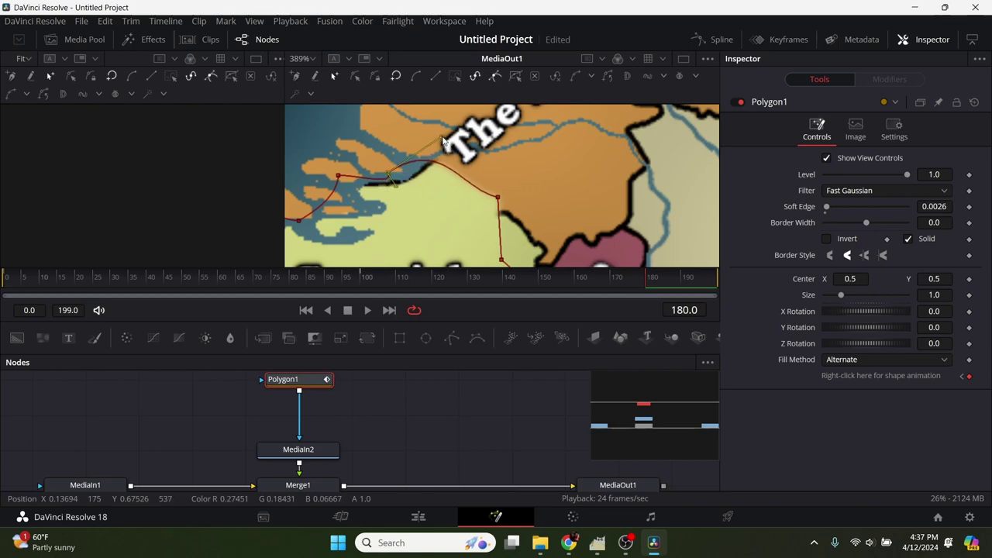
{"action": "left_click_drag", "start_coordinate": [499, 198], "coordinate": [568, 105]}
{"action": "left_click_drag", "start_coordinate": [500, 260], "coordinate": [624, 152]}
{"action": "left_click_drag", "start_coordinate": [589, 192], "coordinate": [625, 195]}
{"action": "left_click_drag", "start_coordinate": [606, 141], "coordinate": [640, 132]}
Fit the mask's eastern points along Liege's northern border and bulge the edge beyond the Dutch Republic's eastern border.
{"action": "left_click_drag", "start_coordinate": [554, 238], "coordinate": [532, 188]}
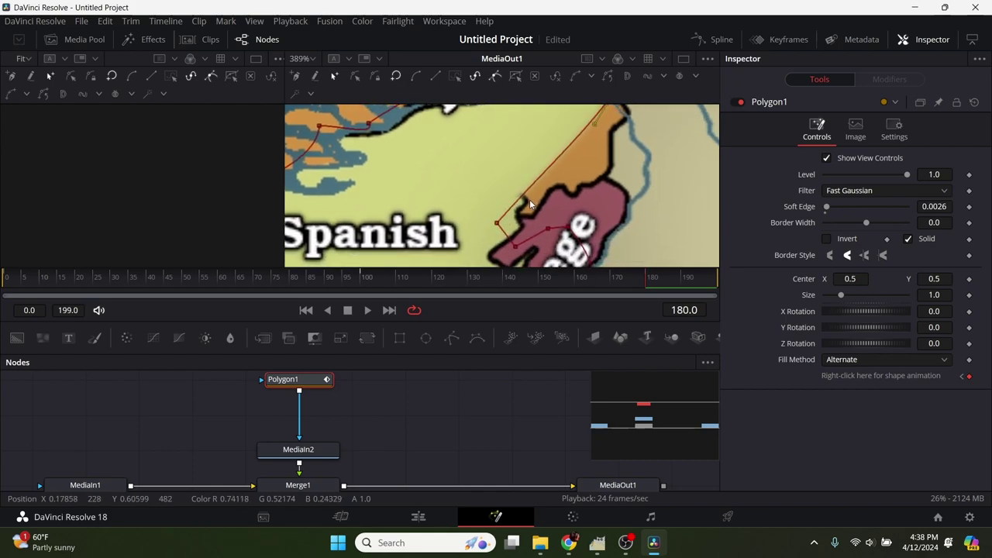
{"action": "left_click_drag", "start_coordinate": [502, 224], "coordinate": [539, 207]}
{"action": "left_click_drag", "start_coordinate": [564, 160], "coordinate": [587, 145]}
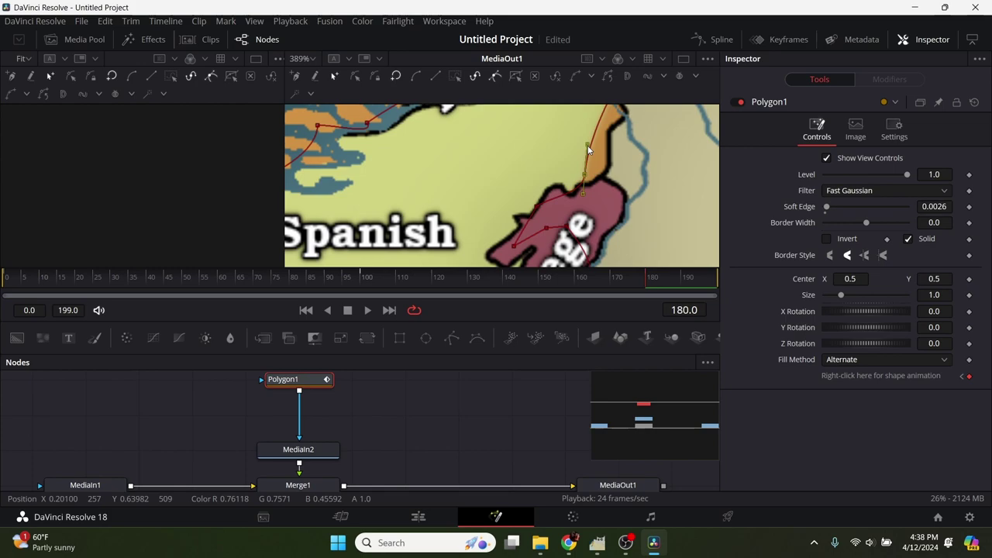
{"action": "left_click_drag", "start_coordinate": [584, 196], "coordinate": [570, 193]}
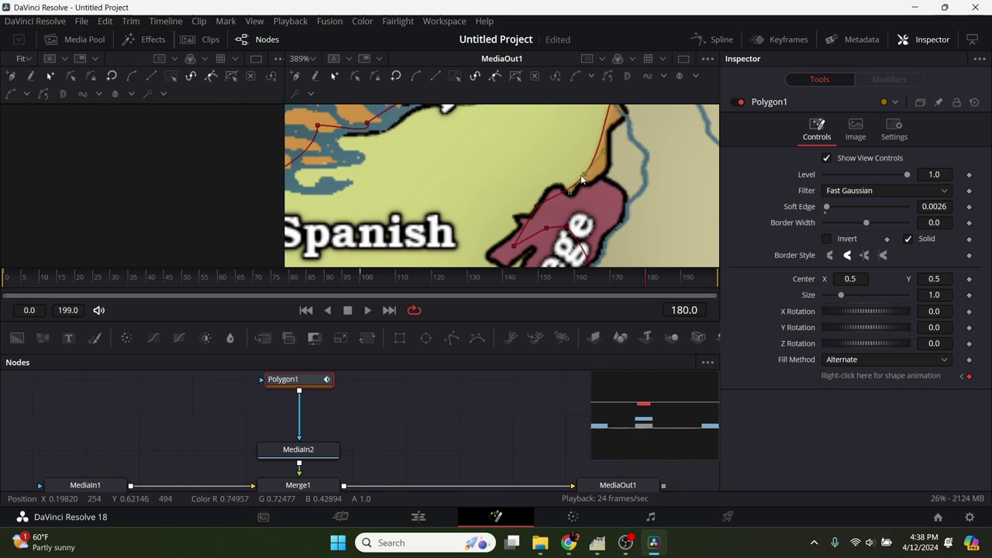
{"action": "scroll", "coordinate": [586, 178], "scroll_direction": "up", "scroll_amount": 3}
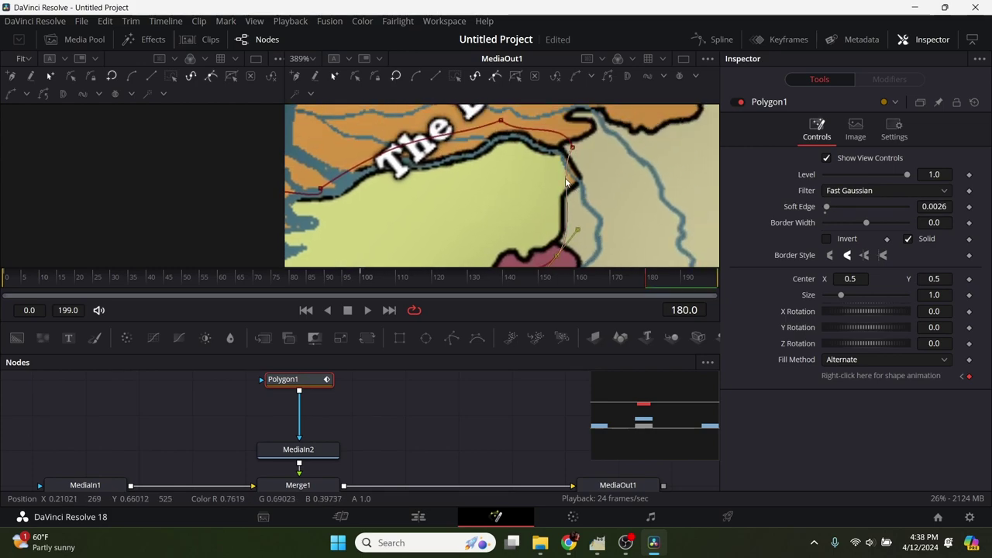
{"action": "left_click_drag", "start_coordinate": [566, 180], "coordinate": [598, 190]}
Play back the mask animation from frame 0 with the Low Countries in view.
{"action": "scroll", "coordinate": [548, 204], "scroll_direction": "down", "scroll_amount": 3}
{"action": "left_click", "coordinate": [2, 298]}
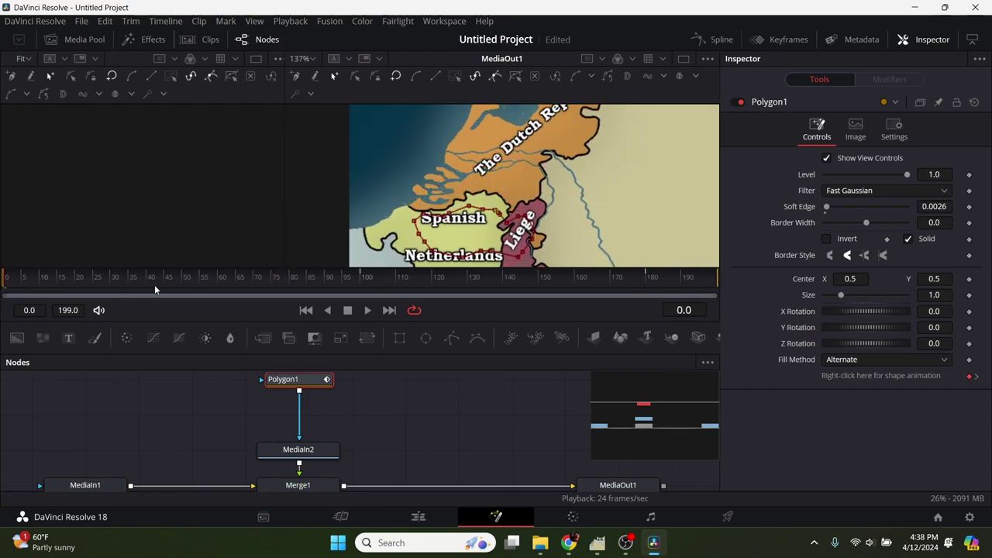
{"action": "key", "text": "space"}
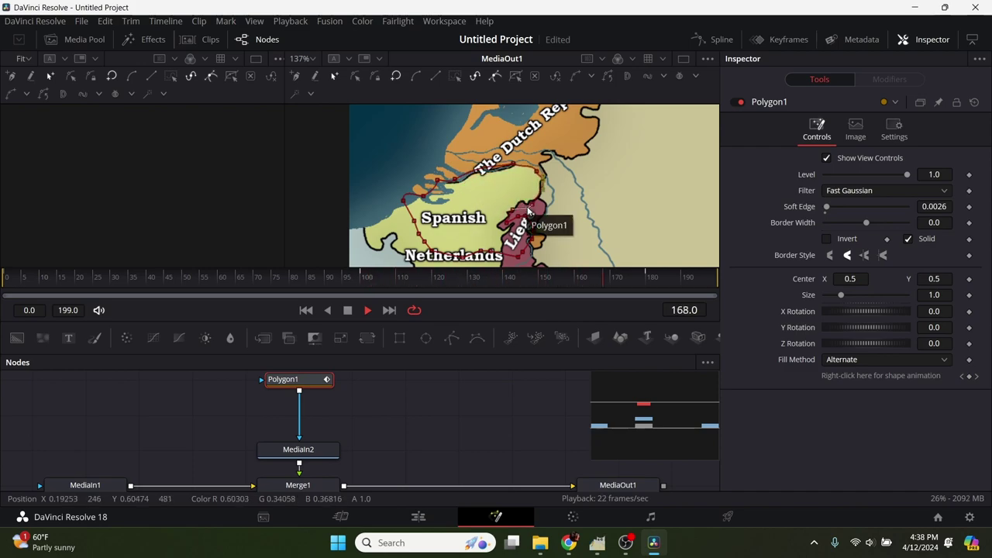
{"action": "key", "text": "space"}
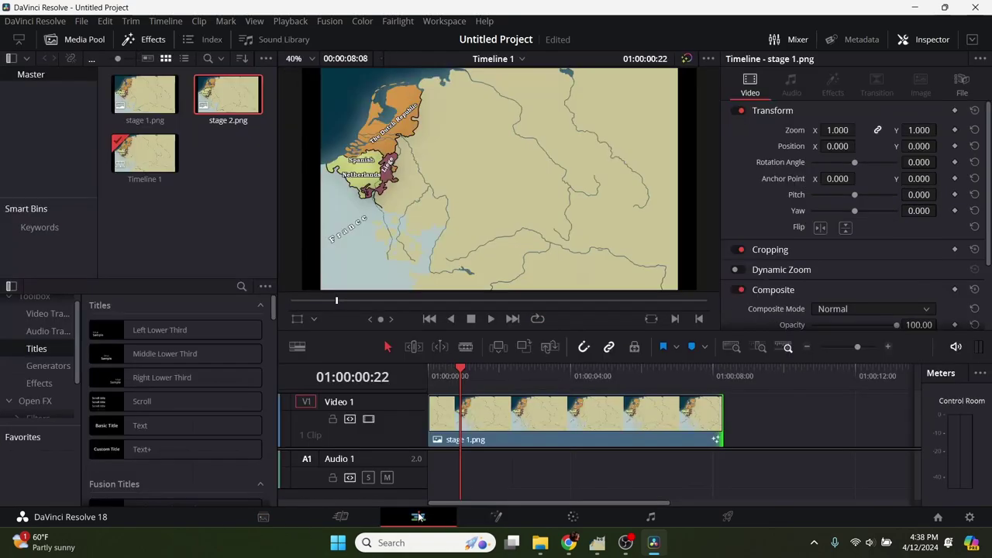
On the Edit page, set the stage 1.png clip's zoom to 2.612 and its position to about X 1453.18, Y -354.767.
{"action": "left_click", "coordinate": [418, 517]}
{"action": "key", "text": "space"}
{"action": "key", "text": "space"}
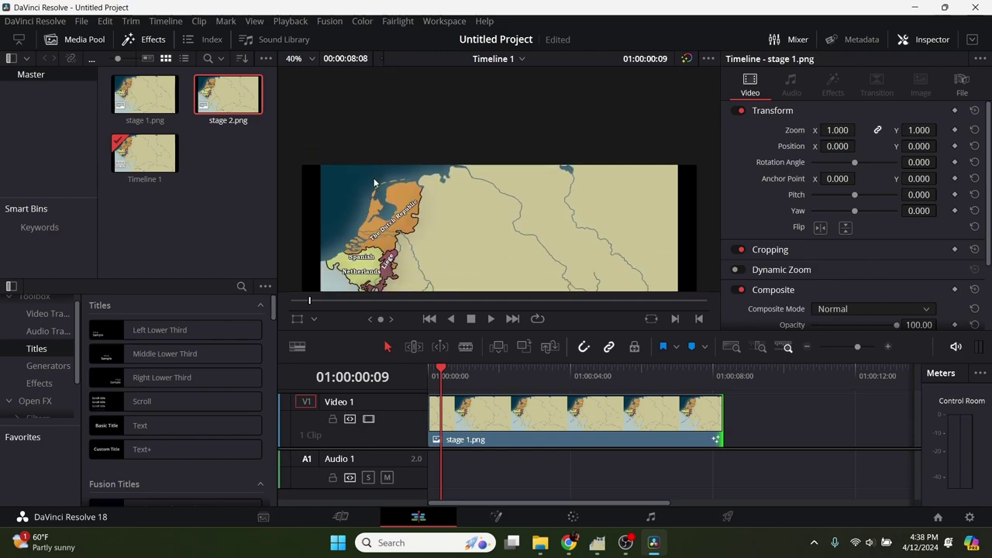
{"action": "left_click", "coordinate": [297, 319]}
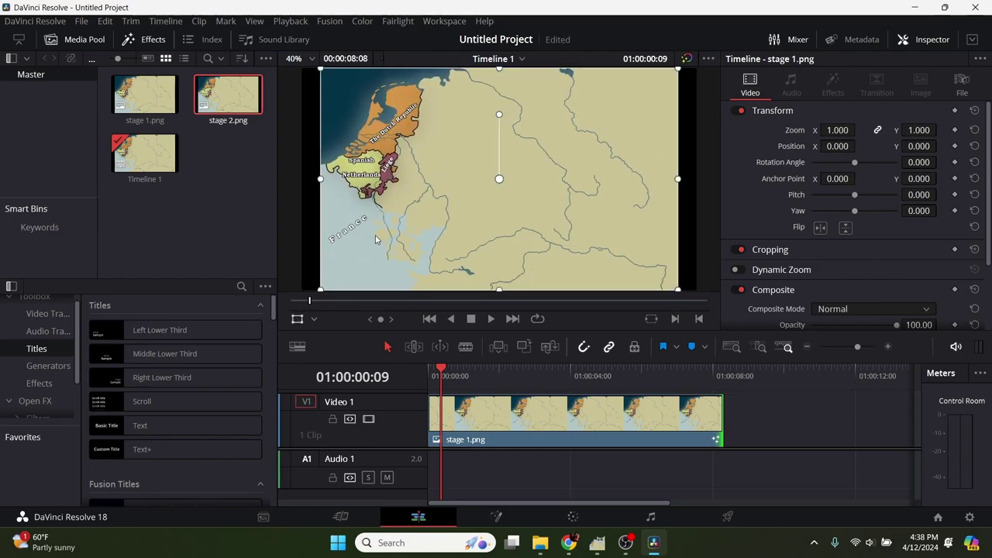
{"action": "left_click_drag", "start_coordinate": [321, 290], "coordinate": [221, 383]}
{"action": "left_click_drag", "start_coordinate": [366, 243], "coordinate": [673, 306]}
{"action": "left_click_drag", "start_coordinate": [839, 129], "coordinate": [860, 129]}
{"action": "mouse_move", "coordinate": [508, 183]}
{"action": "left_mouse_down"}
{"action": "mouse_move", "coordinate": [520, 191]}
{"action": "mouse_move", "coordinate": [502, 193]}
{"action": "left_mouse_up"}
Play the zoomed clip from its start and review the border change up to 01:00:07:06.
{"action": "left_click", "coordinate": [426, 379]}
{"action": "key", "text": "space"}
{"action": "key", "text": "space"}
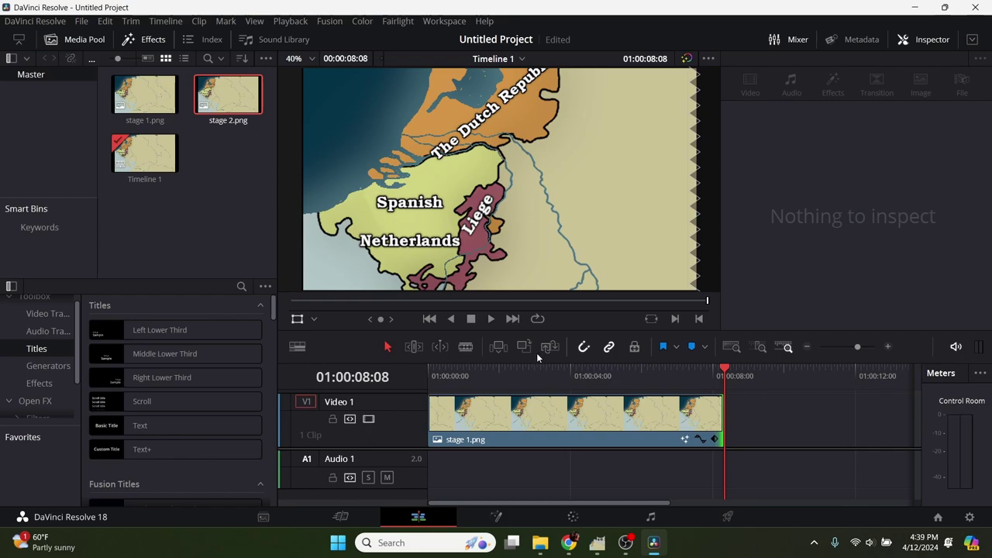
{"action": "left_click", "coordinate": [568, 378]}
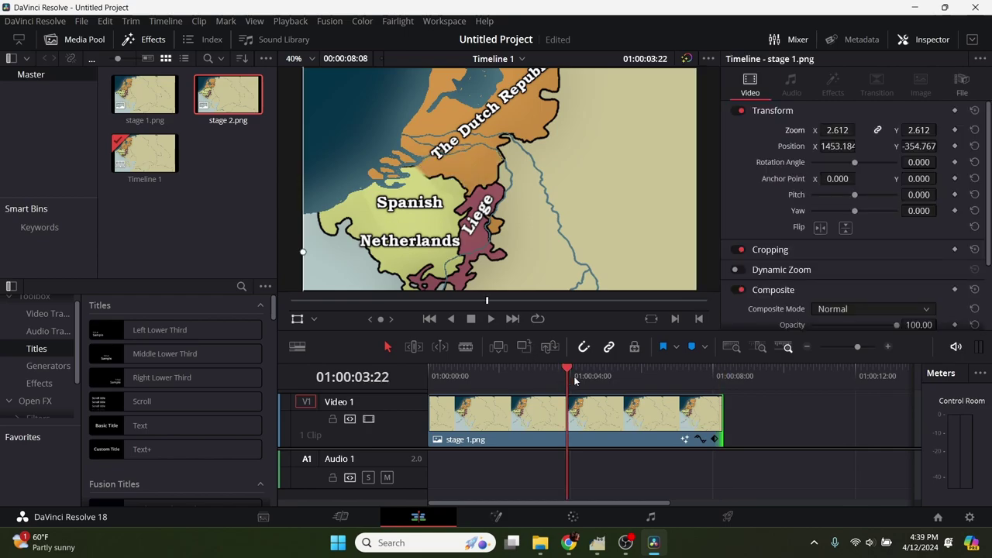
{"action": "left_click_drag", "start_coordinate": [582, 382], "coordinate": [685, 421]}
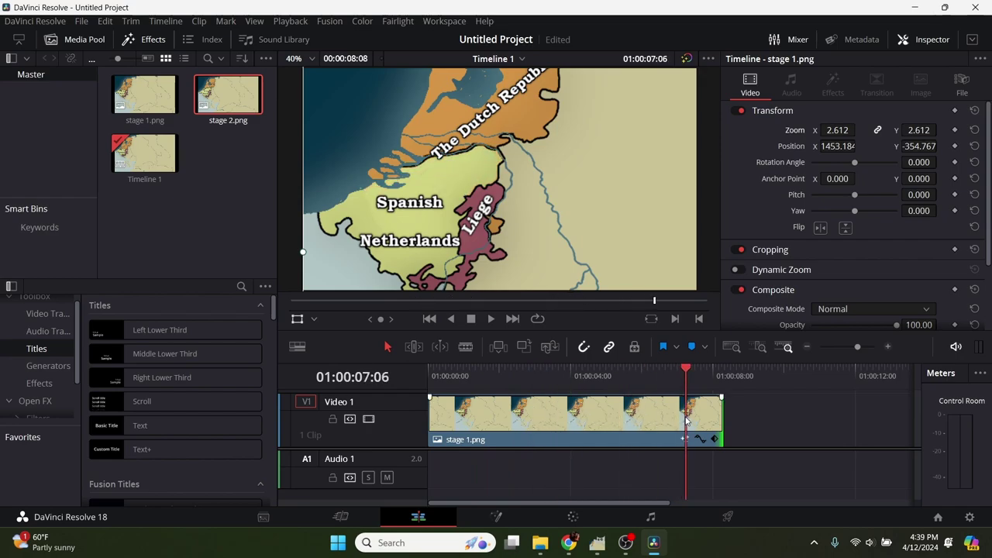